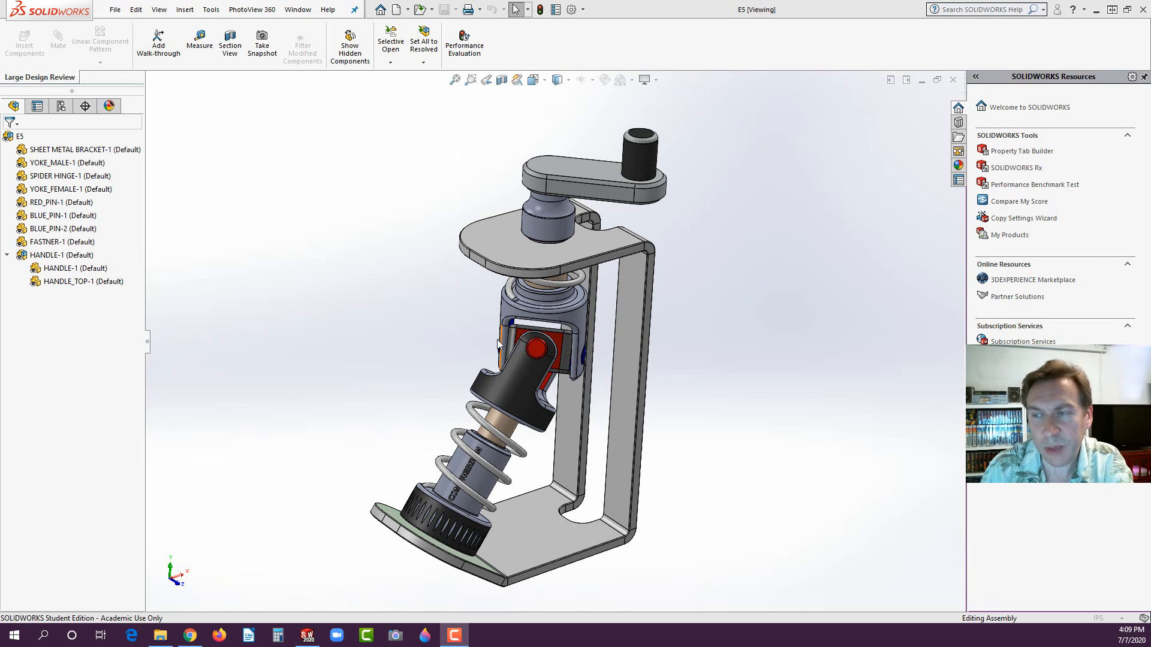
- Close the E5 assembly document
mouse_move(413, 282)
middle_mouse_down()
mouse_move(467, 325)
mouse_move(412, 260)
middle_mouse_up()
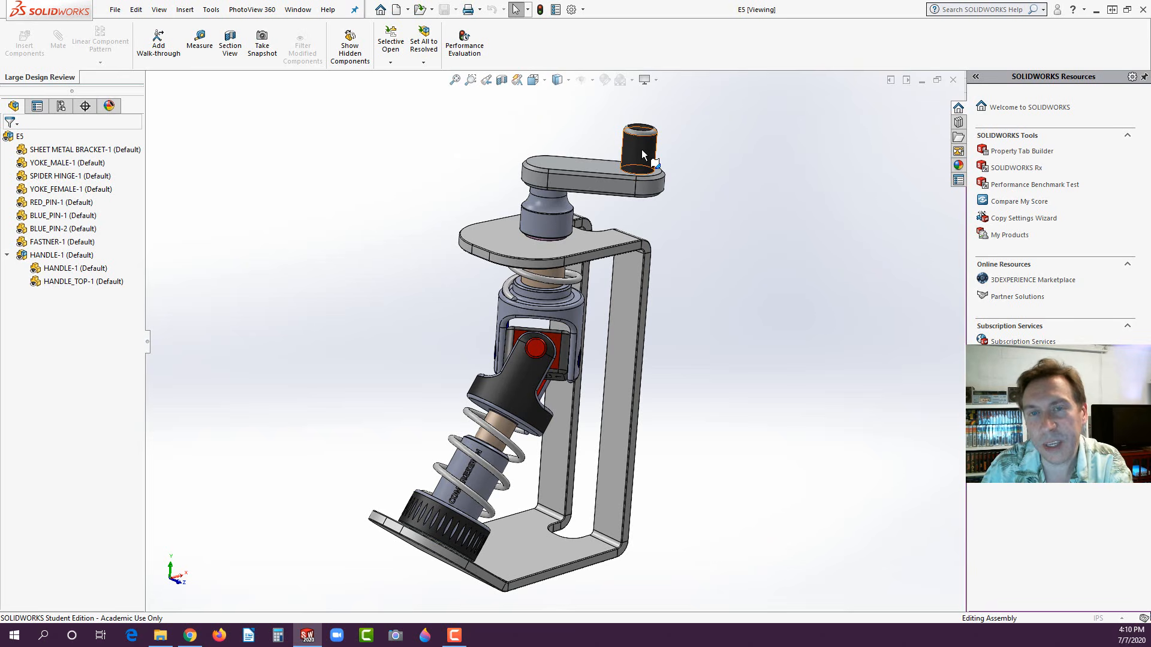
left_click(955, 81)
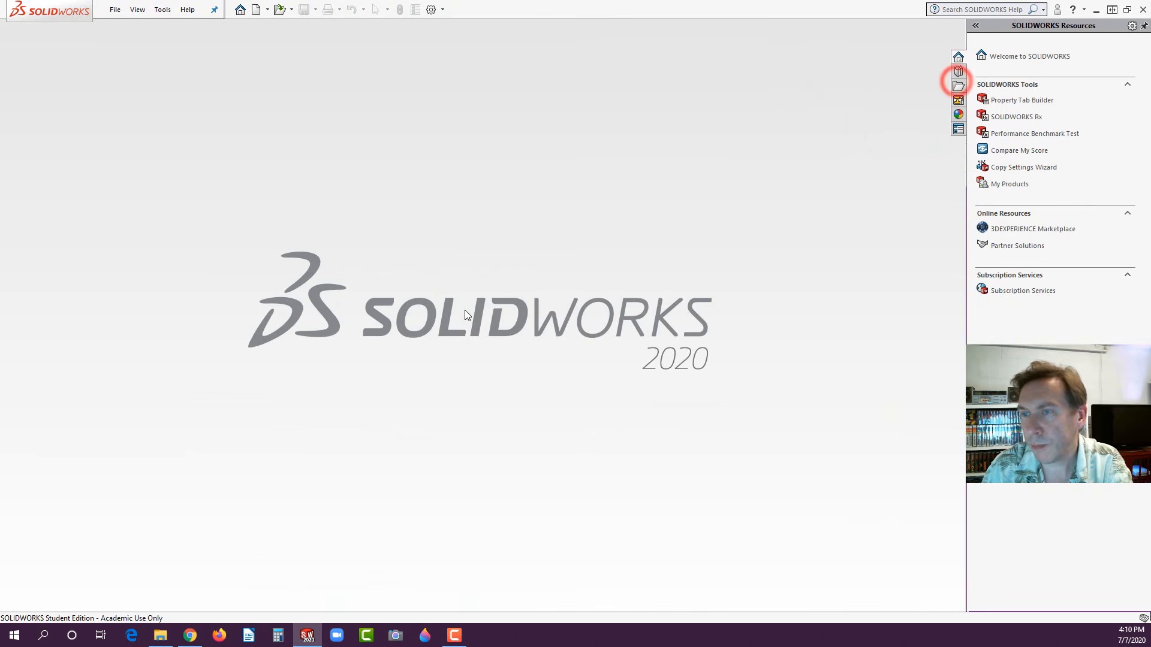
left_click(299, 168)
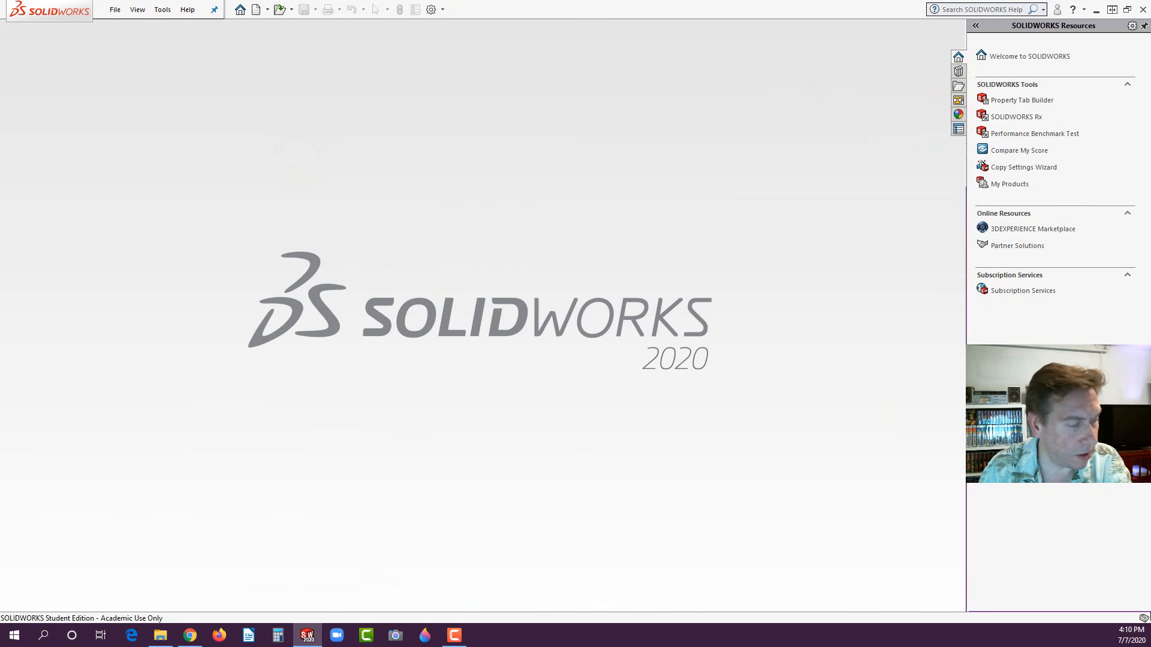
- Switch to Chrome, close the SHEET_METAL_BRACKET.zip page and go to vertanux1.com
key("alt+Tab")
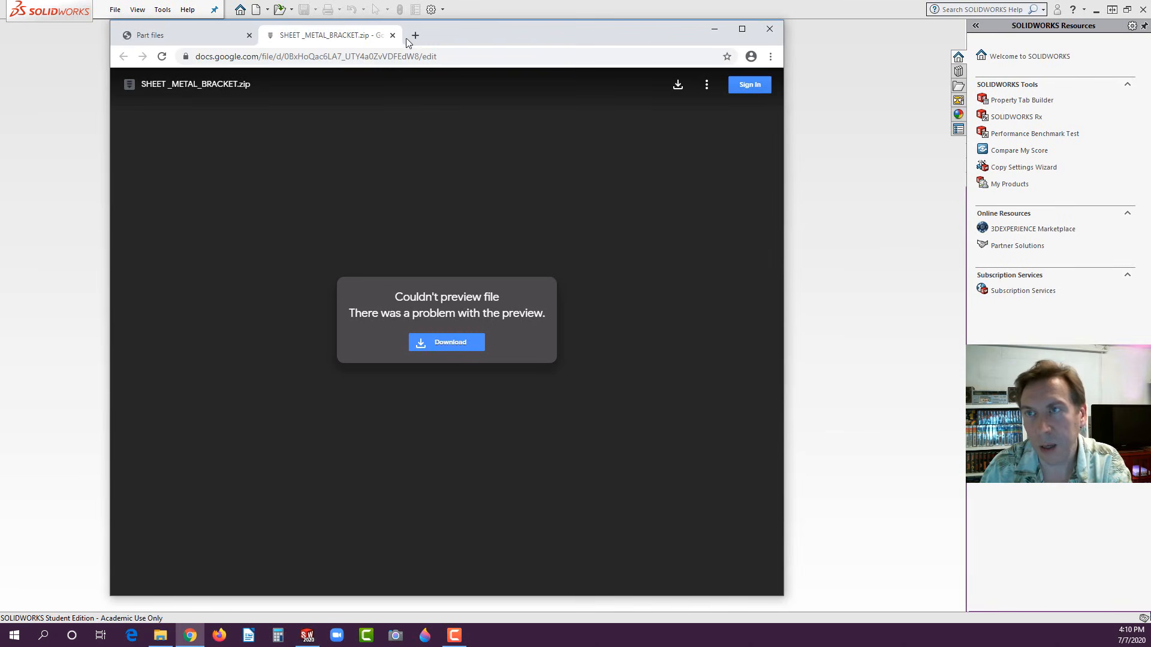
left_click(393, 37)
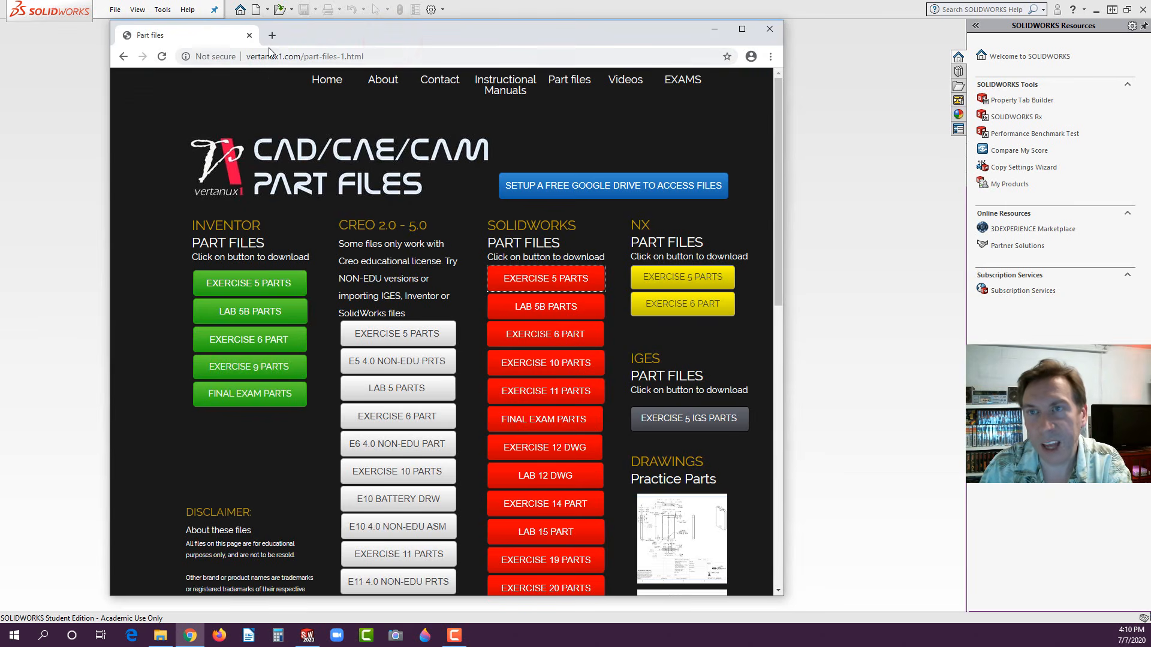
left_click(270, 55)
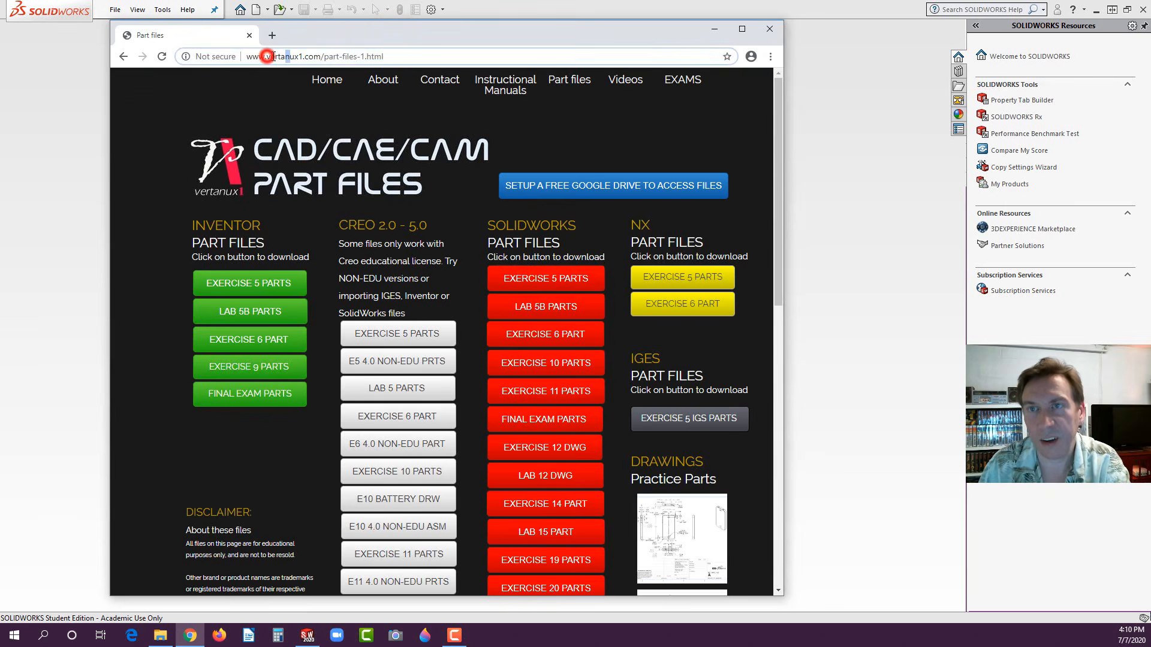
left_click(400, 55)
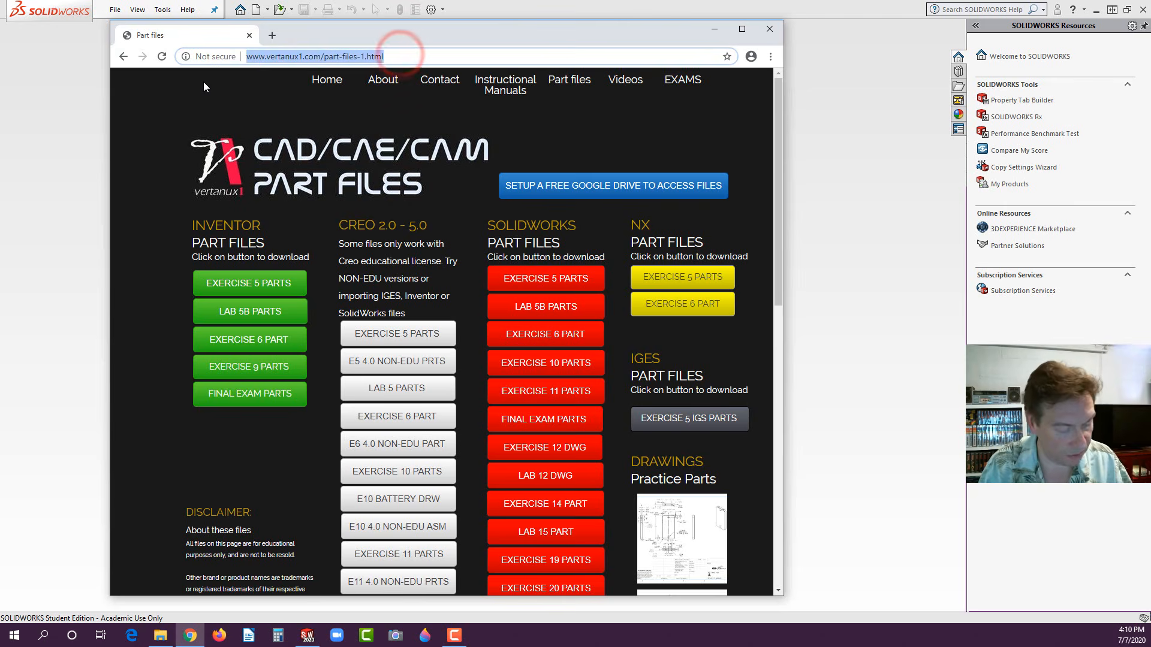
type("ver")
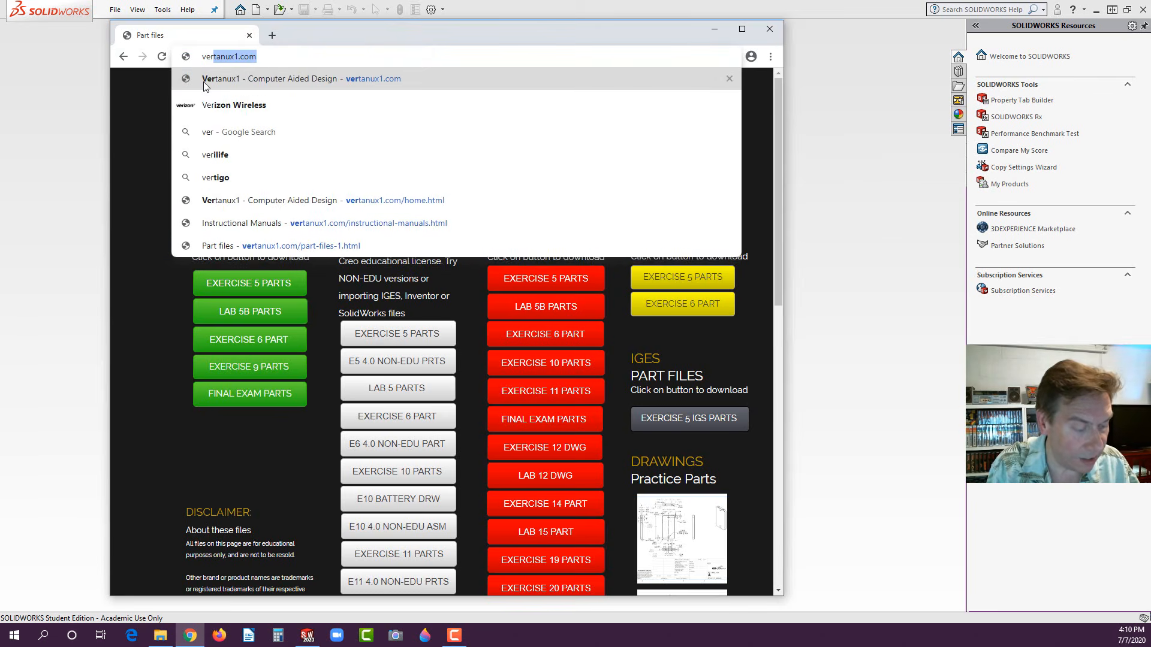
type("ta")
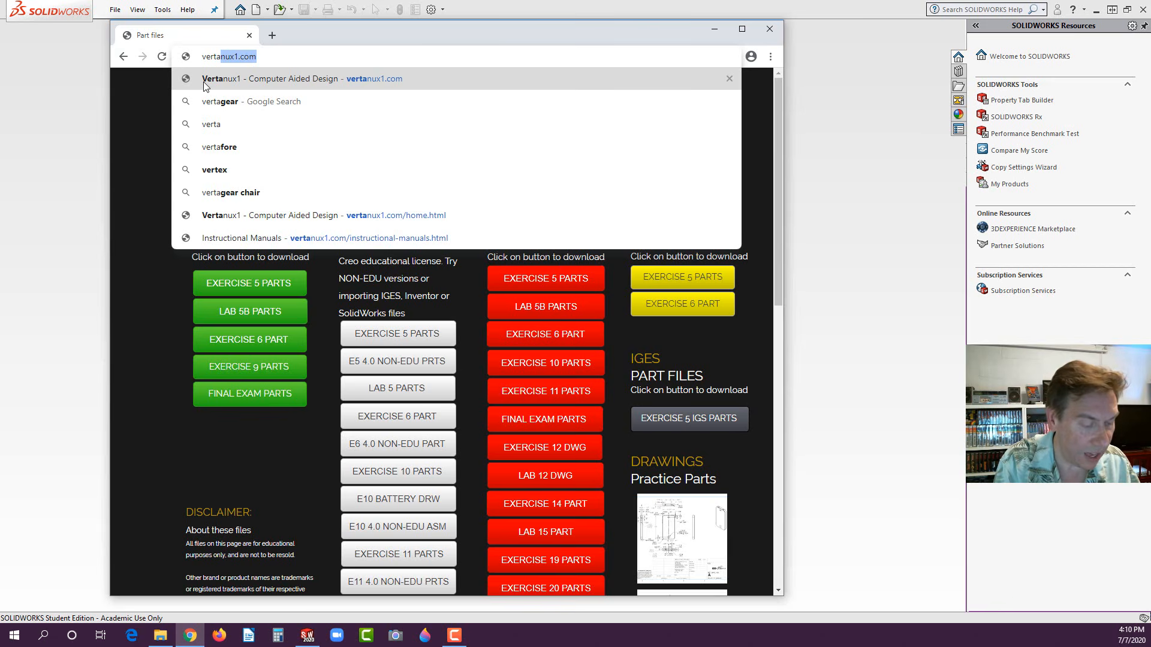
type("nux")
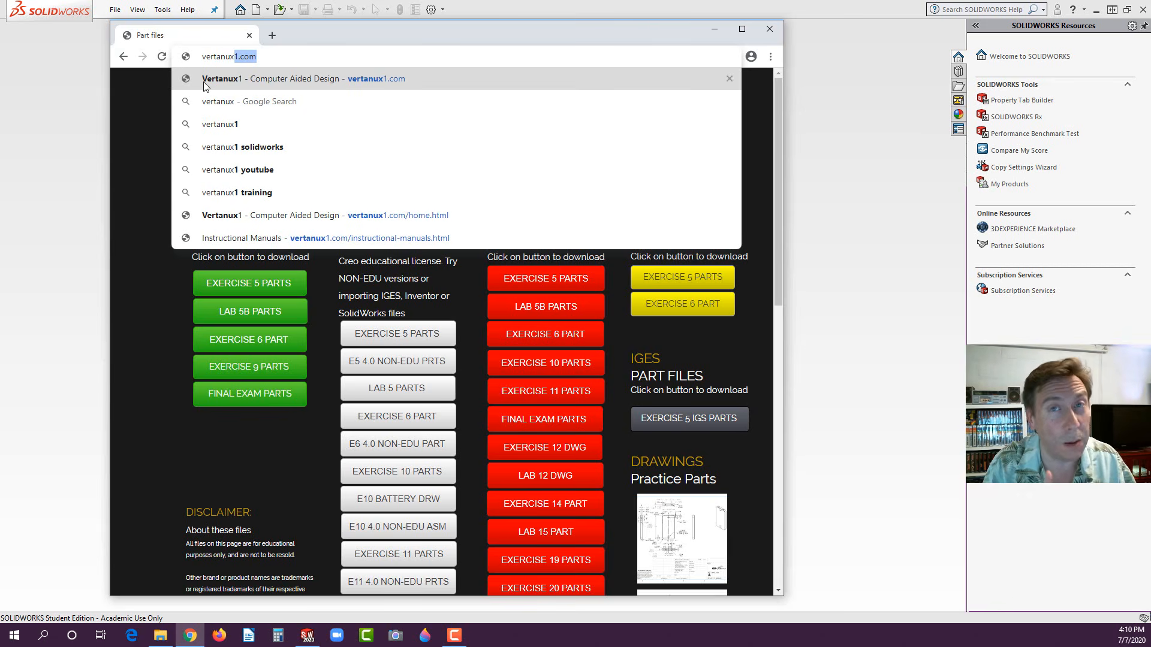
type("1")
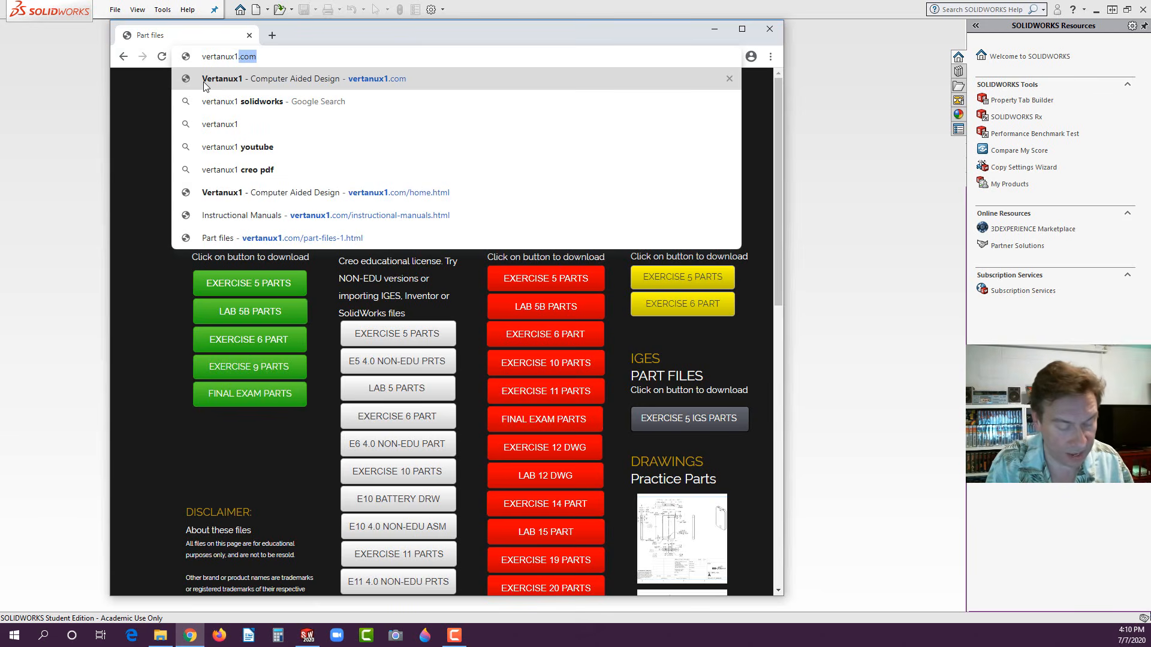
type(".com")
key("Return")
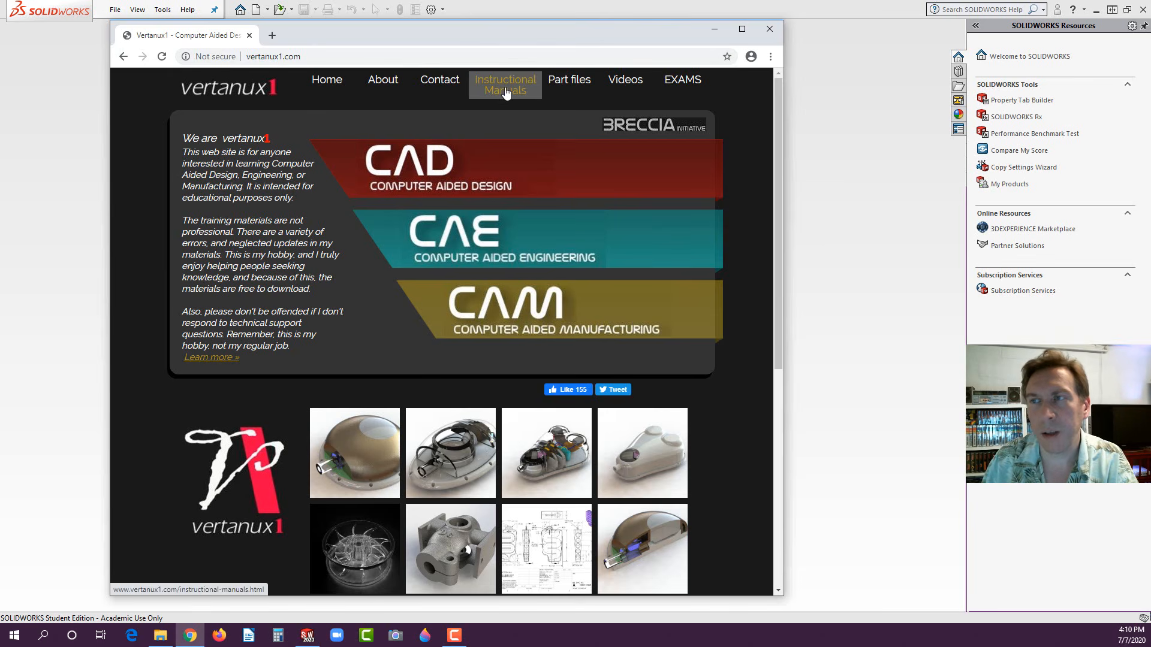
- Download the SolidWorks Exercise 5 parts zip from the website's Part files page
left_click(577, 86)
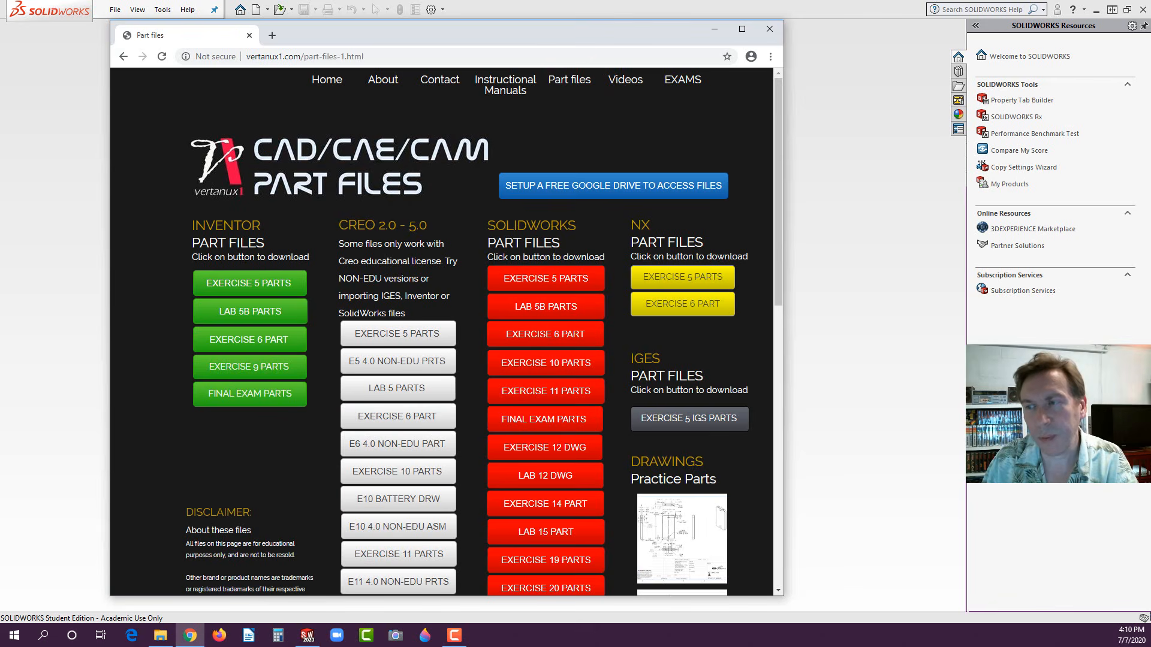
left_click(550, 278)
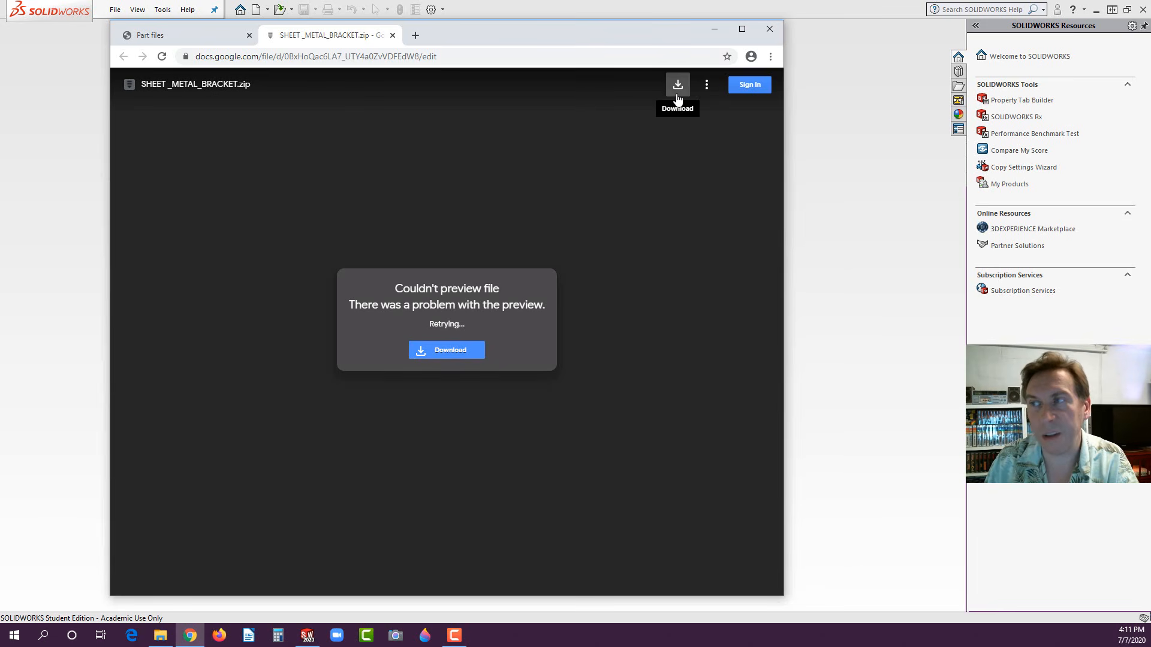
left_click(451, 351)
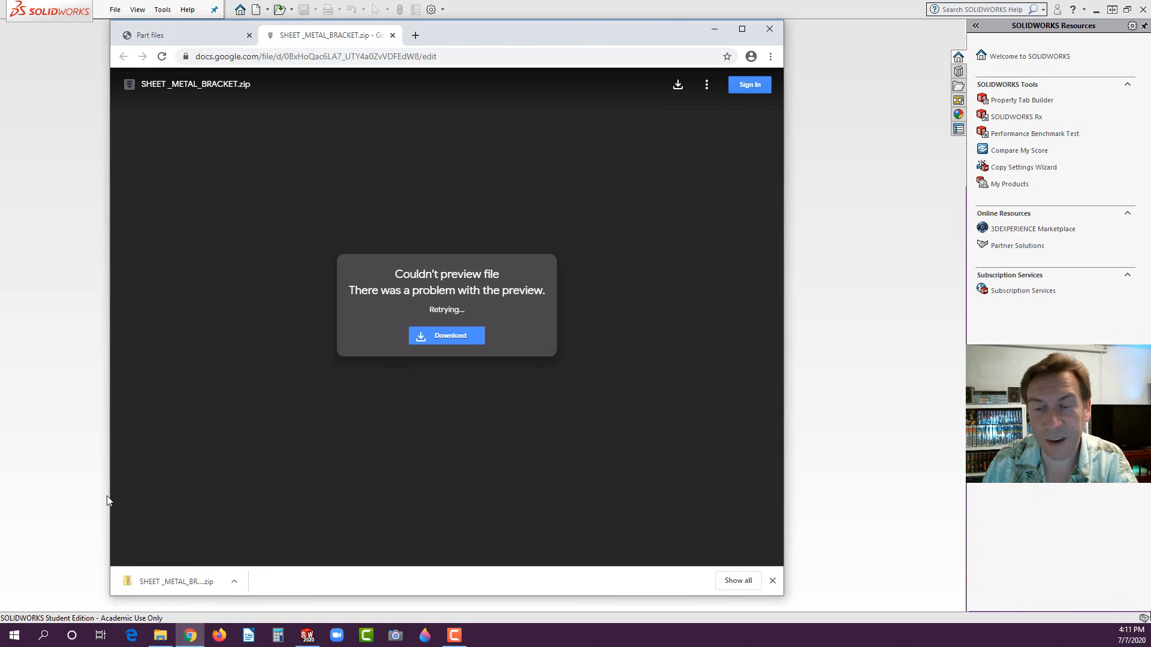
- Open the downloaded SHEET_METAL_BRACKET zip and copy all the part and assembly files in it
left_click(176, 582)
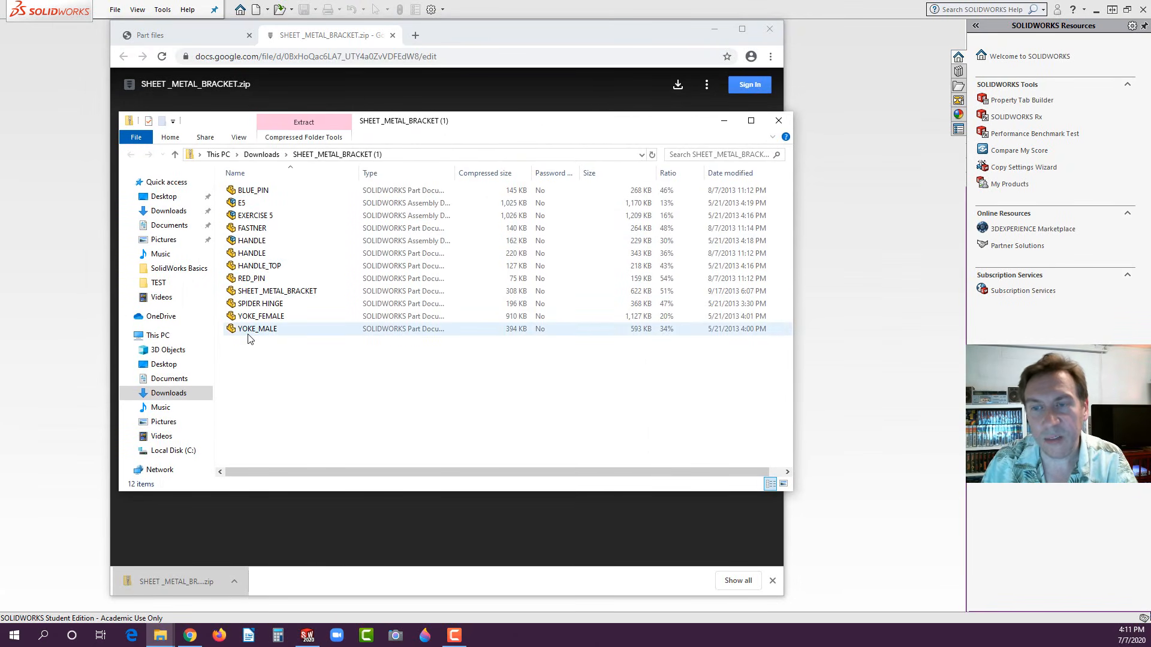
left_click(248, 330)
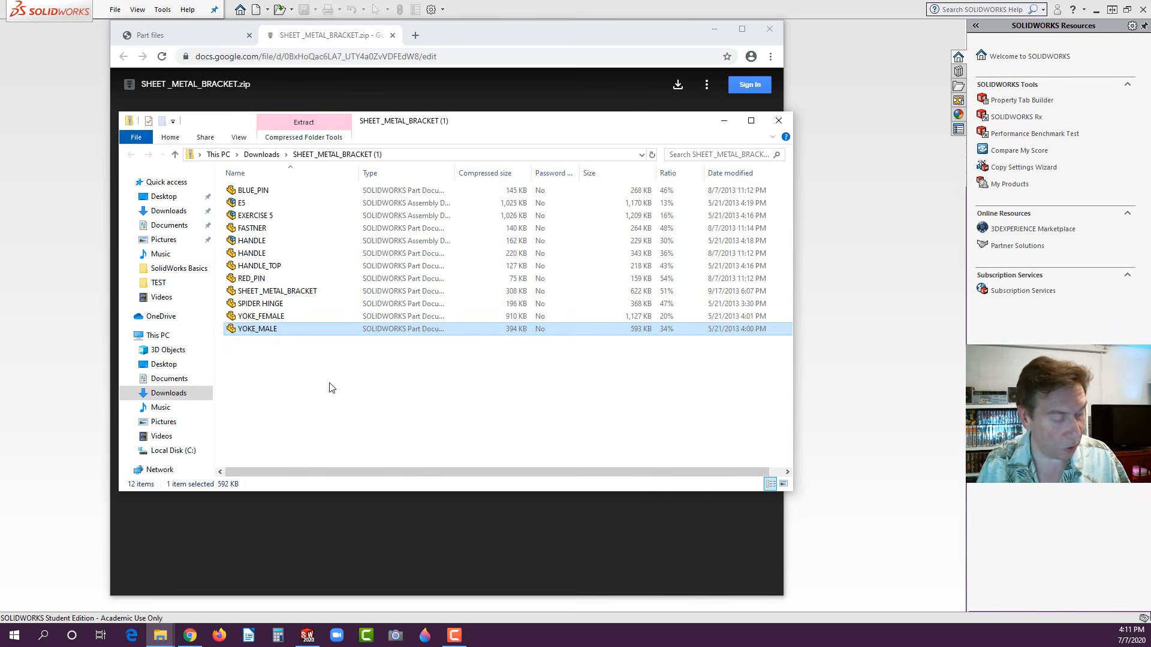
key("ctrl+a")
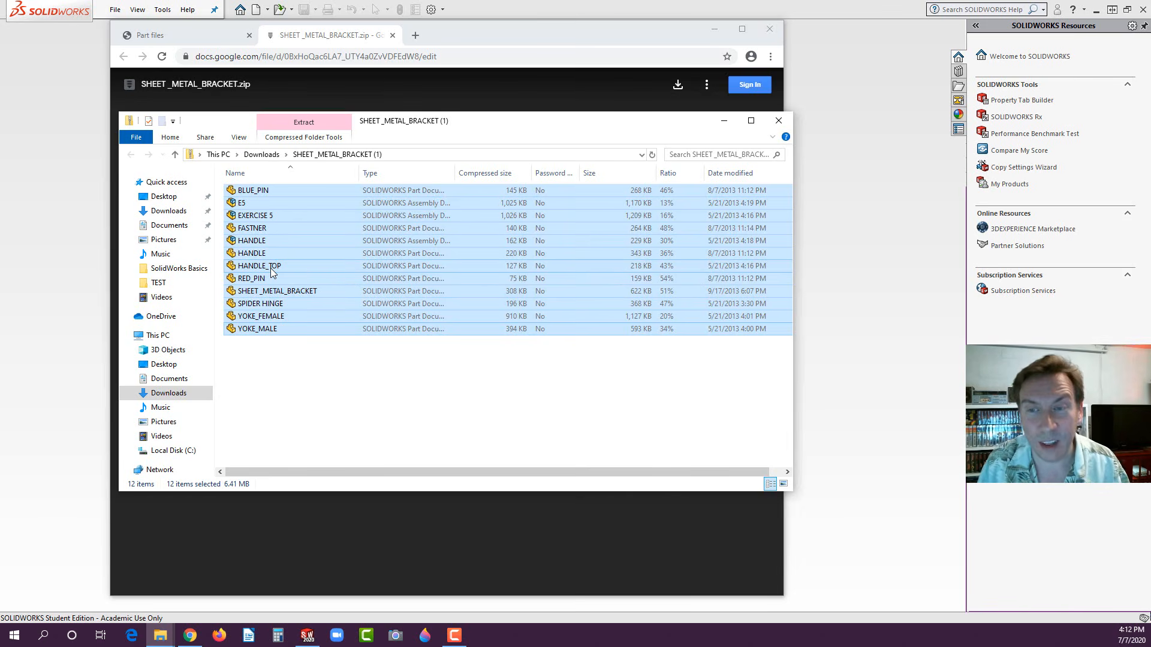
left_click_drag(416, 378, 248, 188)
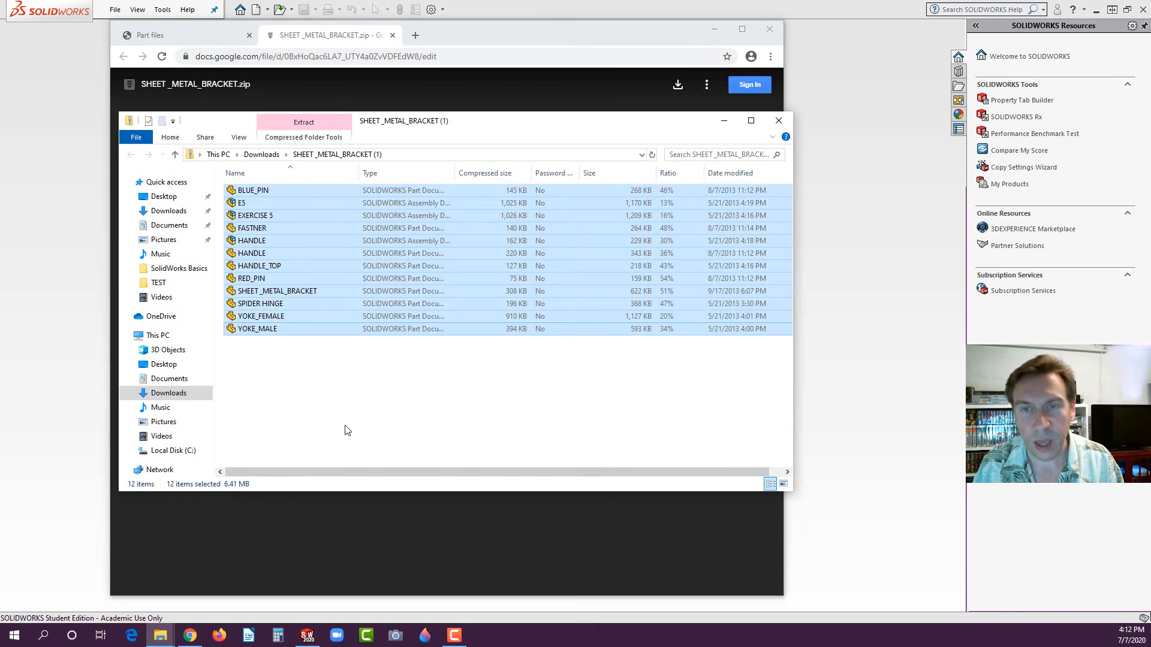
- Go to the SolidWorks Basics folder in Documents and display its contents as large thumbnails
left_click(171, 228)
double_click(267, 204)
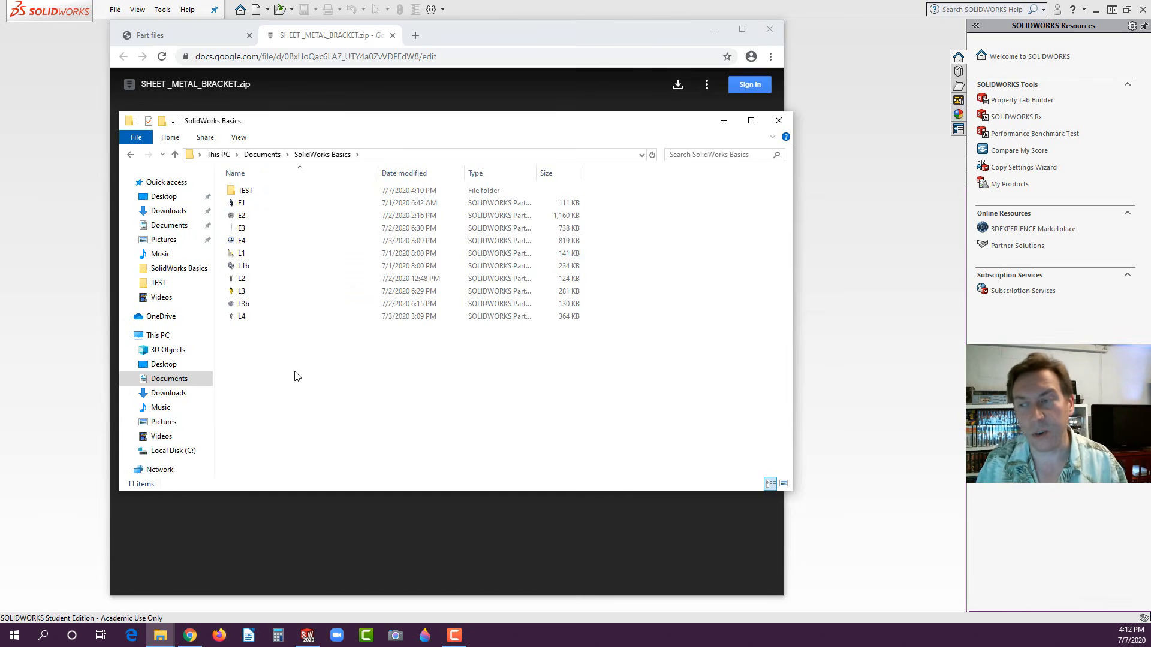
left_click(783, 484)
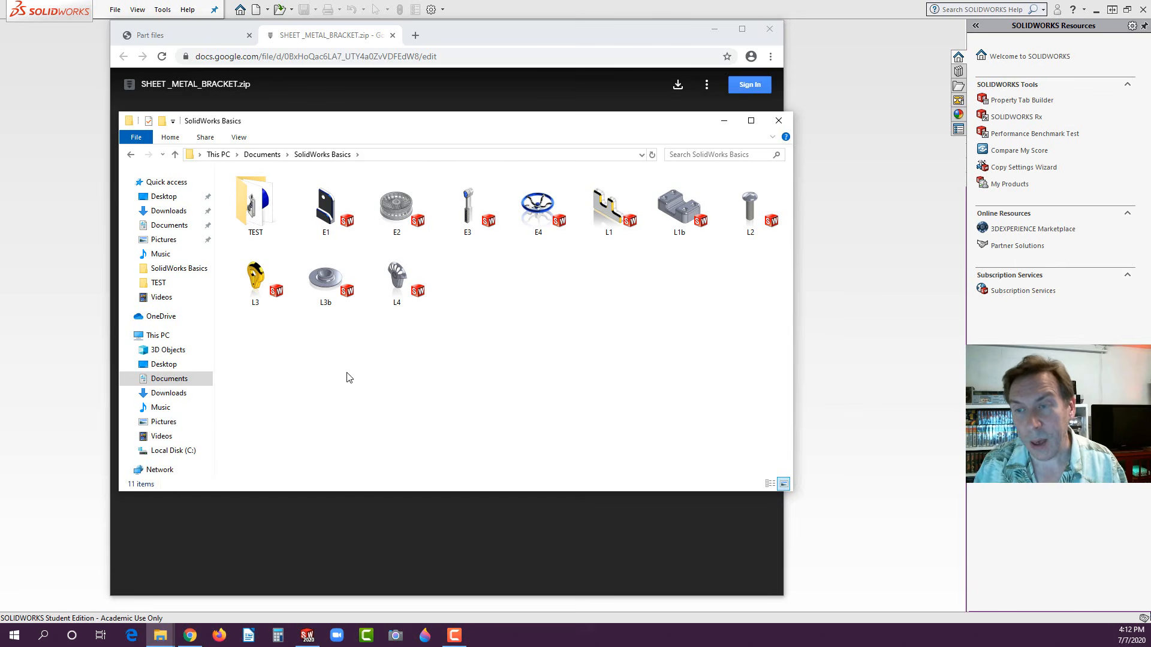
- Create a new folder named E5 inside the SolidWorks Basics folder
right_click(521, 313)
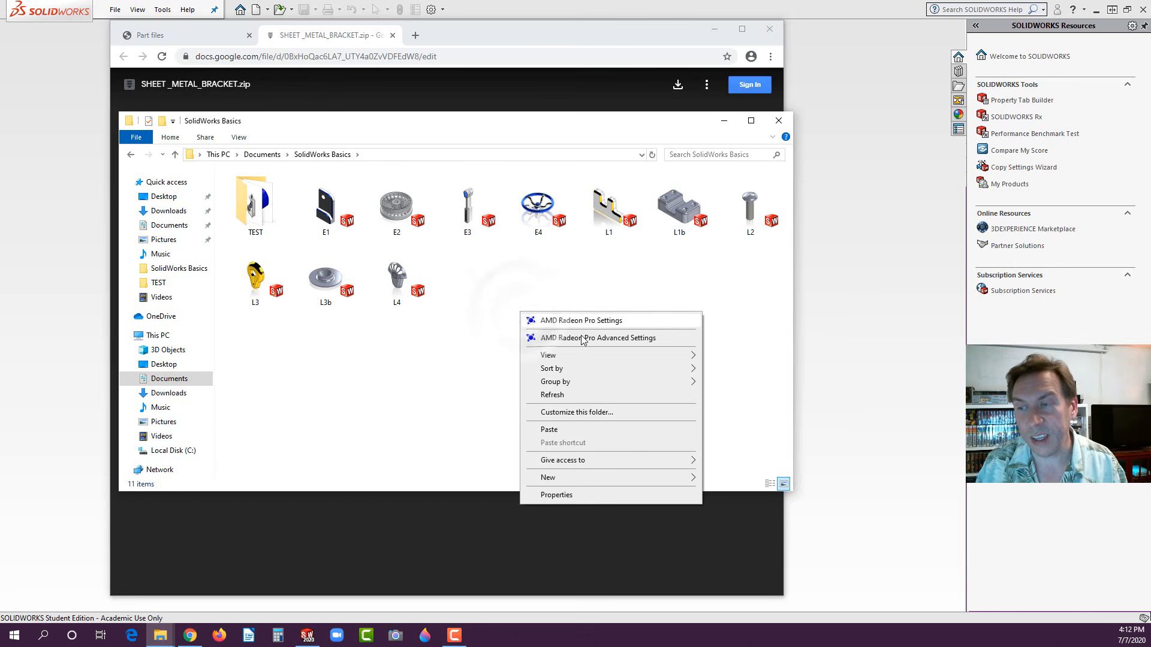
mouse_move(577, 479)
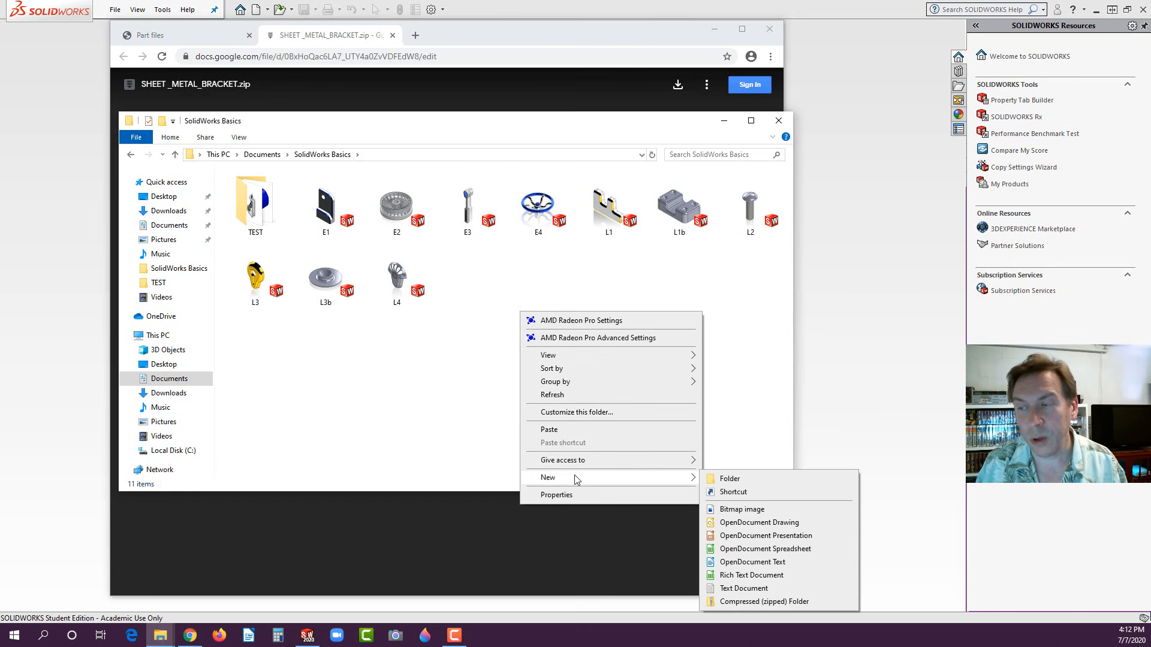
left_click(714, 478)
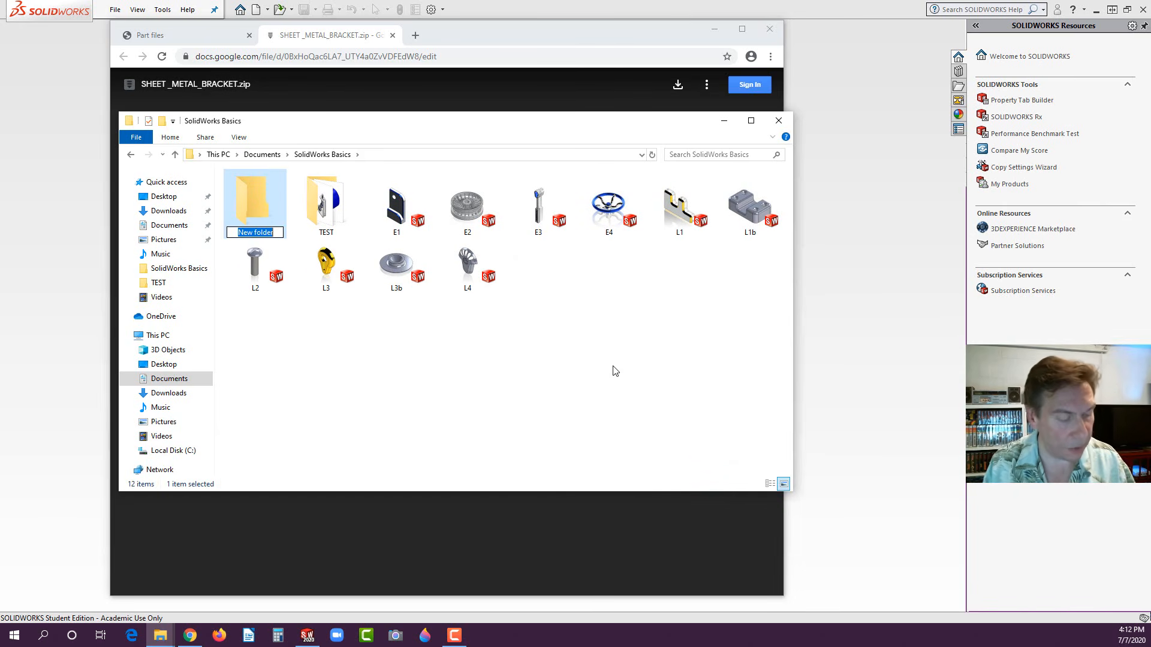
type("E5")
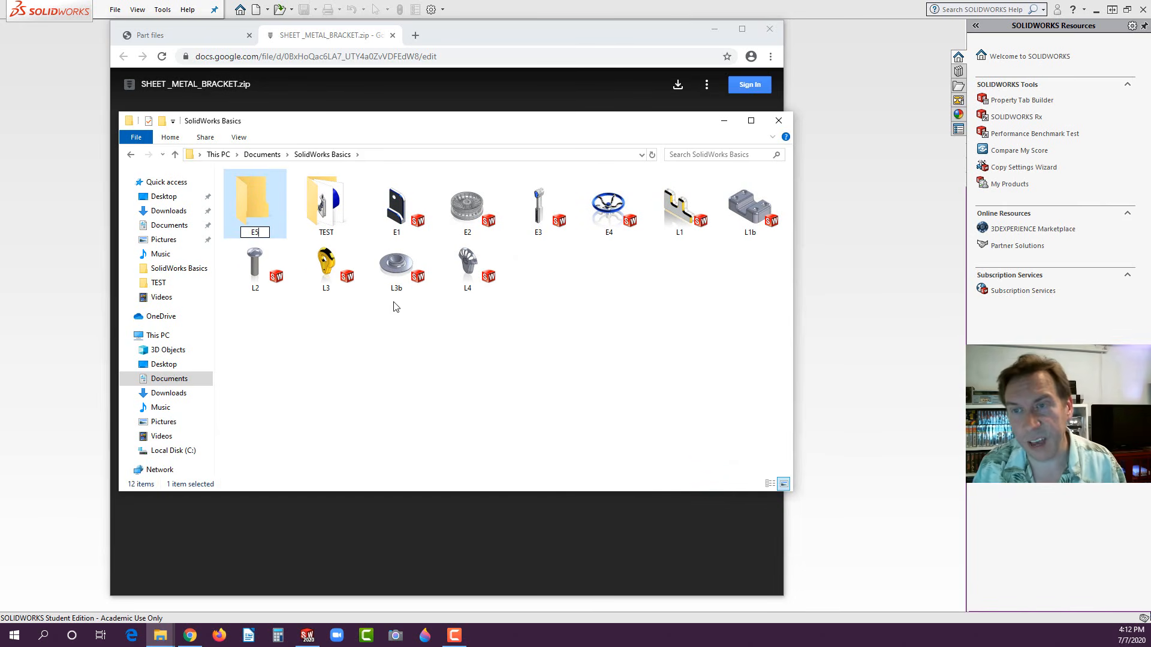
left_click(262, 209)
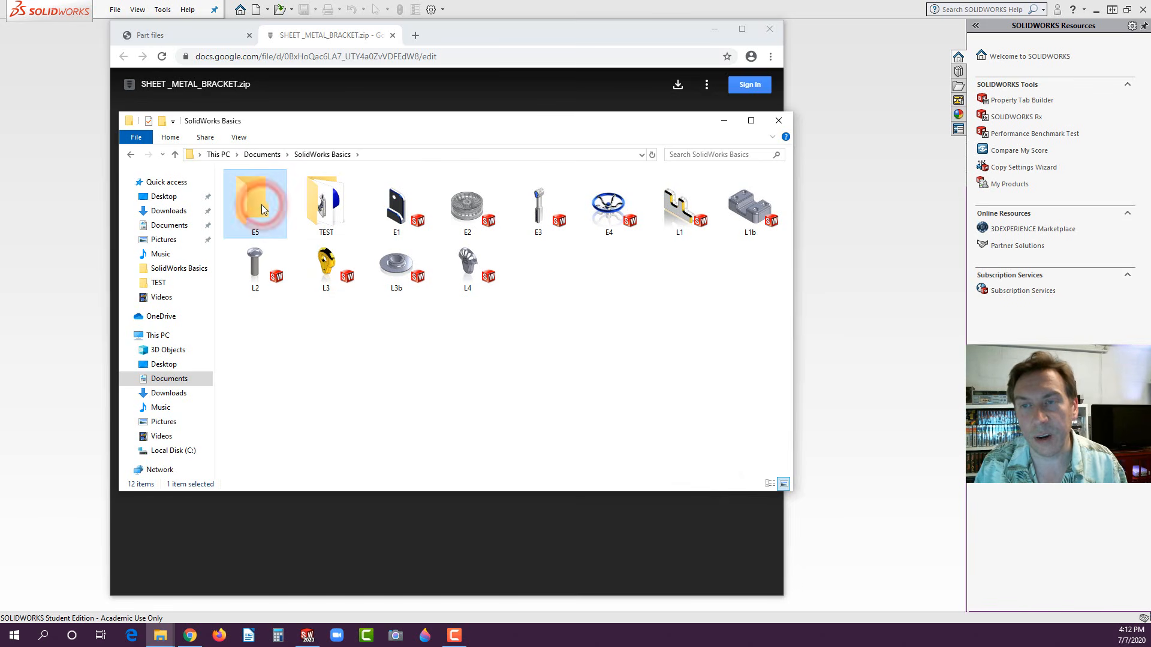
- Paste the copied part files into the E5 folder and show them as large thumbnails in a narrower window
double_click(262, 208)
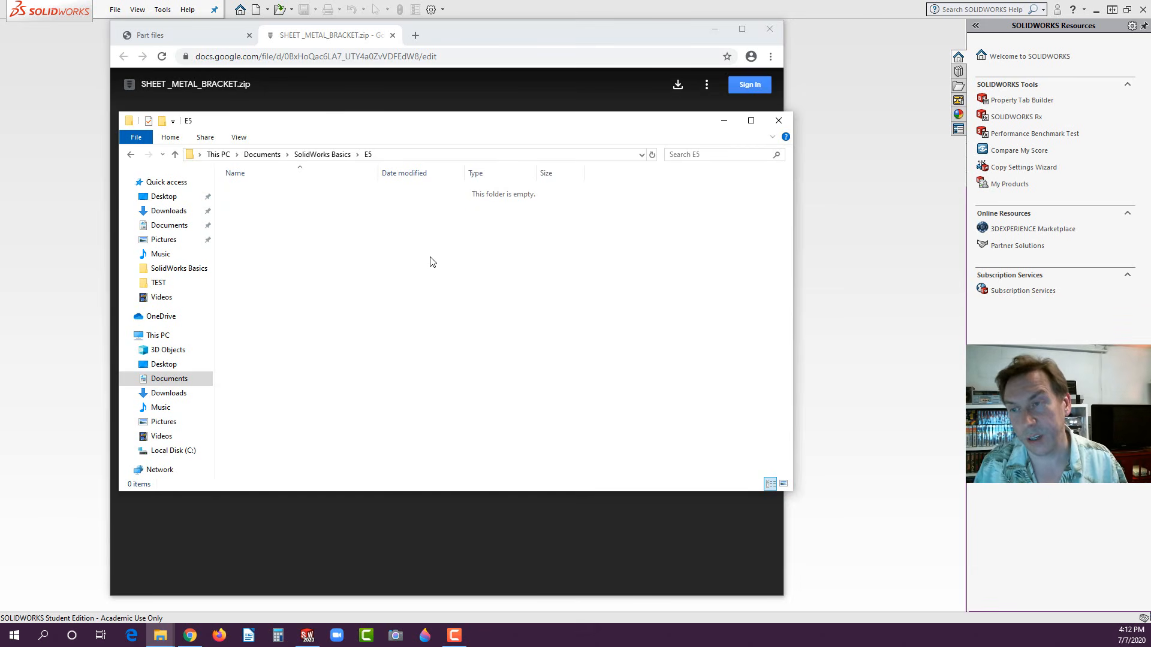
key("ctrl+v")
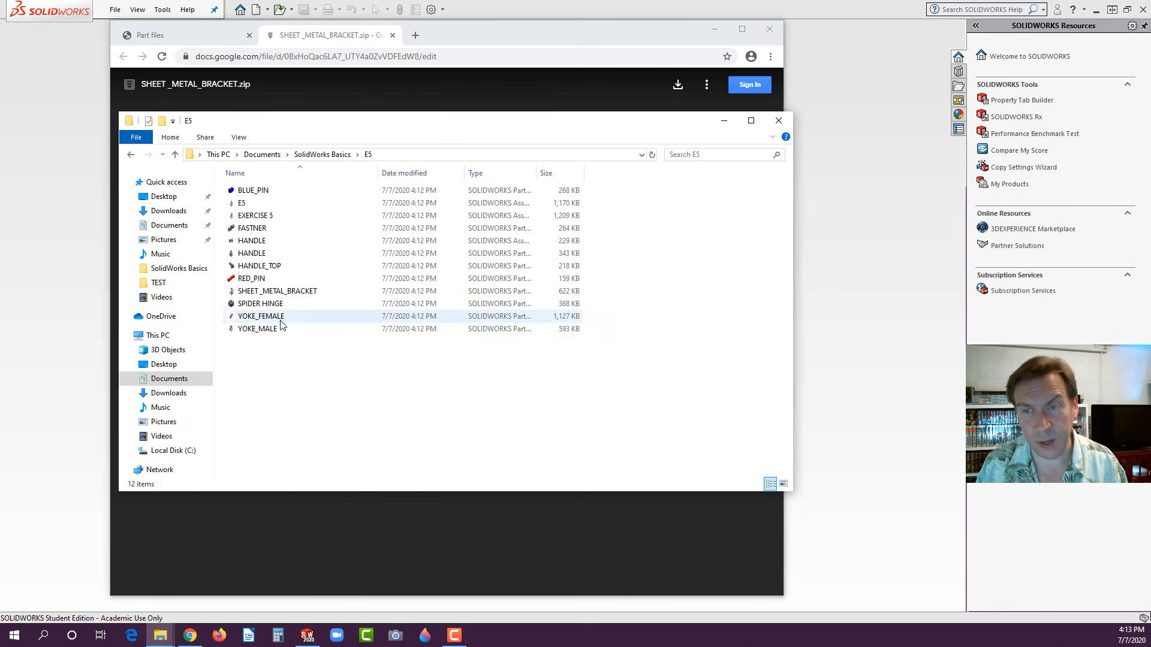
left_click(783, 483)
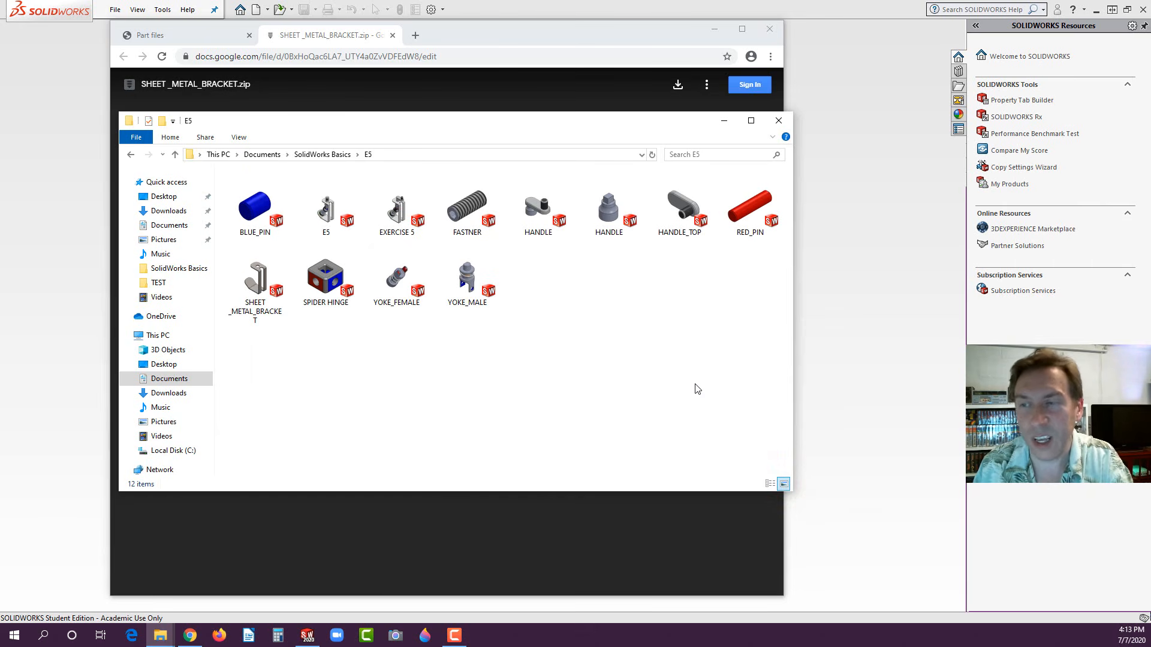
left_click_drag(793, 403, 515, 422)
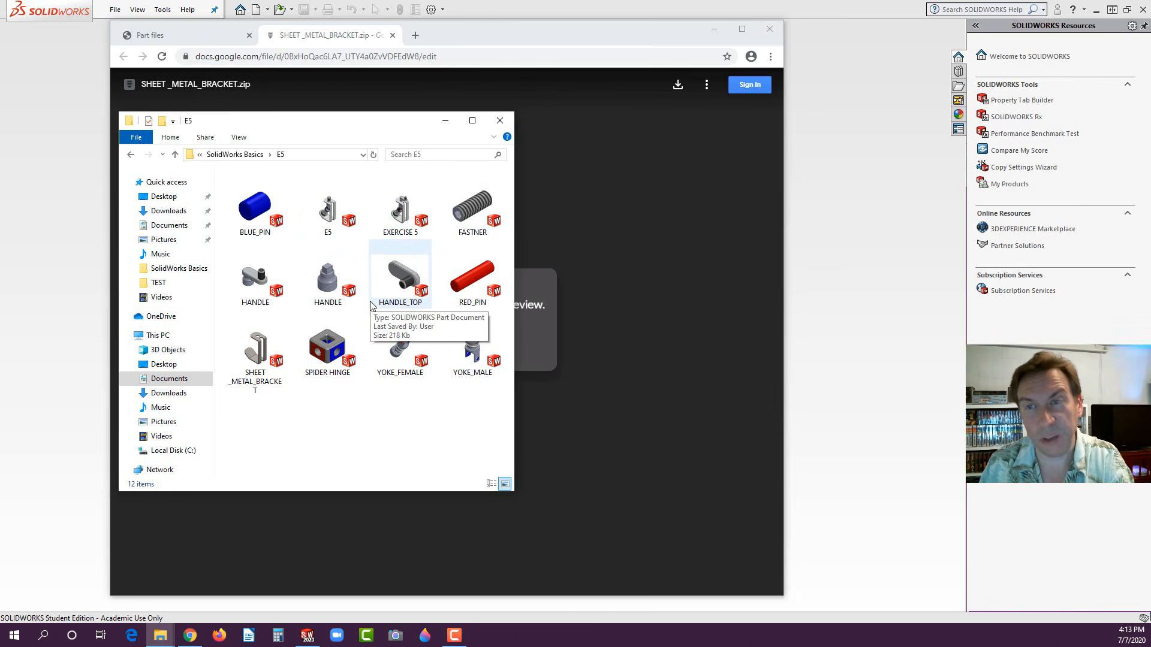
- Switch to SOLIDWORKS and create a new Assembly document, moving its Open dialog toward the middle of the workspace
left_click(64, 117)
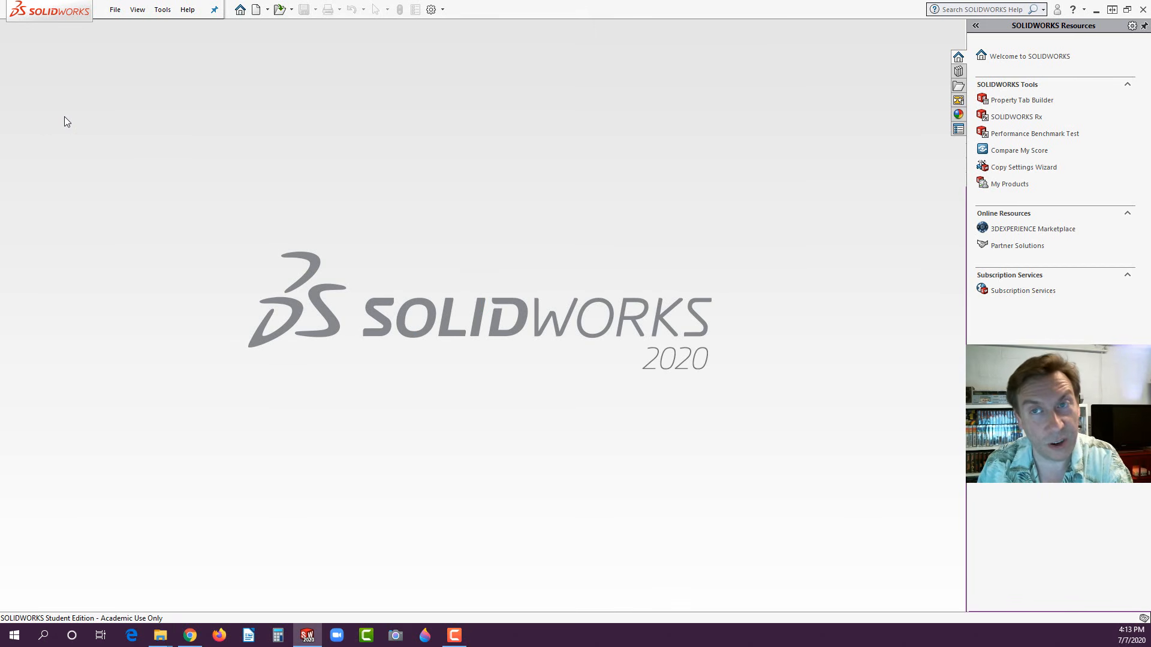
left_click(256, 11)
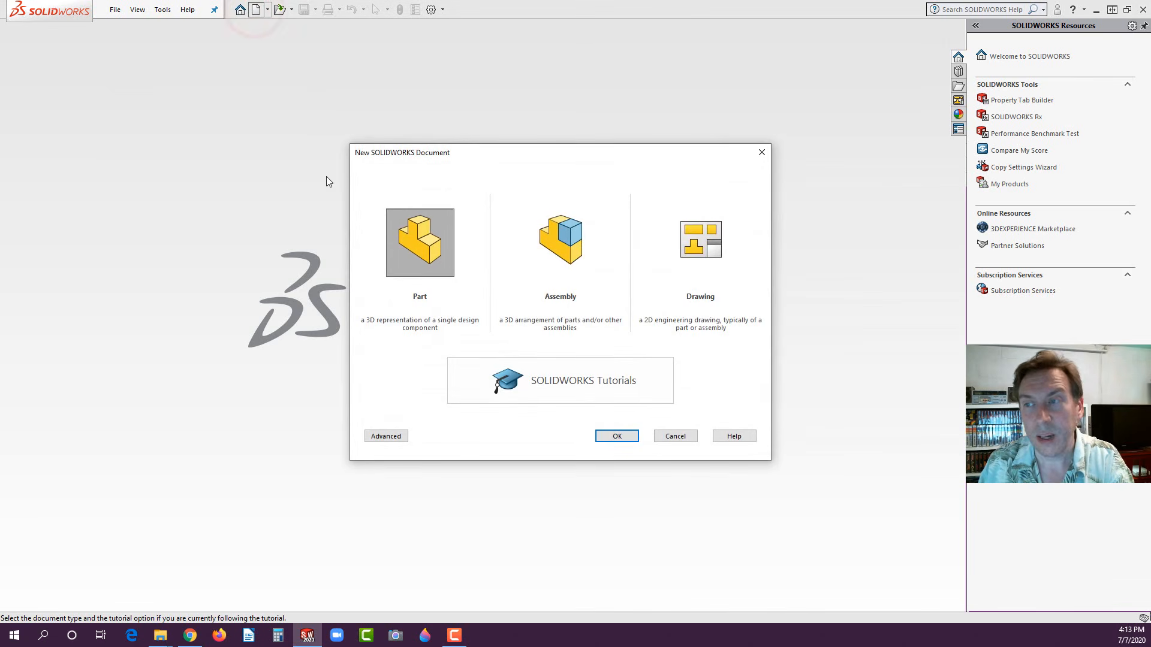
left_click(581, 238)
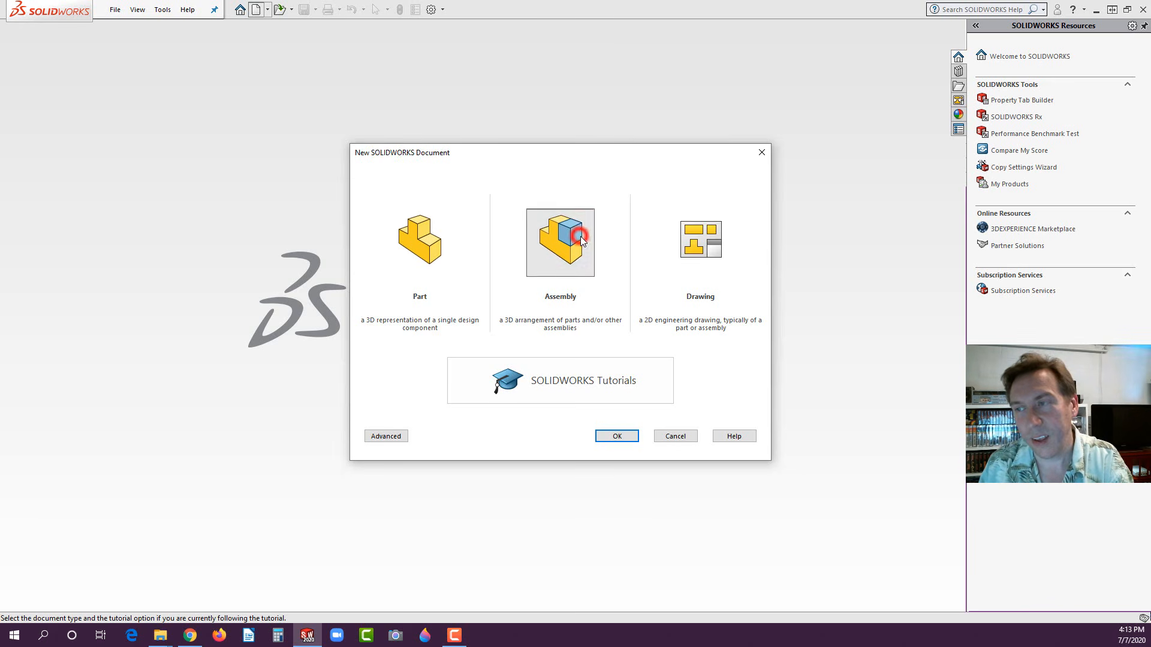
left_click(617, 436)
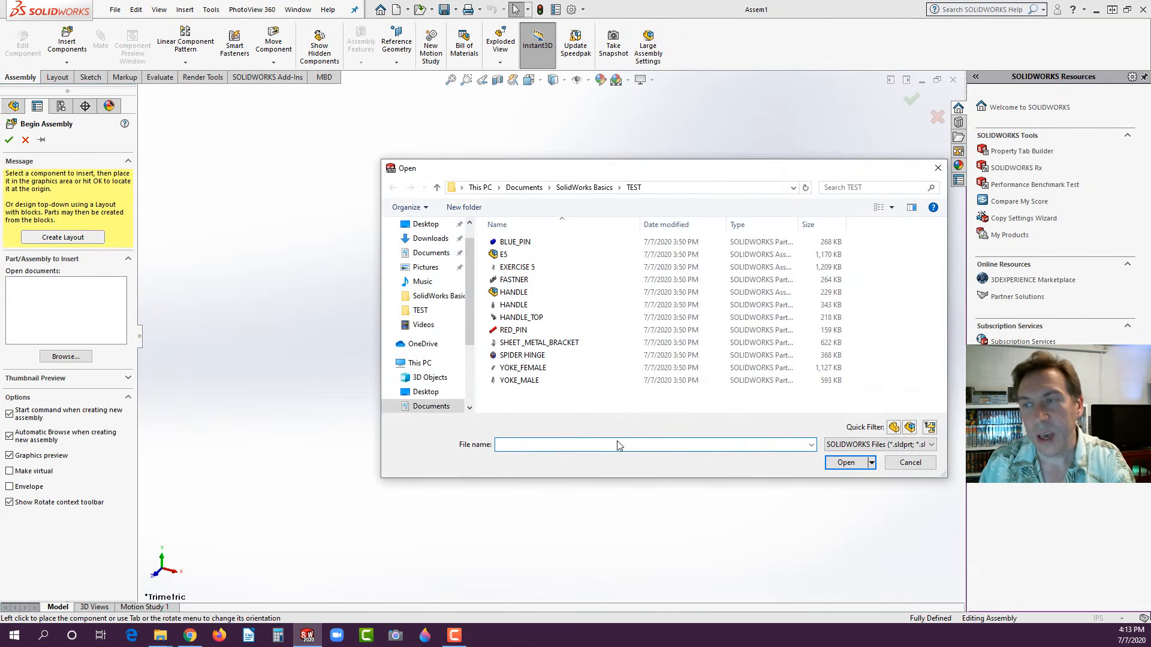
left_click_drag(609, 170, 456, 170)
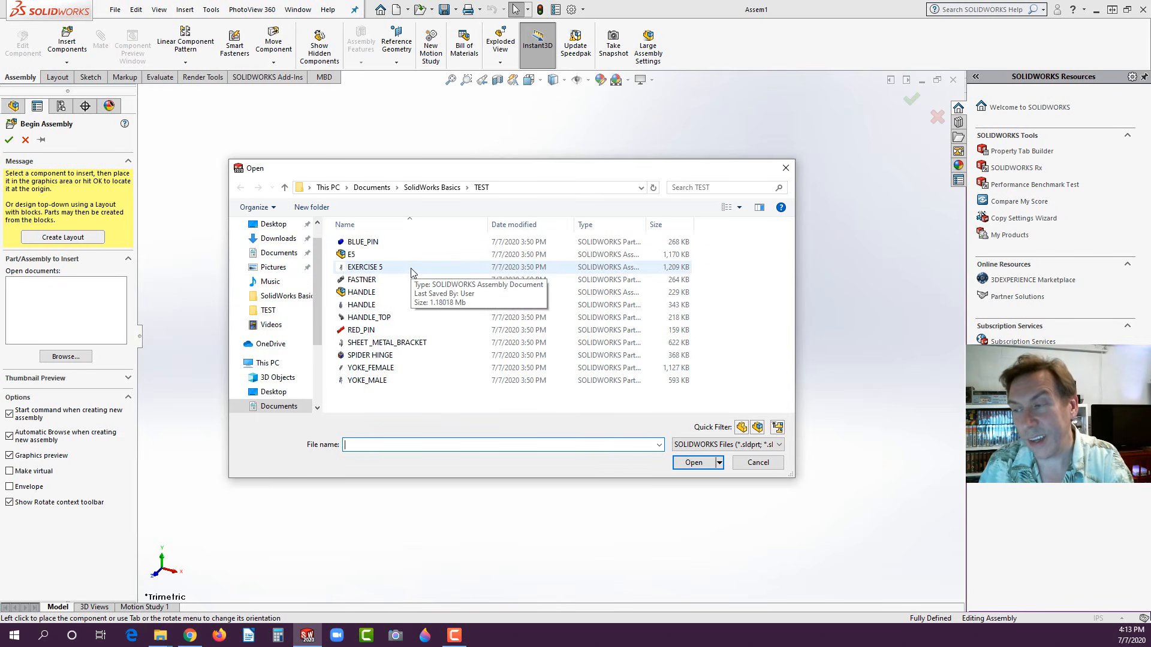
- Cancel the file selection and leave Begin Assembly without inserting a component
left_click(757, 463)
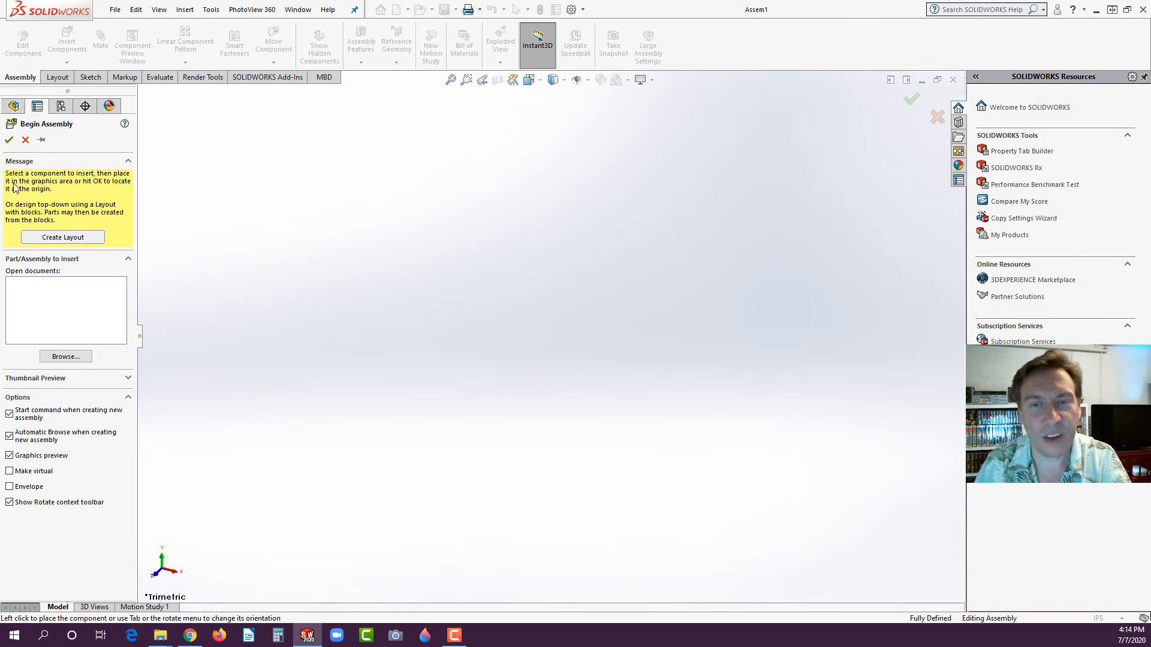
left_click(25, 142)
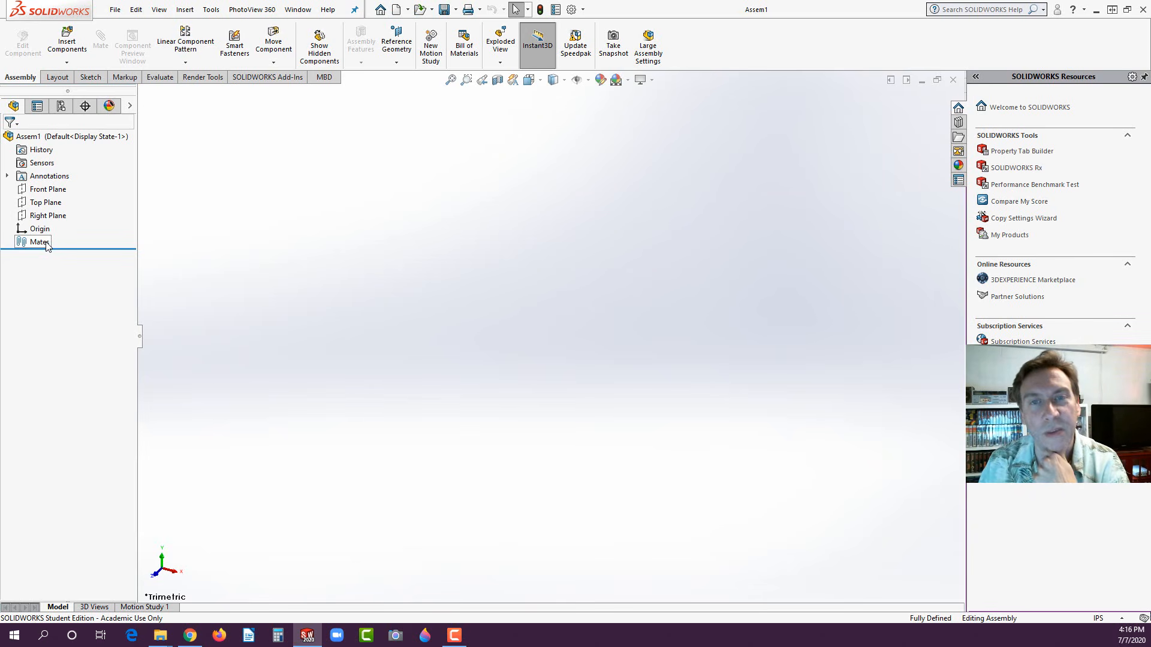
- Start Insert Components, browse to the E5 folder inside SolidWorks Basics in Documents and show its files as large icons
left_click(68, 64)
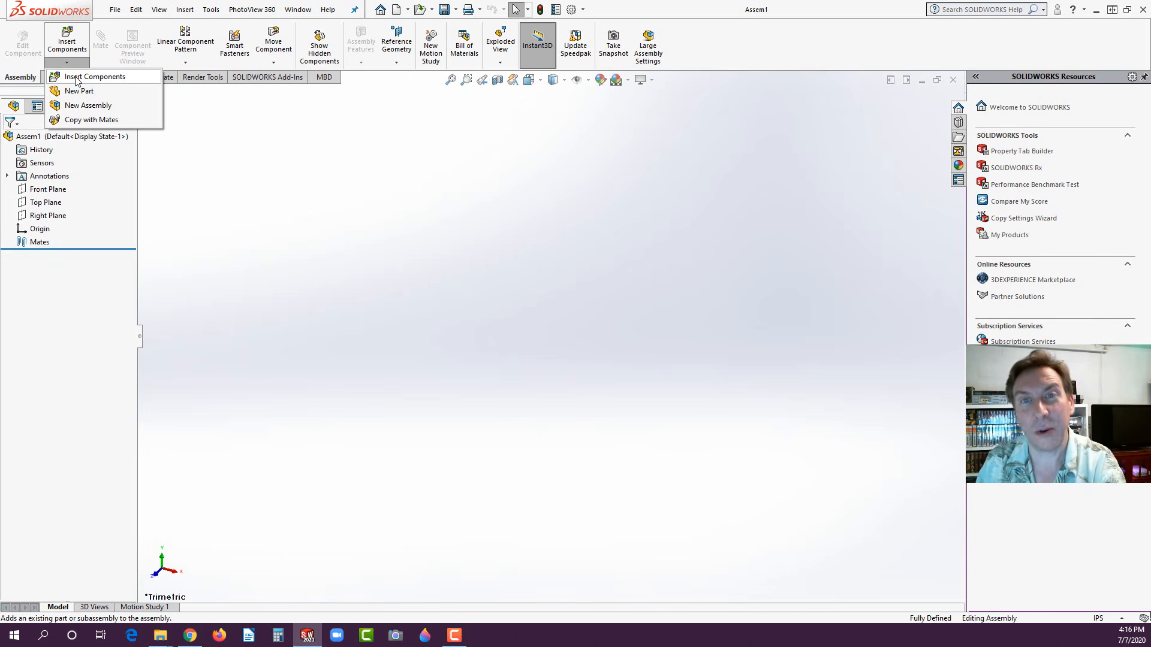
left_click(76, 79)
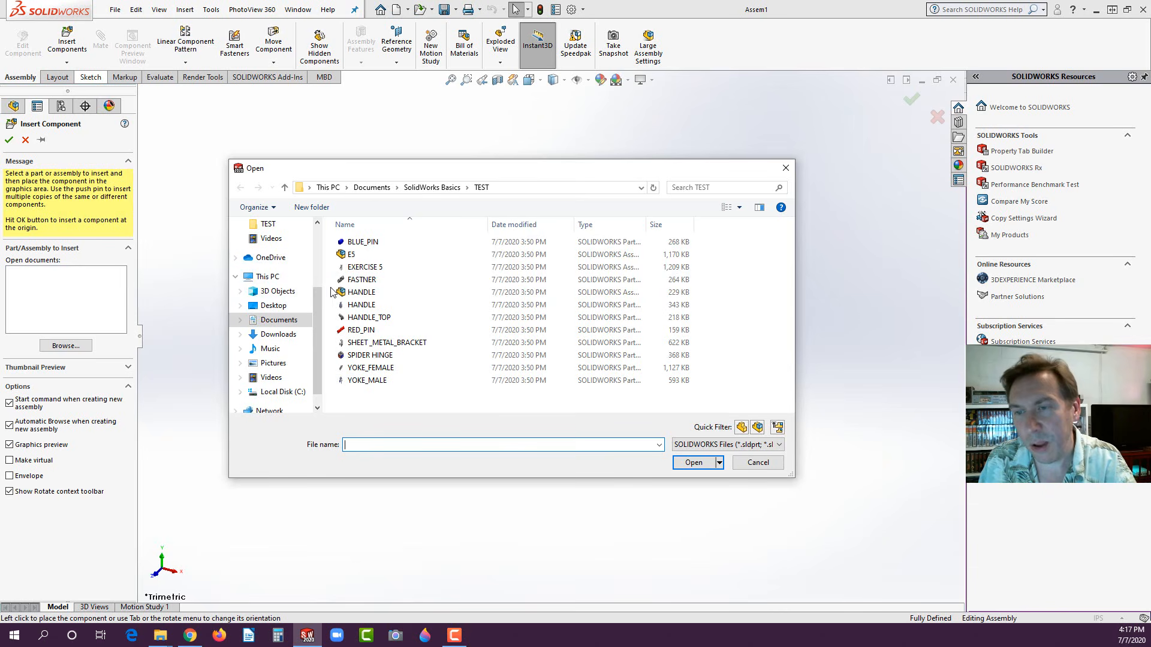
left_click(279, 320)
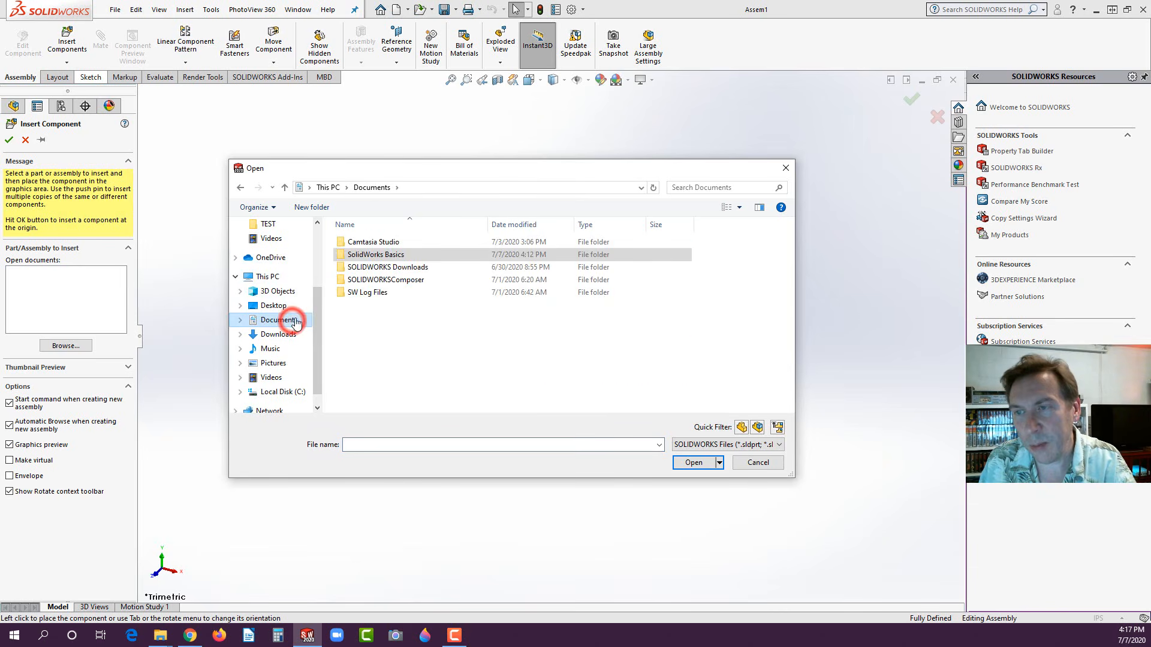
left_click(382, 254)
double_click(382, 255)
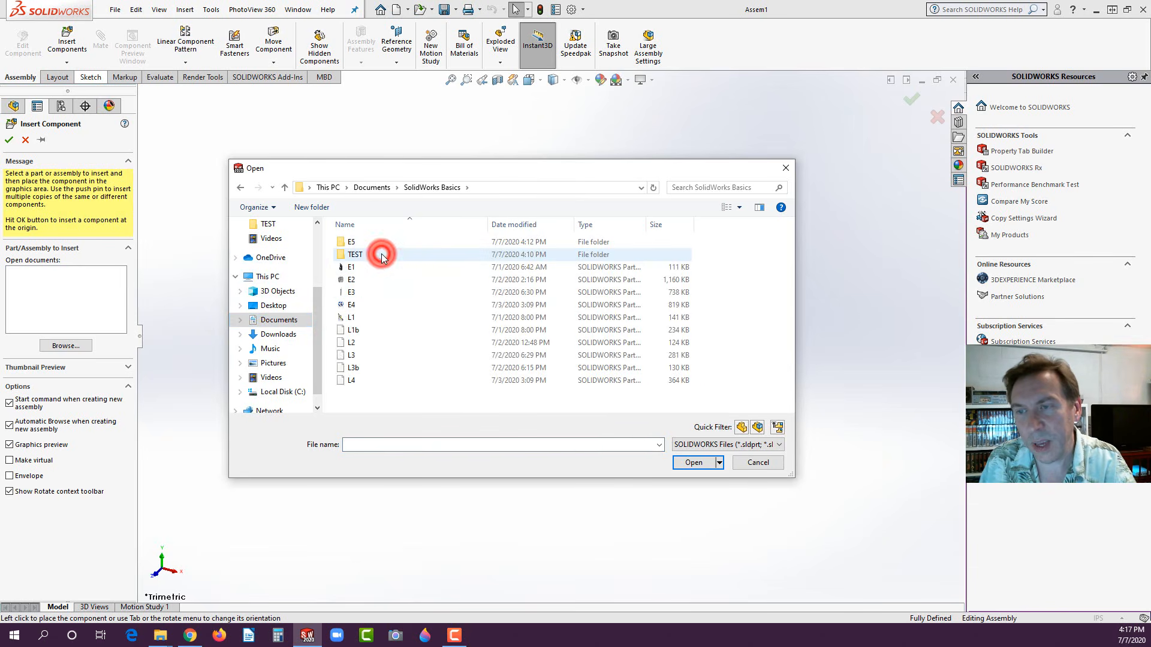
double_click(348, 242)
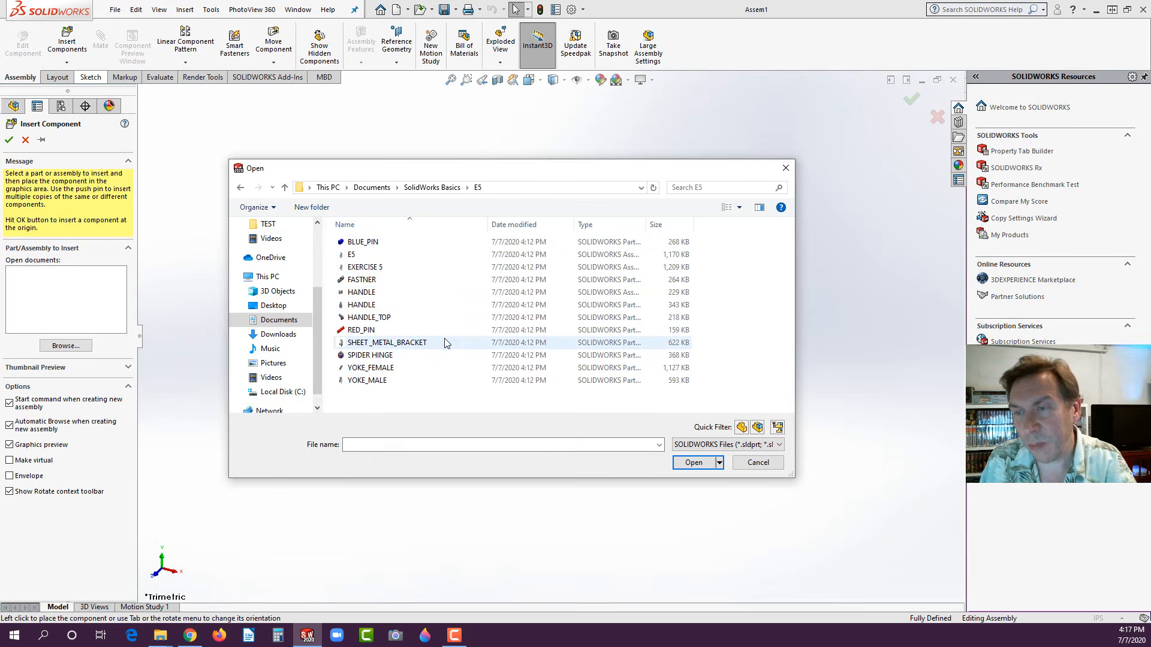
left_click(740, 209)
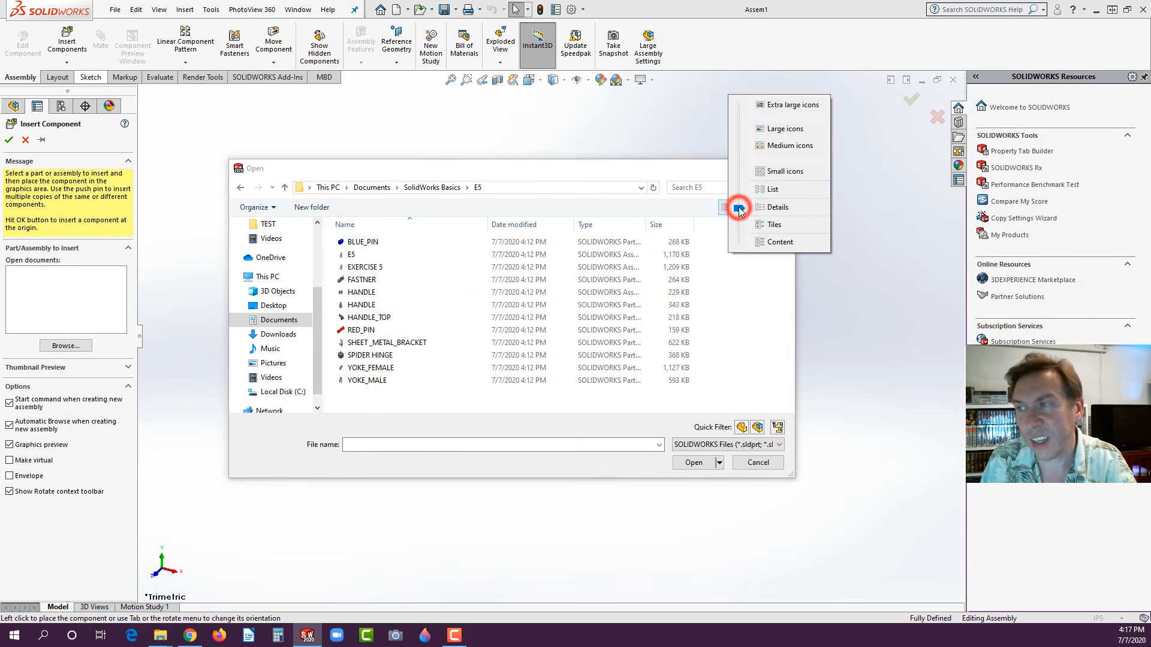
left_click_drag(739, 210, 741, 128)
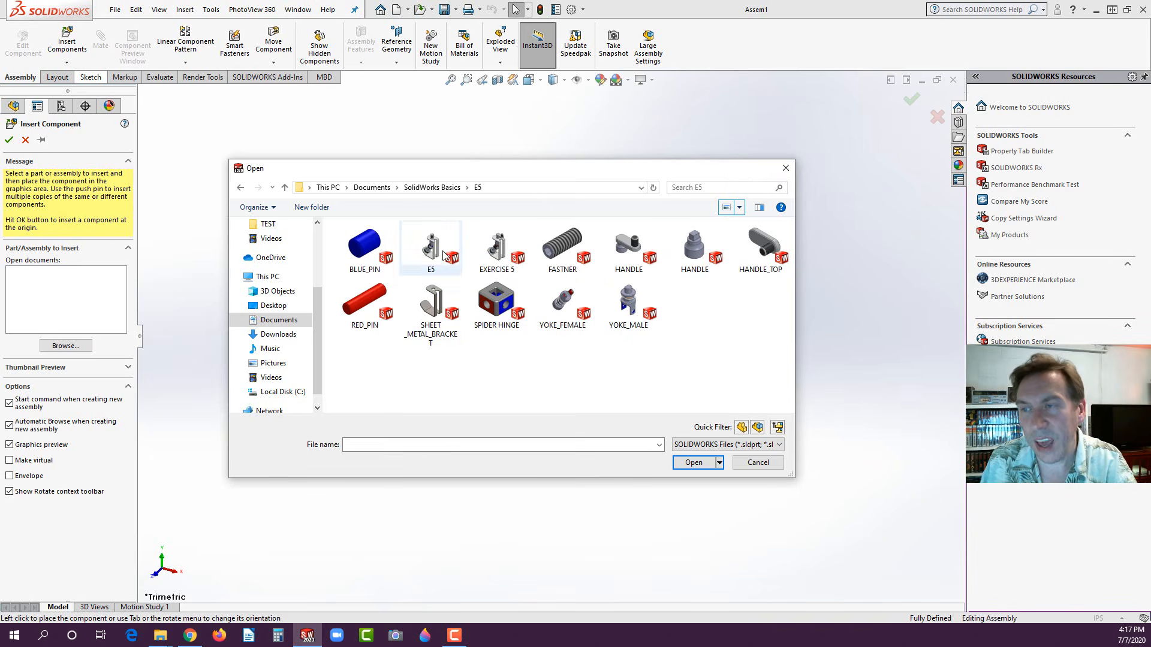
- Insert the SHEET_METAL_BRACKET part at the assembly origin and review its component options without changing any
left_click(434, 316)
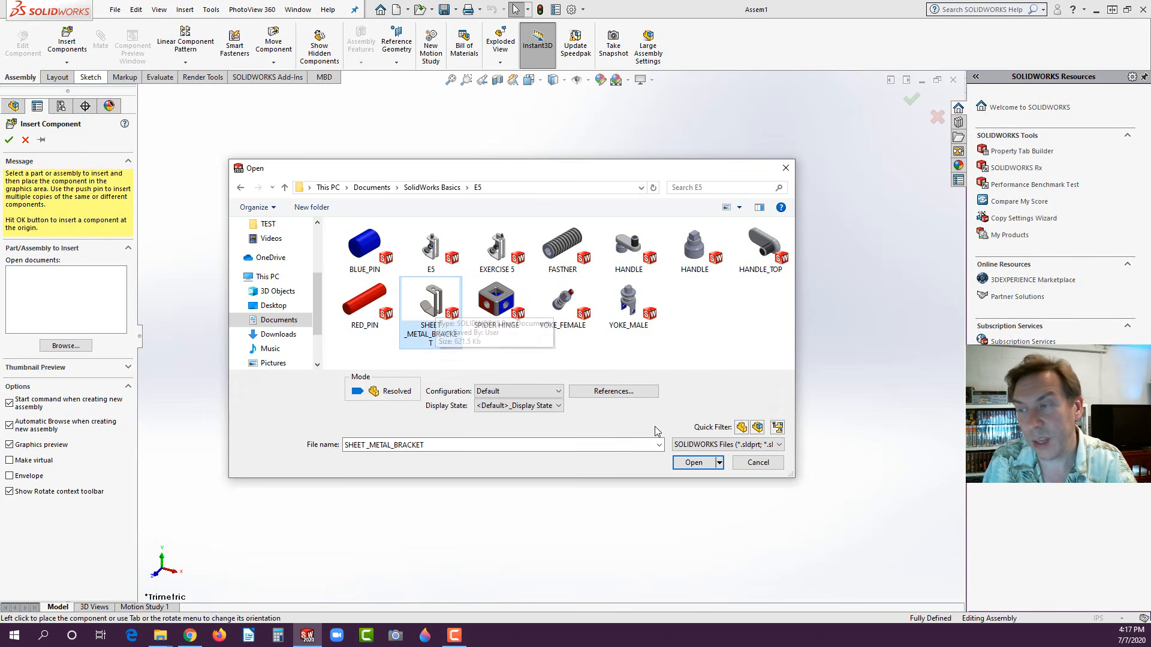
left_click(690, 462)
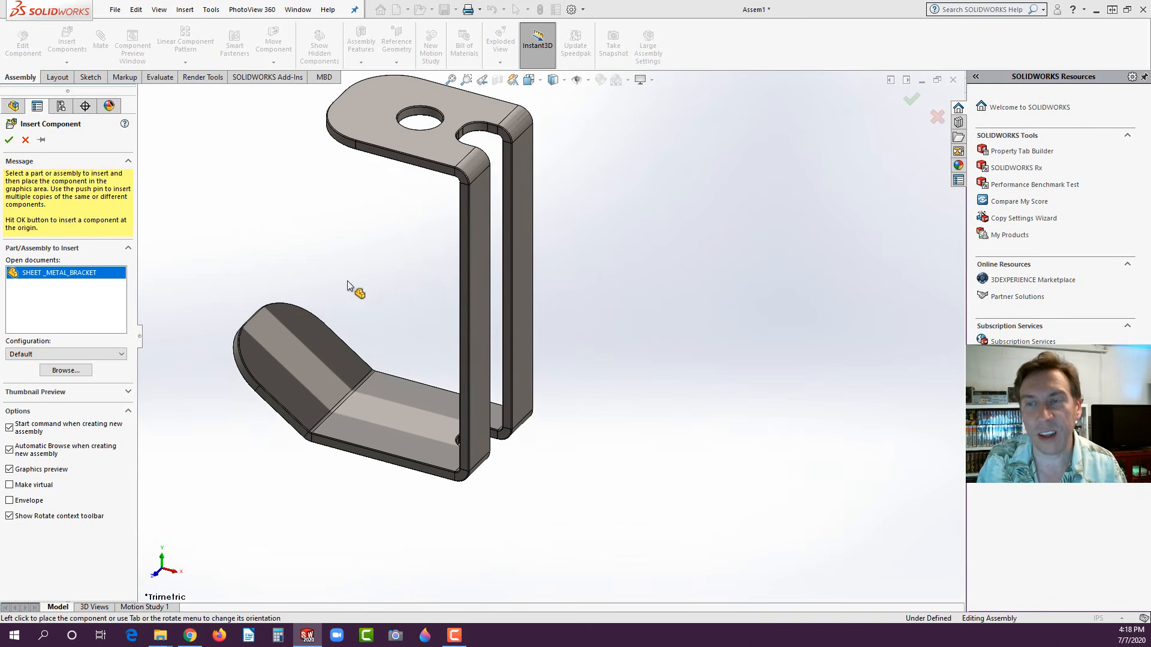
left_click(9, 142)
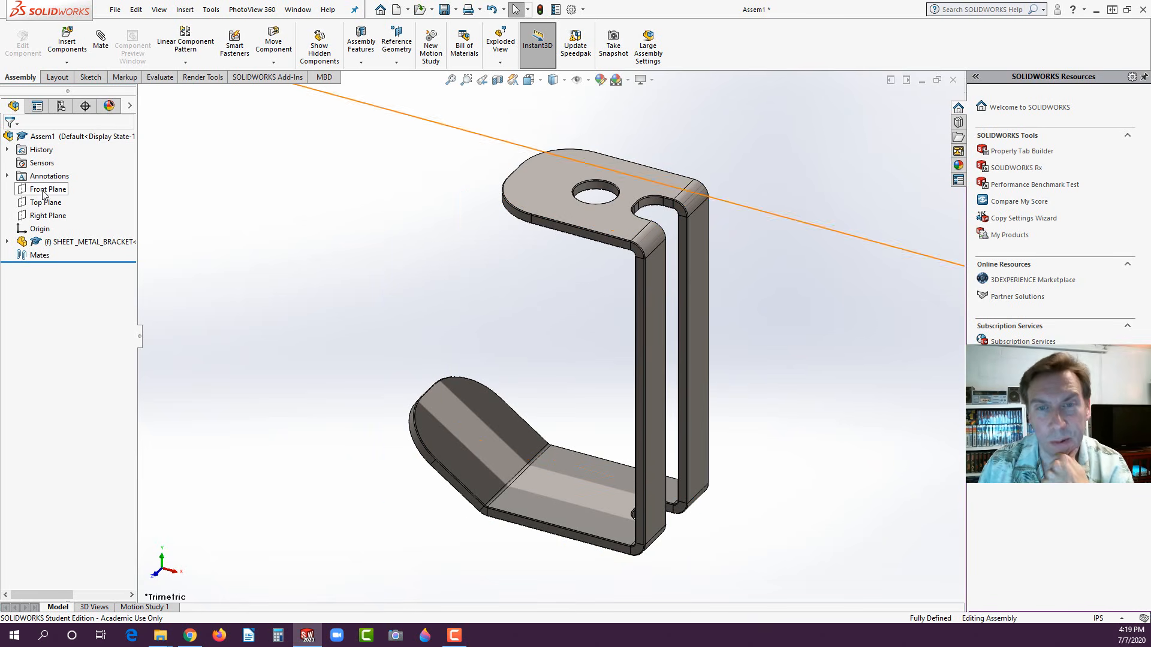
right_click(53, 245)
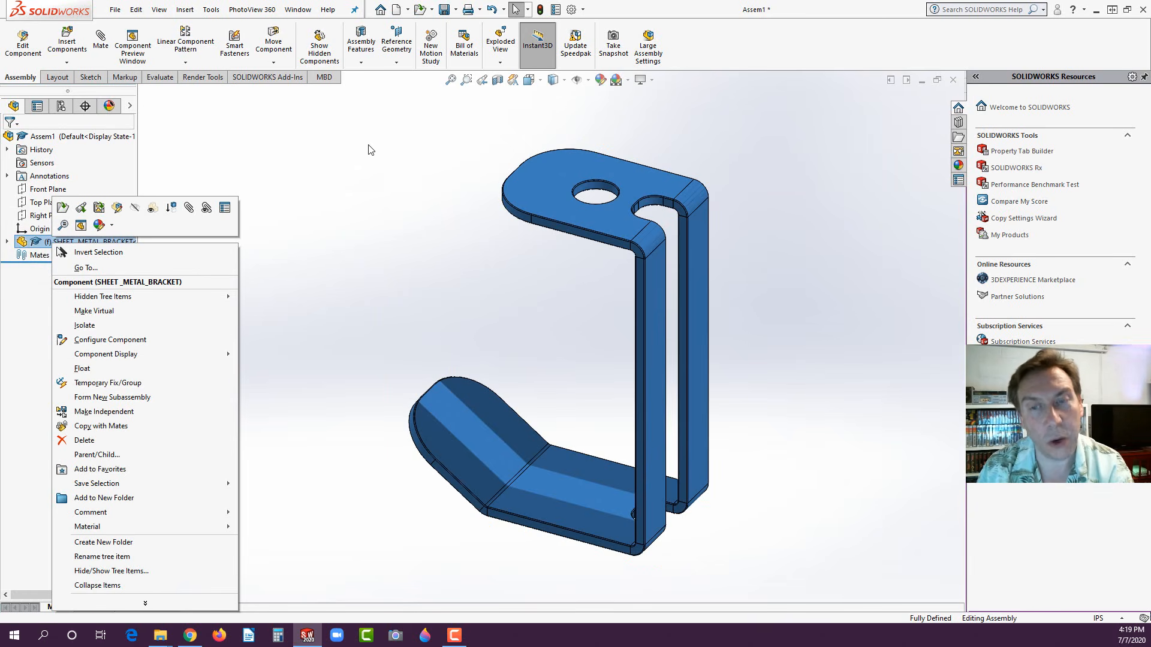
left_click(299, 138)
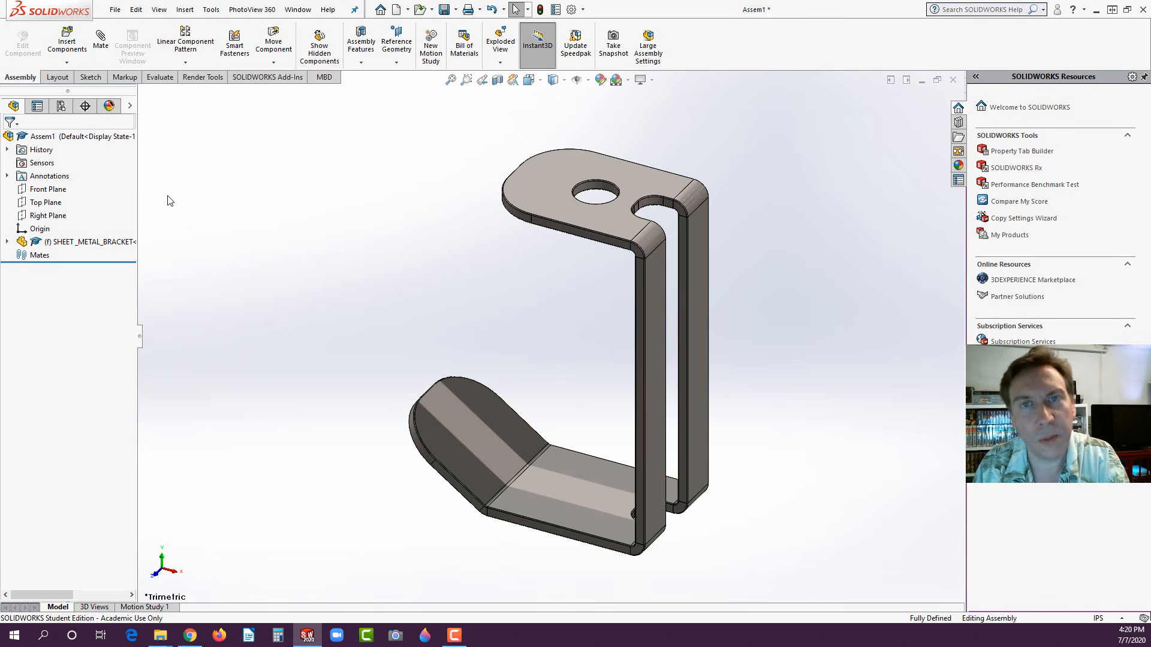
- Insert the YOKE_MALE part from the E5 folder in the free space beside the bracket and review its feature list
left_click(71, 53)
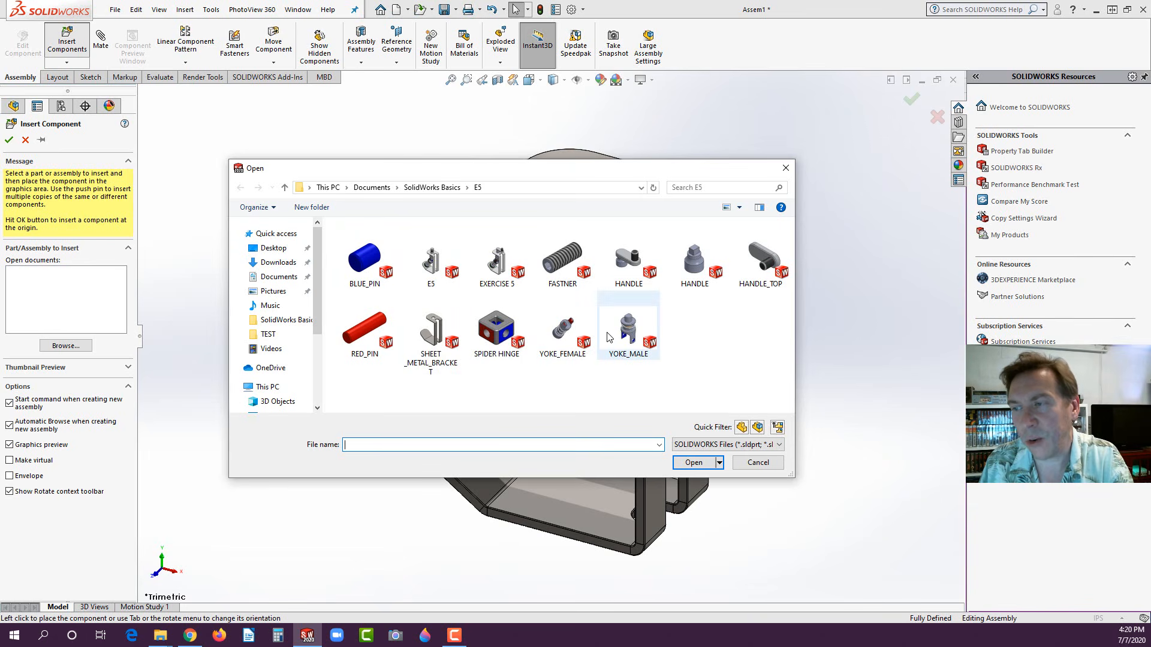
left_click(628, 330)
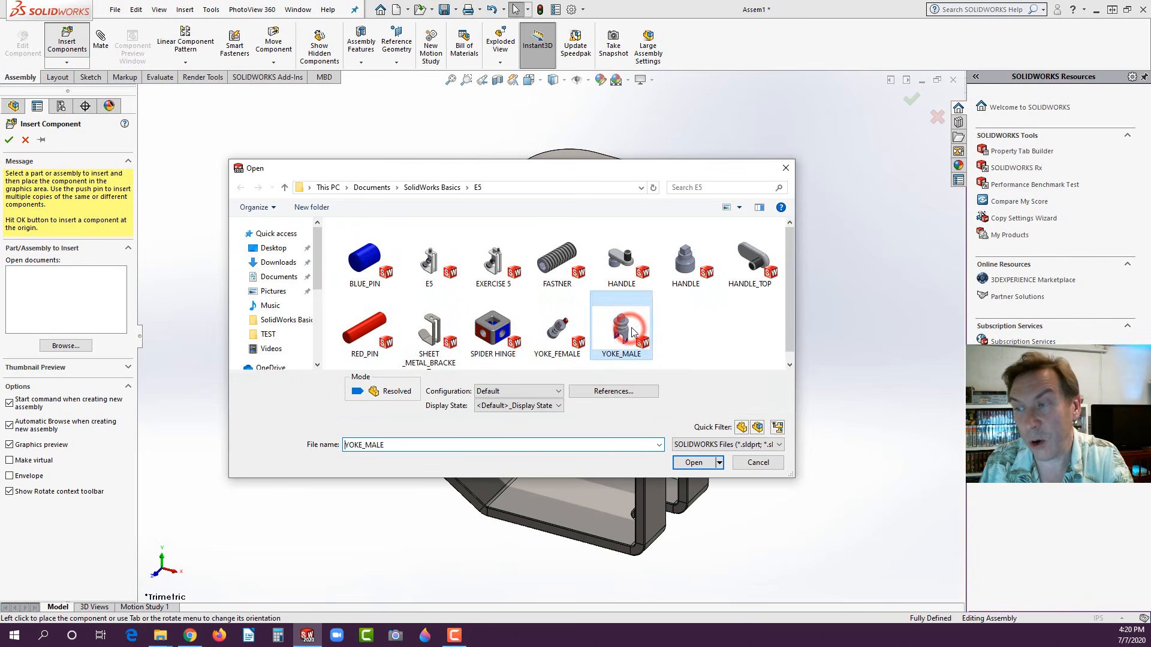
left_click(693, 462)
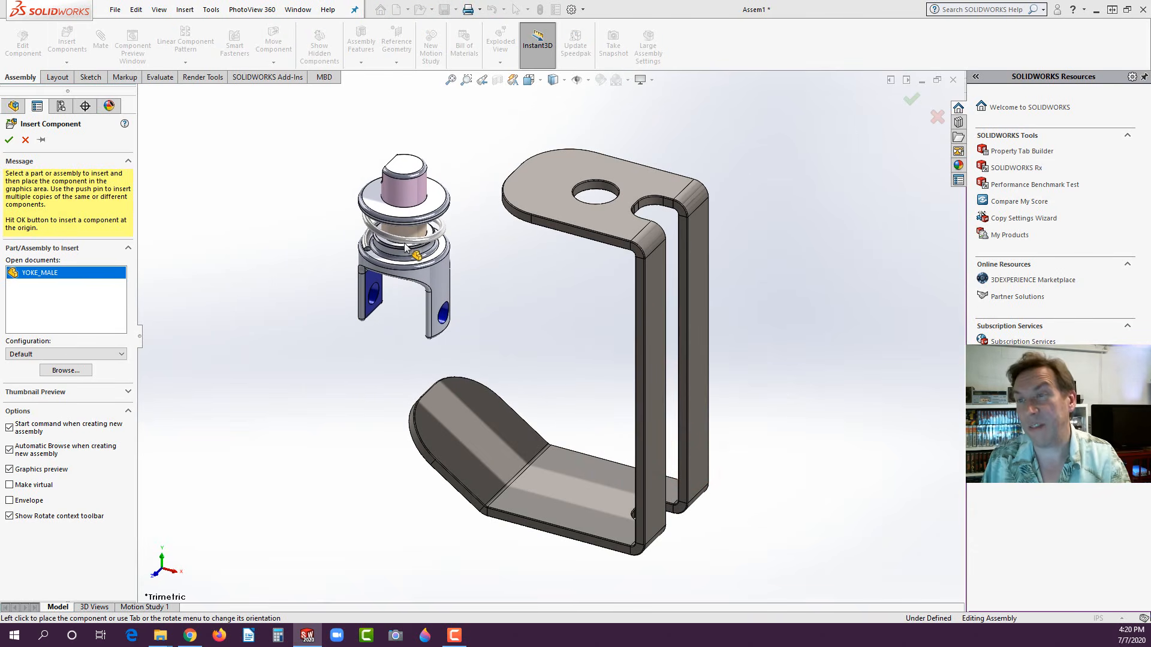
left_click(406, 246)
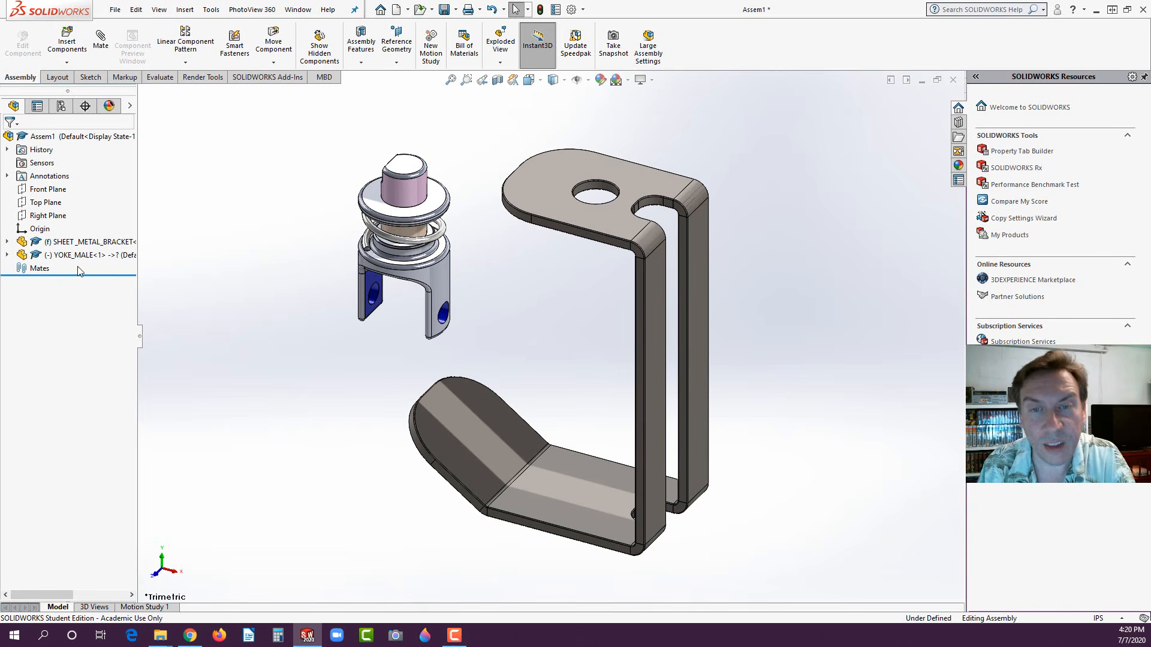
left_click(6, 256)
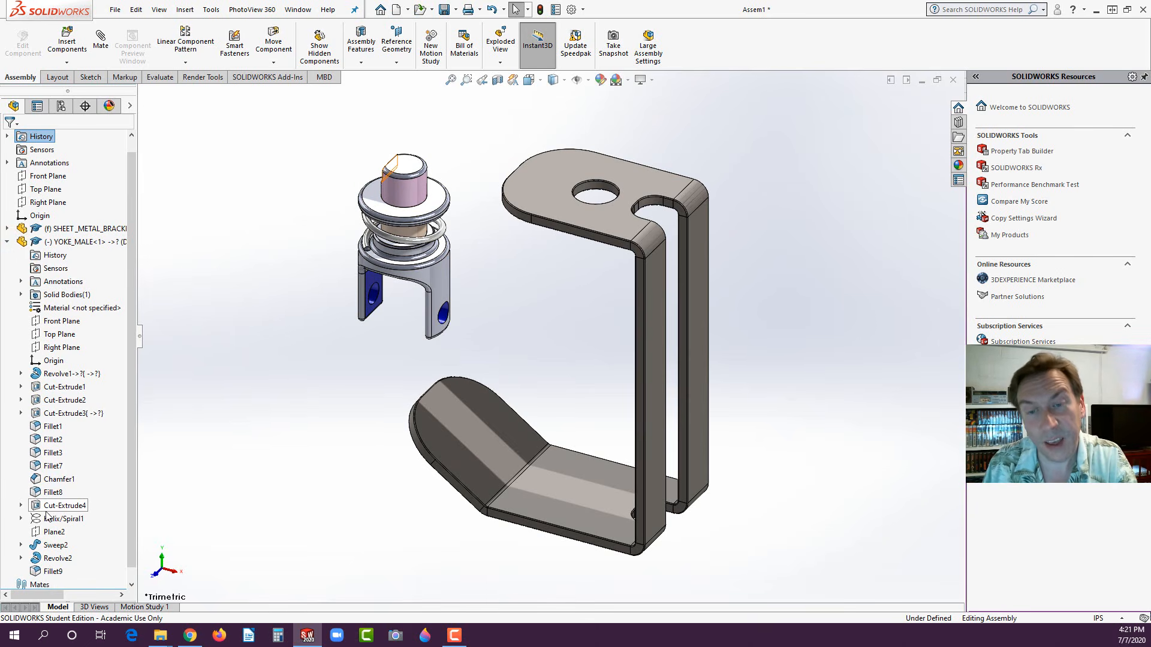
left_click(7, 242)
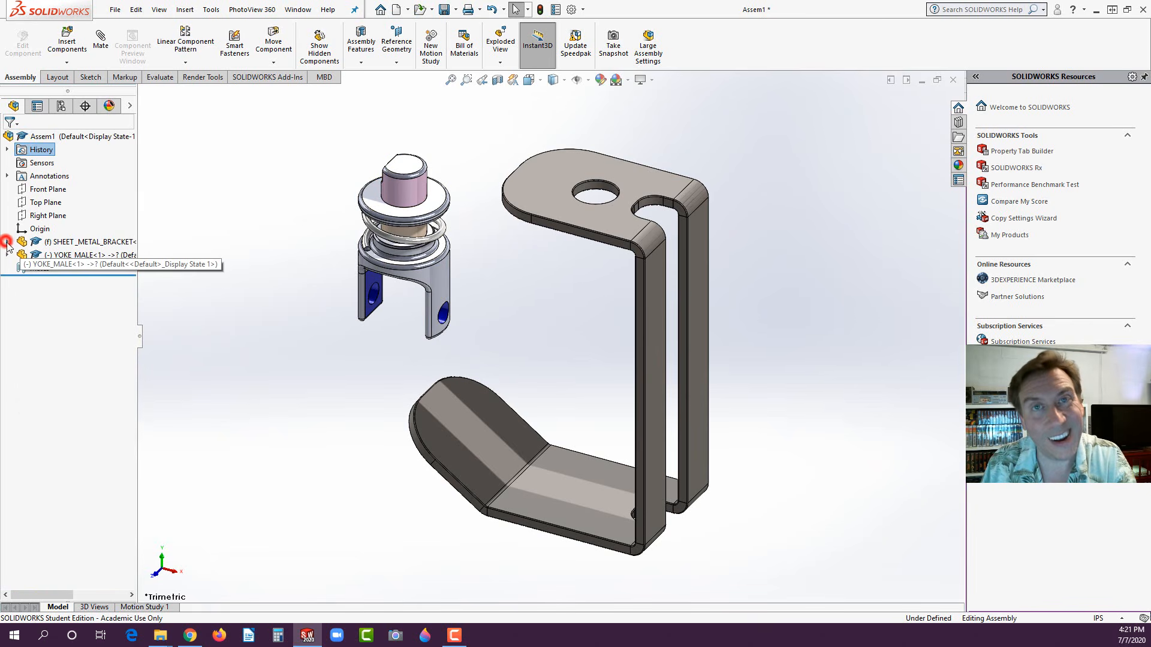
- Use Move Component to shift YOKE_MALE a little farther from the bracket, and review the move methods while keeping Free Drag
left_click(274, 48)
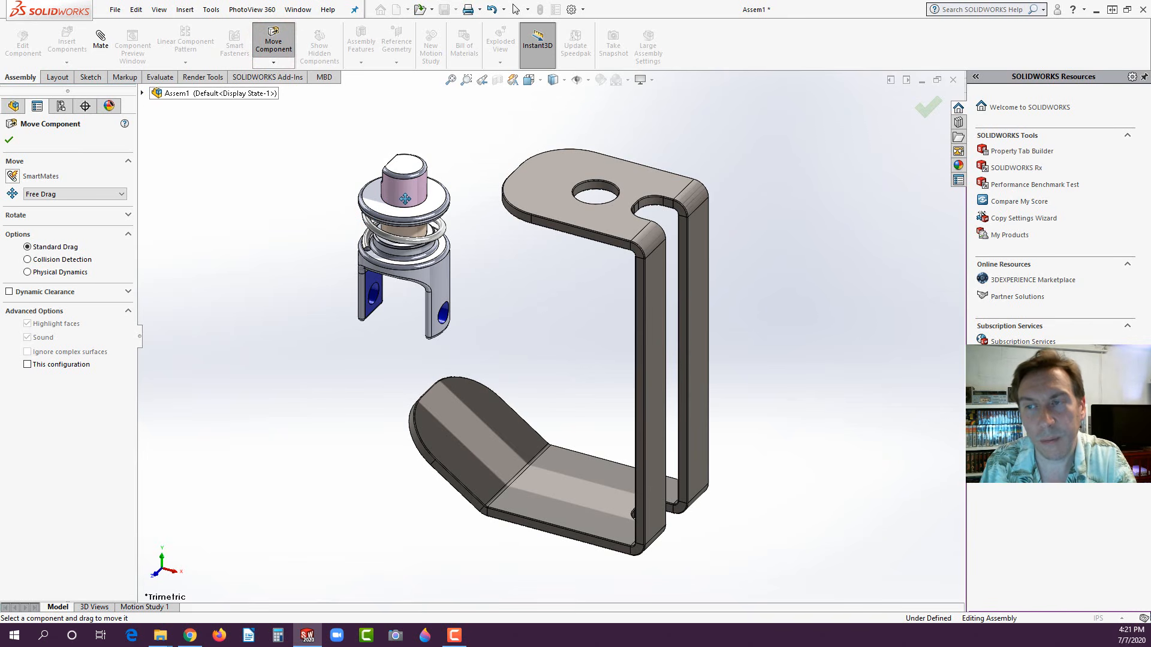
left_click_drag(405, 199, 371, 195)
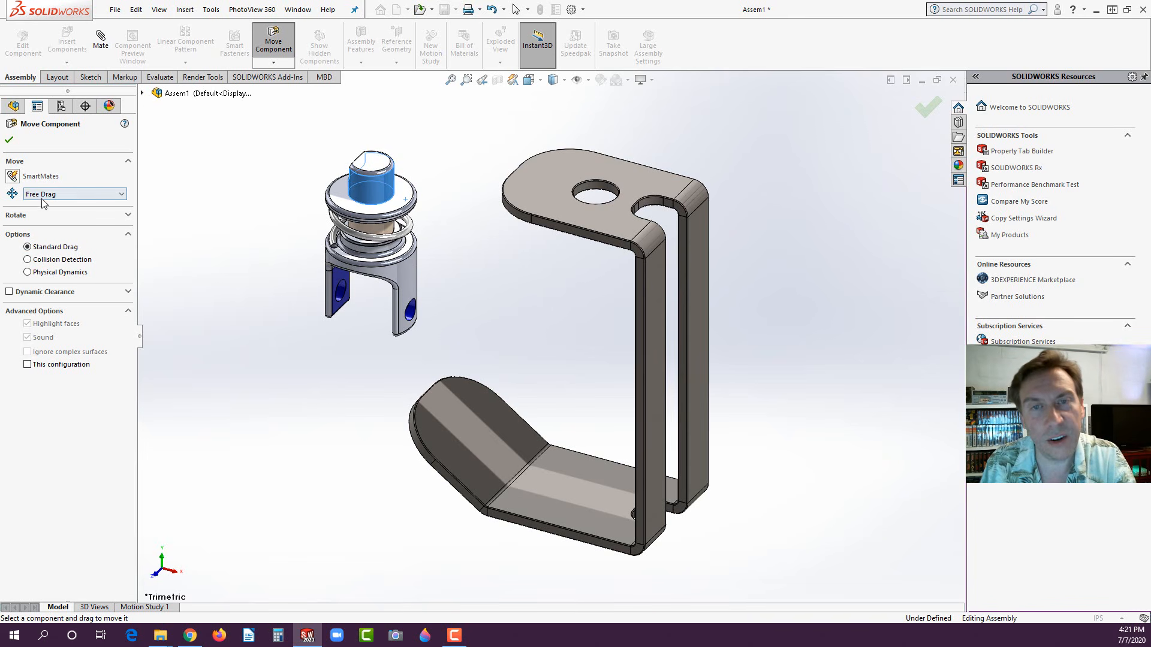
left_click(123, 195)
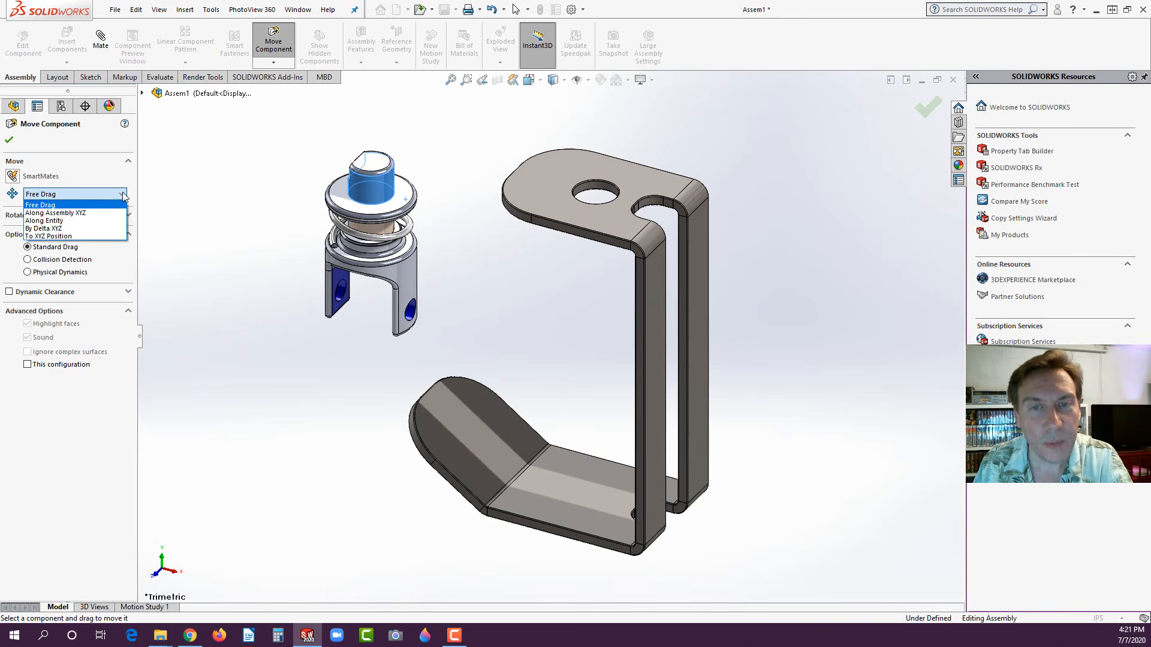
left_click(121, 194)
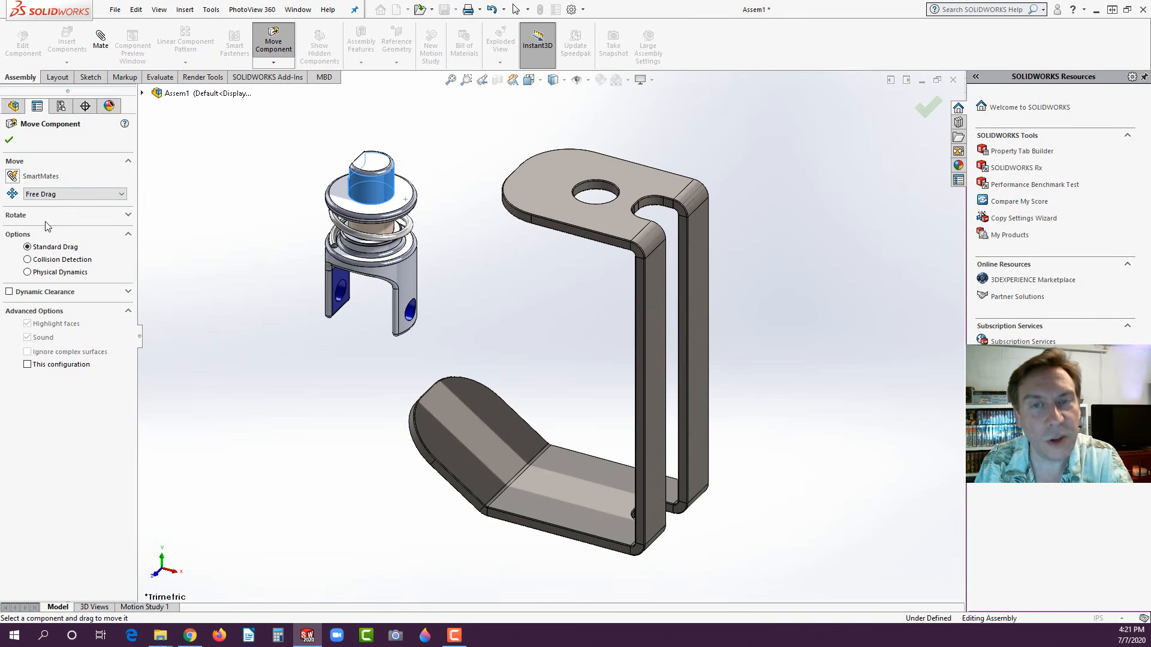
- Rotate YOKE_MALE freely until it stands nearly upright, and move it slightly up and away from the bracket
left_click(127, 216)
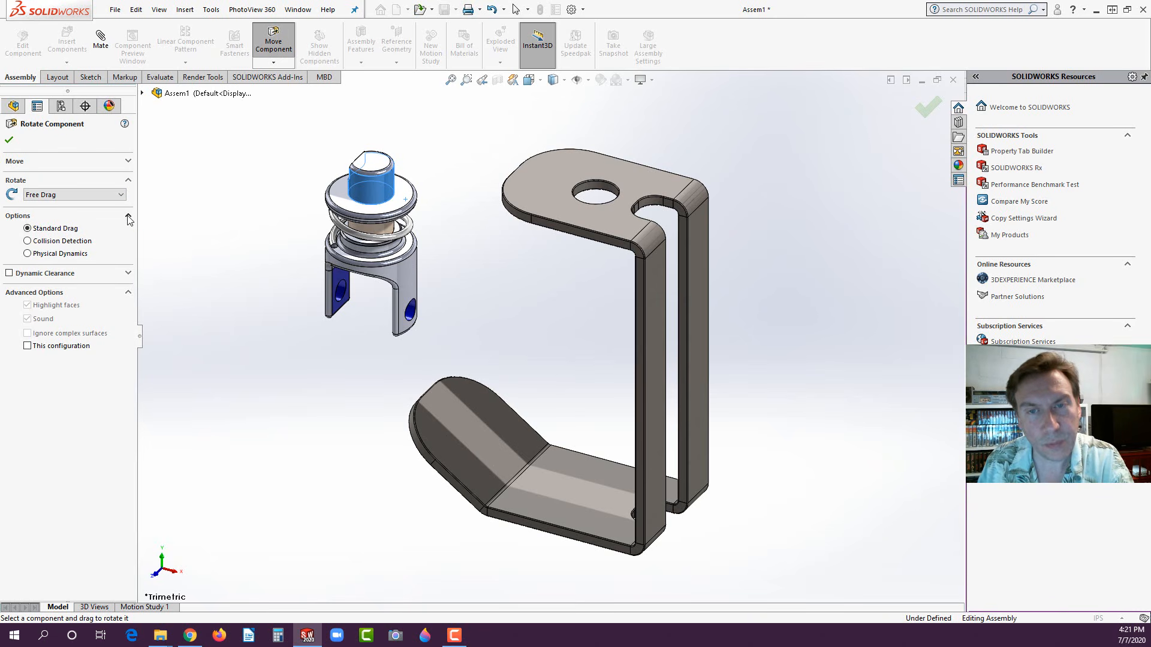
left_click(385, 196)
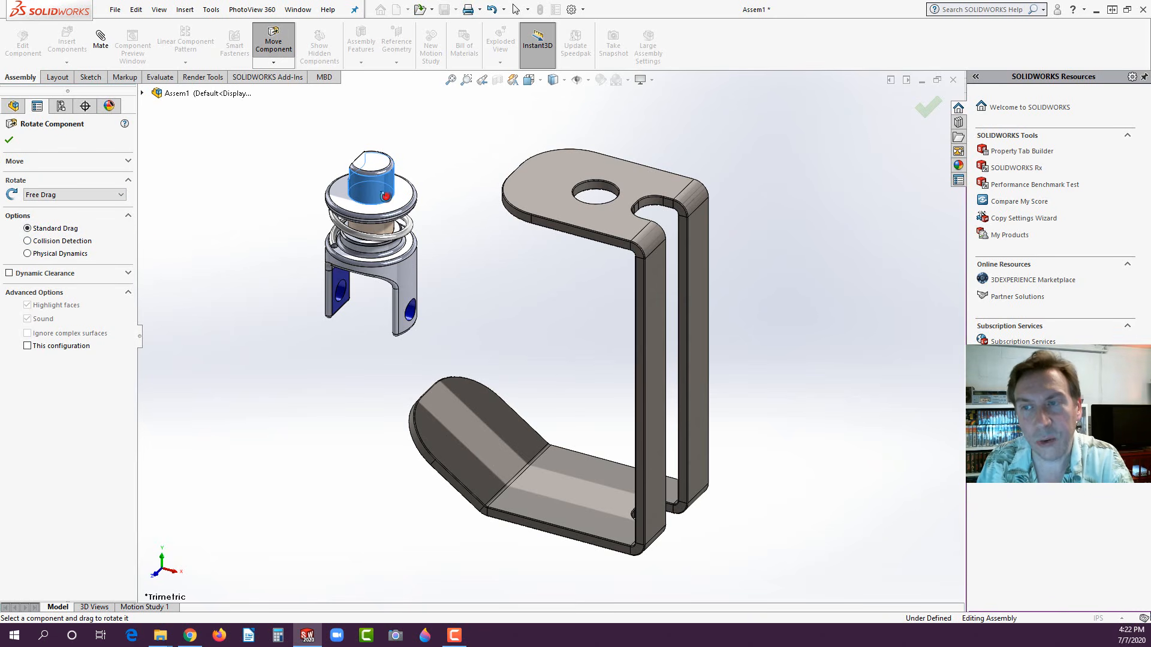
left_click_drag(386, 196, 365, 164)
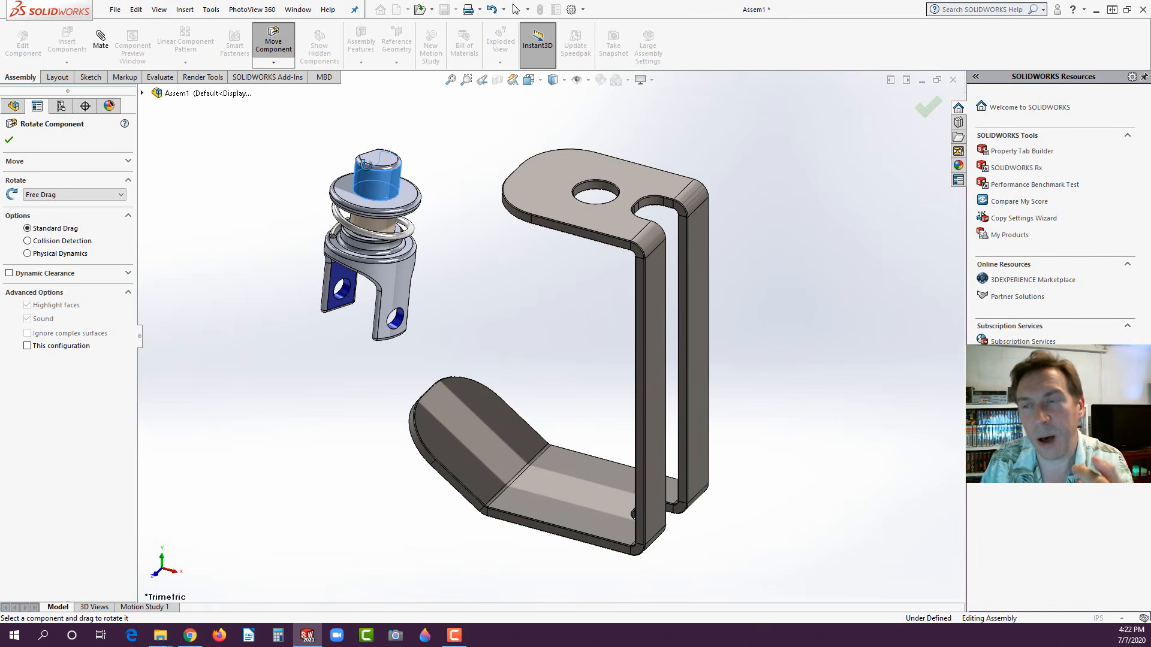
left_click_drag(365, 165, 416, 208)
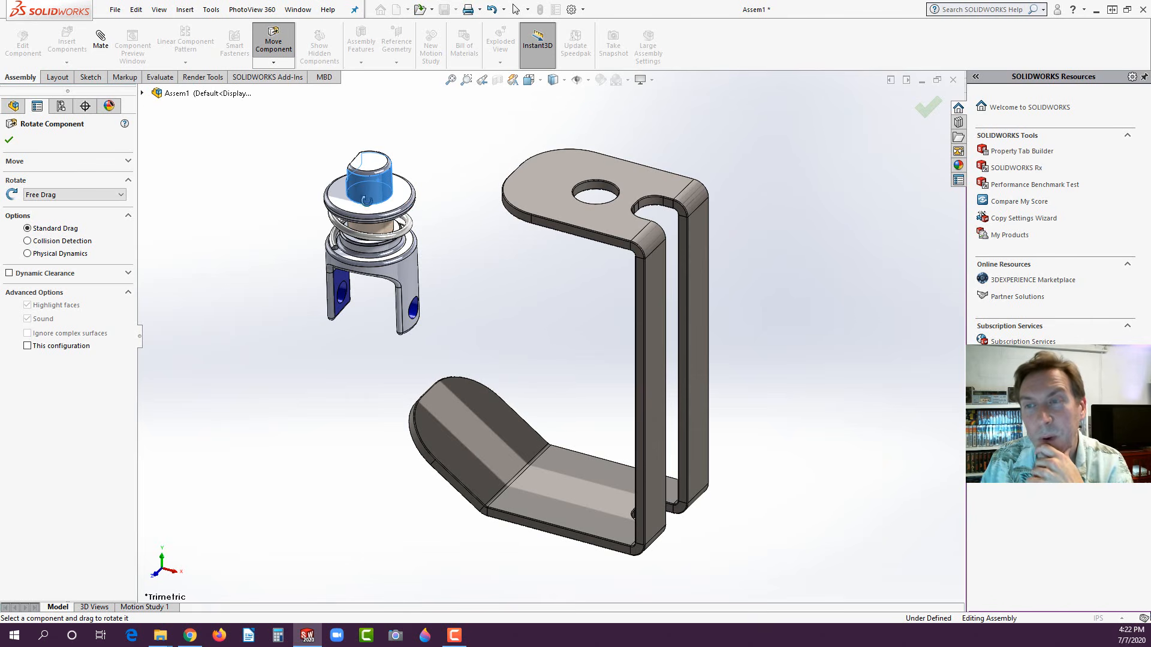
left_click_drag(366, 200, 252, 259)
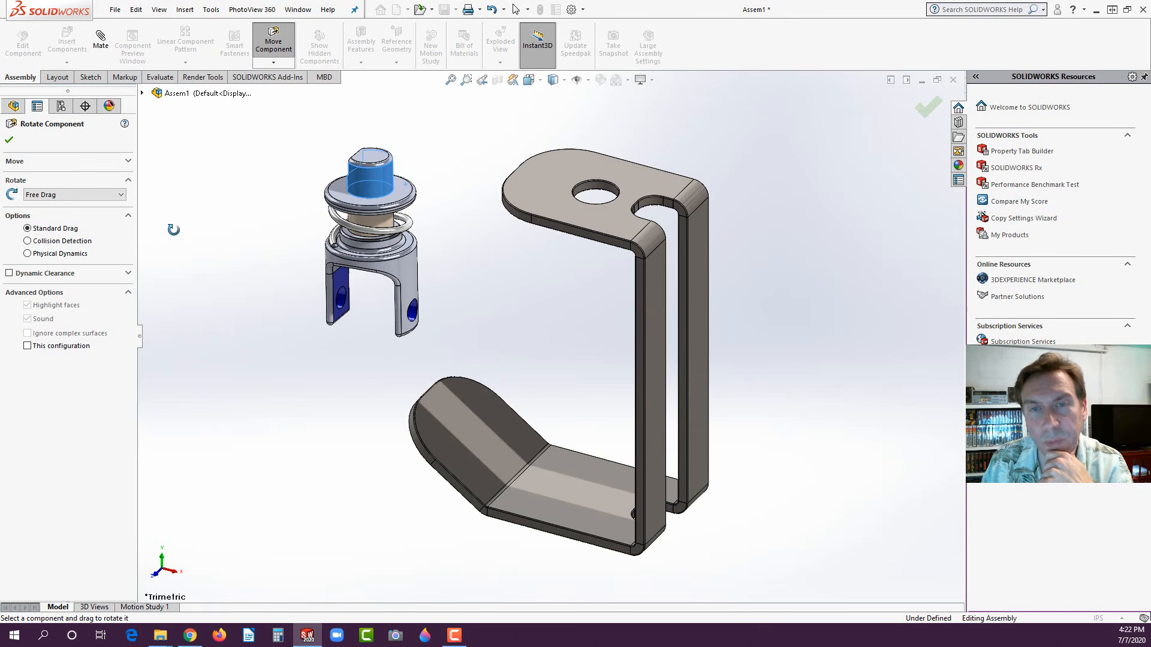
left_click(126, 160)
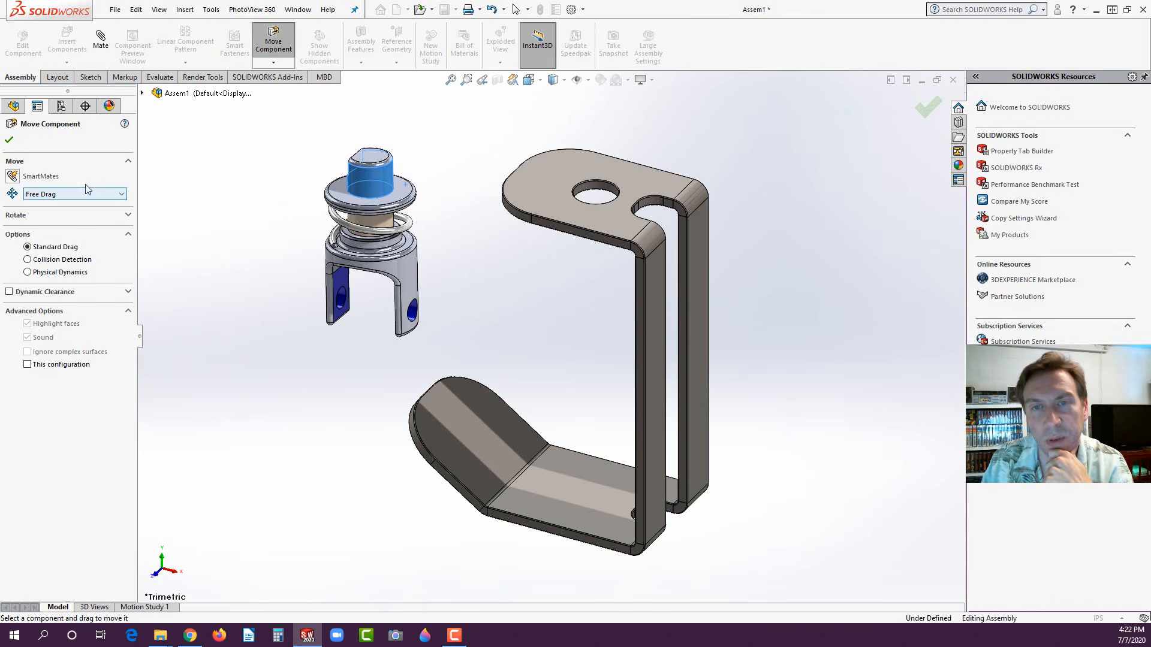
left_click_drag(361, 207, 335, 205)
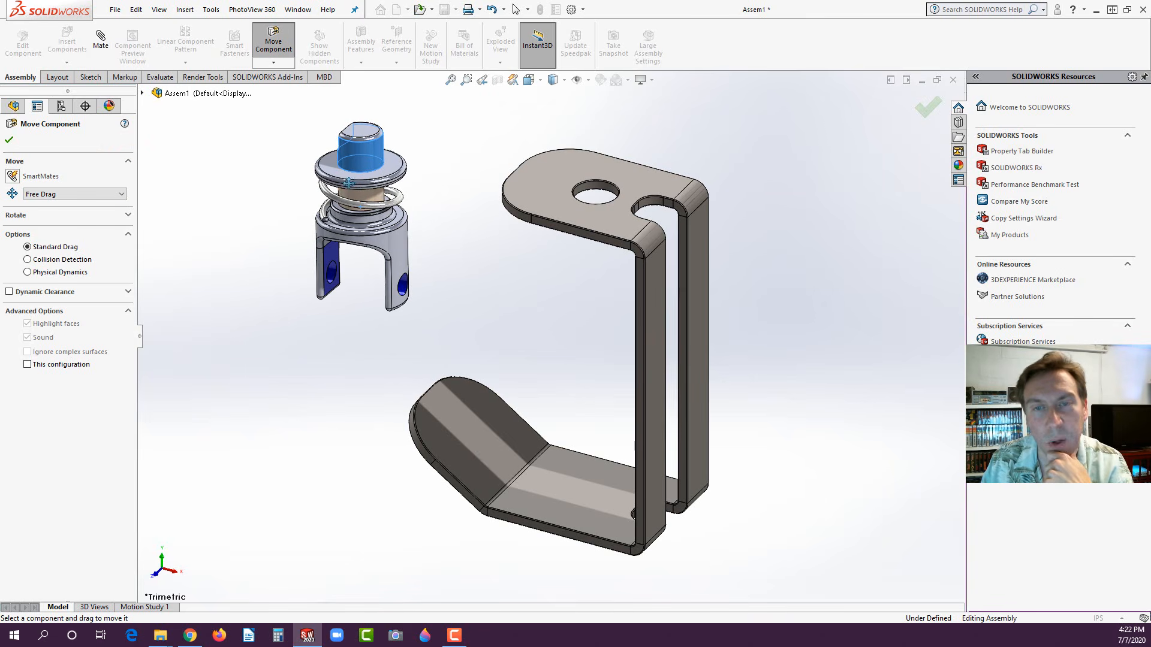
- Enable Collision Detection between all components with Stop at collision, and move YOKE_MALE against the upper flange of the bracket
left_click(29, 261)
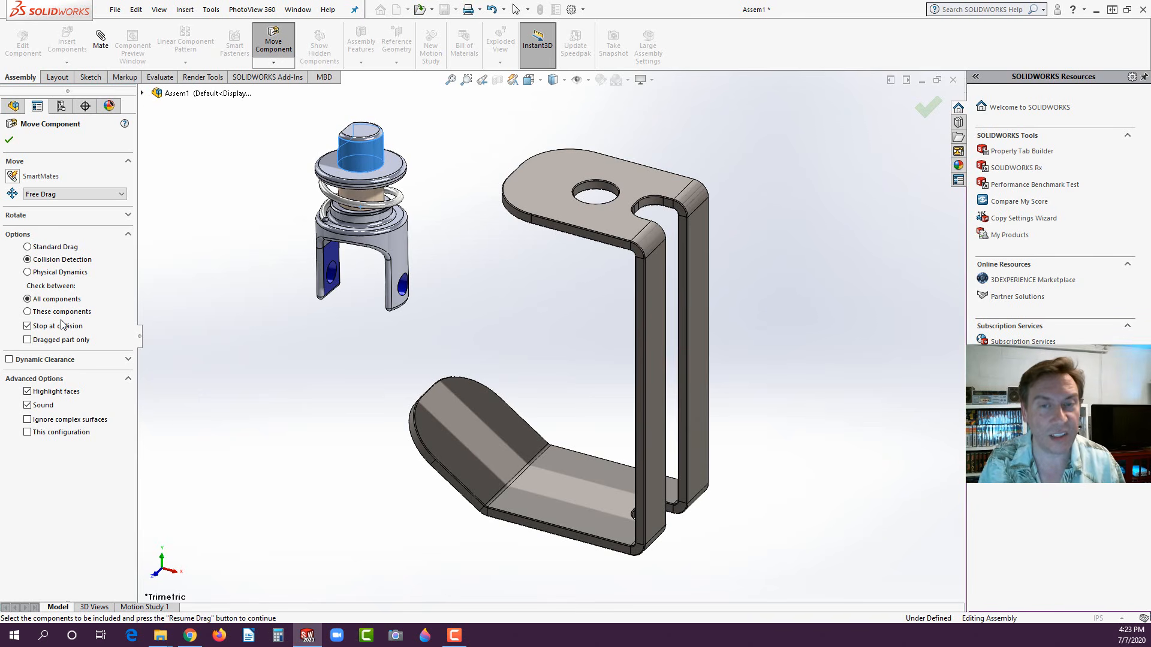
left_click(27, 312)
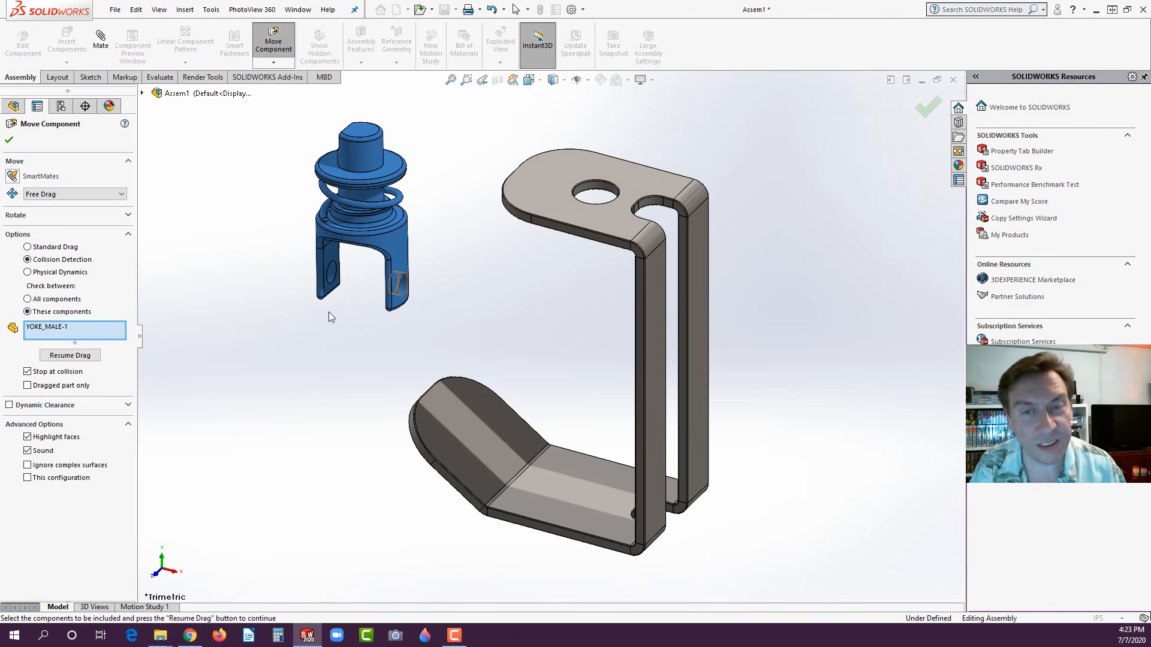
left_click(27, 299)
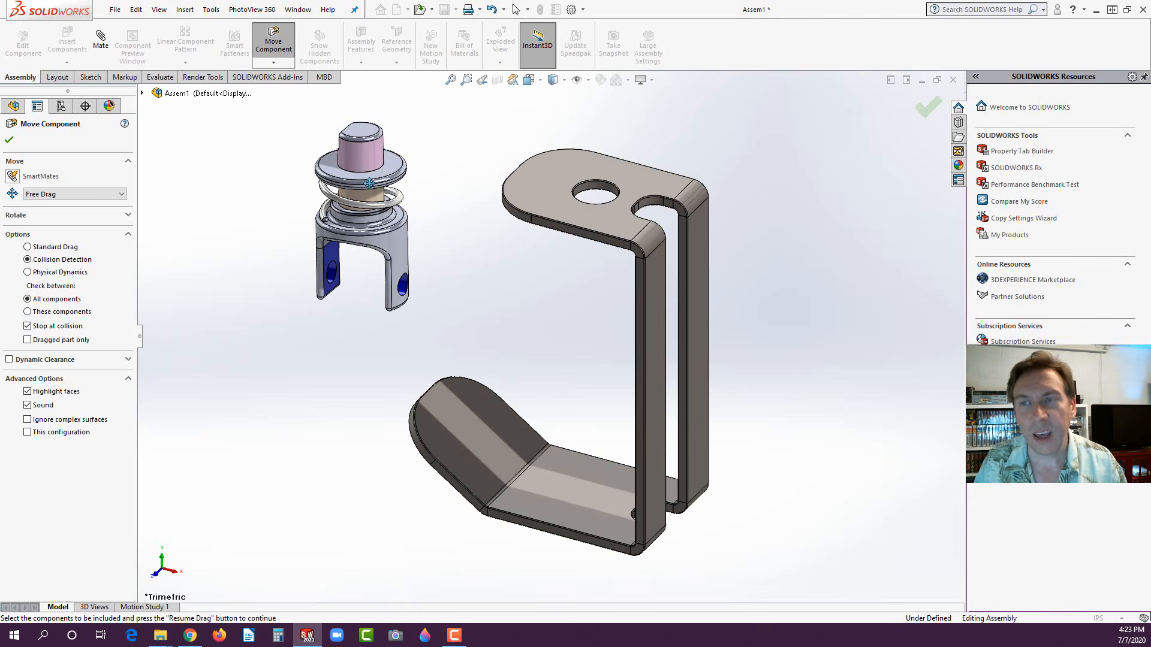
left_click_drag(366, 175, 462, 185)
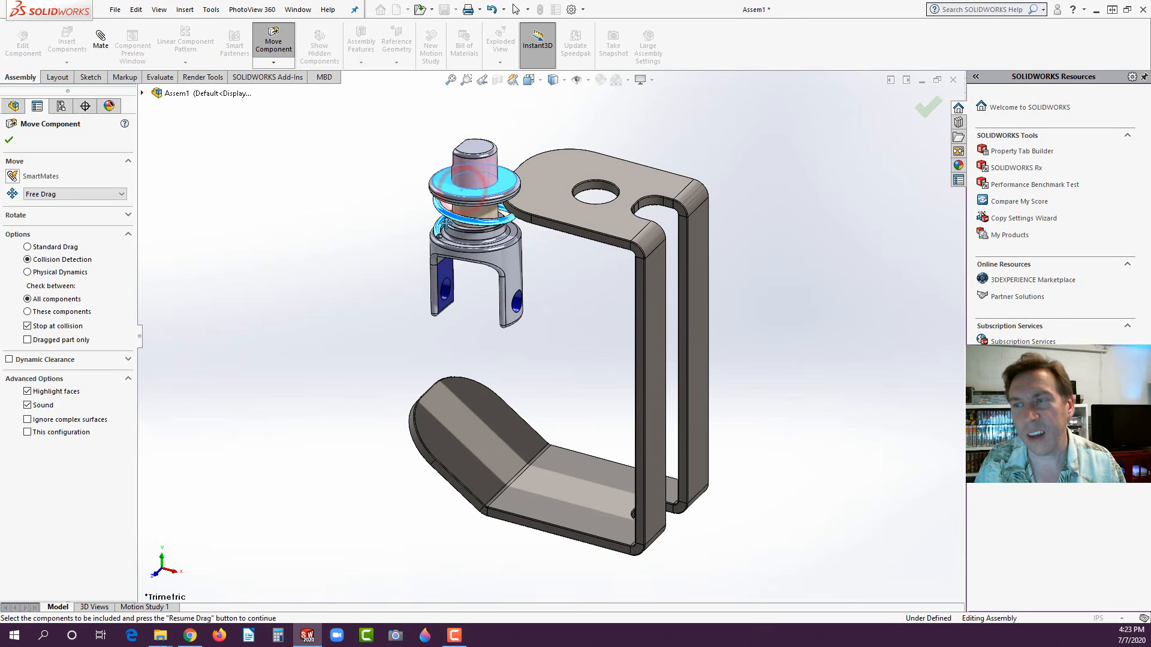
- Move YOKE_MALE clear of the bracket's upper flange and switch the move option to Physical Dynamics
mouse_move(474, 235)
left_mouse_down()
mouse_move(454, 266)
mouse_move(462, 223)
mouse_move(474, 226)
mouse_move(465, 218)
left_mouse_up()
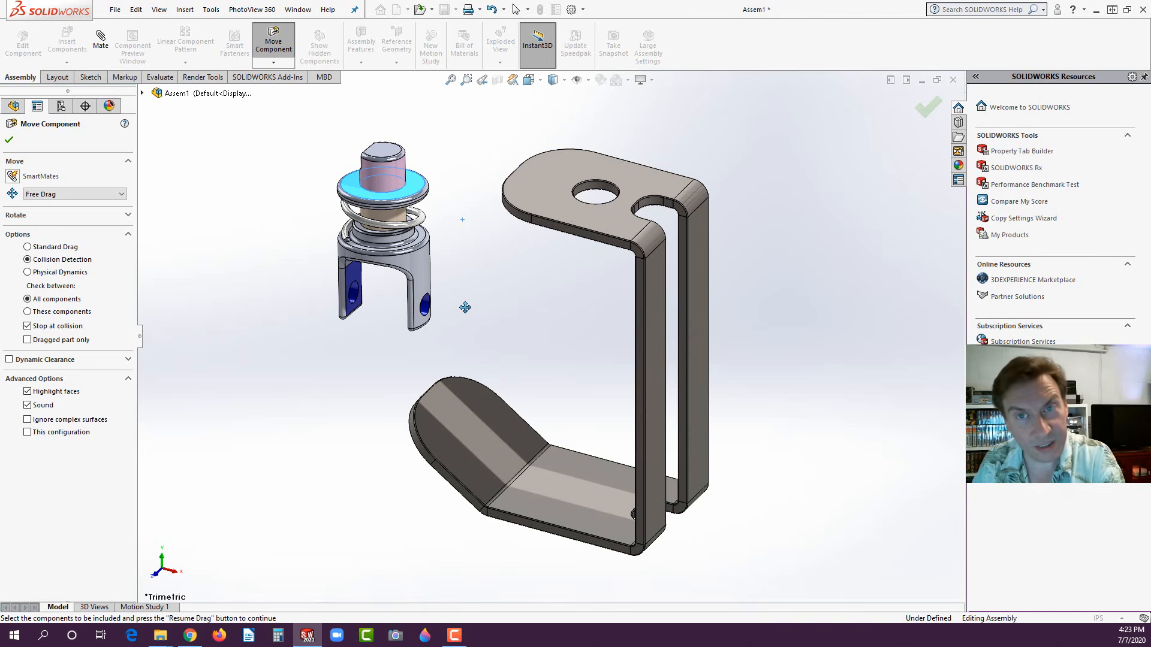
left_click(167, 77)
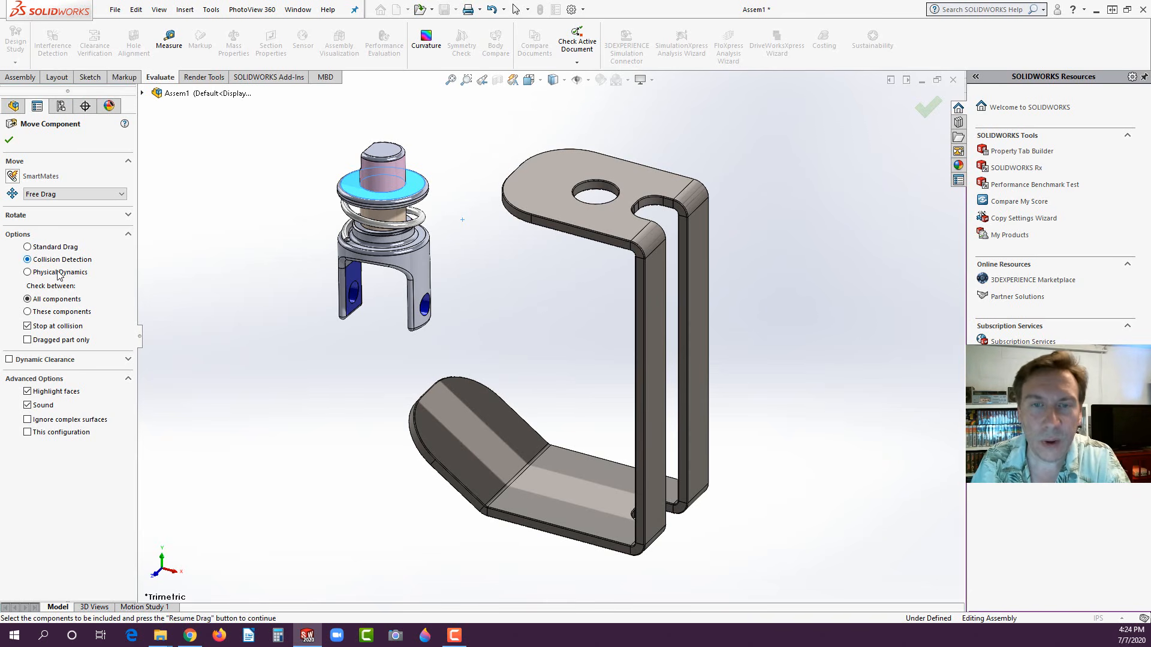
left_click(27, 273)
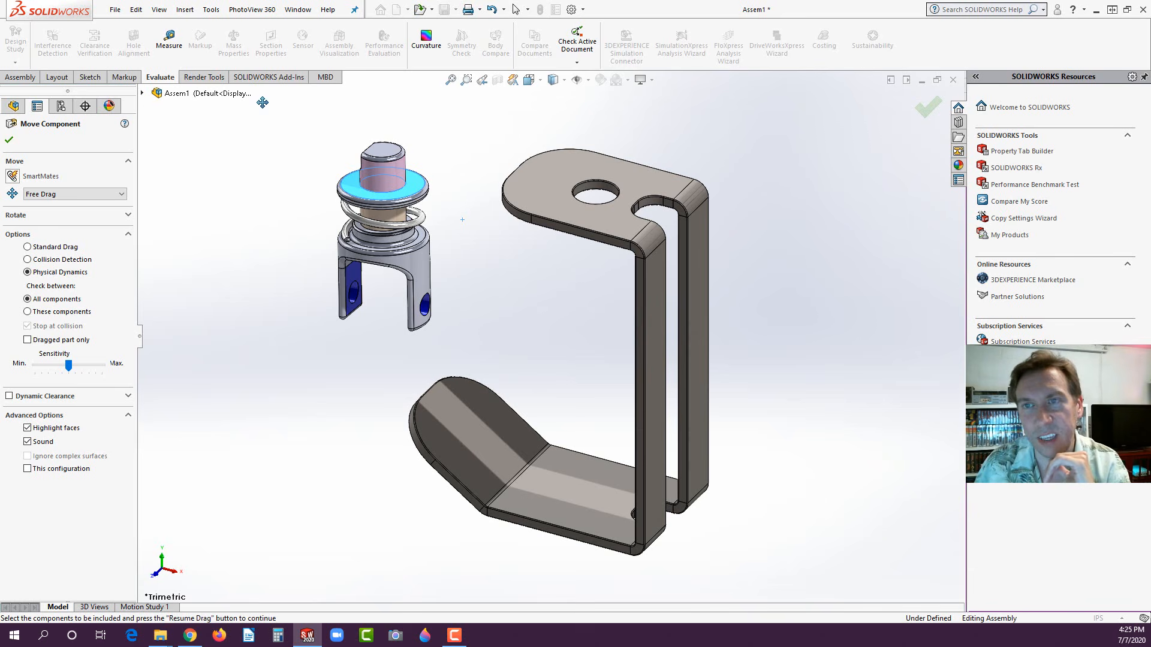
left_click(274, 78)
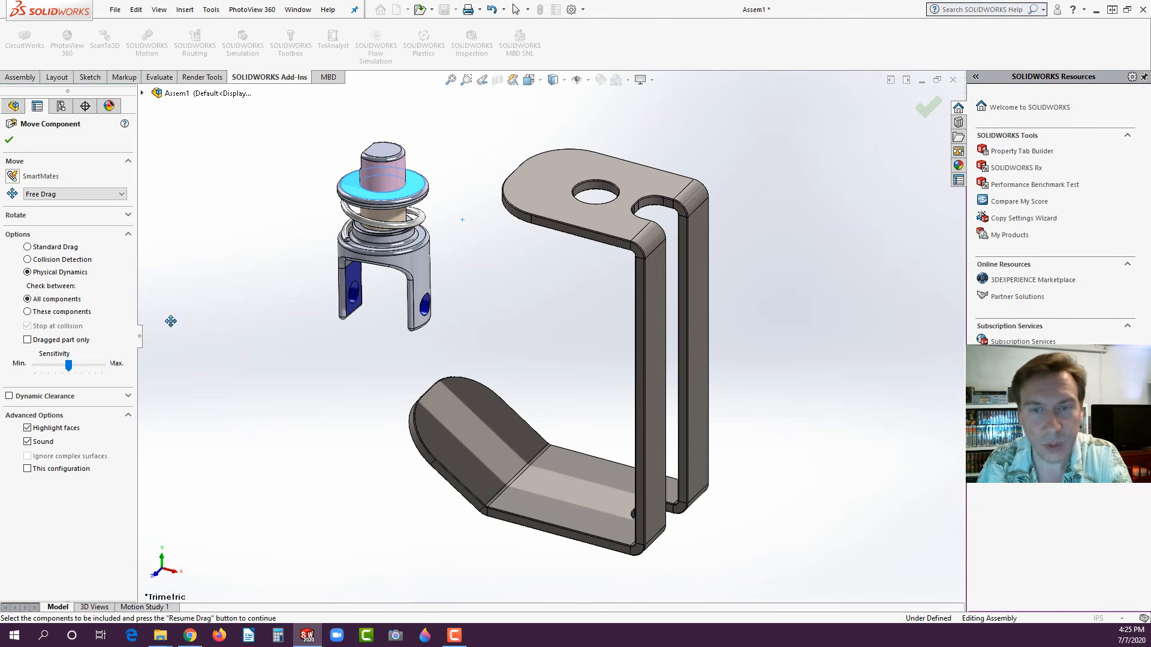
- Enable Dynamic Clearance between YOKE_MALE and SHEET_METAL_BRACKET, and move the yoke farther away from the bracket
left_click(9, 396)
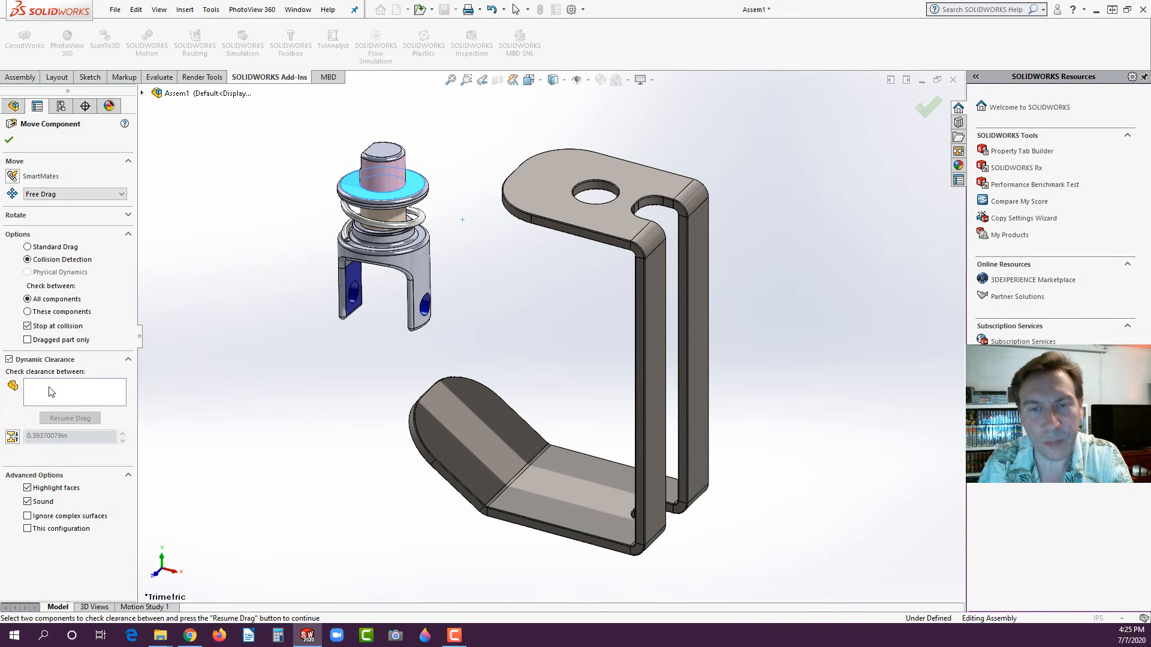
left_click(51, 393)
left_click(393, 197)
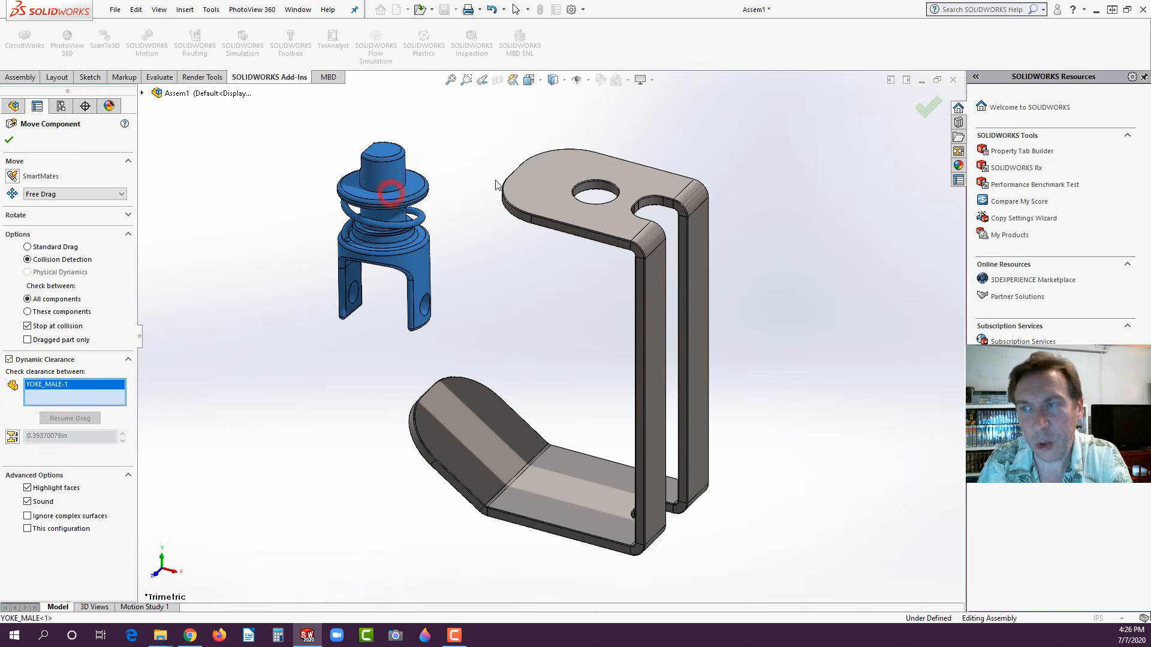
left_click(534, 187)
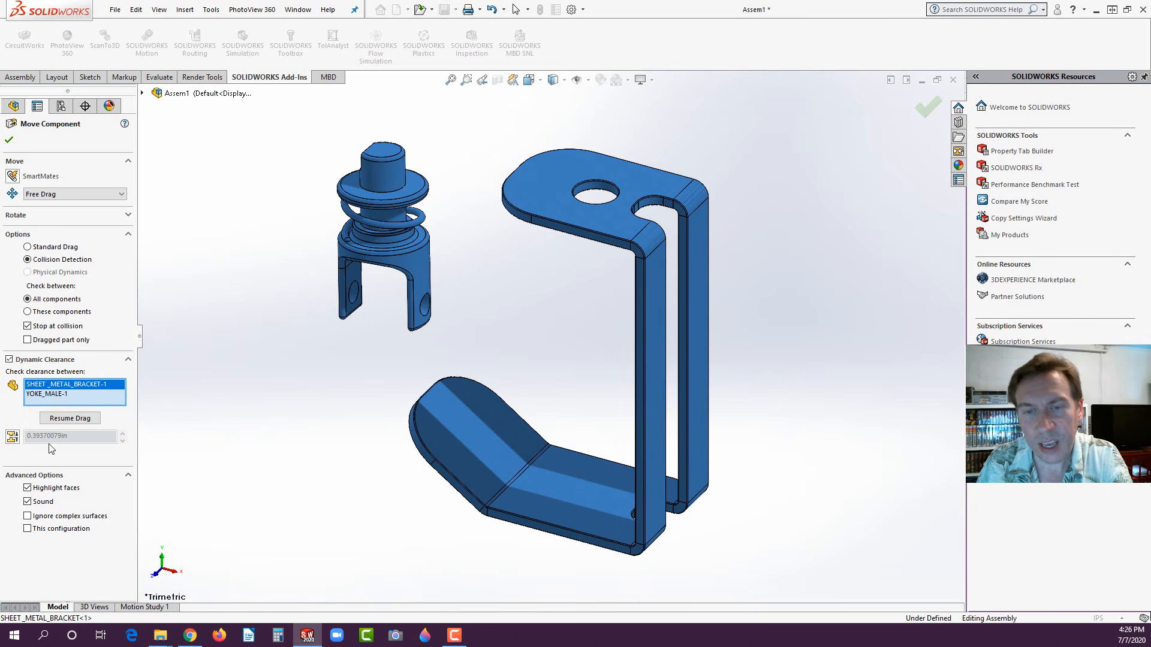
left_click(69, 416)
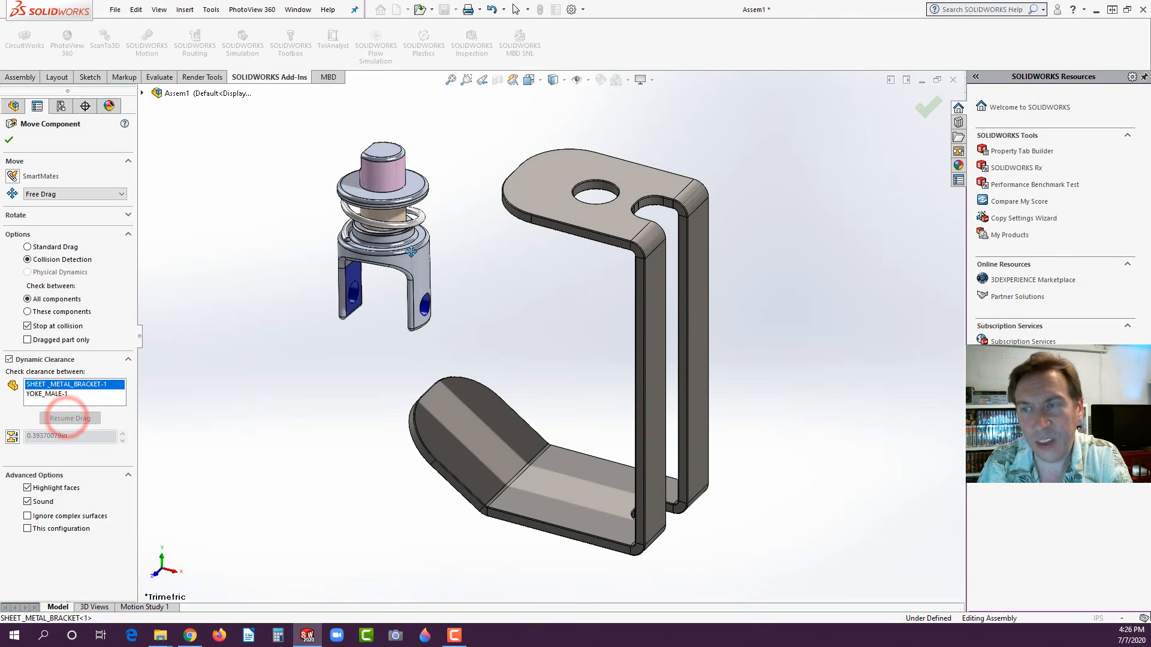
left_click_drag(411, 251, 339, 259)
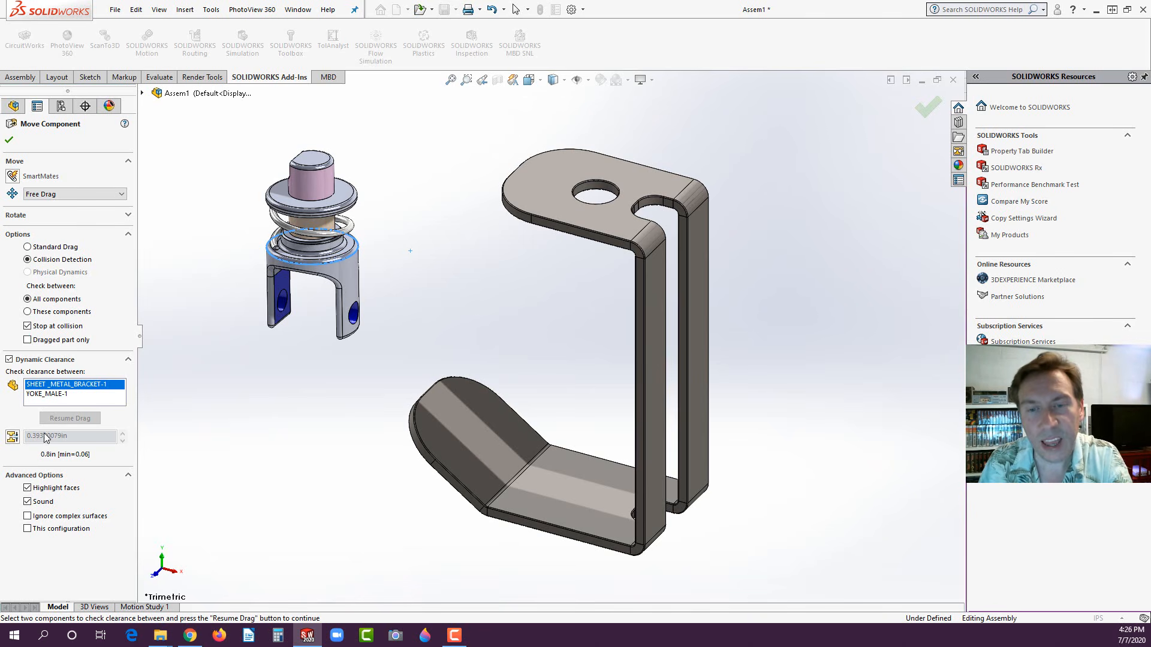
- Set YOKE_MALE to stop at a clearance of 0.5 in, move it a little farther from the bracket, and finish Move Component
left_click(13, 437)
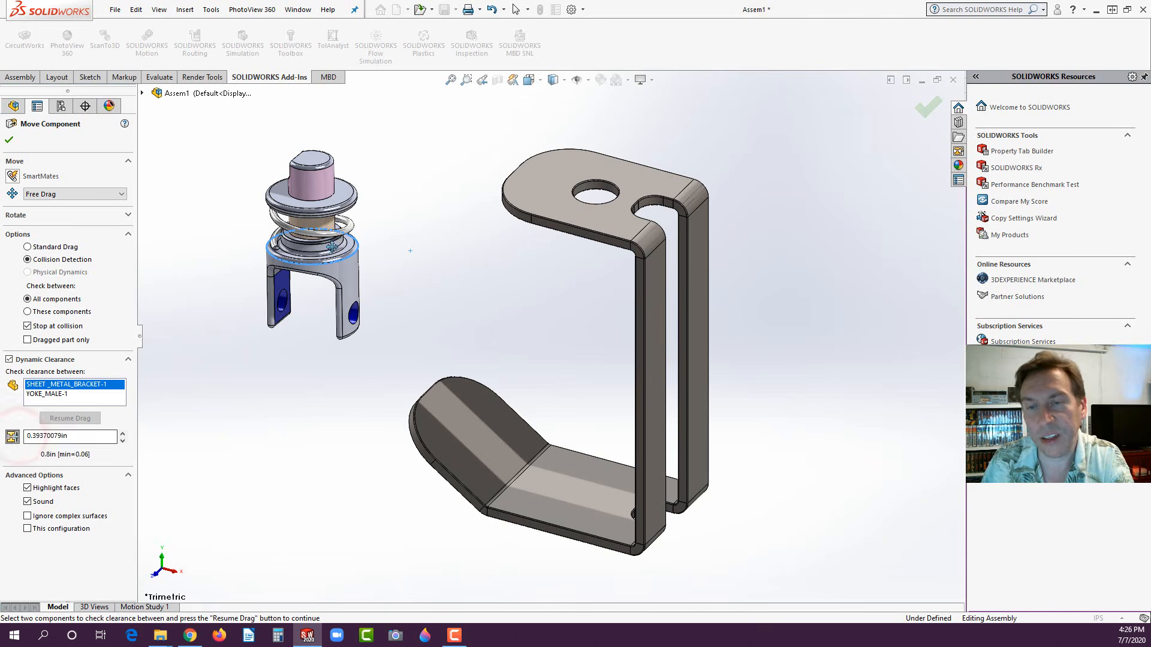
double_click(74, 436)
type(".5")
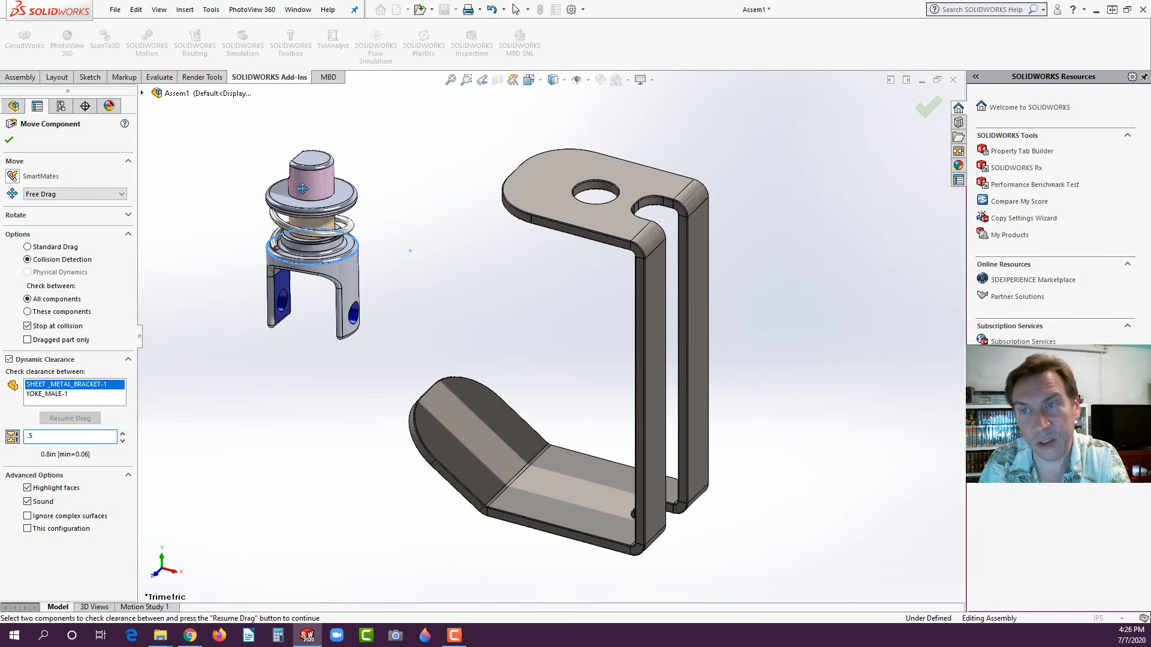
mouse_move(300, 187)
left_mouse_down()
mouse_move(337, 188)
mouse_move(210, 202)
mouse_move(413, 176)
mouse_move(436, 302)
mouse_move(449, 291)
mouse_move(427, 215)
mouse_move(328, 310)
mouse_move(392, 144)
mouse_move(360, 264)
mouse_move(433, 209)
mouse_move(333, 279)
mouse_move(350, 203)
mouse_move(370, 197)
mouse_move(290, 202)
mouse_move(283, 217)
mouse_move(294, 176)
left_mouse_up()
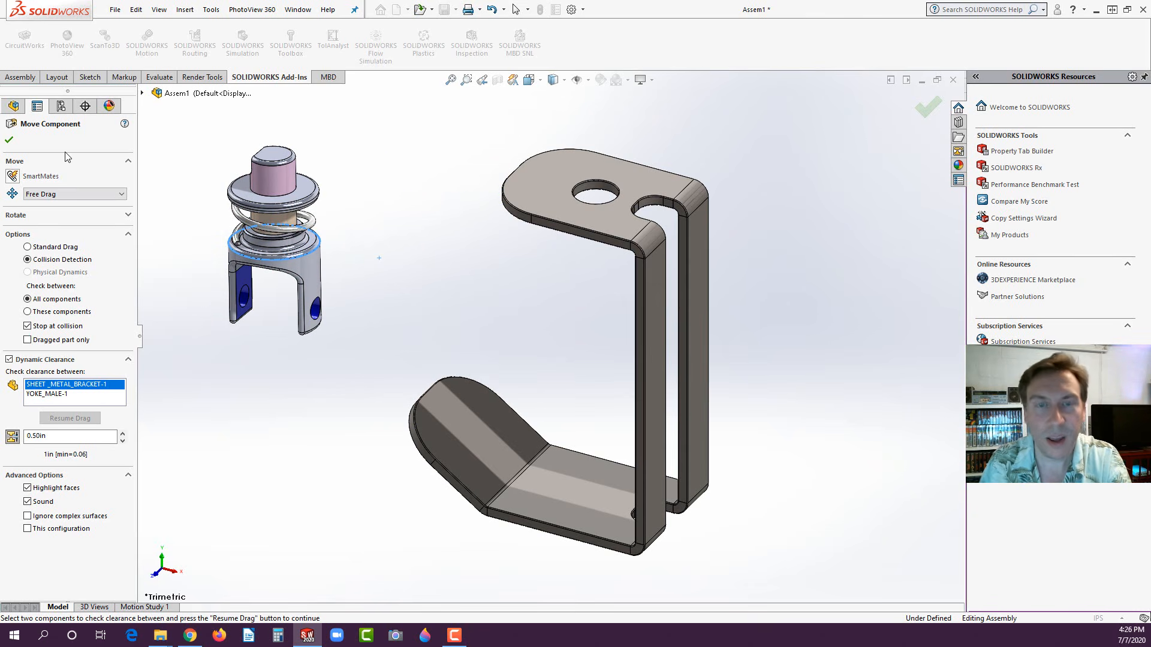
key("Escape")
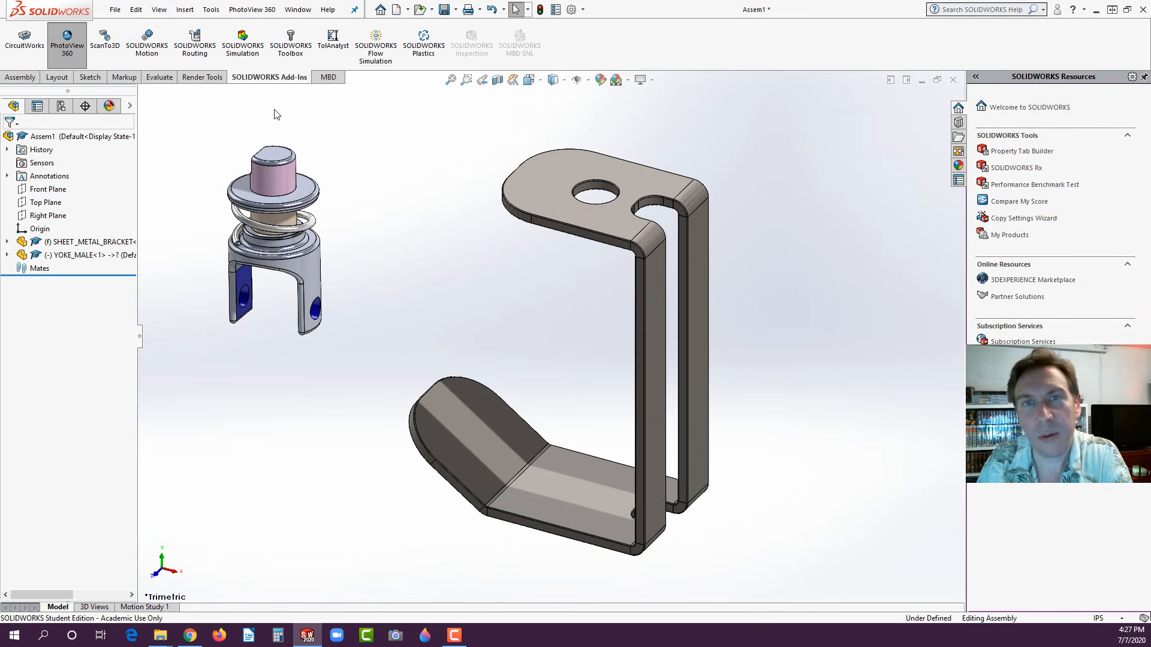
- Start the Mate command and examine its standard, advanced and mechanical mate types
left_click(20, 77)
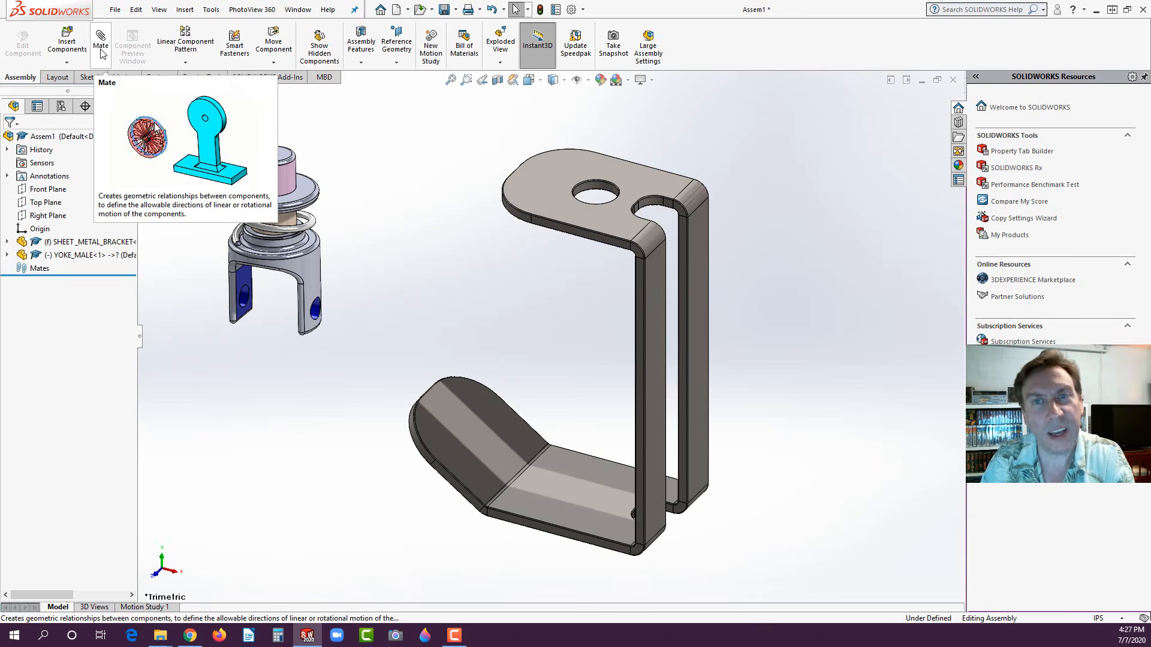
left_click(102, 51)
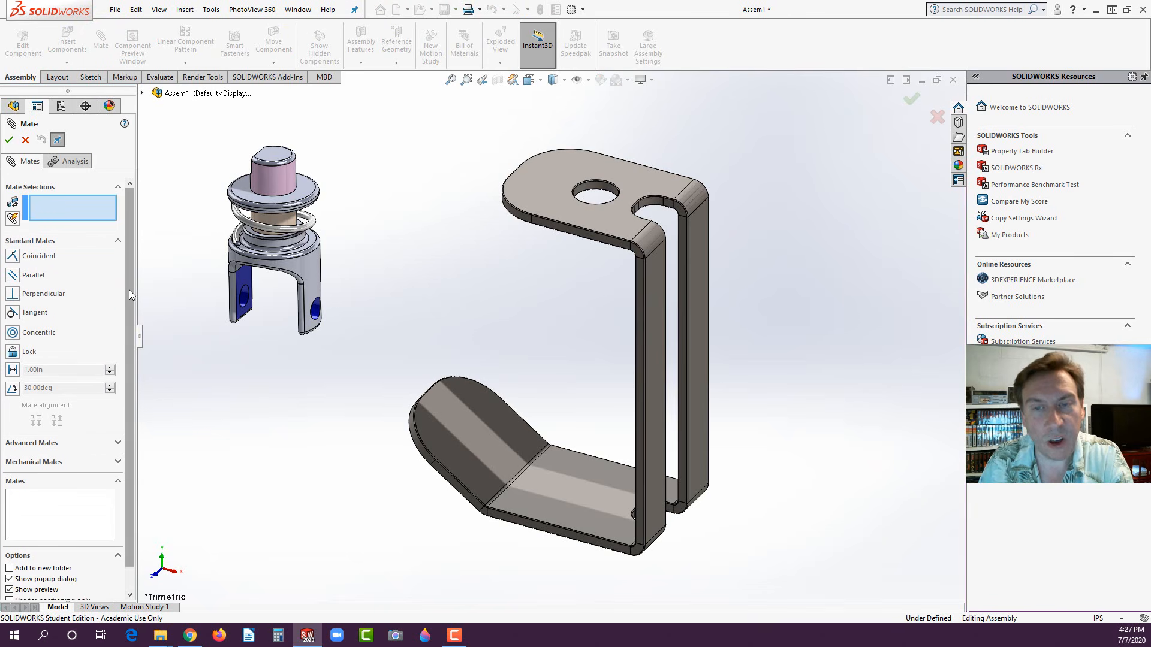
left_click_drag(131, 295, 130, 318)
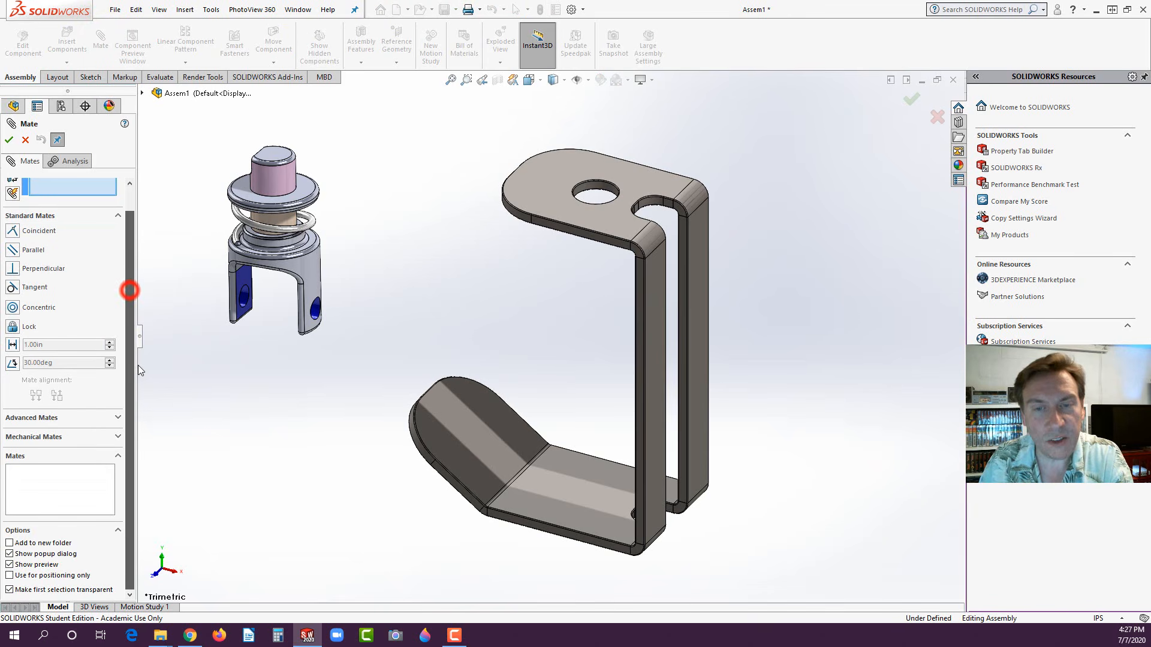
left_click(118, 420)
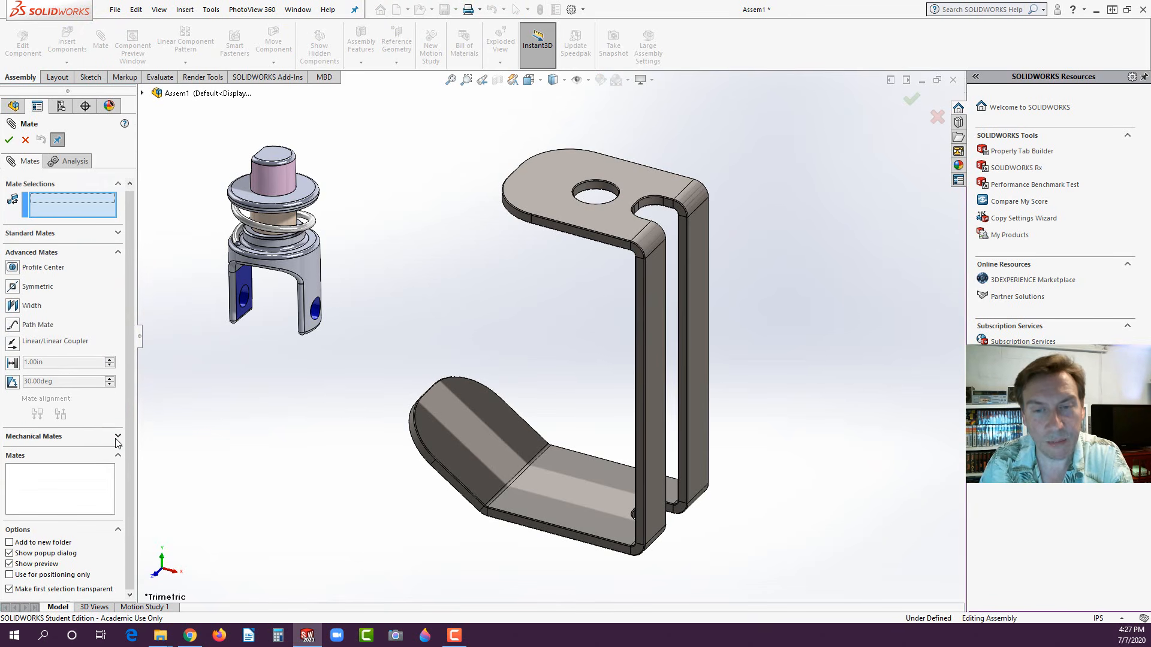
left_click(118, 442)
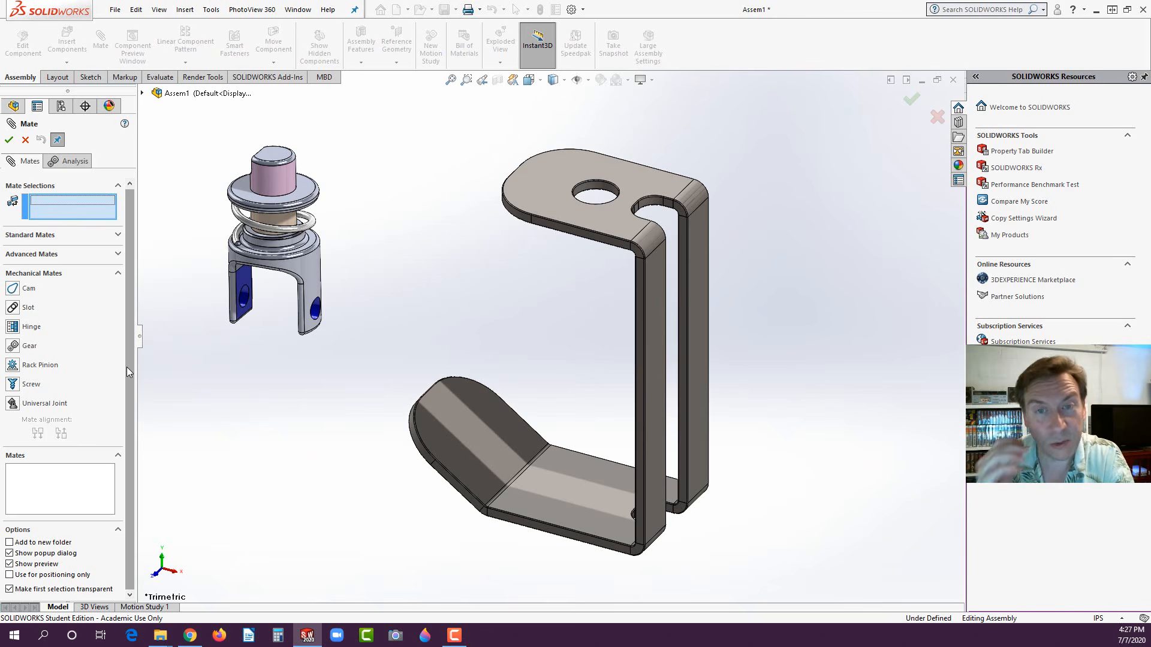
left_click(117, 235)
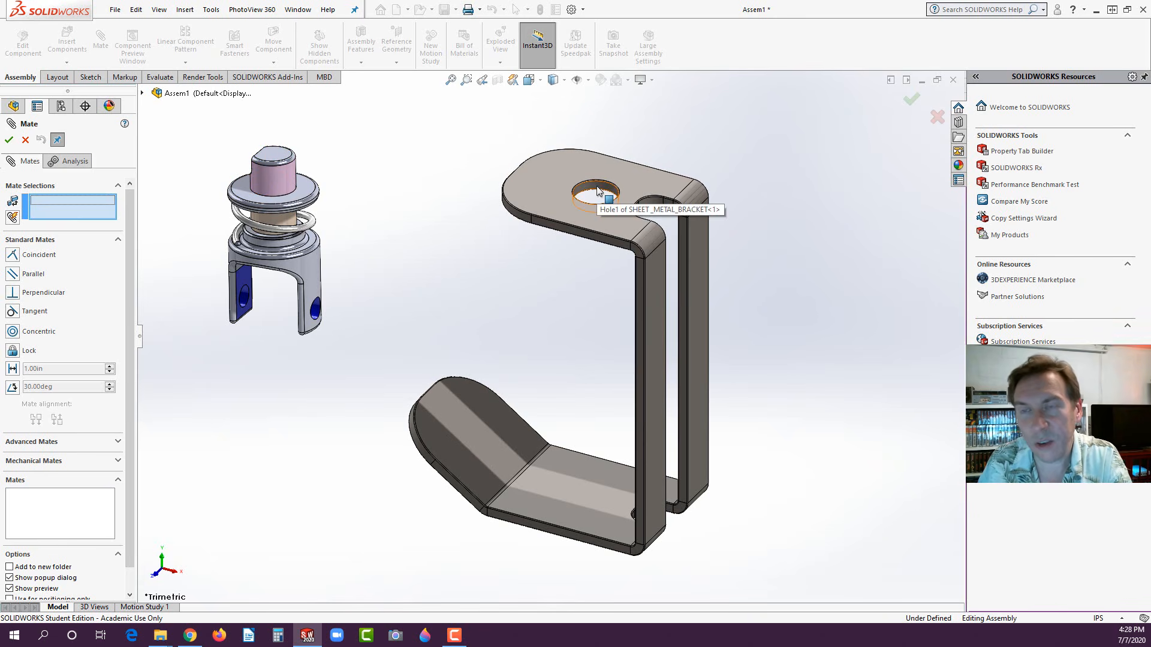
left_click(272, 179)
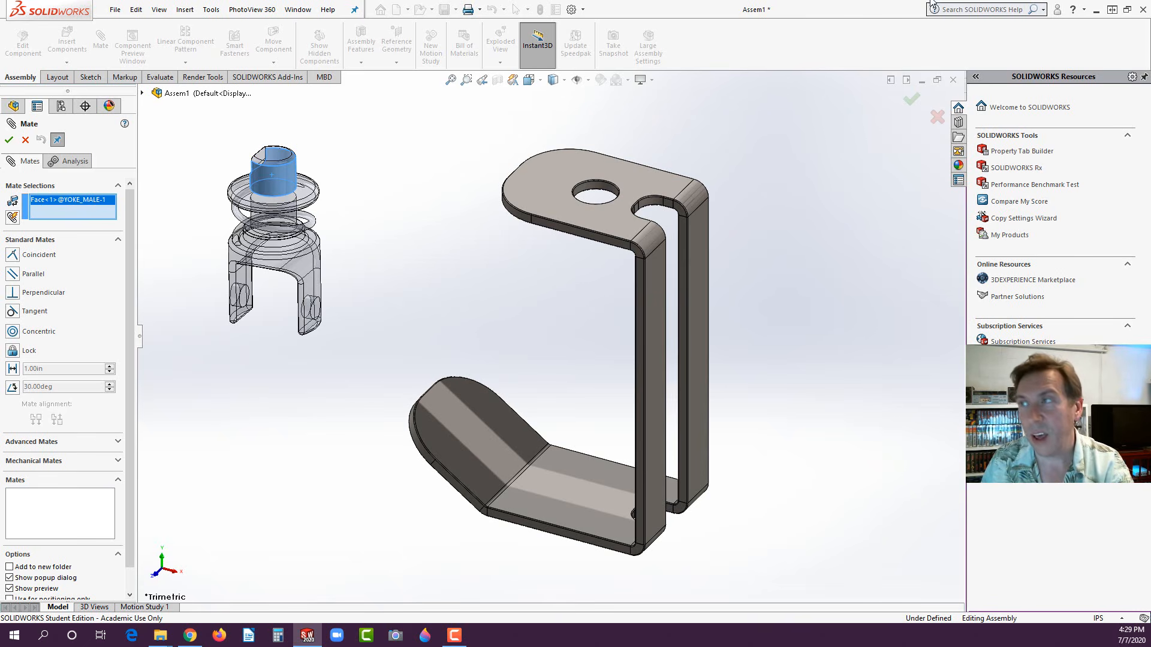
right_click(793, 50)
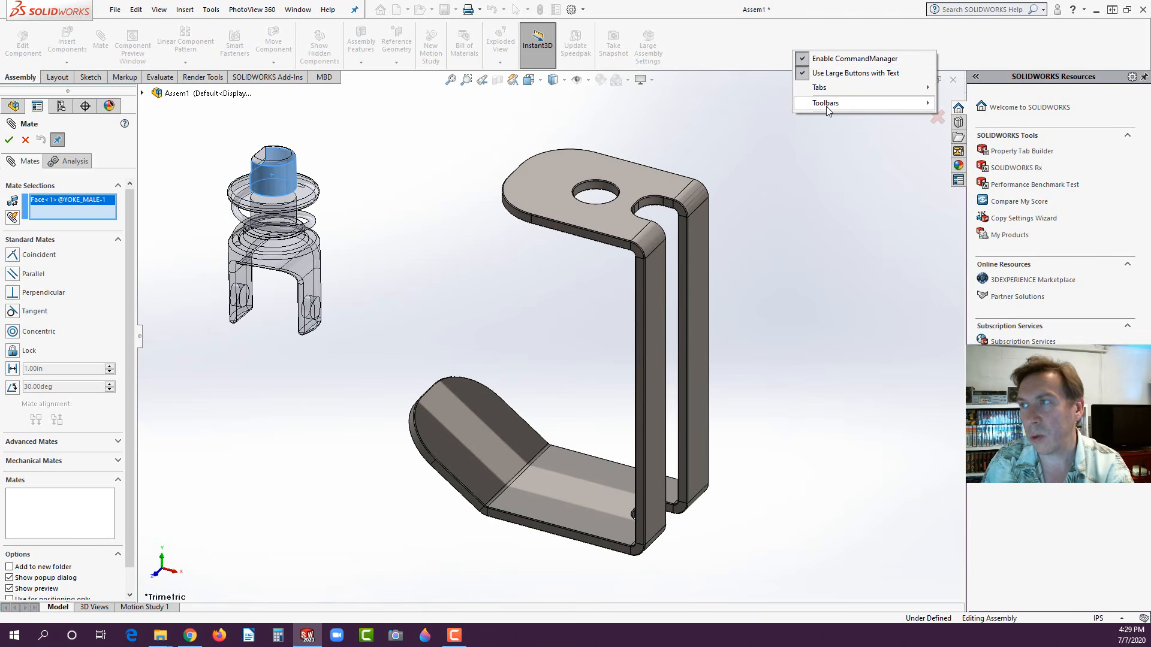
mouse_move(831, 91)
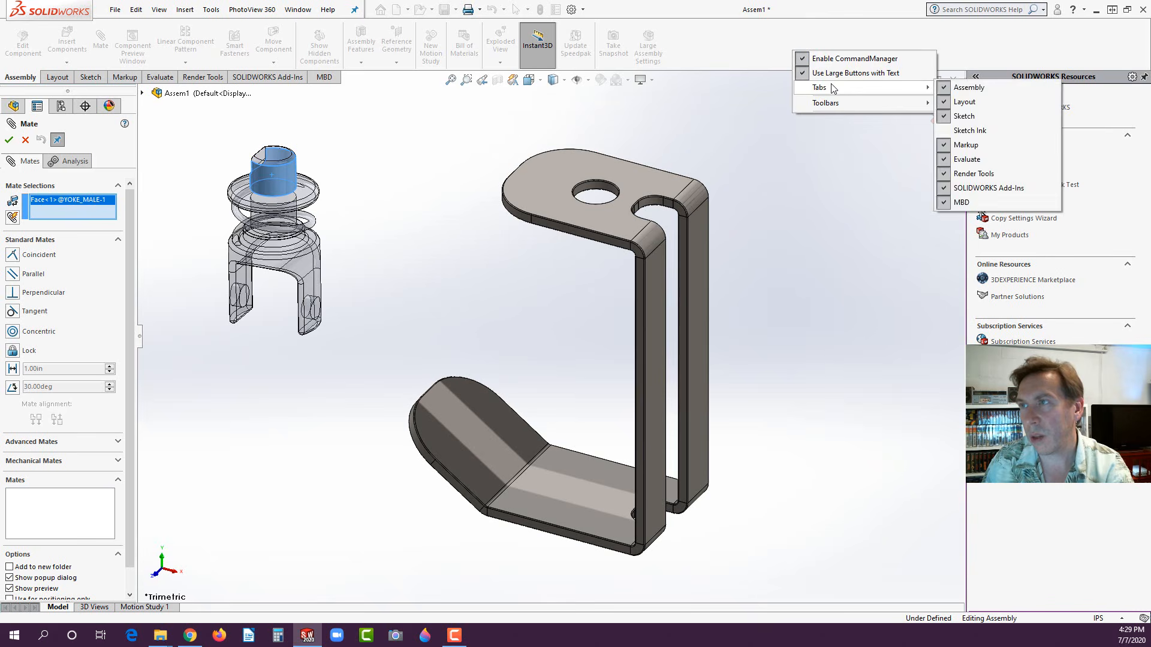
right_click(754, 44)
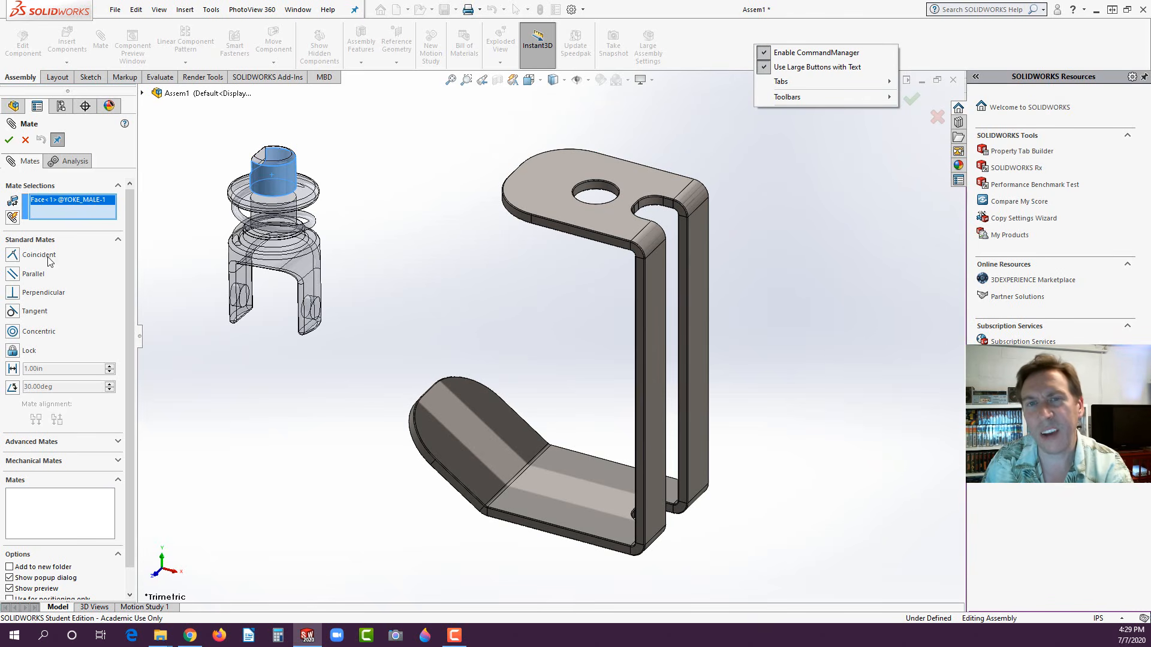
left_click(25, 141)
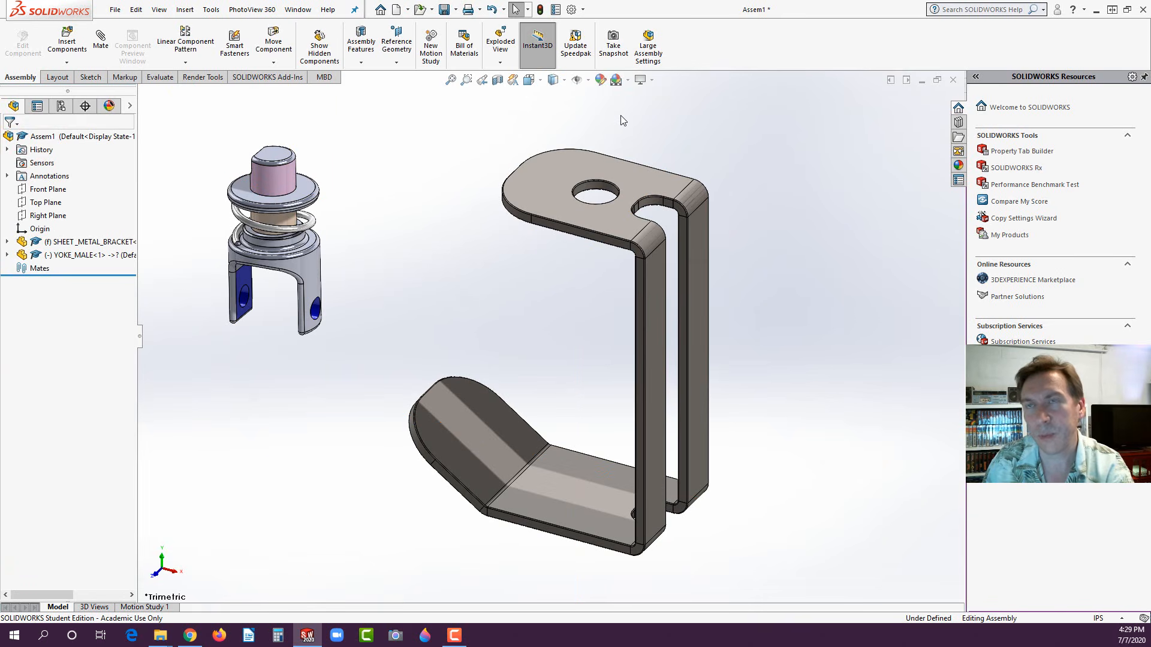
- Customize the interface to show the Selection Filter toolbar, and dock it beneath the graphics area
right_click(768, 38)
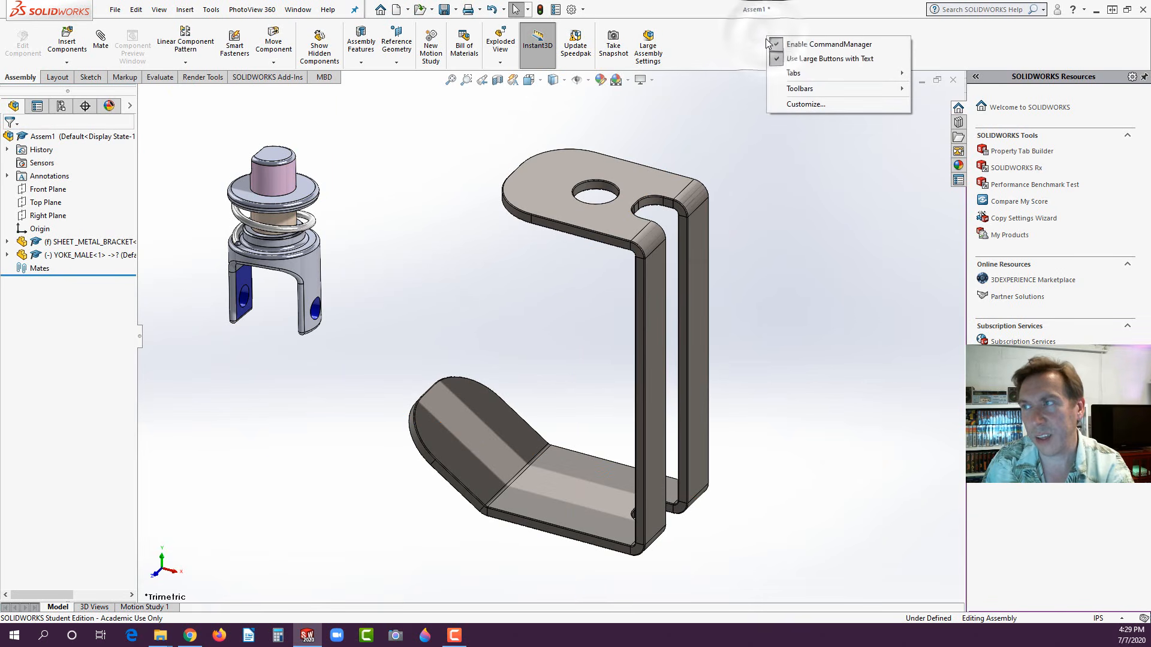
left_click(805, 104)
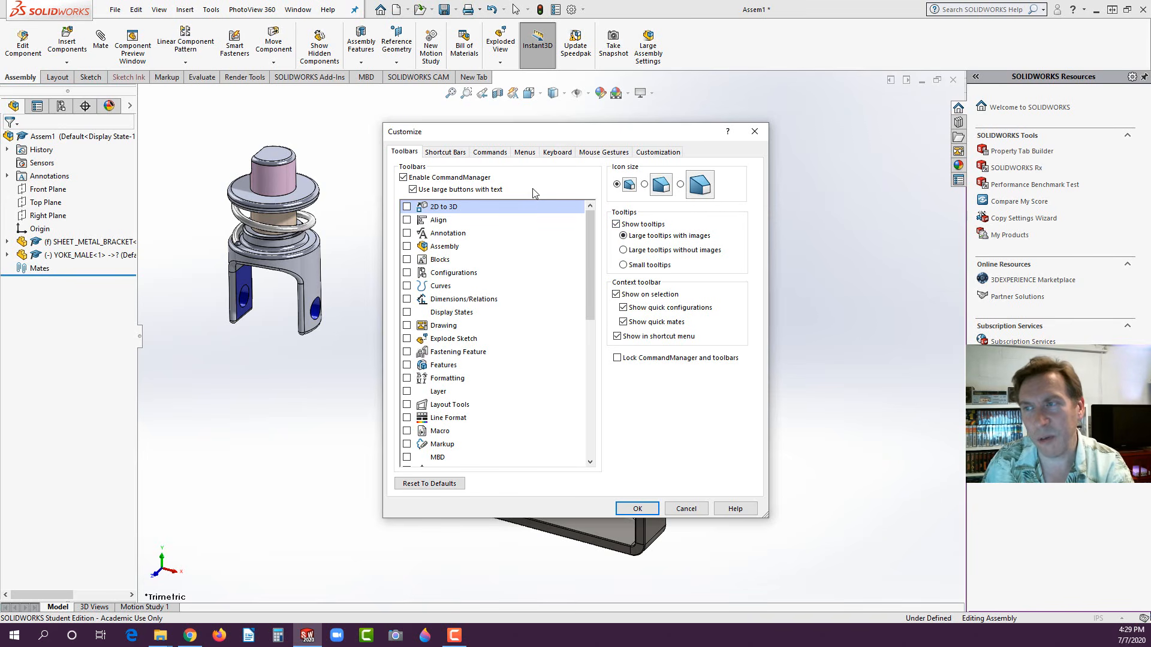
left_click(505, 155)
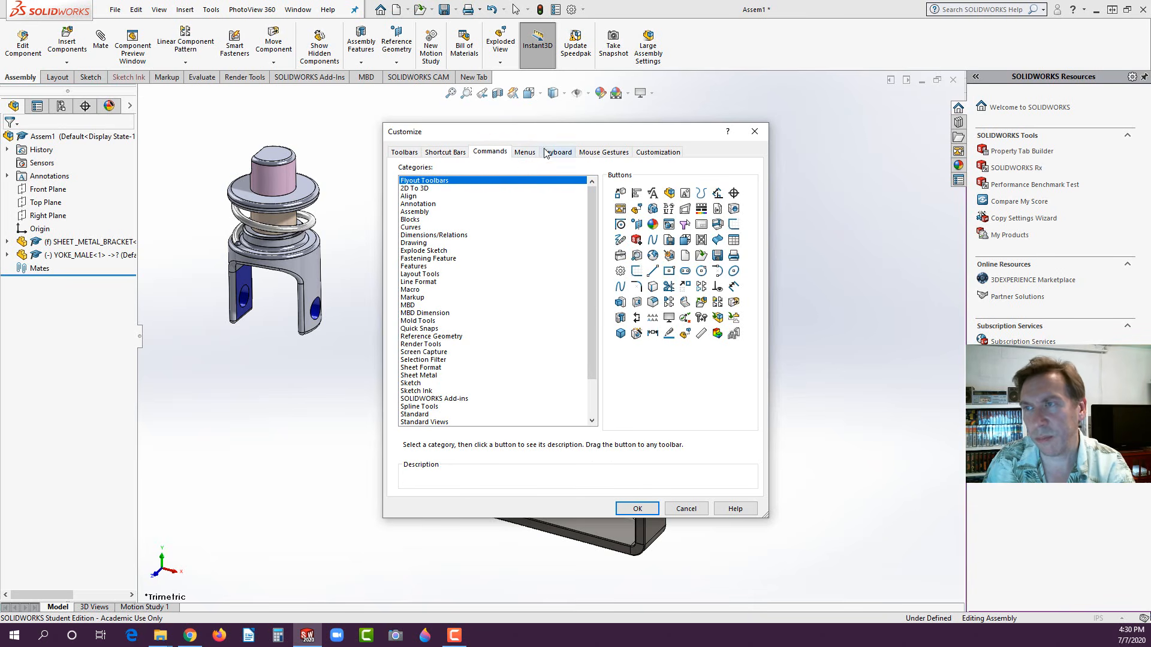
left_click(402, 153)
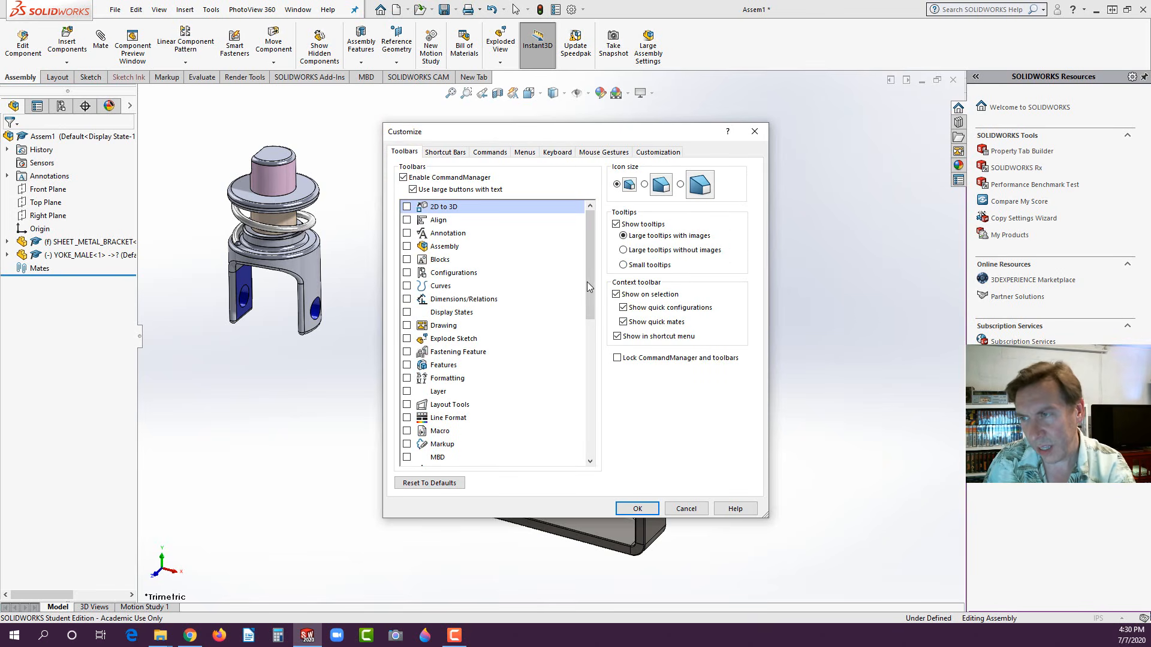
left_click_drag(587, 282, 581, 370)
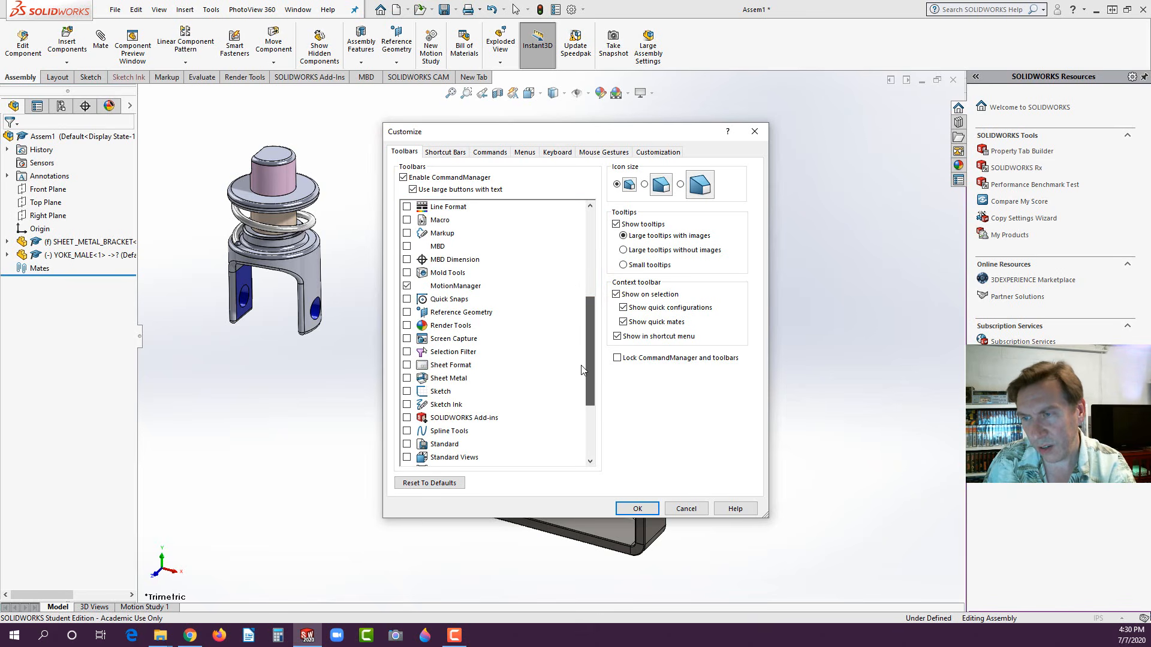
left_click(407, 354)
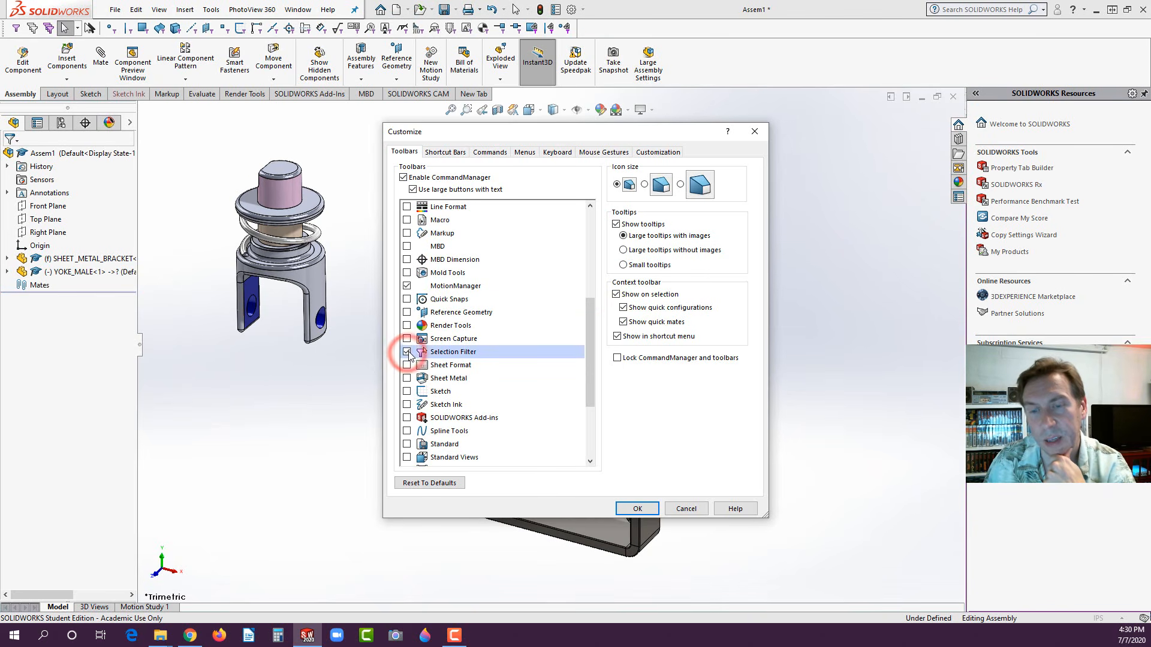
left_click(638, 509)
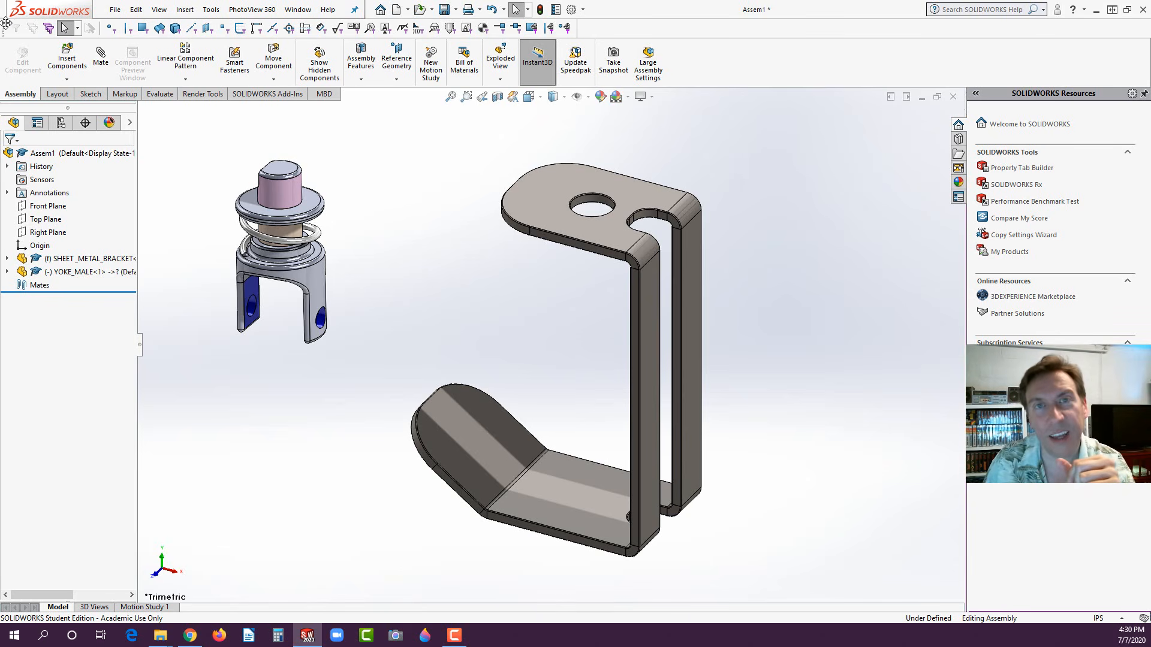
left_click_drag(6, 30, 6, 603)
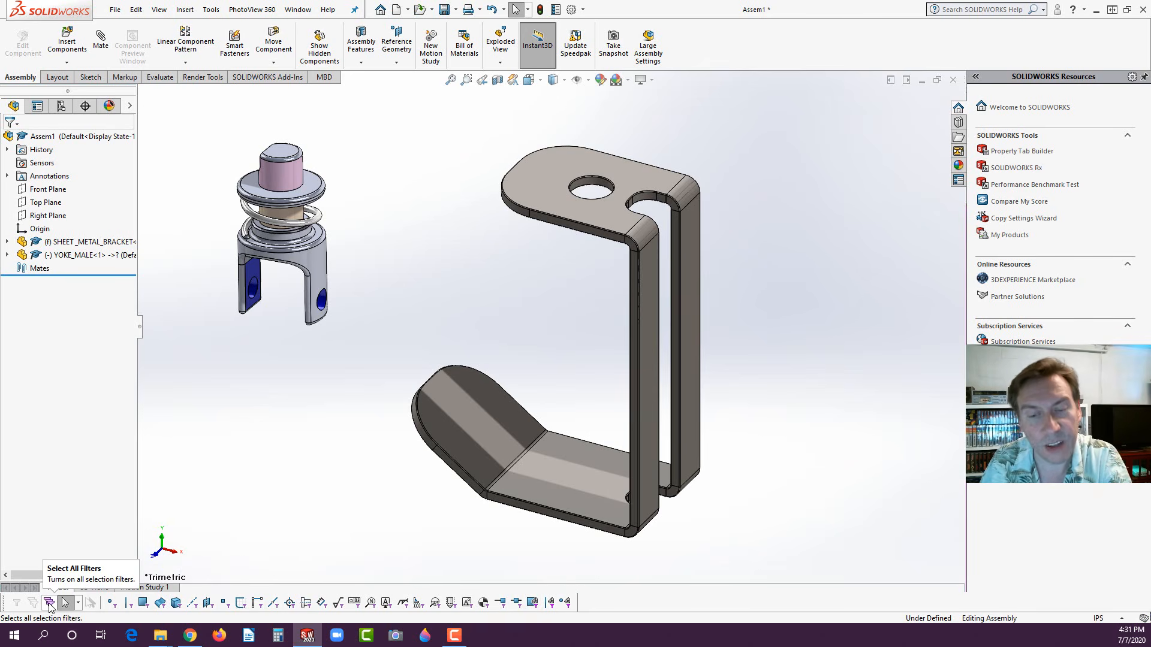
- Filter selection to faces and add a concentric mate between the yoke's shaft and the hole in the bracket's upper flange
left_click(146, 604)
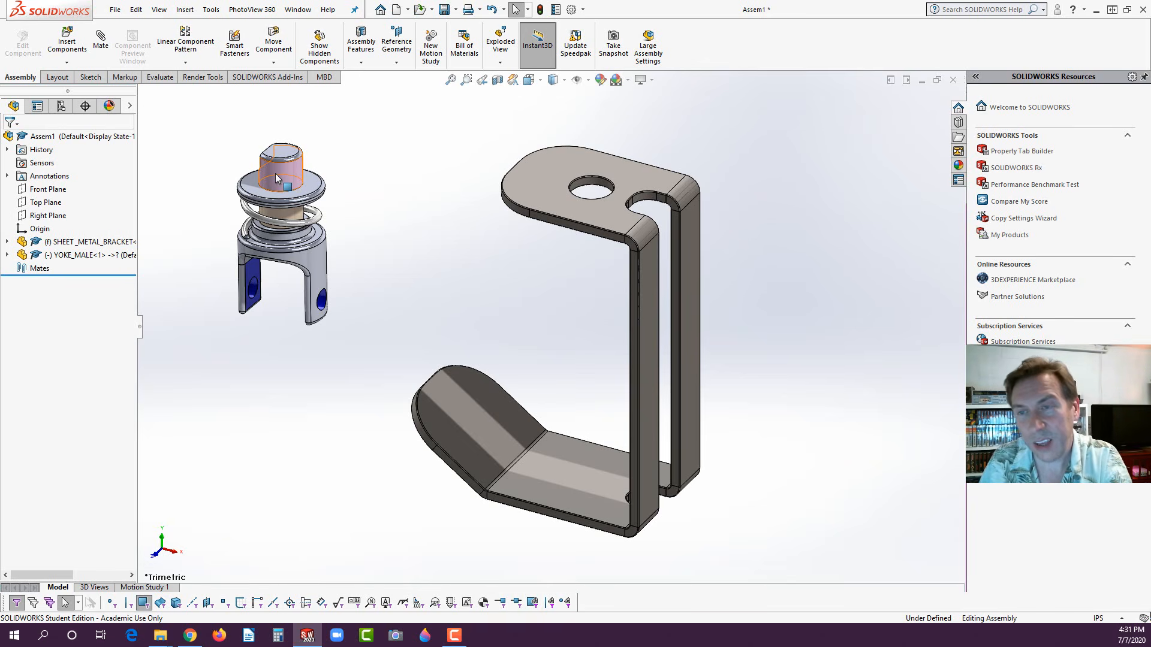
left_click(277, 175)
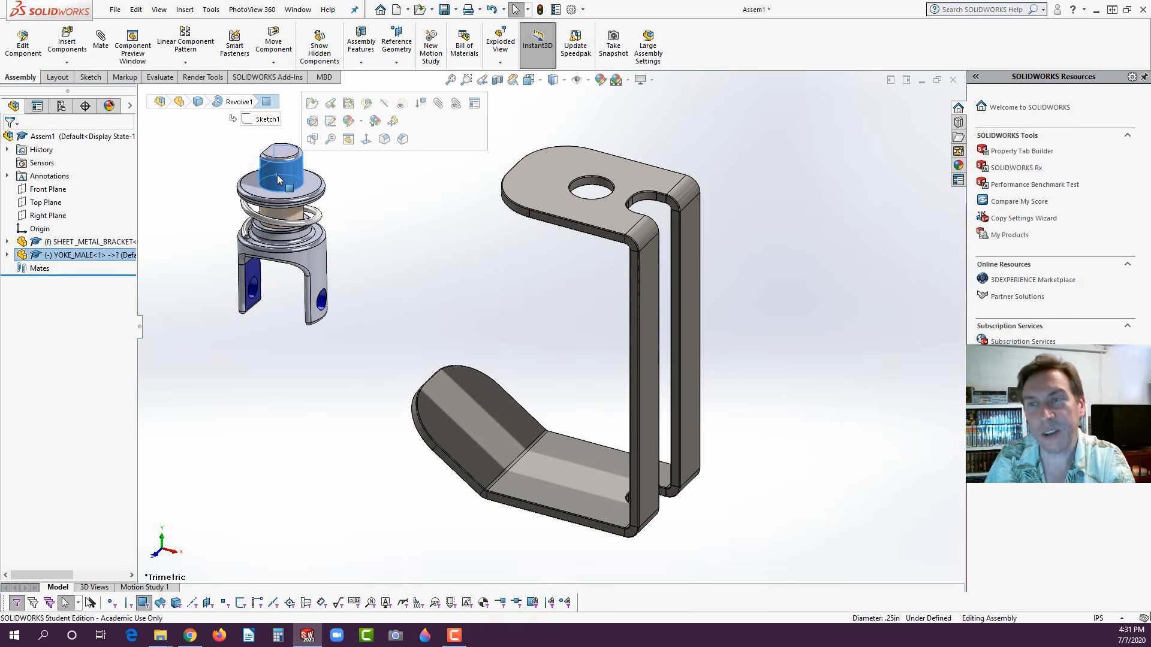
left_click(588, 188, "ctrl")
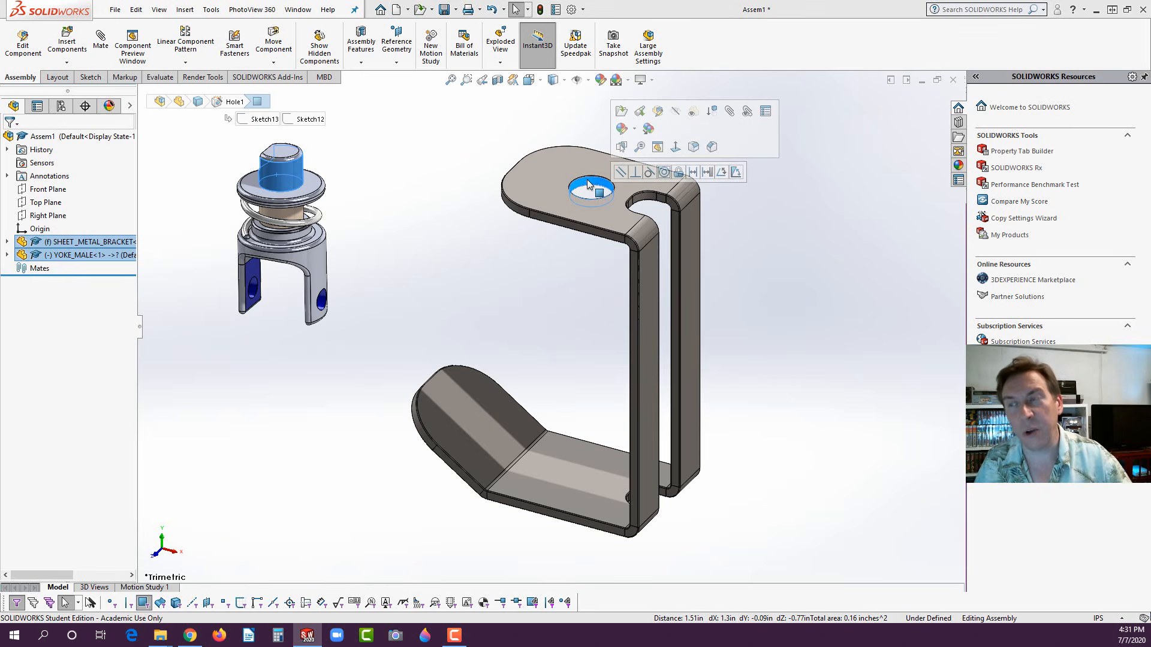
left_click(101, 43)
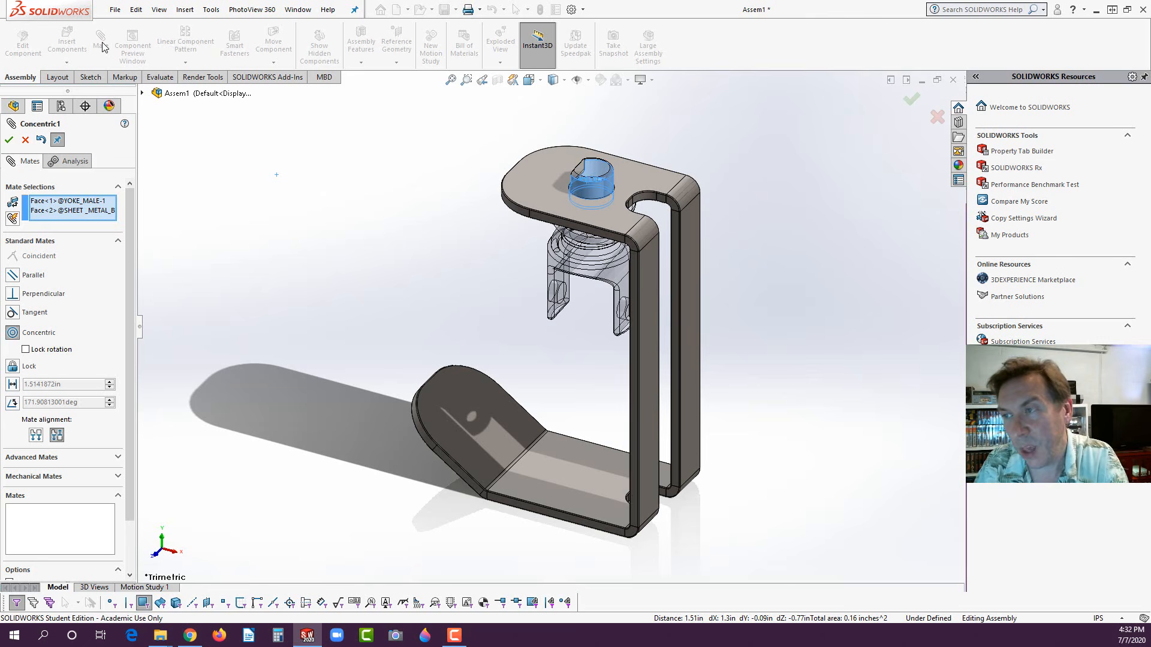
left_click(9, 140)
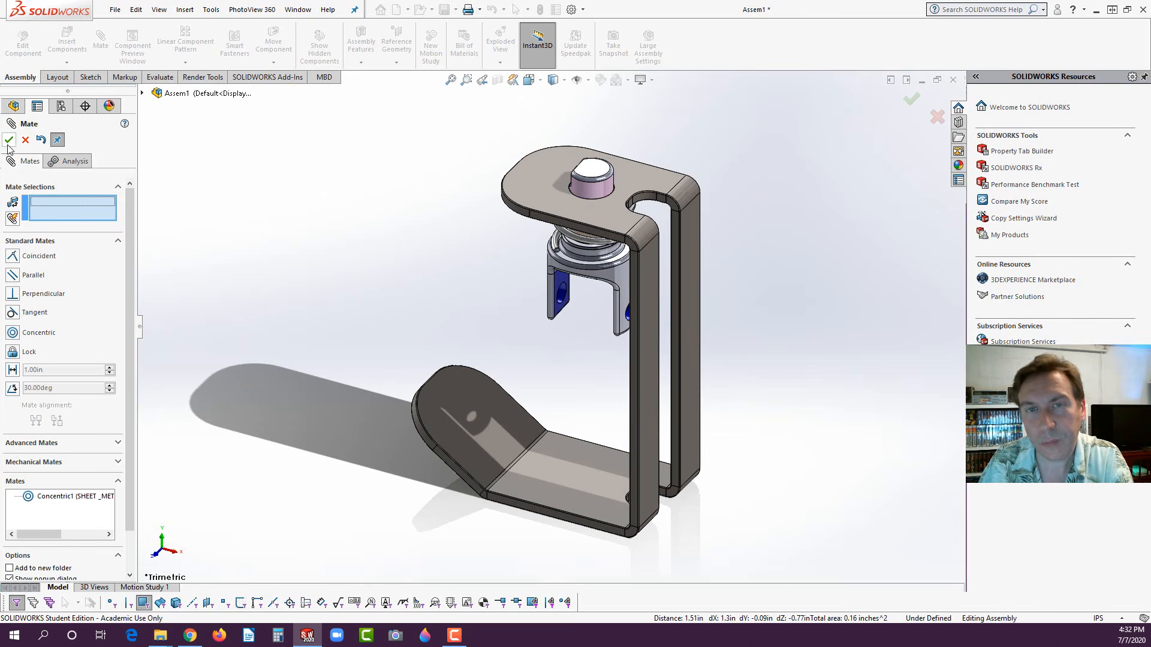
left_click(8, 139)
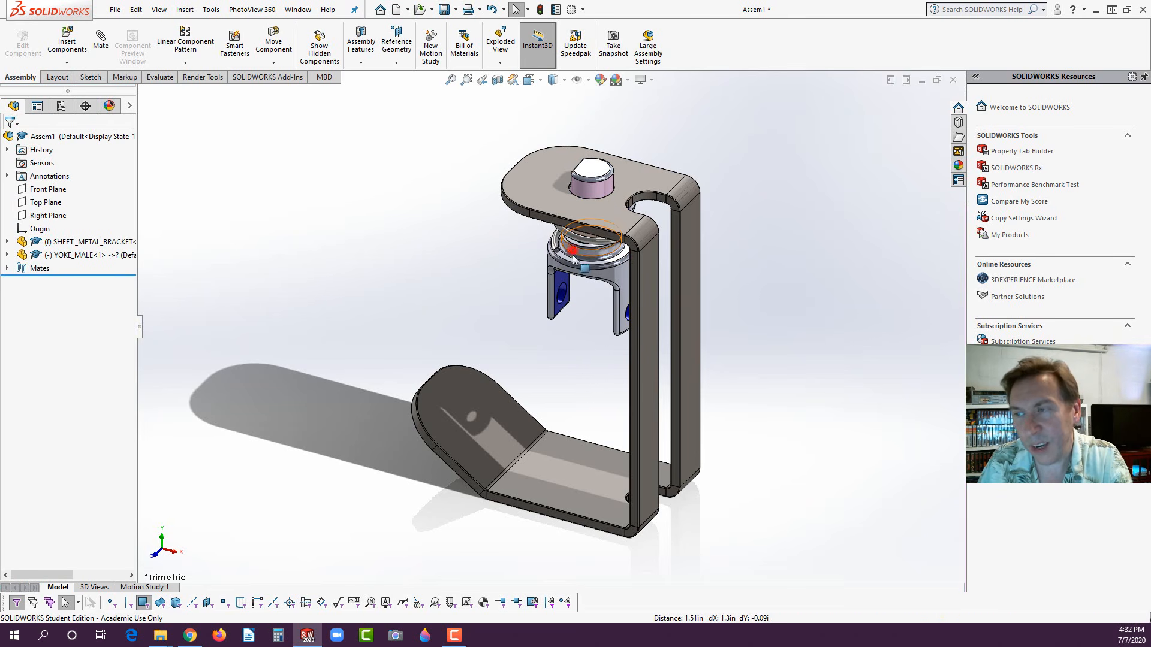
- Slide the yoke below the bracket's upper flange and mate its collar face coincident with the flange's underside, finishing in the isometric view
left_click_drag(561, 257, 575, 342)
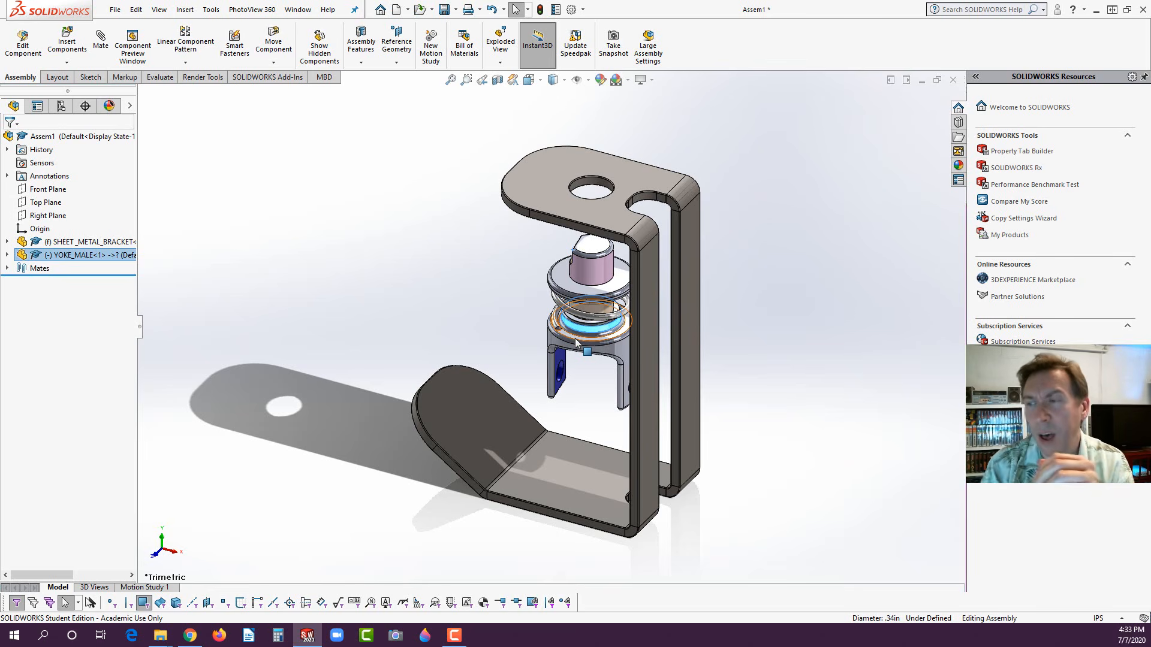
left_click(580, 289)
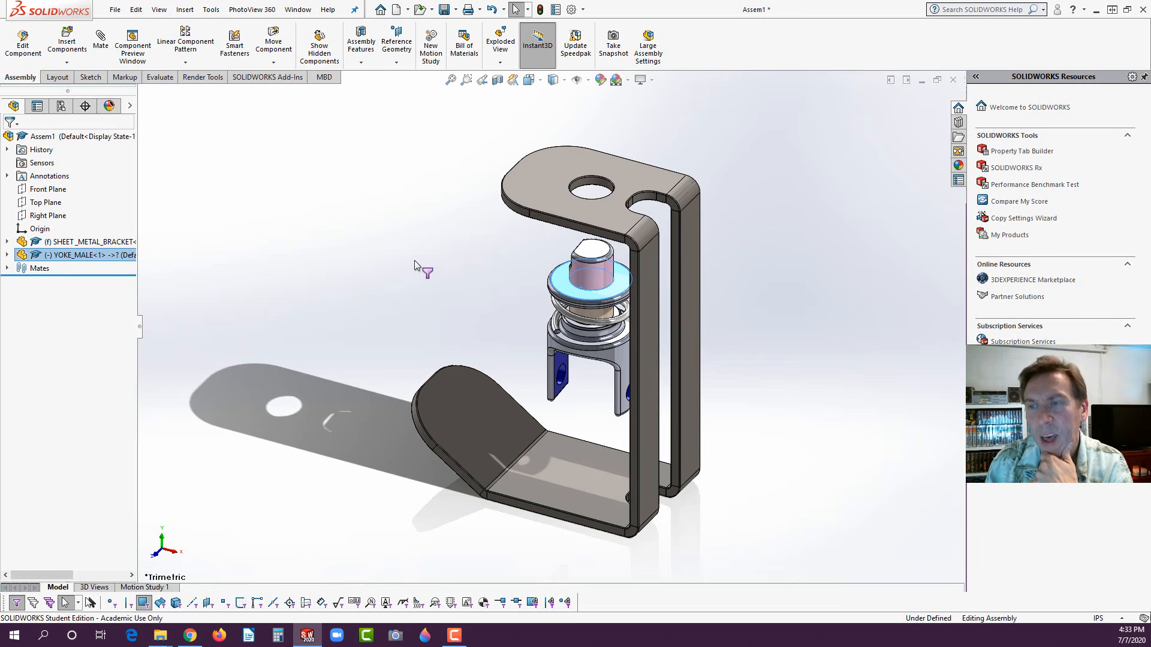
left_click(568, 290)
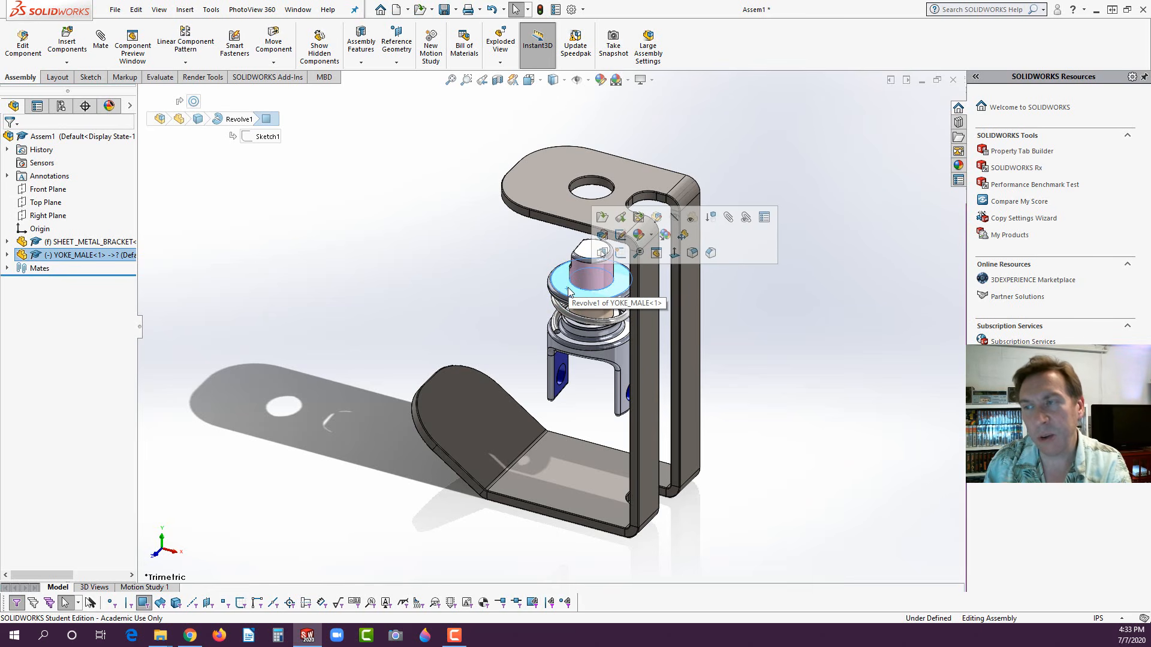
left_click(729, 219)
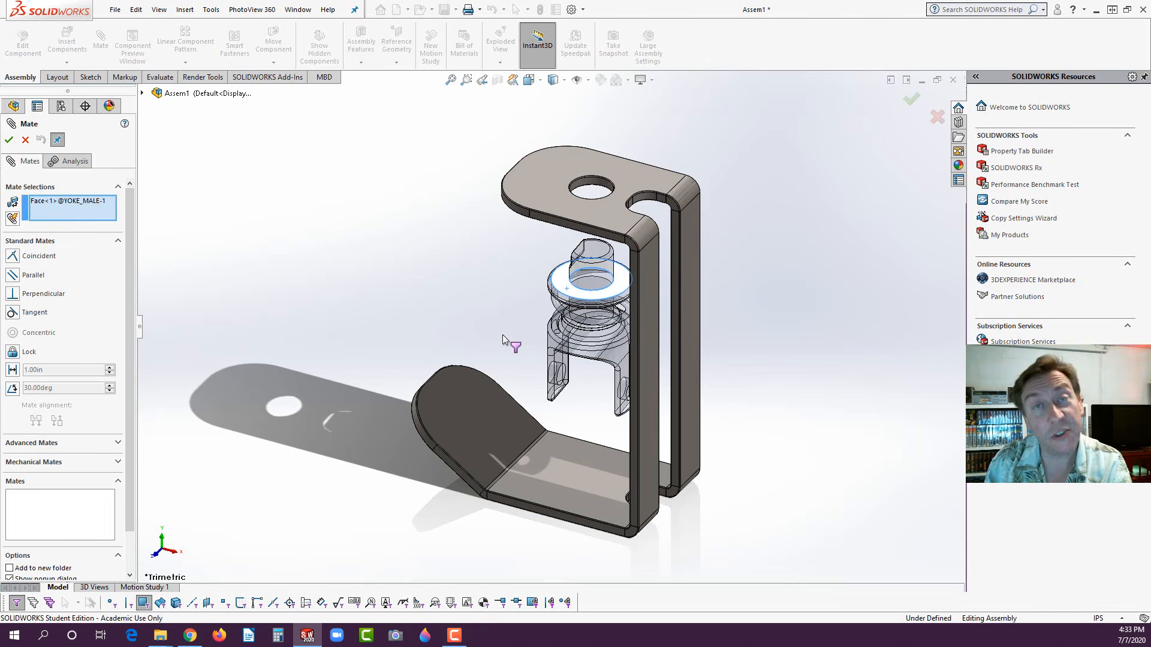
middle_click_drag(503, 334, 538, 186)
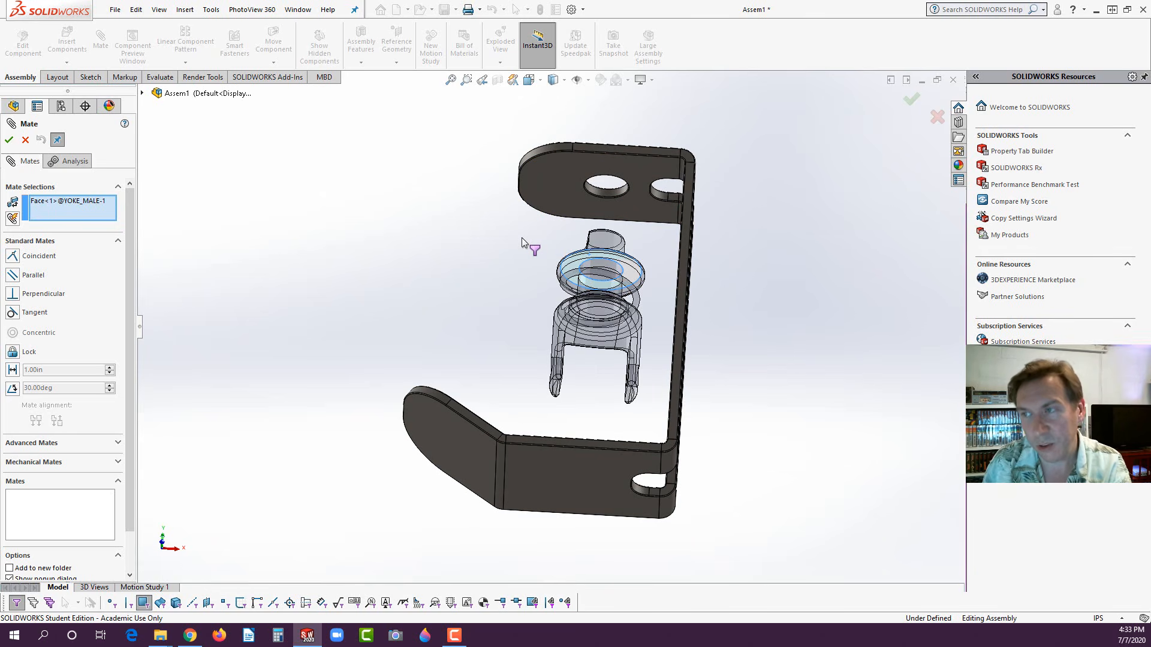
left_click(552, 188)
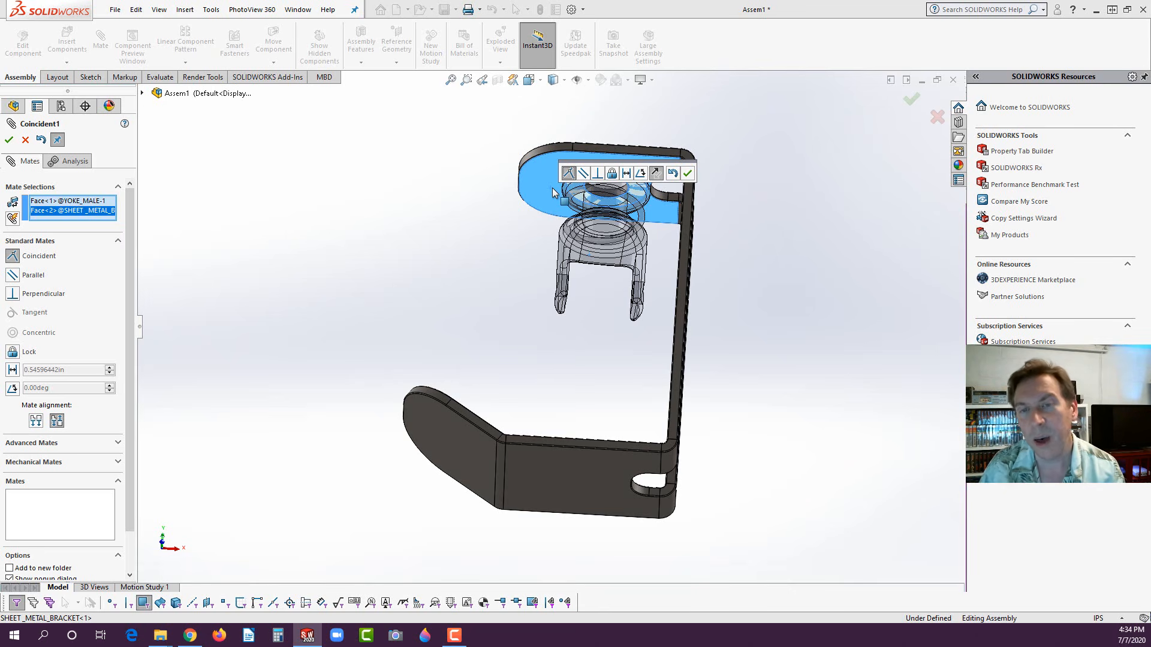
left_click(688, 173)
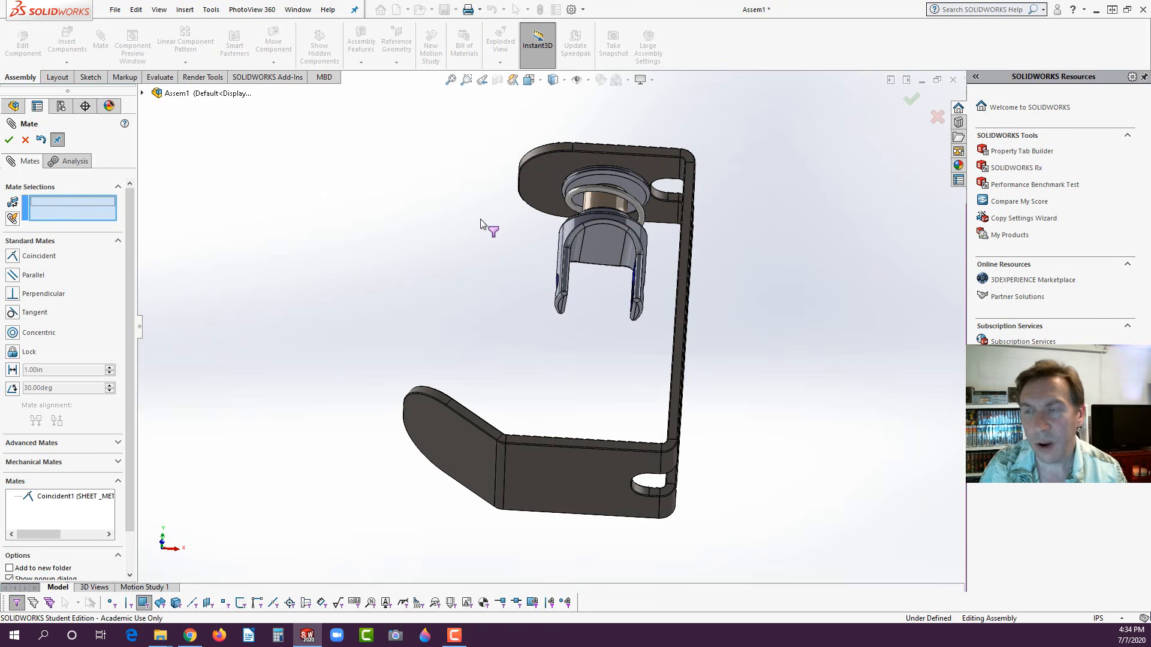
key("space")
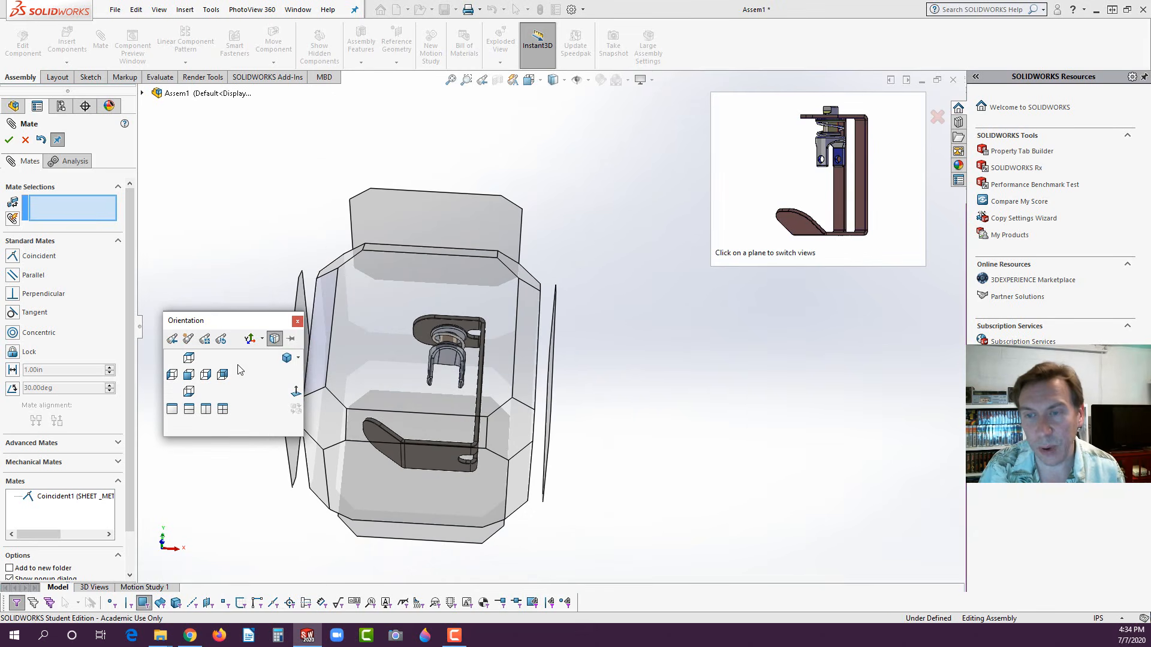
left_click(286, 359)
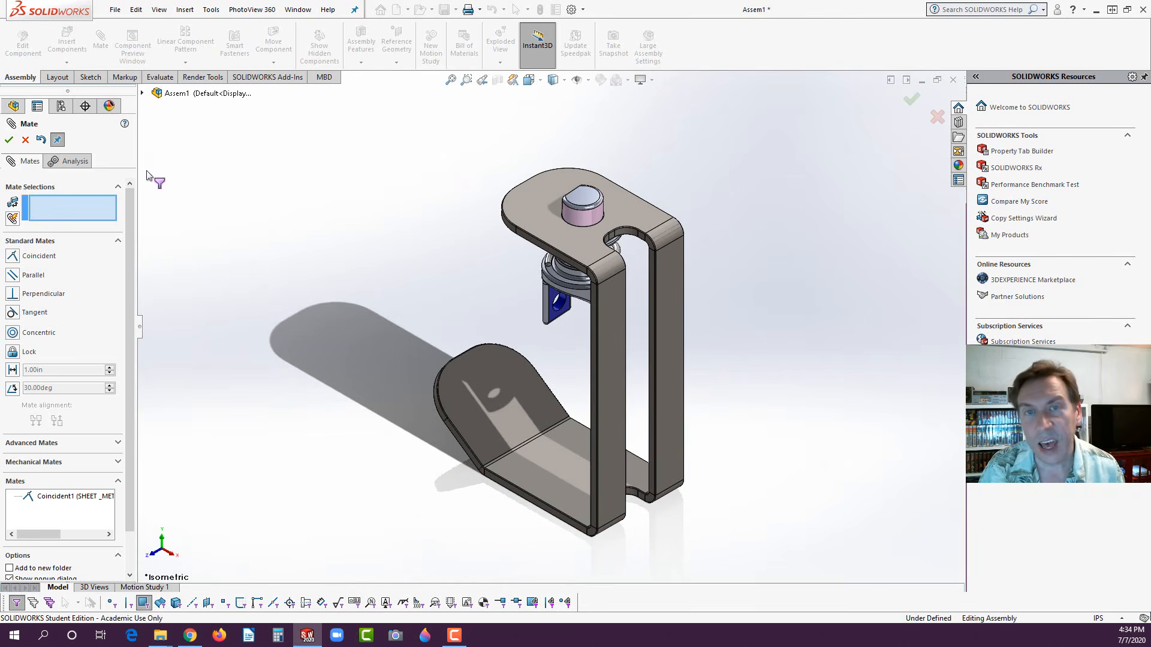
left_click(9, 139)
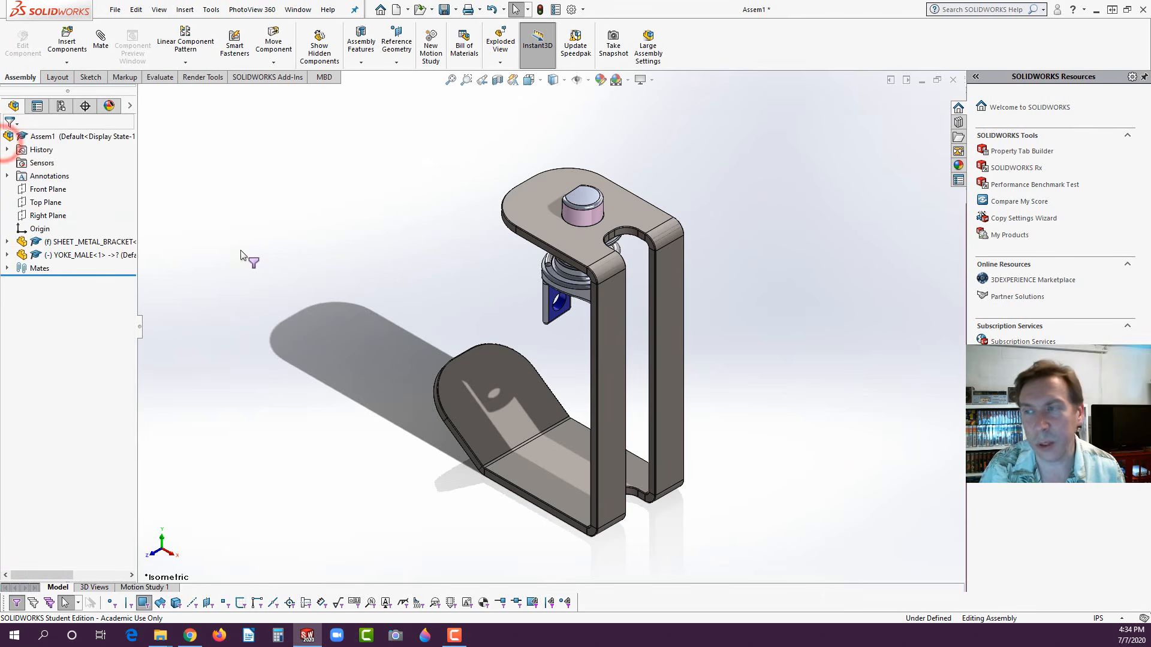
- Rotate YOKE_MALE slightly about its shaft to test its remaining freedom, and clear the selection
left_click_drag(551, 309, 523, 275)
key("Escape")
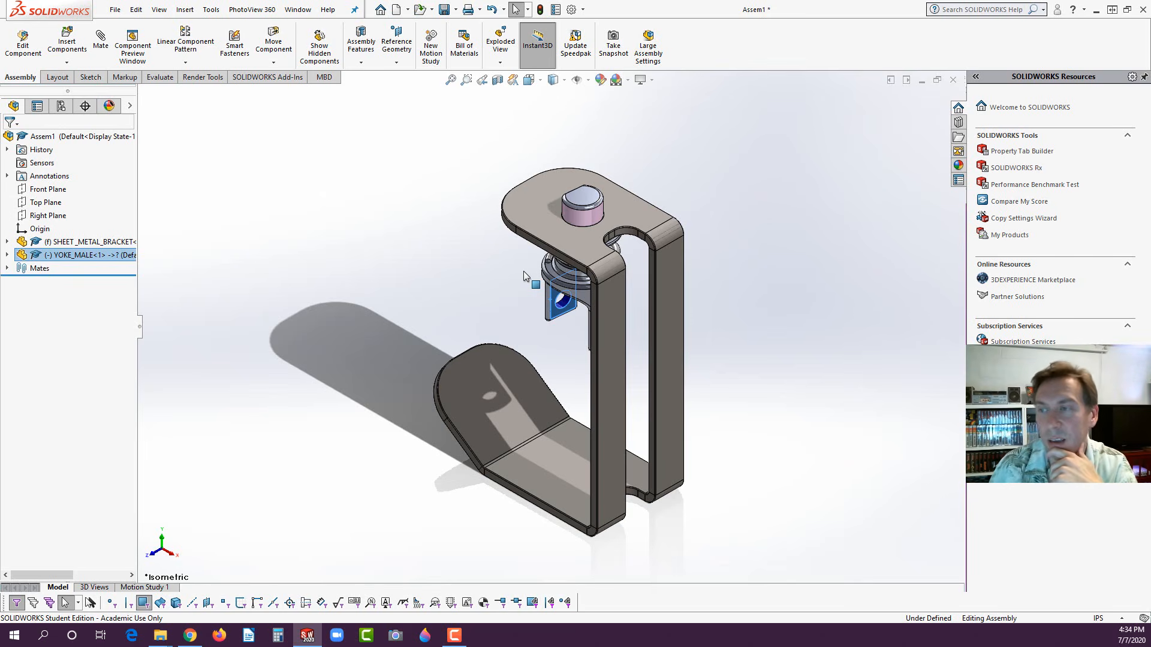
left_click(541, 319)
left_click(480, 296)
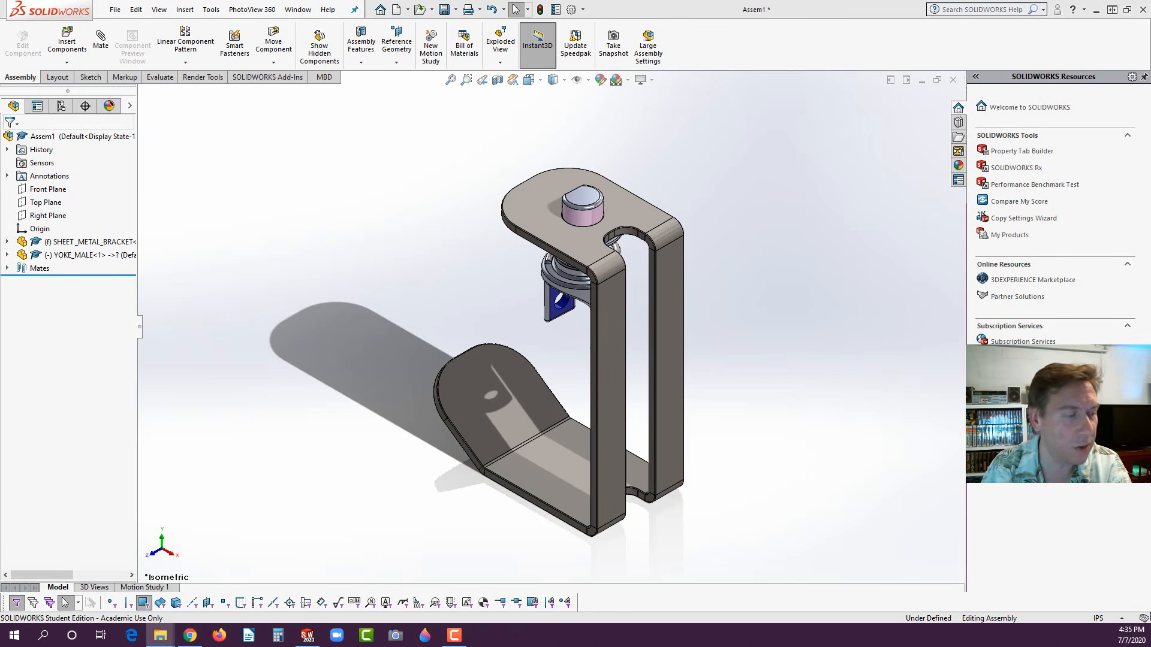
- In File Explorer, open the E5 folder in Documents > SolidWorks Basics with large thumbnails, and insert SPIDER HINGE into the assembly beside the yoke
left_click_drag(0, 213, 349, 166)
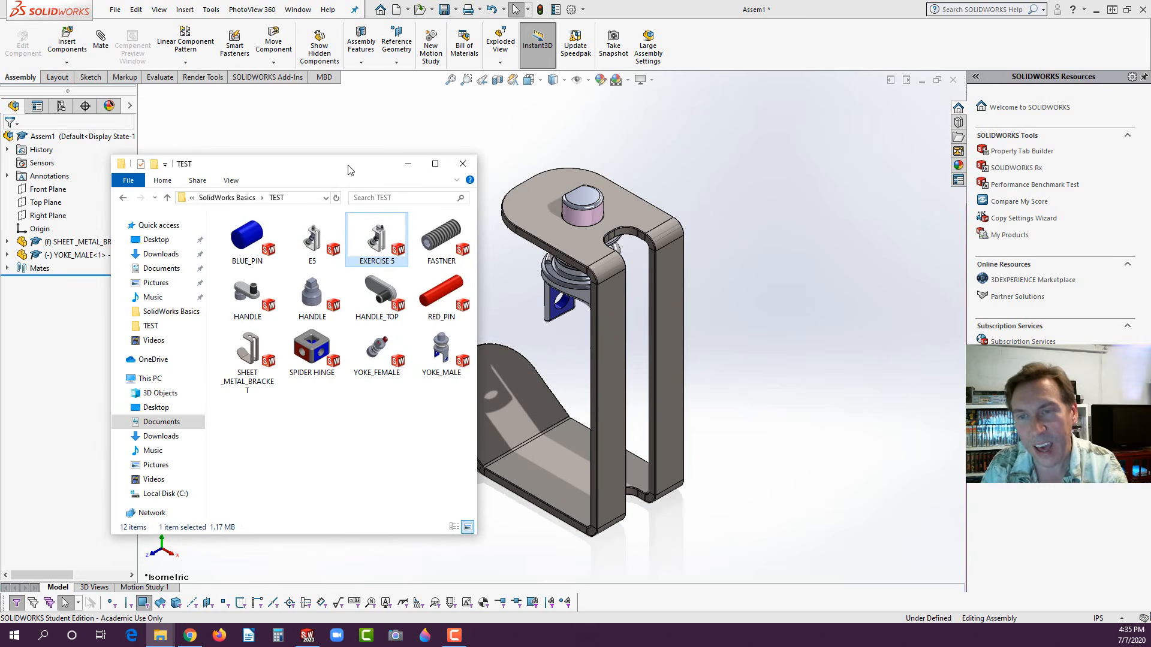
left_click_drag(333, 172, 331, 139)
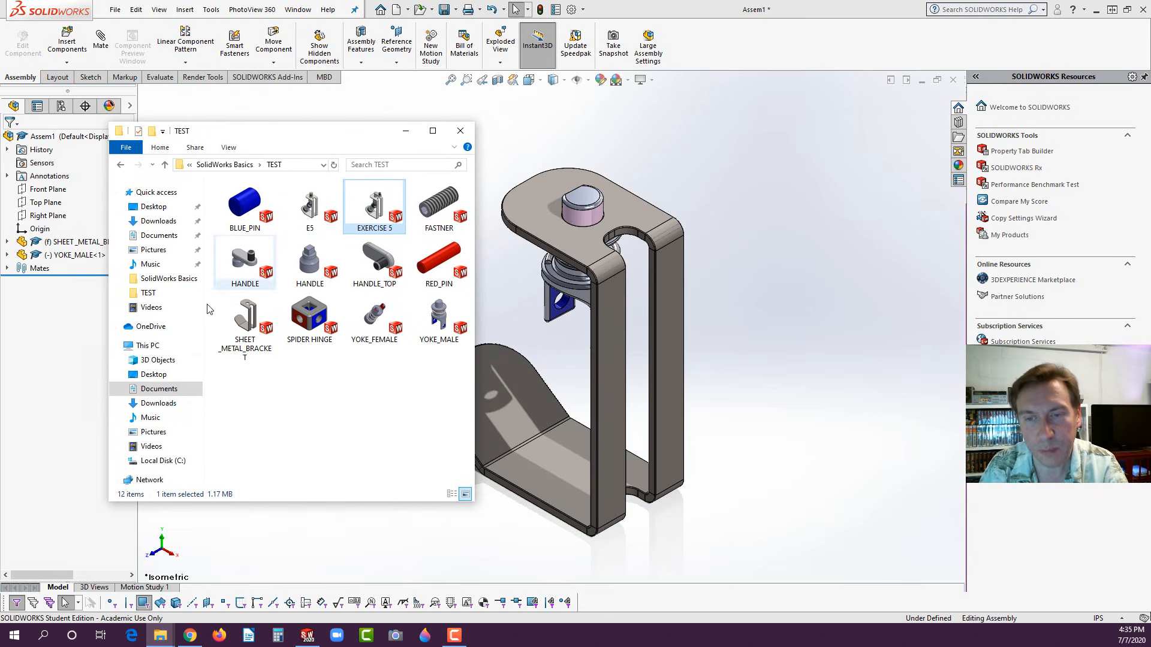
left_click(156, 388)
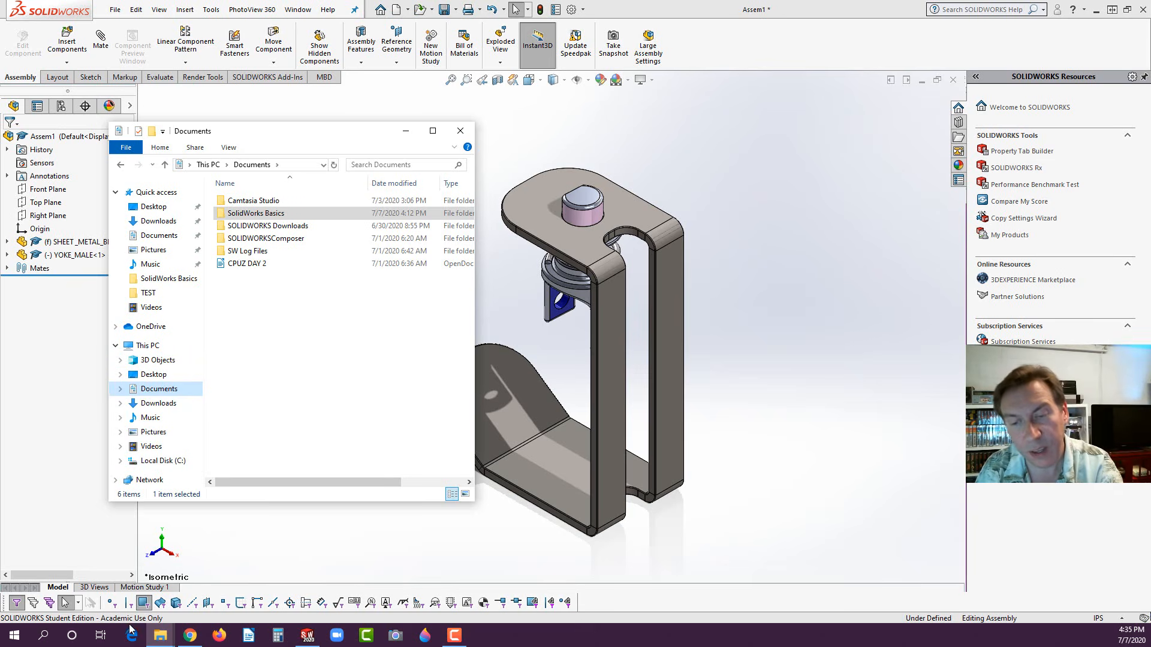
mouse_move(162, 634)
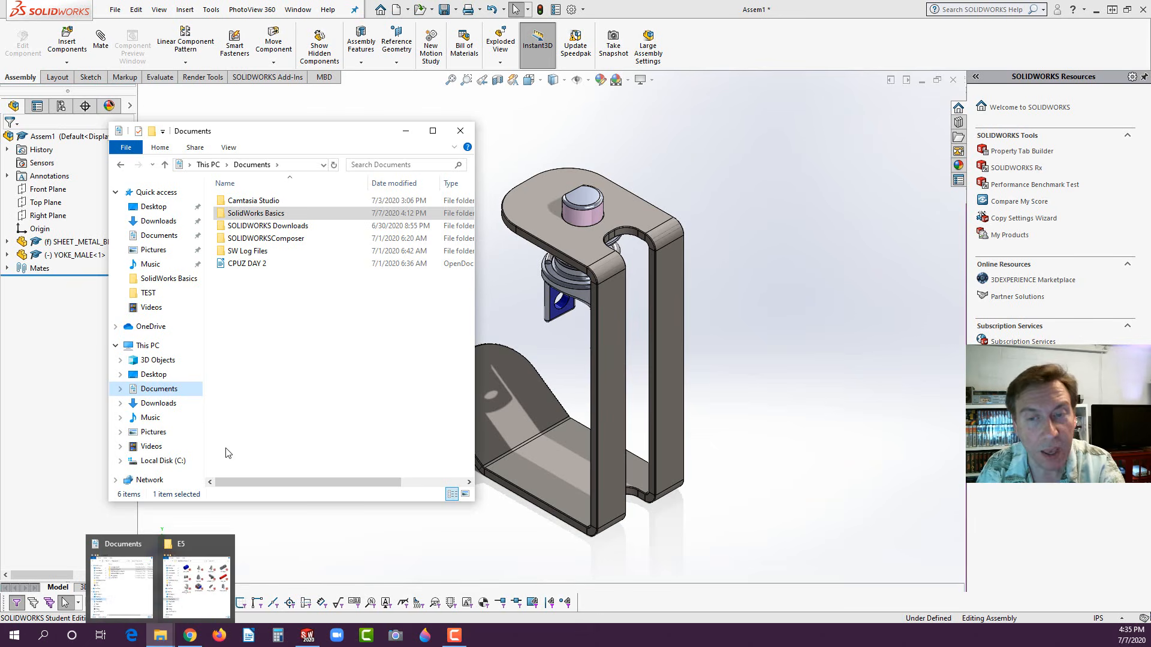
left_click(172, 391)
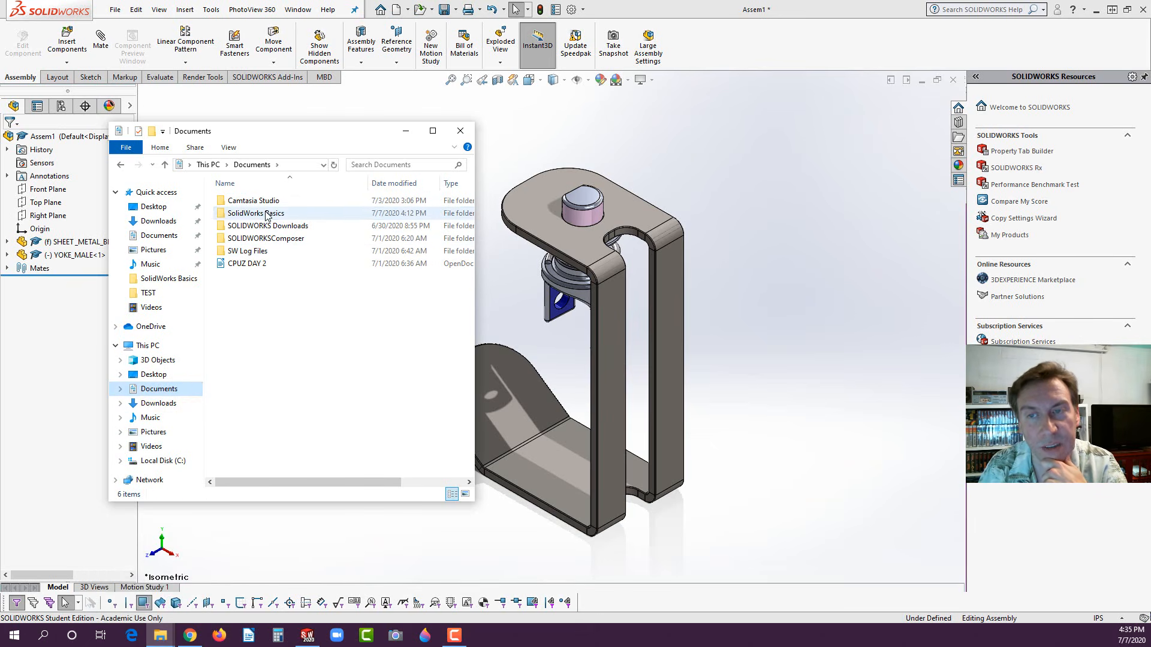
double_click(264, 214)
double_click(260, 220)
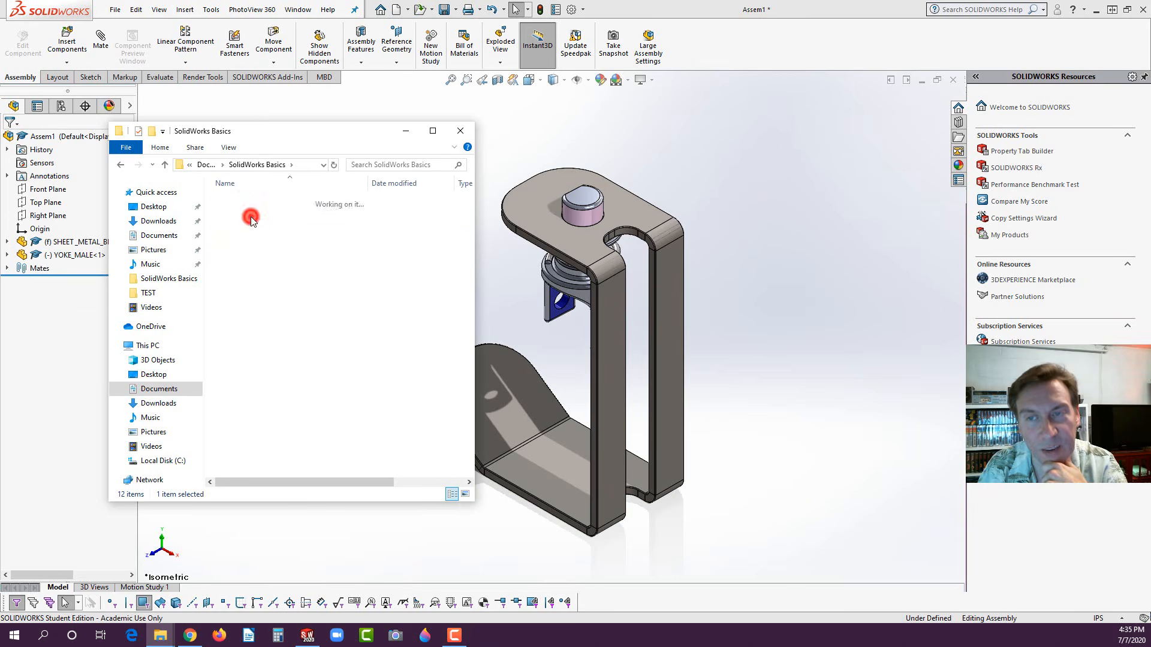
left_click(465, 494)
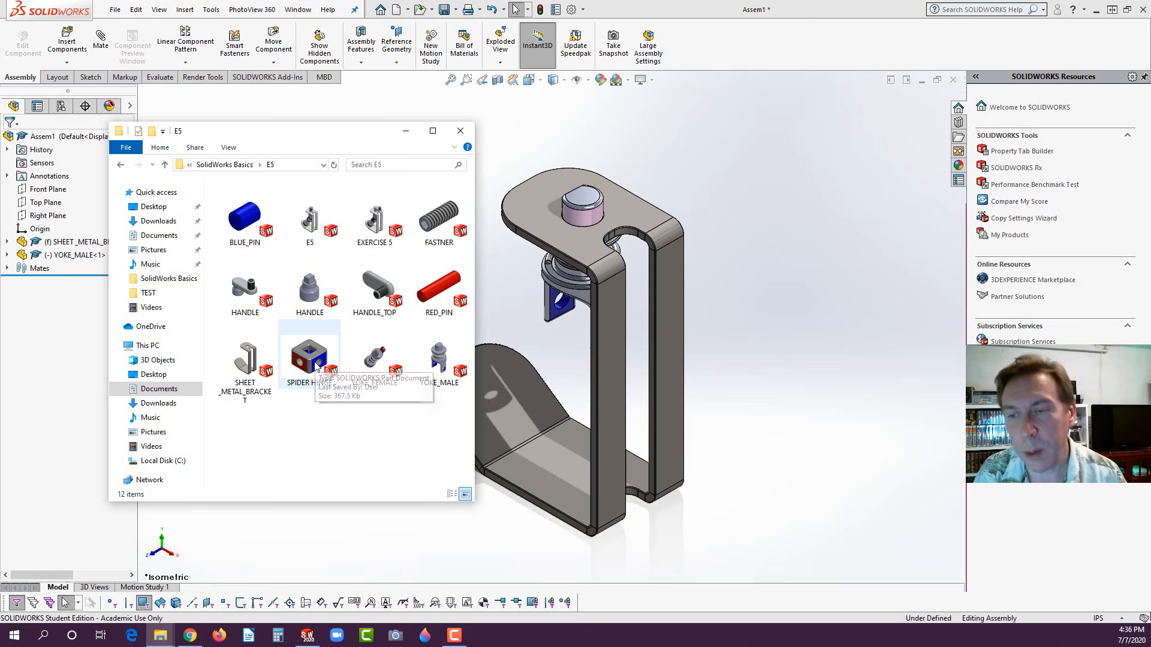
left_click_drag(316, 367, 483, 294)
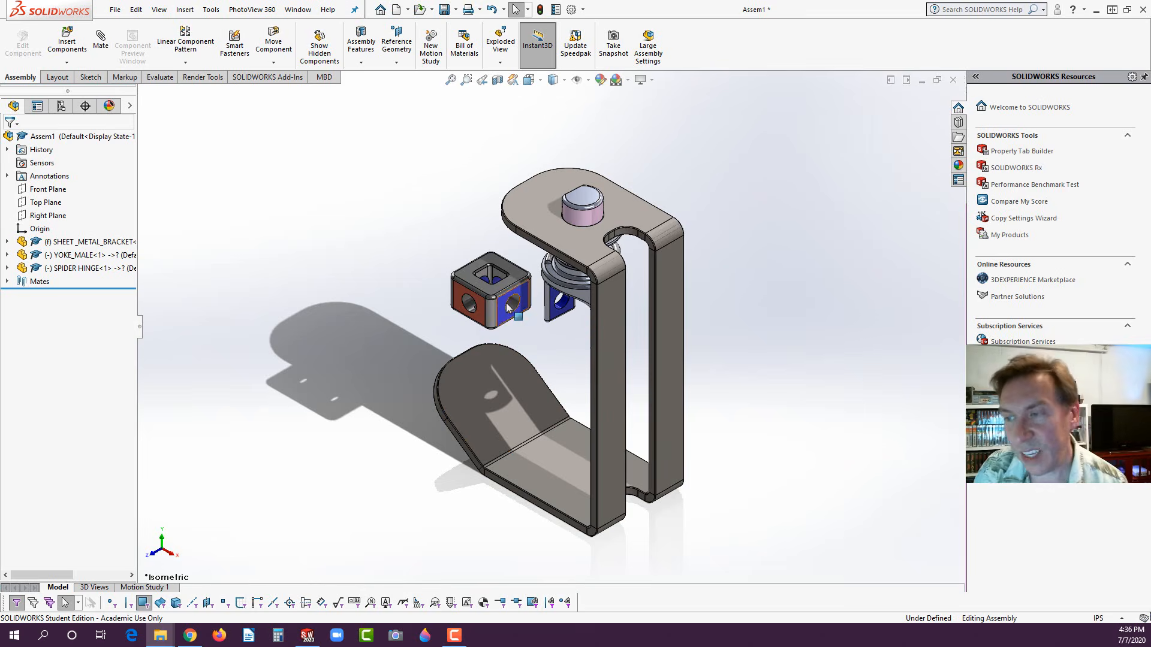
- Add a concentric mate between the hole in the spider hinge's blue face and the hole in the yoke's blue-faced arm
scroll(596, 316, "down", 3)
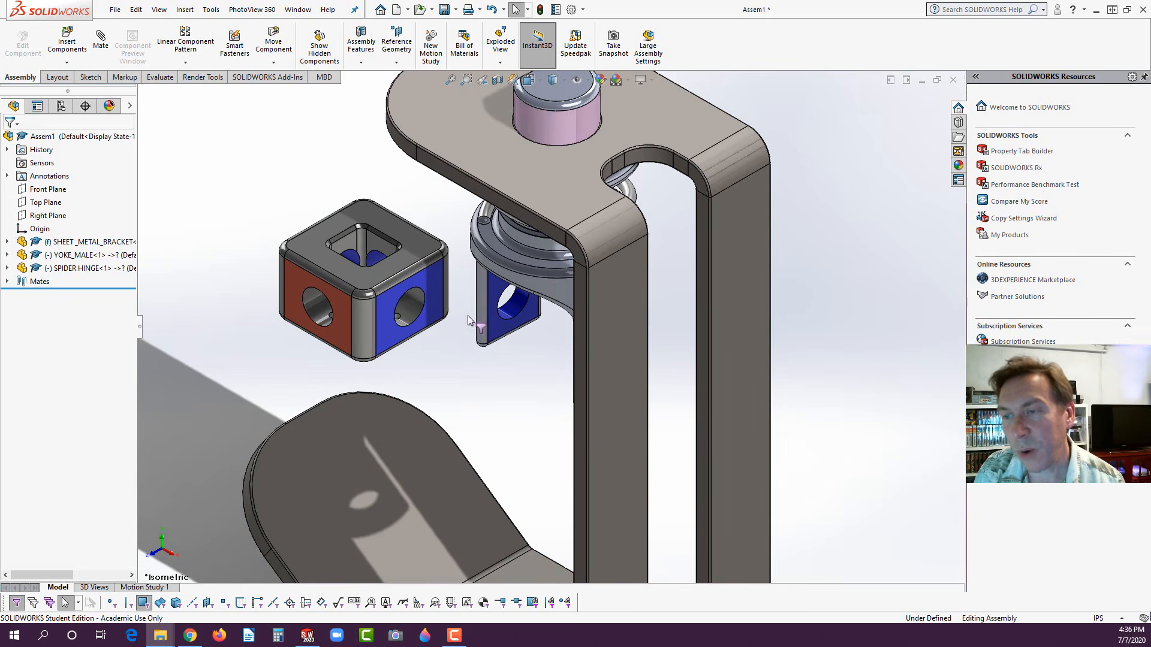
left_click(412, 313)
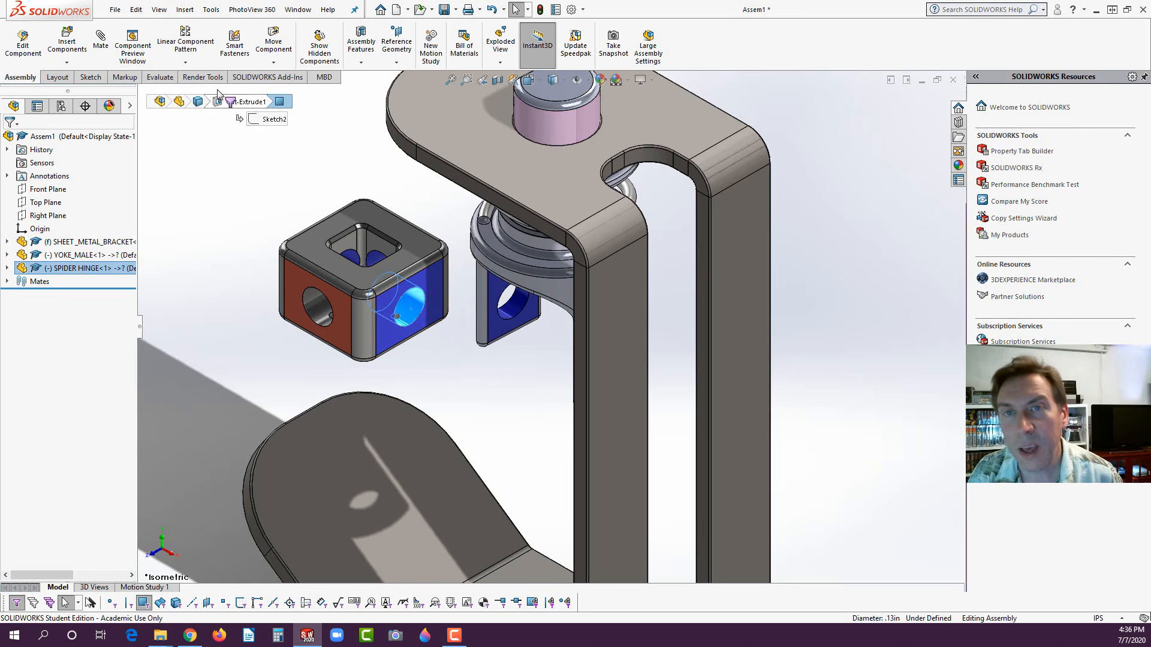
left_click(100, 40)
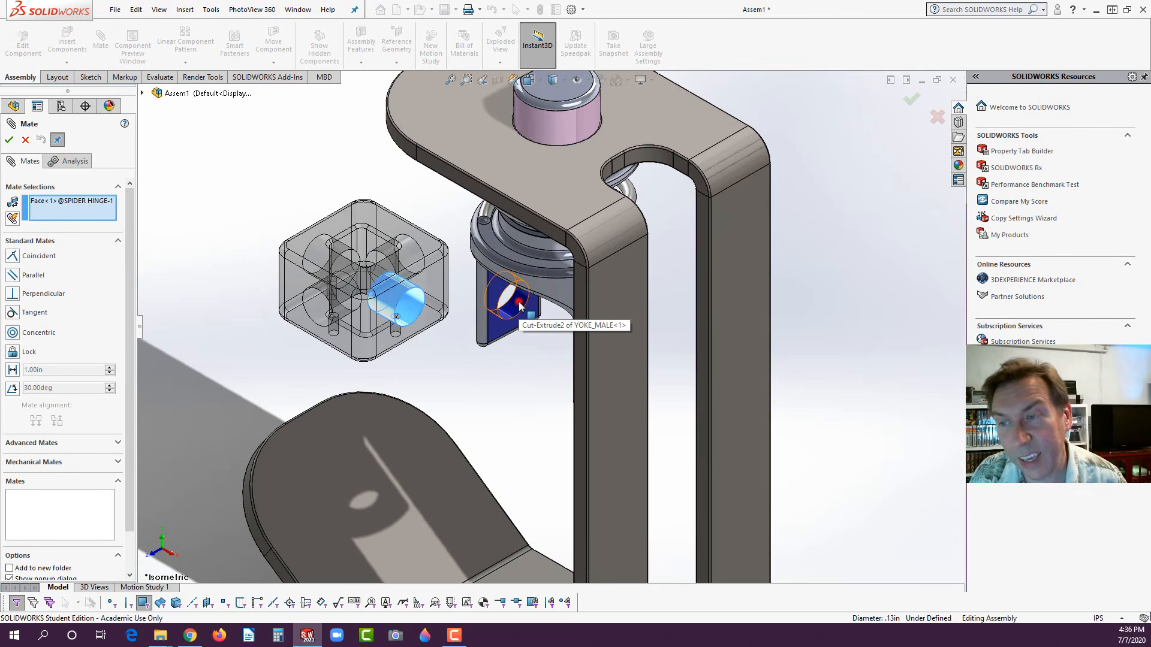
left_click(519, 307)
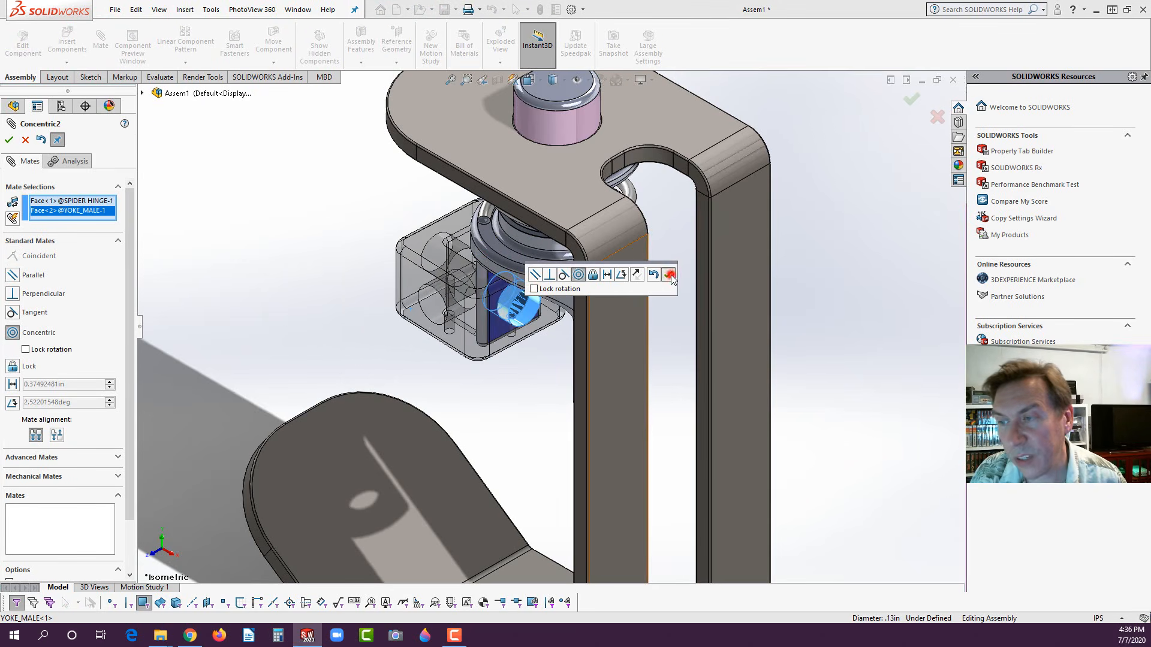
left_click(669, 276)
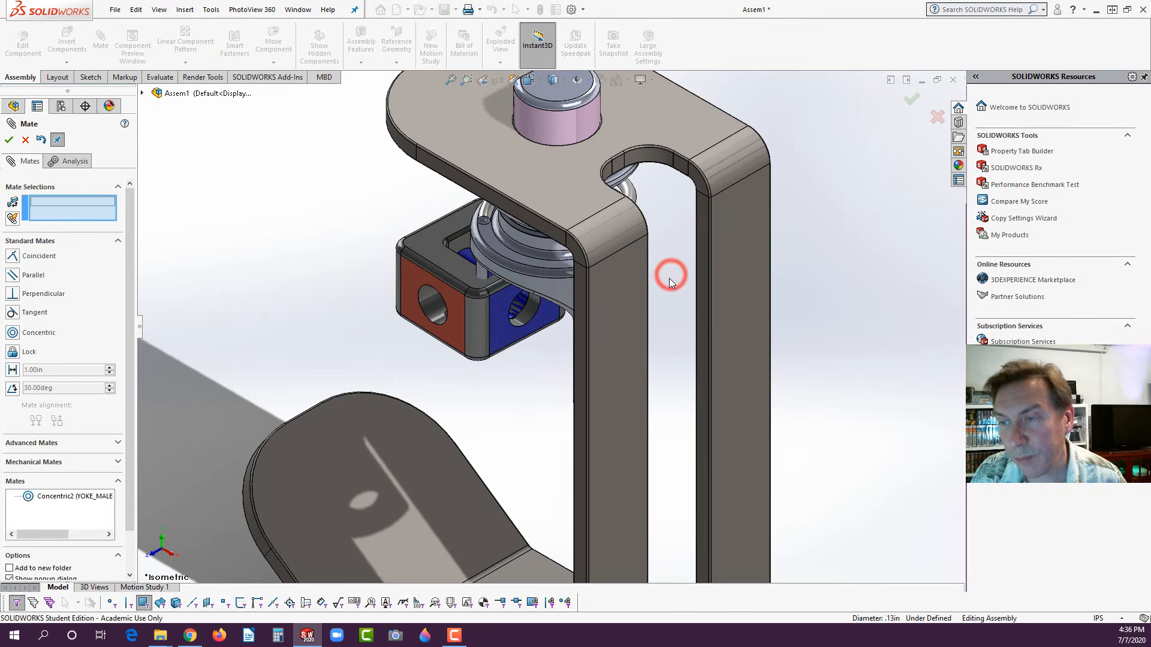
left_click(9, 140)
- Move the spider hinge on its concentric mate to test its remaining freedom and examine the blue faces of hinge and yoke
left_click_drag(457, 326, 429, 366)
left_click(425, 362)
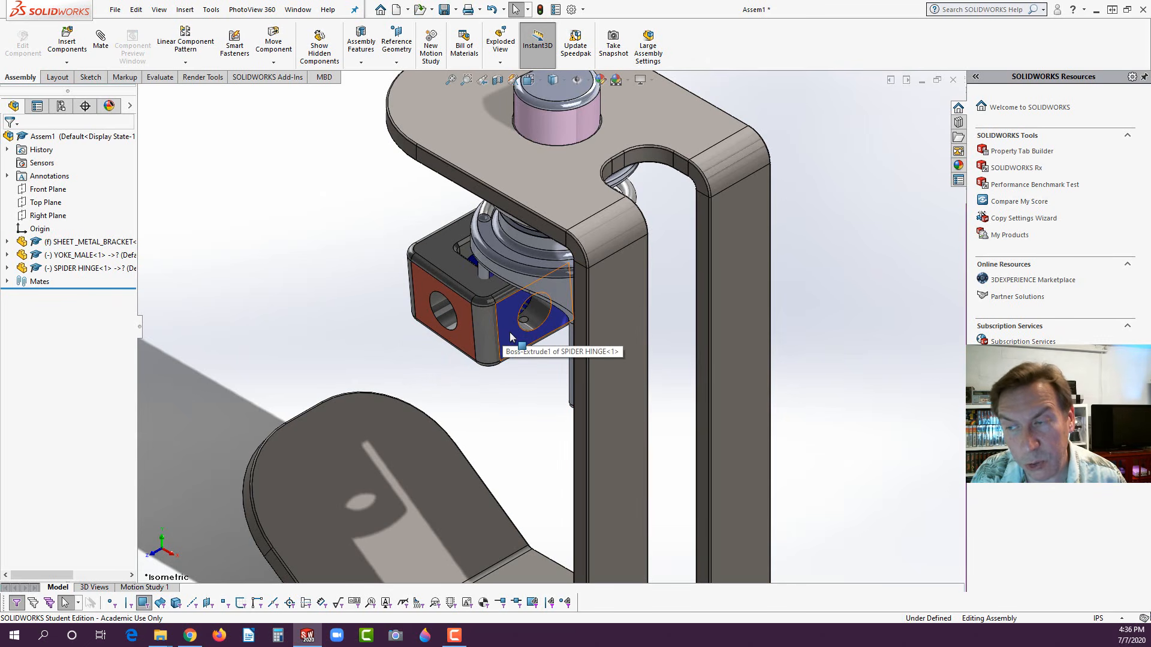
middle_click_drag(480, 406, 527, 414)
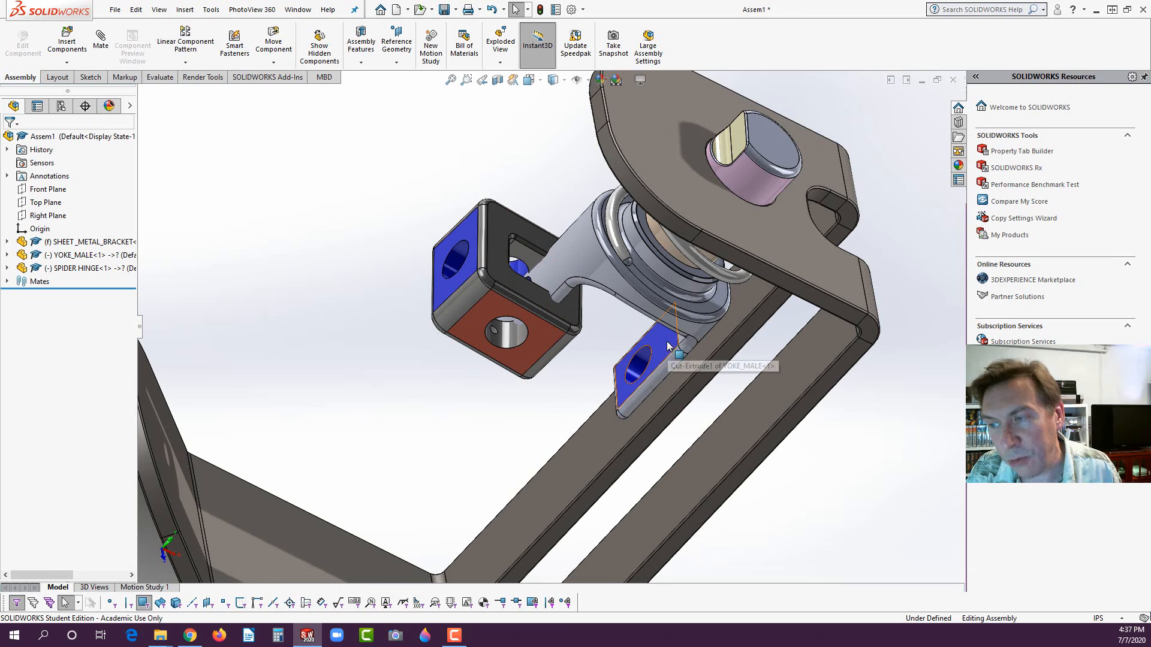
mouse_move(555, 338)
left_mouse_down()
mouse_move(586, 352)
mouse_move(555, 331)
mouse_move(570, 328)
left_mouse_up()
key("Escape")
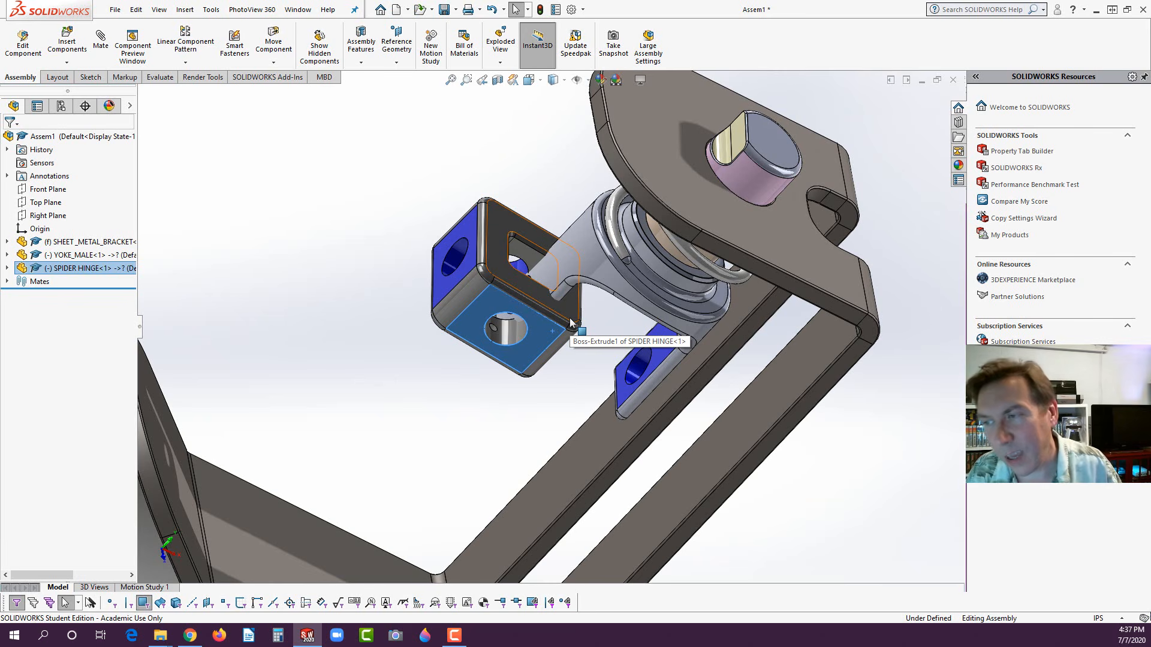
left_click(433, 423)
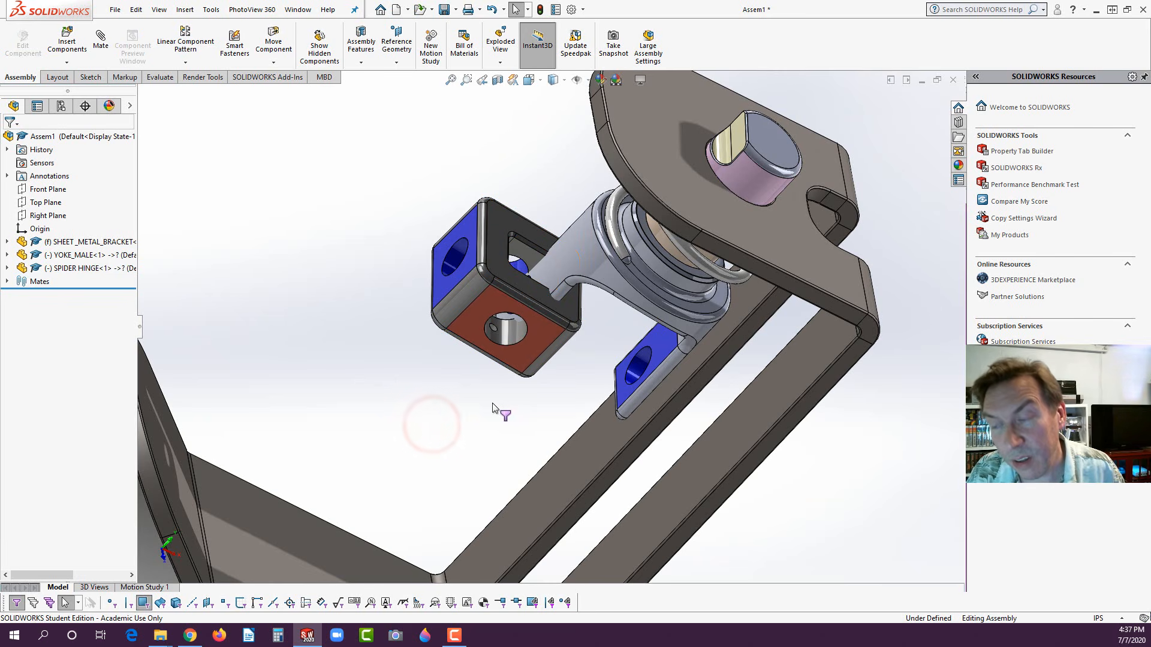
- Add a coincident mate between the spider hinge's outer blue face and the inner blue face of YOKE_MALE's arm, and finish mating
middle_click_drag(493, 407, 437, 365)
left_click(102, 46)
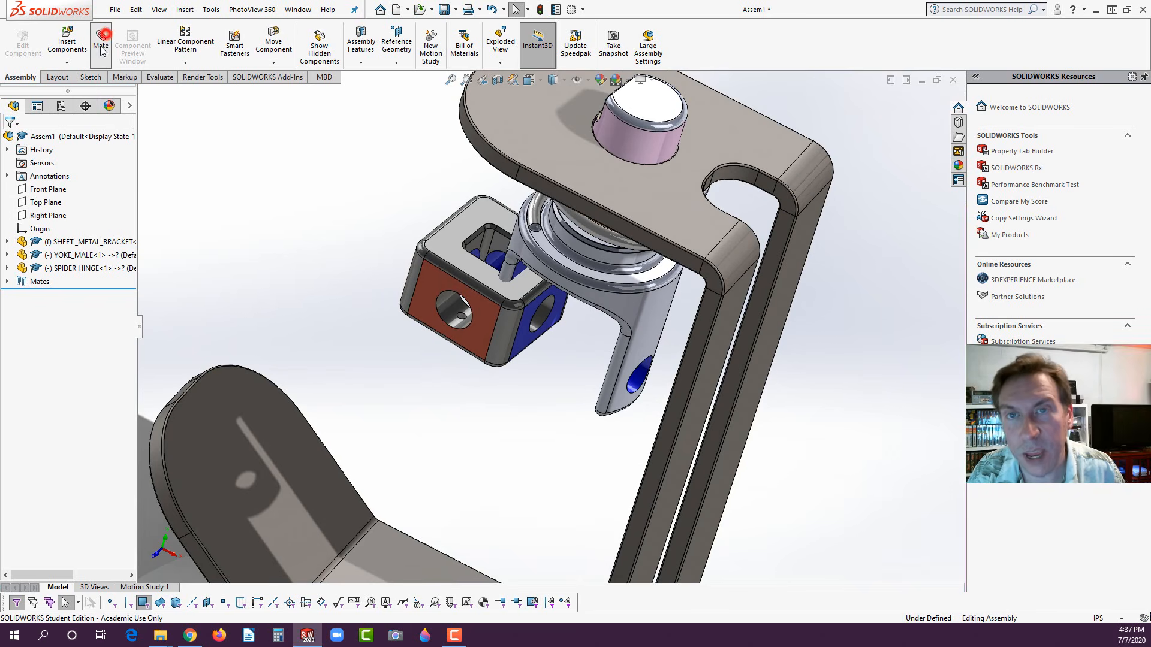
left_click(522, 340)
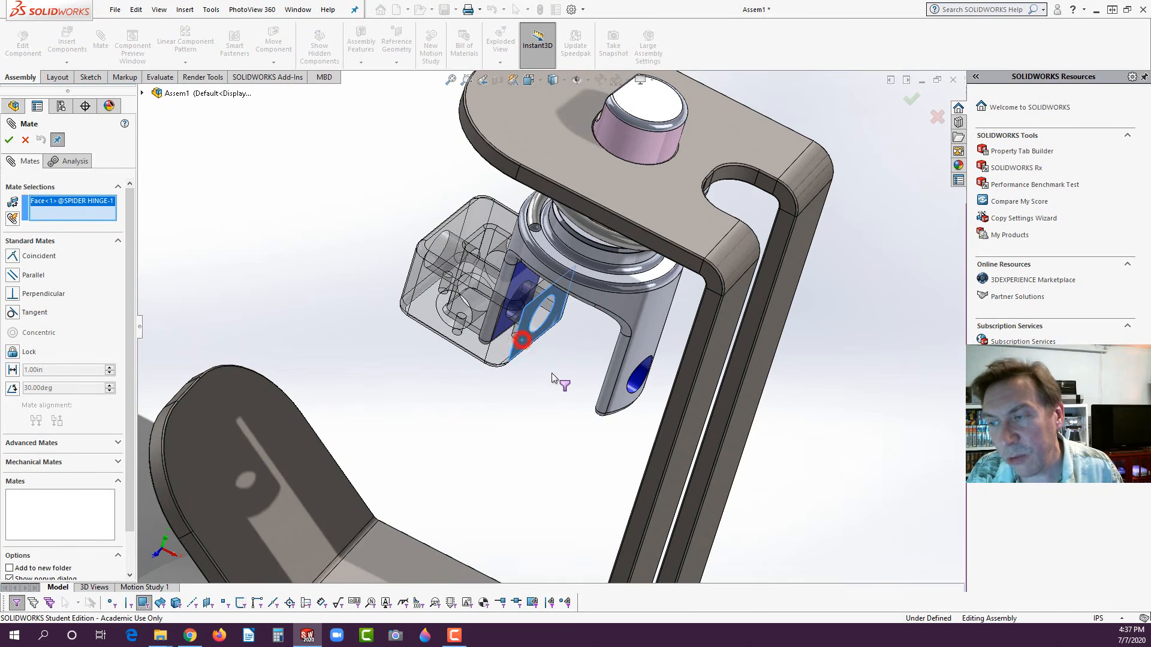
middle_click_drag(552, 374, 637, 391)
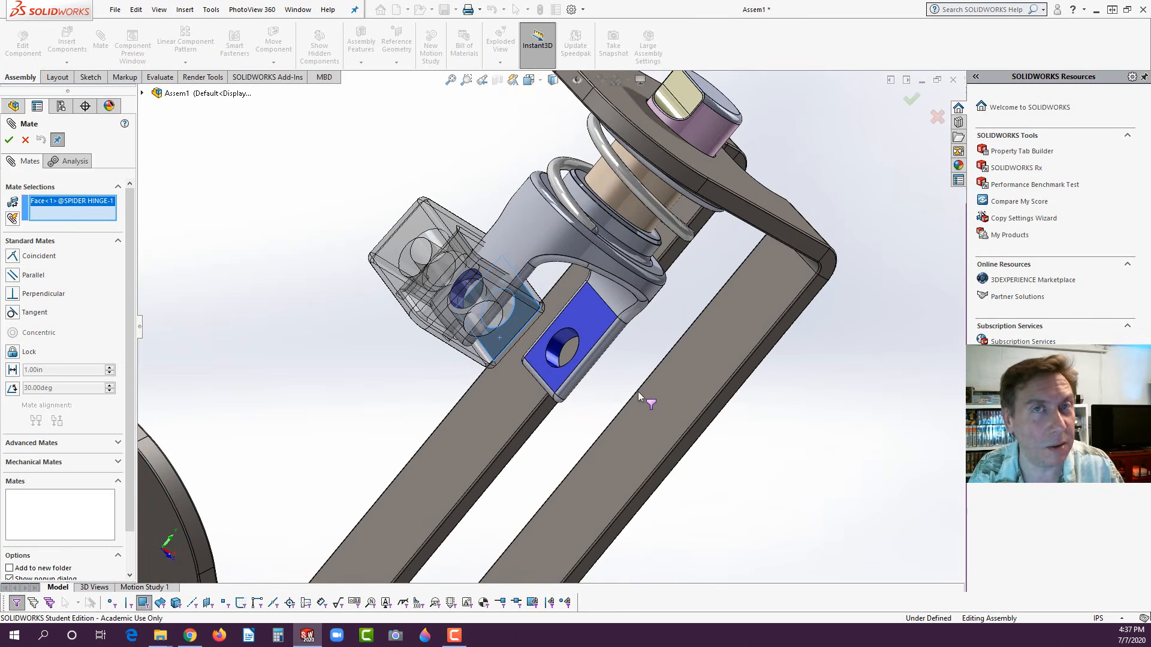
left_click(593, 318)
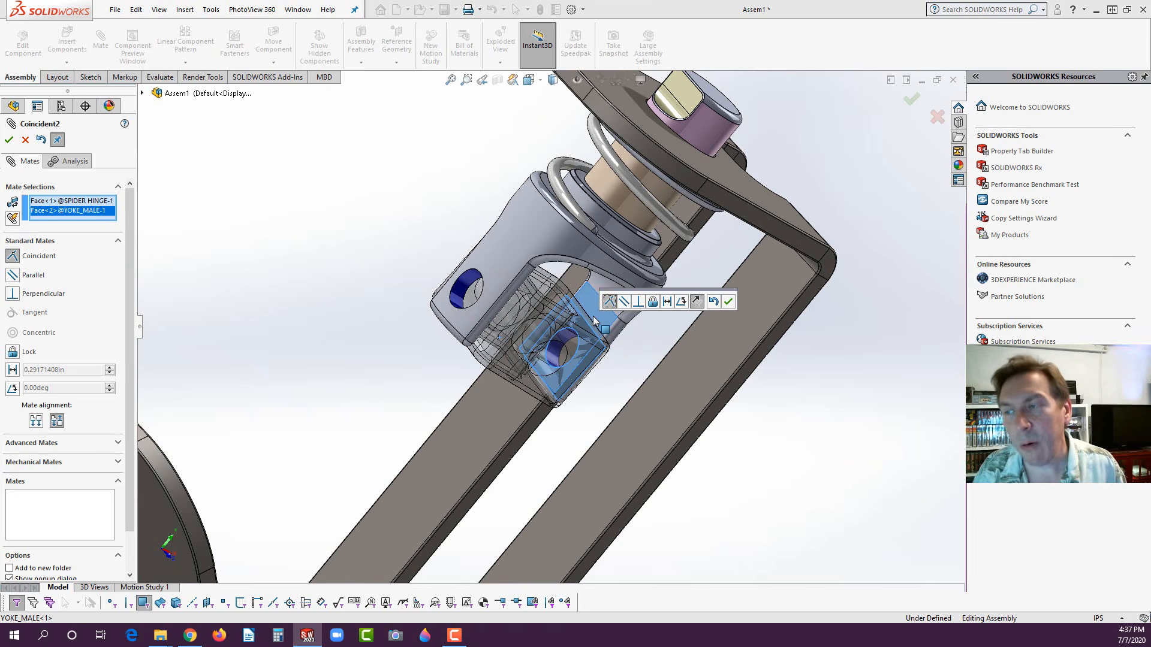
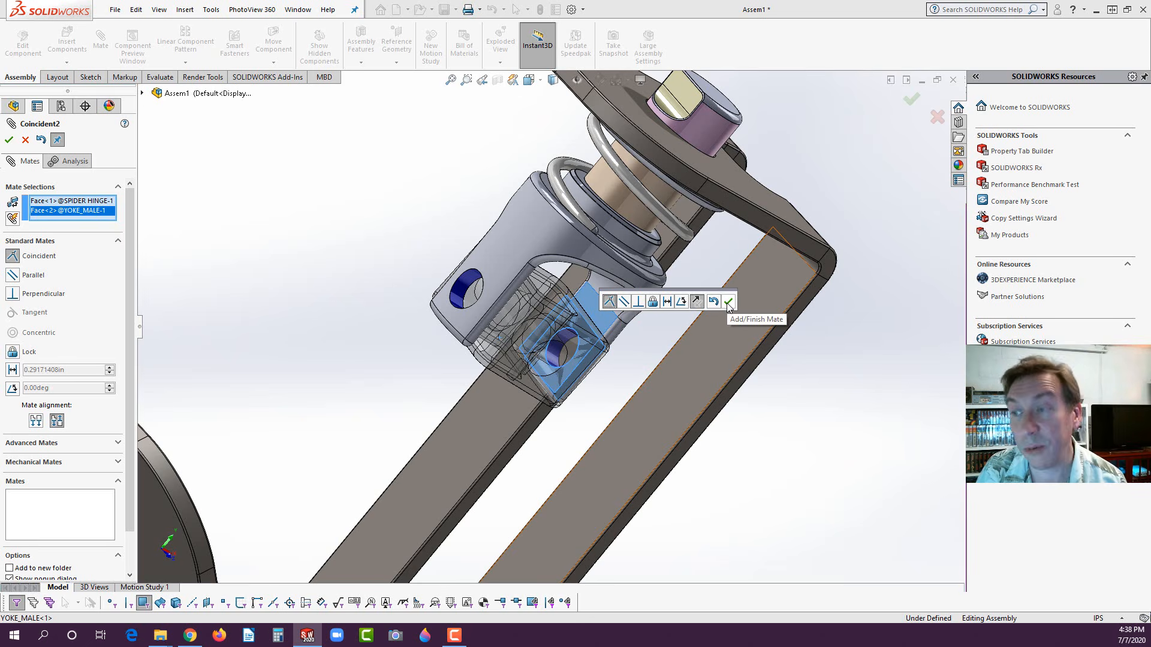
left_click(729, 303)
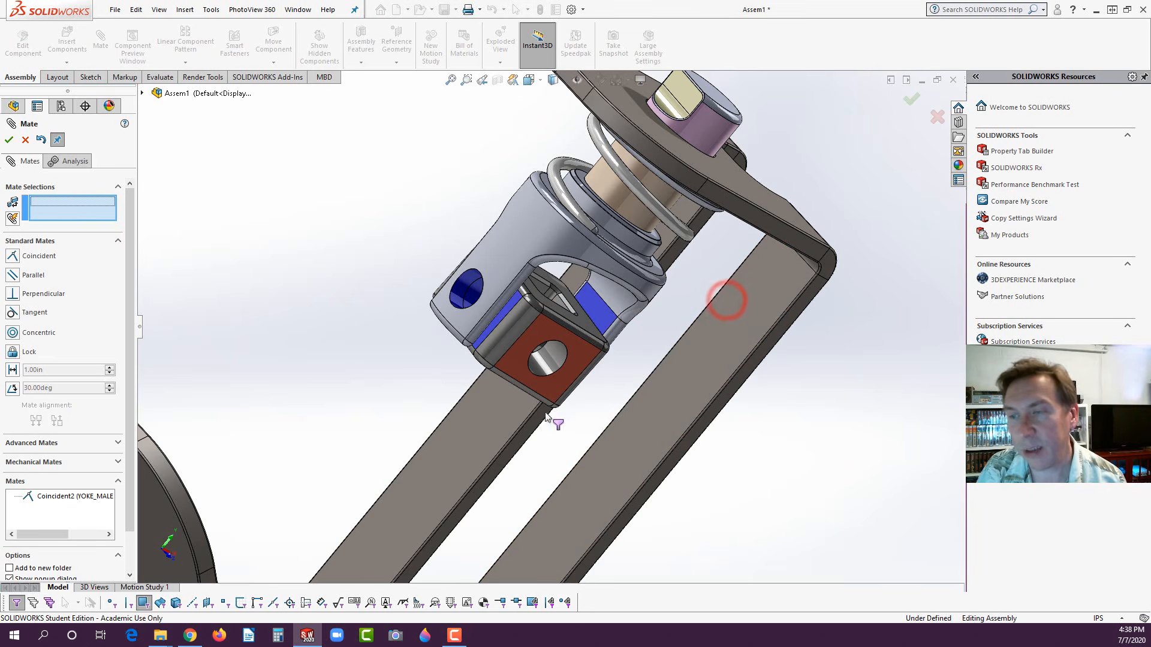
left_click(9, 141)
- Try moving the spider hinge by its red face to test its remaining freedom, and clear the selection
middle_click_drag(363, 276, 306, 317)
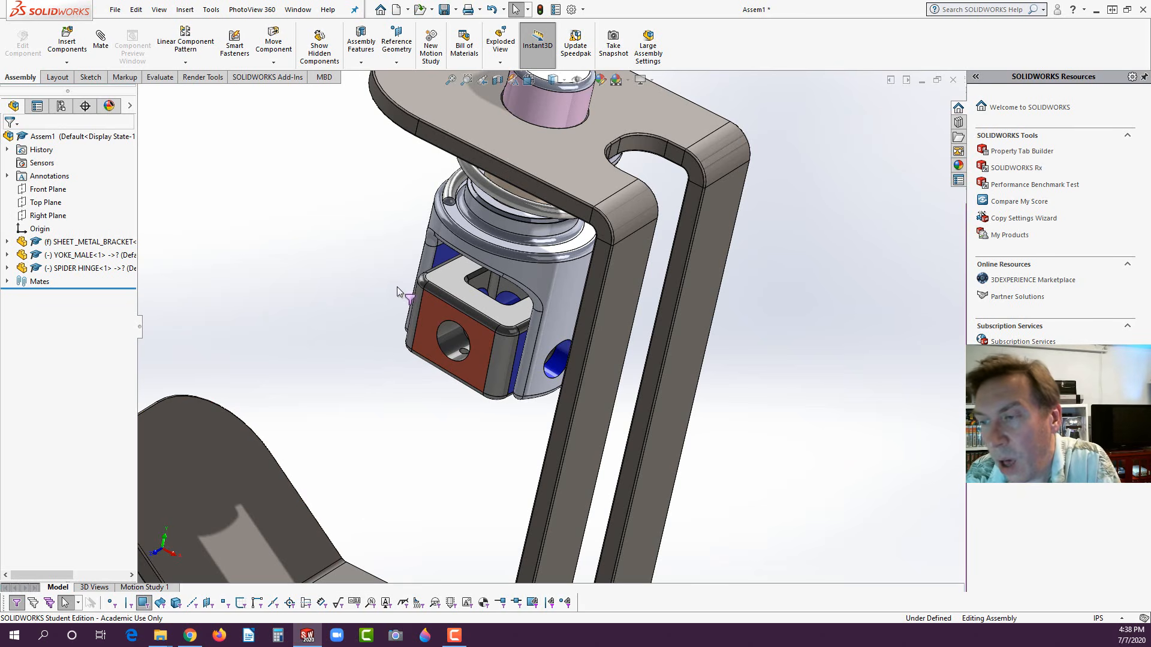
left_click_drag(420, 328, 440, 316)
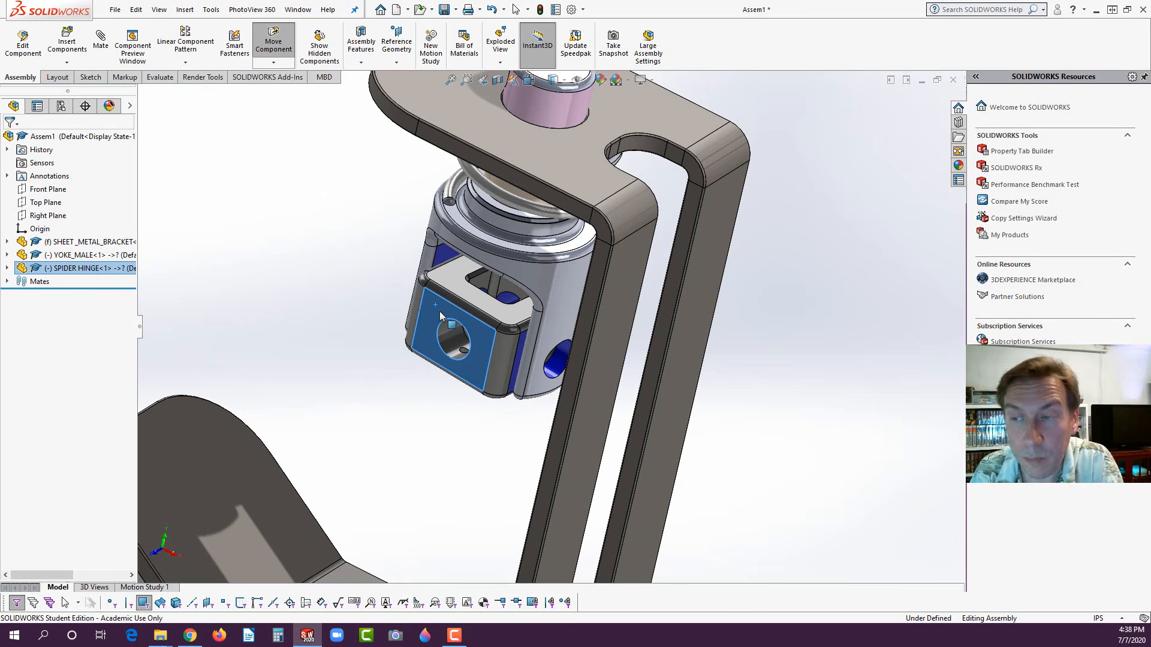
left_click(363, 373)
- Insert YOKE_FEMALE from the E5 folder into the assembly, beside the spider hinge
left_click(68, 48)
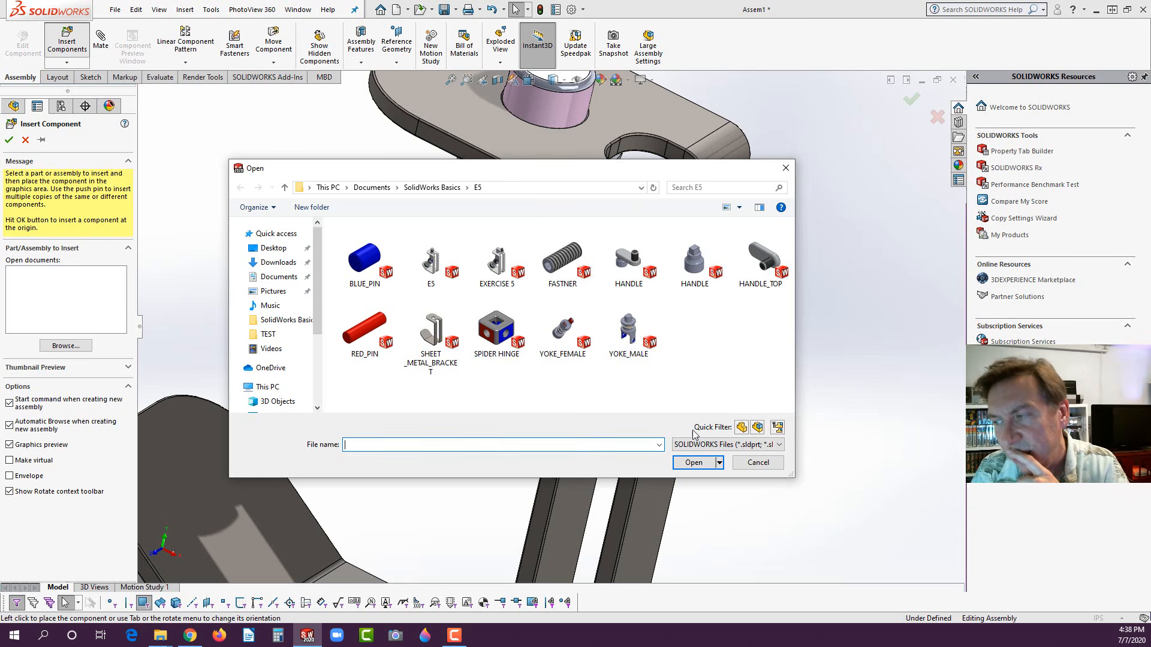
left_click(758, 463)
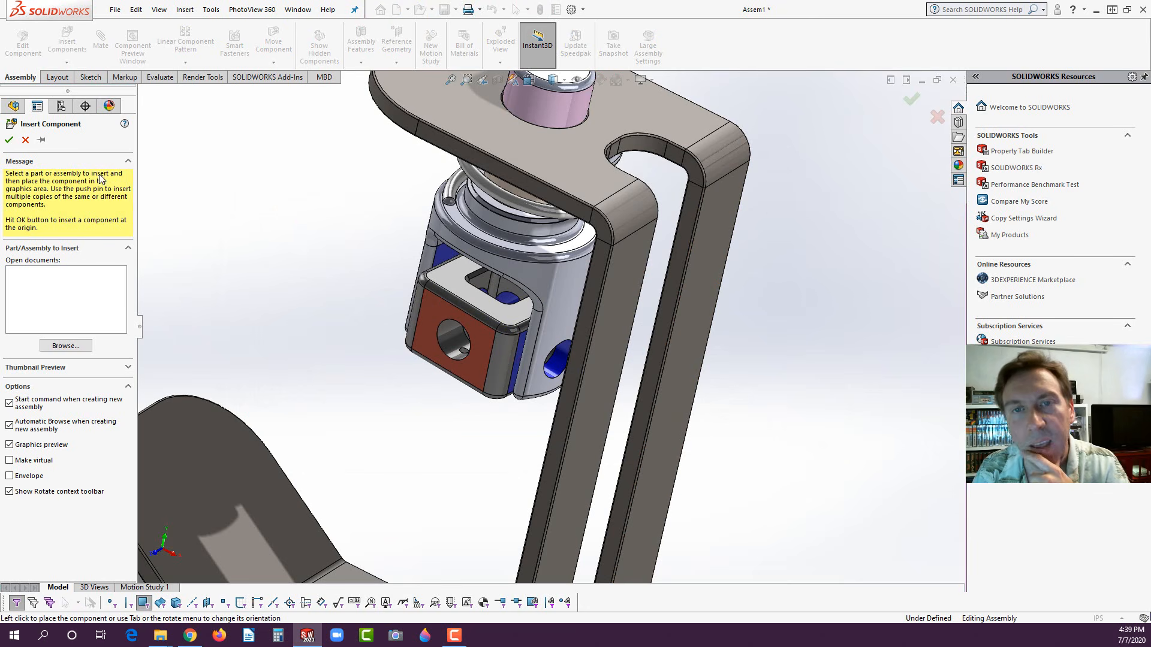
left_click(67, 348)
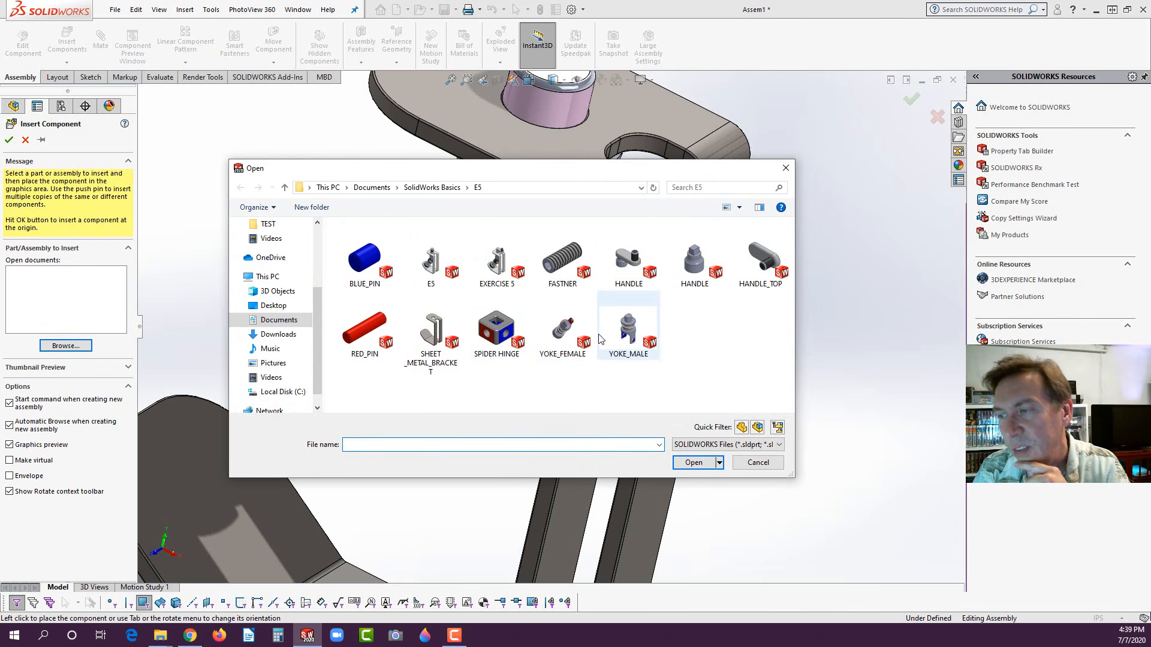
left_click(562, 334)
left_click(694, 462)
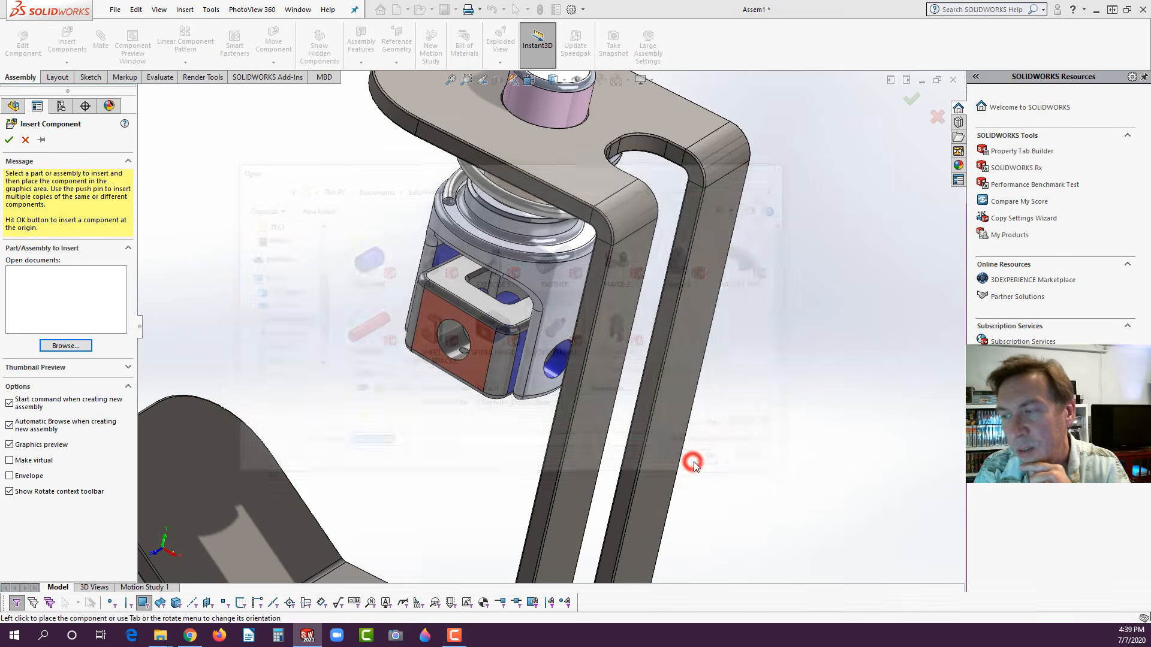
left_click(384, 416)
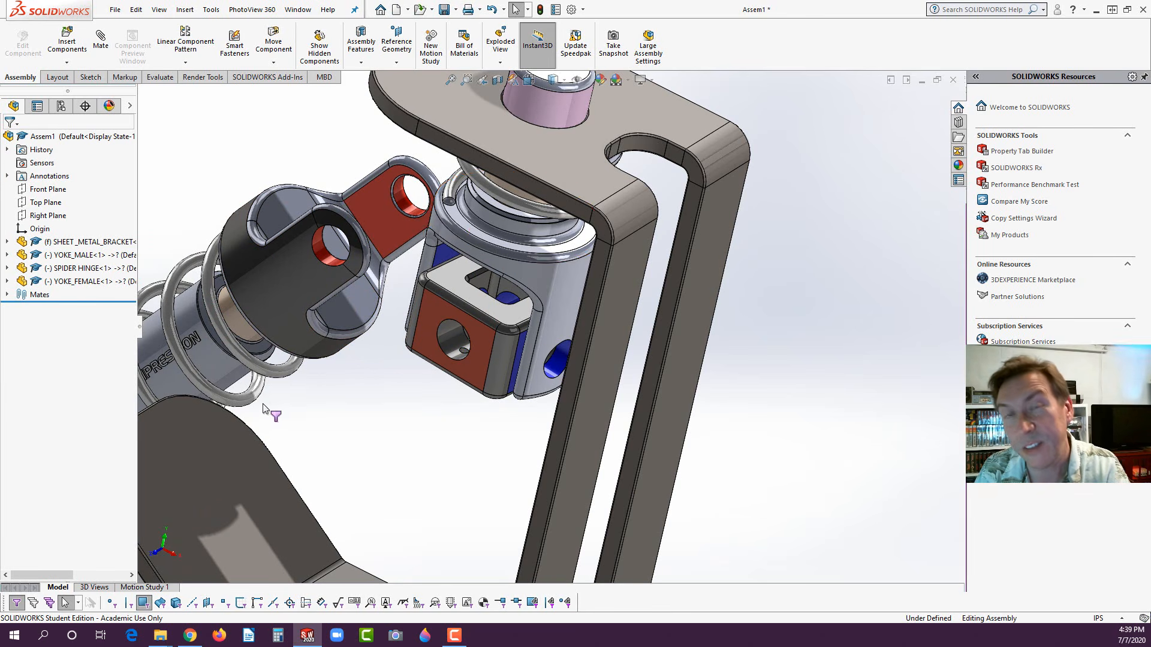
- Add a concentric mate between the hole in the spider hinge's red face and the red hole in YOKE_FEMALE's arm
left_click(102, 42)
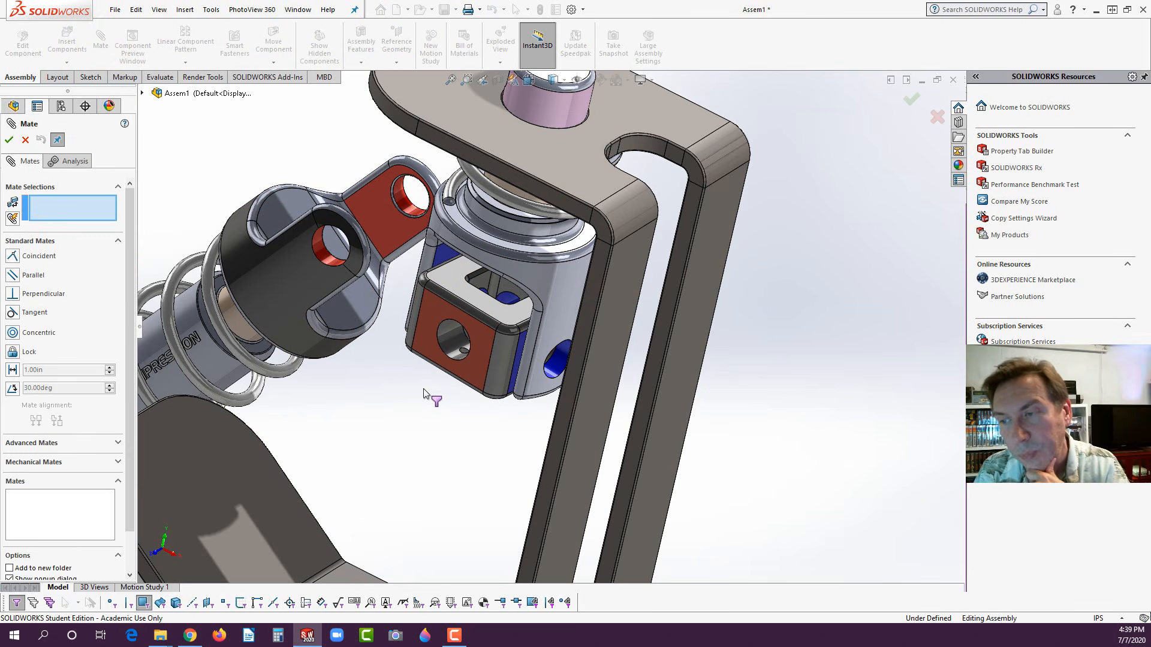
left_click(448, 330)
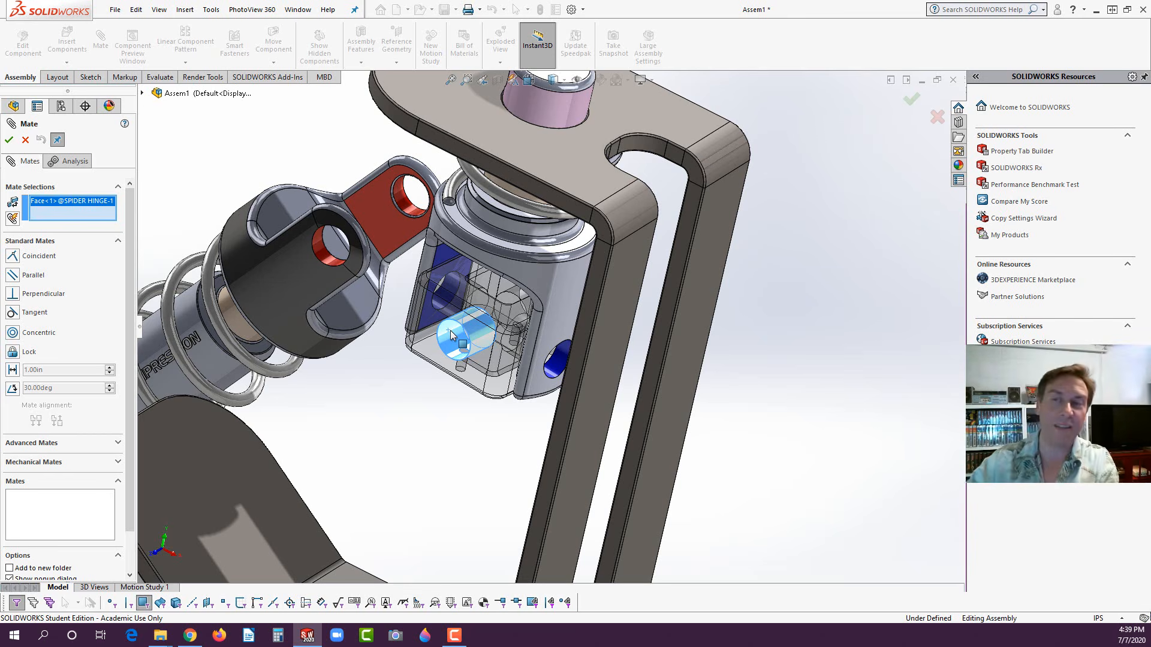
scroll(389, 297, "down", 3)
scroll(464, 293, "up", 2)
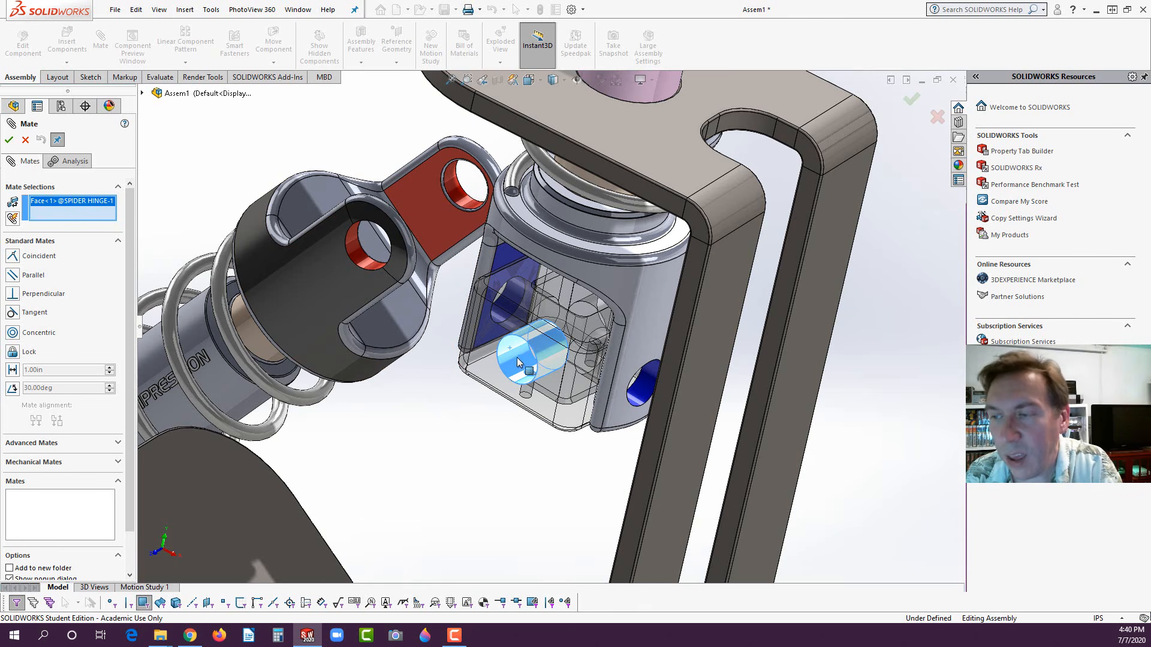
left_click(355, 252)
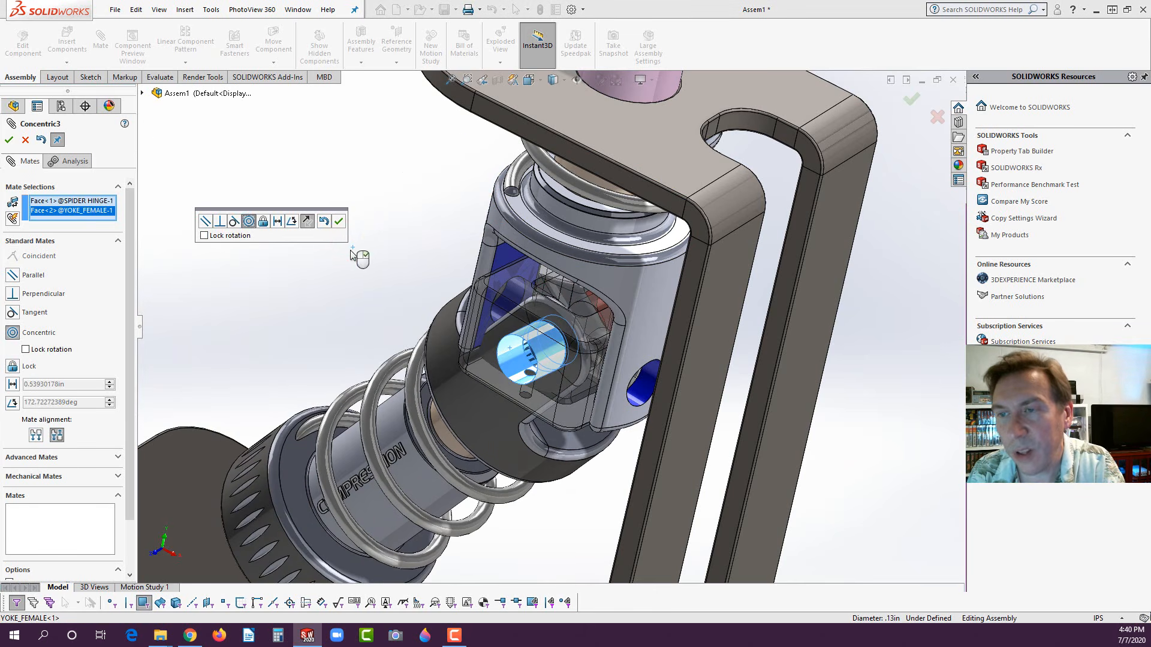
left_click(340, 223)
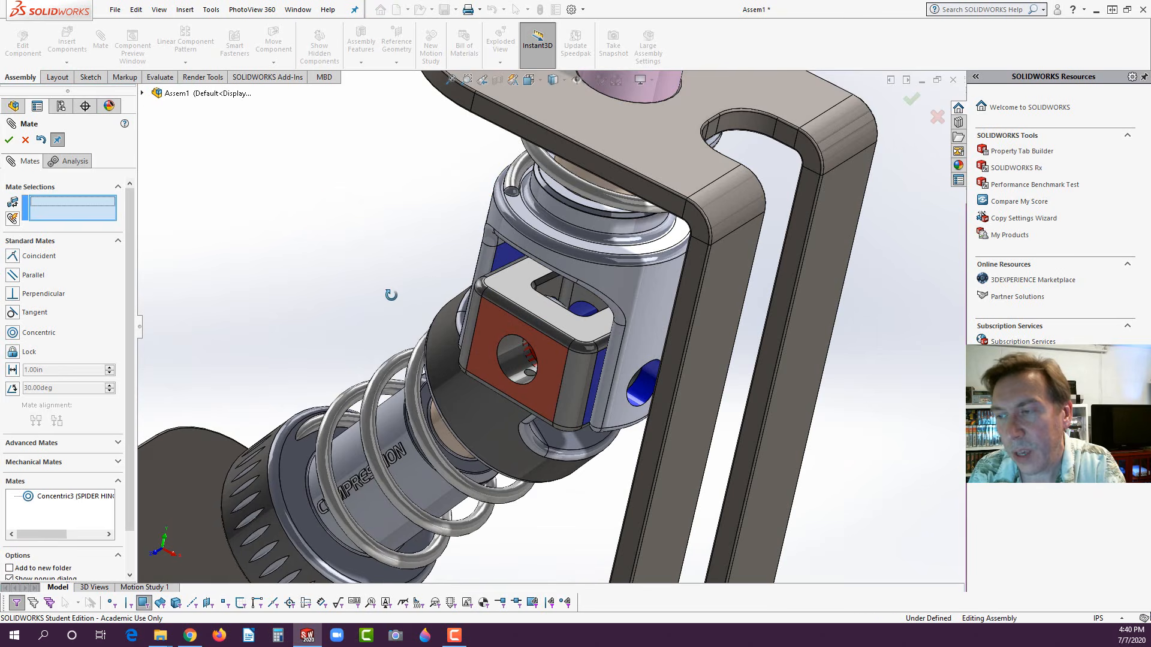
- Add a coincident mate between the inner red face of YOKE_FEMALE's arm and the facing red face of the spider hinge
middle_click_drag(370, 301, 514, 226)
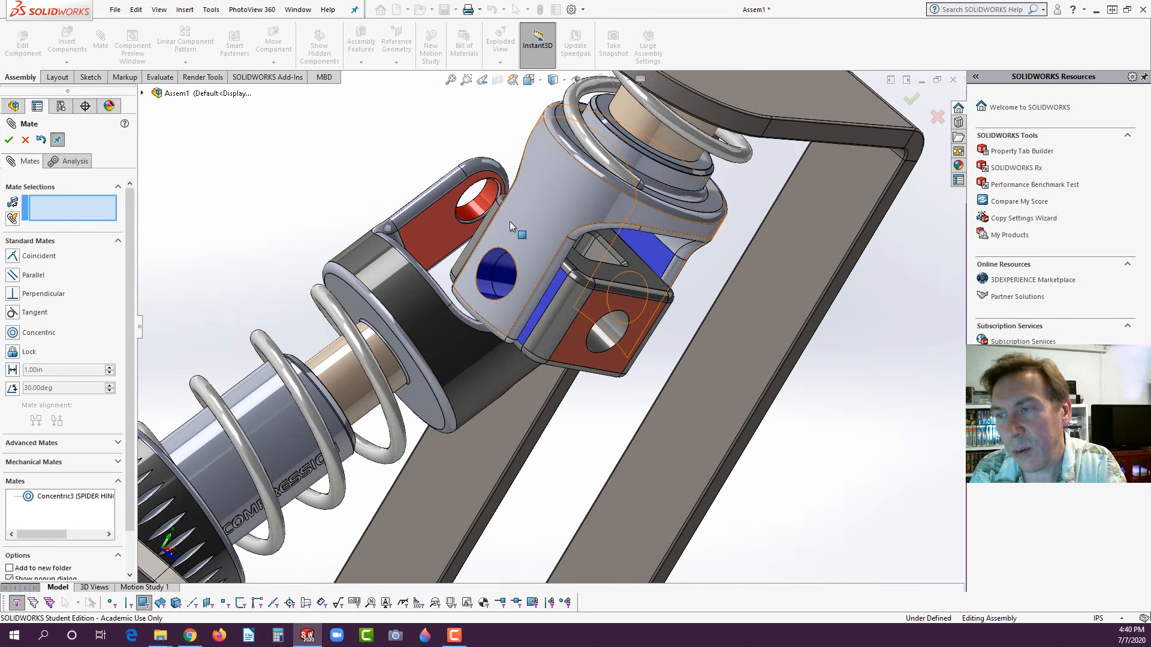
scroll(488, 197, "down", 3)
scroll(451, 225, "down", 2)
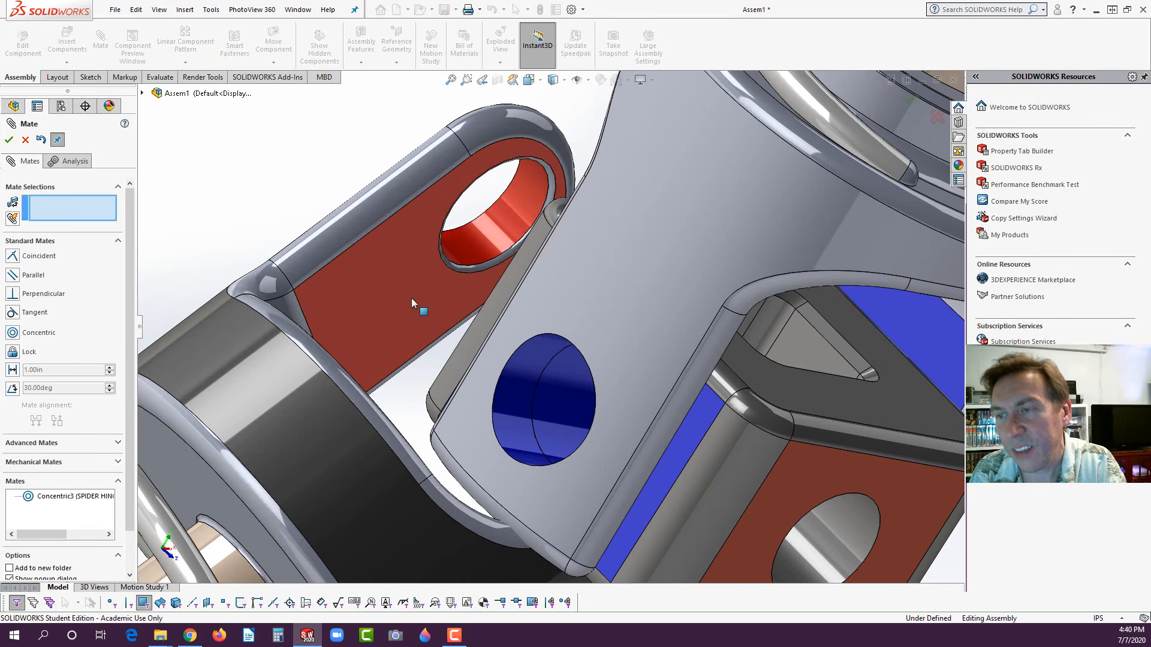
left_click(402, 264)
middle_click_drag(405, 268, 490, 360)
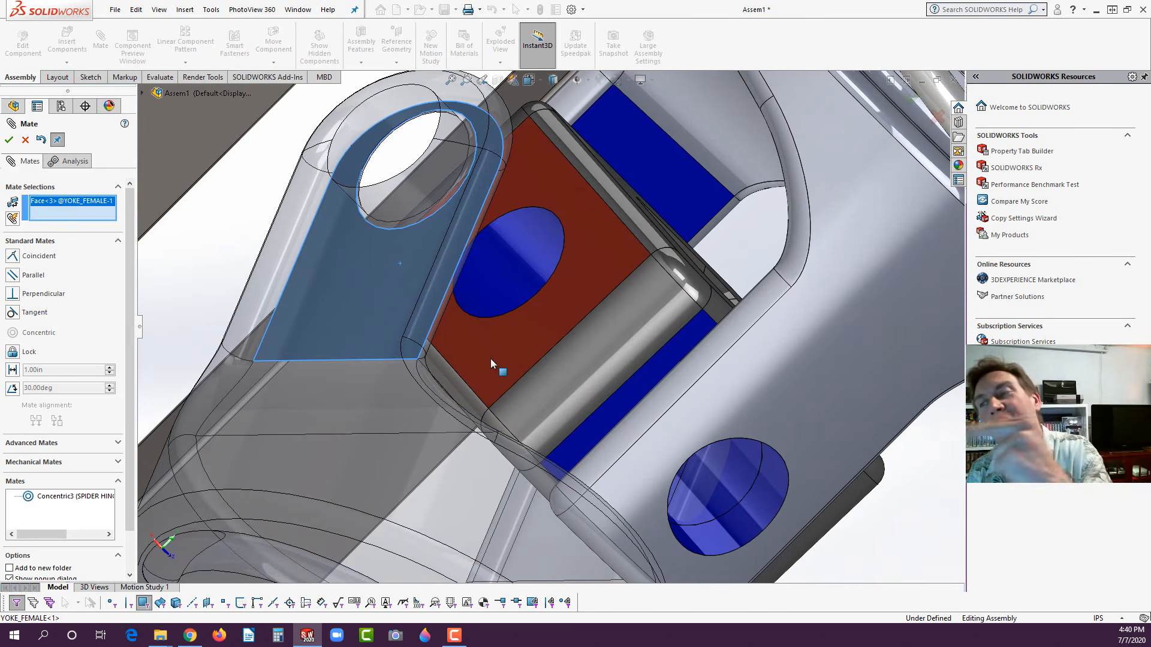
middle_click_drag(633, 352, 521, 311)
scroll(414, 411, "up", 3)
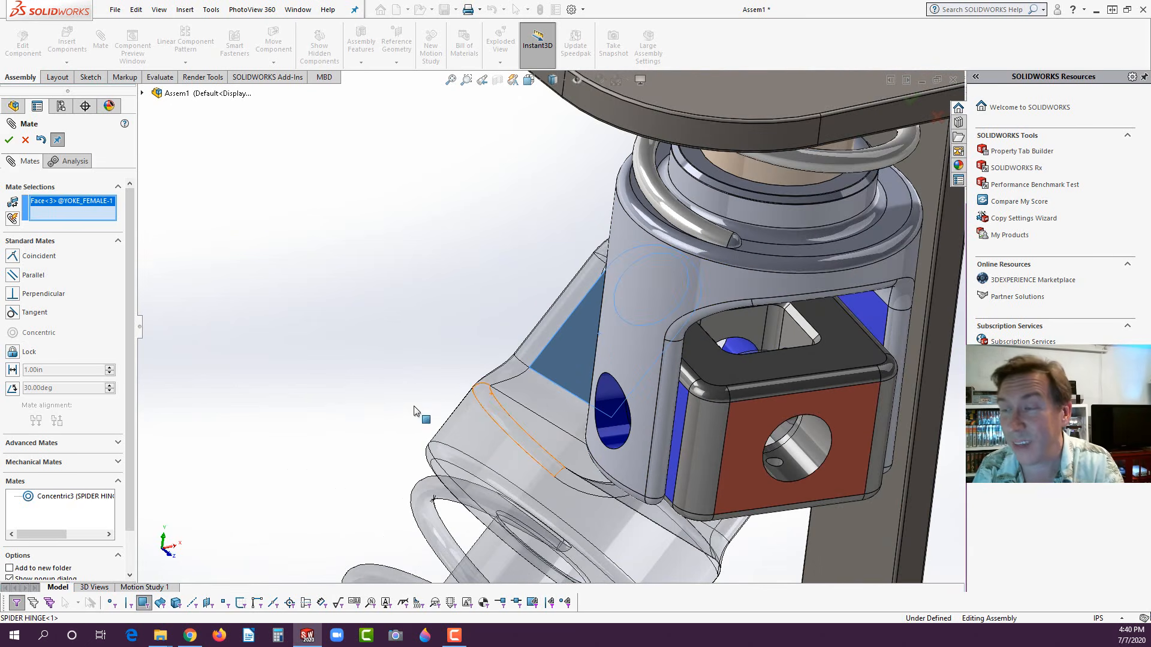
middle_click_drag(414, 412, 647, 285)
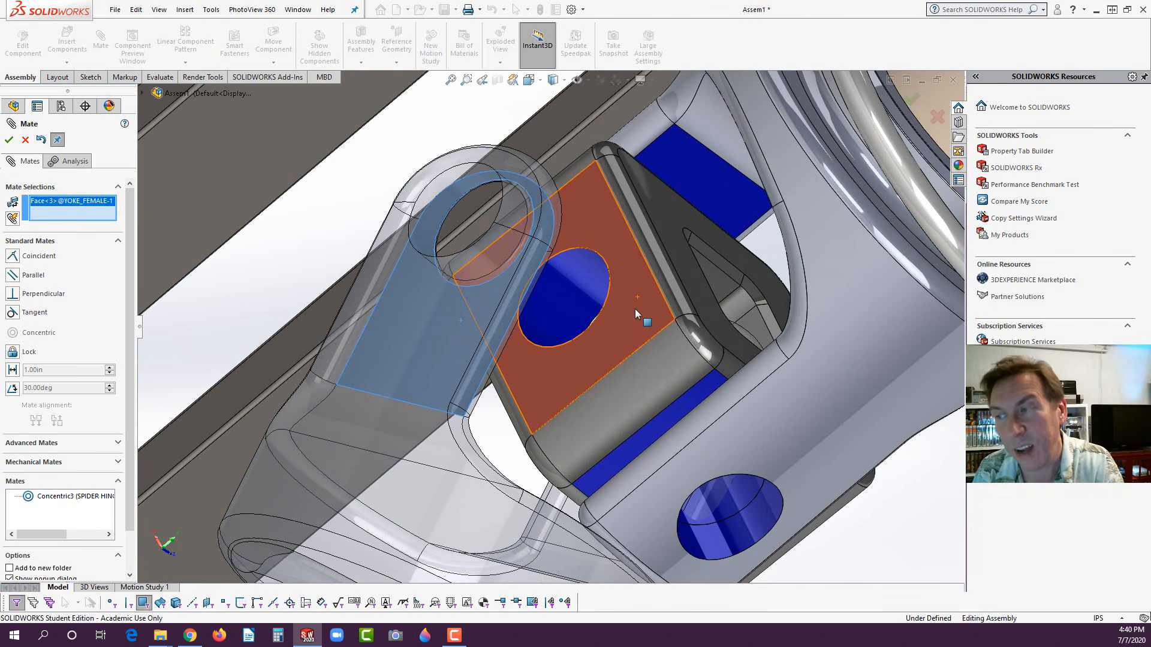
left_click(635, 309)
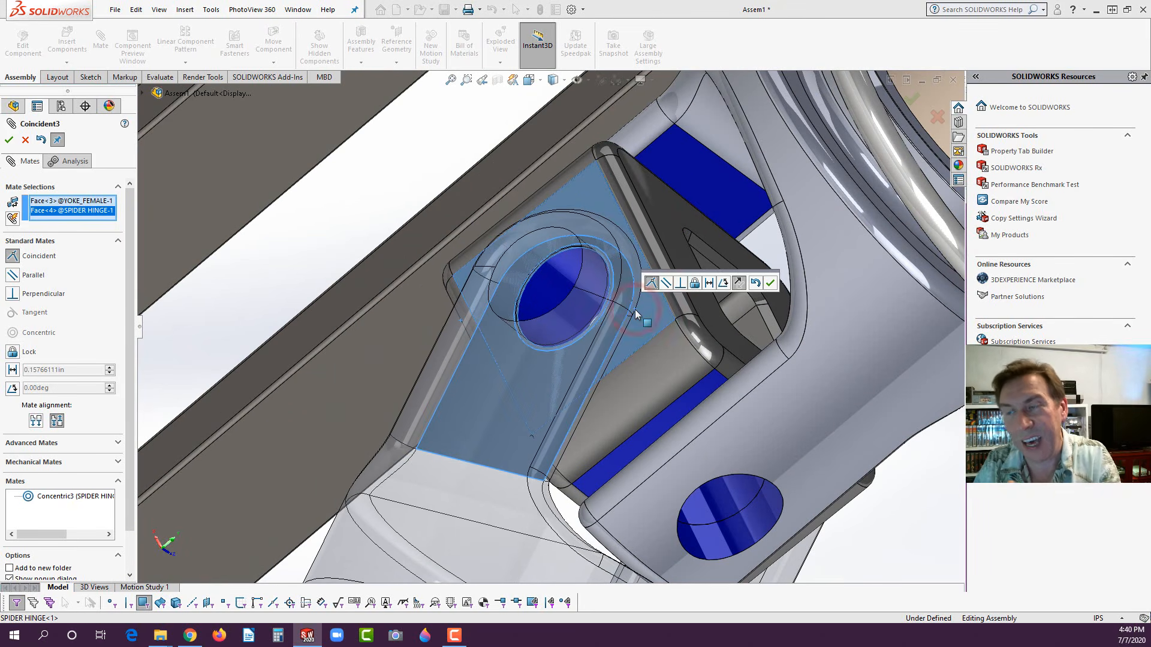
left_click(768, 284)
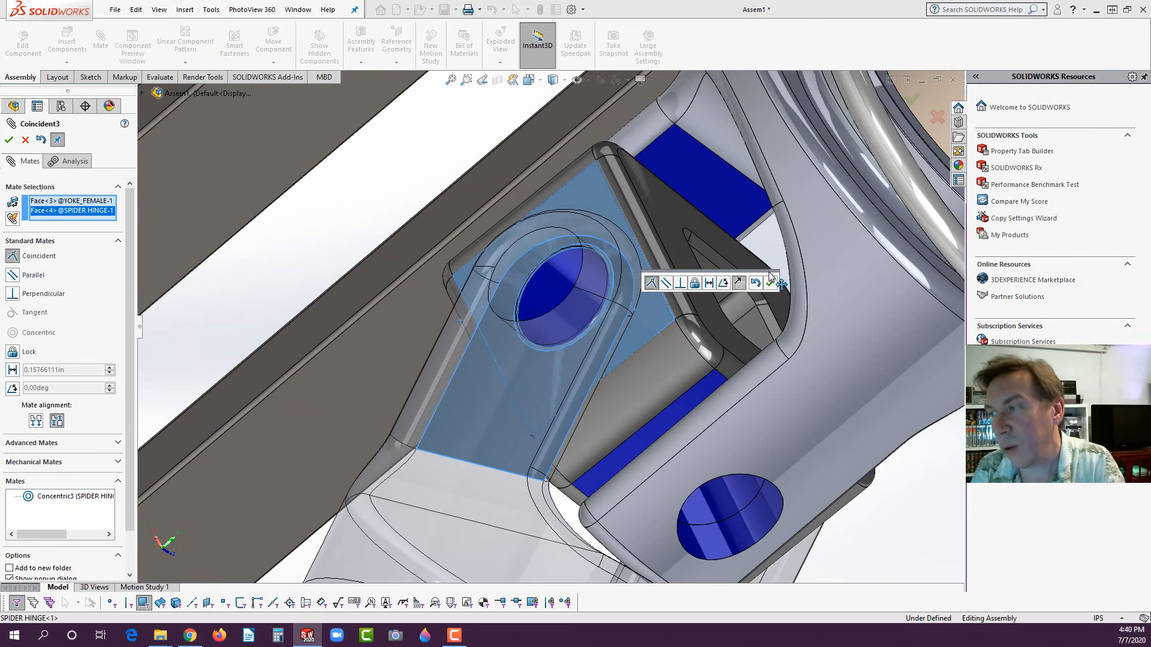
- Swing YOKE_FEMALE up about the spider hinge so its knurled end clears the bracket's angled lower flange
scroll(574, 431, "up", 8)
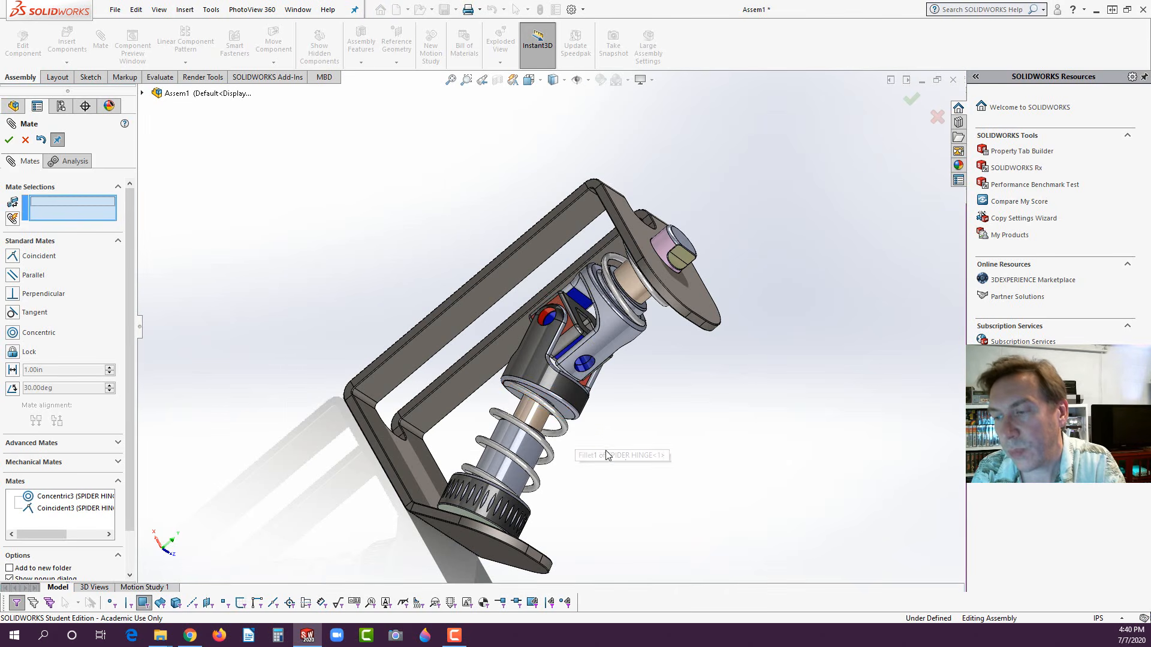
middle_click_drag(620, 462, 511, 340)
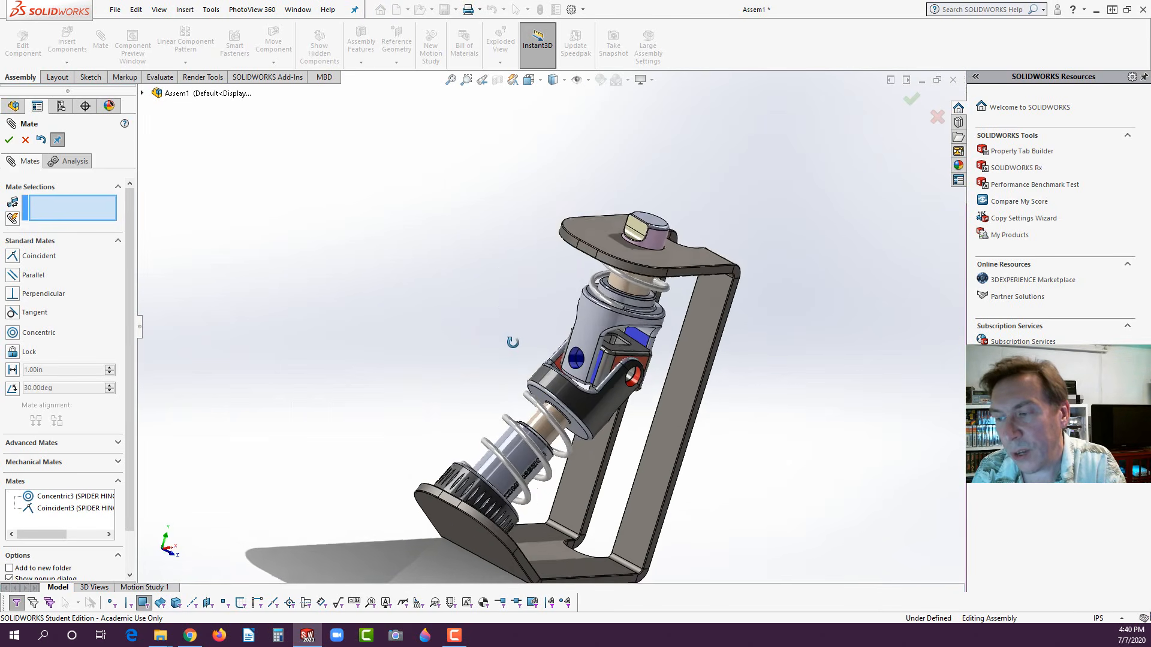
scroll(580, 443, "down", 6)
scroll(580, 442, "up", 2)
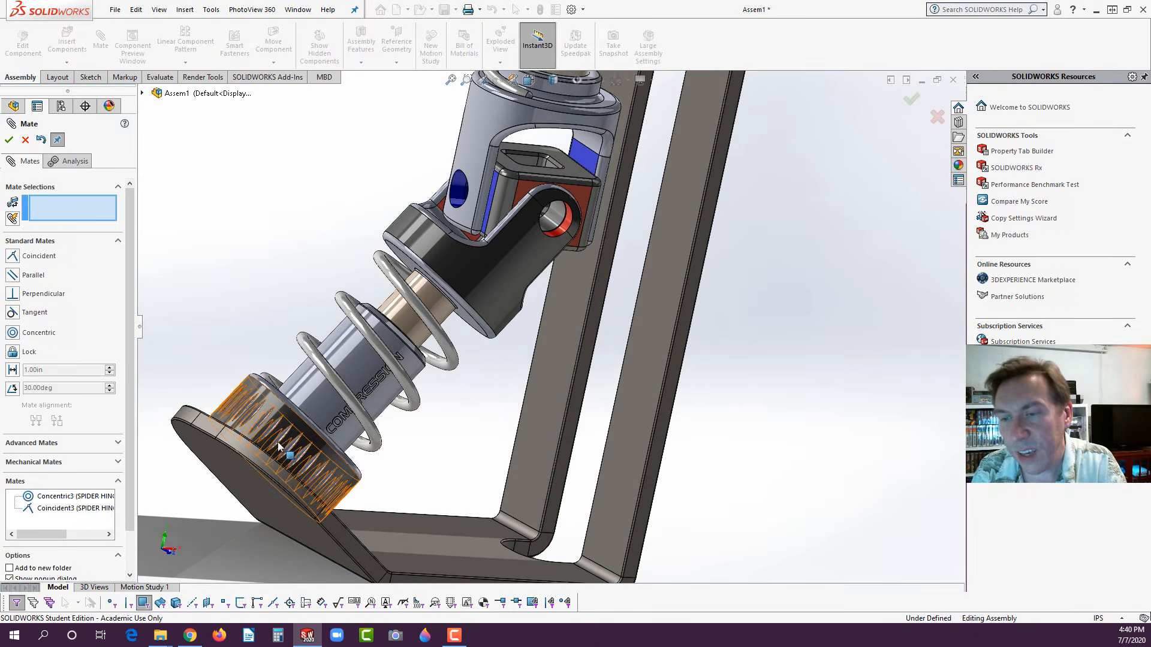
left_click_drag(299, 443, 300, 360)
scroll(235, 538, "up", 4)
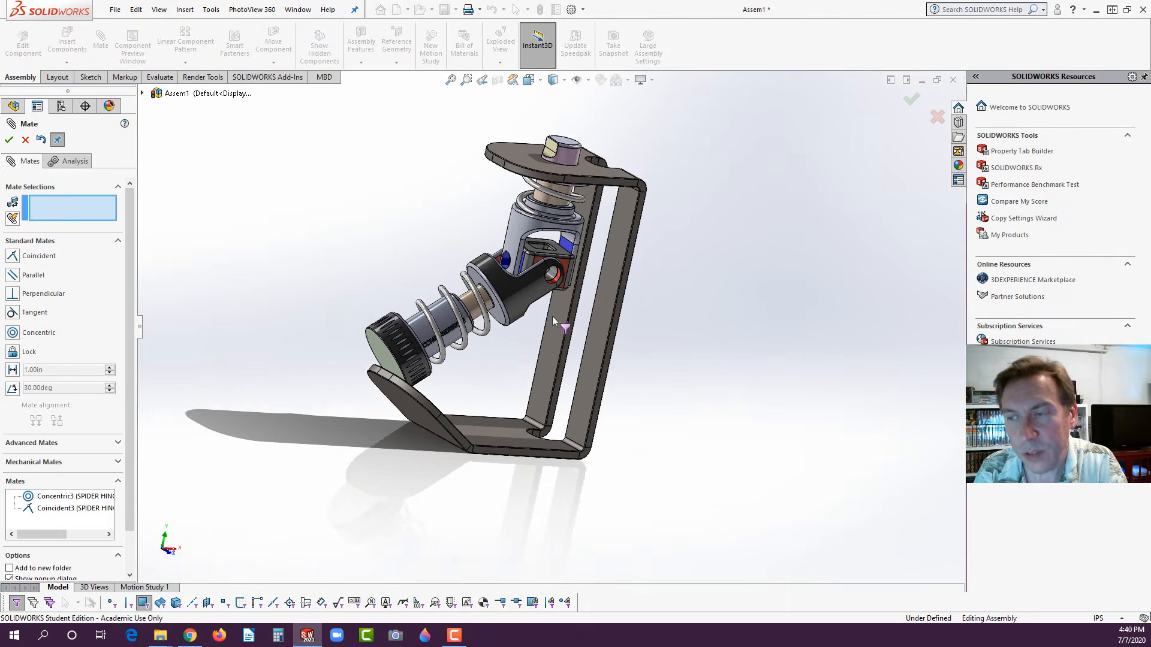
scroll(552, 315, "down", 2)
middle_click_drag(492, 343, 507, 366)
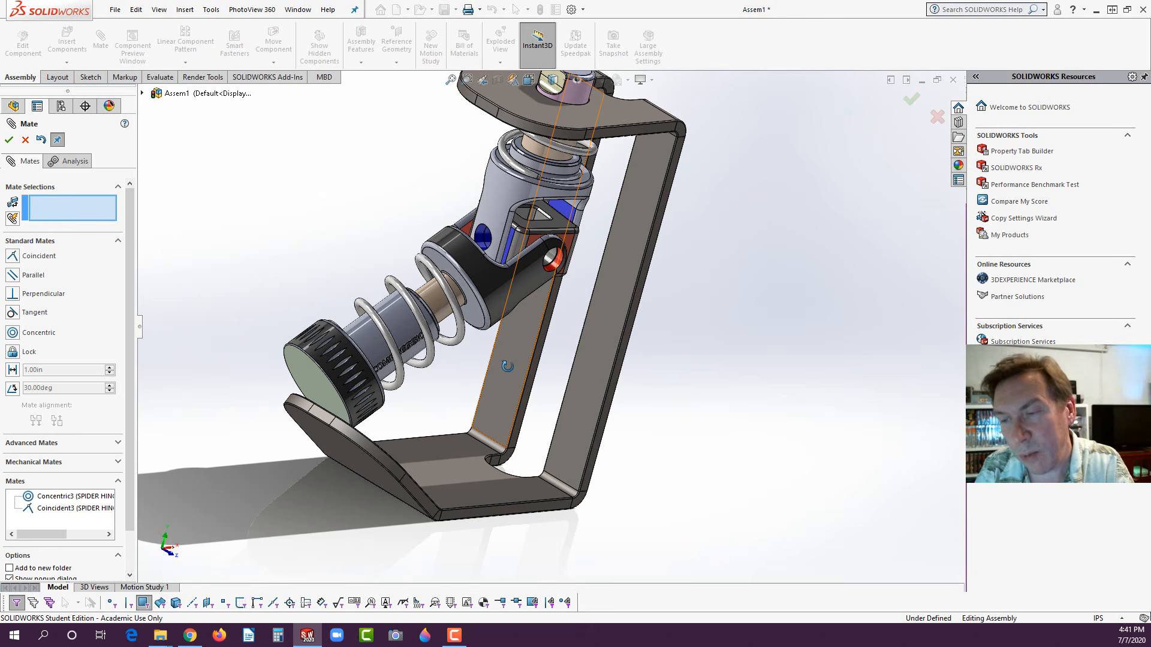
- Add a parallel mate between YOKE_FEMALE's flat end face and the upper face of the bracket's angled lower flange
left_click(311, 384)
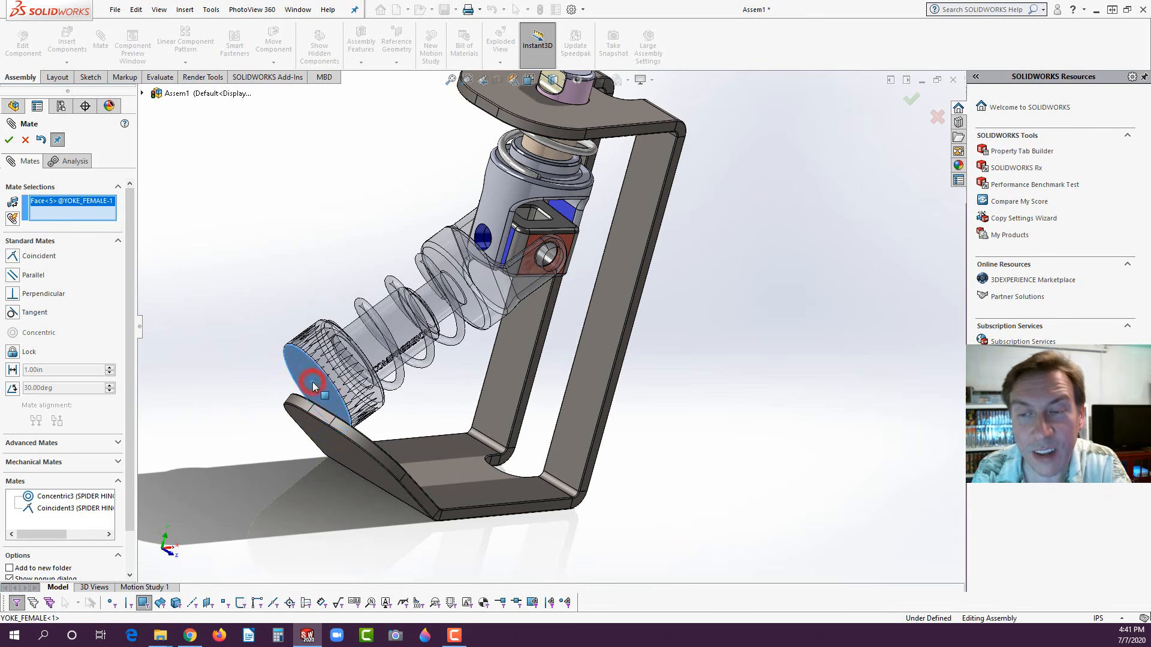
middle_click_drag(462, 385, 395, 444)
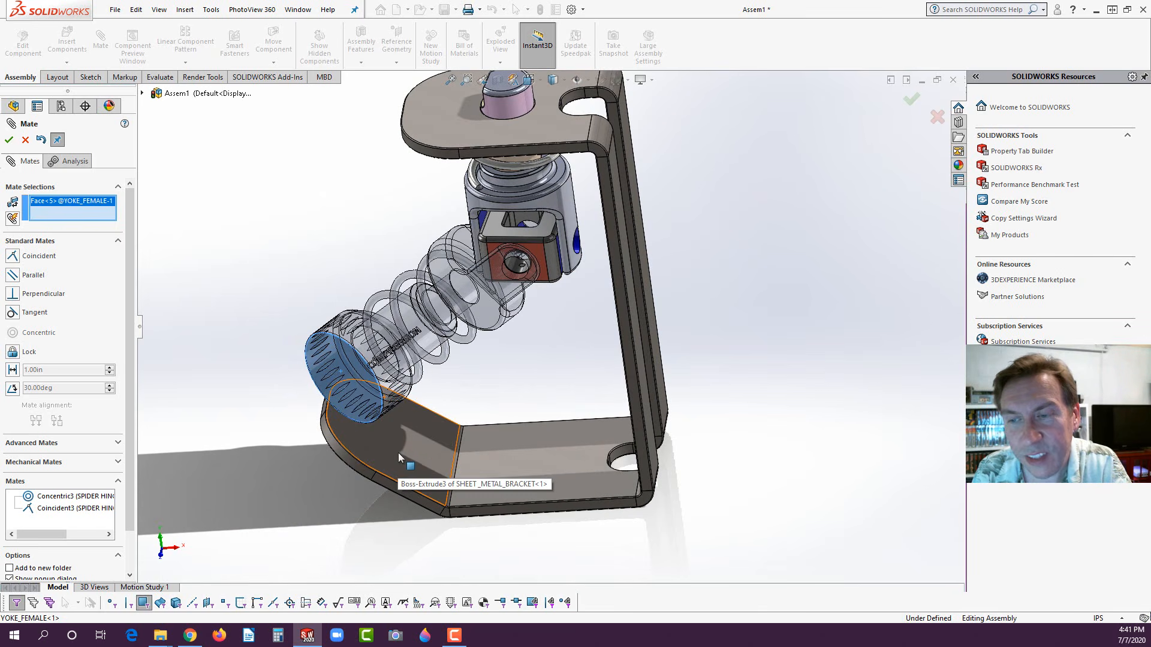
left_click(398, 454)
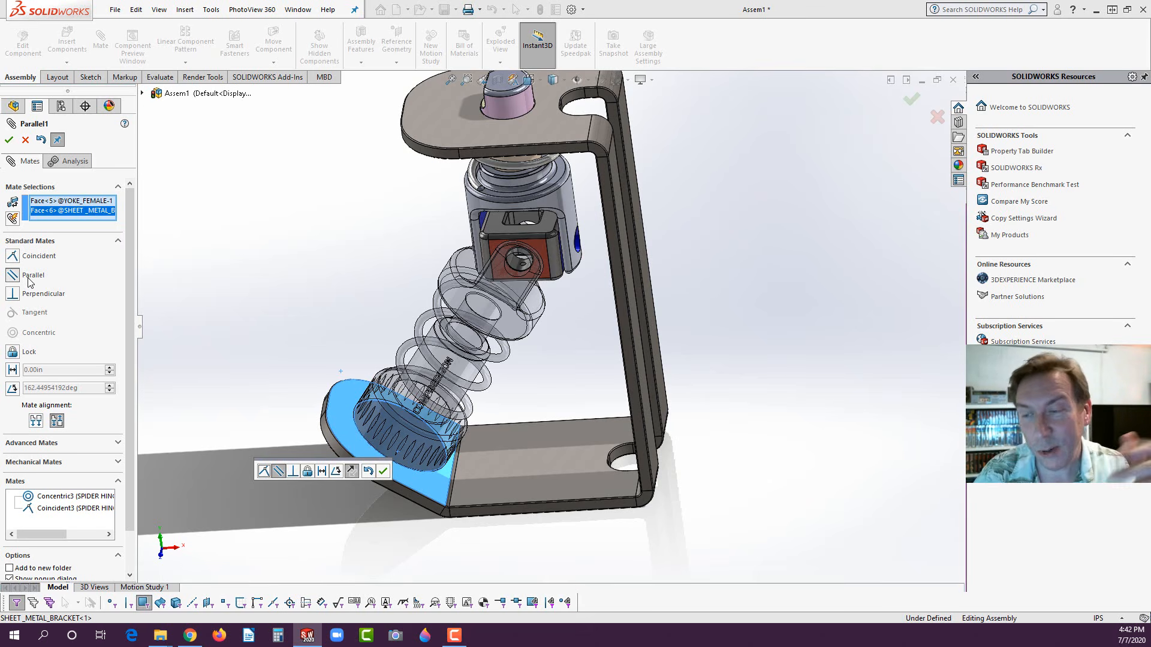
left_click(28, 277)
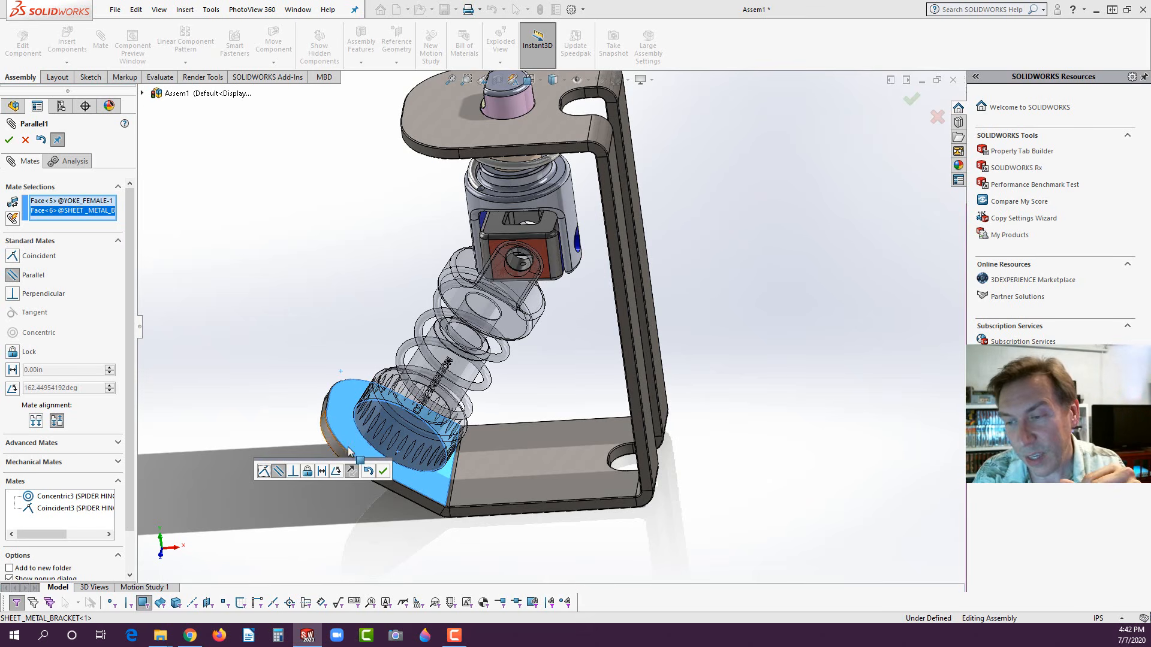
left_click(383, 471)
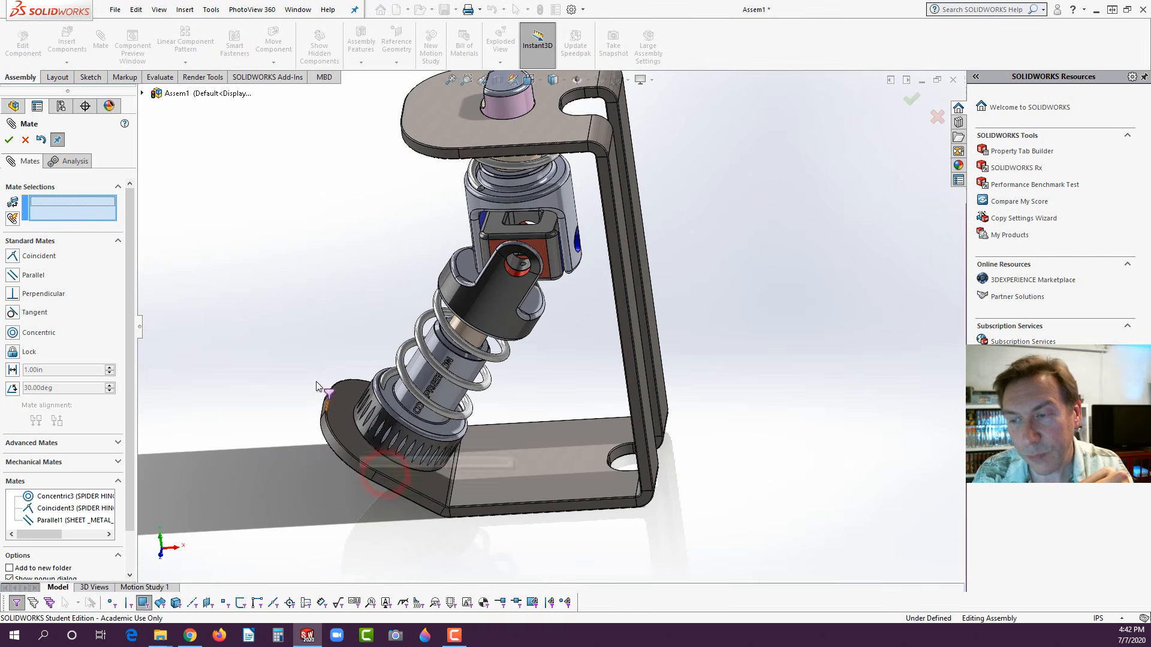
- Finish mating, show the assembly in isometric view, and try to turn YOKE_MALE by the flat on its shaft end
middle_click_drag(381, 390, 465, 397)
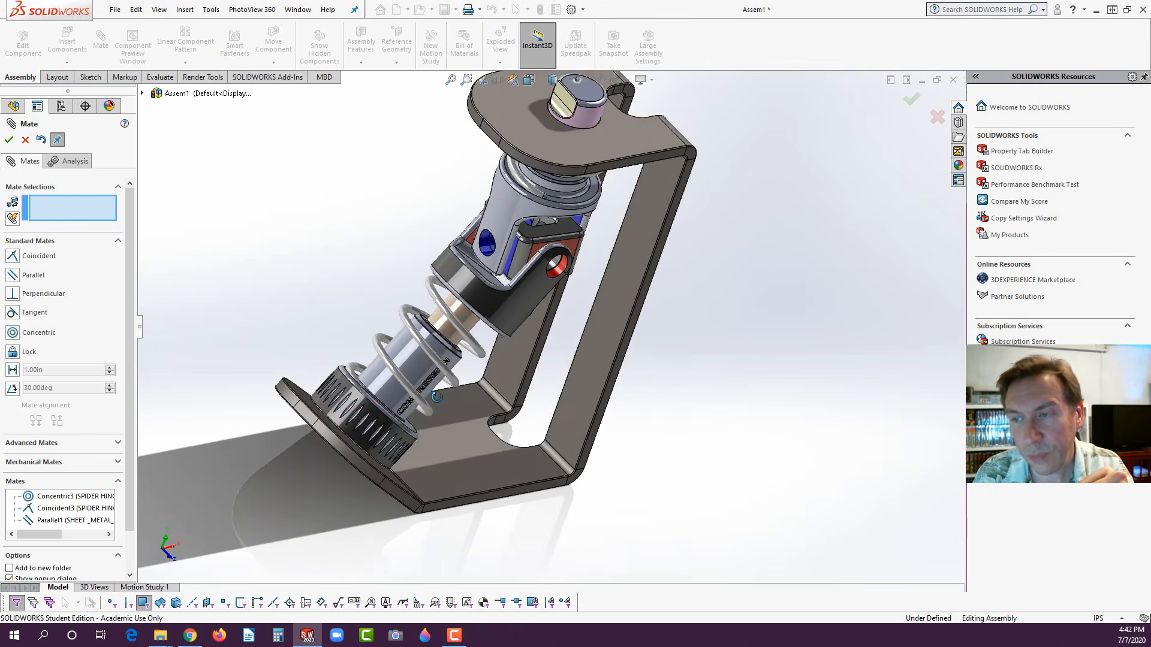
scroll(465, 397, "up", 1)
left_click(9, 141)
left_click(277, 237)
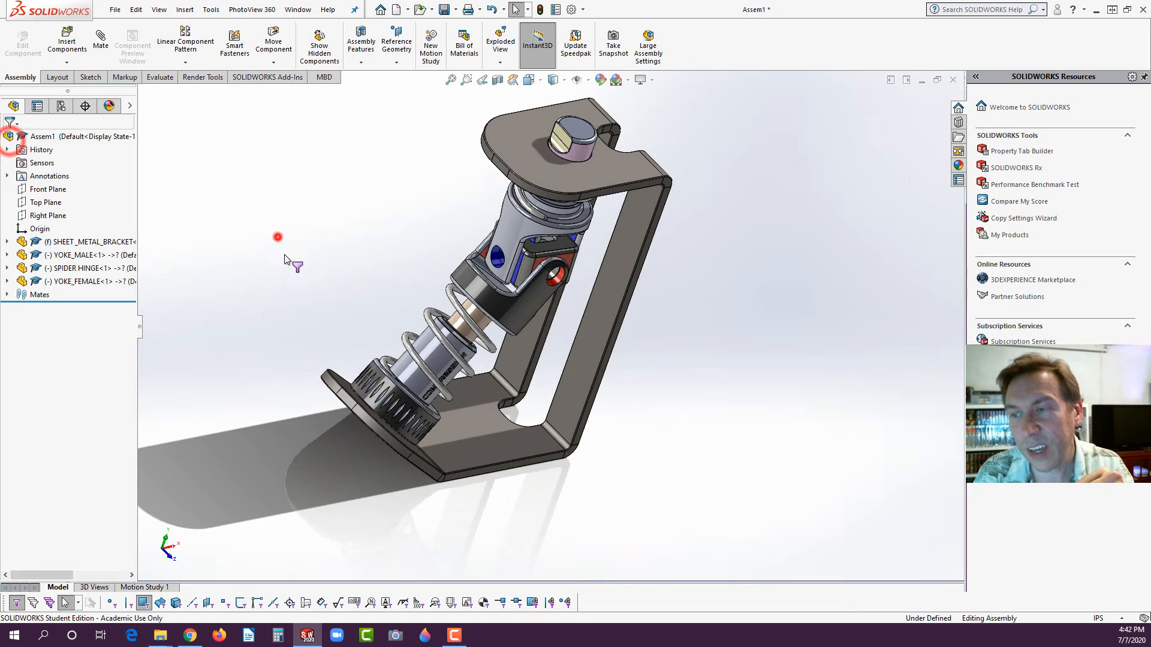
scroll(444, 362, "up", 2)
scroll(580, 279, "down", 2)
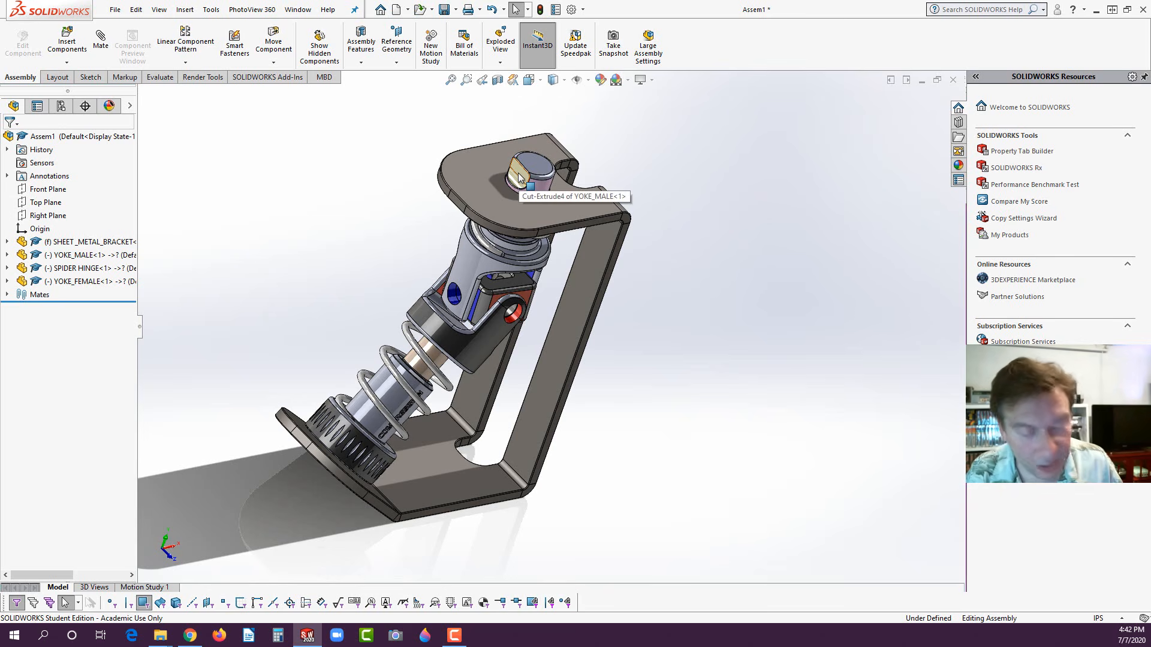
key("space")
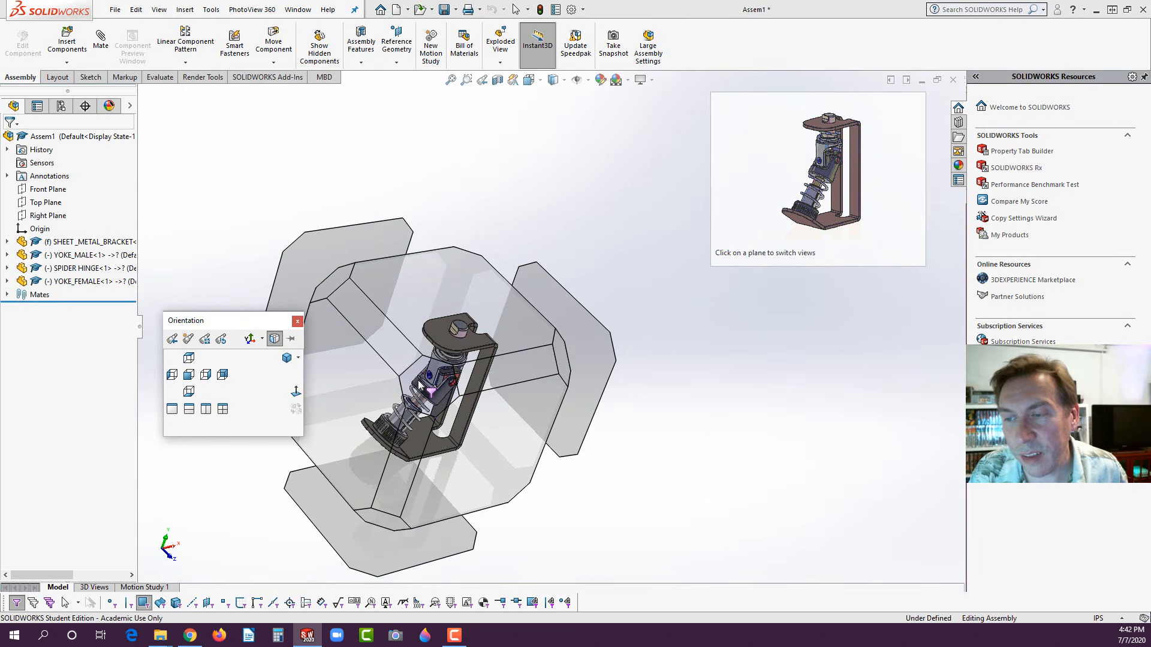
left_click(419, 382)
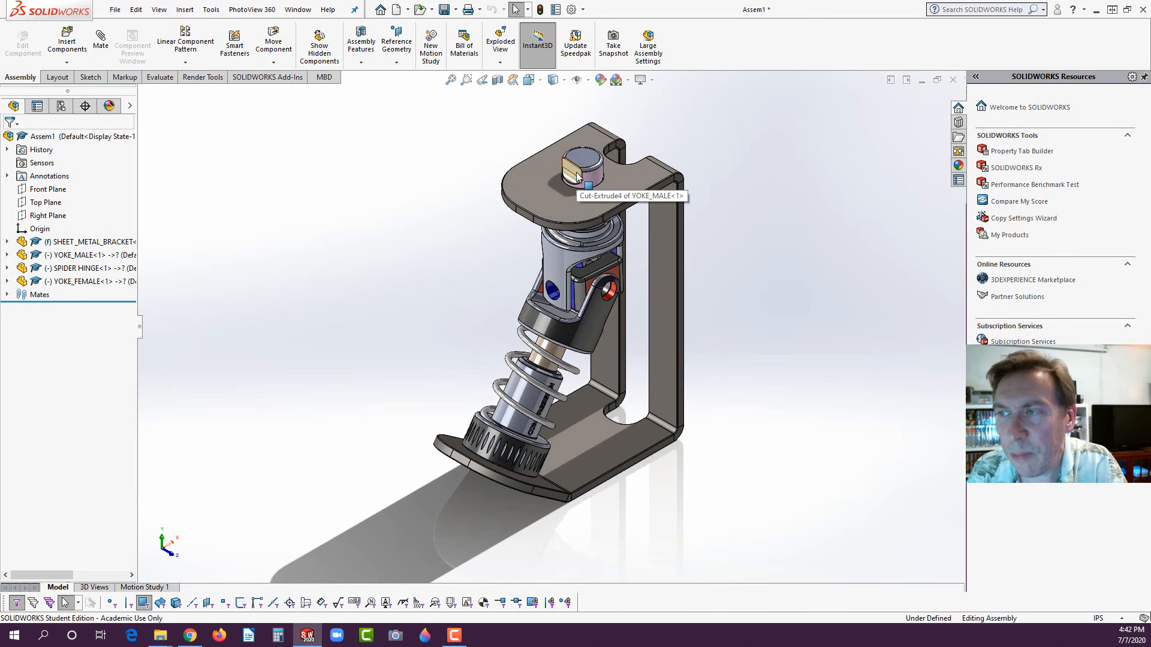
left_click_drag(574, 171, 567, 202)
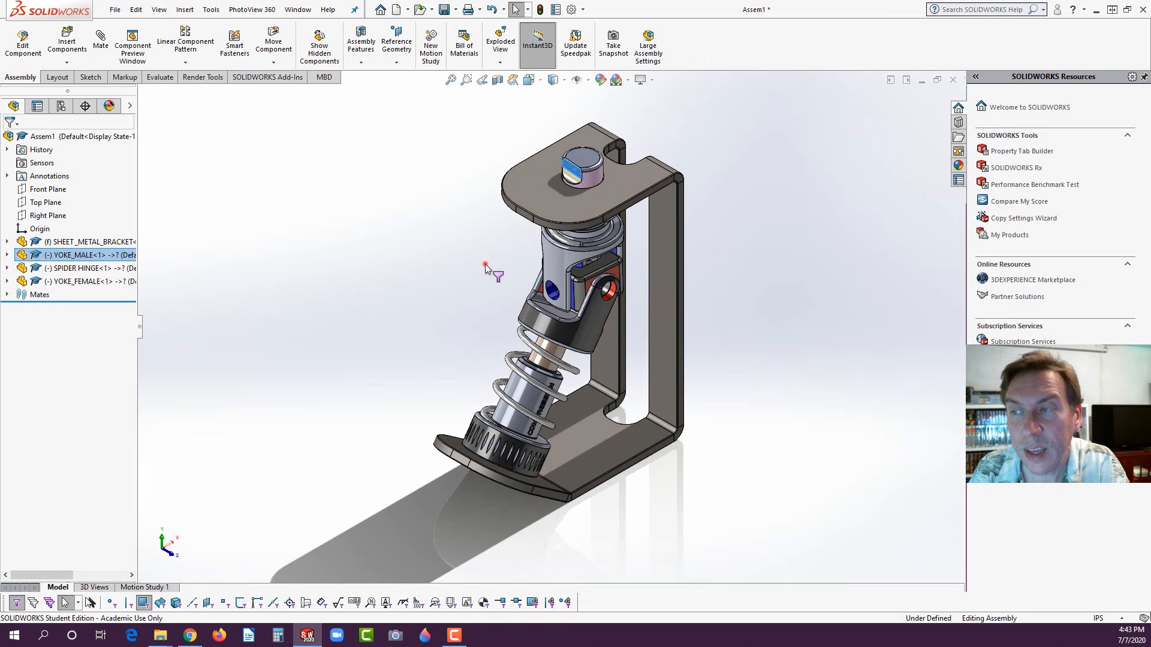
left_click(485, 264)
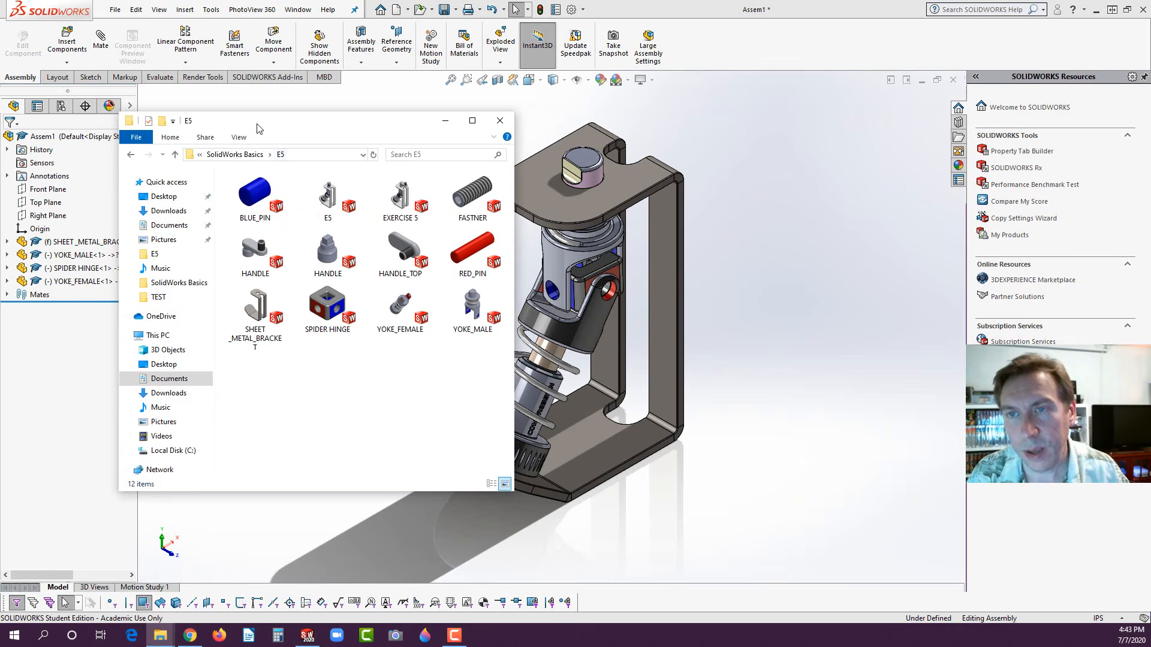
- Place the E5 folder window in File Explorer beside the model so the red hole in YOKE_FEMALE's arm stays in view
left_click_drag(259, 128, 377, 116)
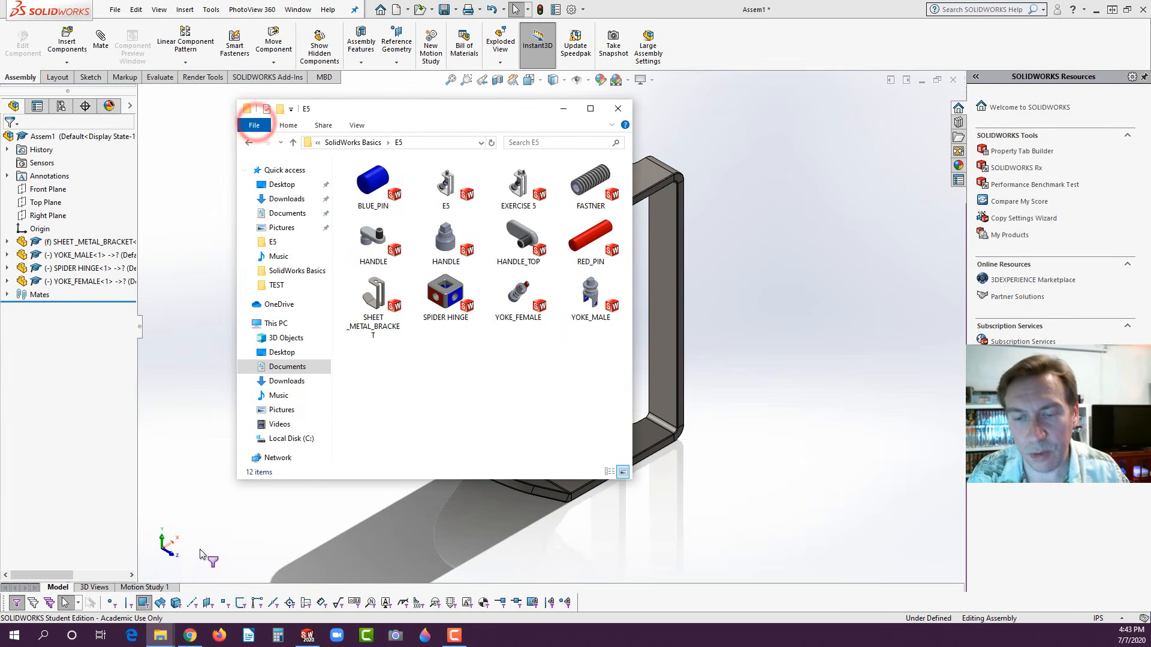
mouse_move(159, 638)
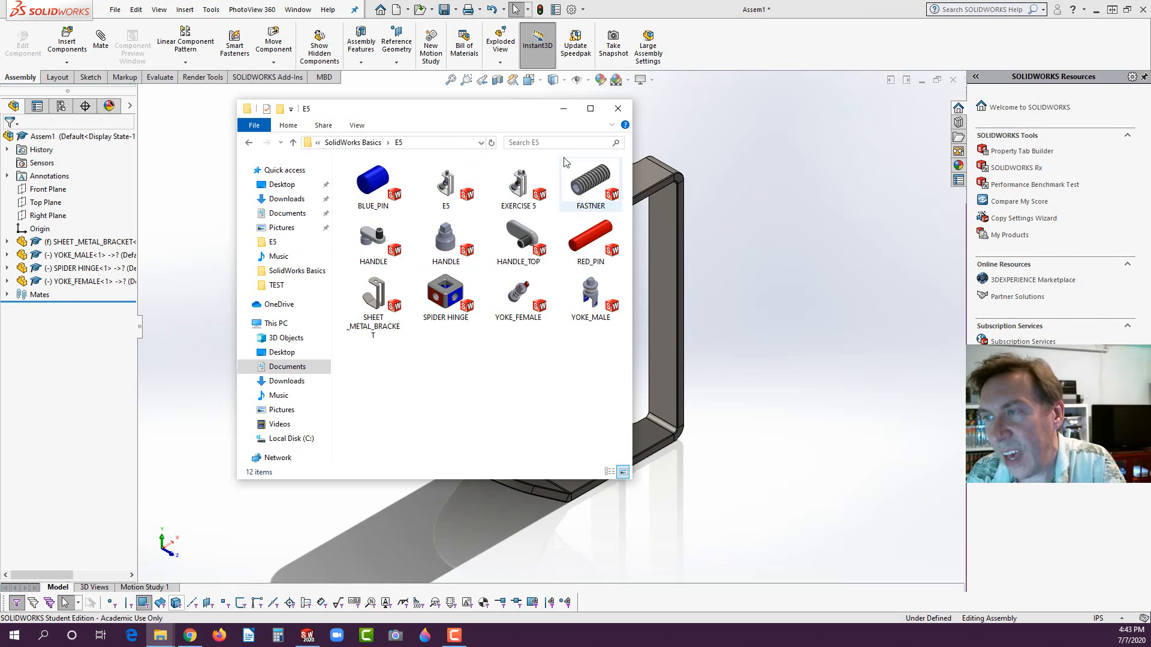
left_click_drag(535, 109, 357, 157)
scroll(548, 270, "down", 4)
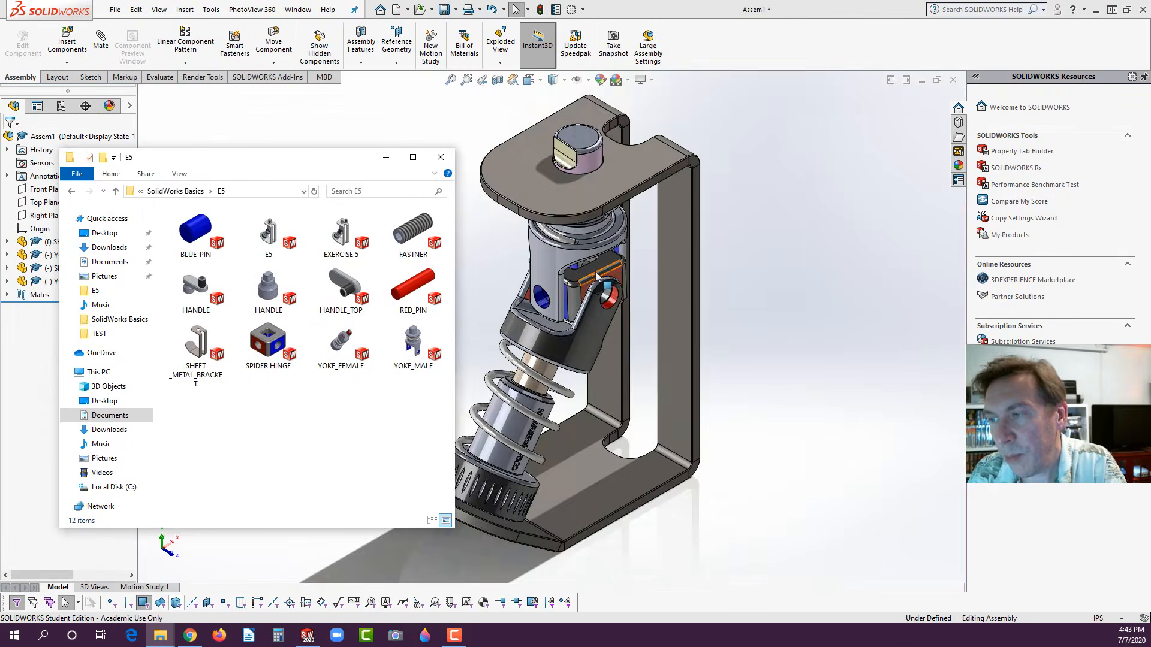
scroll(542, 324, "down", 2)
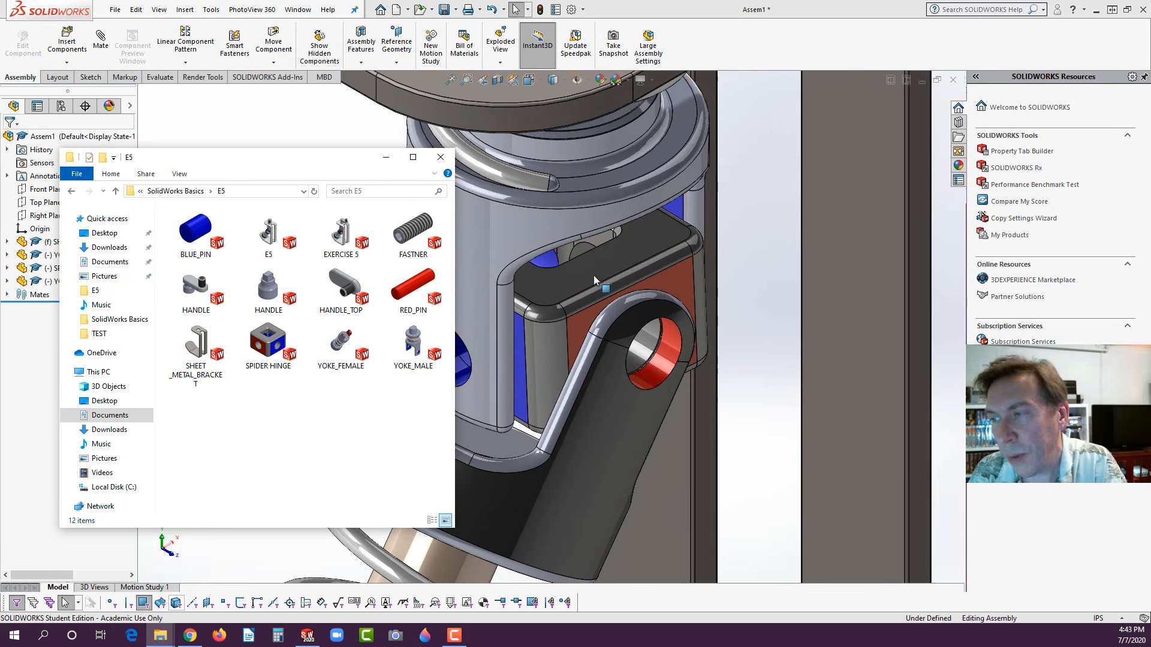
- Open the RED_PIN part from the E5 folder with SOLIDWORKS Launcher
double_click(406, 297)
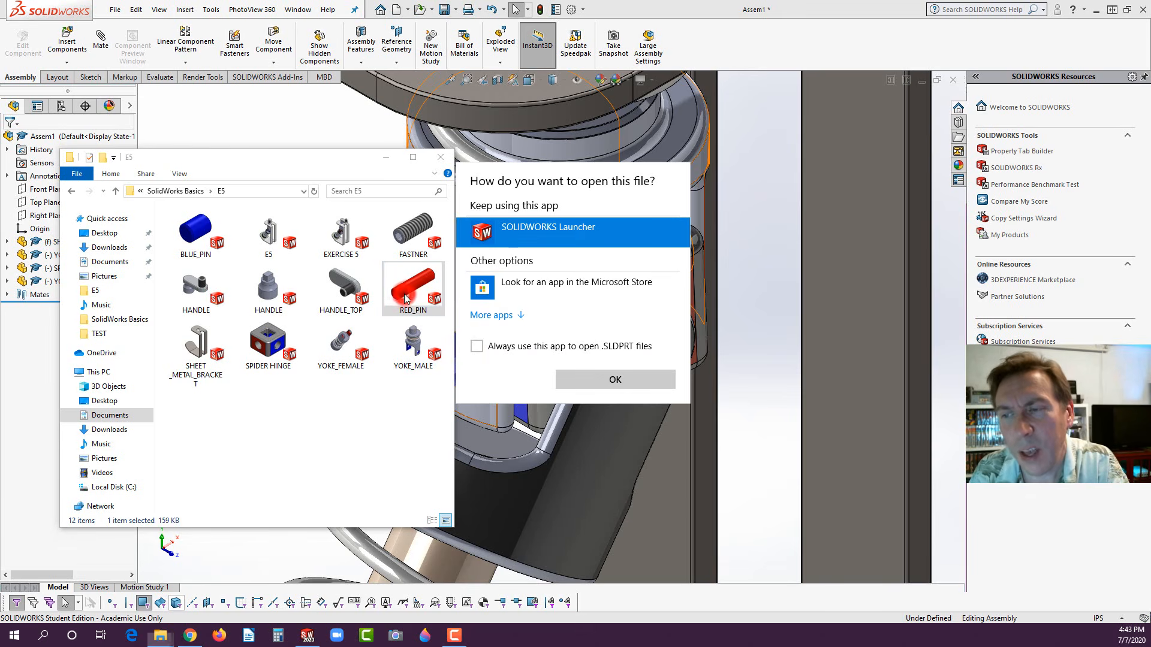
left_click(524, 232)
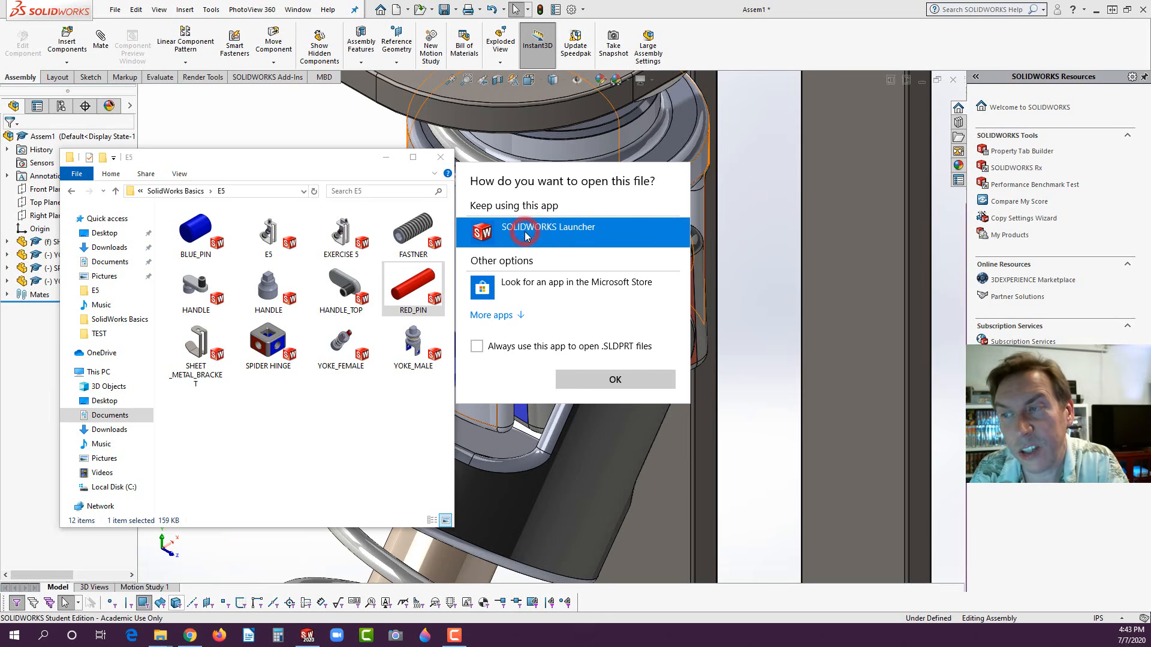
left_click(601, 381)
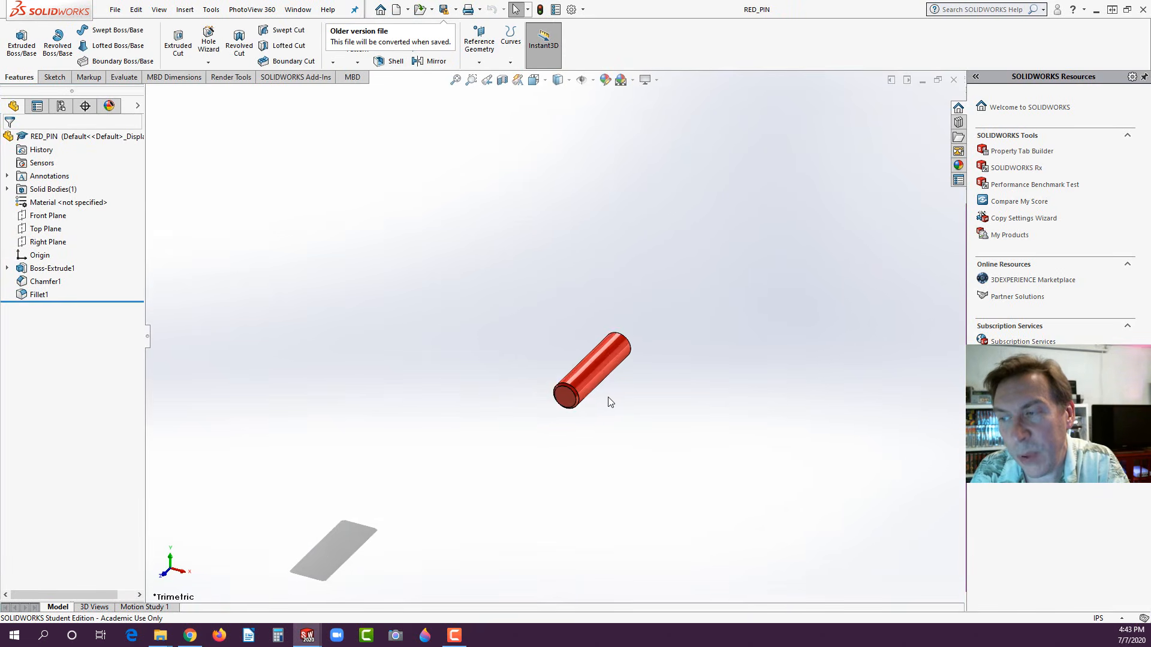
scroll(592, 329, "down", 5)
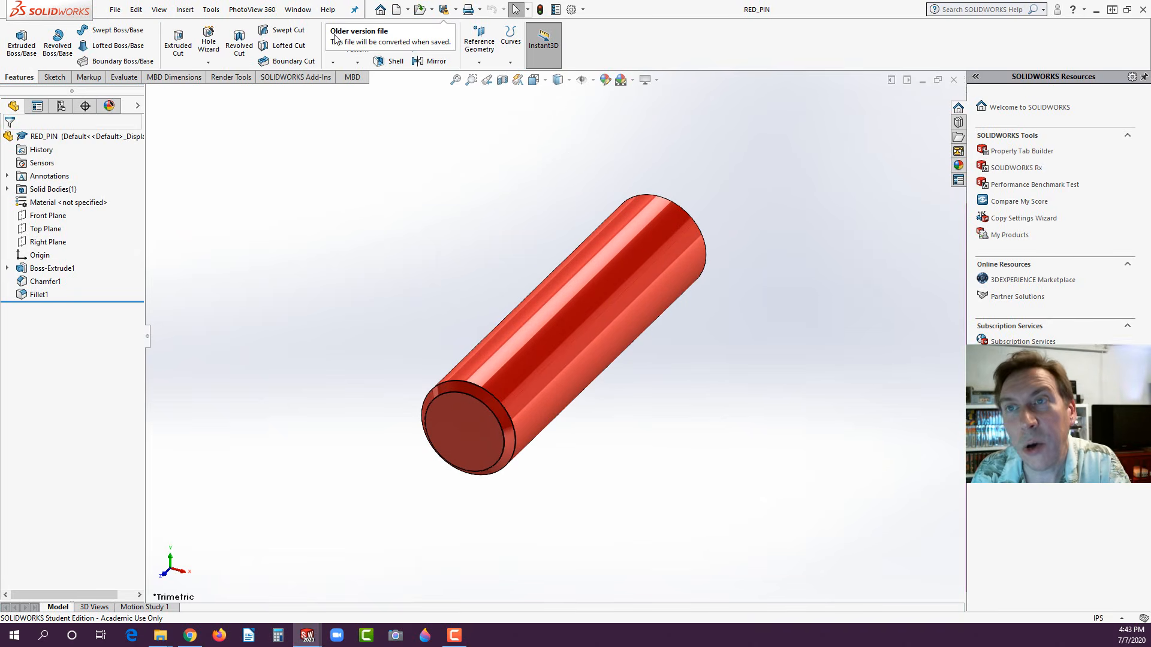
- Tile the RED_PIN and assembly windows vertically and insert RED_PIN into the assembly with a concentric mate to the red hole in YOKE_FEMALE's arm
left_click(306, 12)
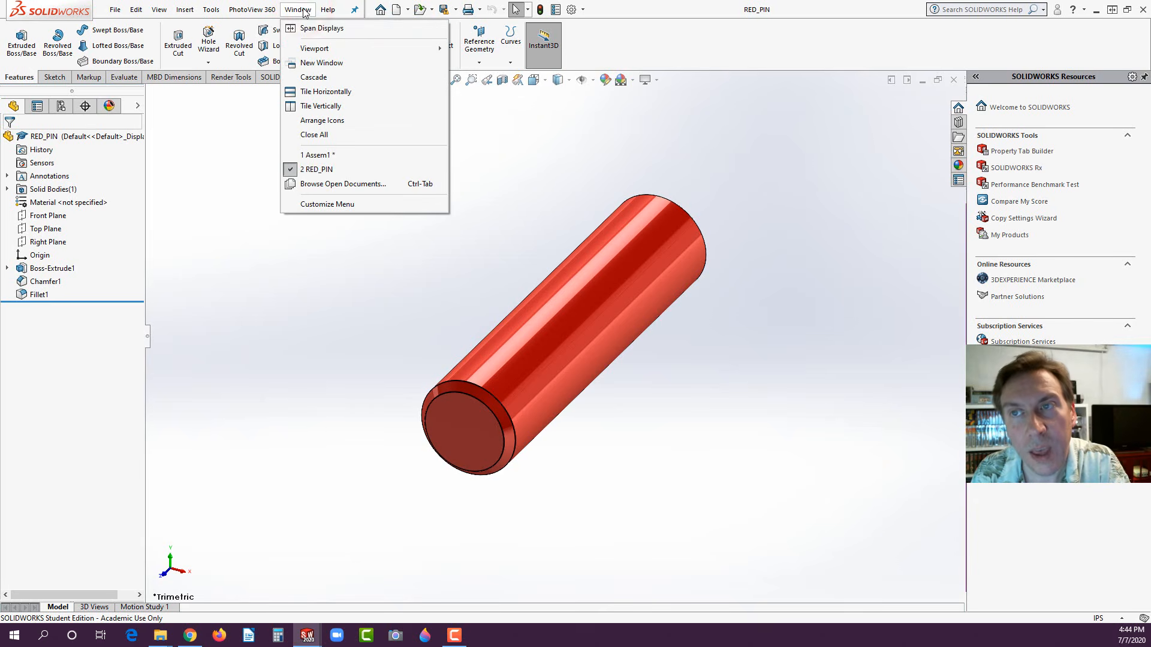
left_click(317, 106)
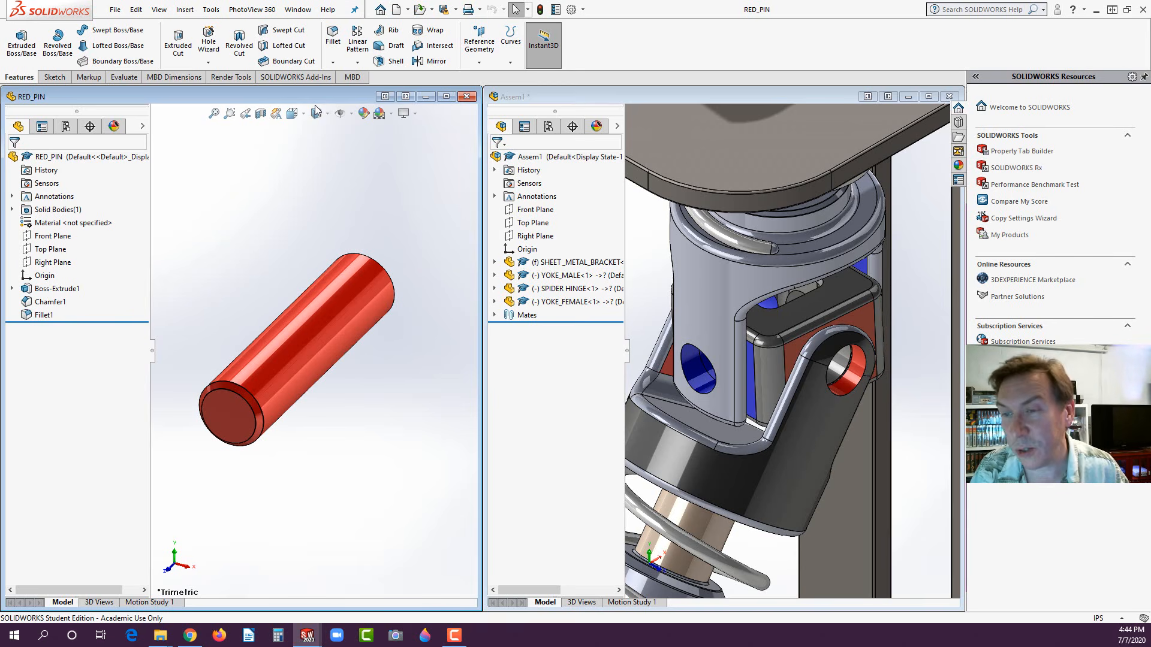
scroll(839, 372, "down", 5)
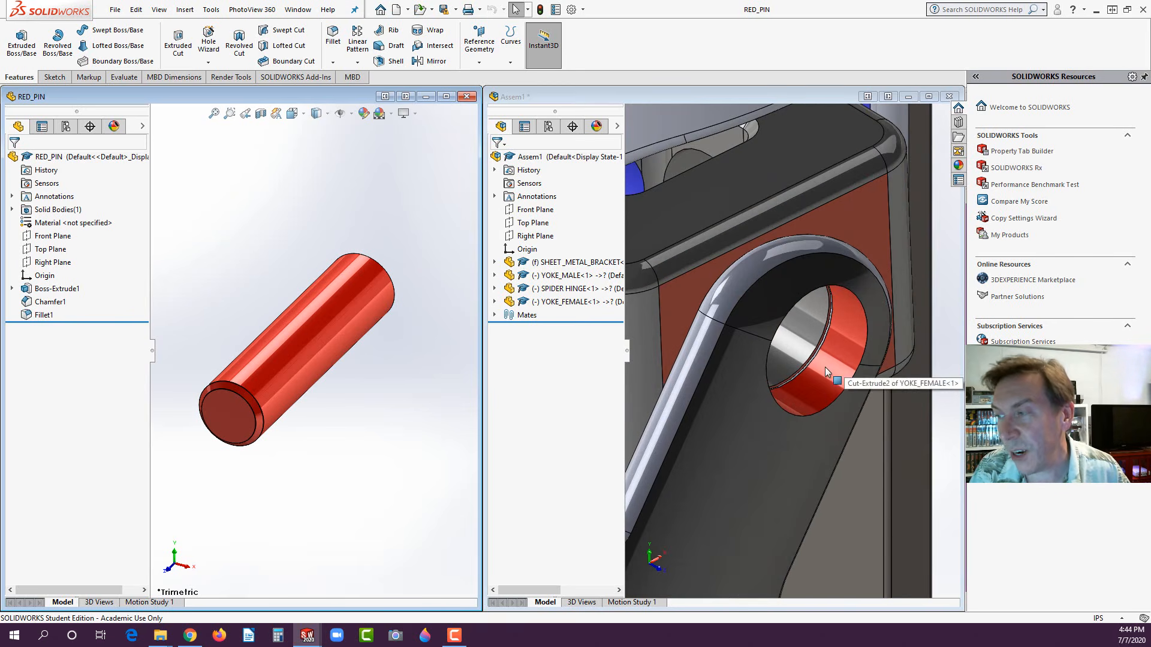
left_click(296, 342)
left_click_drag(643, 348, 838, 349)
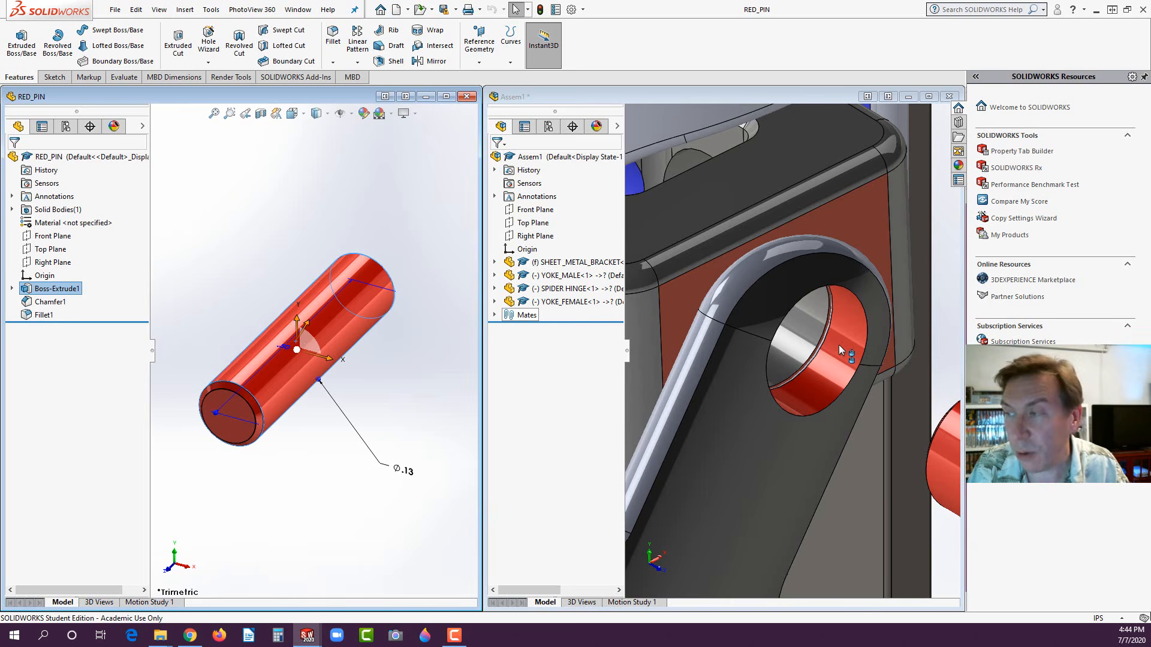
left_click_drag(843, 346, 844, 343)
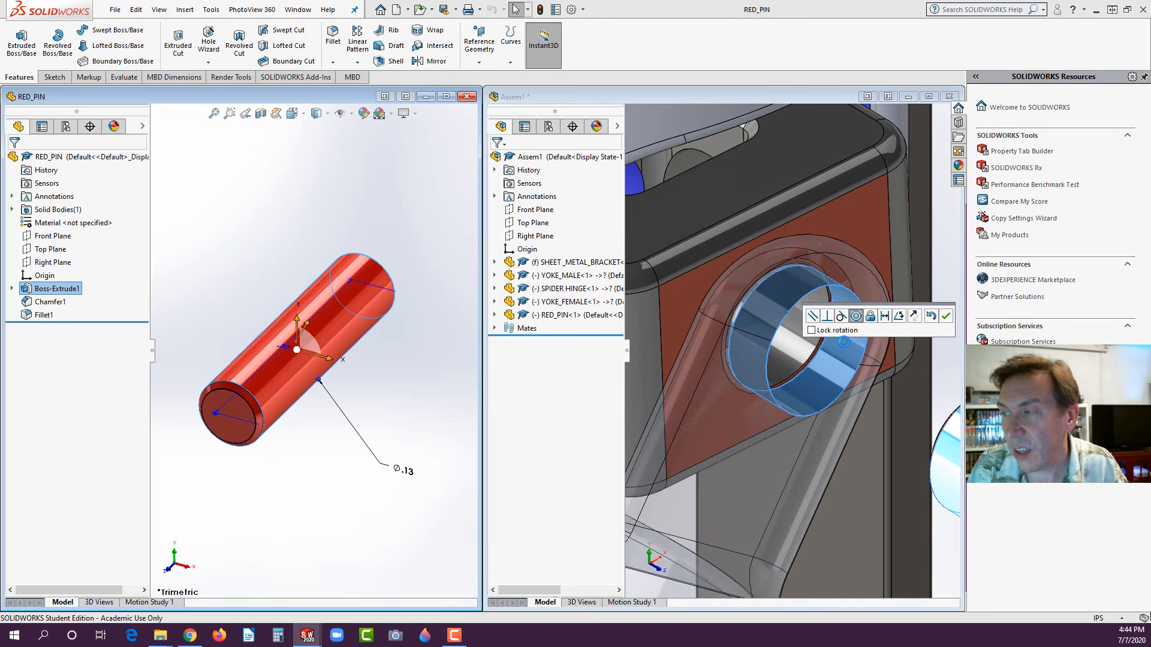
left_click(946, 316)
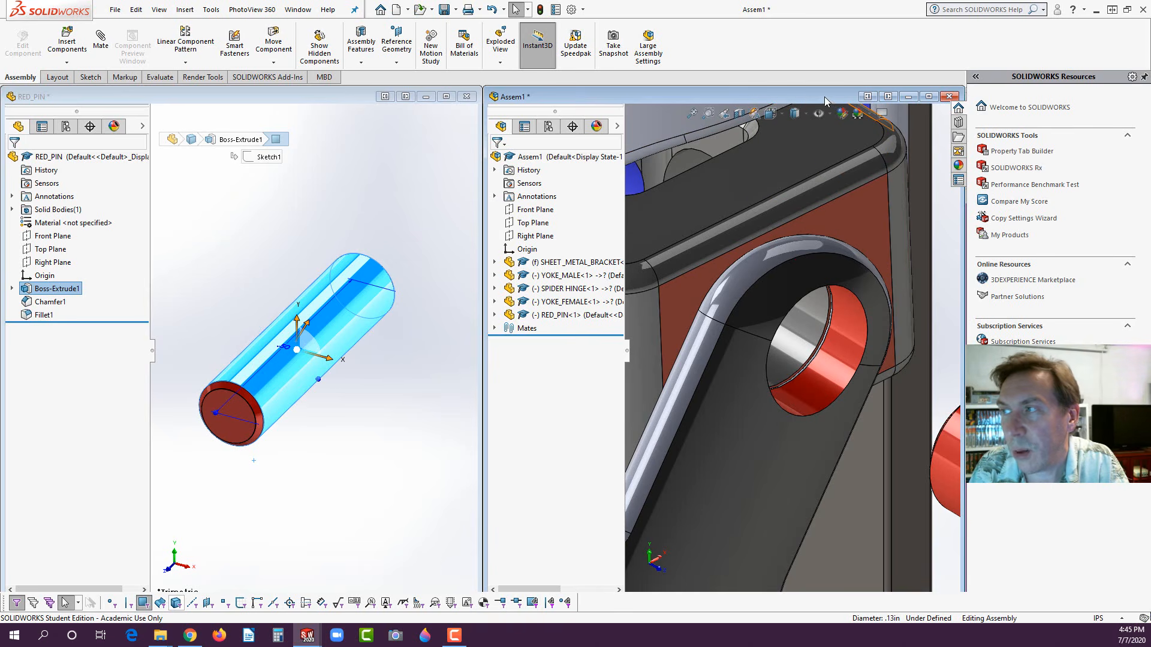
- Maximize the assembly window and slide RED_PIN along its axis into YOKE_FEMALE and the spider hinge, leaving one end protruding from the arm
double_click(739, 97)
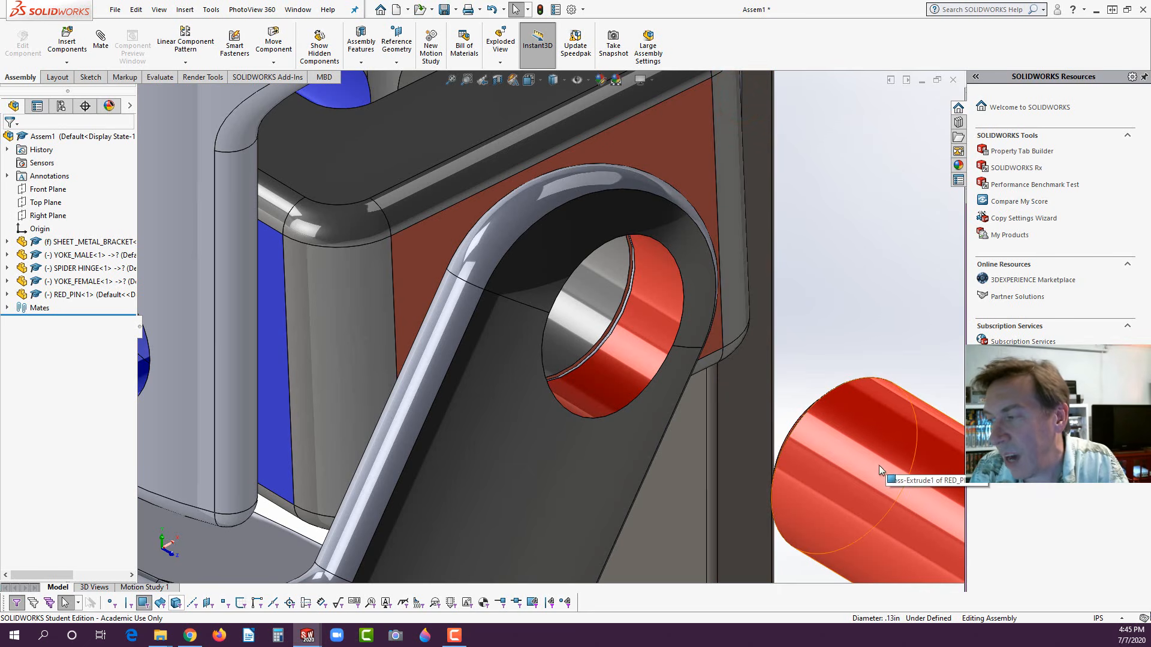
left_click(863, 452)
left_click_drag(862, 449, 732, 355)
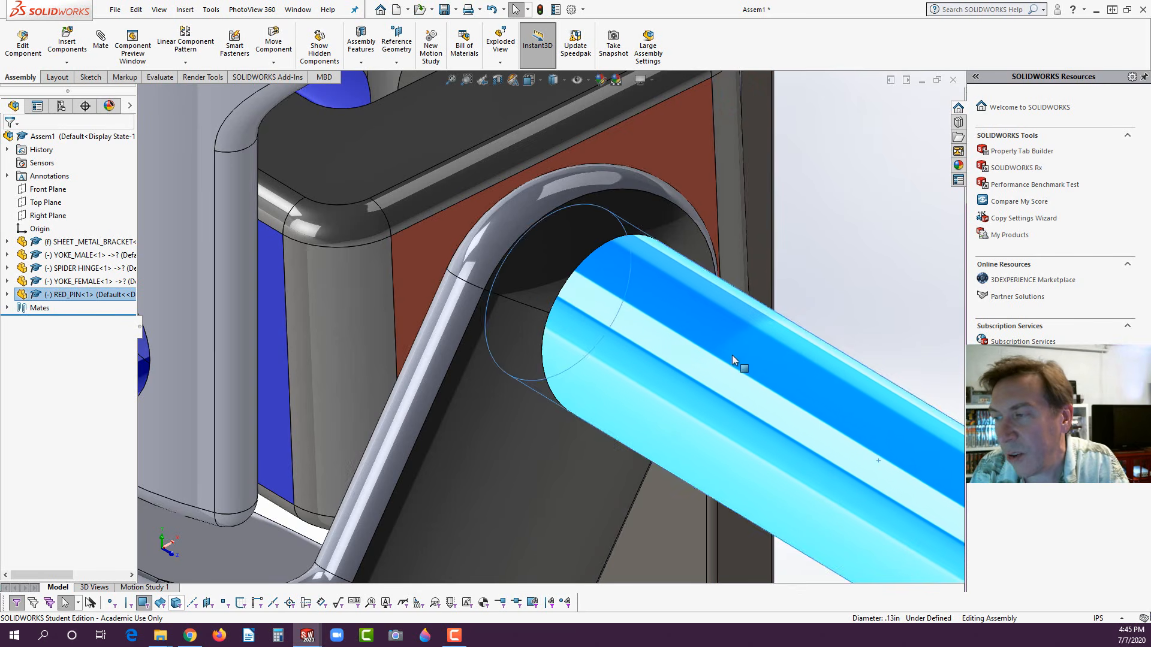
left_click_drag(634, 337, 605, 276)
left_click(886, 275)
scroll(826, 365, "up", 5)
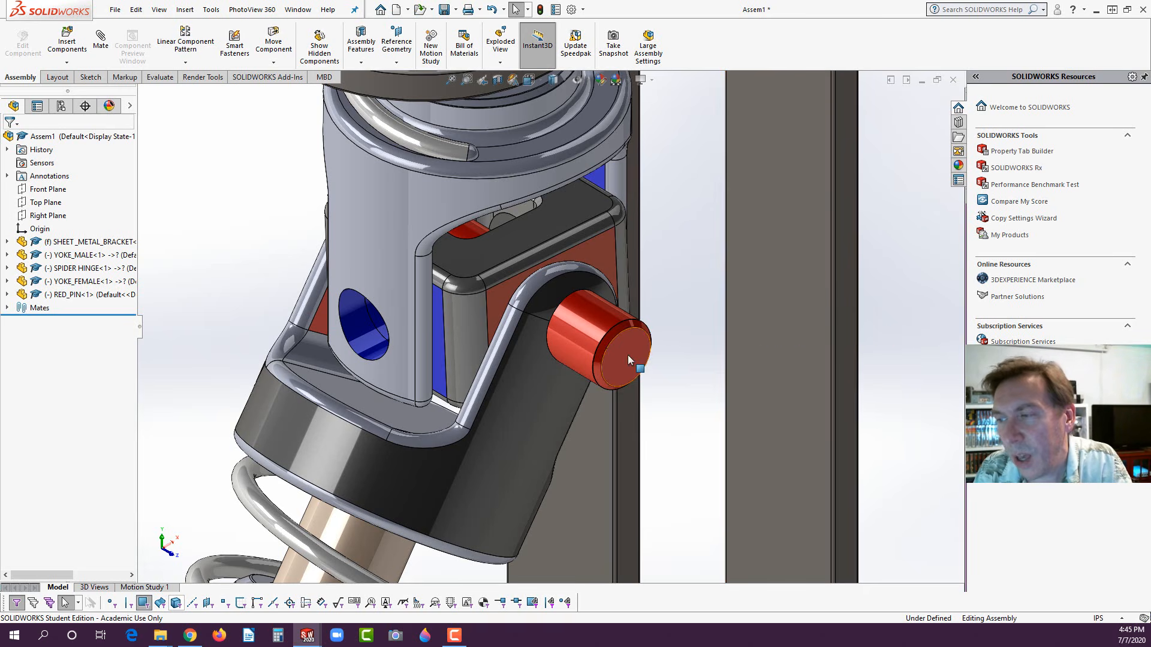
scroll(626, 379, "down", 2)
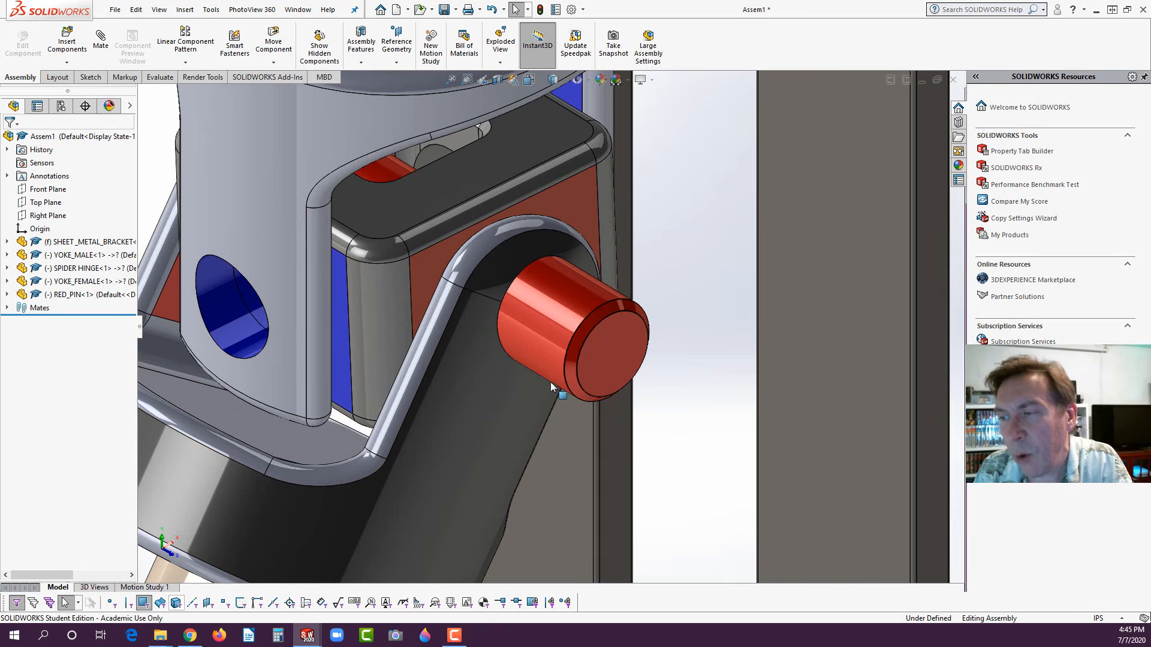
mouse_move(549, 314)
left_mouse_down()
mouse_move(537, 296)
mouse_move(555, 321)
left_mouse_up()
left_click(600, 348)
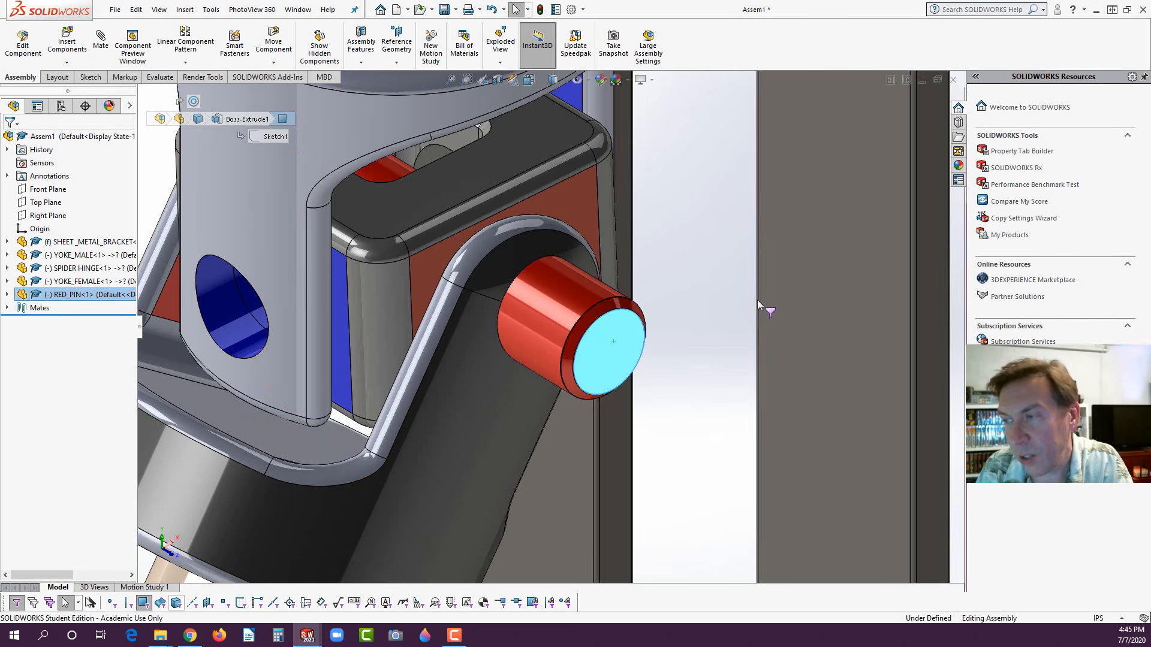
key("Escape")
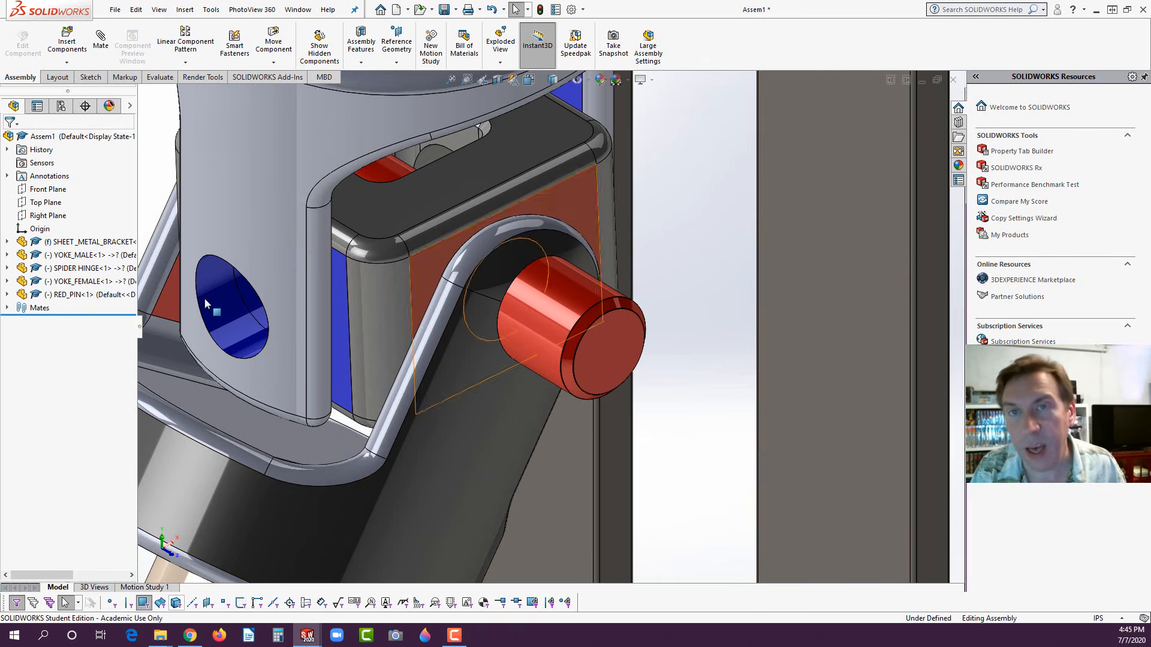
- Add a tangent mate between RED_PIN's flat end face and the outer curved face of YOKE_FEMALE's arm
left_click(101, 42)
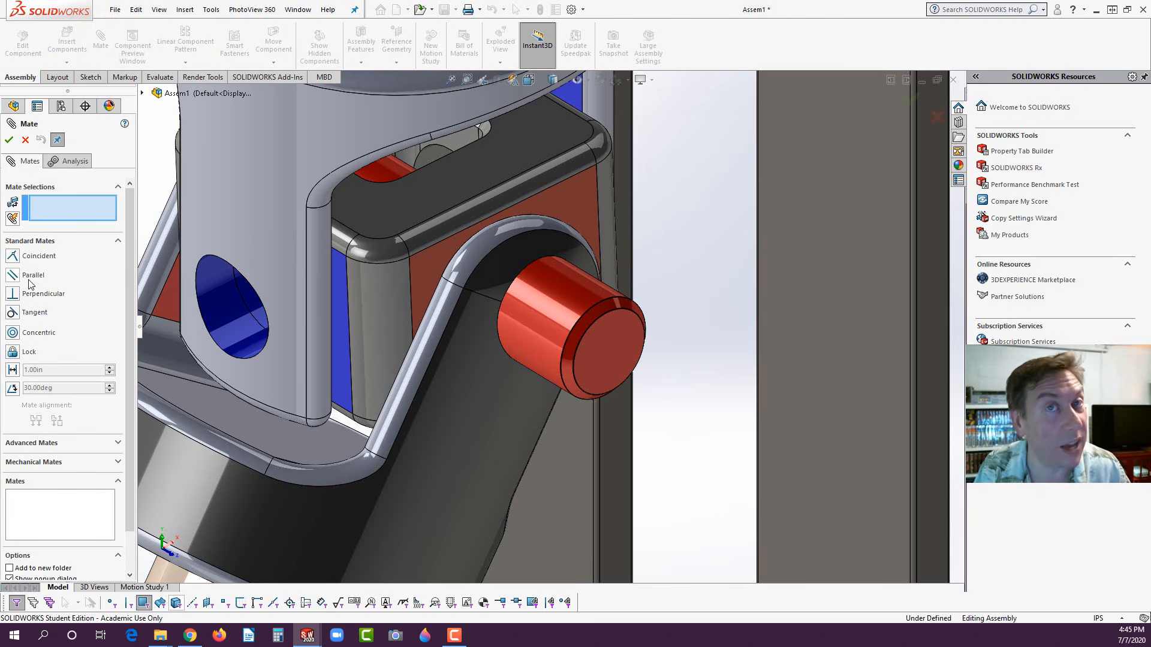
left_click(613, 348)
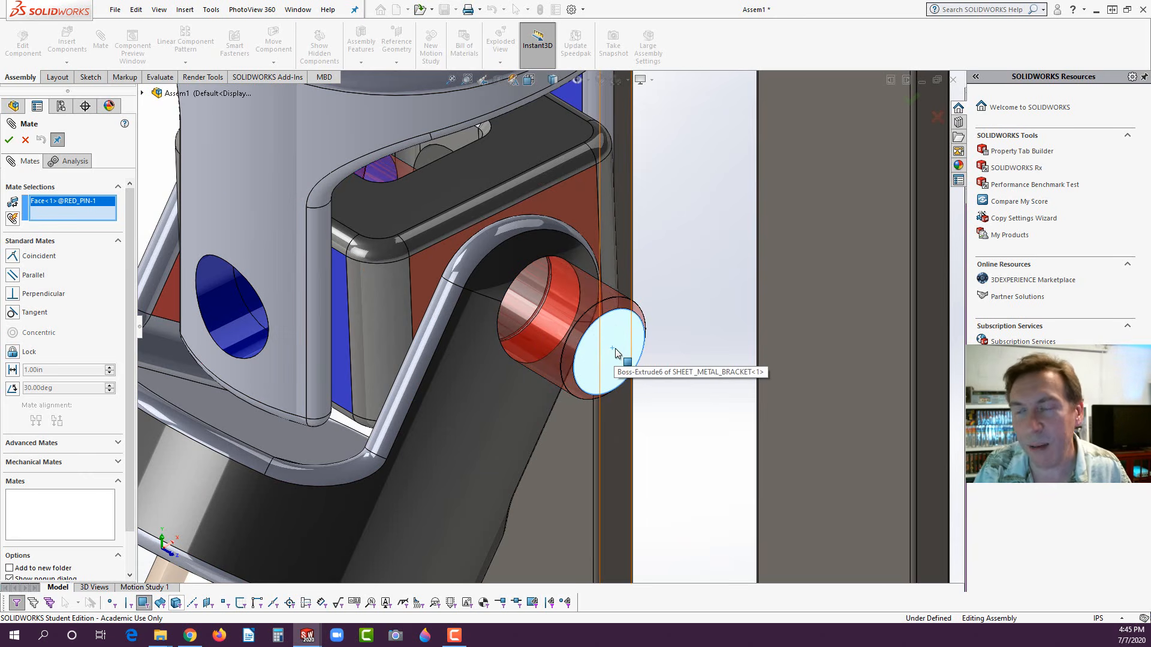
left_click(466, 412)
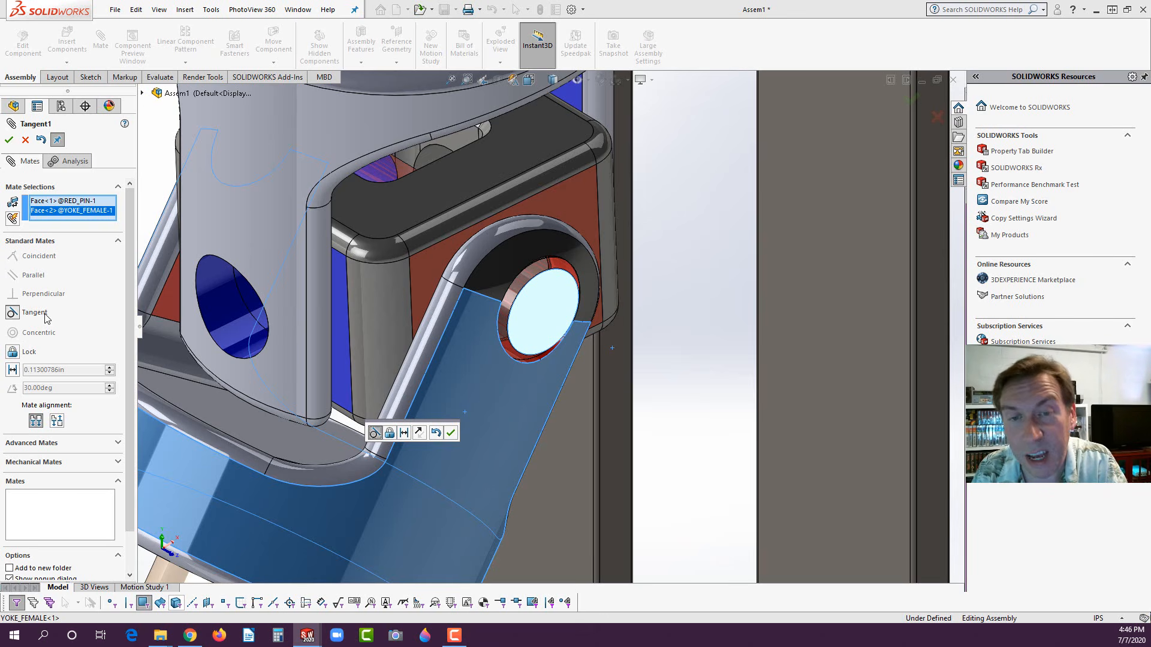
left_click(8, 140)
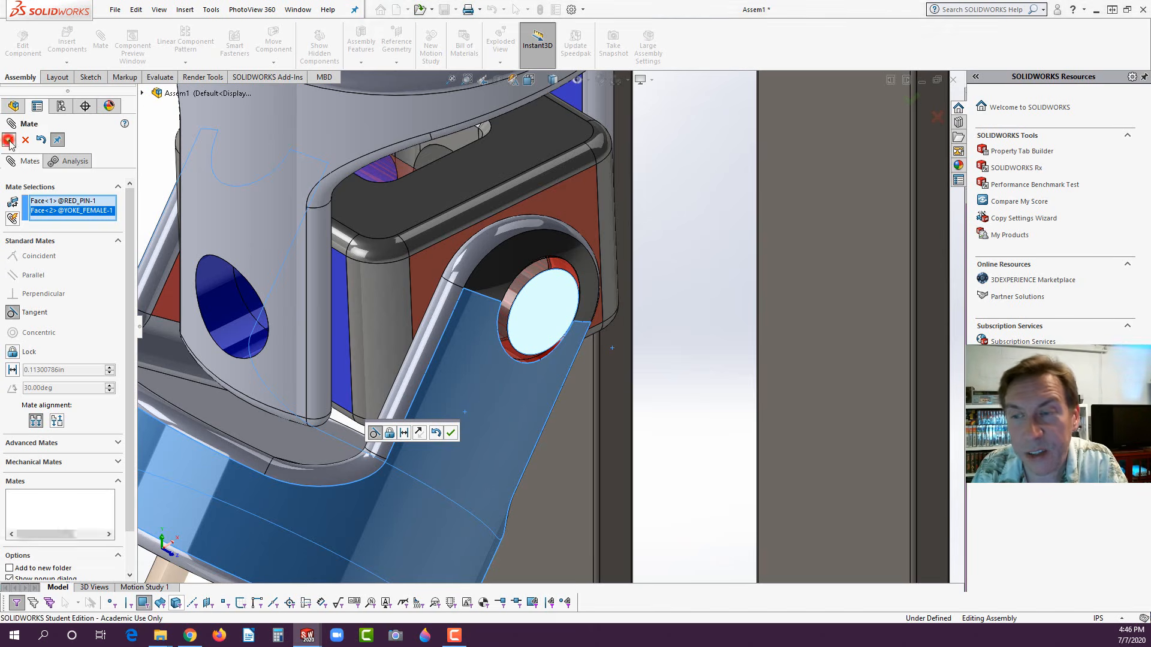
scroll(679, 389, "up", 6)
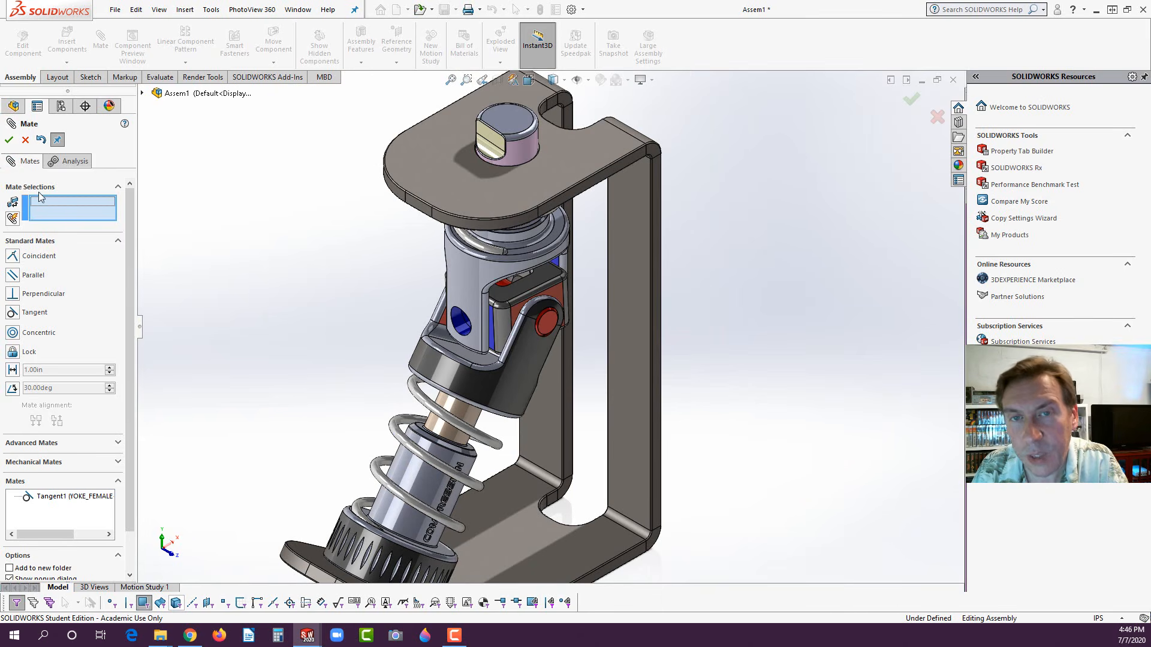
left_click(8, 141)
left_click(266, 200)
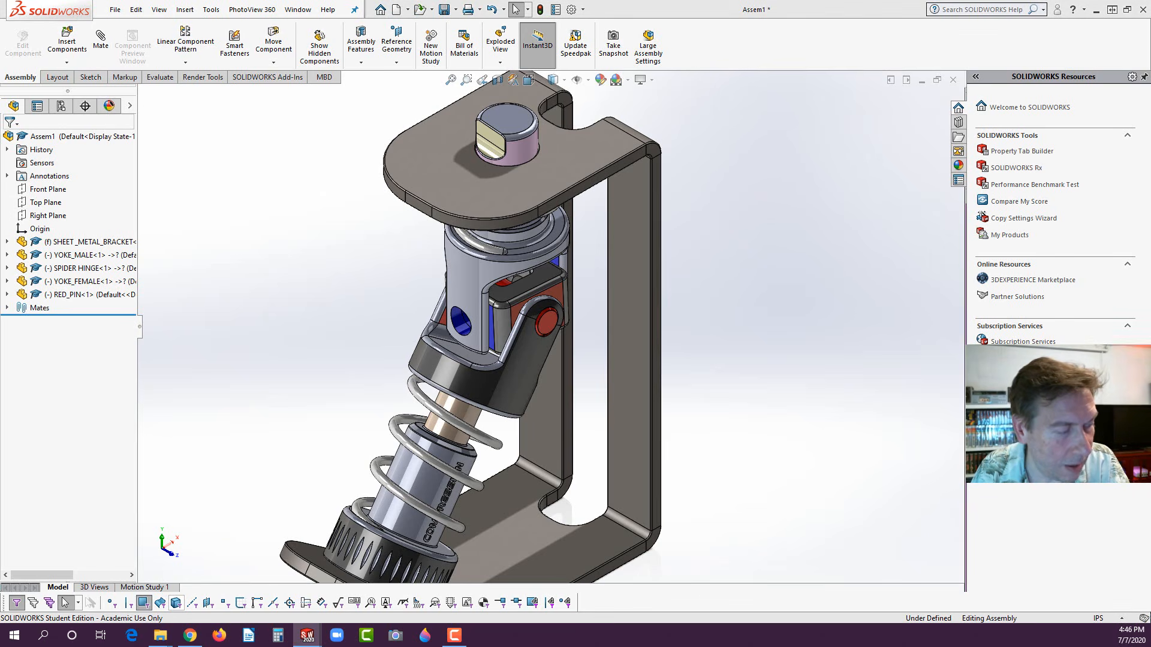
- Insert BLUE_PIN from the E5 folder into the assembly near YOKE_MALE's blue hole
key("alt+Tab")
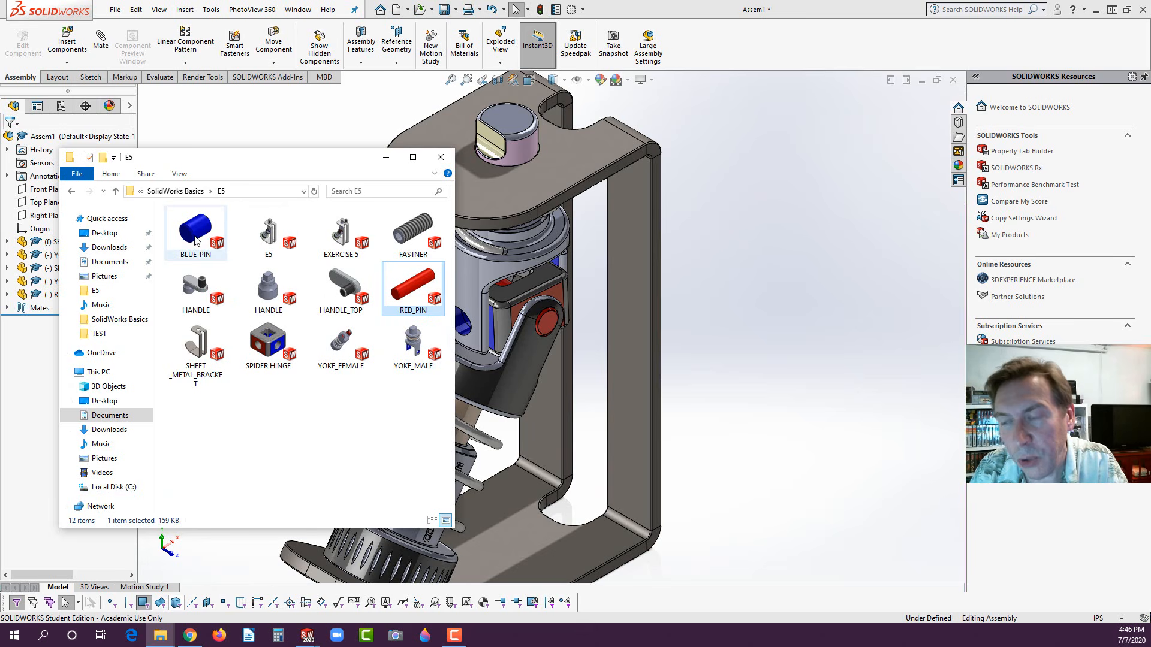
left_click_drag(196, 240, 466, 366)
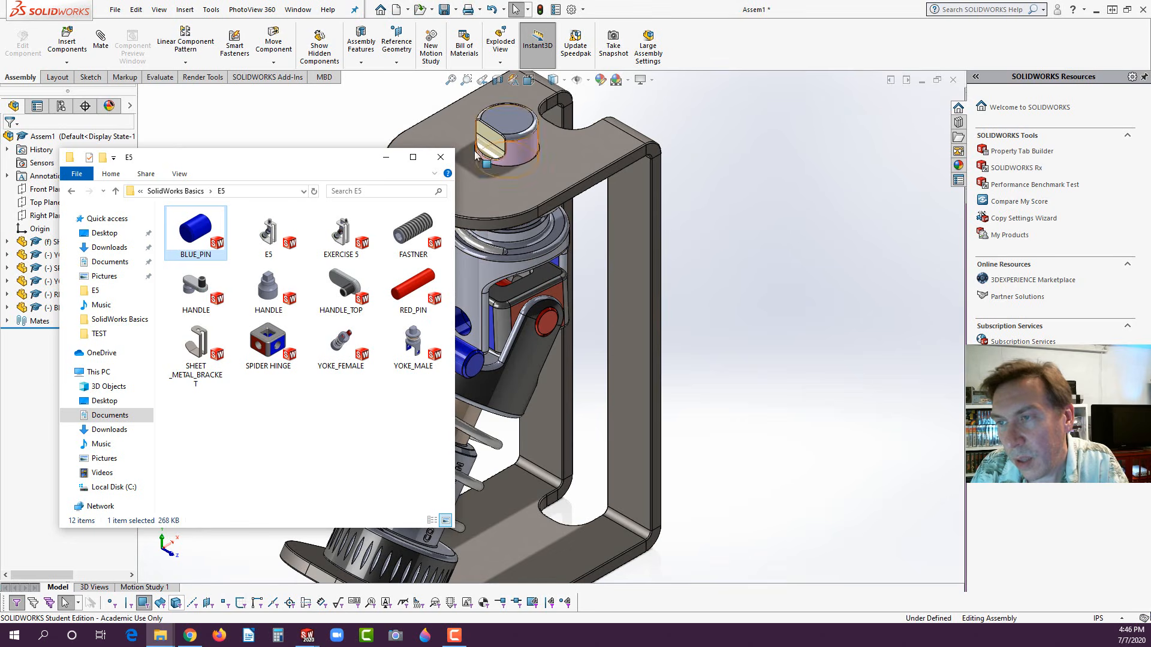
- Add a concentric mate between BLUE_PIN's cylindrical face and the blue hole in YOKE_MALE's arm
left_click(367, 128)
scroll(460, 338, "down", 5)
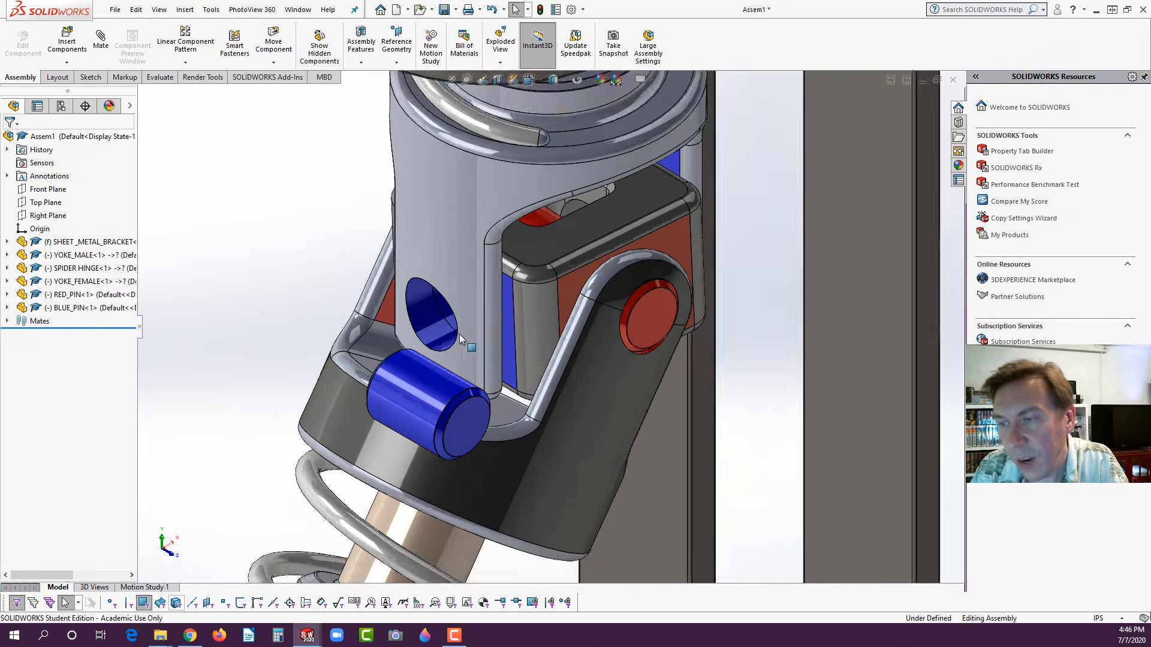
scroll(460, 339, "down", 2)
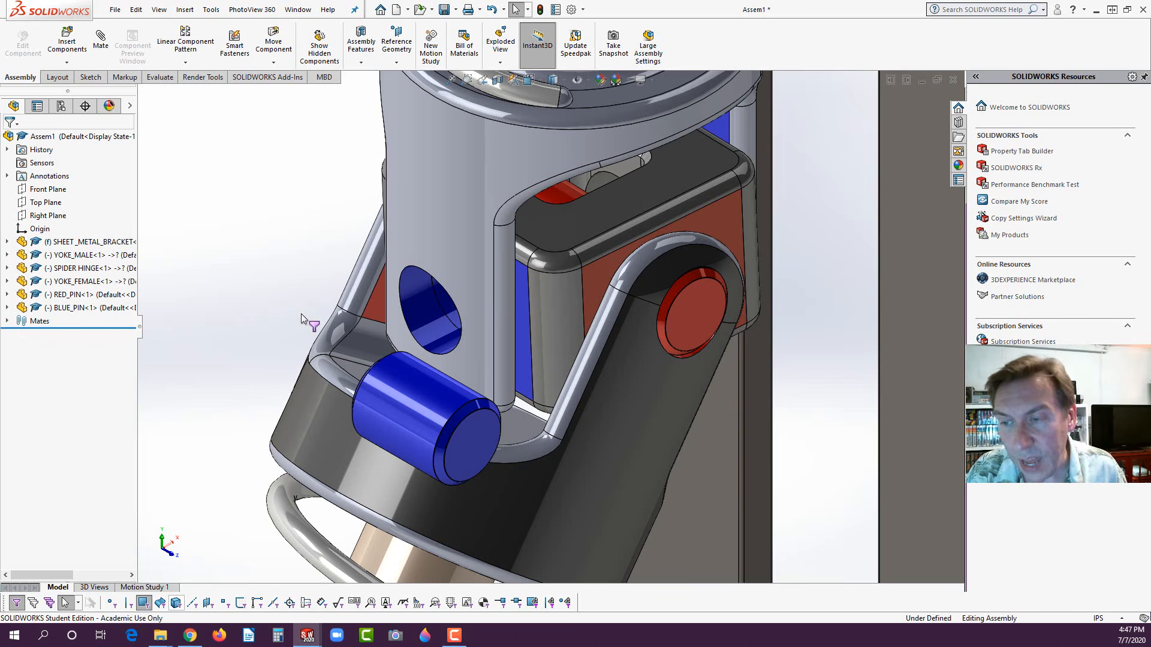
left_click(397, 396)
left_click_drag(397, 396, 401, 380)
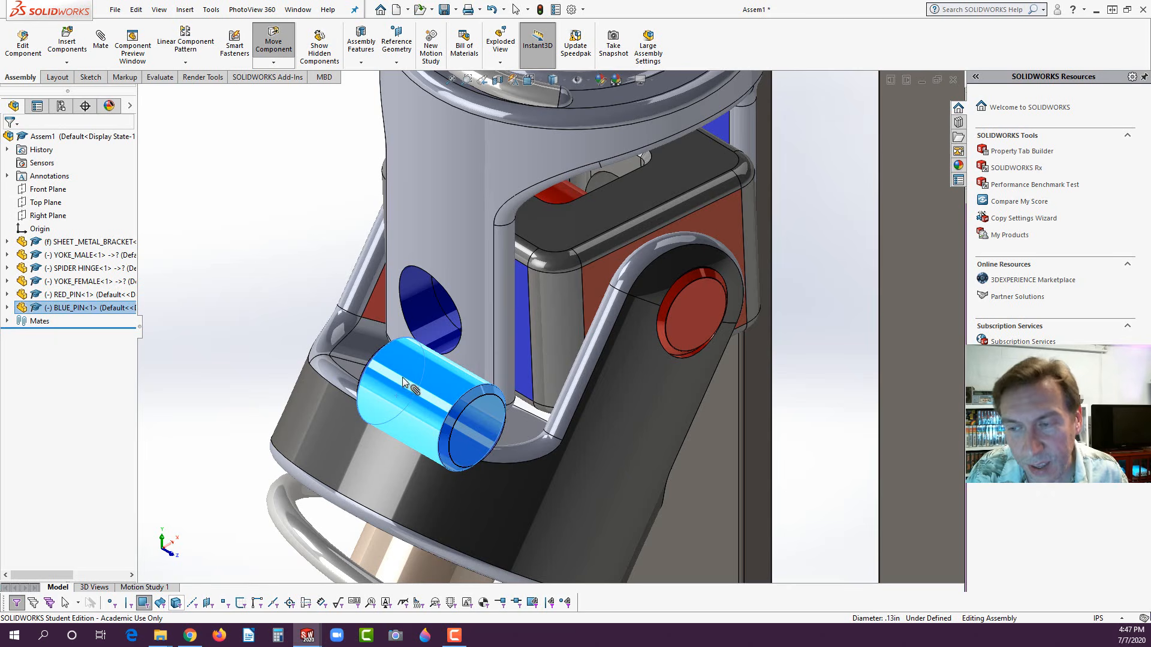
left_click_drag(401, 376, 437, 334)
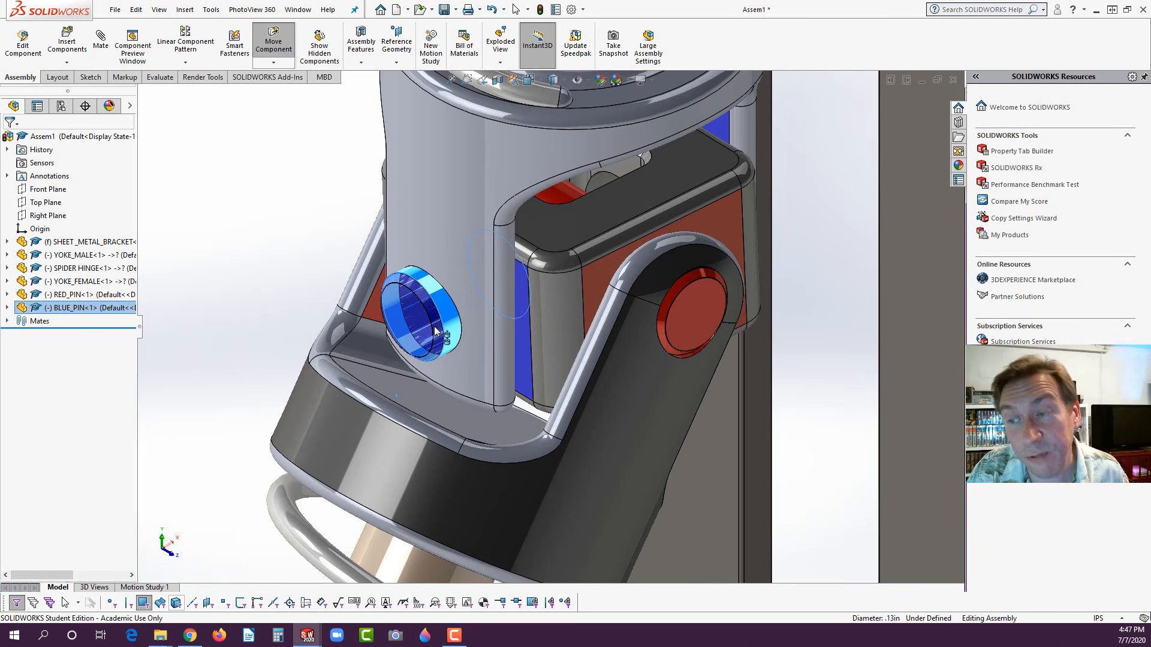
left_click(436, 331, "ctrl")
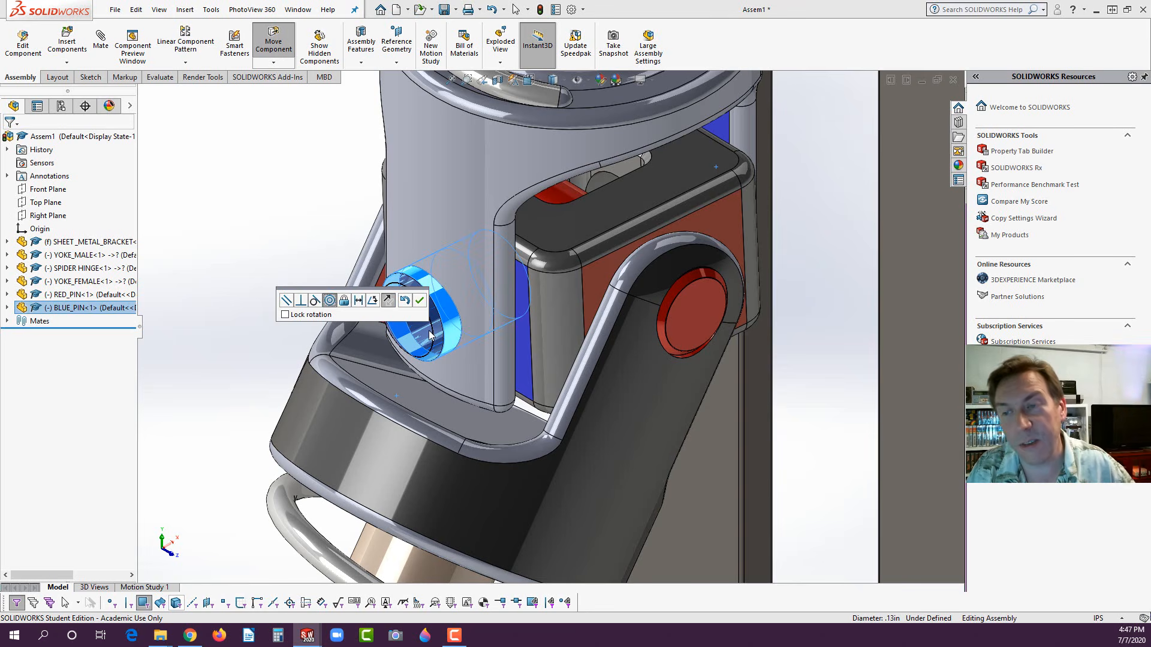
left_click(419, 299)
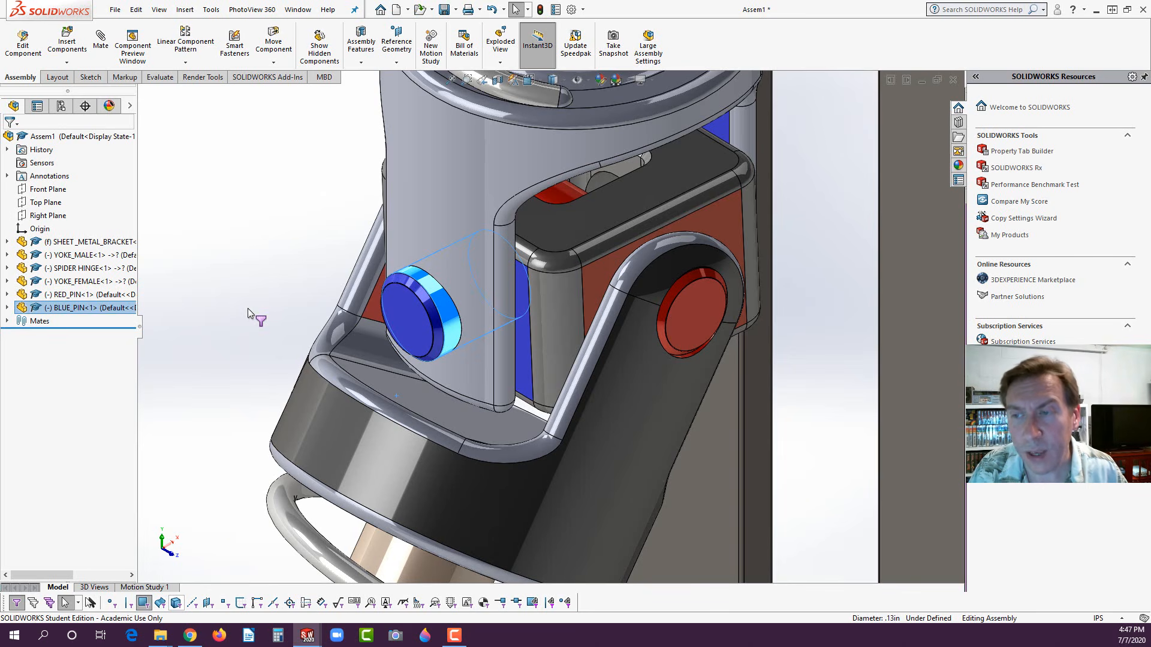
- Slide BLUE_PIN outward along its axis so that its end protrudes further from YOKE_MALE's arm
left_click(407, 318)
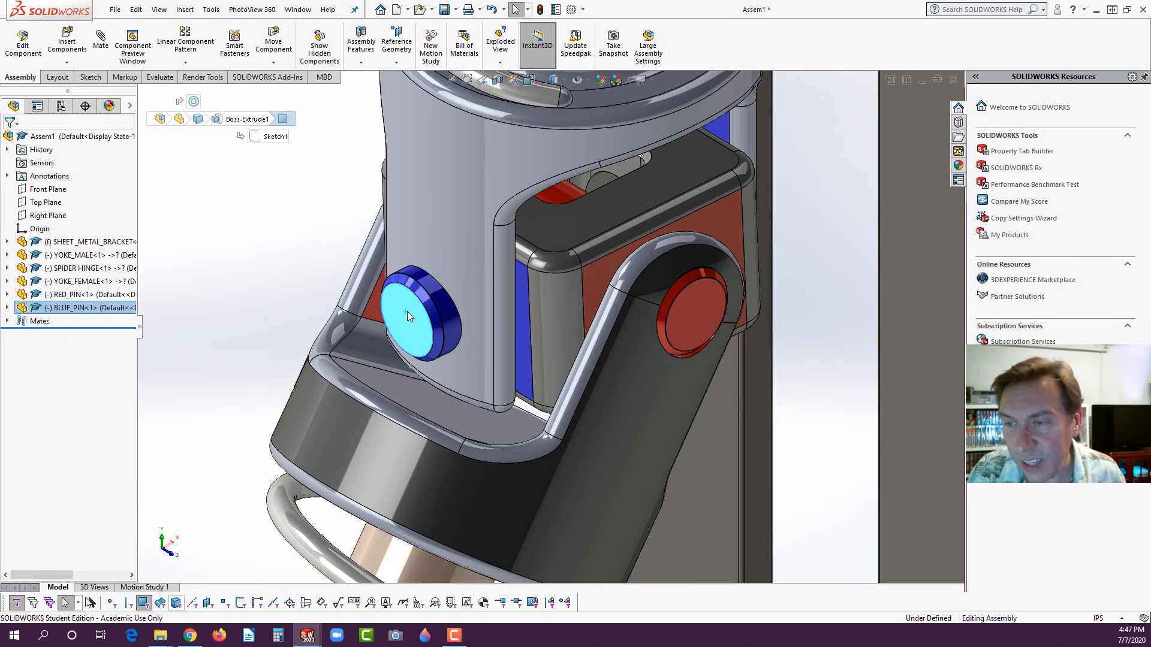
left_click_drag(407, 315, 379, 333)
left_click(309, 238)
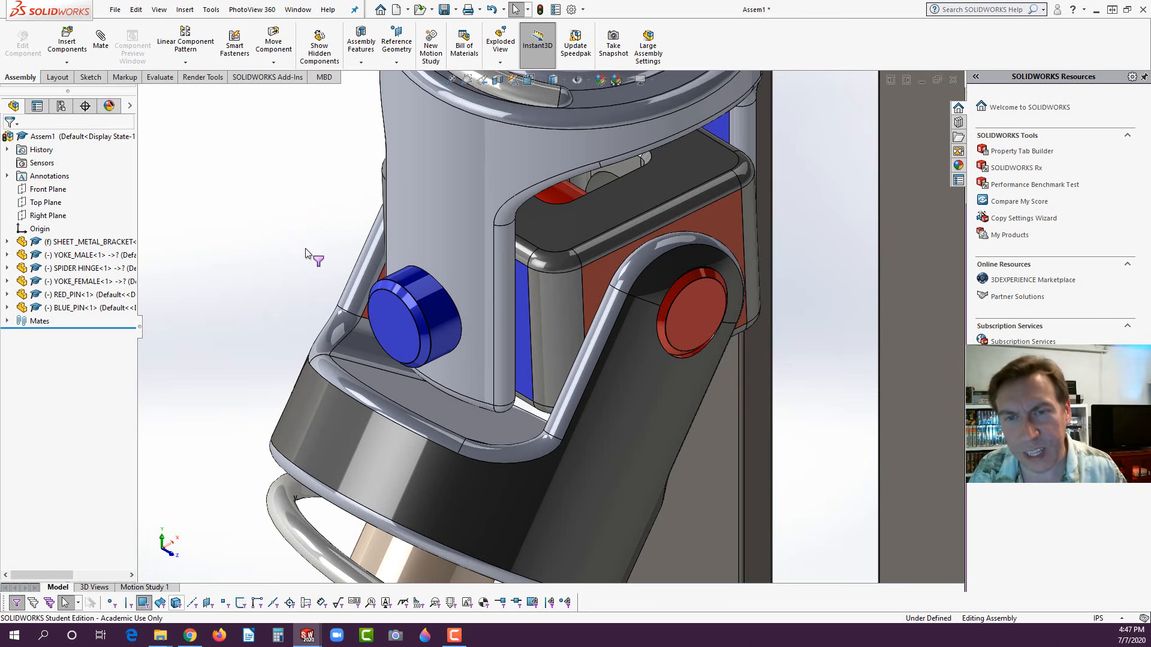
- Add a tangent mate between BLUE_PIN's flat end face and the outer curved face of YOKE_MALE, and finish mating
left_click(101, 50)
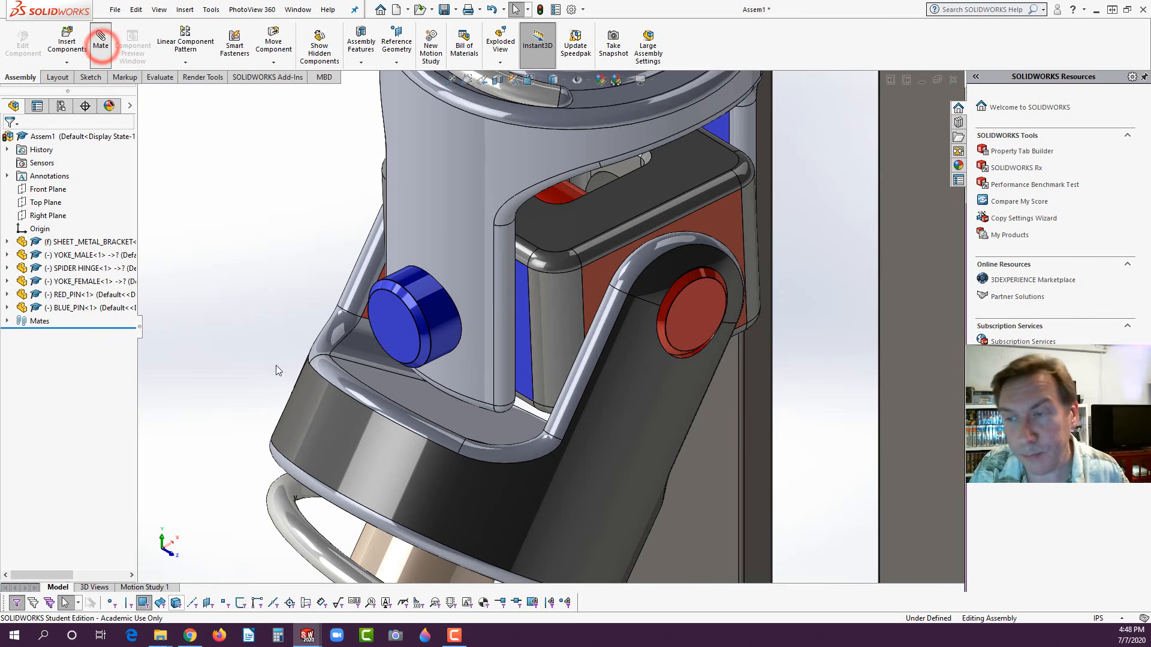
left_click(393, 319)
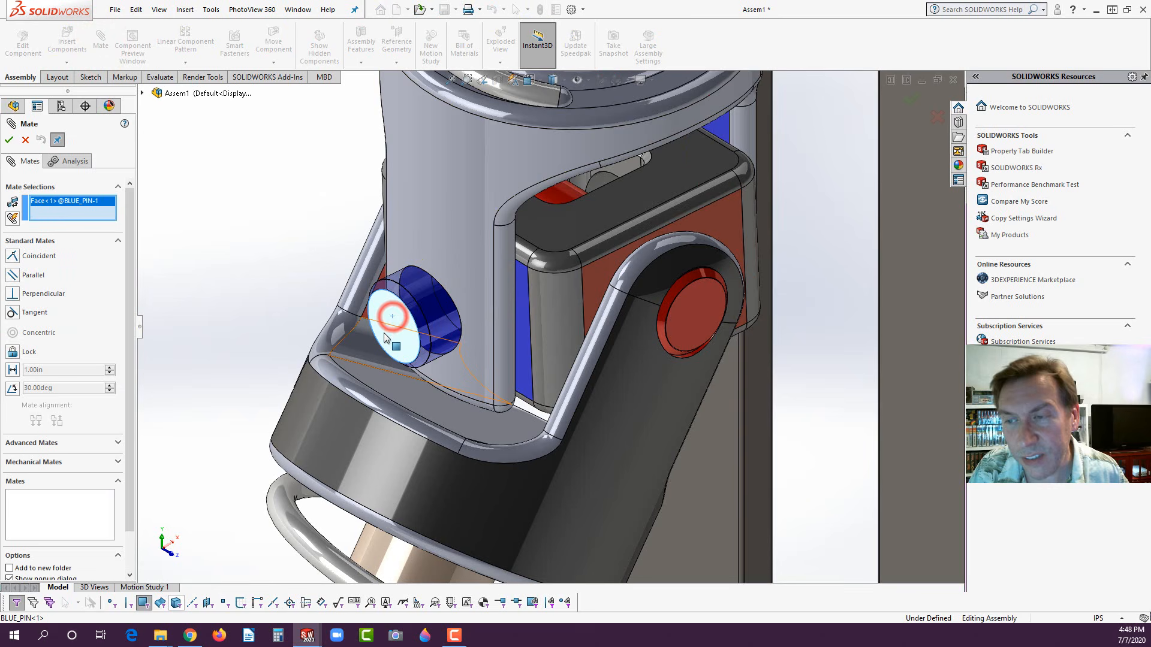
left_click(425, 213)
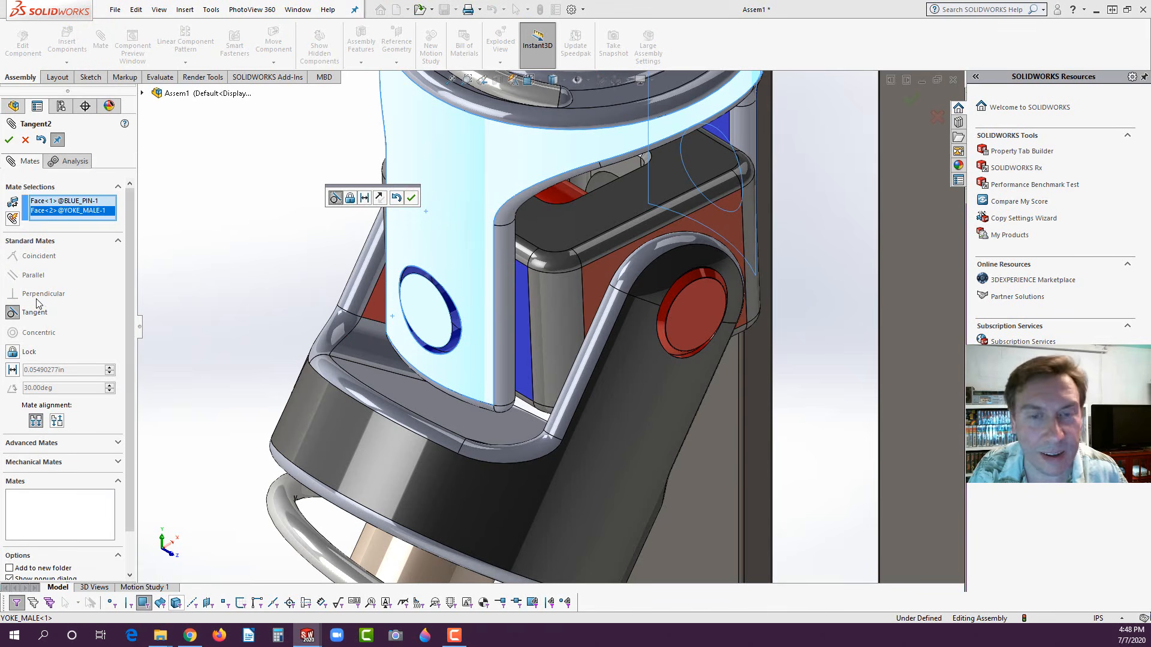
left_click(8, 140)
left_click(169, 245)
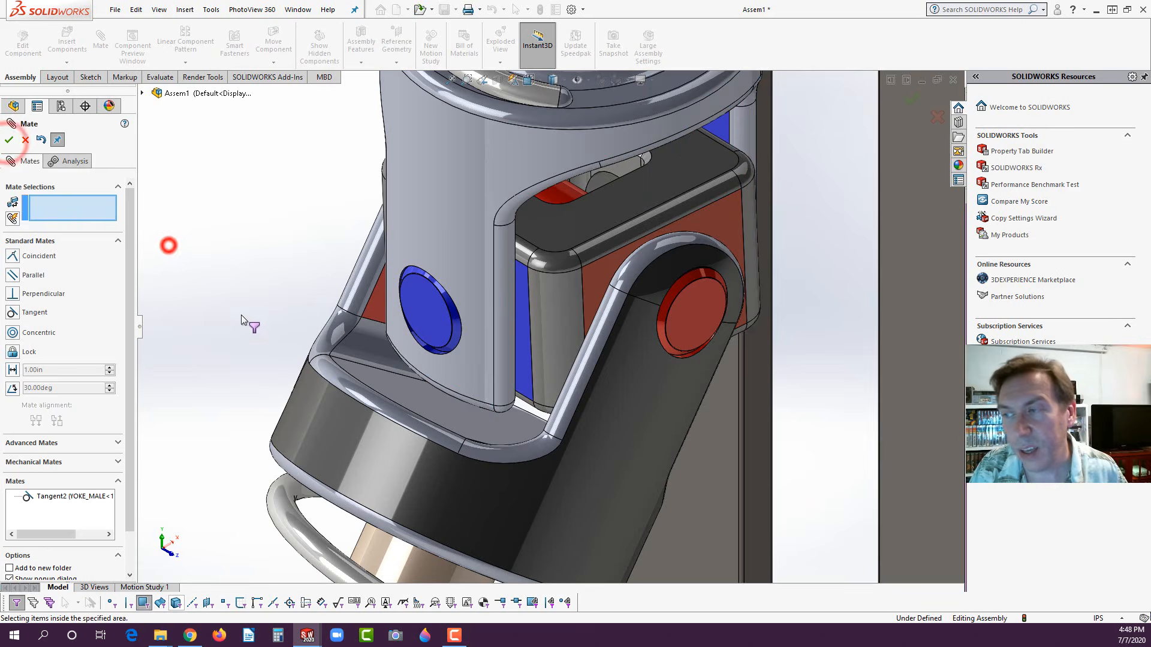
scroll(243, 388, "up", 11)
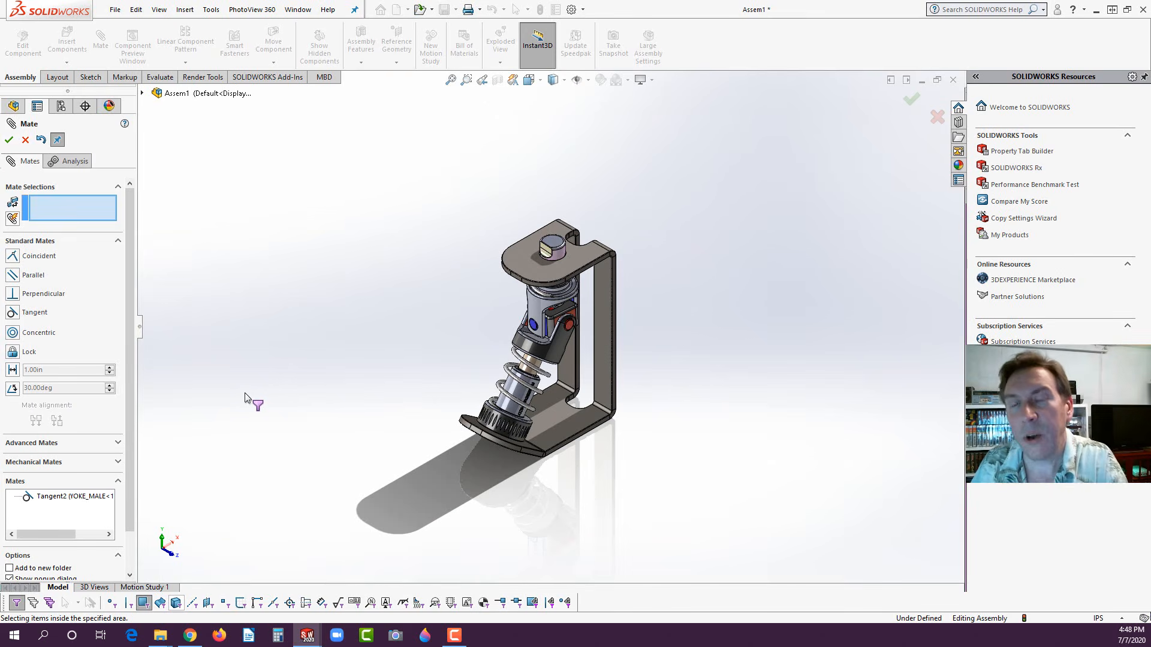
scroll(581, 352, "down", 3)
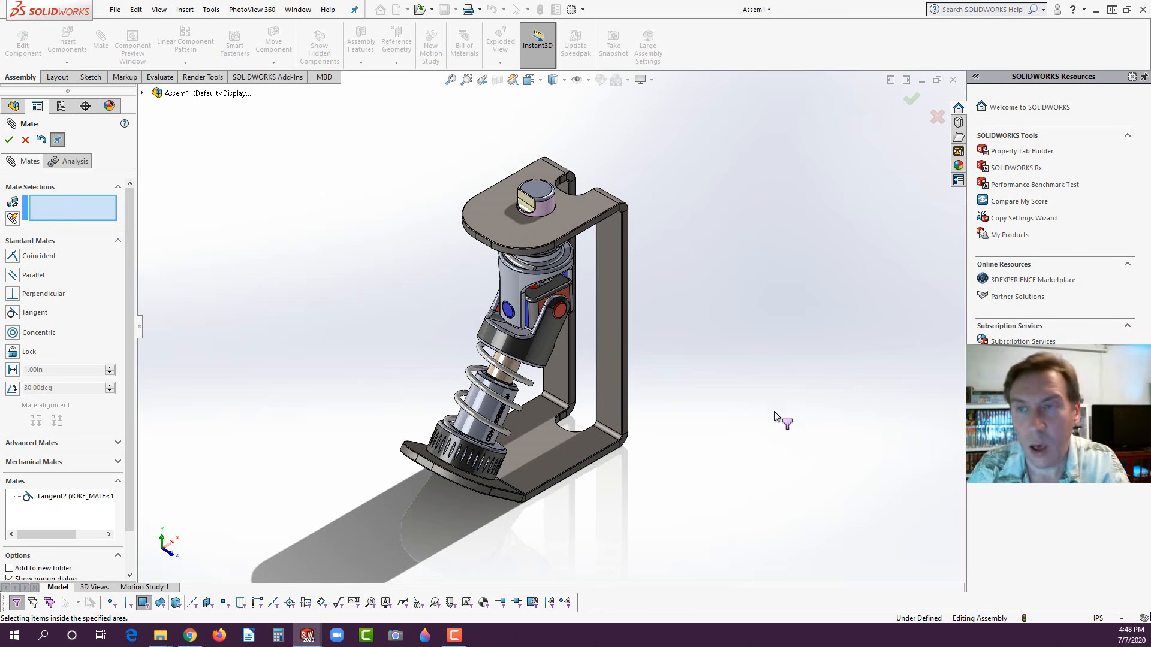
left_click(9, 142)
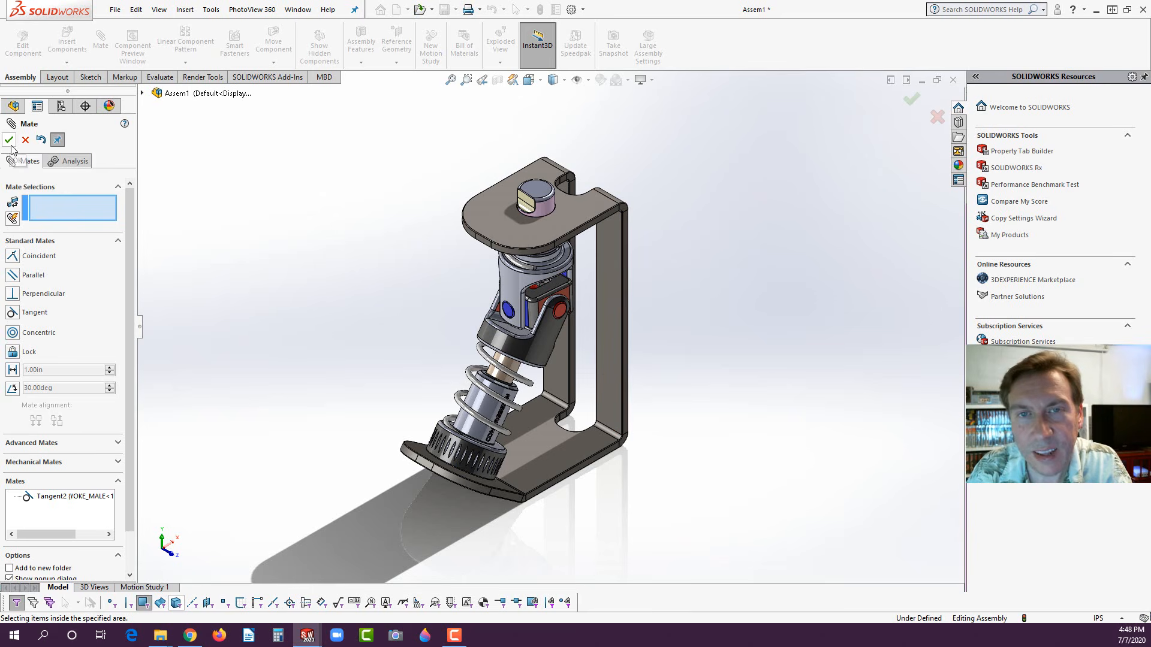
left_click(234, 241)
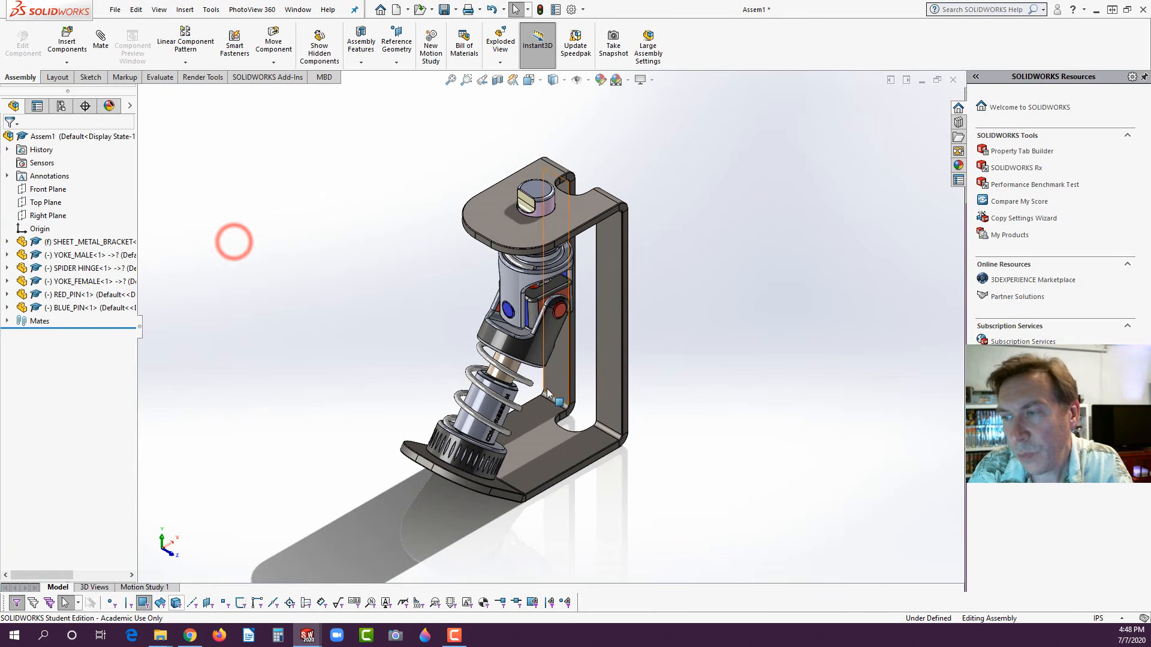
- Locate the small screw holes in the spider hinge and open the FASTNER part from the E5 folder
middle_click_drag(657, 306, 494, 187)
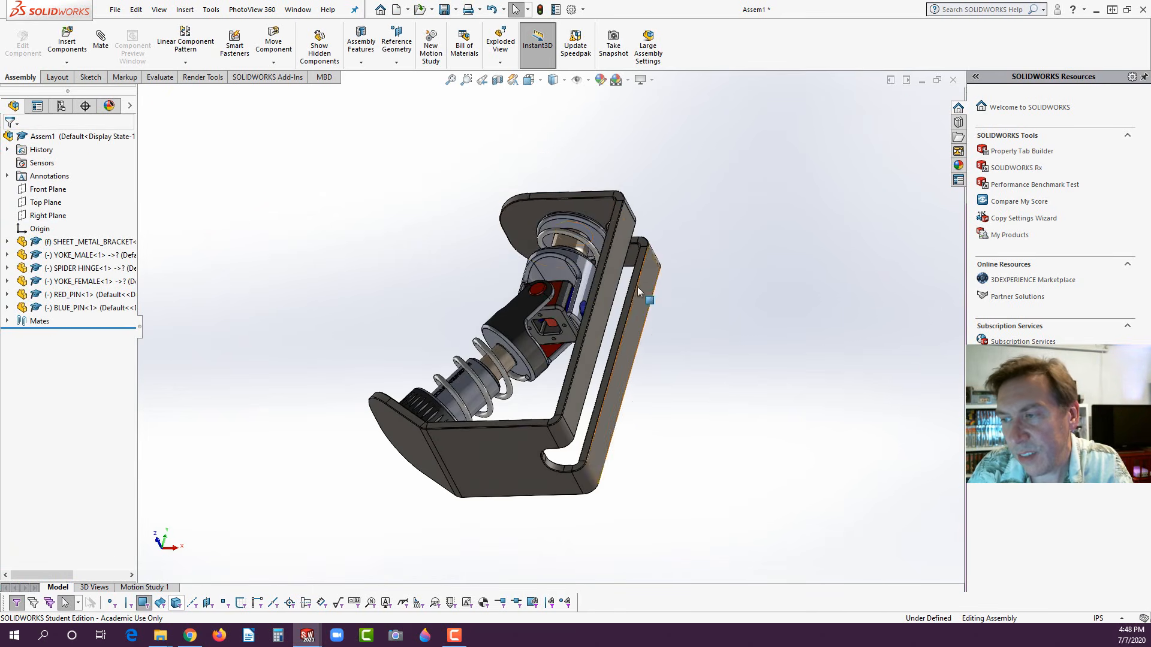
scroll(516, 359, "down", 10)
middle_click_drag(591, 255, 585, 250)
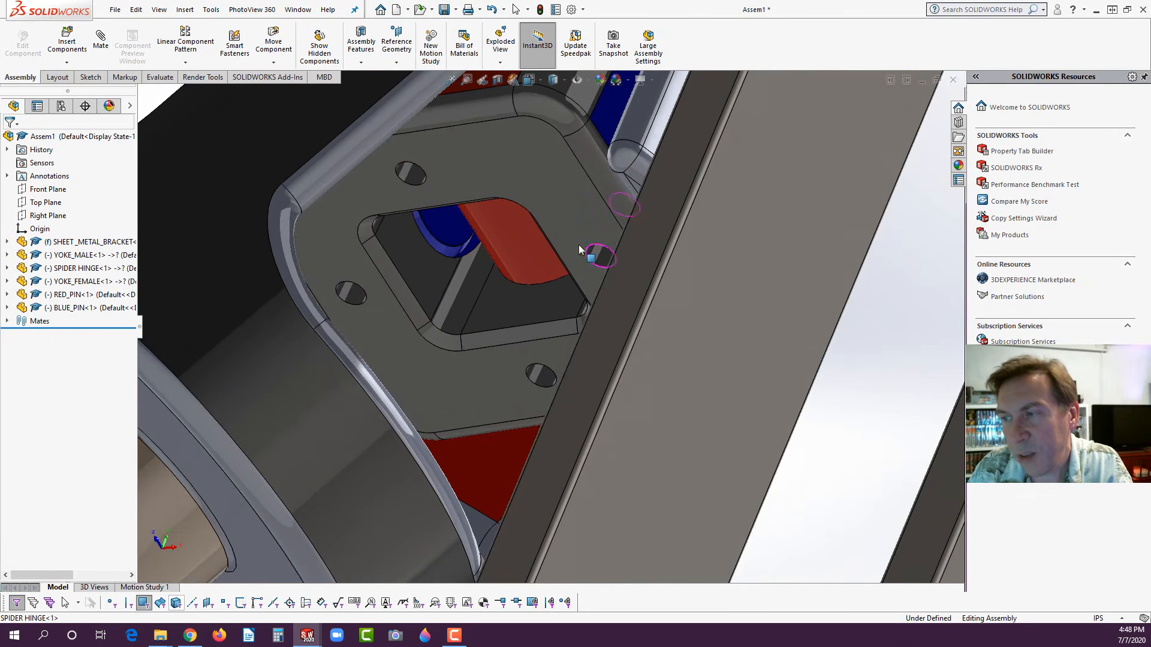
scroll(305, 310, "down", 6)
scroll(479, 325, "up", 15)
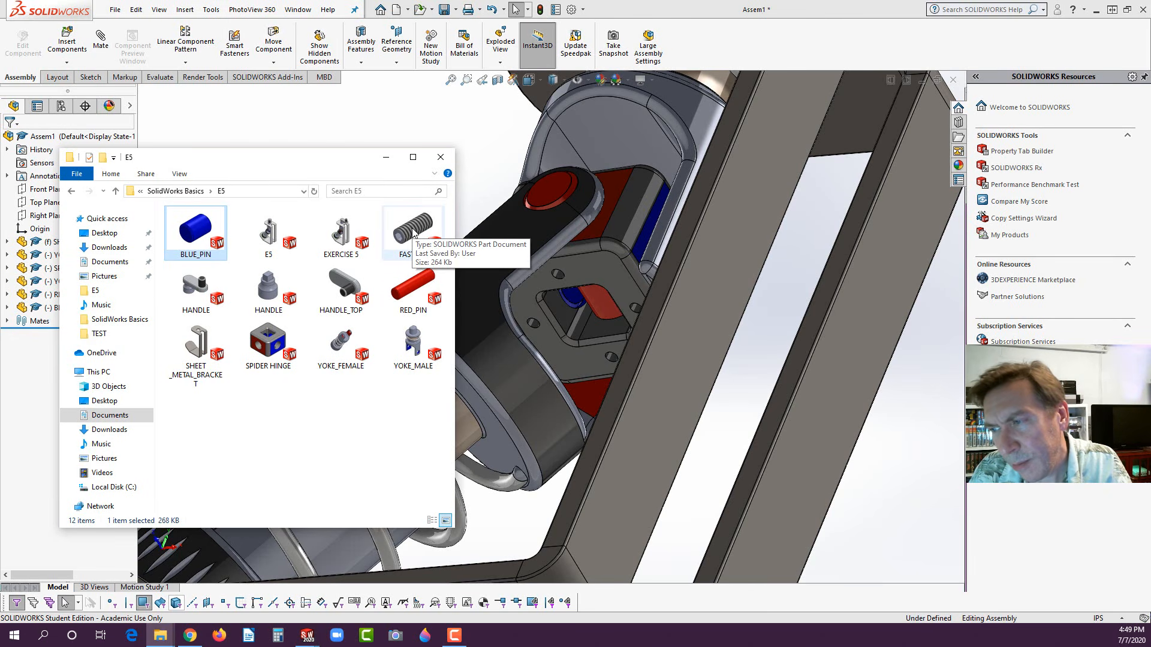
double_click(412, 232)
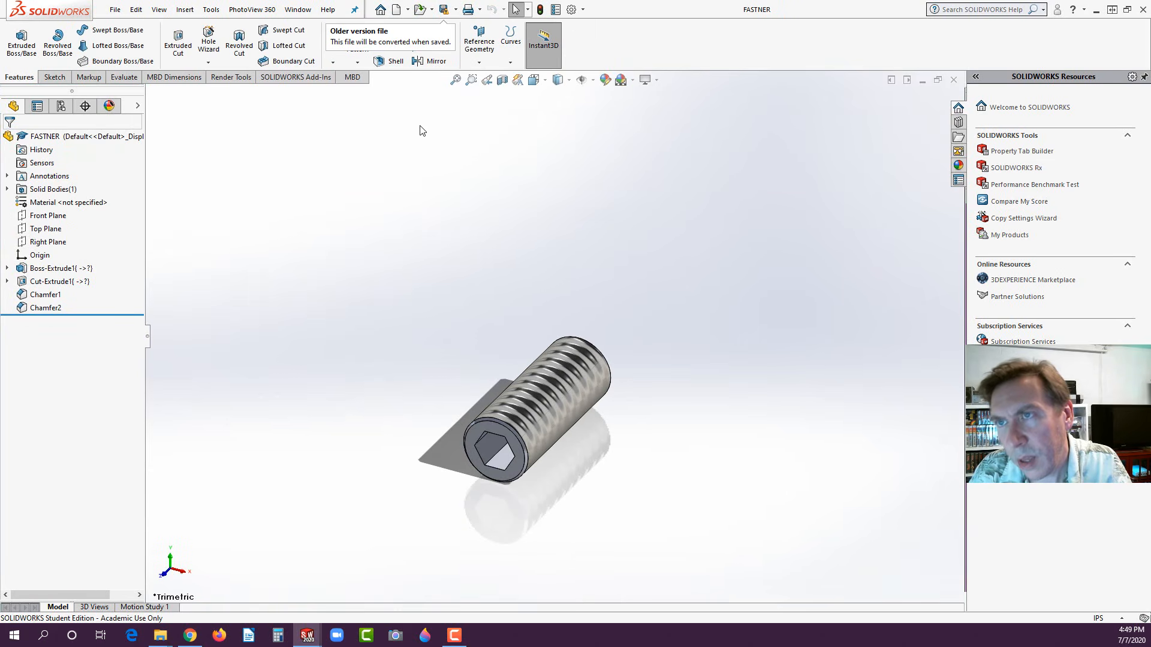
scroll(576, 394, "down", 3)
scroll(576, 394, "down", 1)
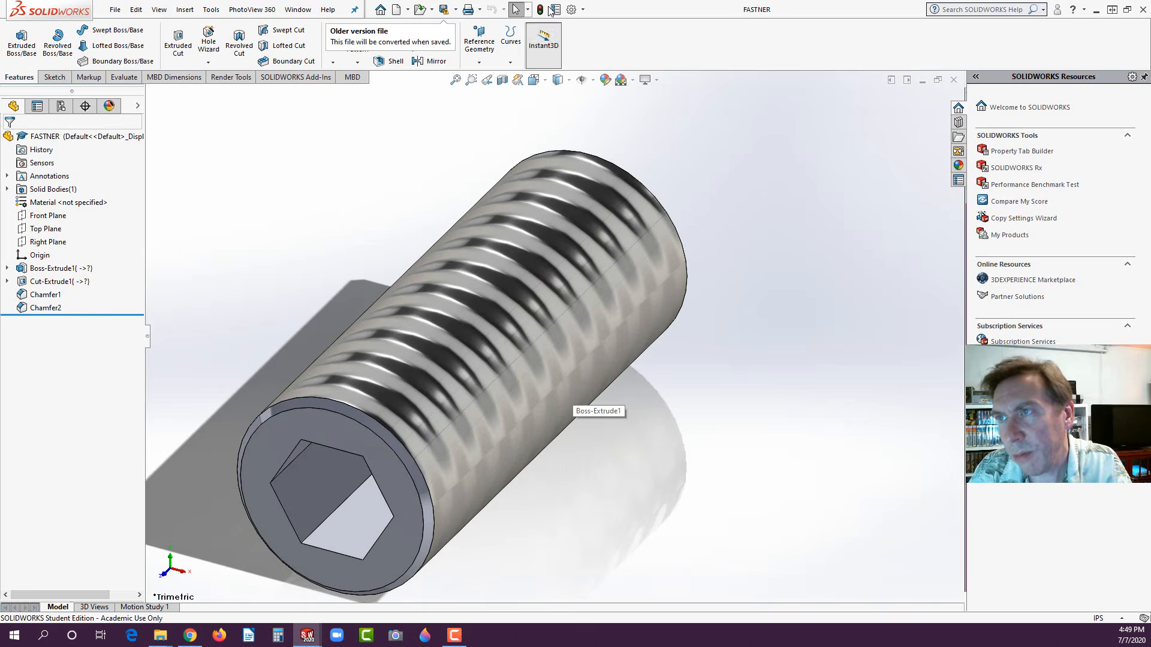
- Close the RED_PIN document, saving its changes, and tile the FASTNER and assembly windows vertically
left_click(298, 9)
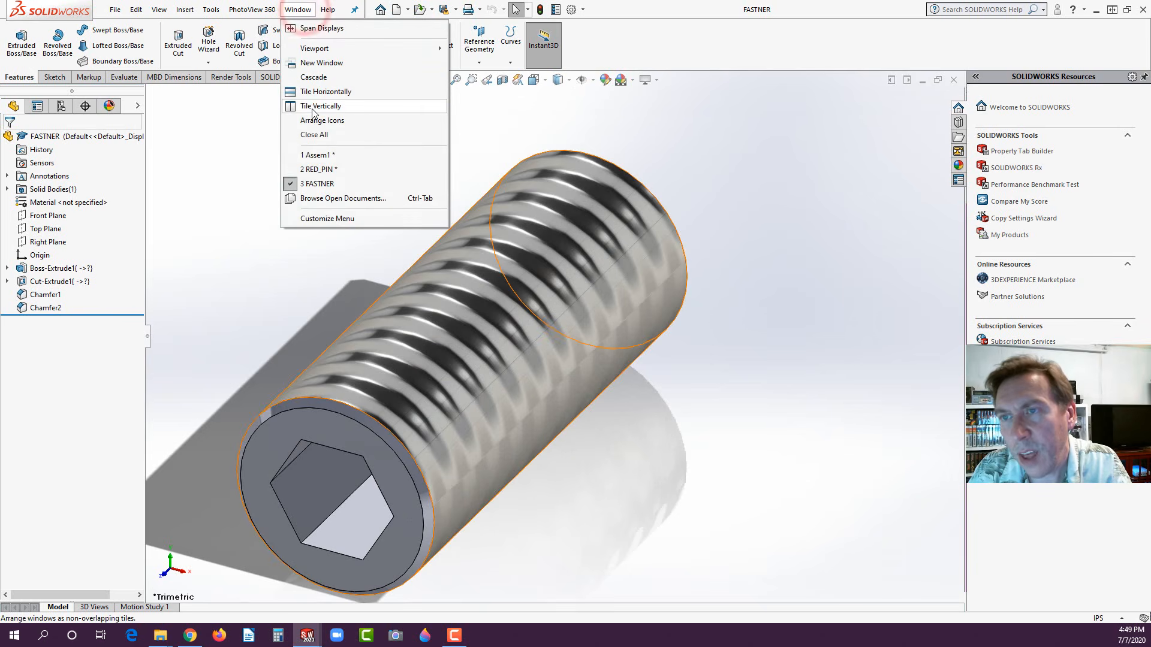
left_click(321, 107)
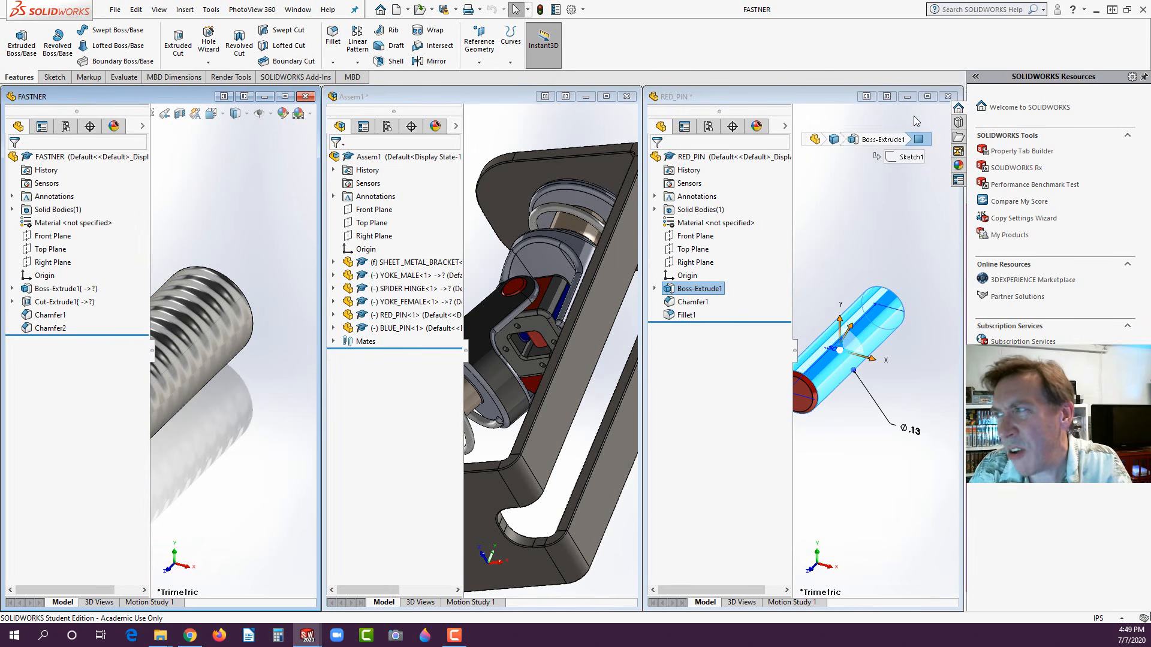
left_click(946, 98)
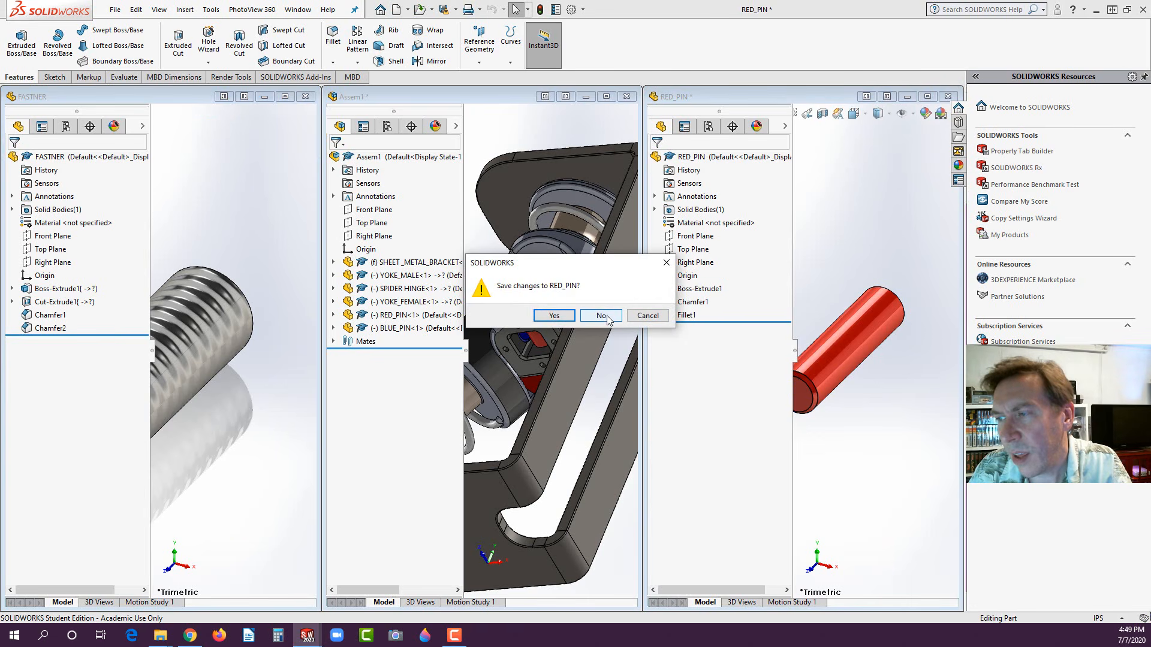
left_click(598, 316)
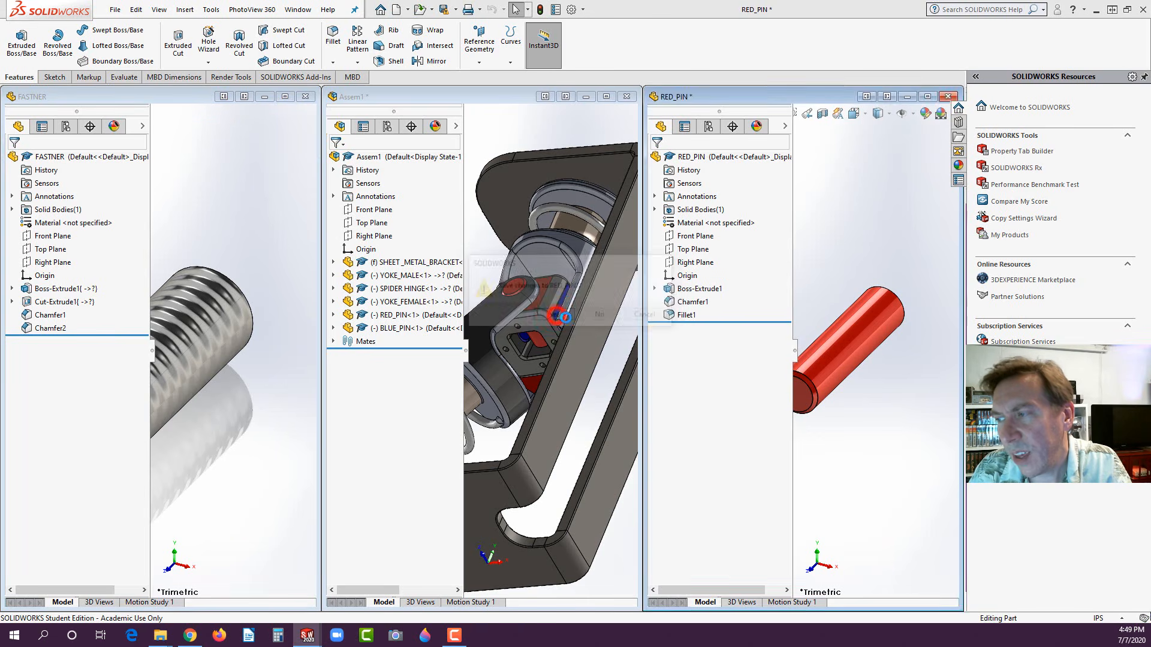
left_click(298, 10)
left_click(321, 106)
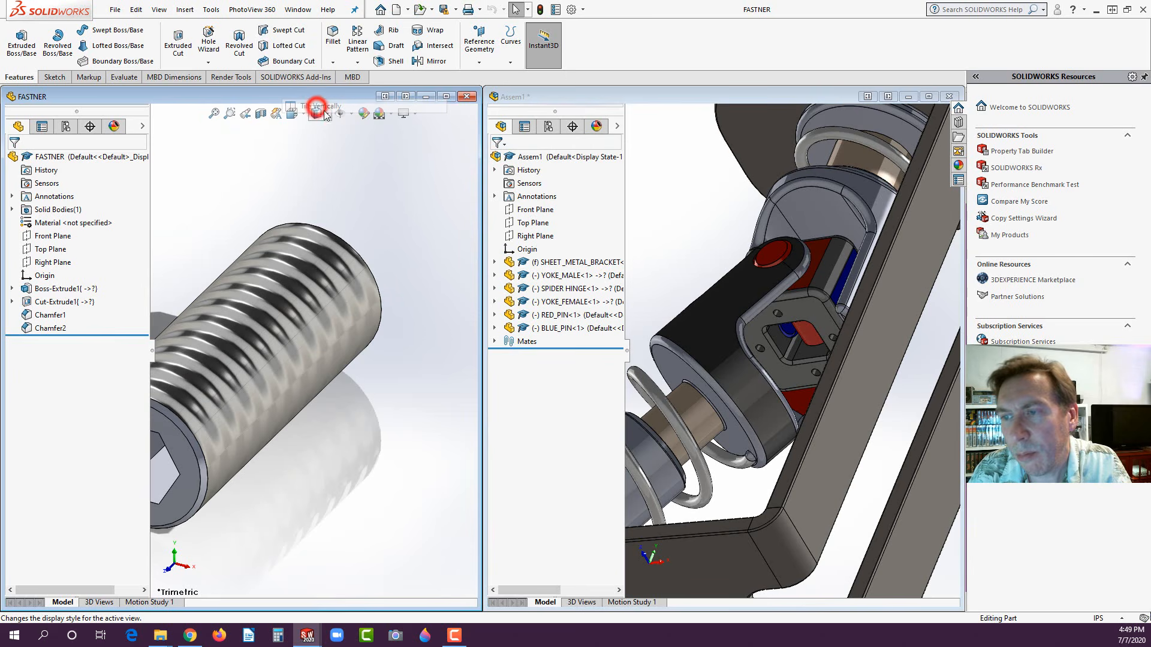
- Insert FASTNER into the assembly with a concentric mate to a spider hinge screw hole and make its hex-socket end face coincident with the hinge face
scroll(787, 324, "down", 8)
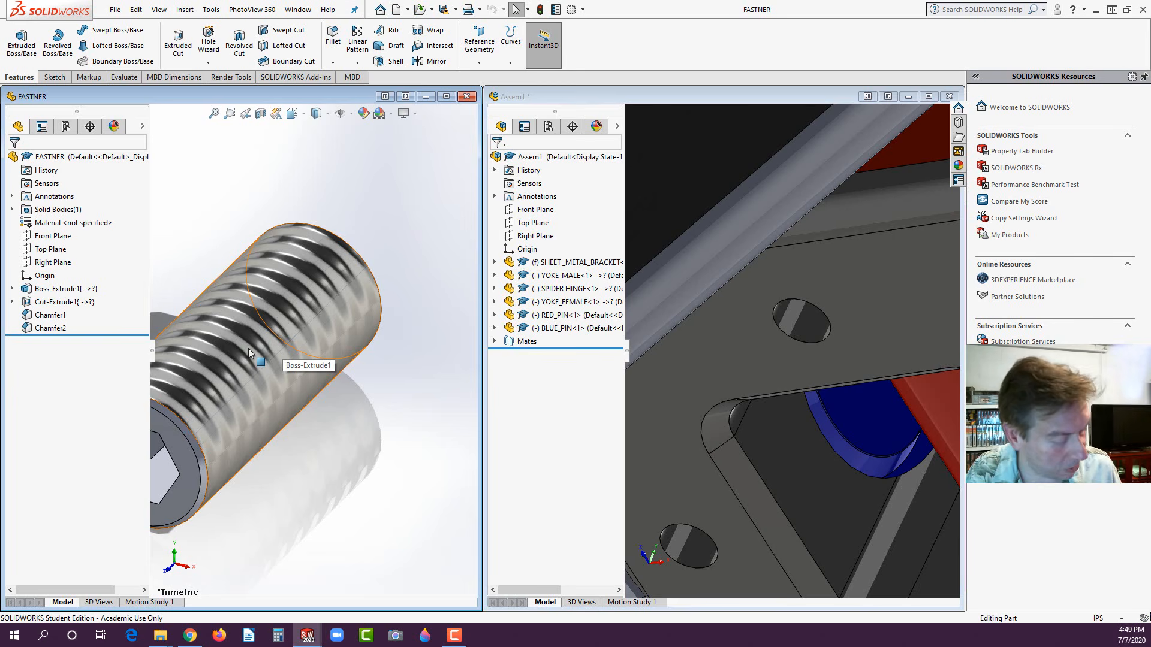
left_click_drag(254, 355, 804, 313)
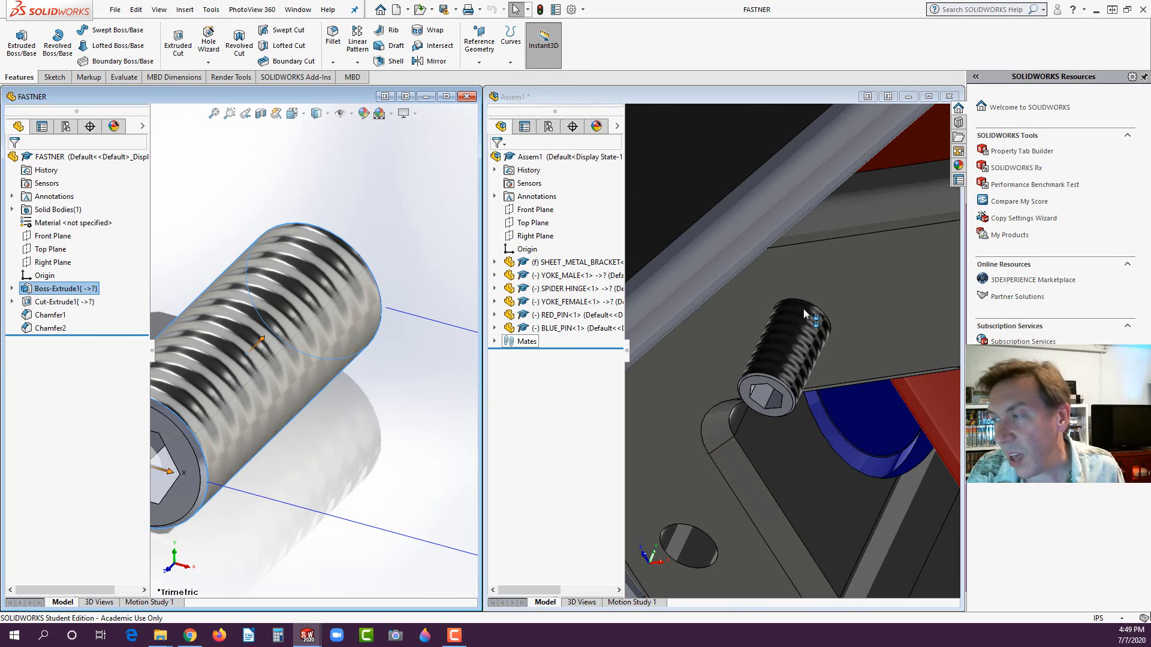
left_click_drag(804, 313, 802, 307)
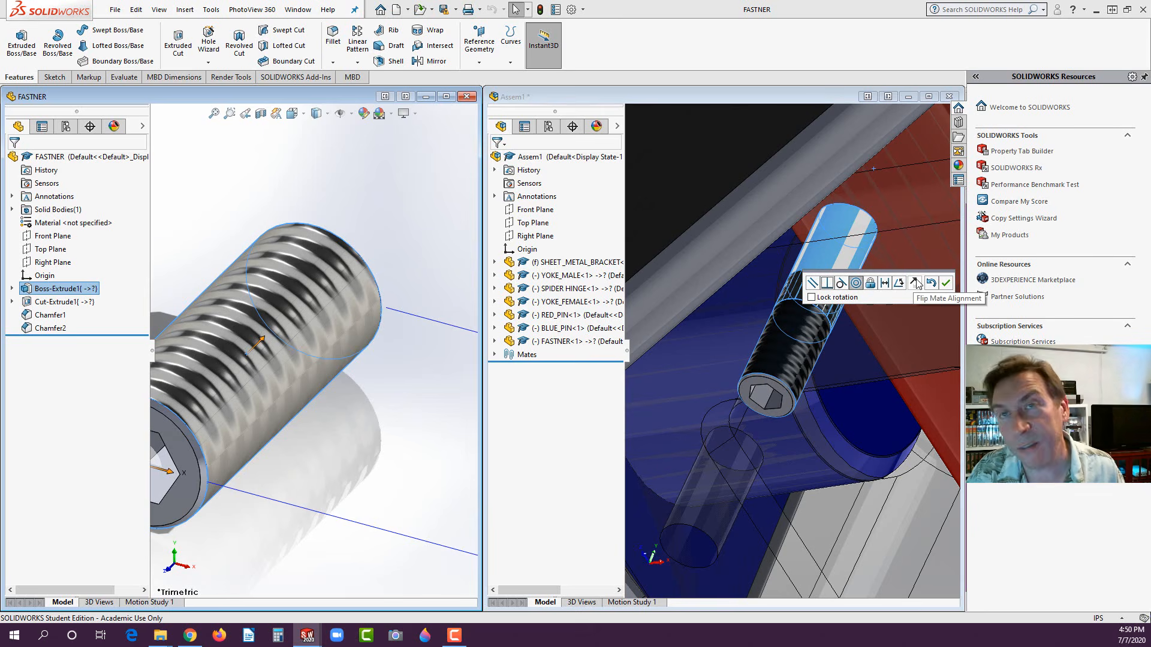
left_click(945, 283)
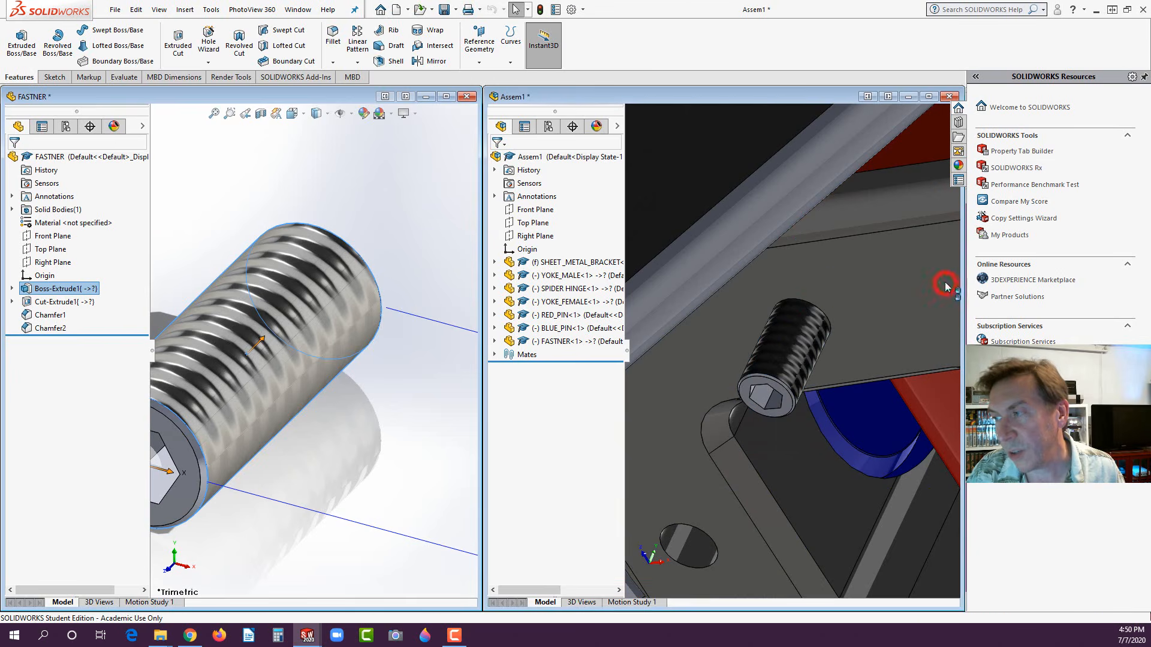
left_click(747, 395)
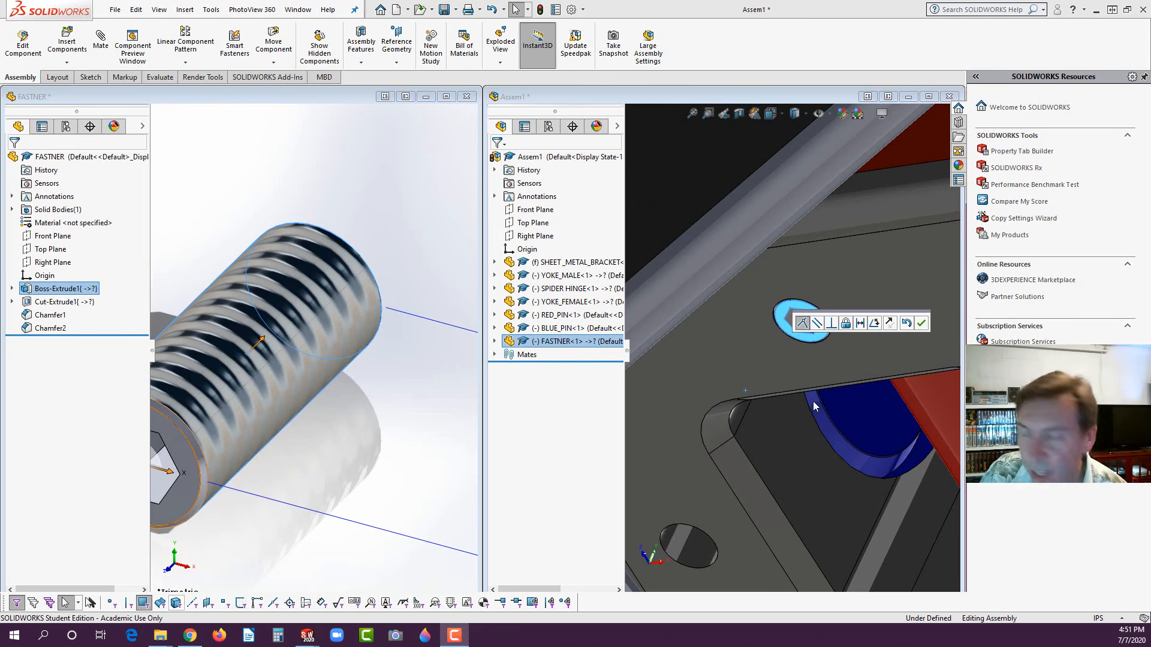
left_click(921, 324)
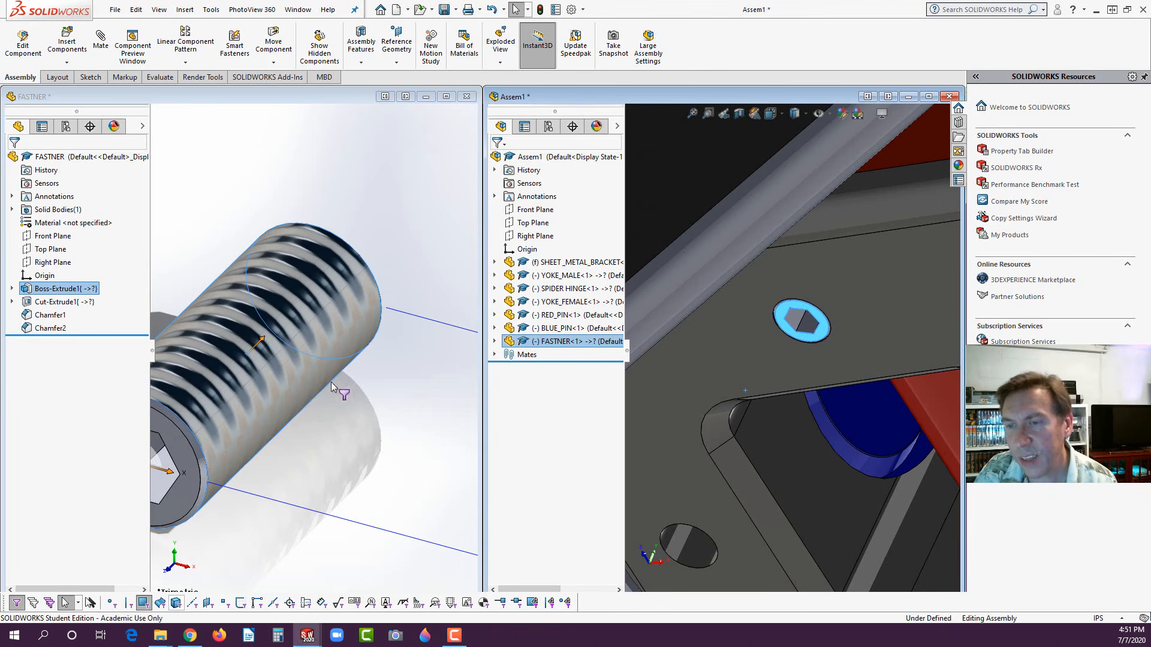
- Insert a second FASTNER into the assembly with a concentric mate to the adjacent empty screw hole in the spider hinge
left_click(298, 398)
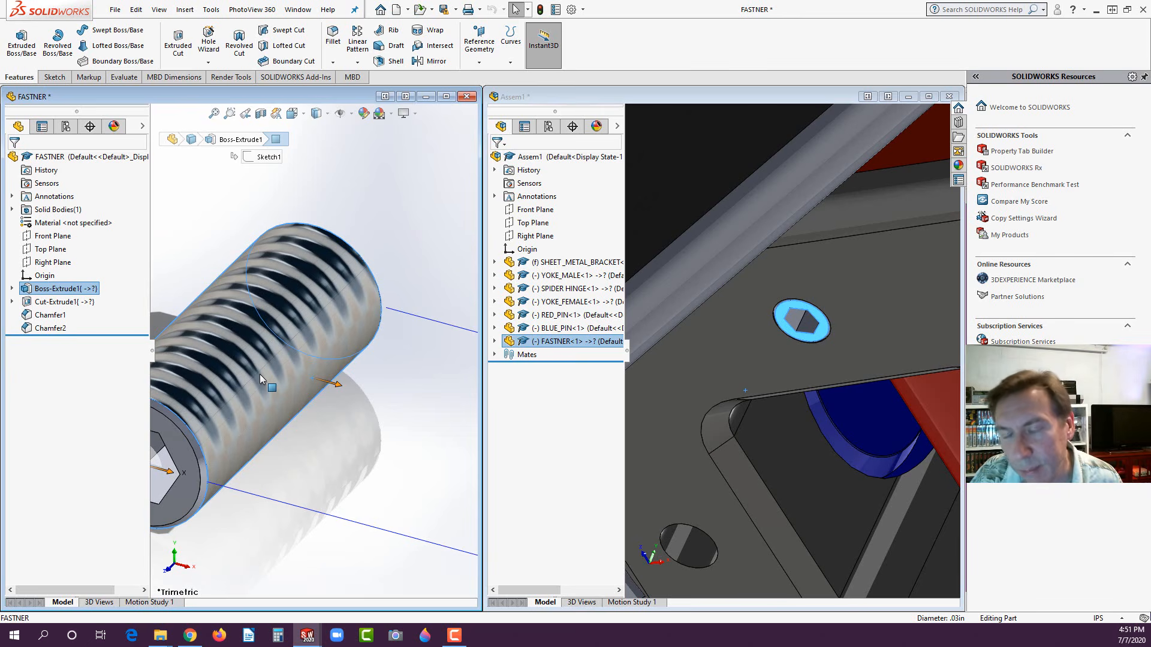
left_click_drag(264, 373, 689, 548)
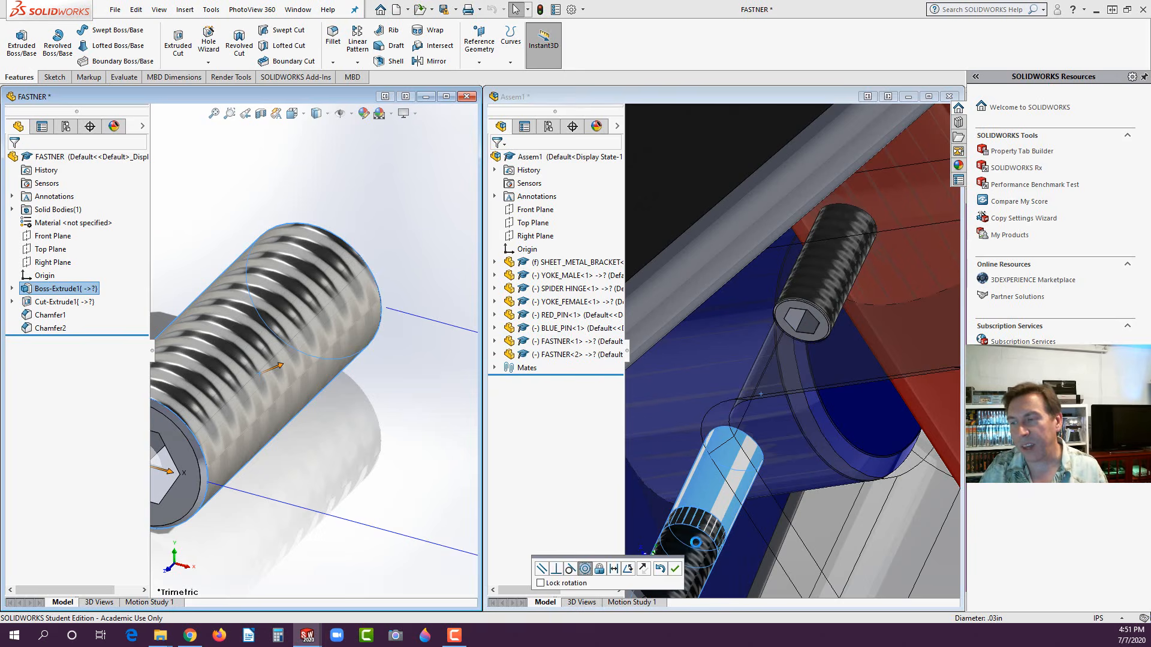
left_click(678, 570)
scroll(762, 527, "up", 3)
scroll(756, 534, "down", 4)
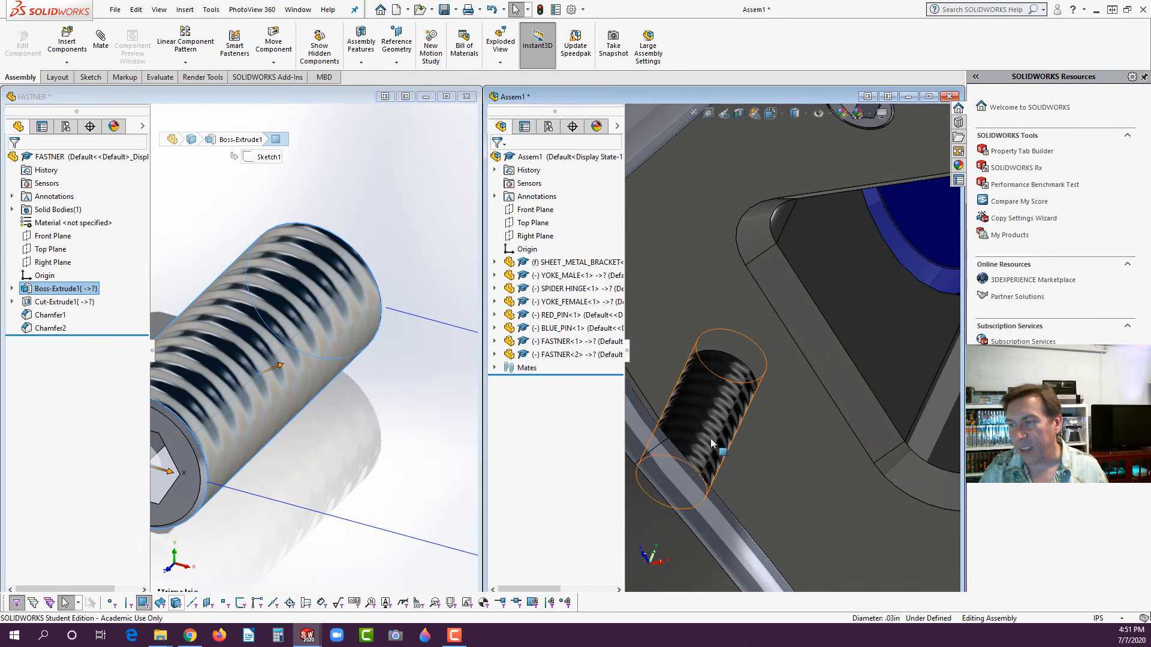
- Slide the second FASTNER out of its hole and make its hex-socket end face coincident with the spider hinge face
left_click_drag(711, 439, 756, 355)
left_click(732, 411)
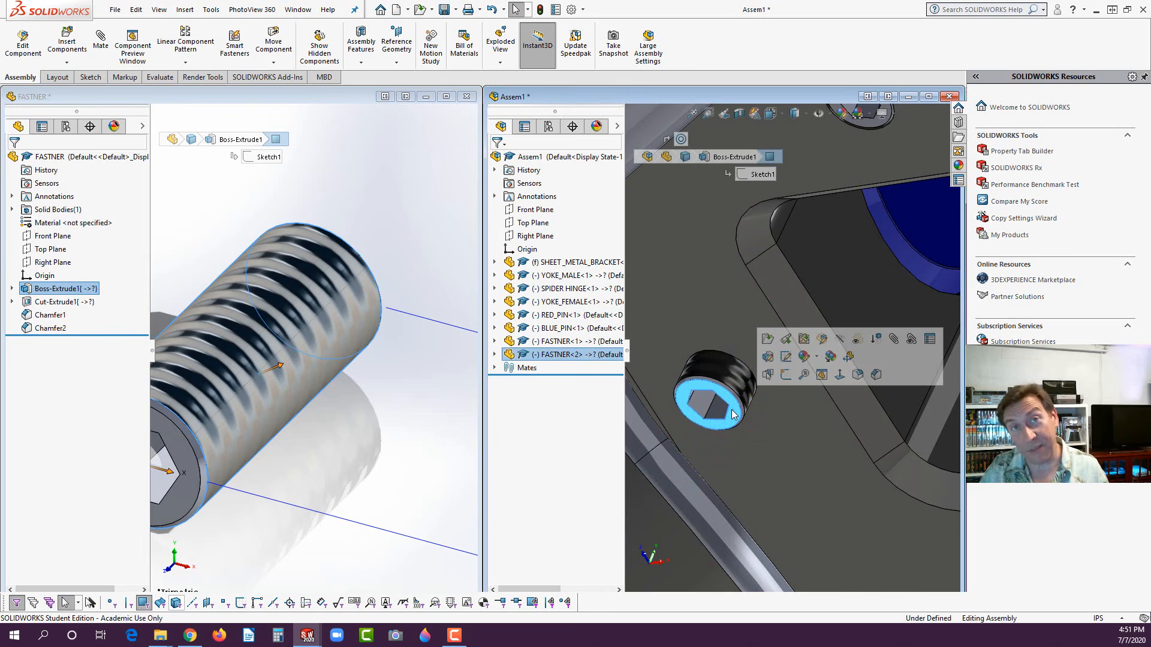
left_click_drag(731, 410, 768, 375)
left_click(904, 395)
scroll(656, 509, "up", 6)
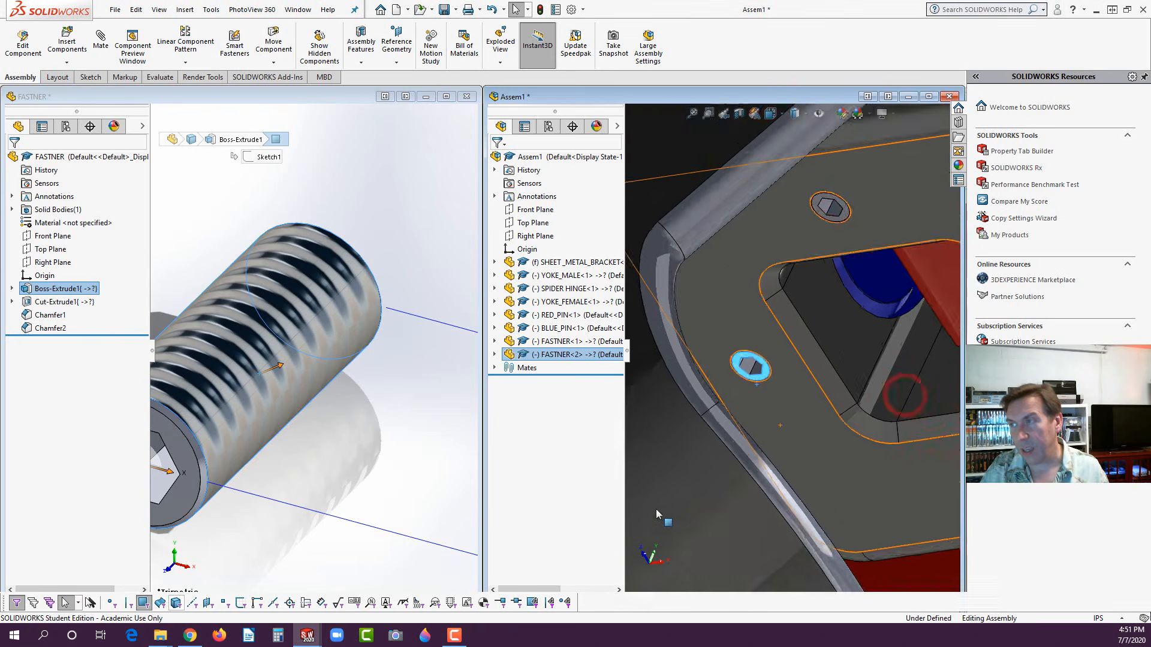
- Insert a third FASTNER, concentric with an empty screw hole in the spider hinge and with its hex-socket end coincident with the hinge face
scroll(933, 372, "down", 3)
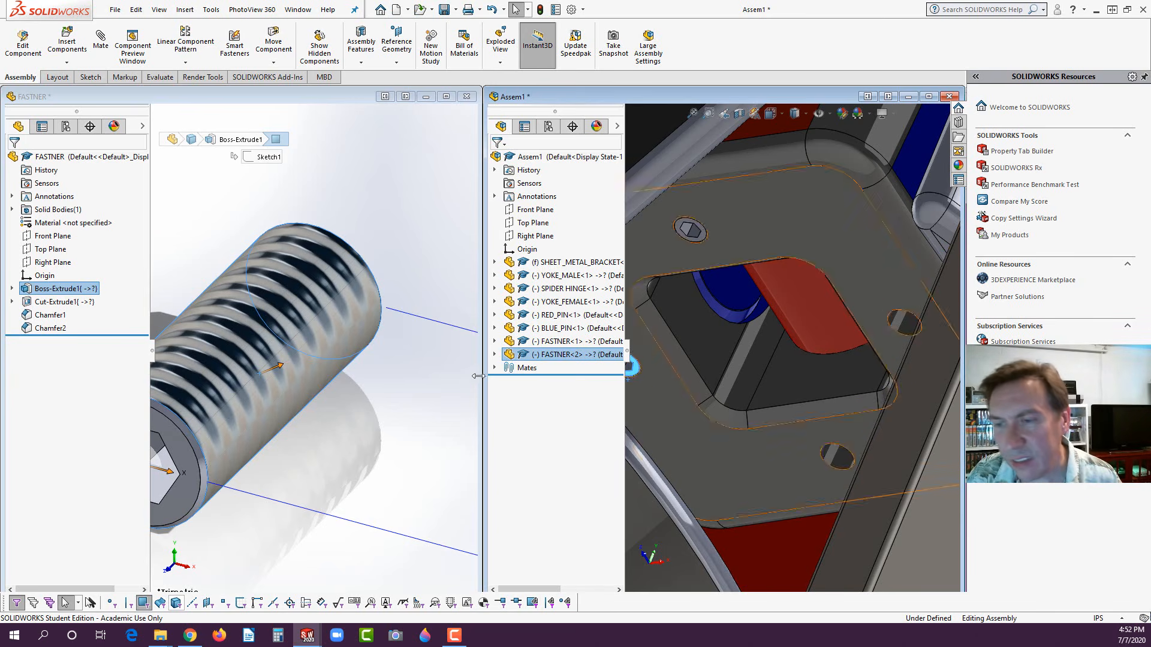
left_click(286, 390)
left_click_drag(286, 390, 840, 457)
left_click(946, 473)
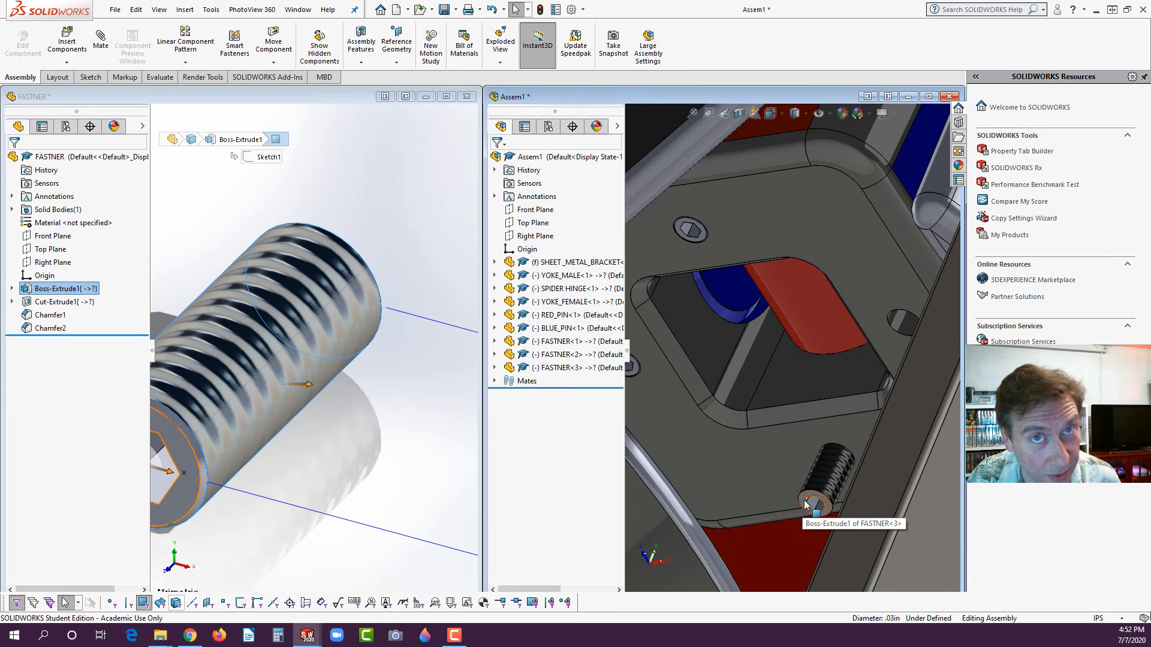
left_click_drag(806, 505, 823, 459)
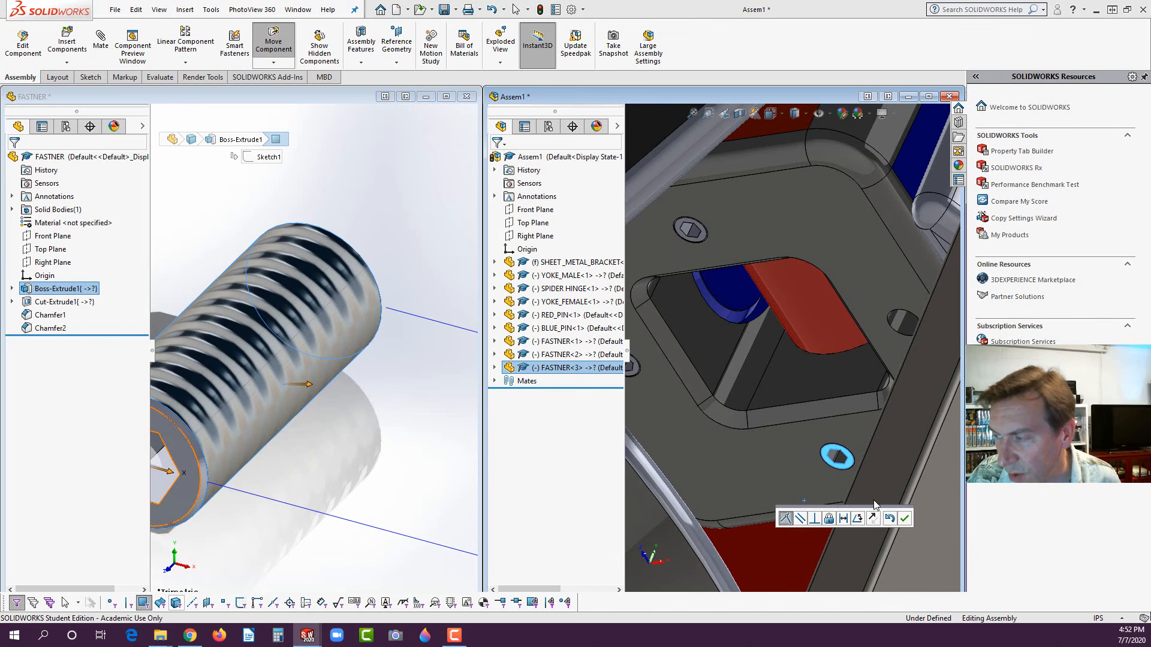
left_click(904, 519)
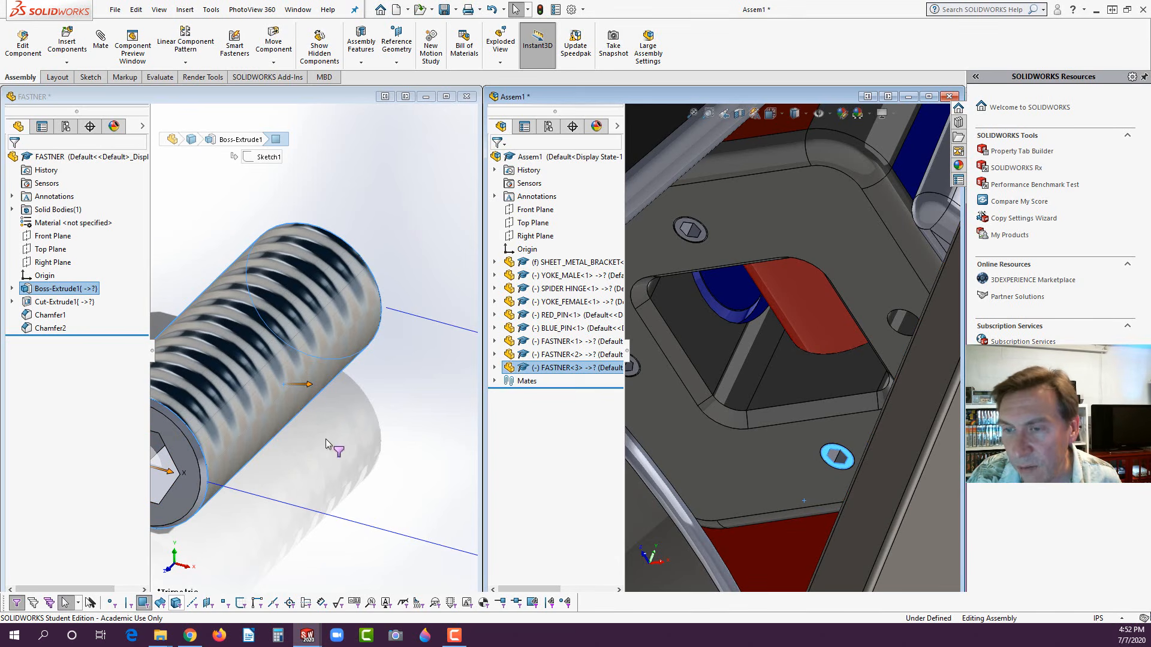
- Insert a fourth FASTNER, concentric with the last empty spider hinge hole, and make its hex-socket end coincident with the hinge face
left_click_drag(244, 403, 904, 324)
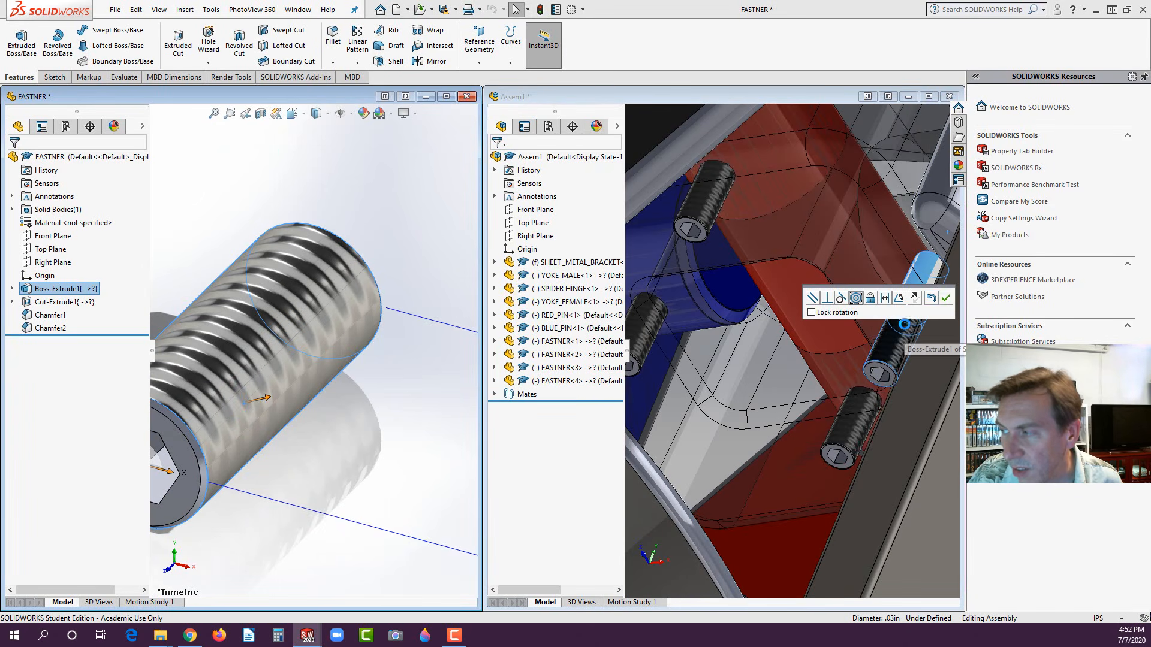
left_click(946, 297)
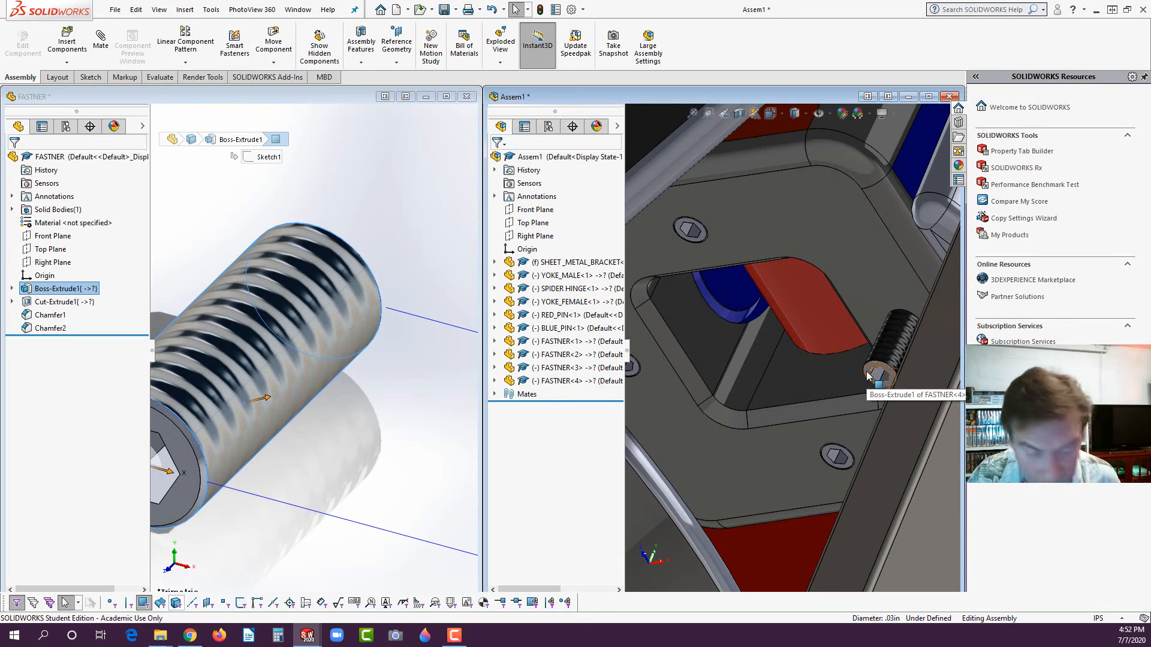
left_click_drag(868, 376, 889, 298)
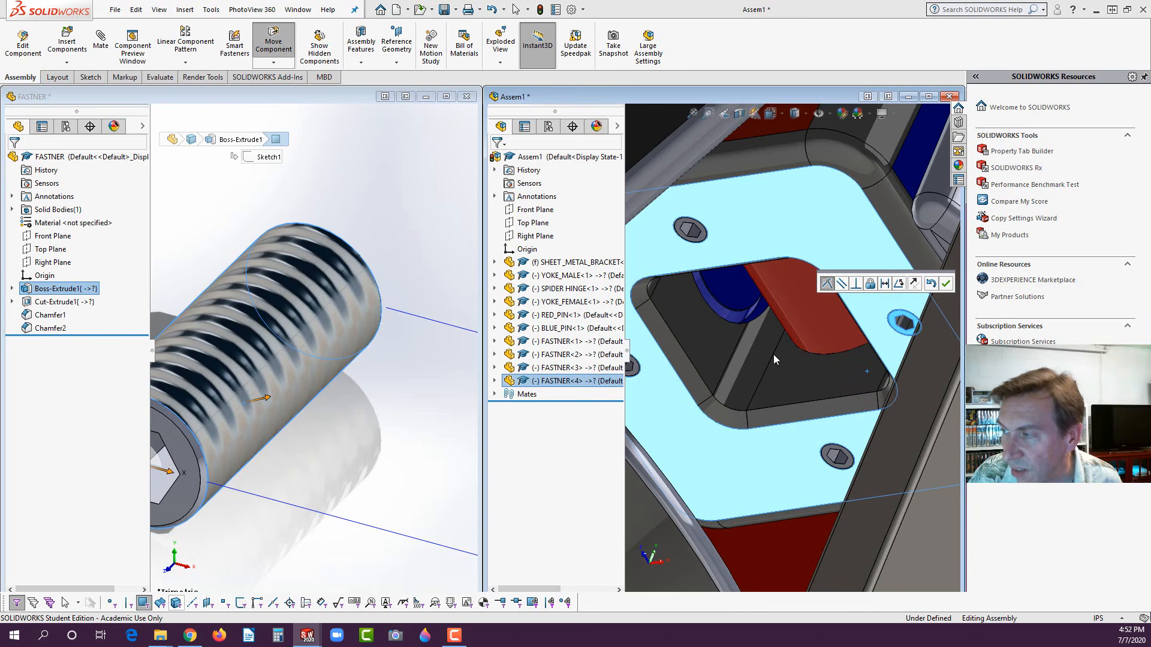
left_click(946, 283)
scroll(800, 417, "up", 5)
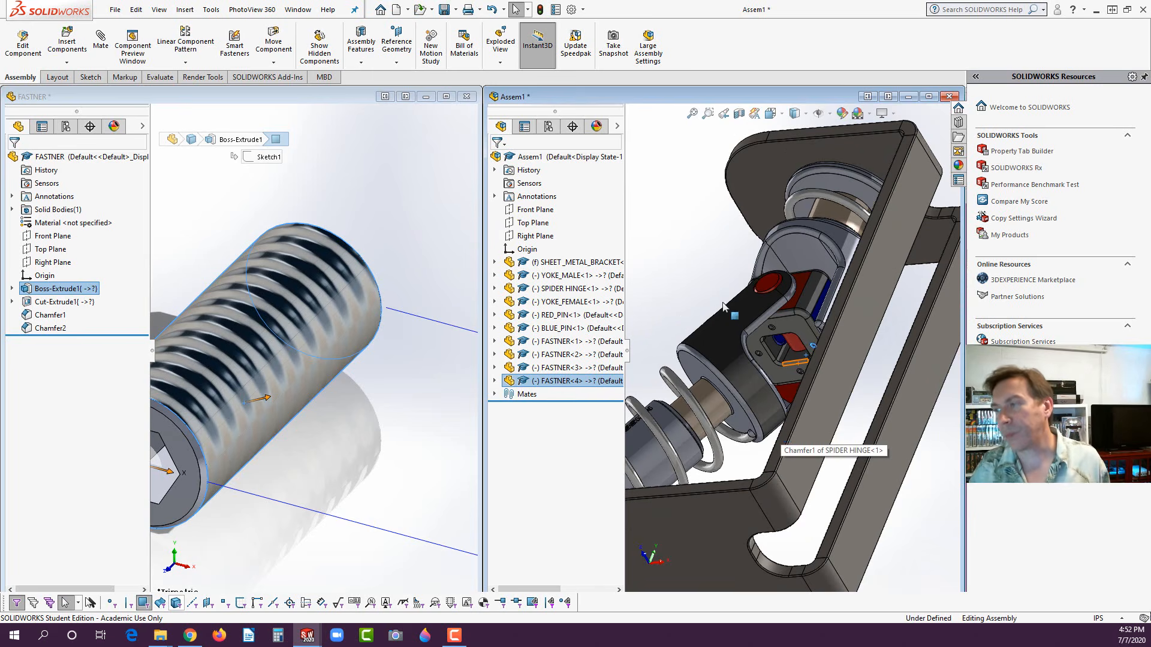
left_click(703, 259)
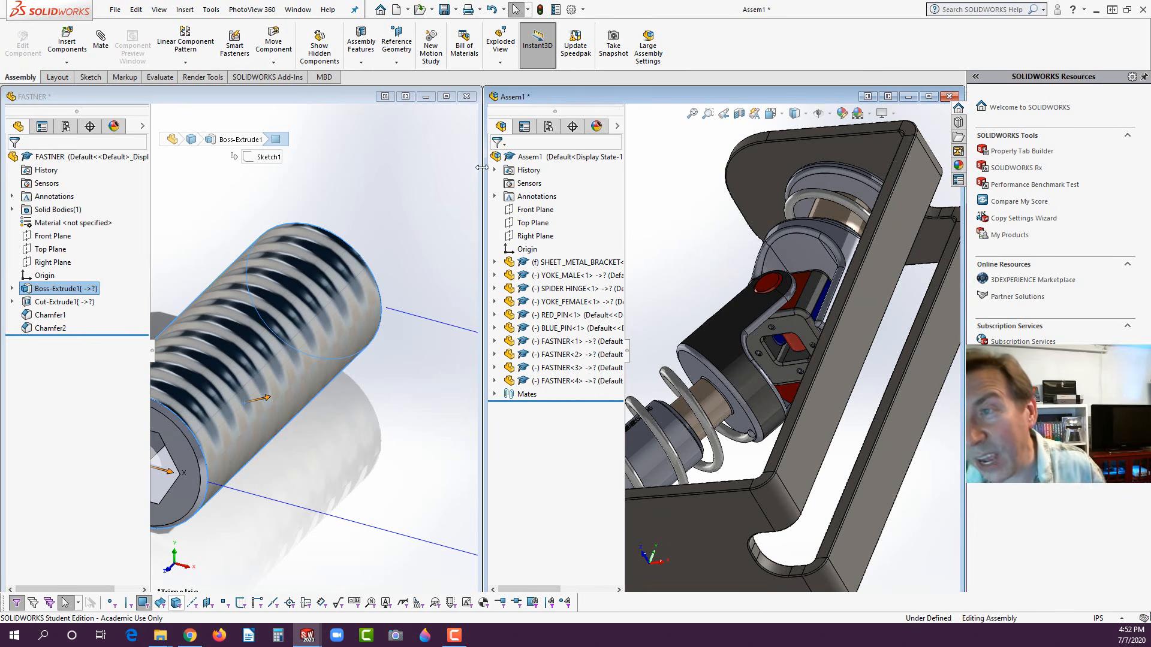
- Close the FASTNER document, saving its changes, and maximize the assembly window
left_click(466, 97)
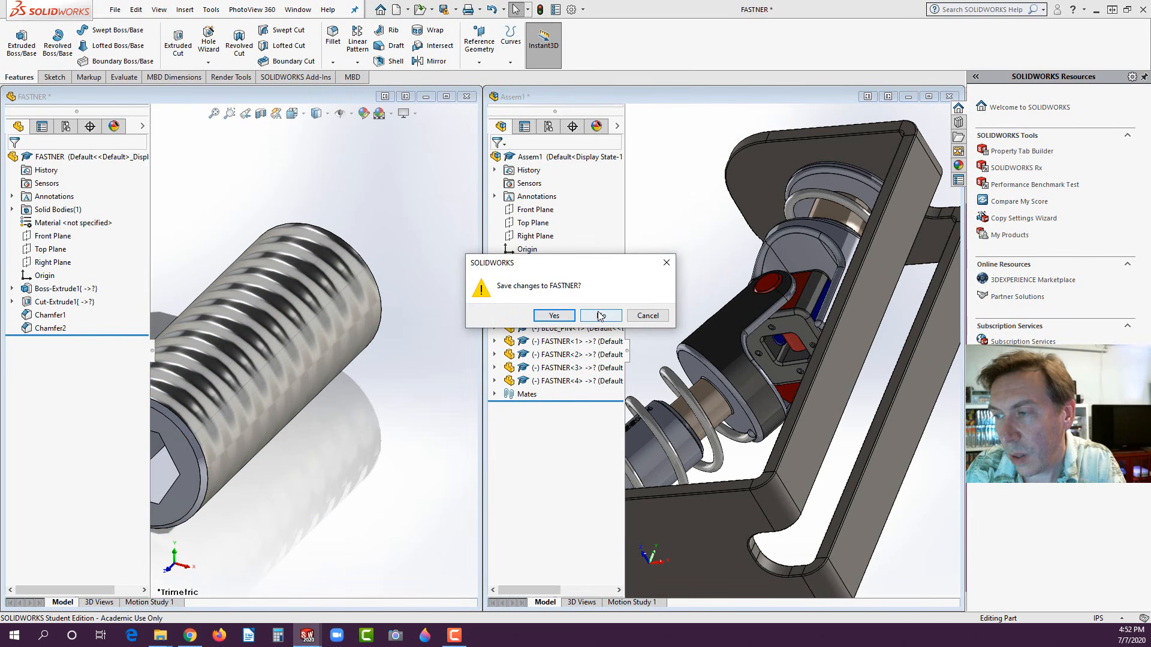
left_click(571, 315)
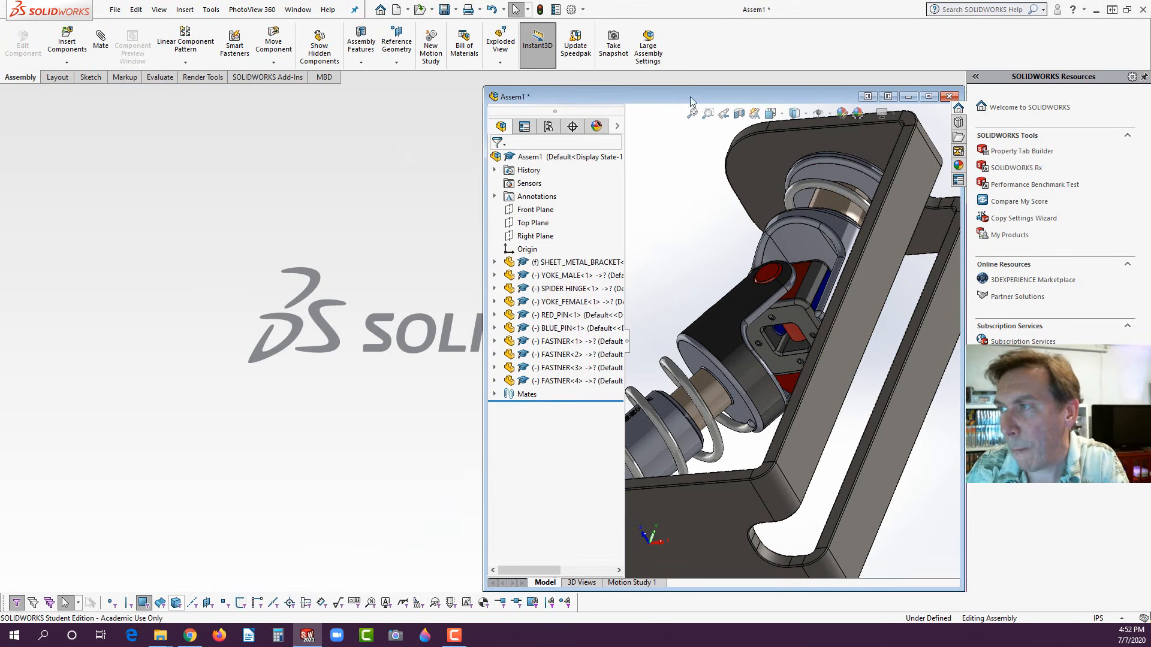
left_click(696, 88)
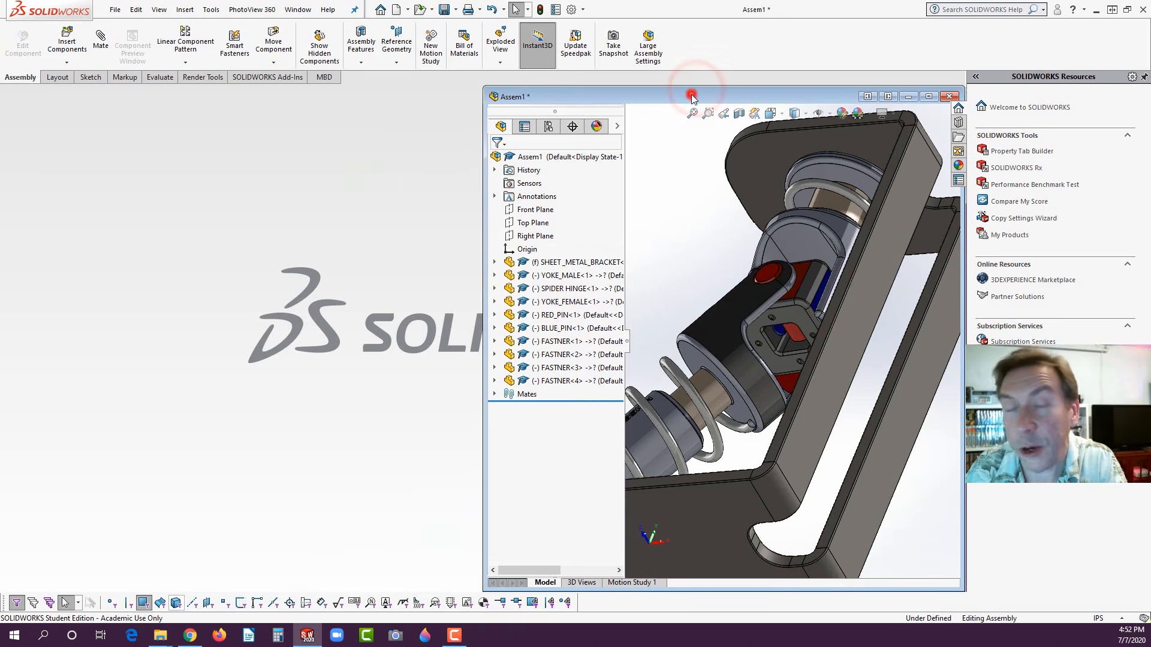
double_click(696, 89)
- Insert the HANDLE subassembly from the E5 folder and place it above the yoke shaft protruding from the bracket
scroll(404, 273, "up", 3)
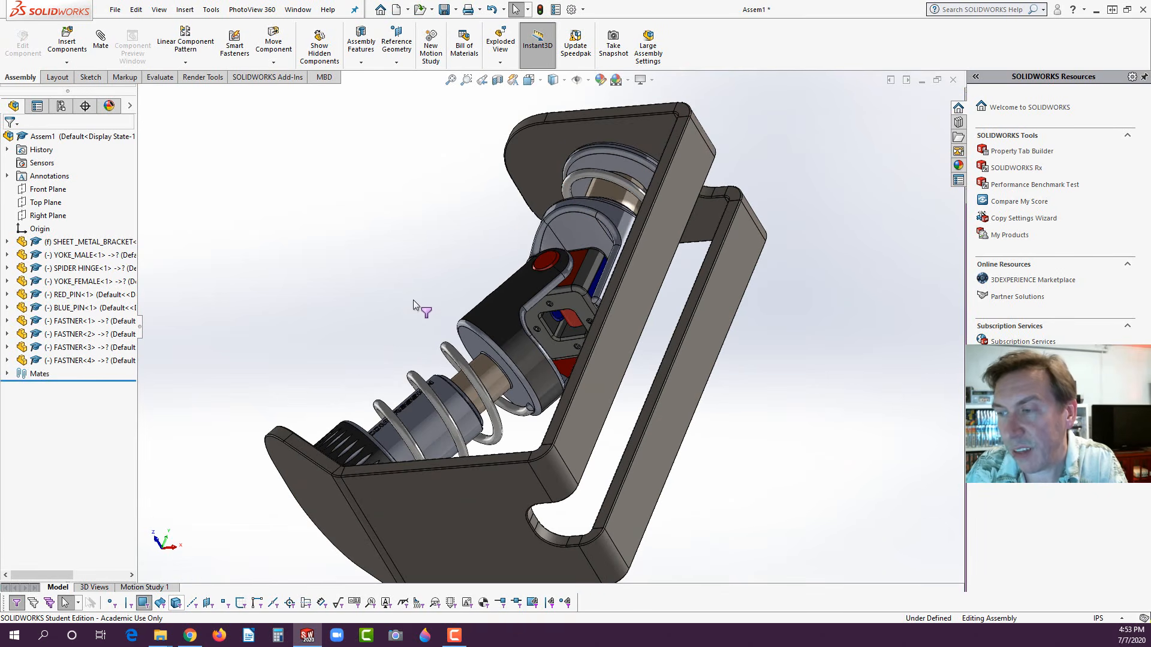
scroll(419, 308, "down", 4)
scroll(526, 221, "up", 3)
middle_click_drag(526, 235, 613, 425)
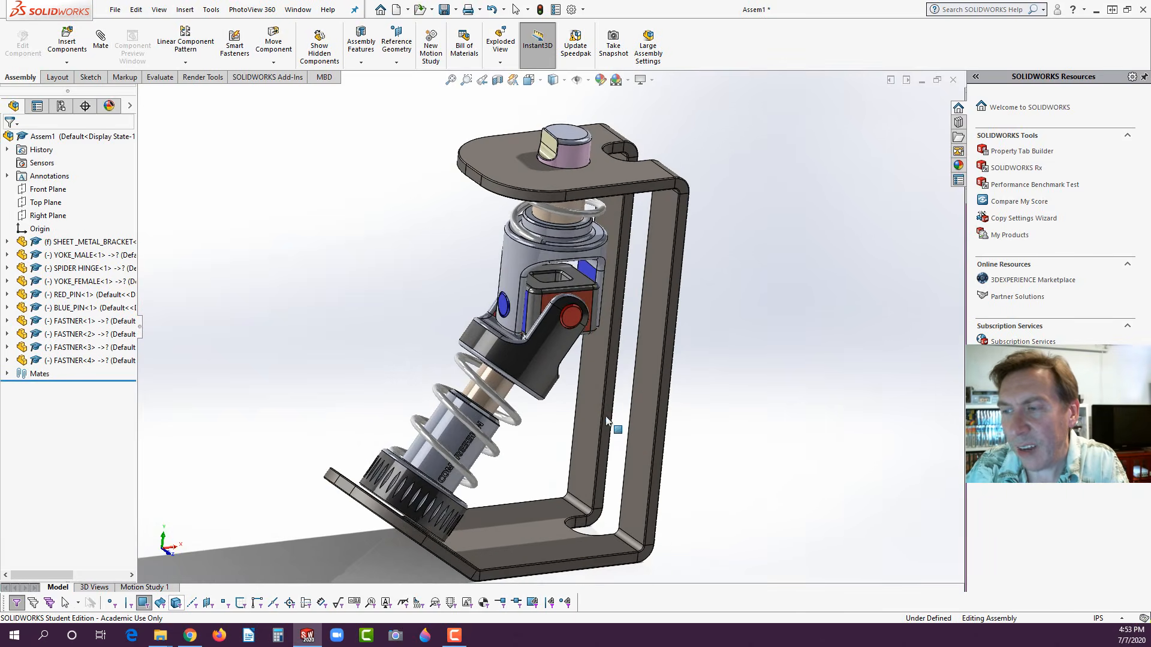
scroll(670, 241, "up", 3)
scroll(670, 241, "down", 2)
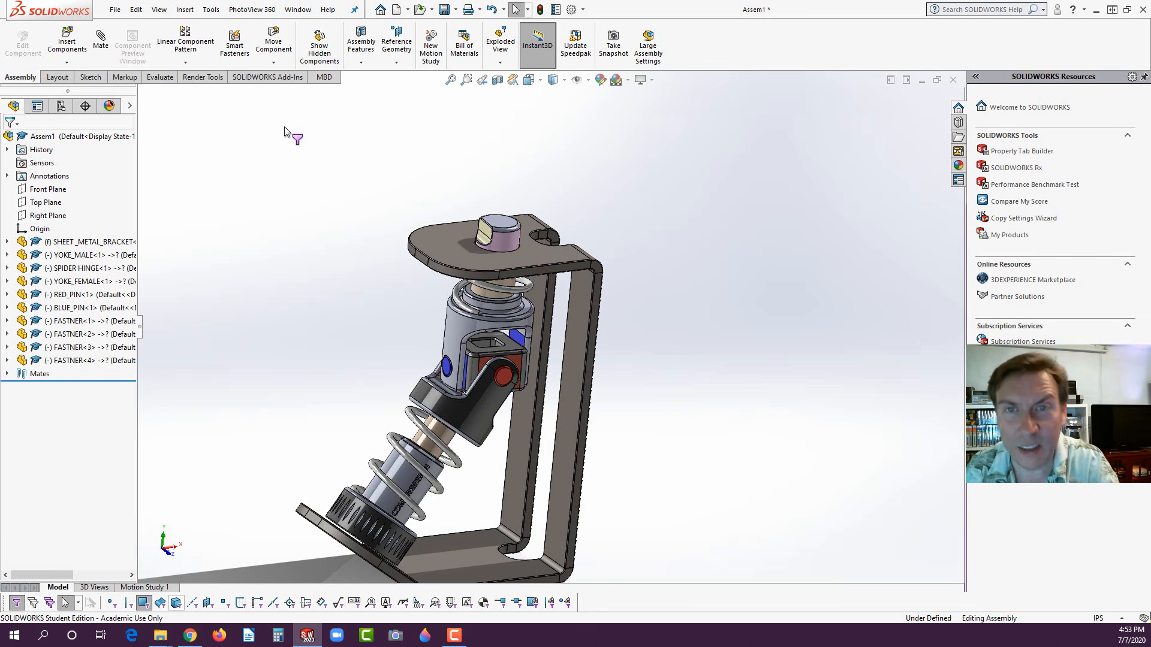
left_click(67, 44)
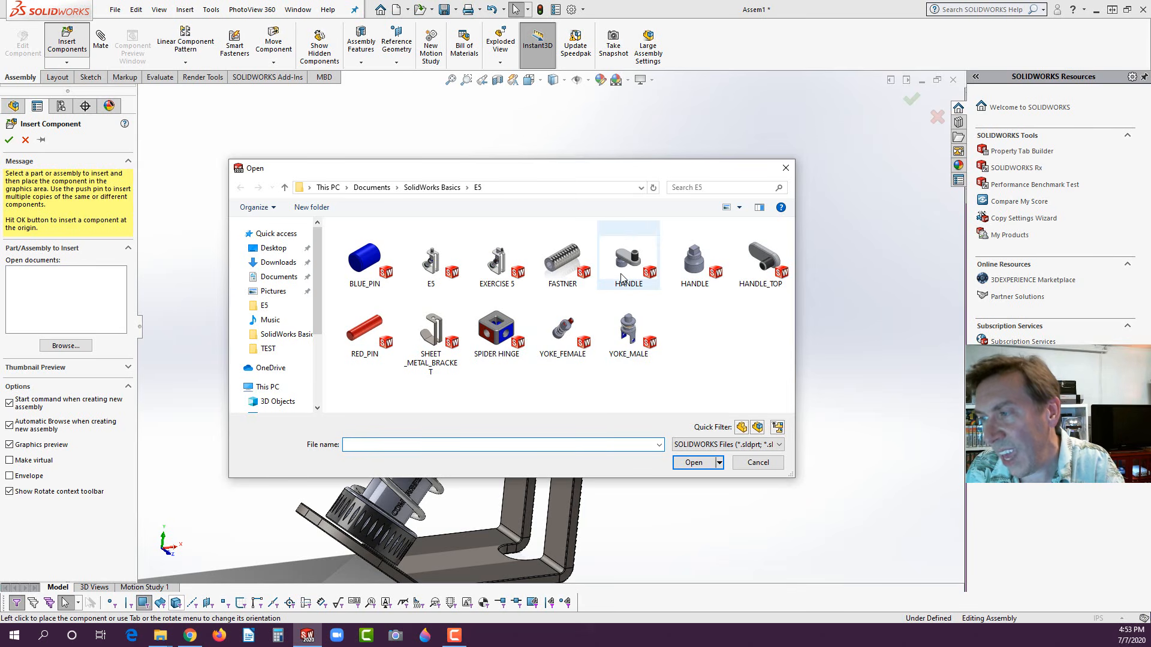
left_click(758, 427)
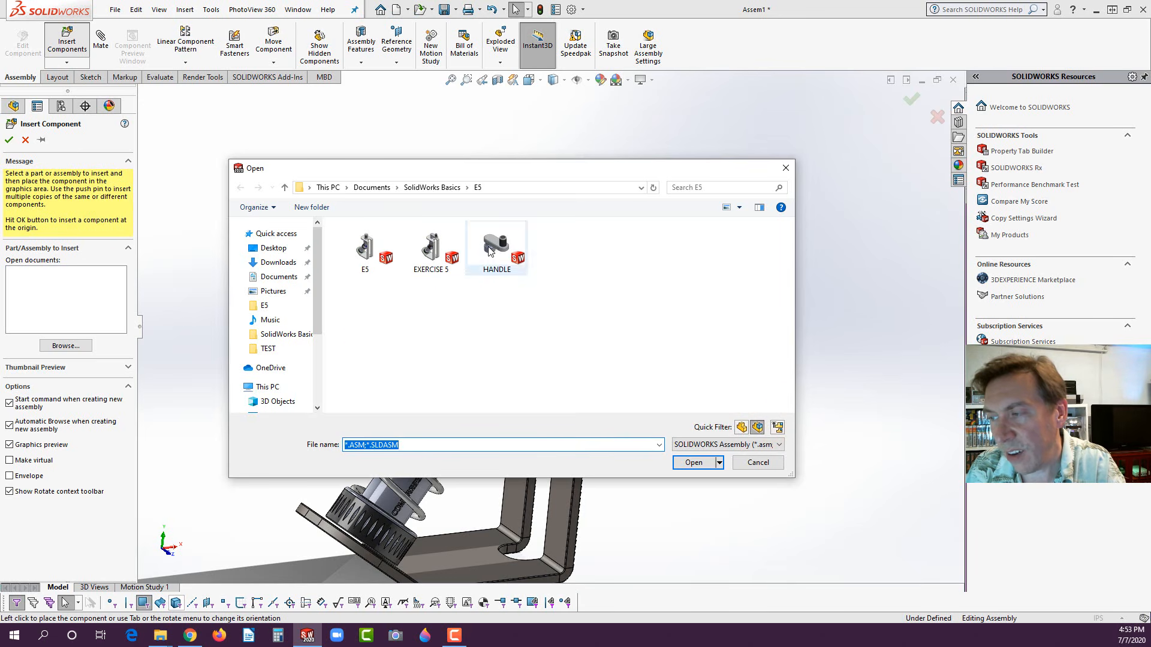
left_click(742, 428)
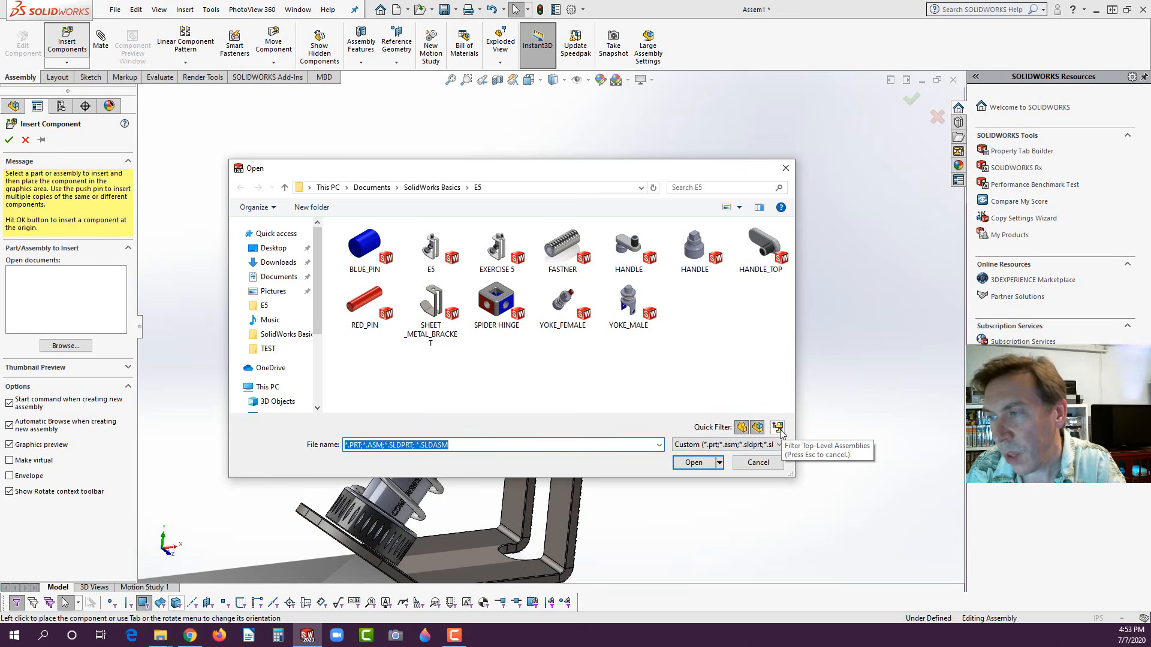
left_click(629, 246)
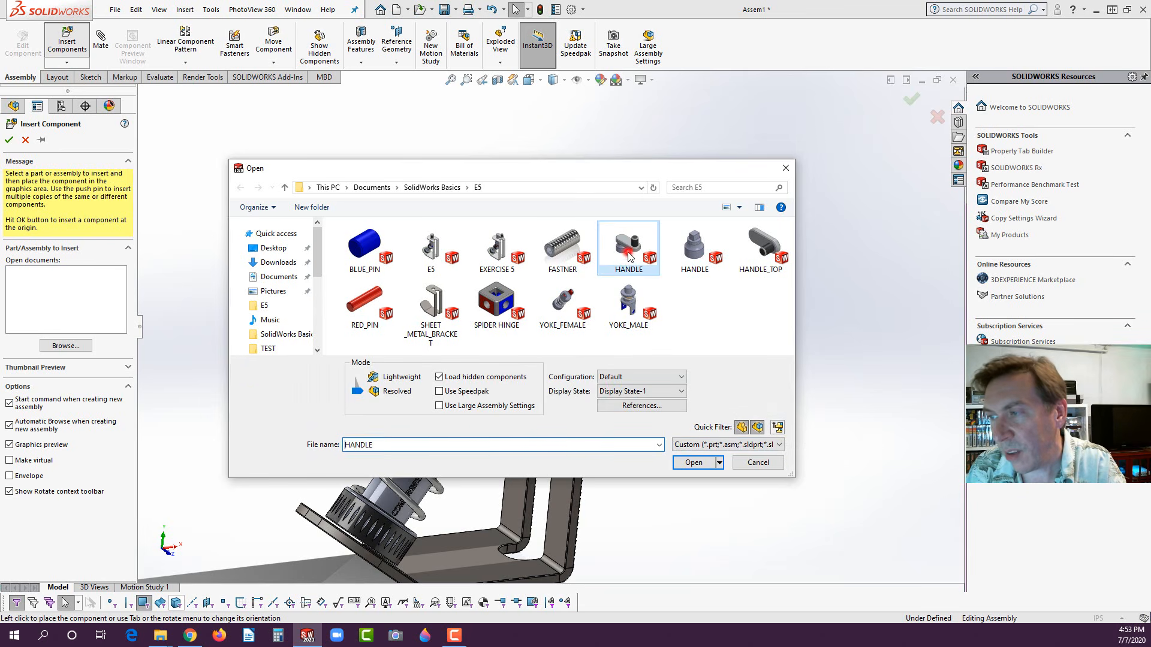
left_click(693, 462)
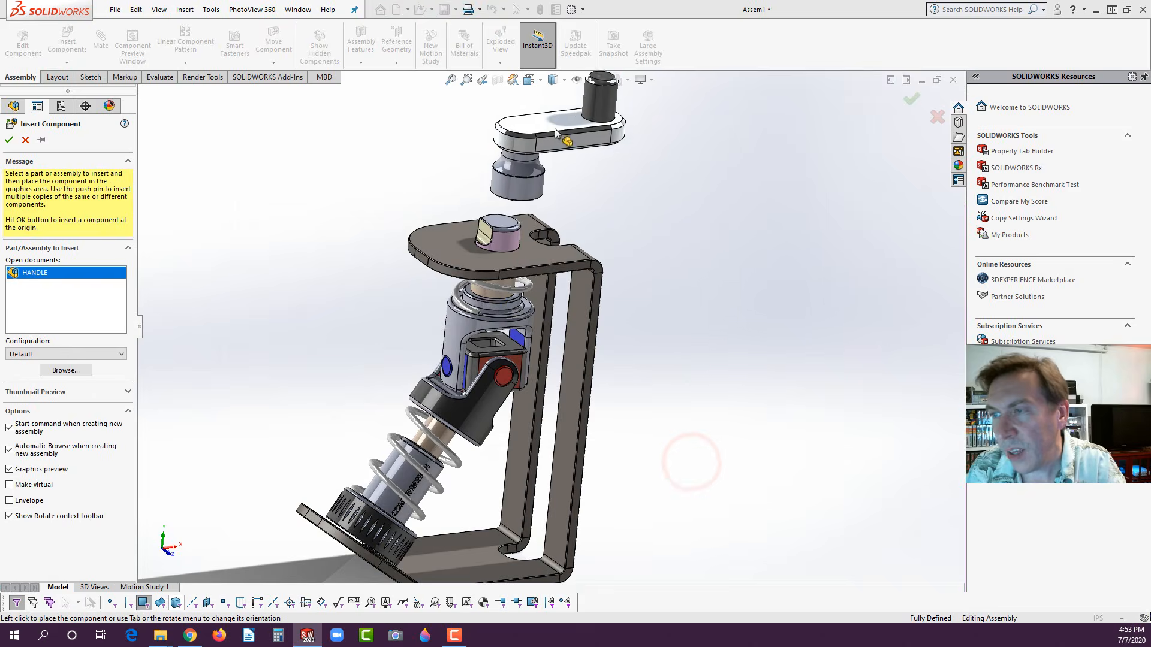
left_click(541, 122)
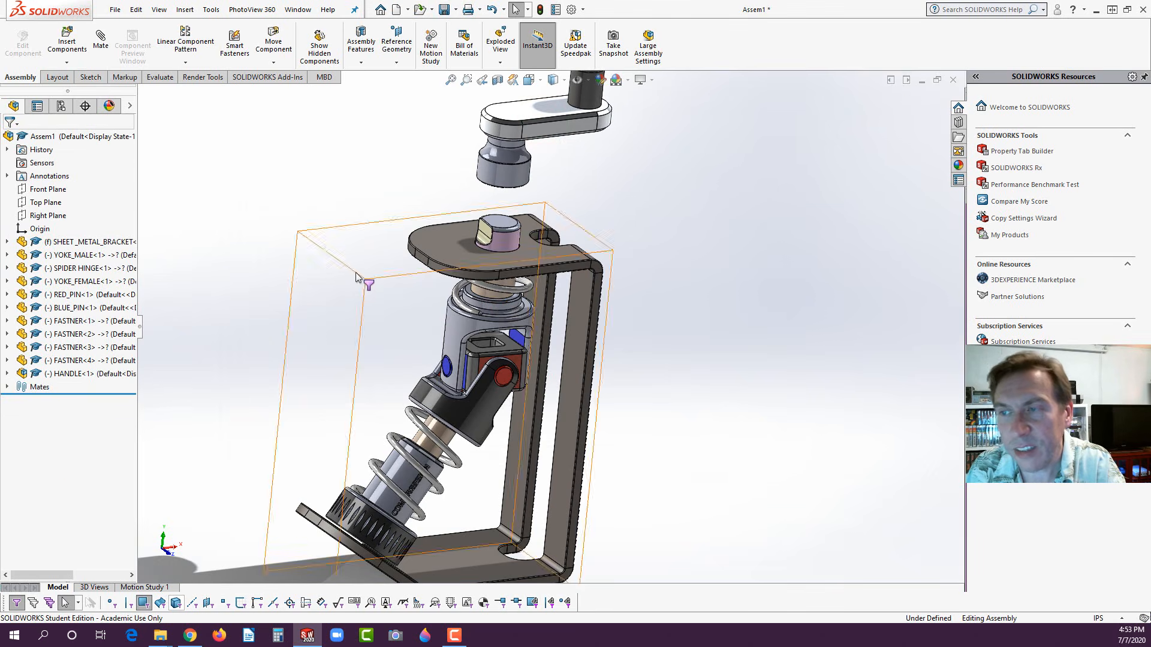
- Add a concentric mate between the cylindrical face of the male yoke's shaft and the round bore in the handle's socket
mouse_move(315, 284)
middle_mouse_down()
mouse_move(634, 216)
mouse_move(527, 221)
mouse_move(618, 270)
mouse_move(624, 260)
mouse_move(540, 271)
middle_mouse_up()
scroll(528, 221, "down", 5)
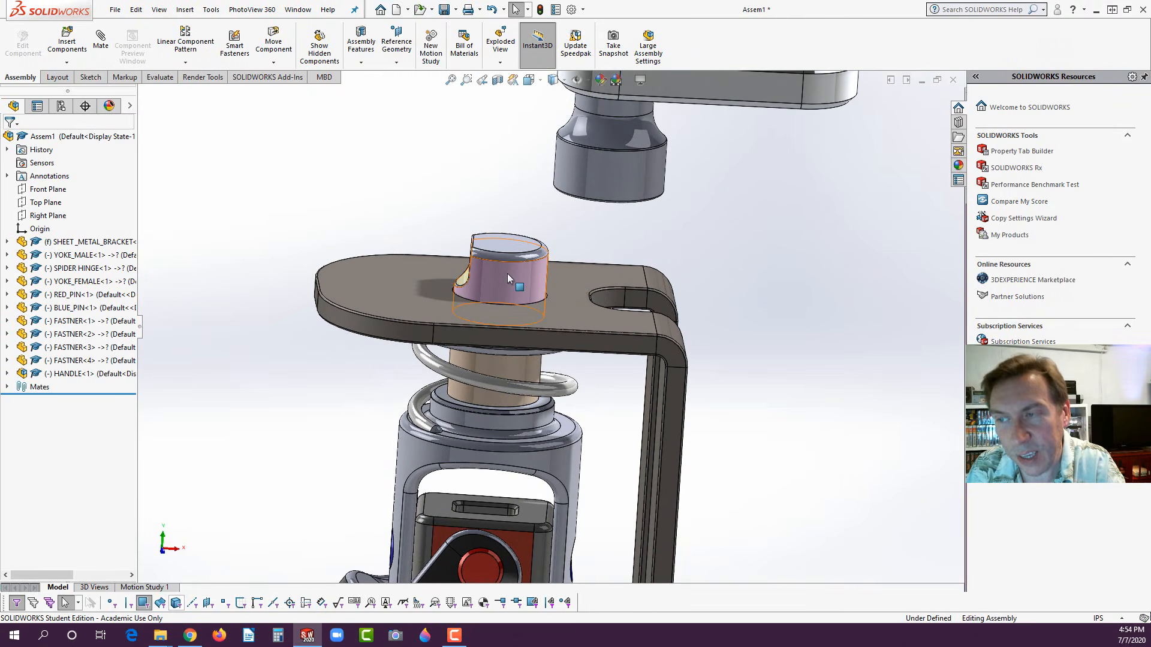
middle_click_drag(507, 273, 669, 164)
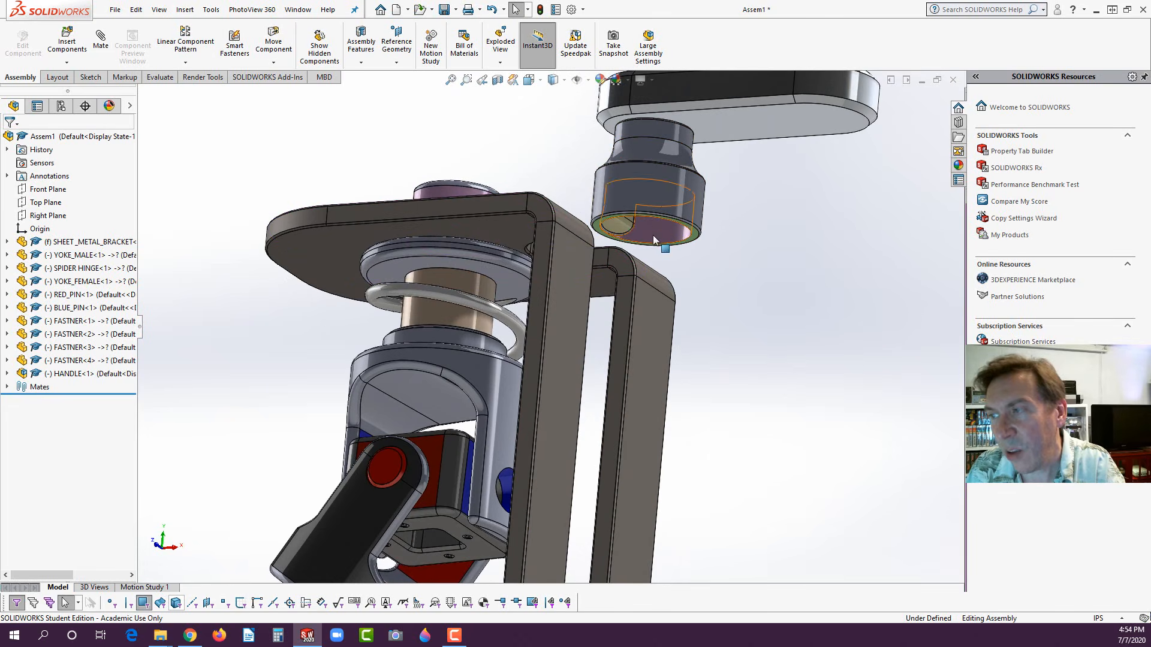
left_click(101, 41)
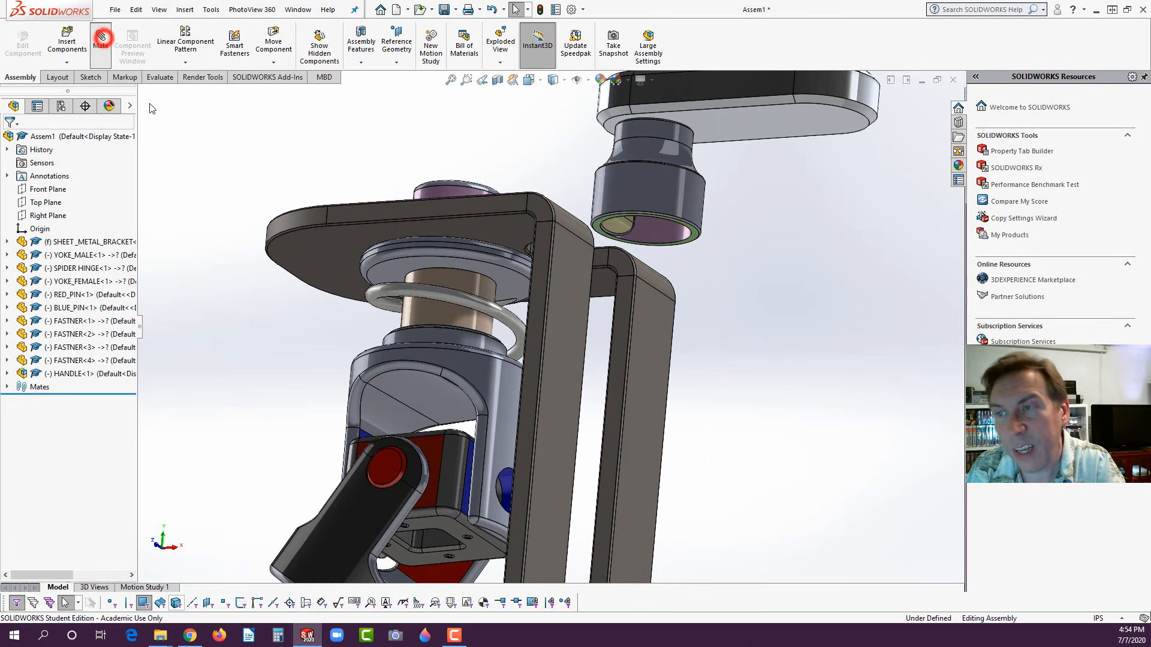
middle_click_drag(466, 182, 448, 216)
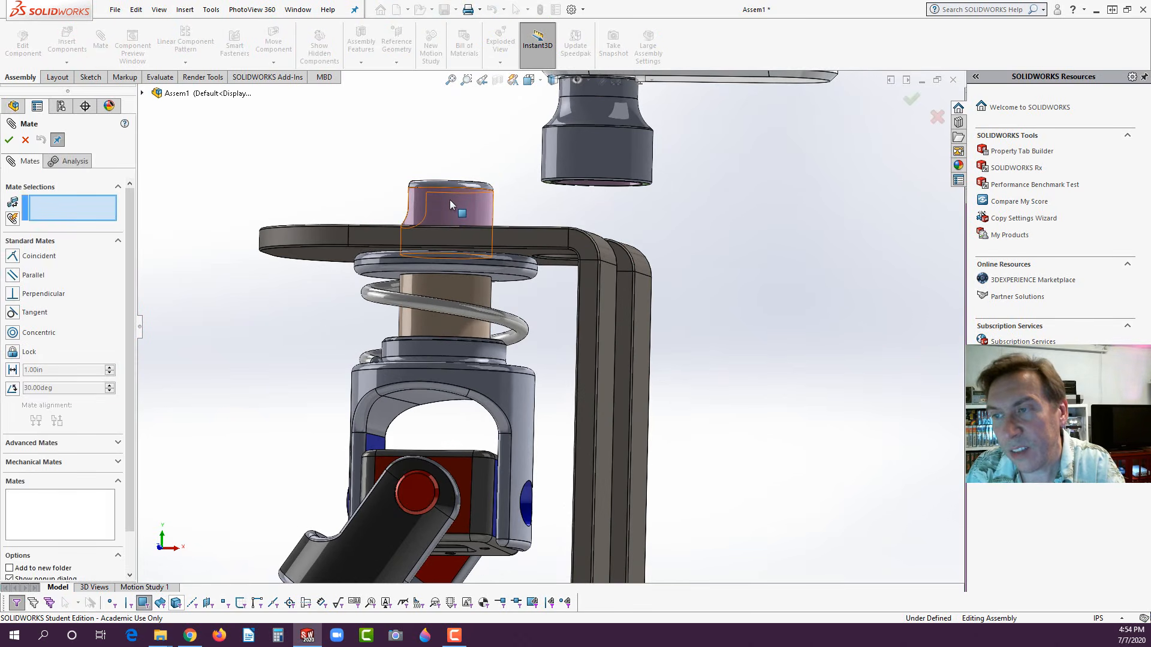
left_click(450, 200)
middle_click_drag(627, 202, 656, 194)
left_click(640, 213)
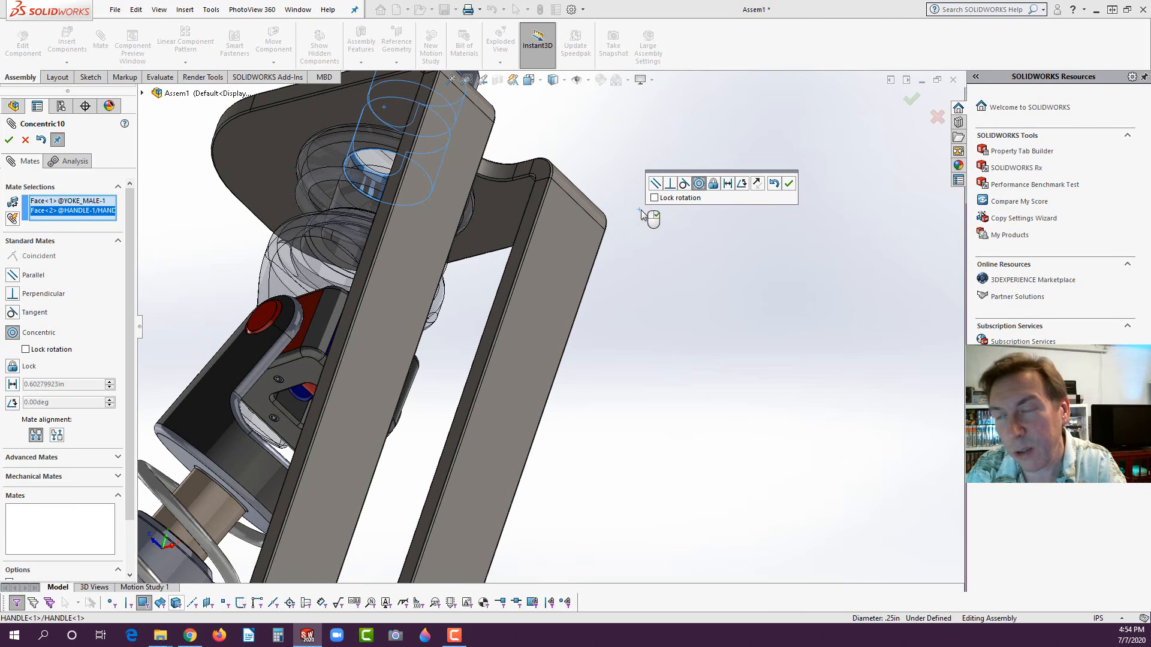
left_click(789, 186)
- Slide the handle up along the yoke shaft's axis, clear of the bracket, so that its socket is exposed
key("f")
middle_click_drag(680, 273, 603, 364)
scroll(574, 198, "down", 2)
left_click_drag(430, 250, 455, 176)
left_click(527, 204)
middle_click_drag(516, 242, 390, 135)
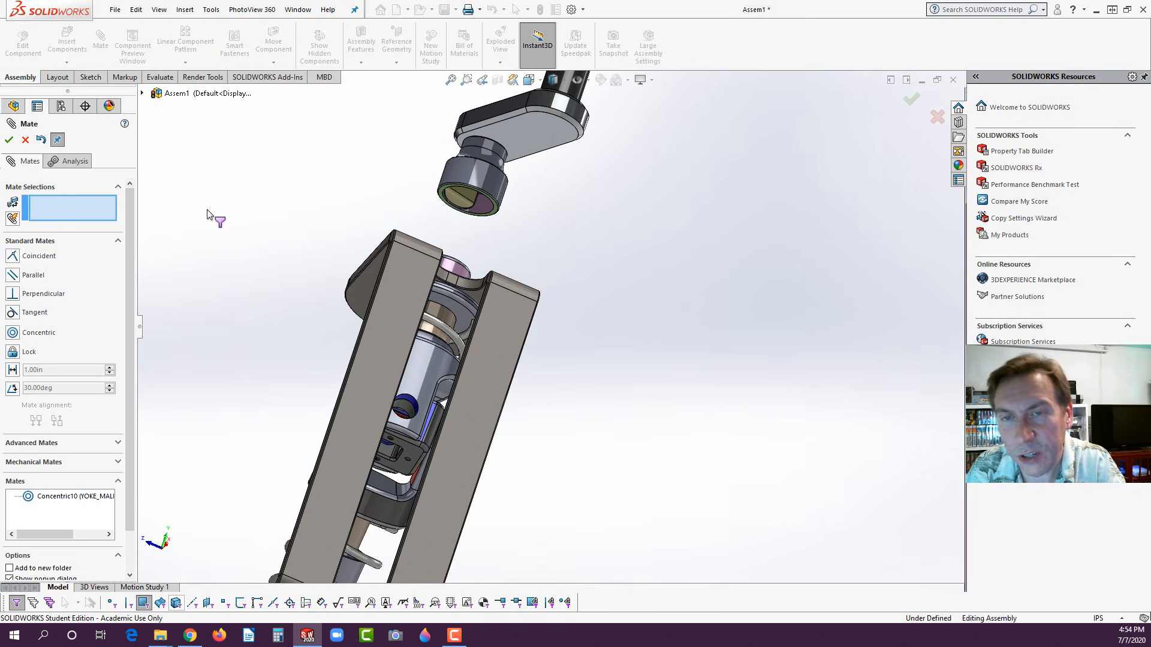
- Add a coincident mate between the flat face inside the handle's socket and the flat cut on the male yoke's shaft
right_click(54, 207)
left_click(301, 195)
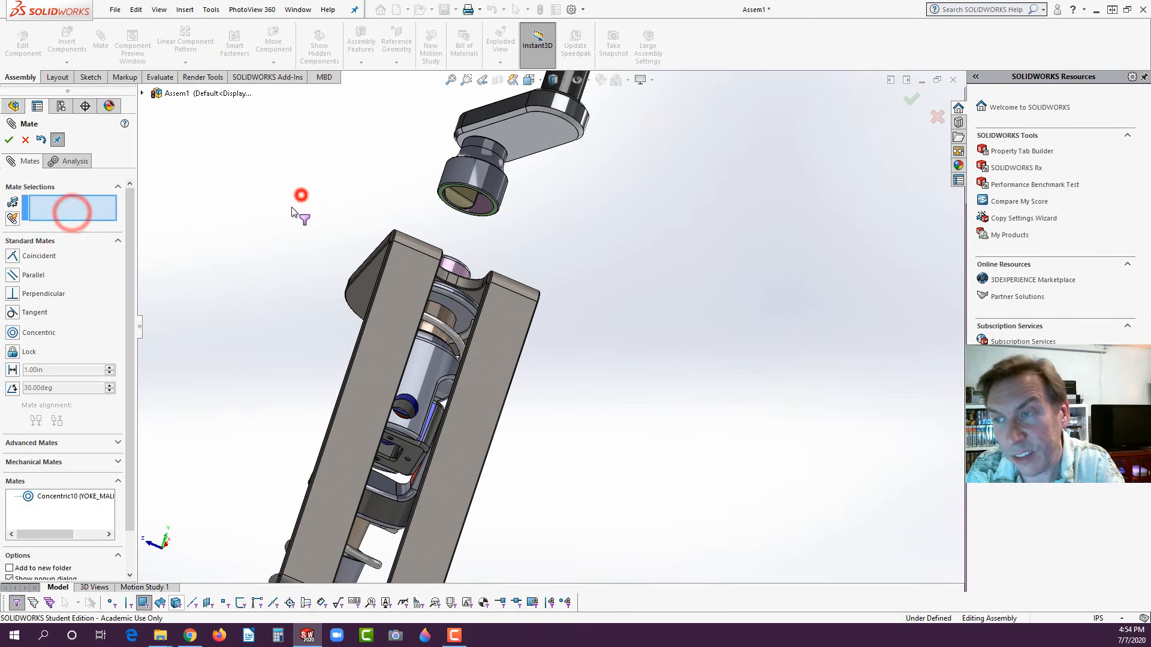
scroll(492, 191, "down", 6)
middle_click_drag(452, 189, 429, 192)
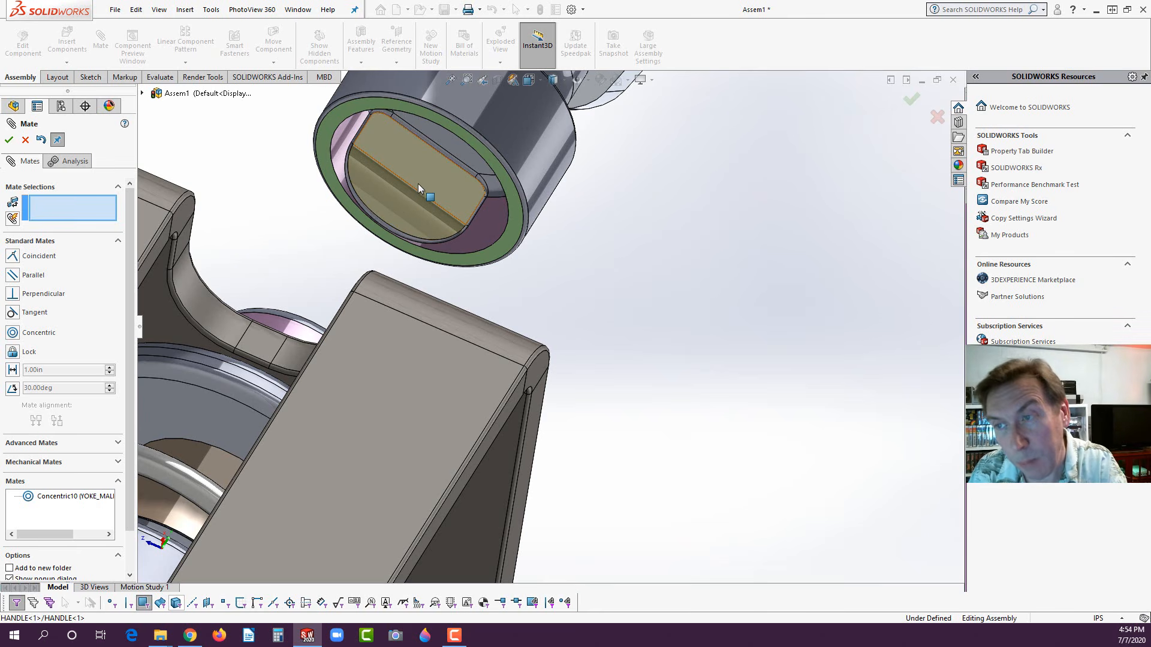
left_click(431, 169)
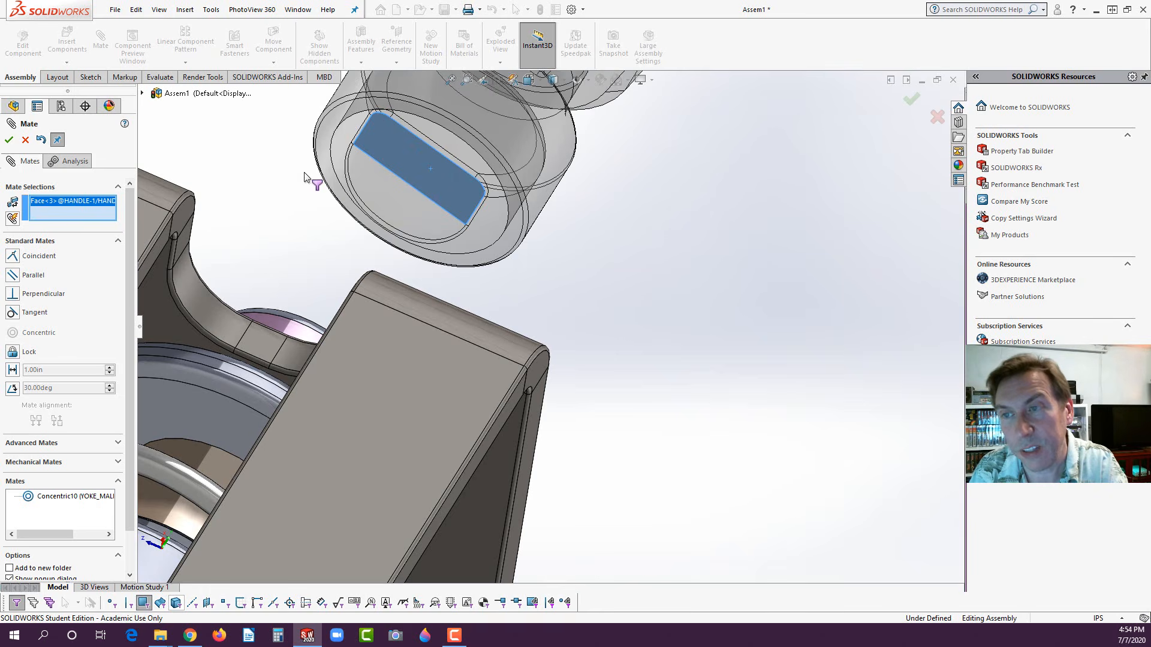
middle_click_drag(313, 182, 419, 395)
scroll(419, 395, "down", 3)
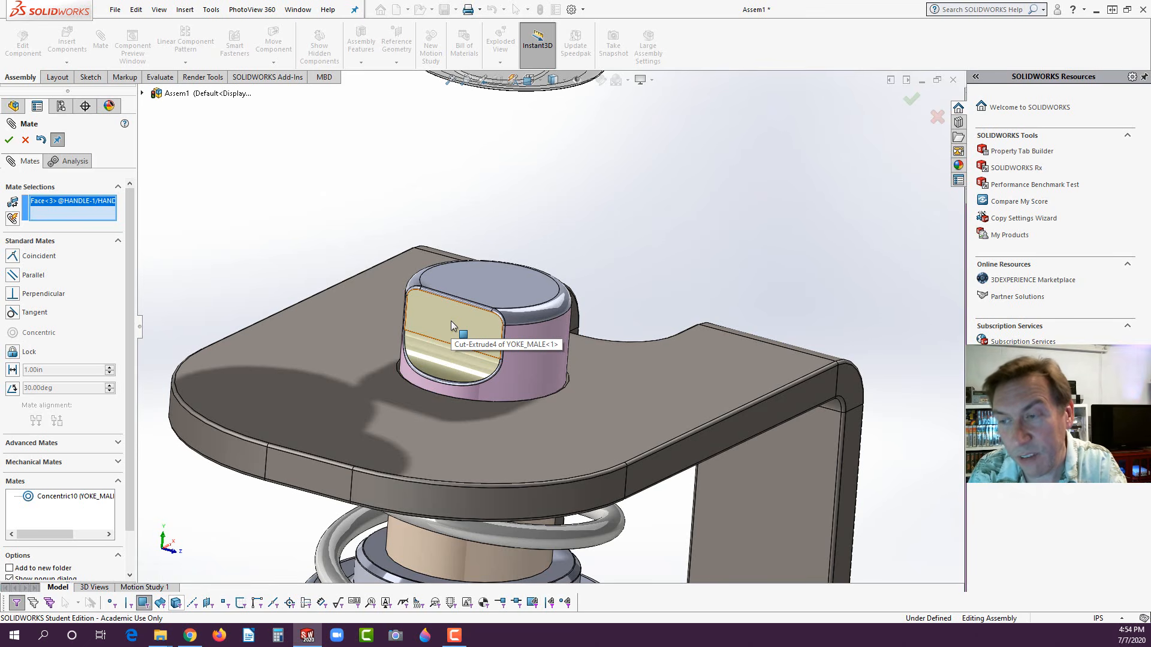
left_click(450, 321)
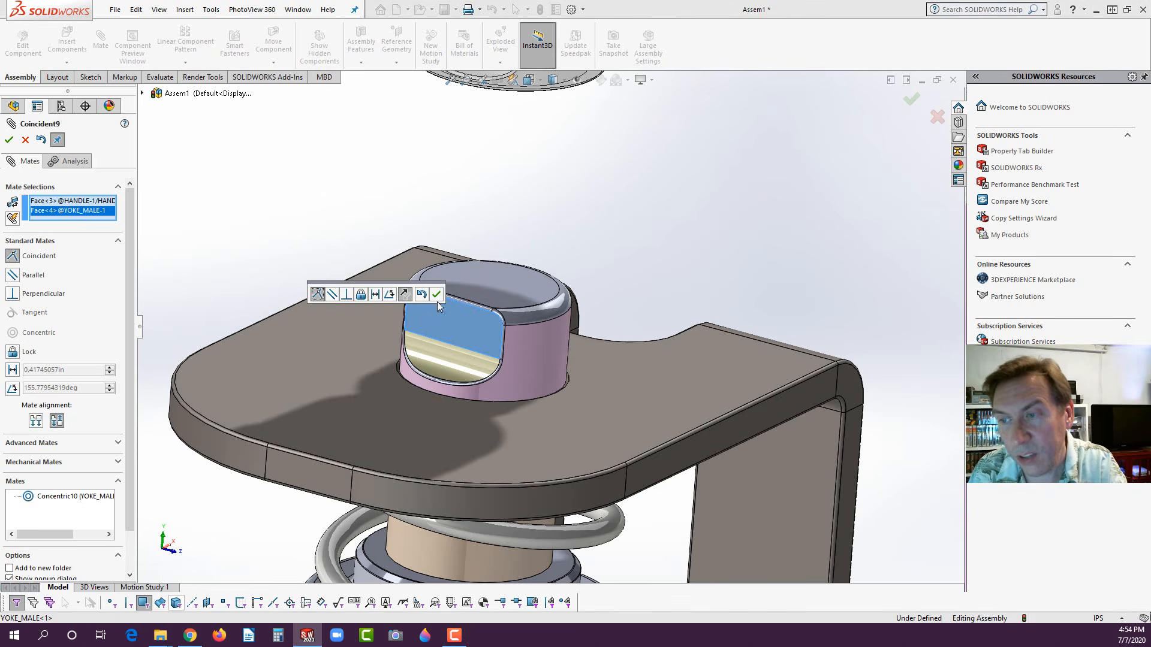
left_click(437, 294)
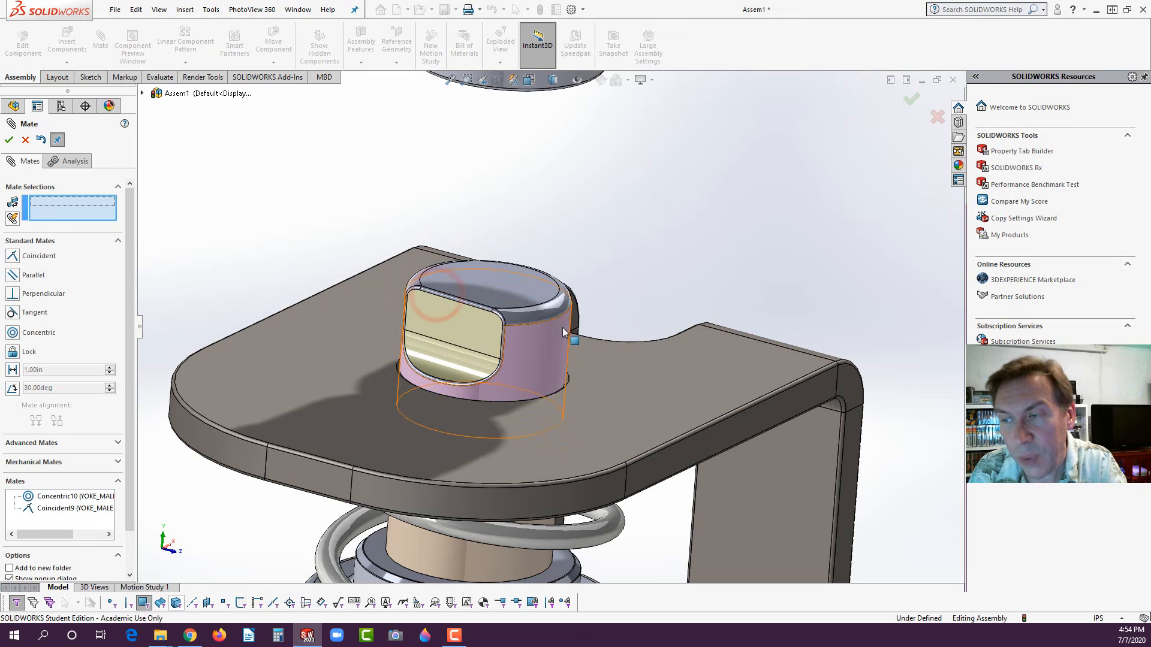
- Add a 0.01 in distance mate between the sheet metal bracket's upper face and the annular end face of the handle's socket
scroll(569, 318, "up", 4)
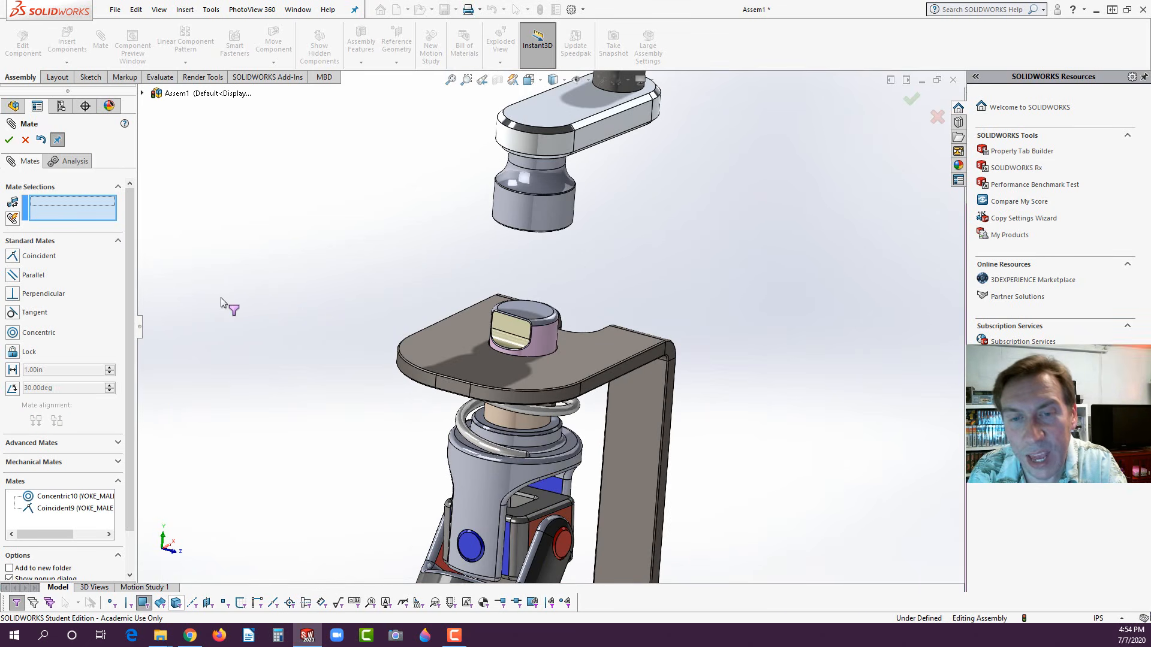
left_click(13, 371)
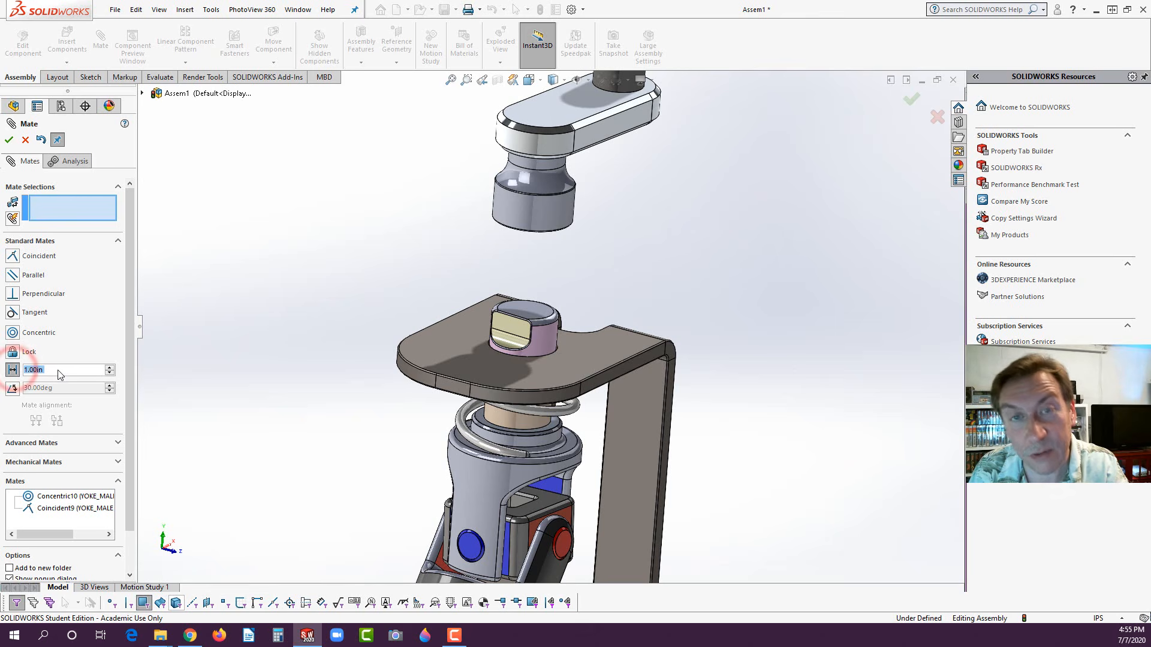
type(".01")
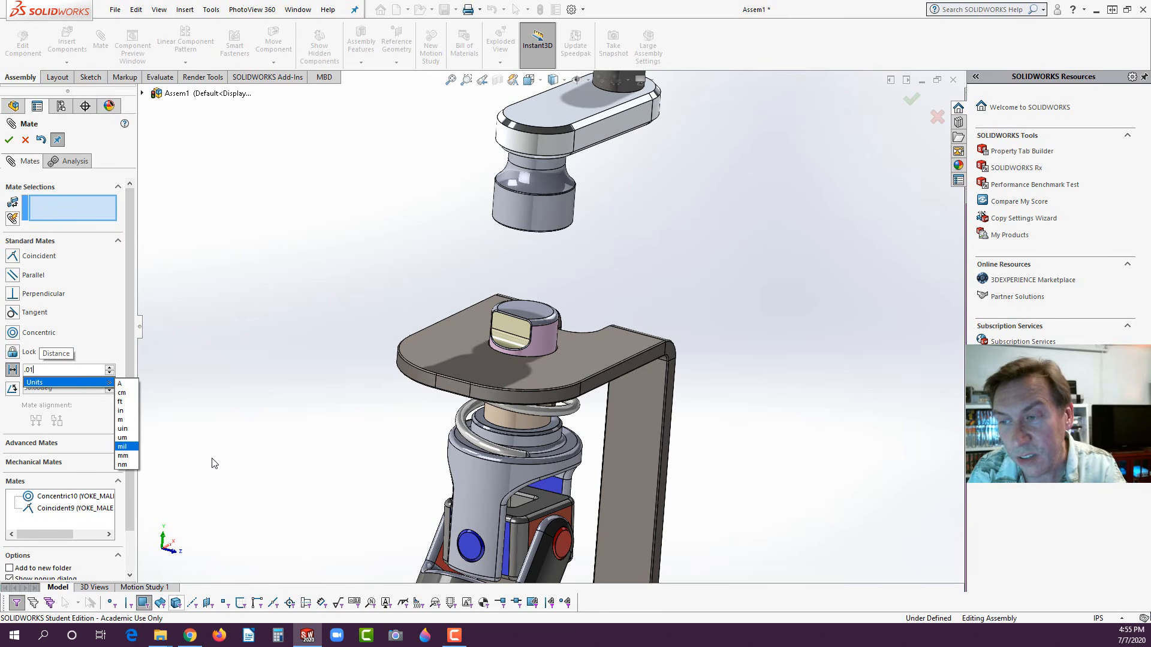
left_click(451, 343)
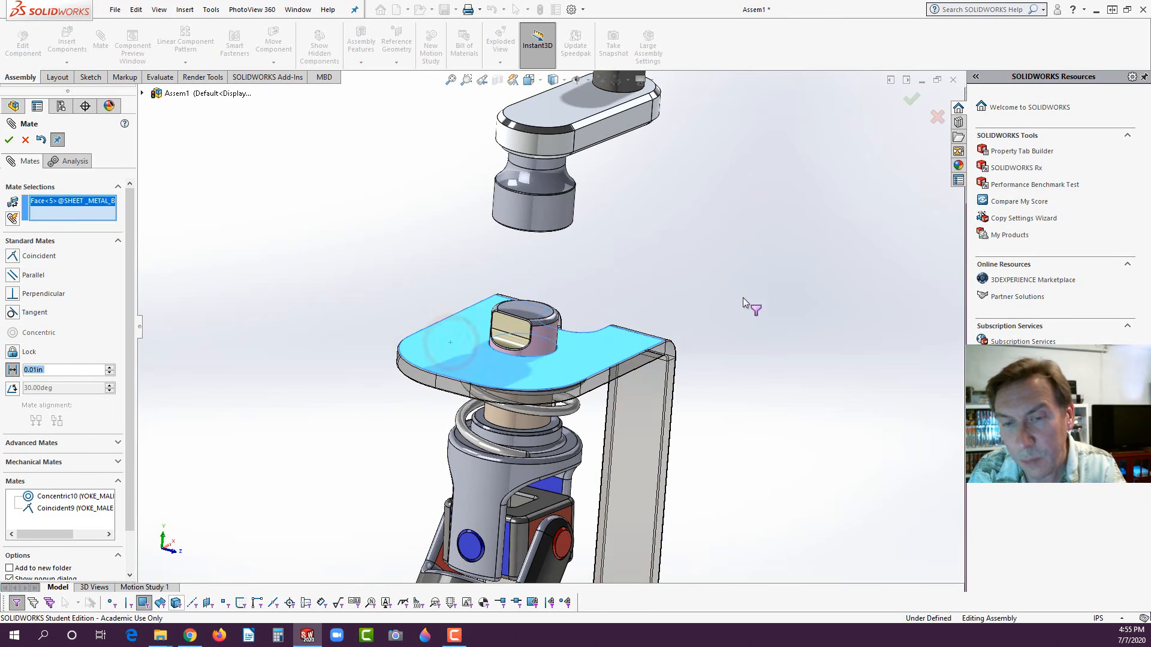
middle_click_drag(748, 303, 602, 245)
scroll(565, 288, "down", 3)
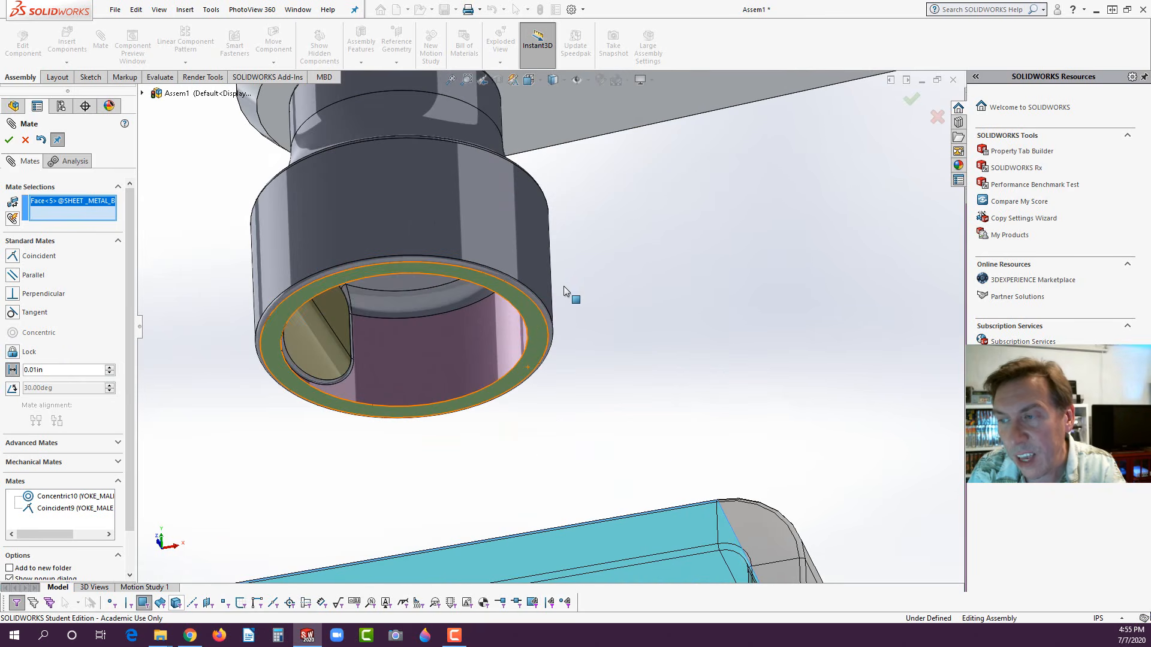
left_click(536, 325)
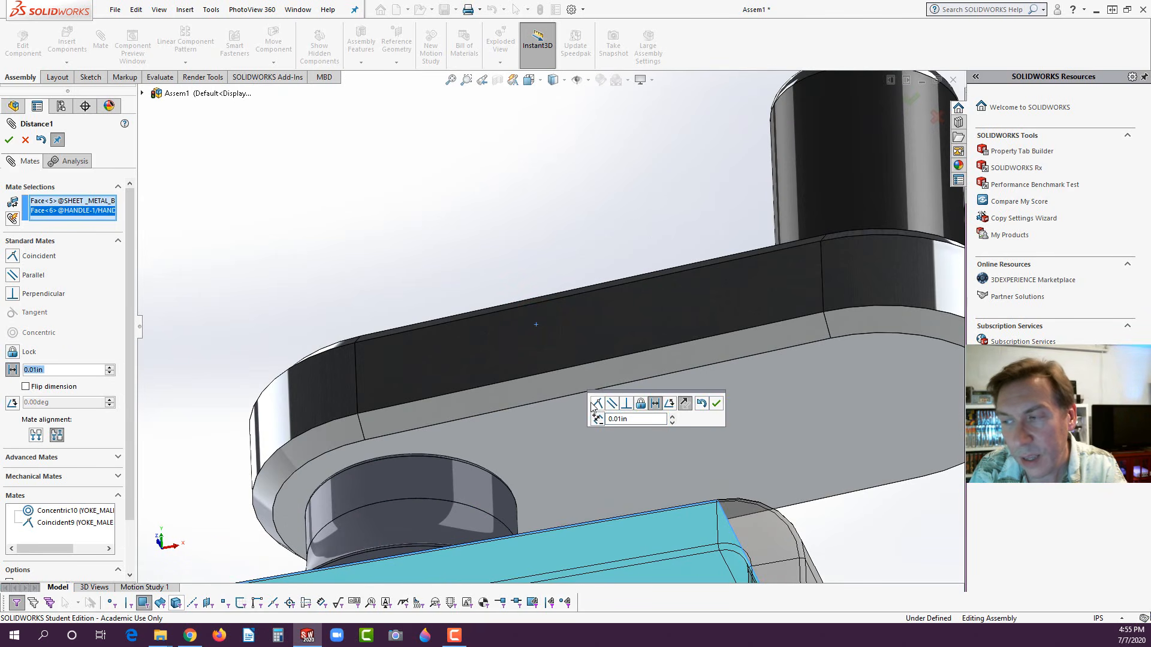
left_click(716, 403)
- Examine the clearance between the handle's socket and the bracket's upper face, up close and with the whole handle in view
scroll(609, 470, "up", 5)
scroll(515, 455, "down", 8)
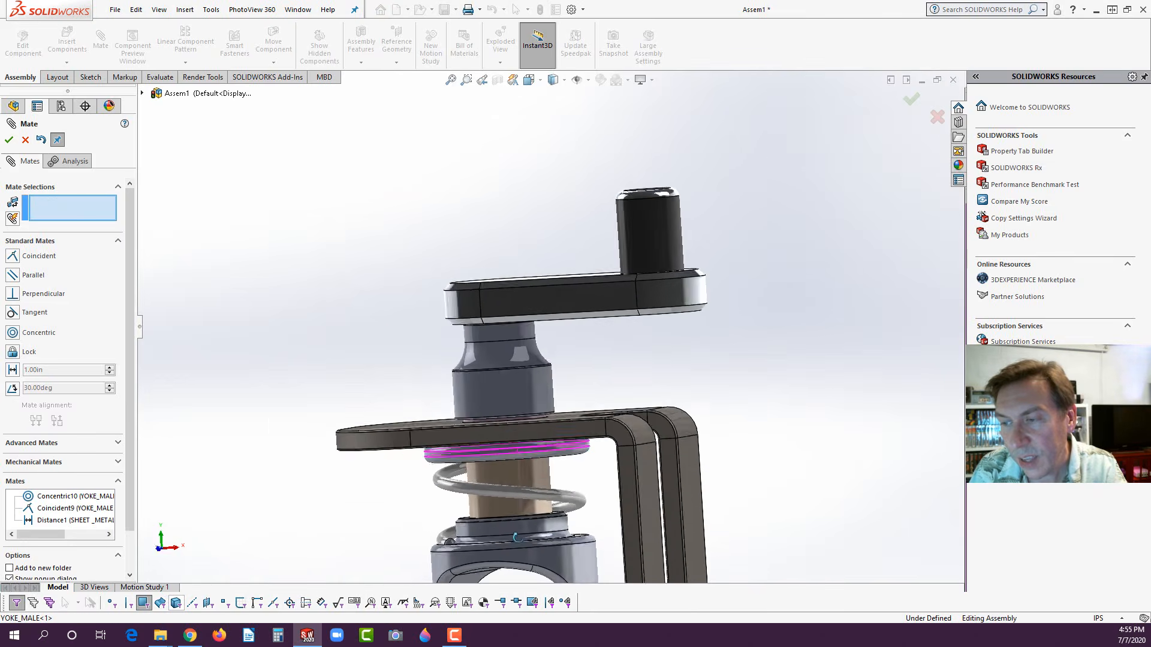
scroll(466, 347, "down", 5)
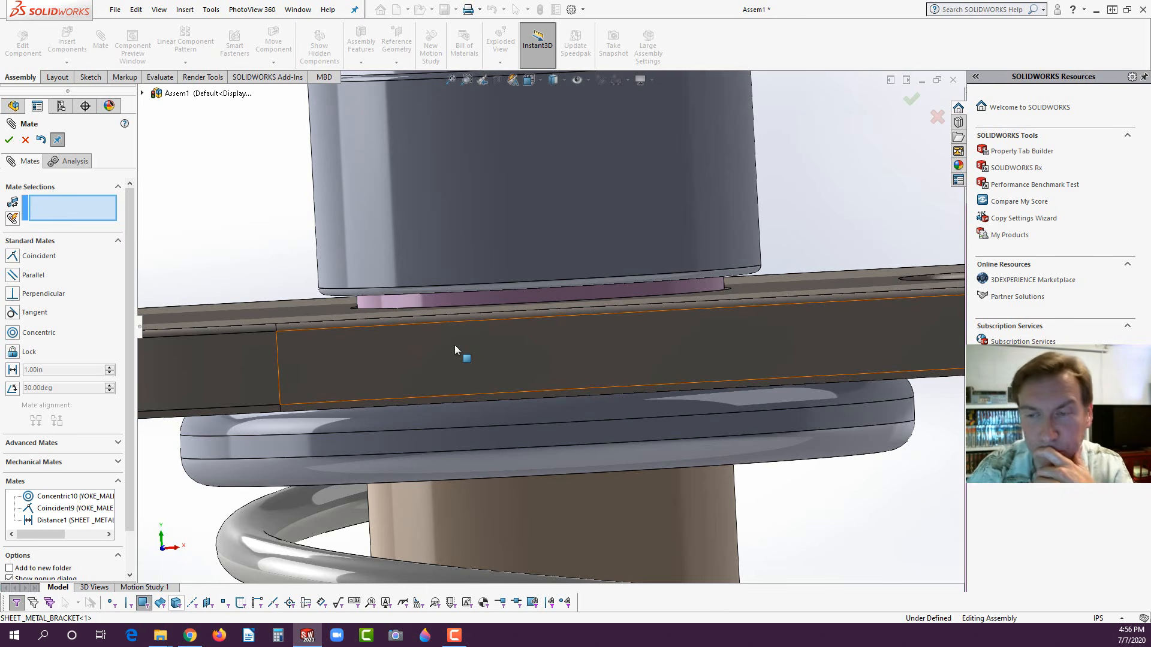
scroll(529, 337, "up", 4)
middle_click_drag(525, 278, 590, 344)
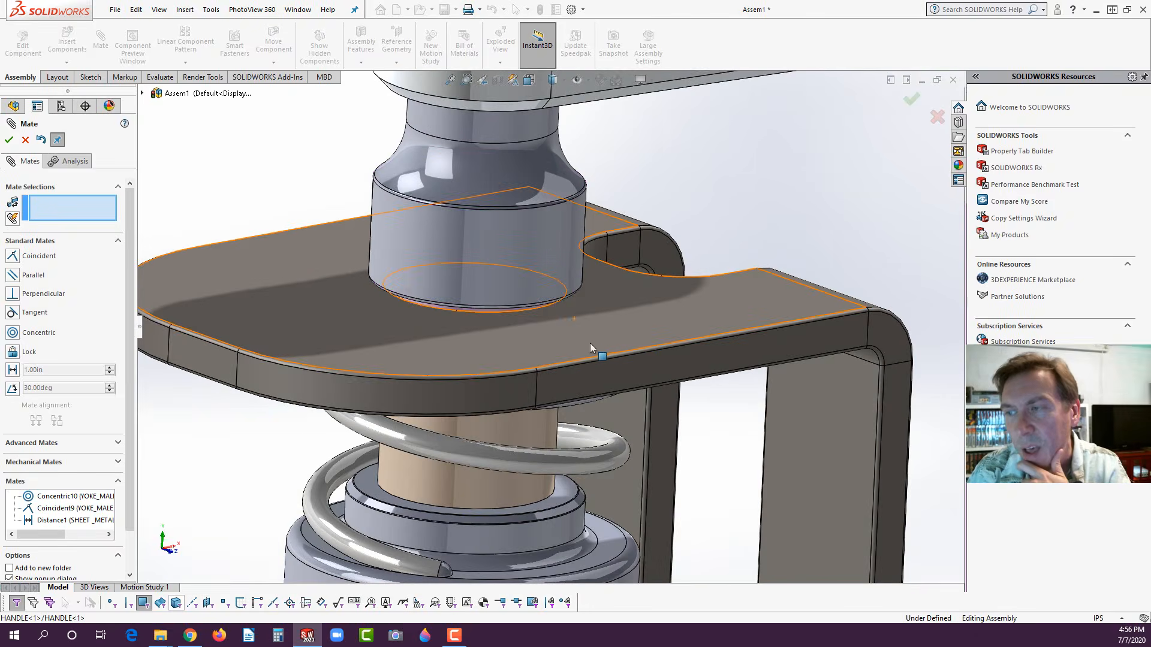
scroll(590, 344, "up", 5)
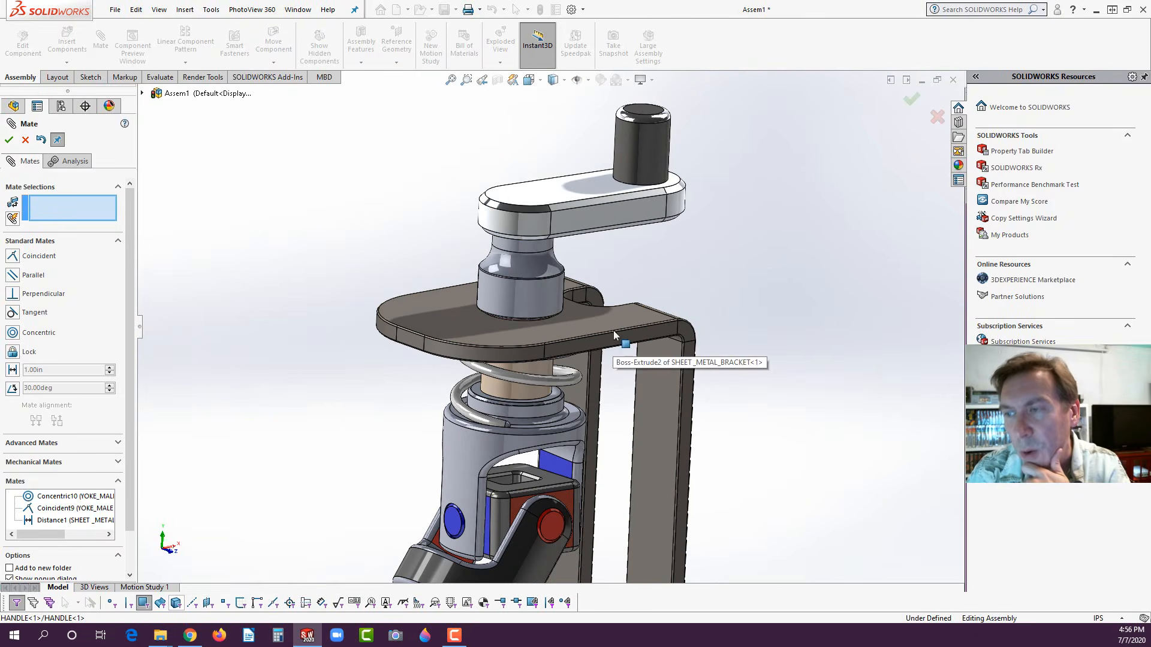
- Finish the mating session and turn the crank handle slightly to test the assembly's motion
left_click(8, 141)
left_click(299, 242)
scroll(301, 357, "up", 5)
scroll(581, 449, "down", 2)
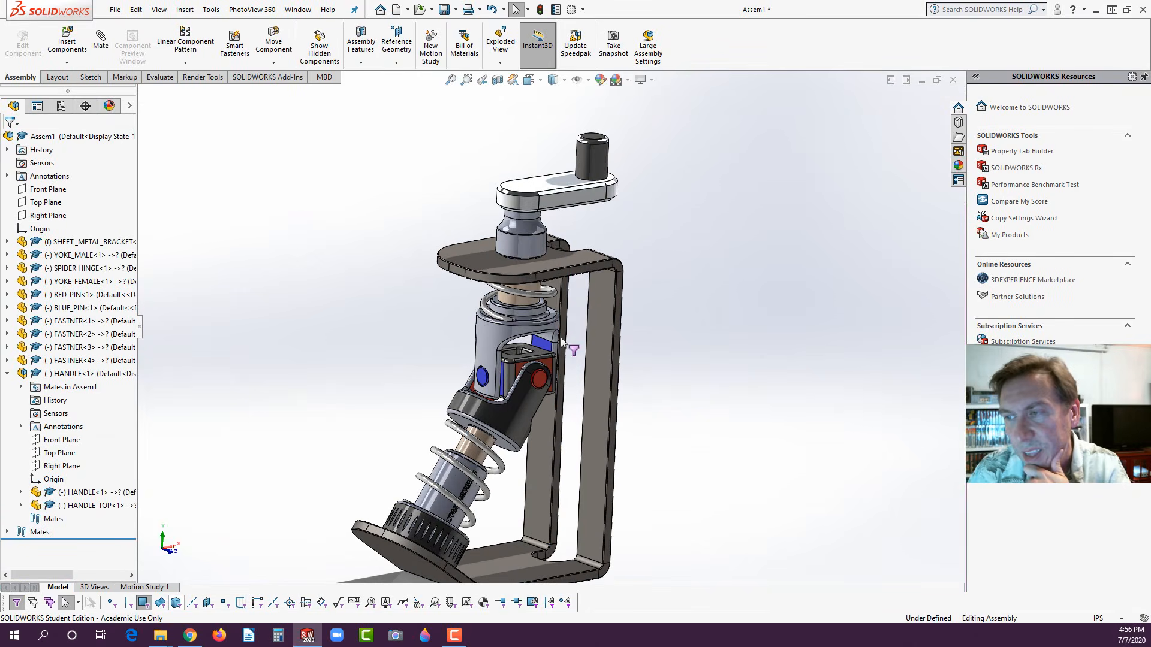
middle_click_drag(562, 342, 620, 135)
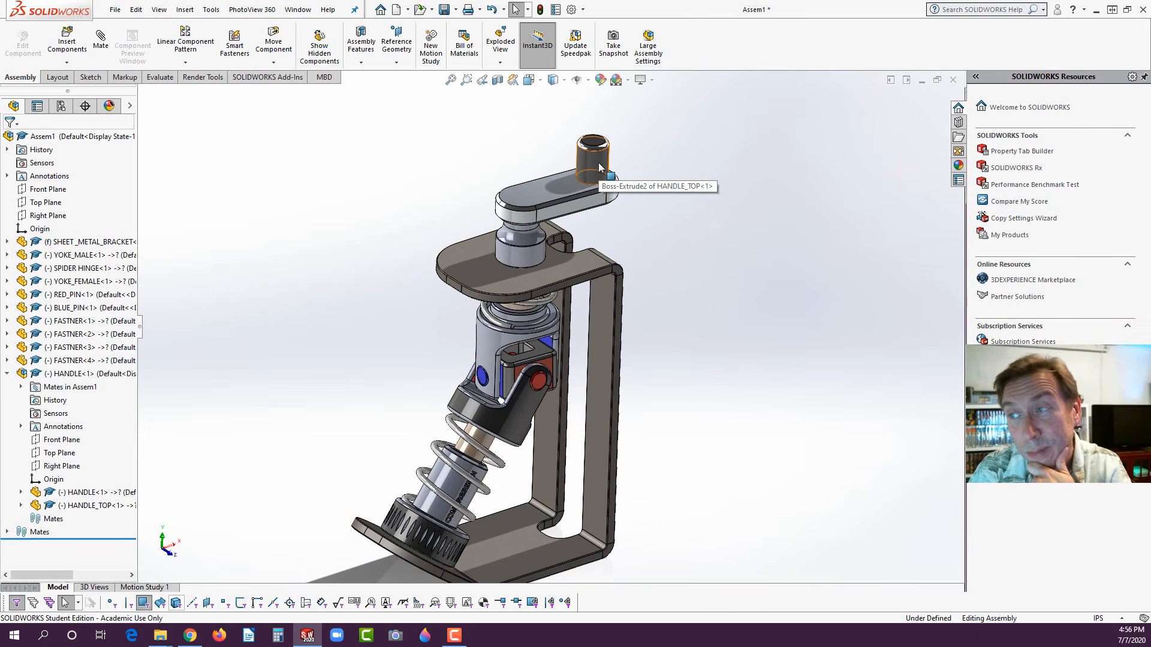
left_click_drag(598, 164, 652, 124)
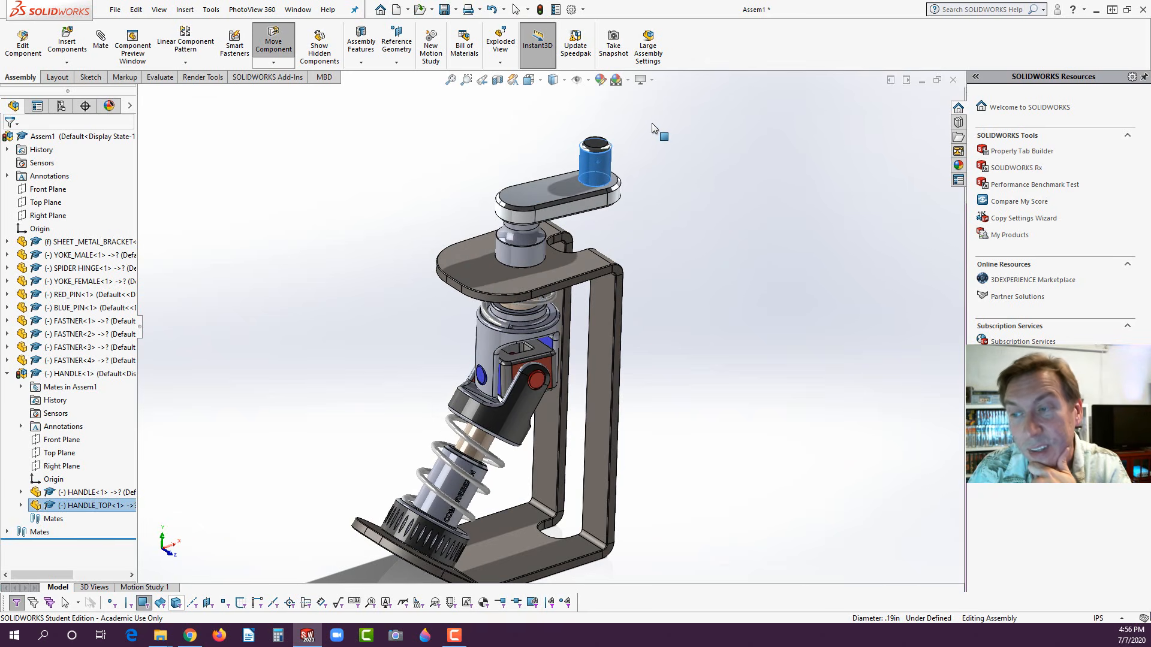
key("Escape")
key("f")
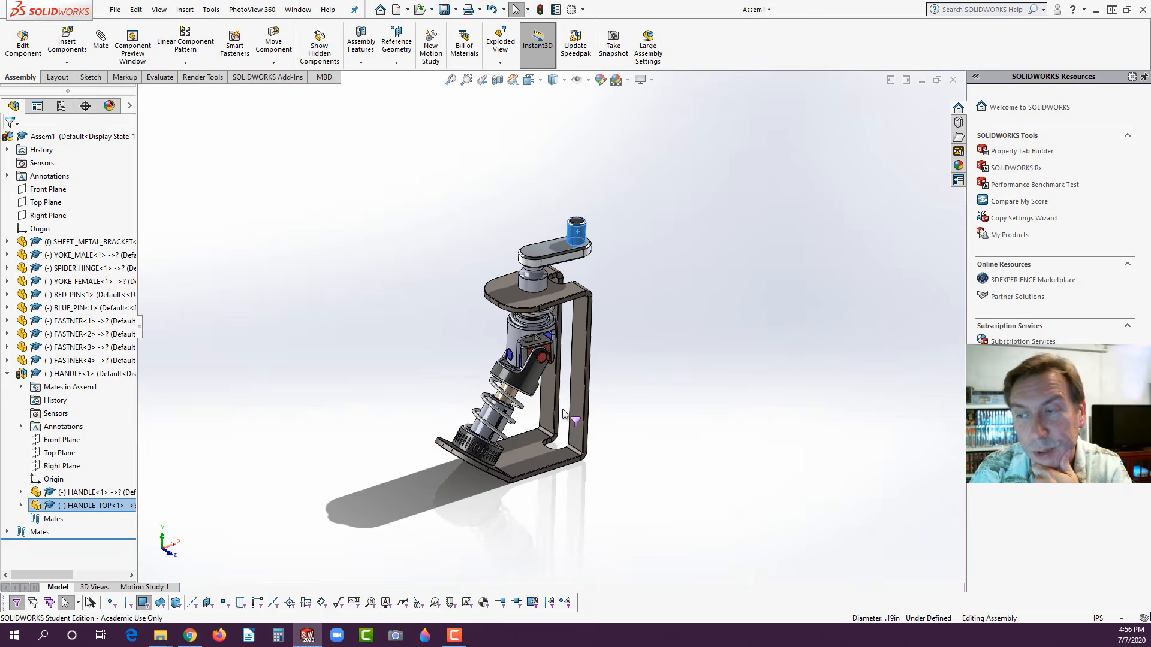
left_click(656, 349)
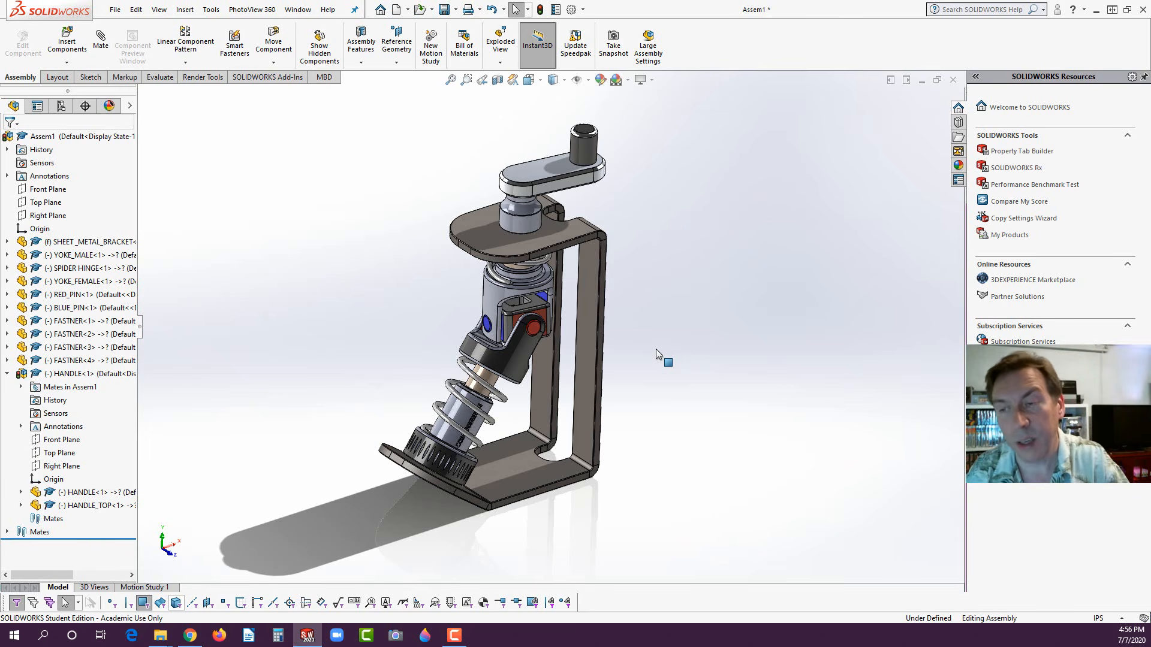
- In Motion Study 1, start a rotary motor on the lower cylindrical face of the handle's hub
left_click(146, 588)
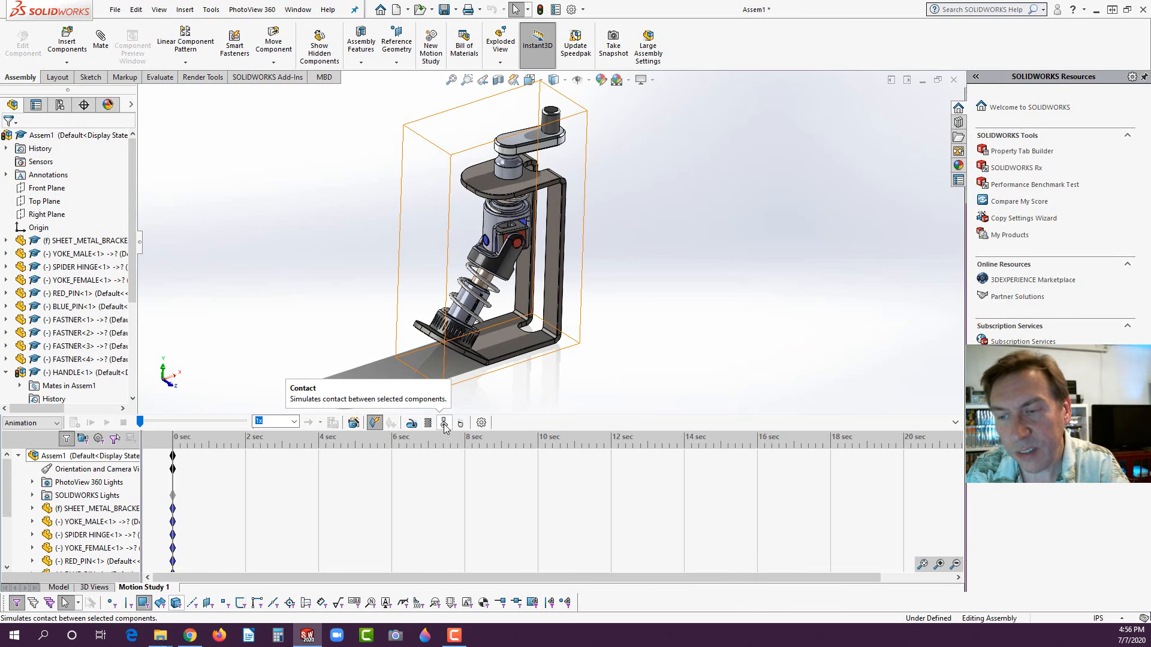
left_click(412, 424)
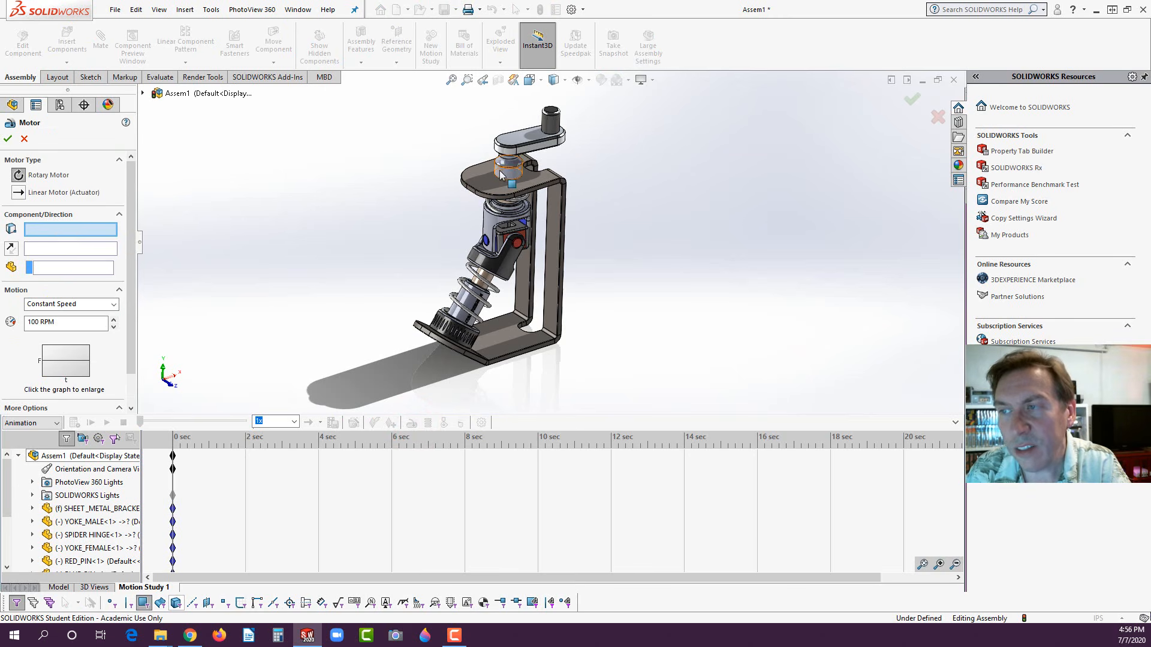
scroll(510, 178, "down", 2)
scroll(511, 178, "down", 2)
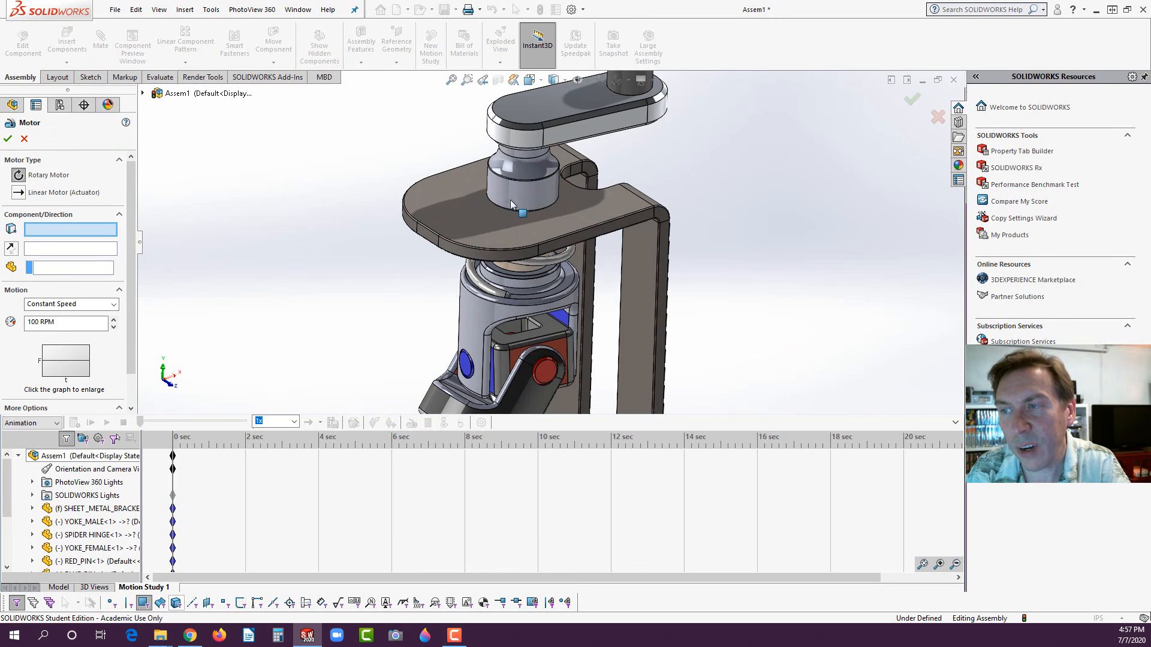
left_click(516, 194)
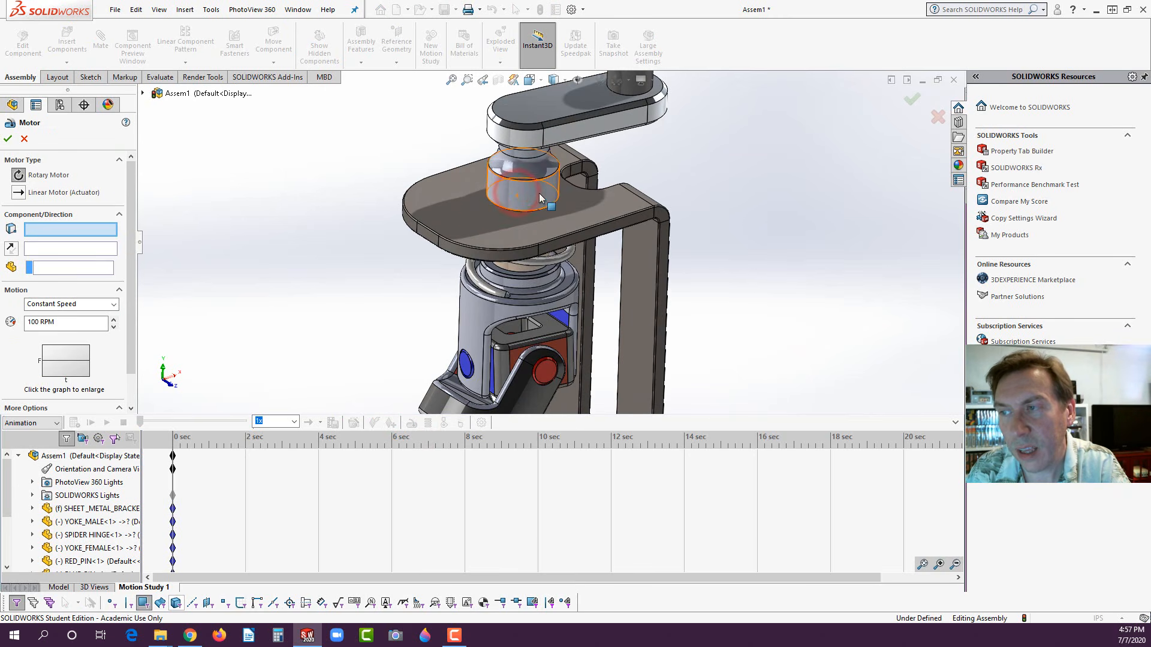
left_click(529, 197)
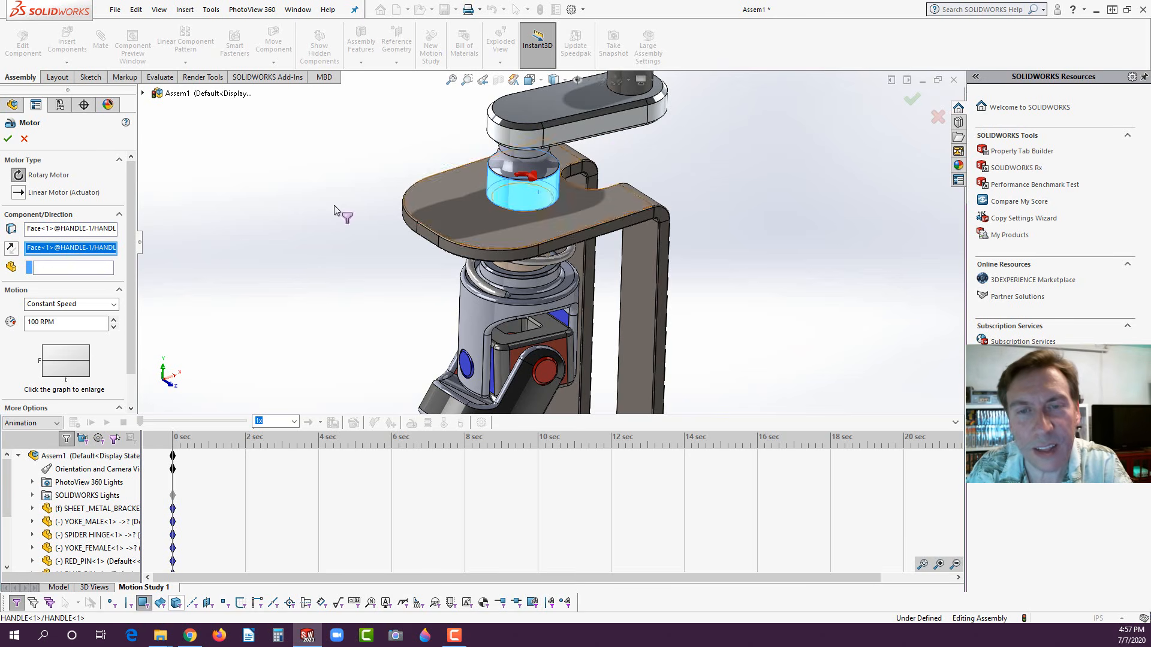
left_click(11, 248)
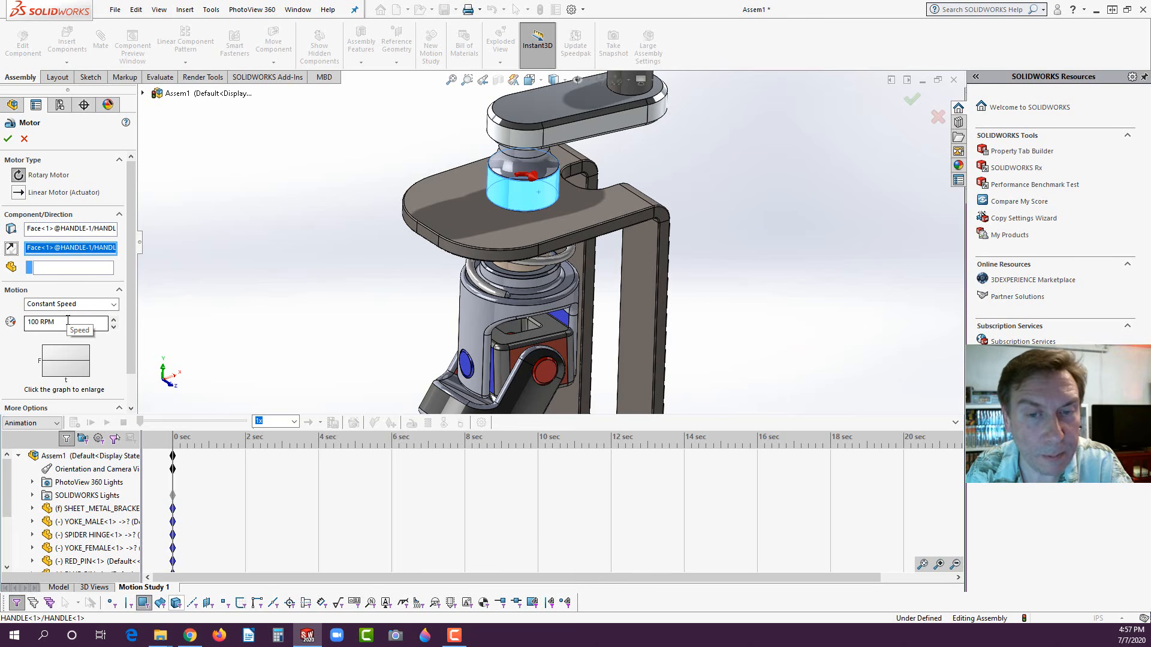
- Apply the rotary motor with a constant speed of 100 RPM and play the motion study
left_click(88, 305)
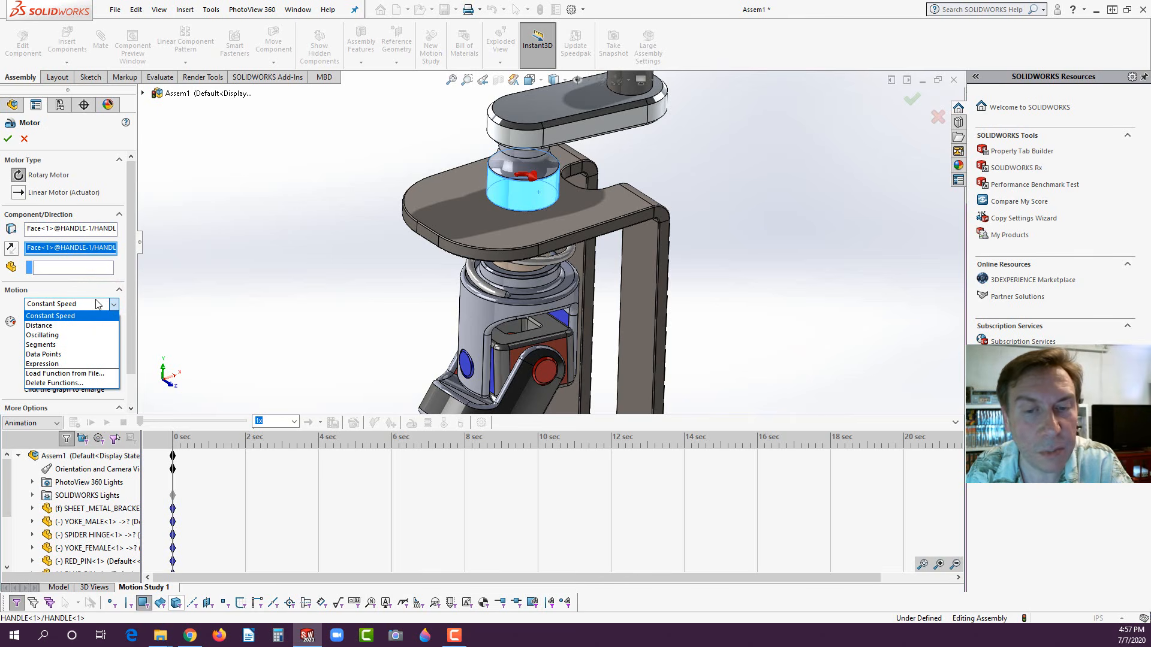
left_click(98, 305)
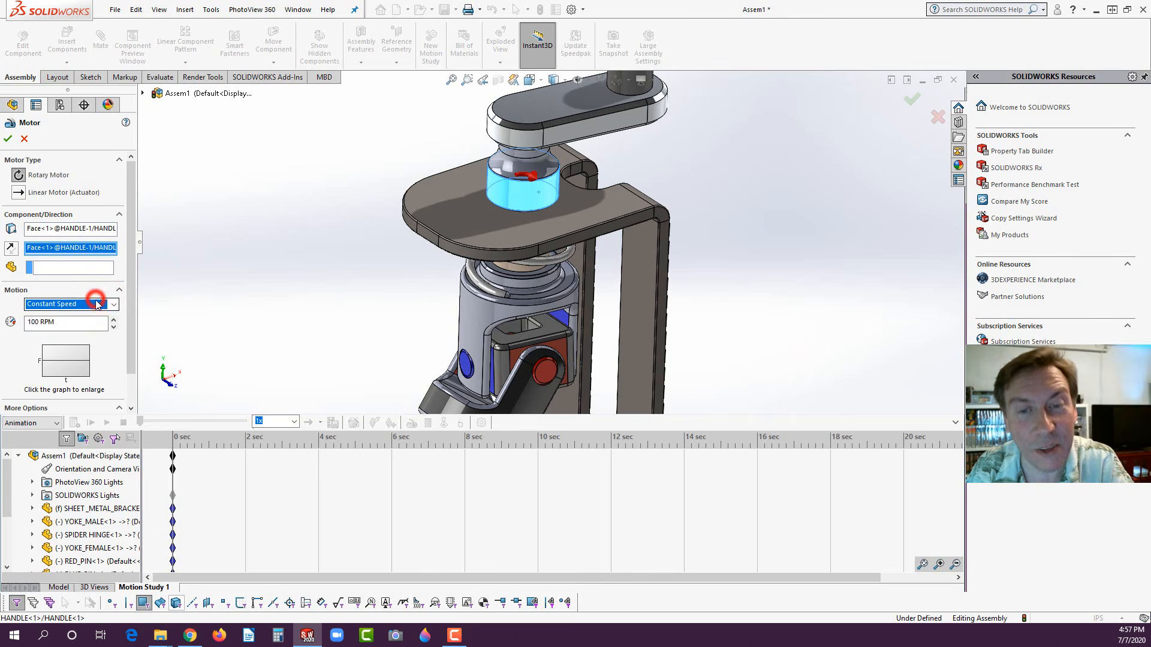
left_click_drag(133, 340, 130, 384)
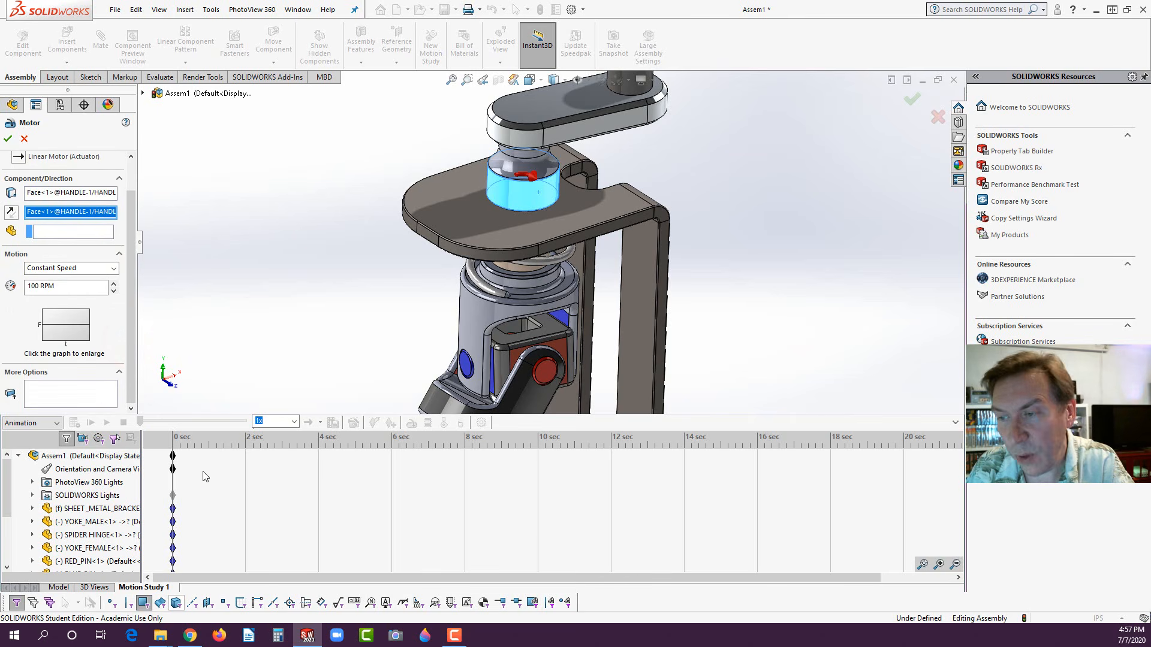
left_click(8, 140)
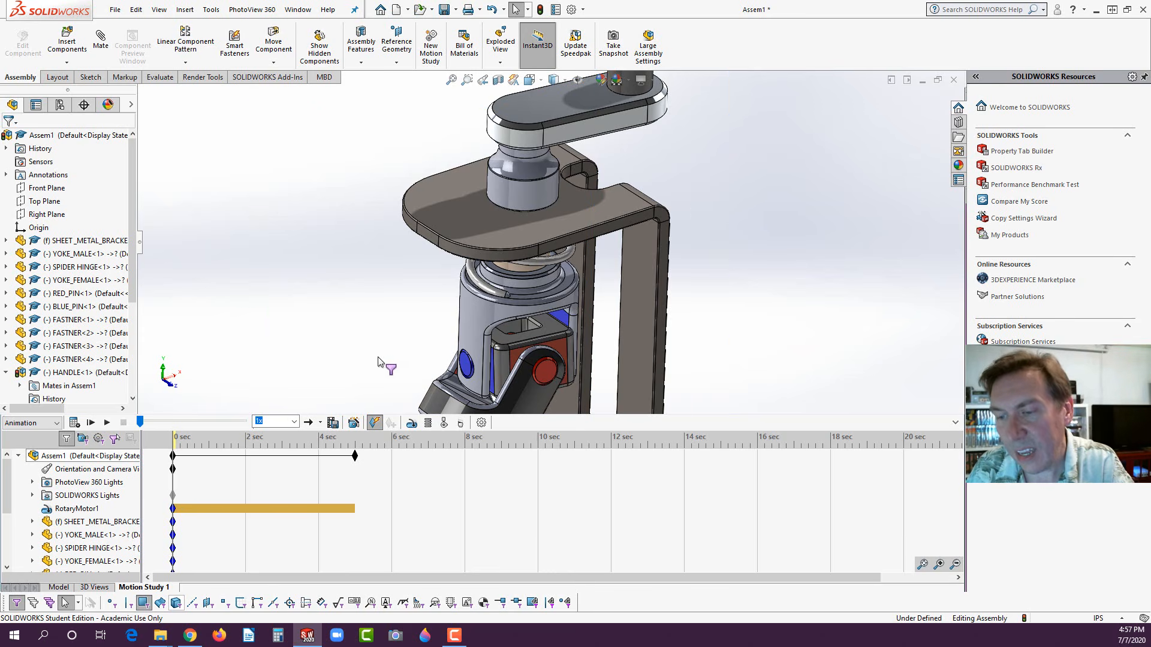
scroll(420, 317, "up", 4)
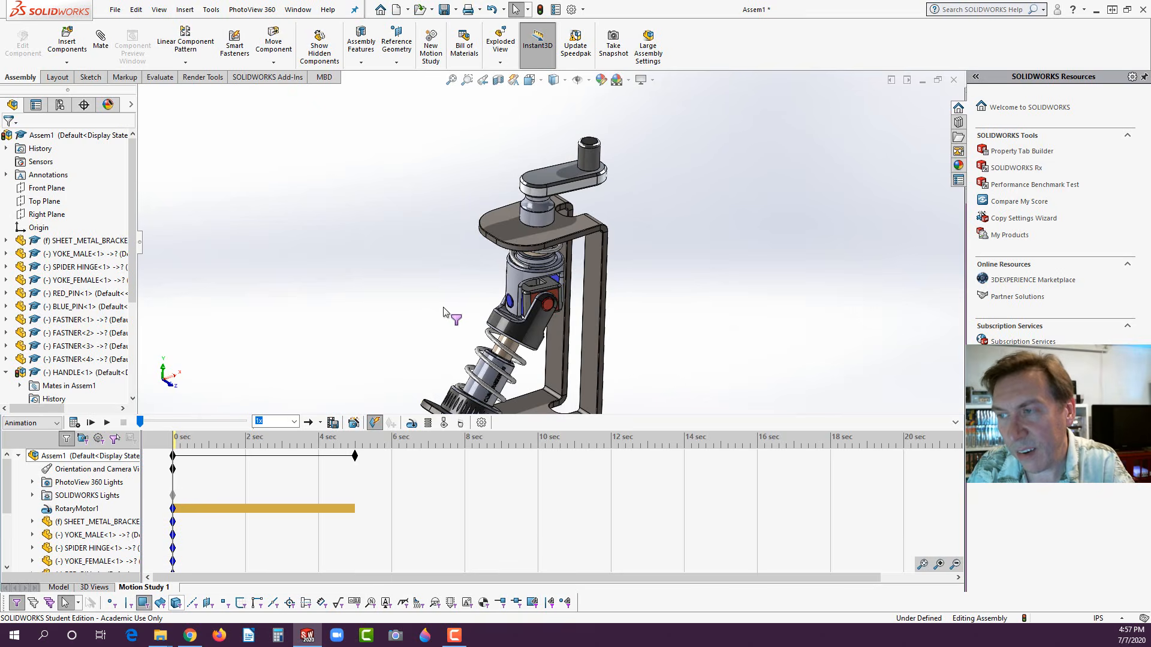
left_click(107, 422)
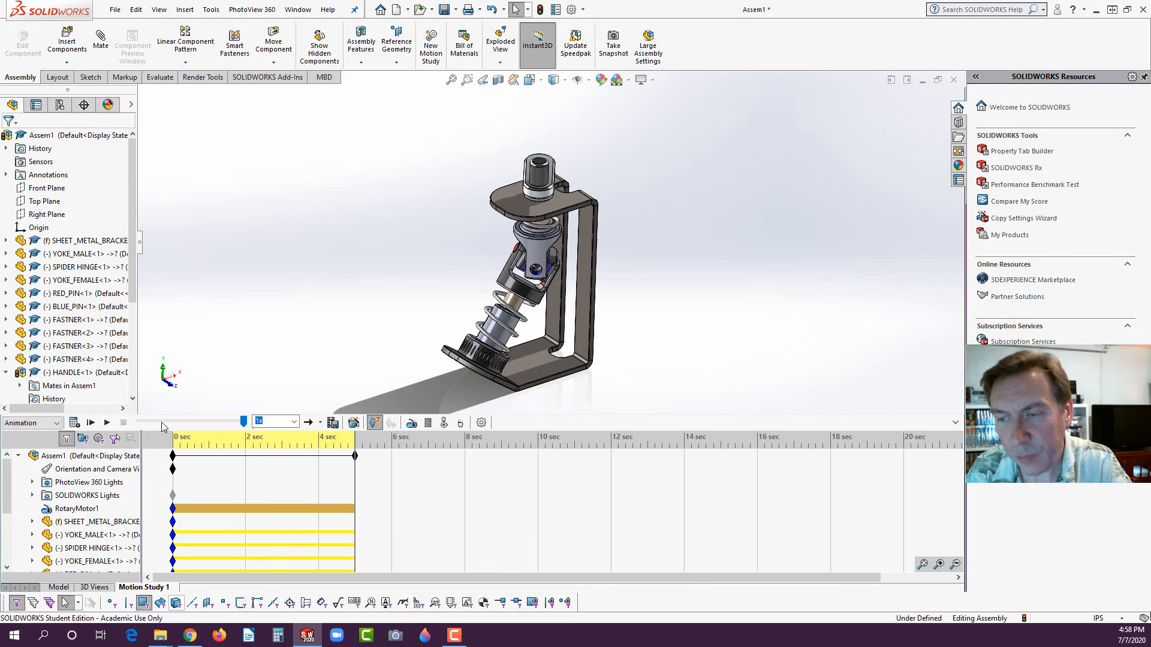
- Add a rotate-model animation with one clockwise turn about the Y-axis, lasting 10 seconds and starting at 1 second
left_click(354, 423)
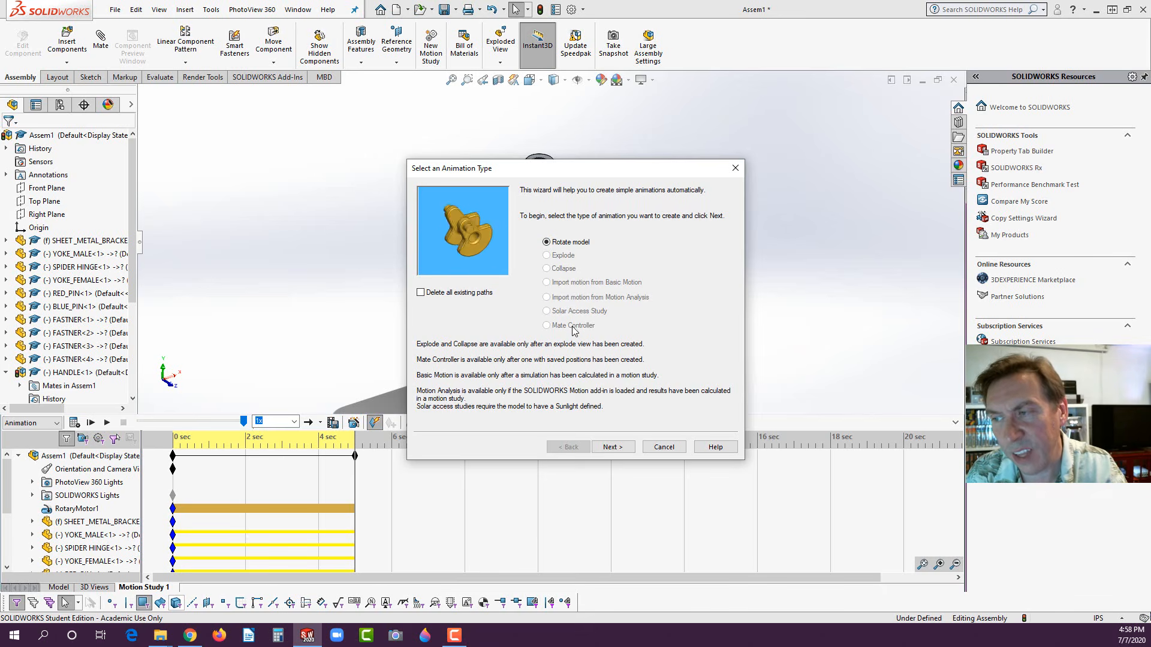
left_click(621, 450)
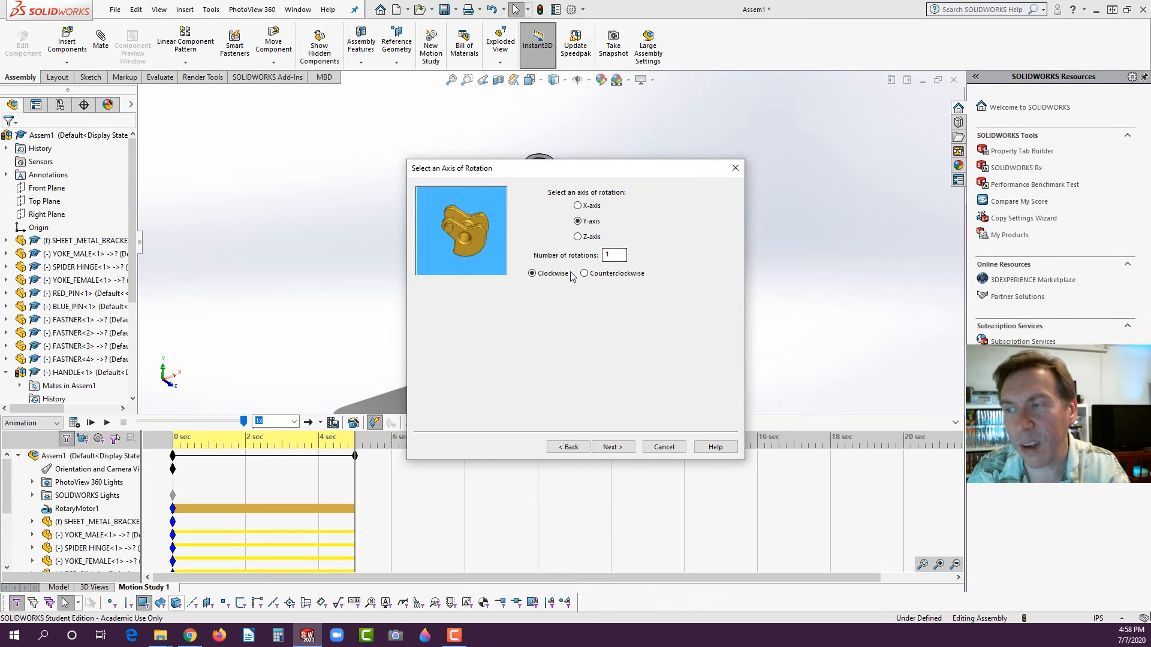
left_click(612, 447)
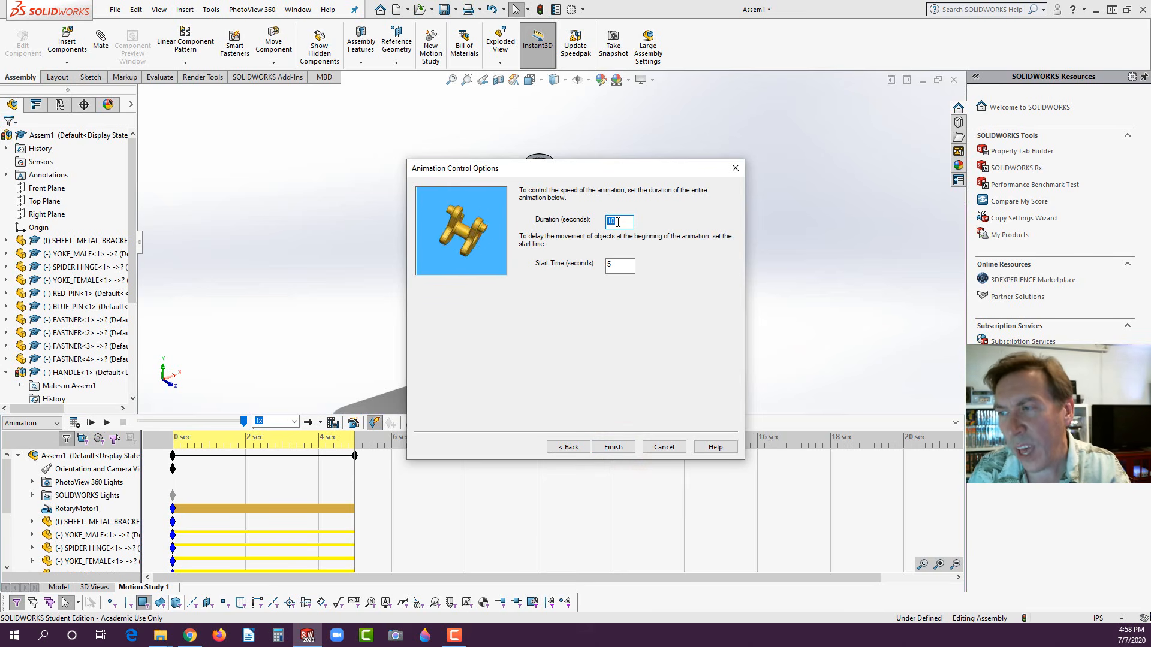
double_click(613, 266)
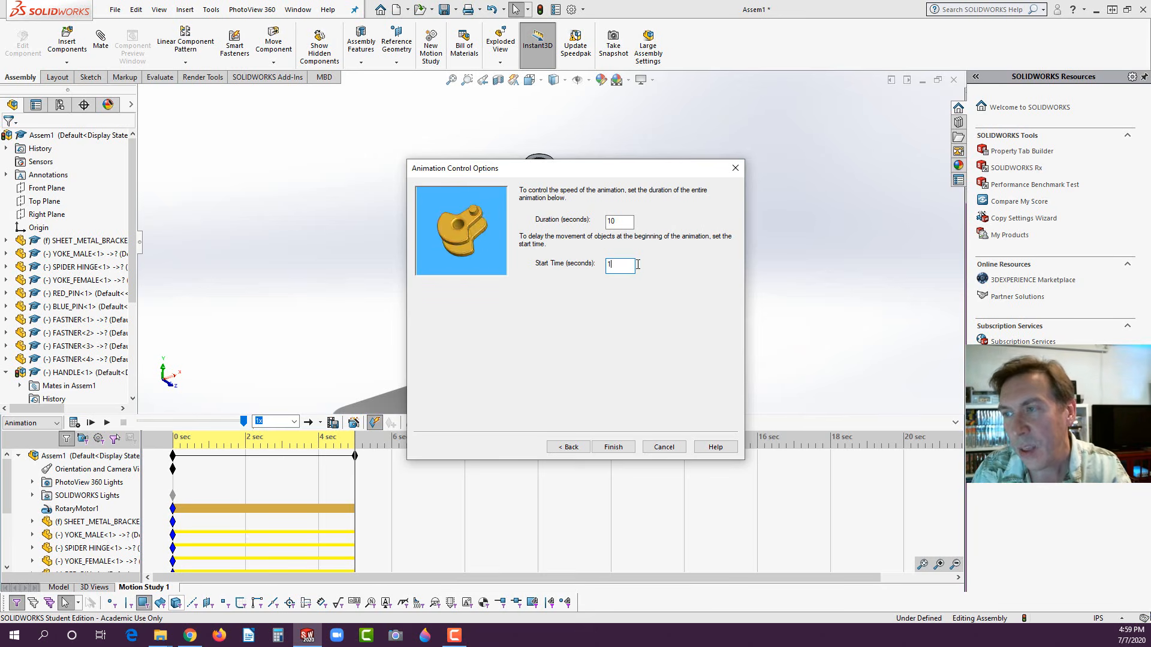
left_click(613, 447)
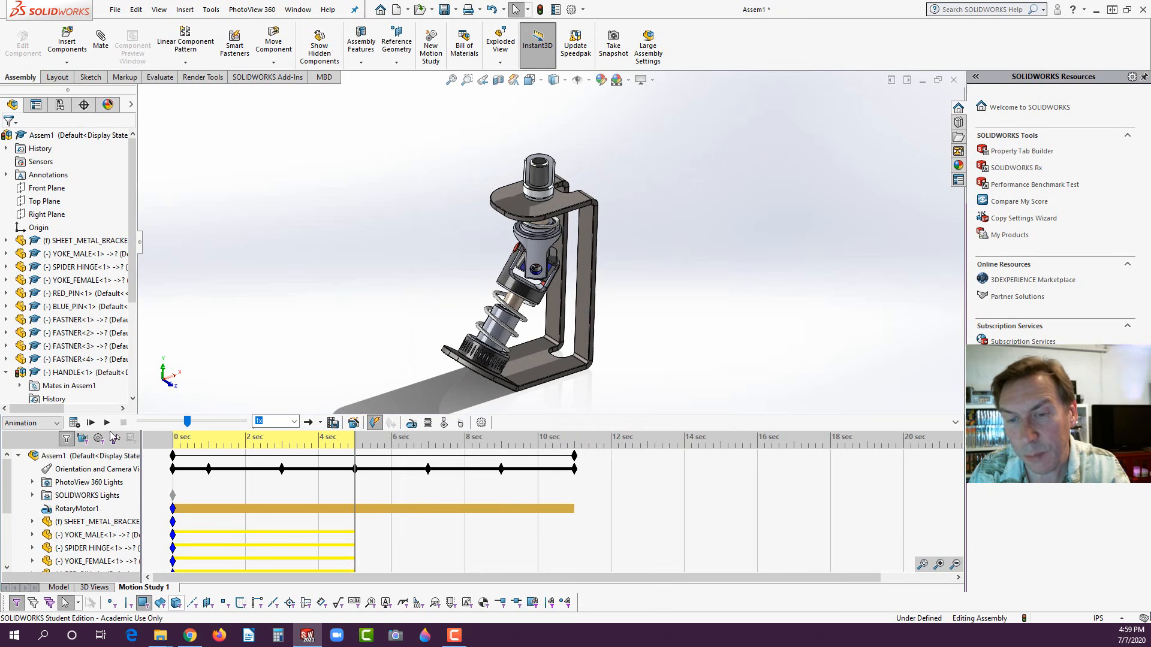
- Play the animation from the start and examine the universal joint and its fasteners up close
left_click(91, 423)
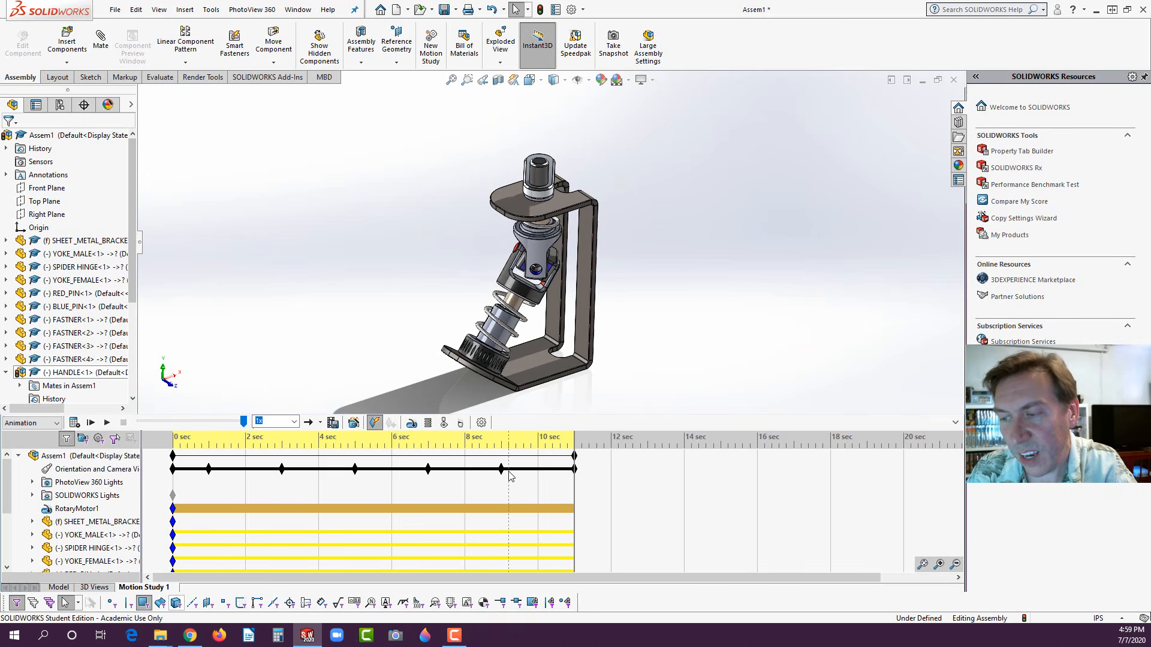
scroll(554, 503, "down", 1)
scroll(555, 502, "up", 1)
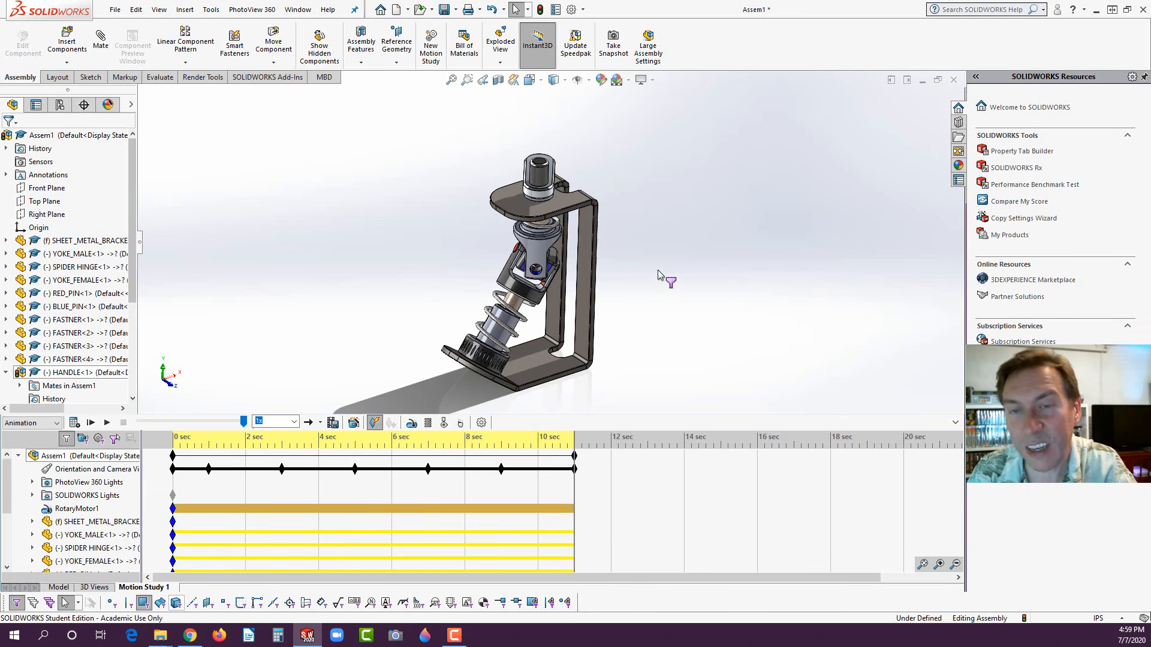
scroll(534, 231, "down", 5)
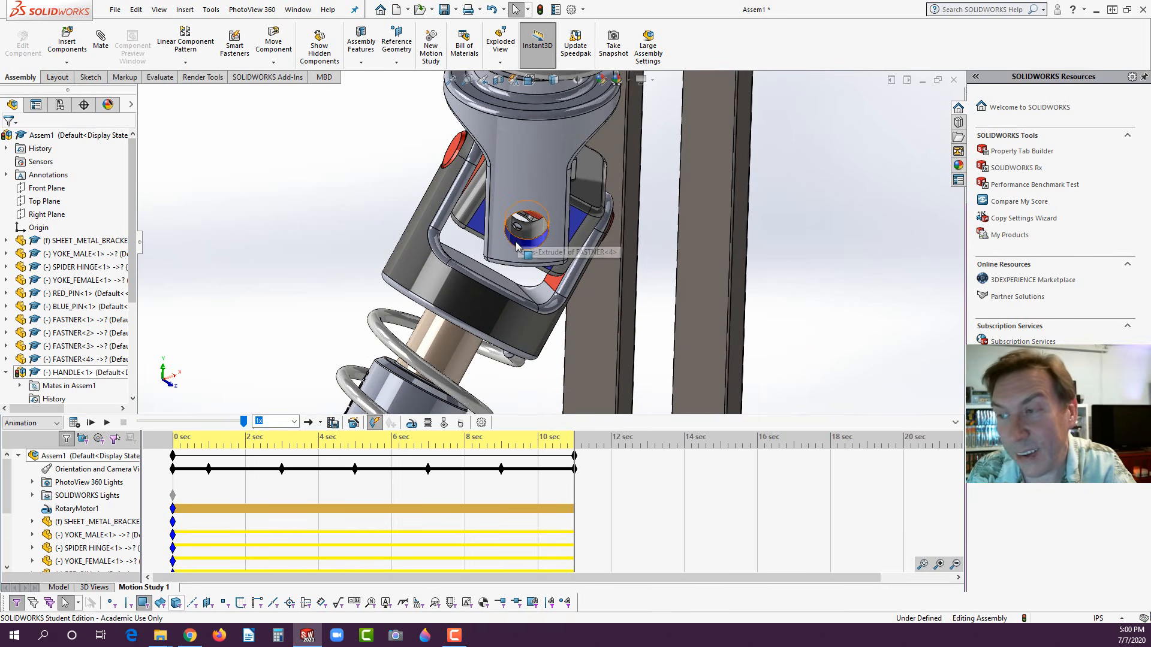
scroll(517, 243, "up", 8)
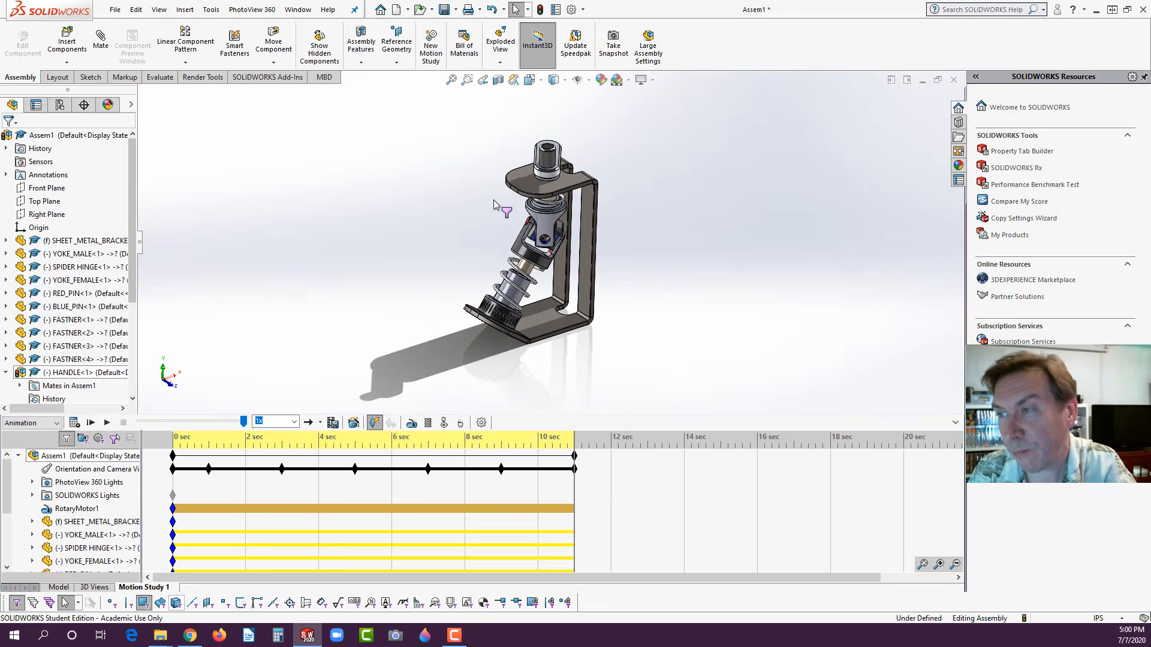
scroll(494, 200, "down", 2)
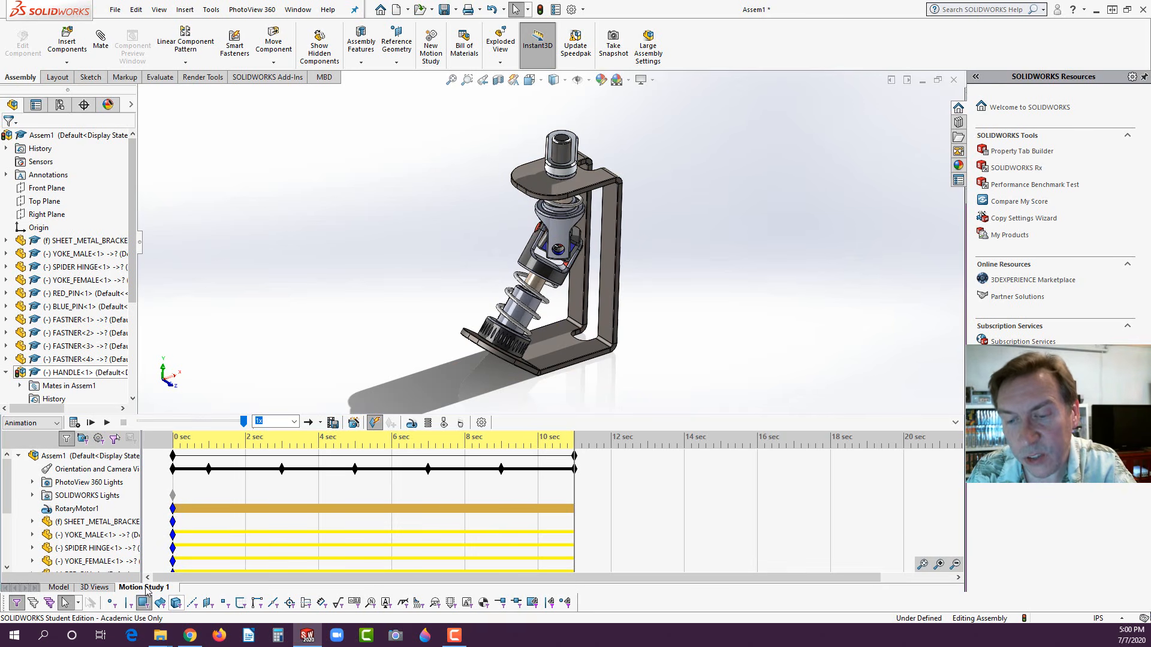
- Prepare to save the animation to the E5 folder as a Microsoft AVI file named E5 VIDEO
left_click(334, 424)
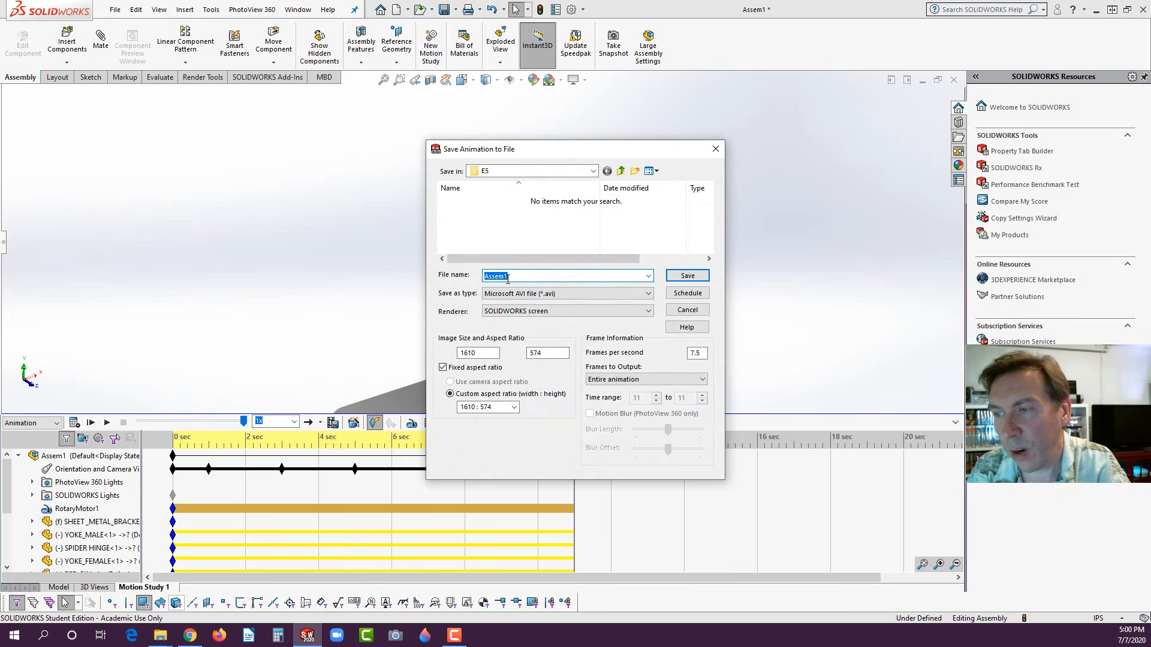
type("E")
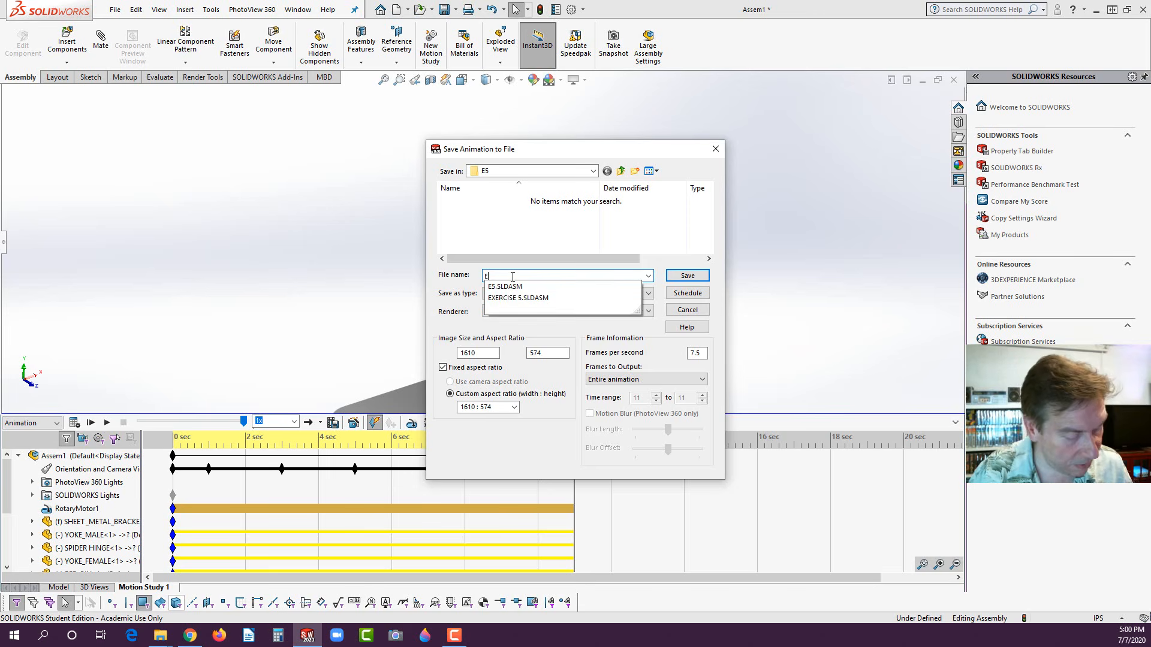
type("5 VIDEO")
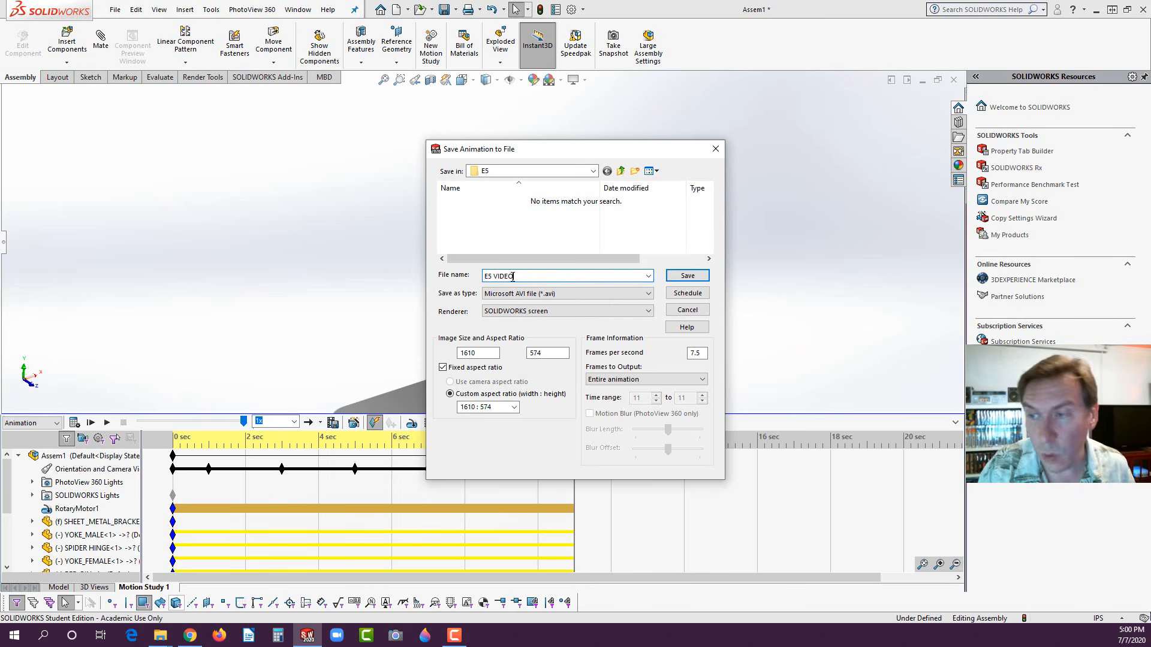
left_click(532, 293)
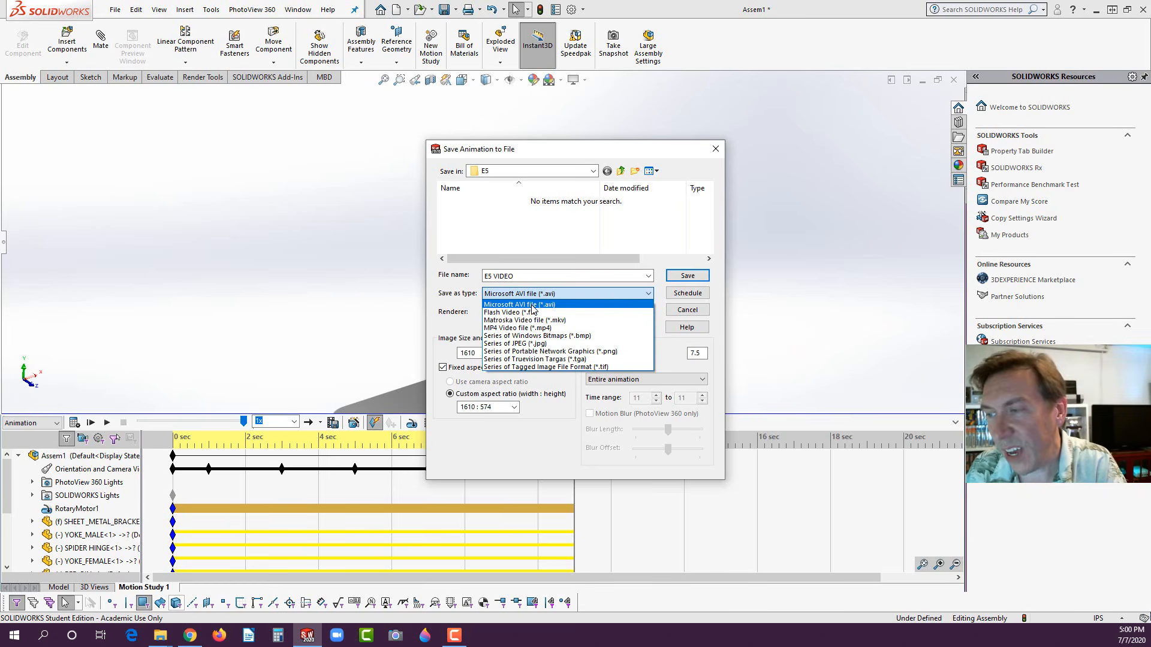
left_click(617, 293)
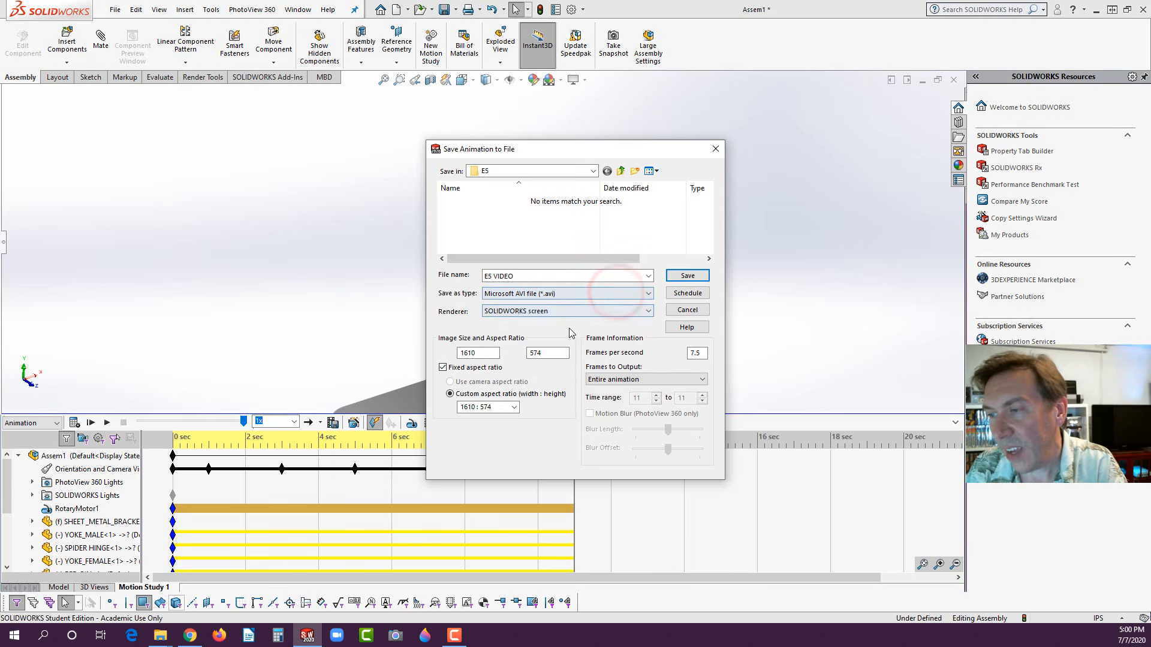
- Try PhotoView 360 as the animation renderer and switch back to the SOLIDWORKS screen renderer
left_click(518, 311)
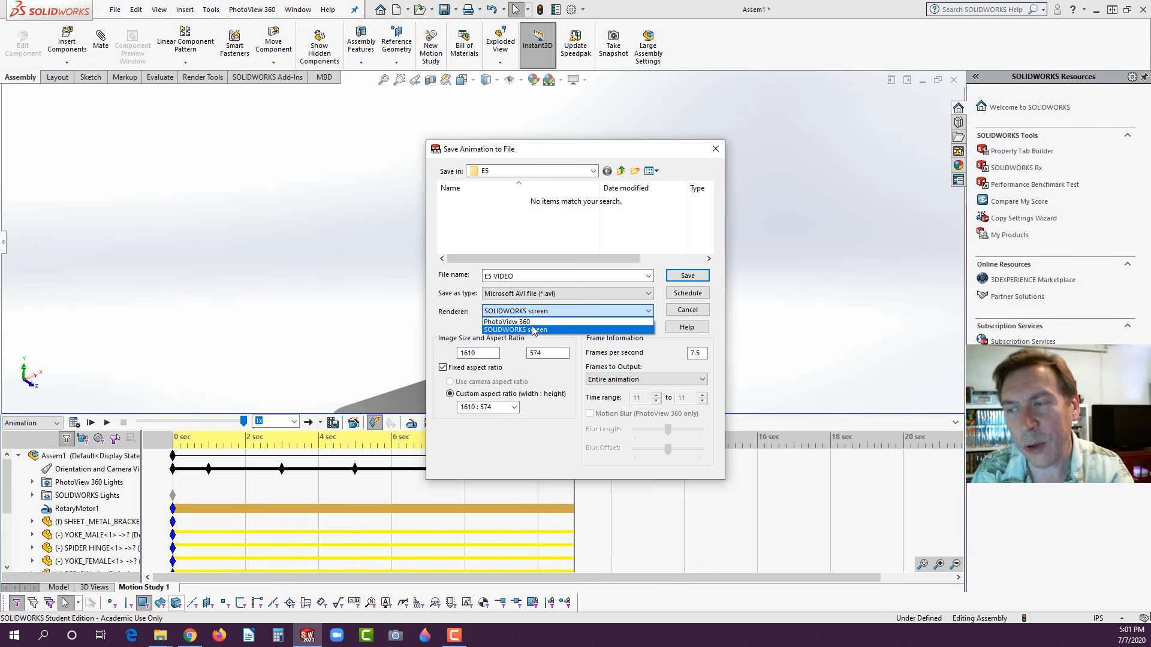
left_click(529, 321)
left_click(530, 311)
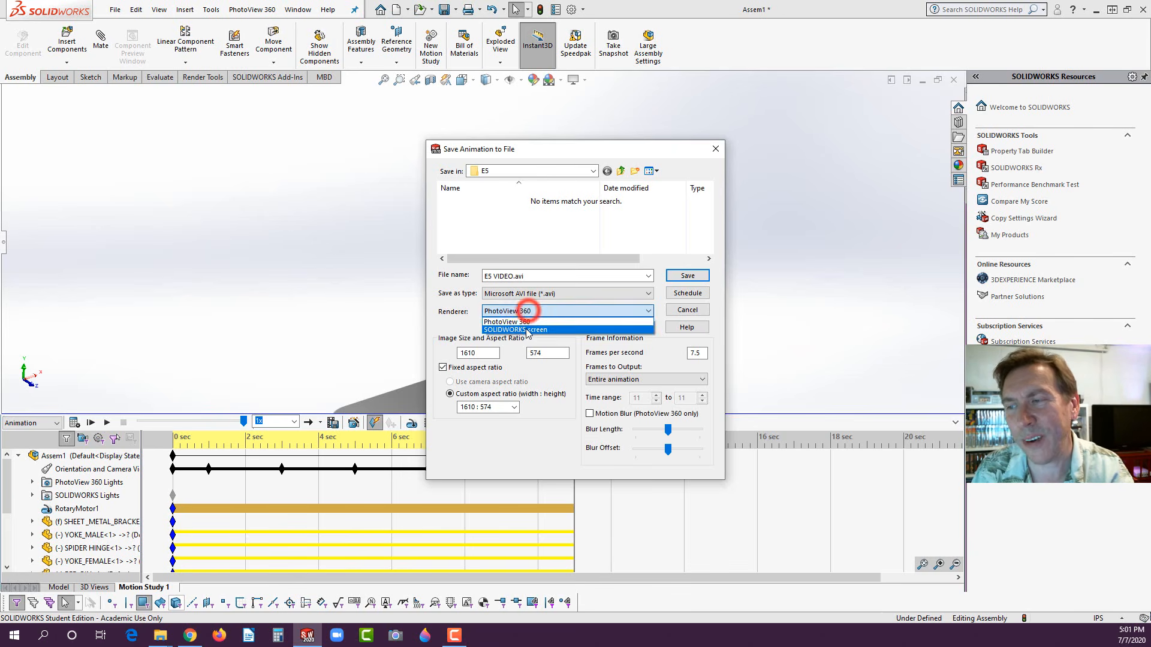
left_click(528, 328)
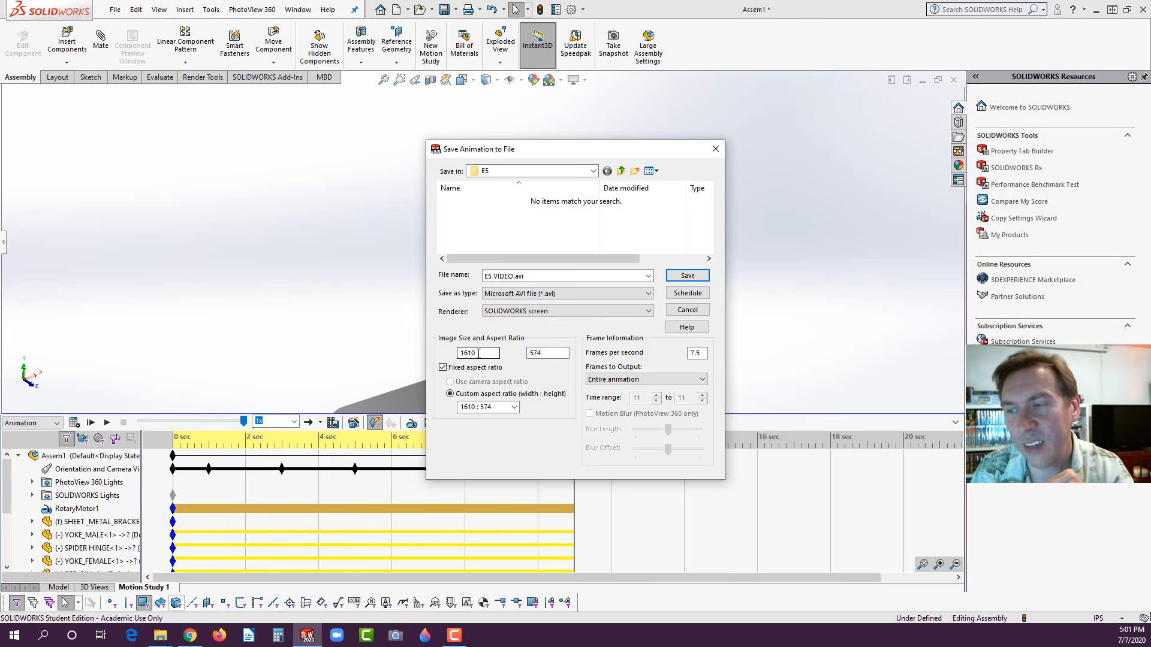
- Enter an image width of 800 and a height of 600 for the video, keeping the aspect ratio fixed
left_click_drag(478, 354, 453, 358)
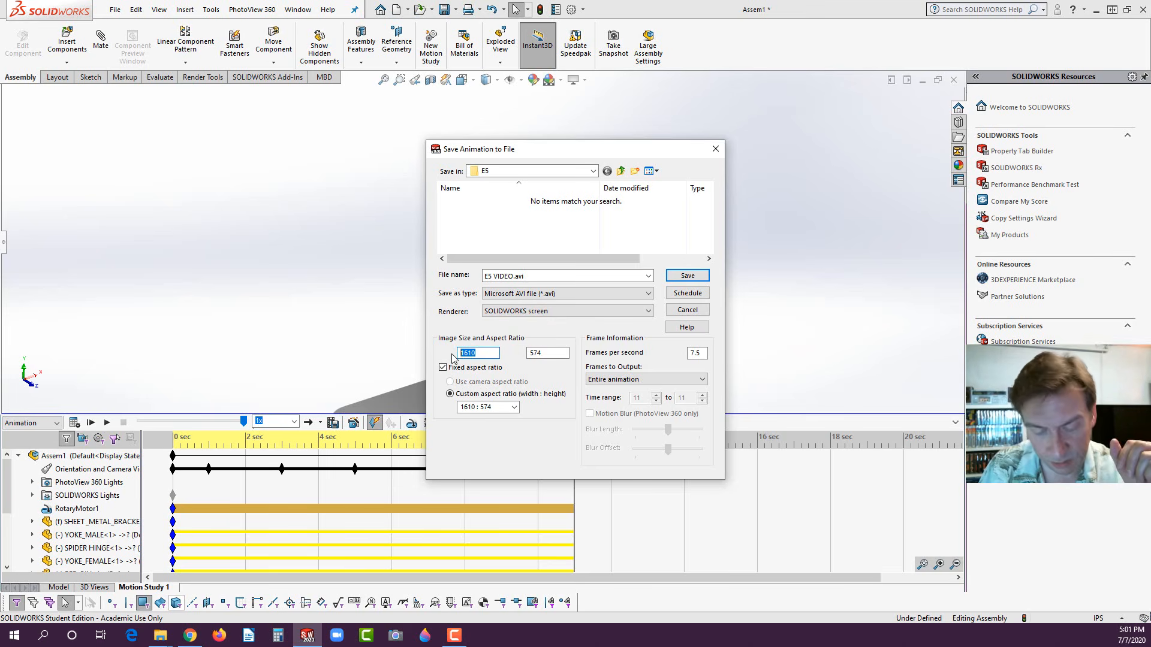
type("800")
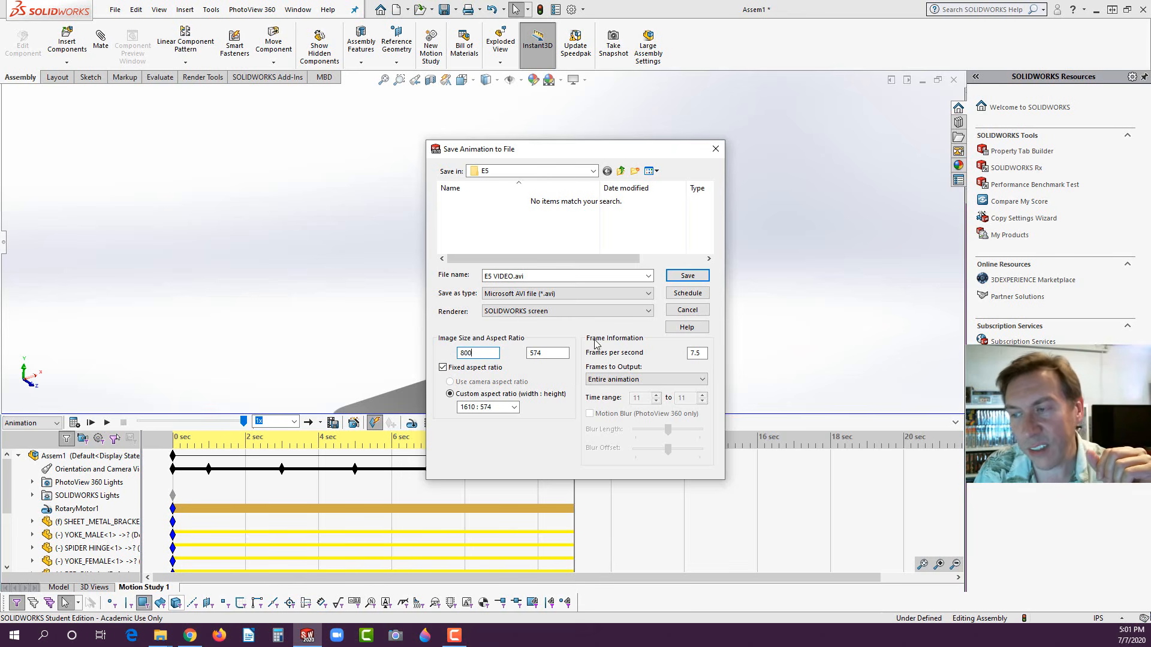
left_click(549, 353)
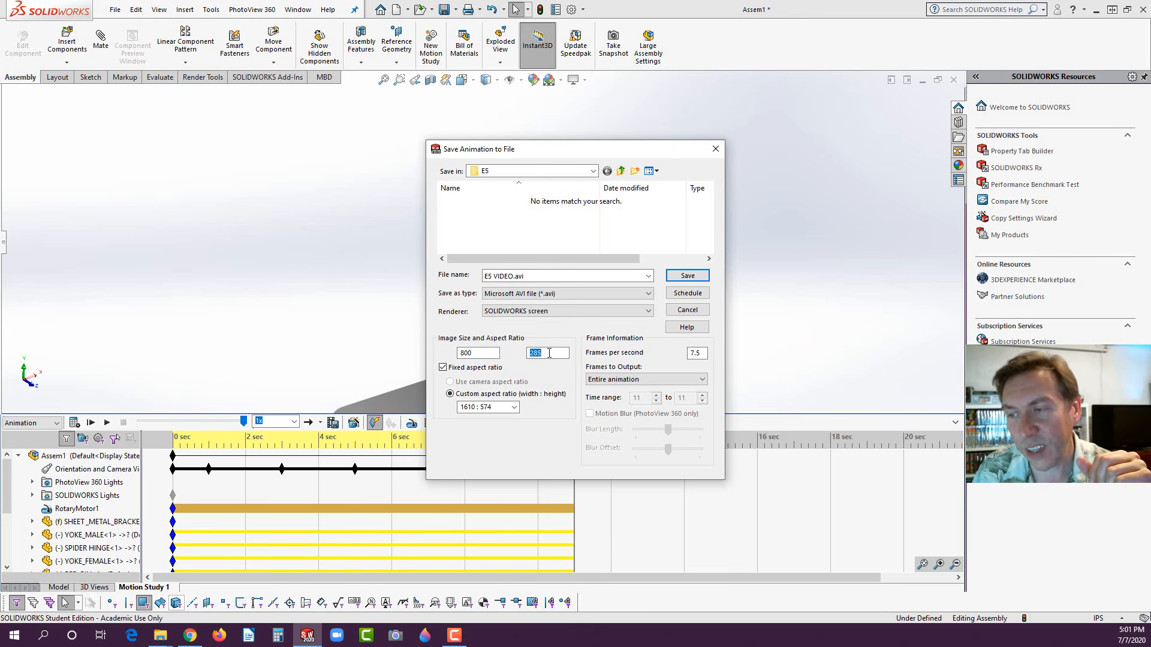
type("600")
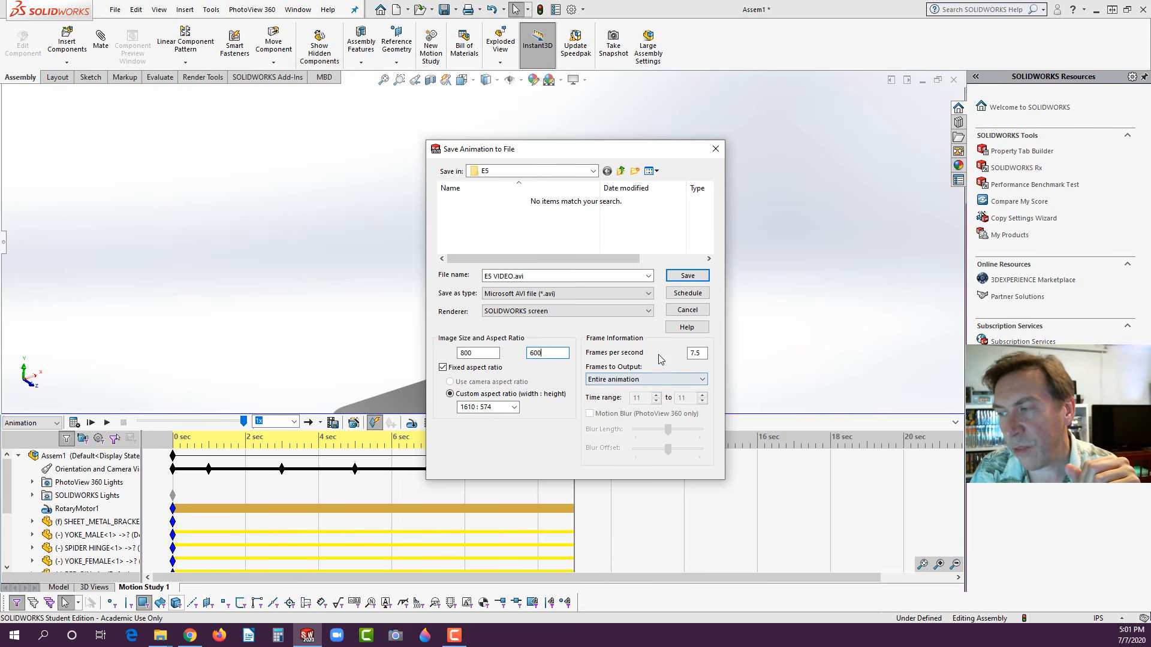
- Set the frame rate to 30 frames per second and save the animation with these settings
double_click(697, 353)
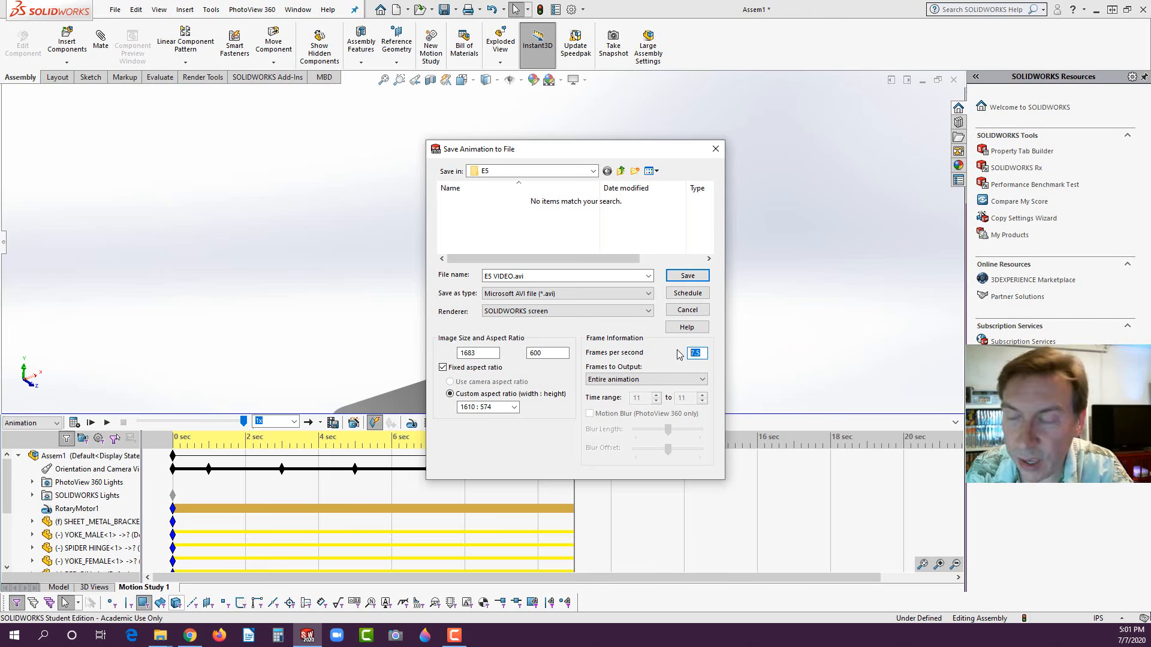
type("30")
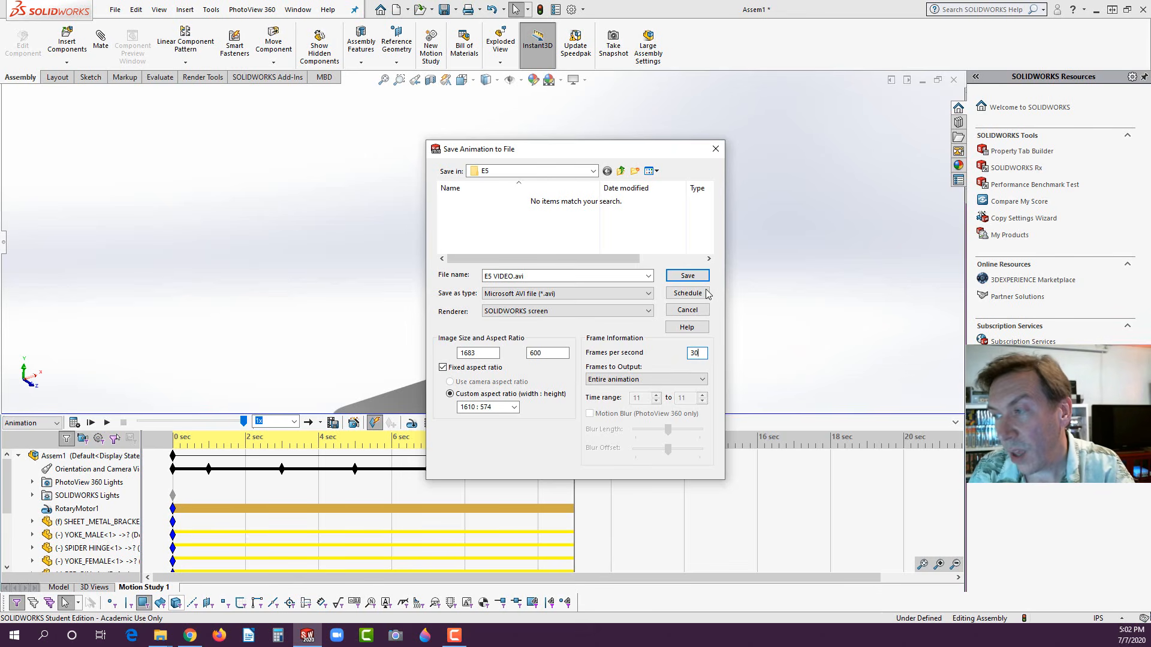
left_click(692, 276)
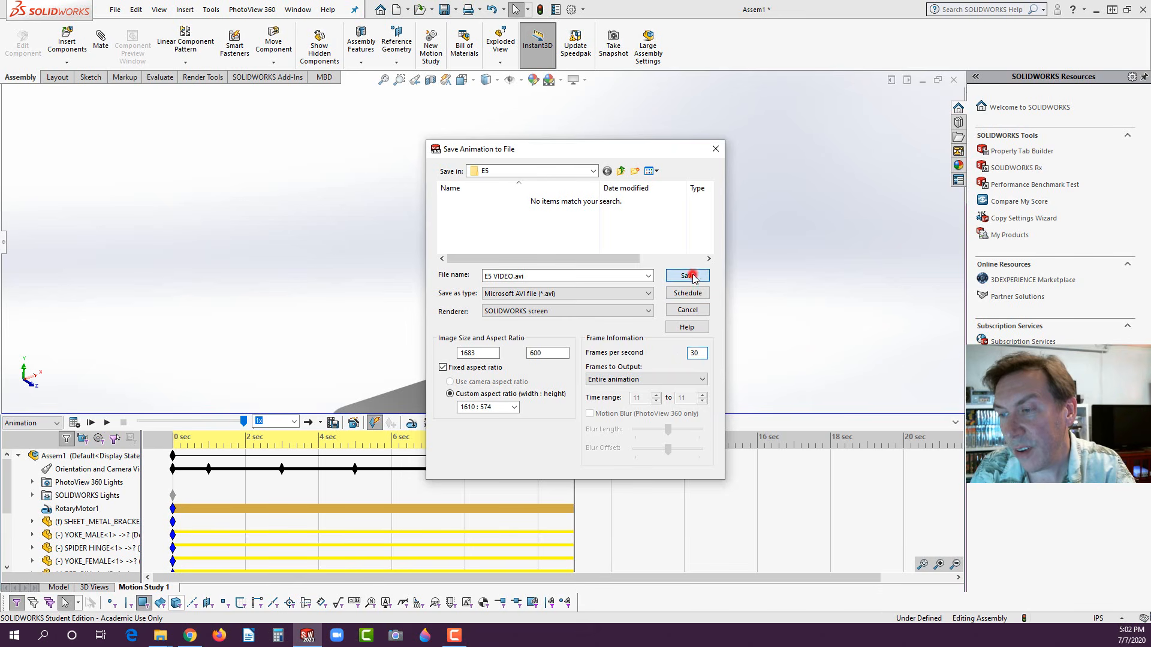
- Compress the video with Microsoft Video 1 at quality 100, keep its configuration, and recalculate the motion study before saving
left_click(588, 304)
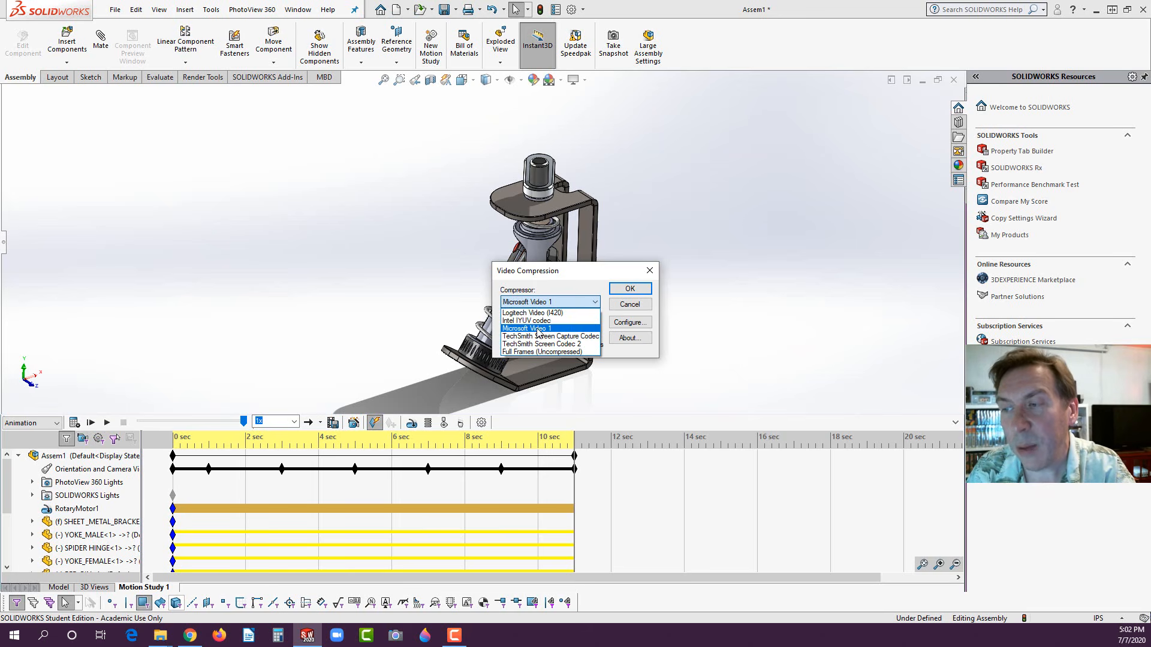
left_click(536, 328)
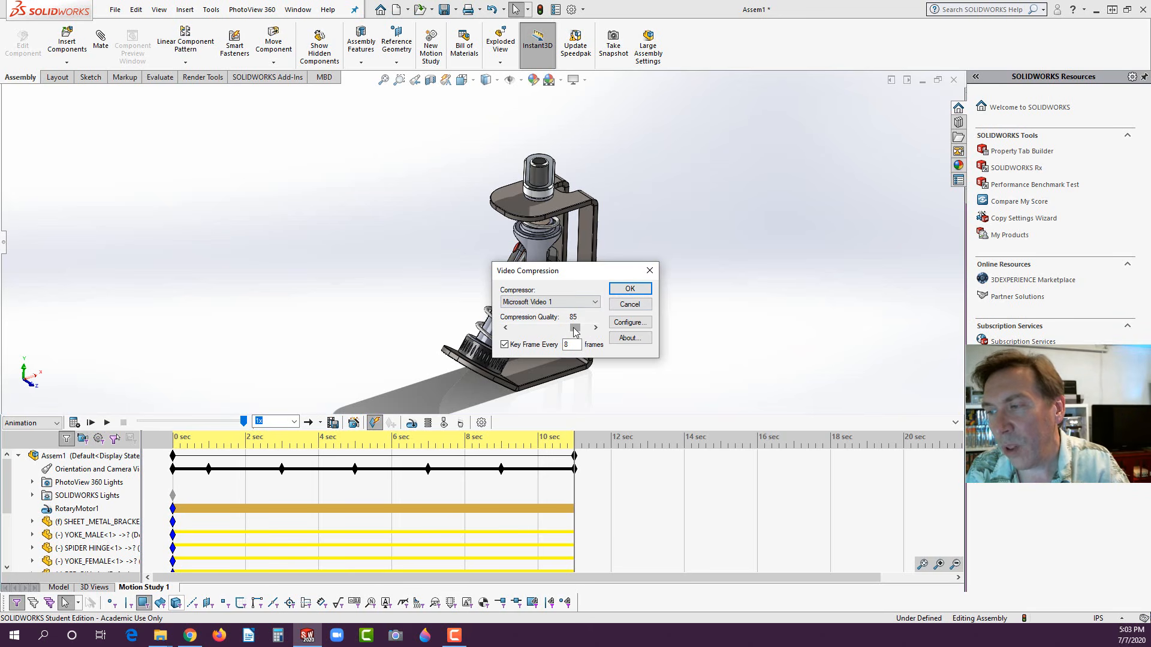
left_click_drag(574, 330, 585, 328)
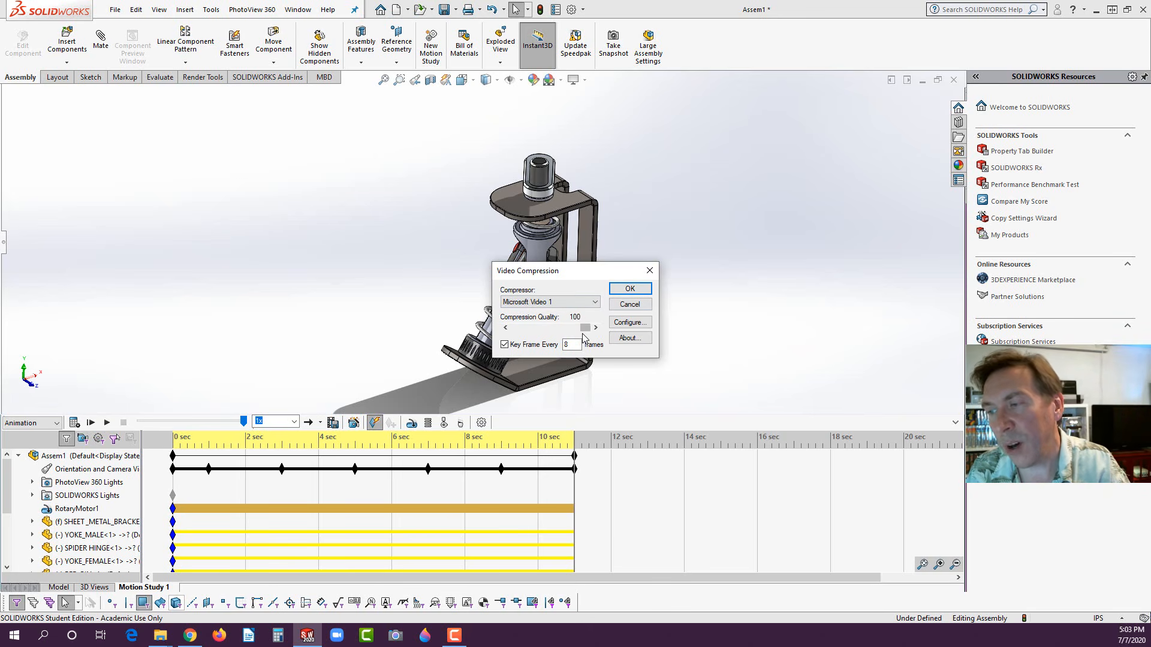
left_click(623, 322)
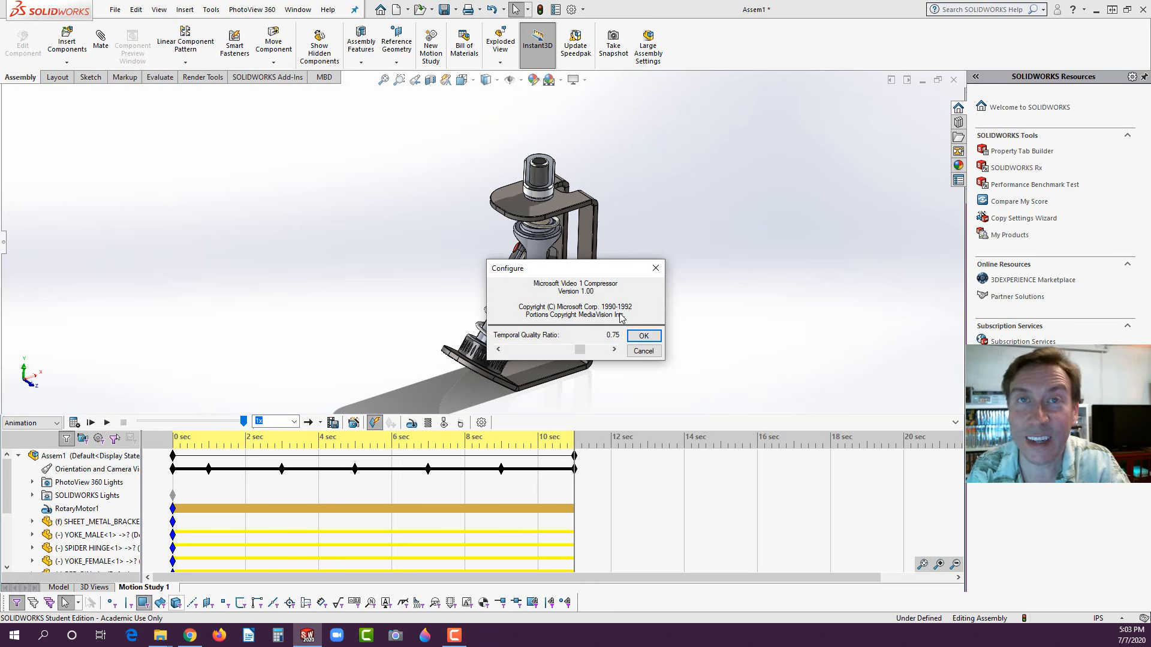
left_click(643, 336)
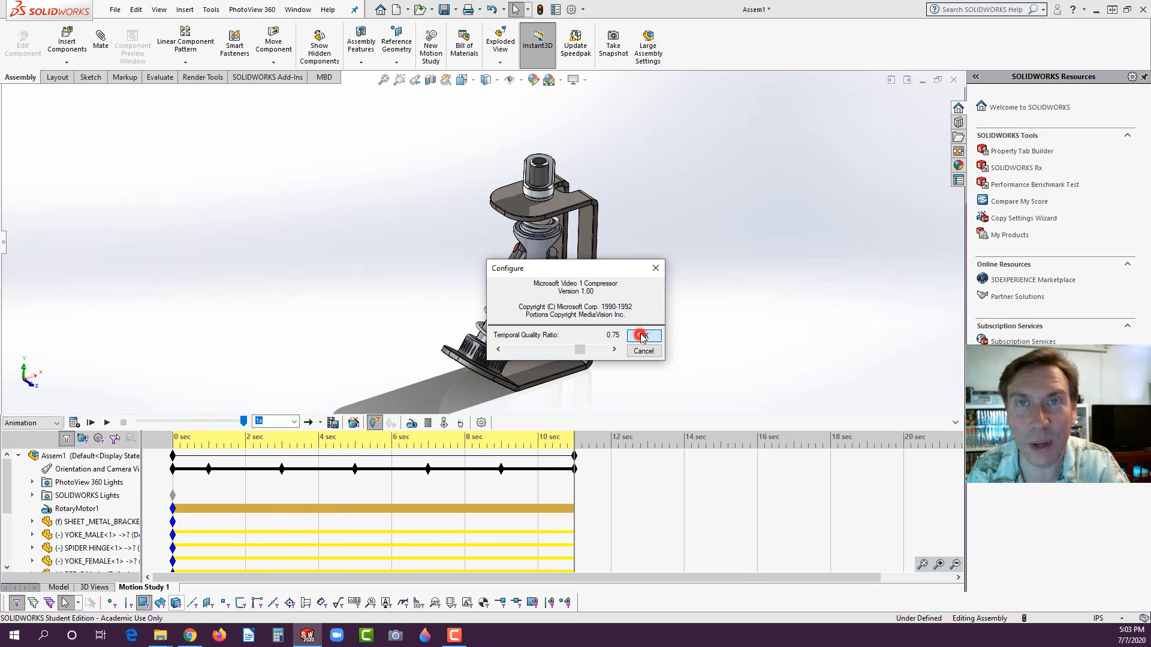
left_click(630, 289)
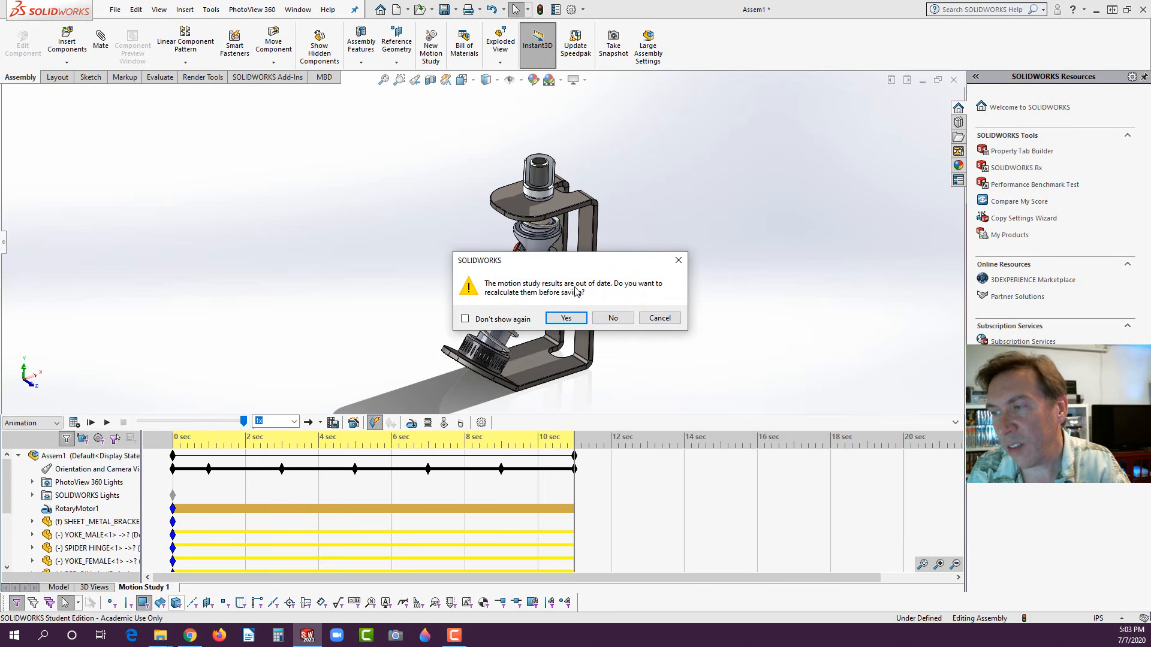
left_click(579, 320)
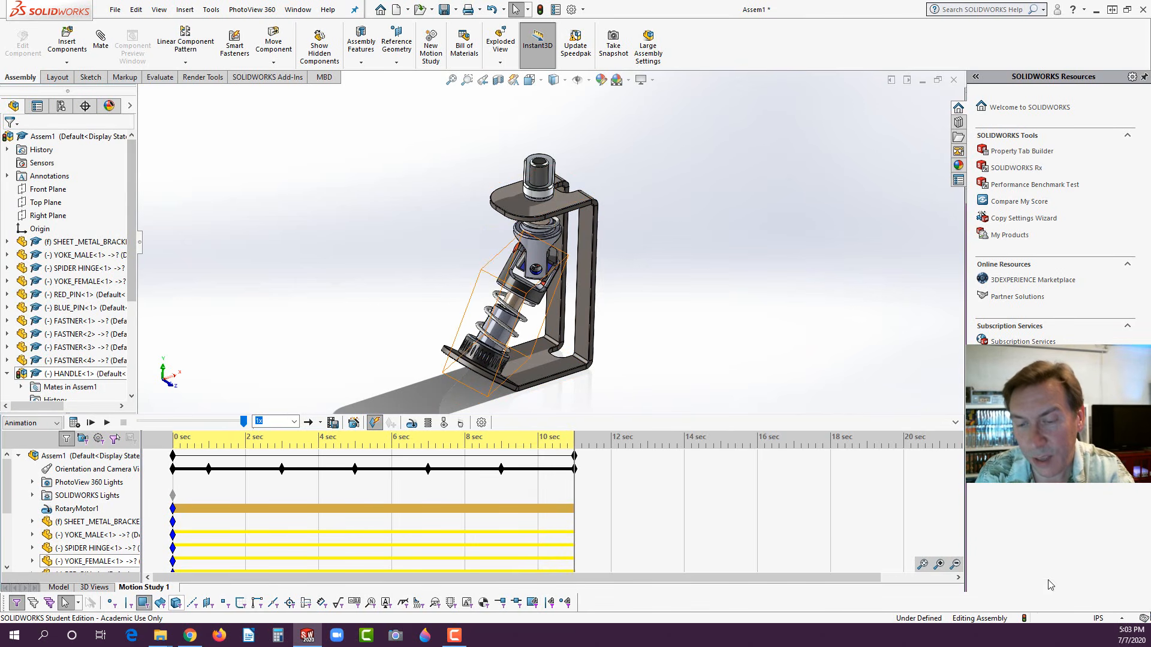
- Play the saved E5 VIDEO file from the E5 folder in File Explorer and return to SOLIDWORKS
left_click(160, 636)
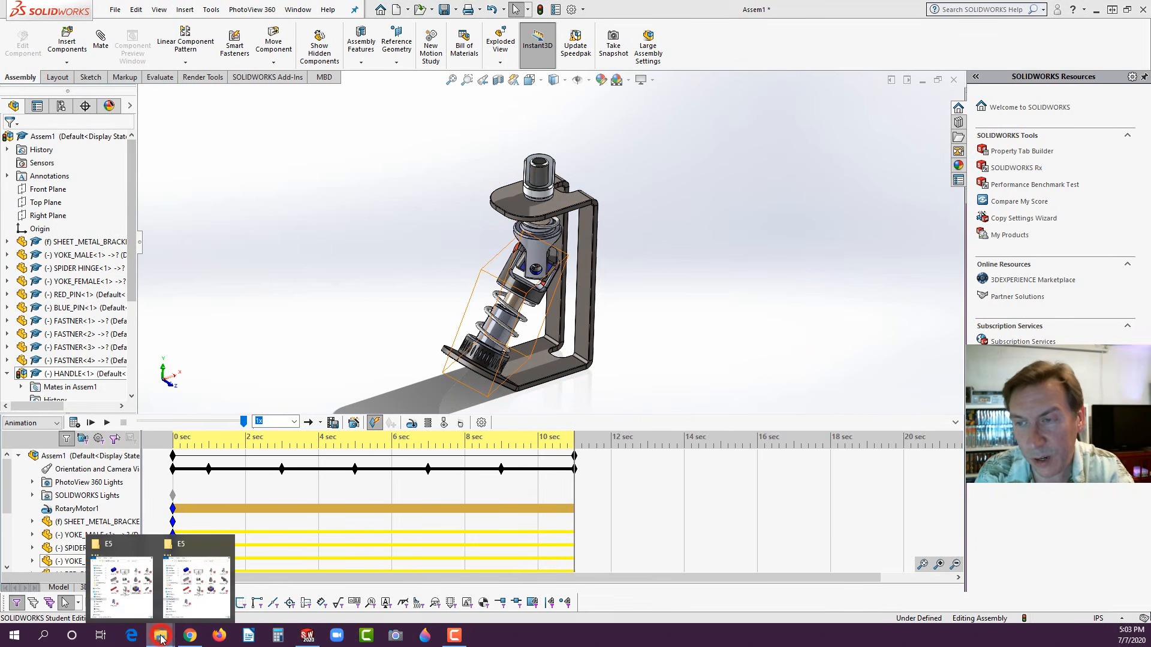
left_click(180, 615)
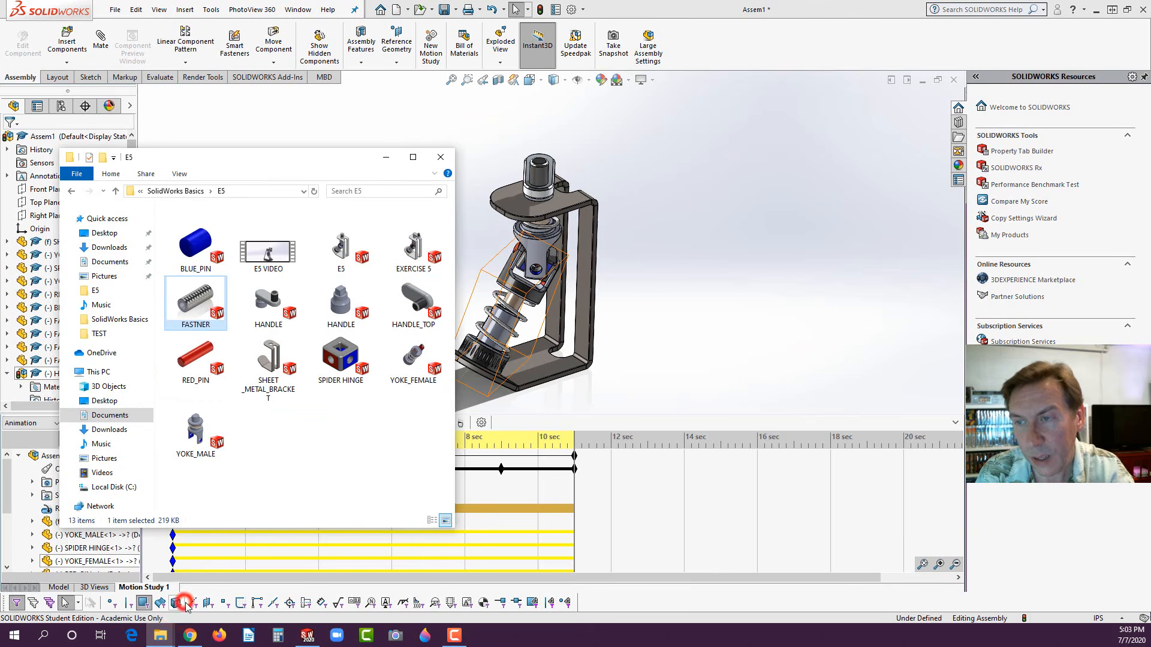
double_click(271, 255)
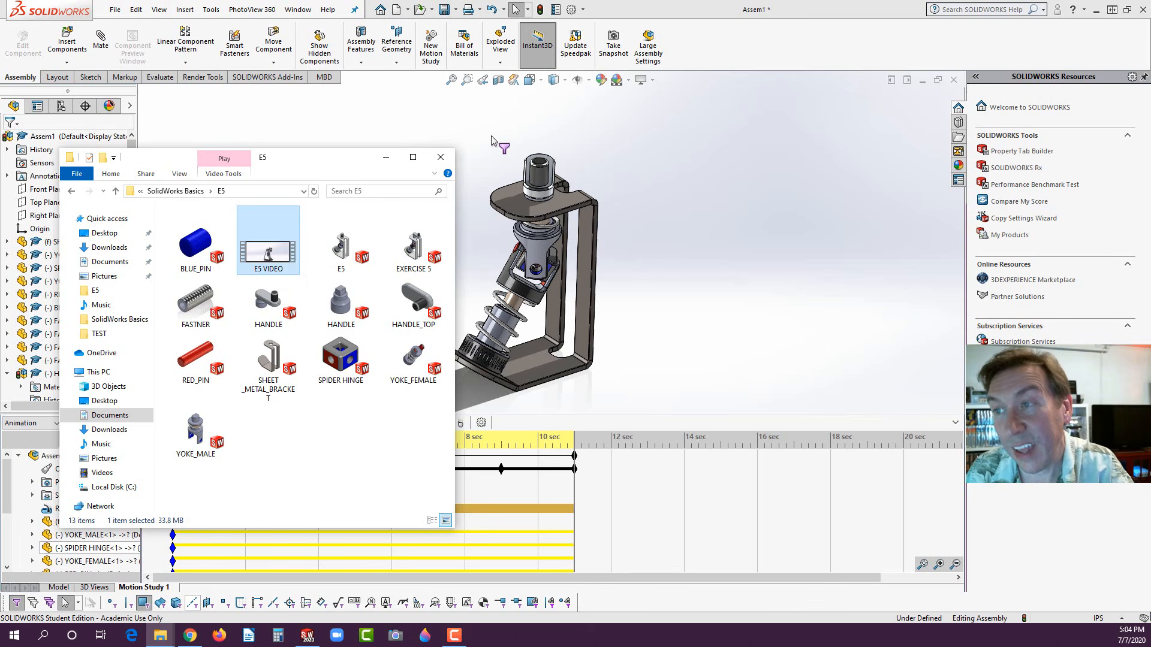
left_click(515, 119)
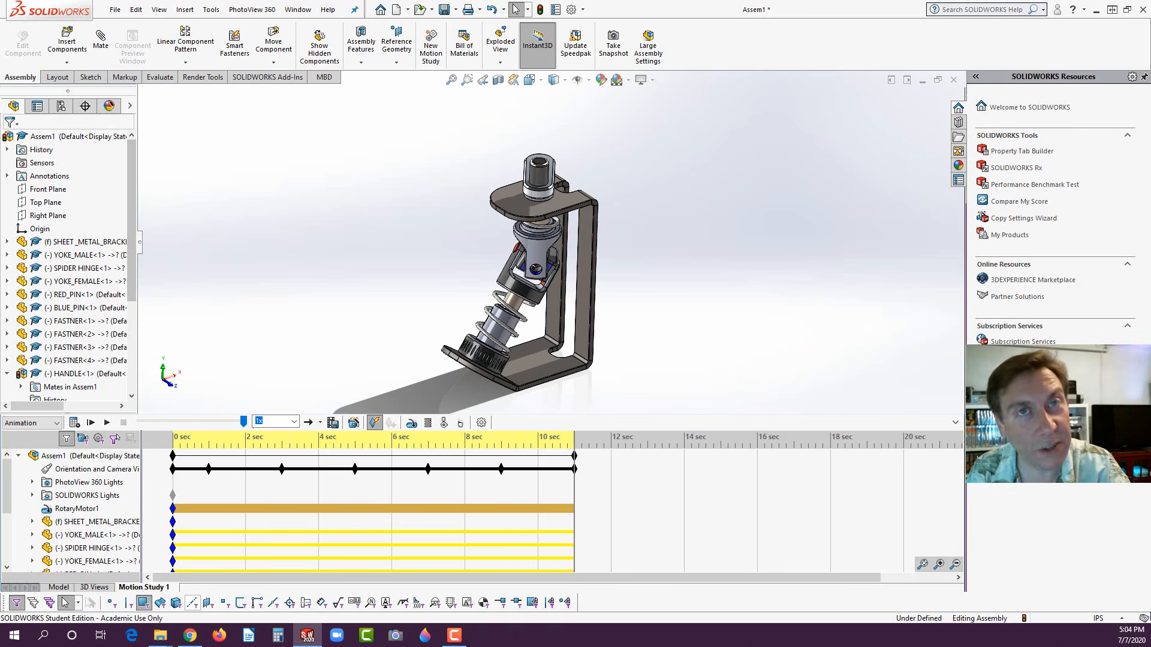
- Switch to Chrome, download the SolidWorks Lab 5B parts archive from the Part files page, and open LAB 5b.zip
key("alt+Tab")
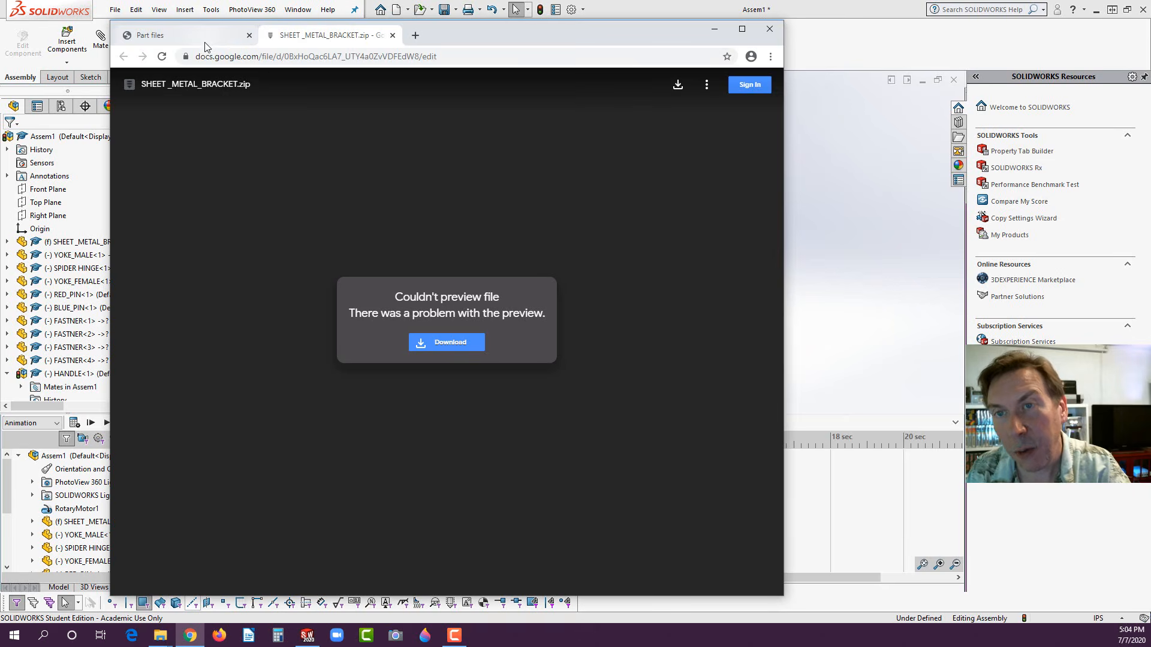
left_click(205, 41)
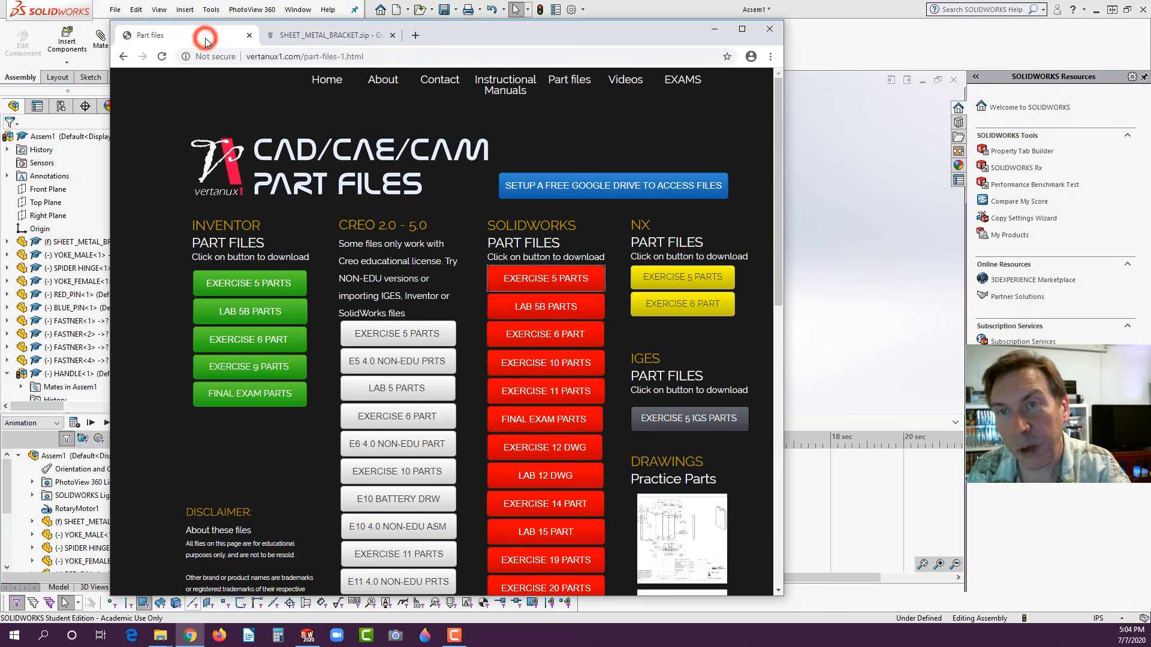
left_click(546, 309)
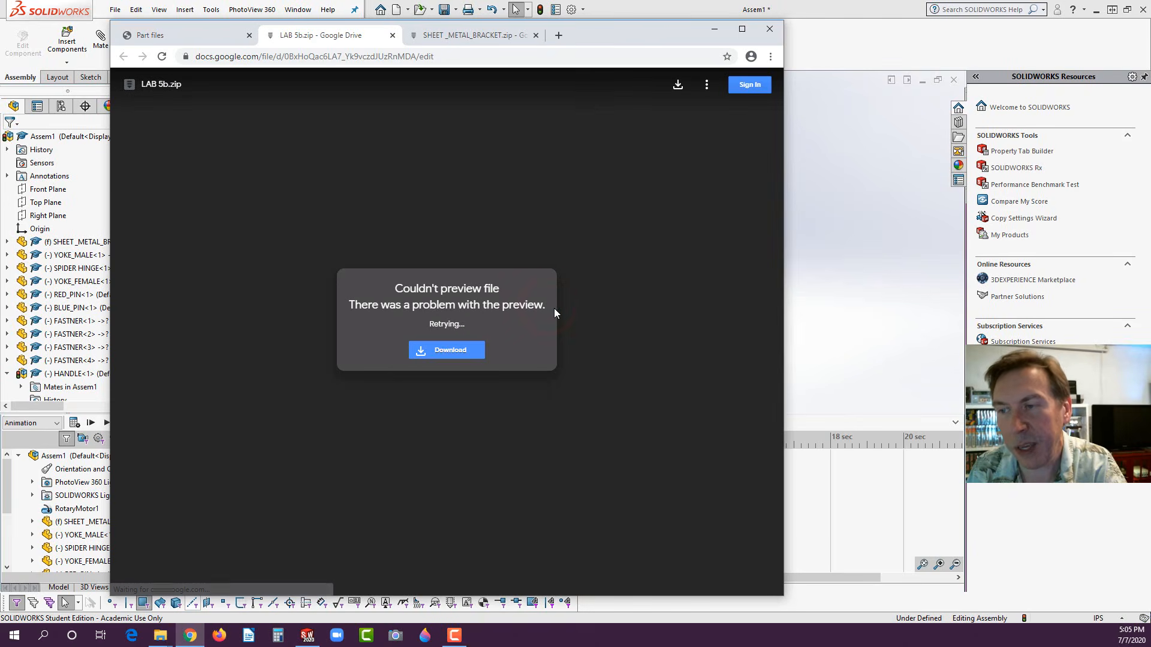
left_click(473, 351)
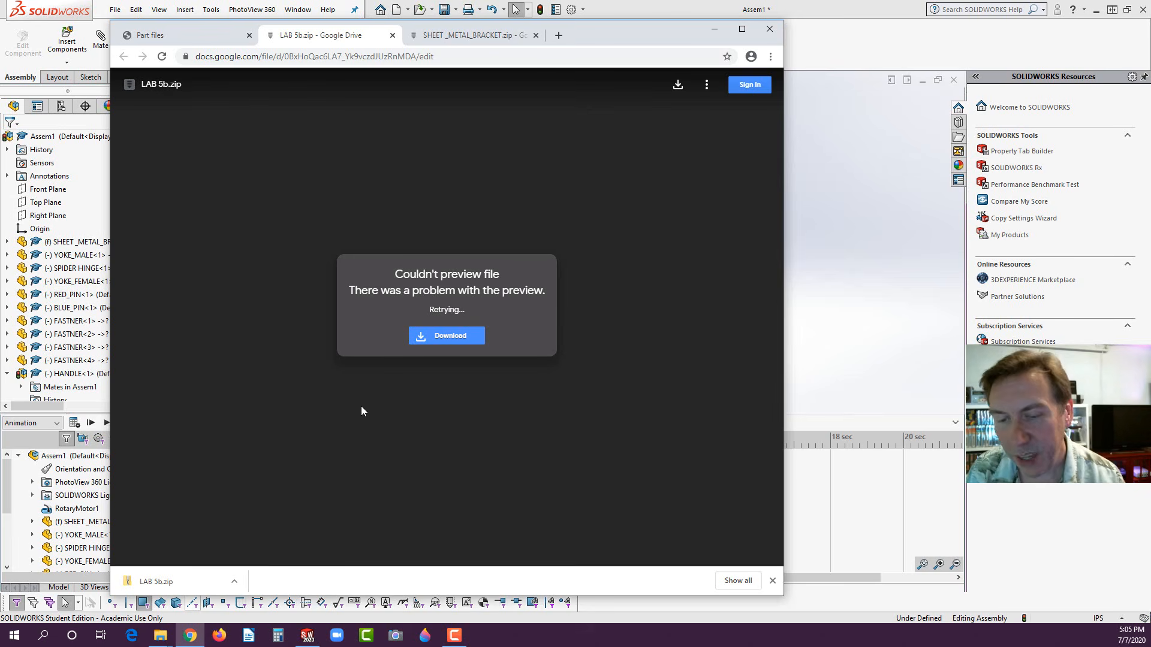
left_click(178, 580)
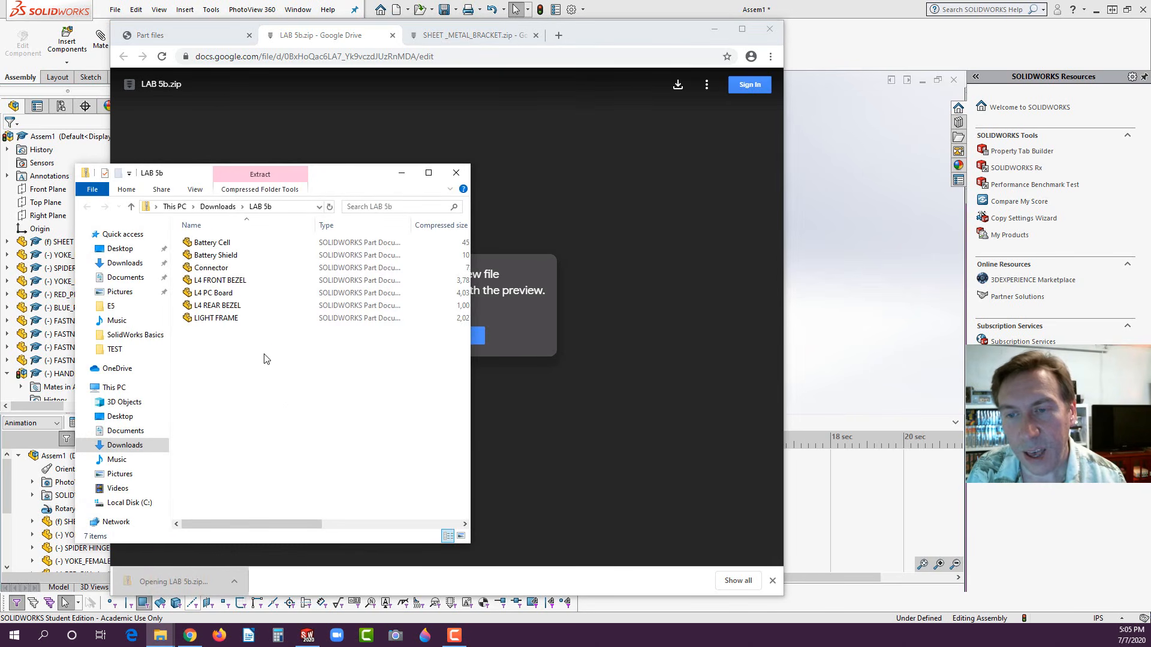
- Cut all the part files from the LAB 5b archive
left_click_drag(264, 359, 193, 238)
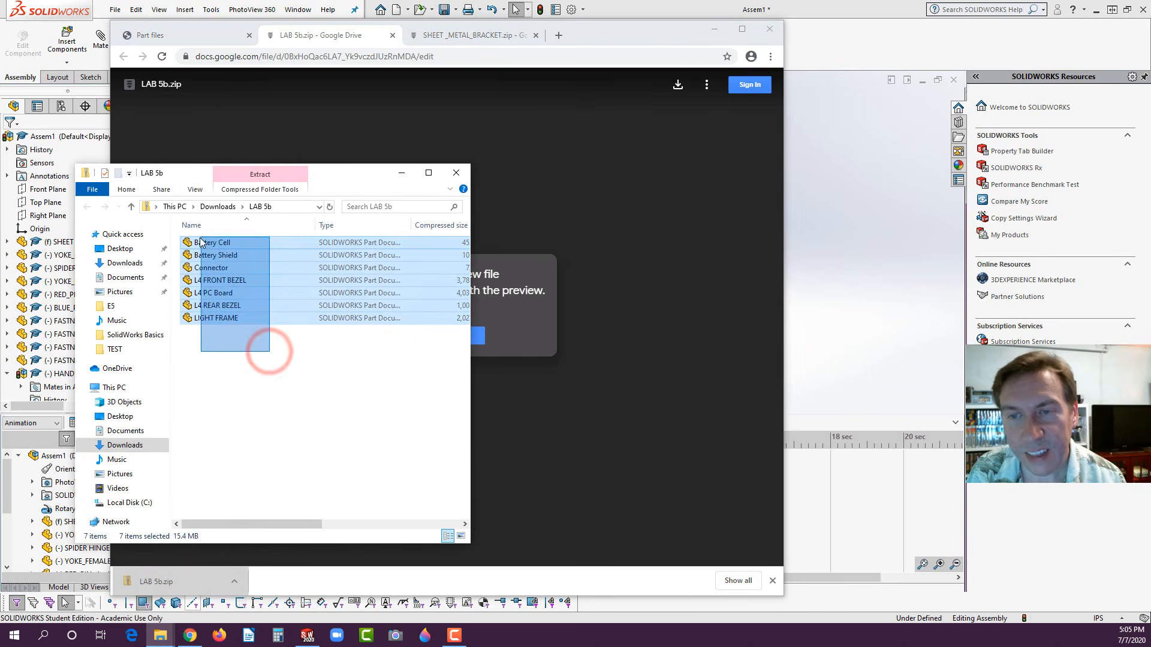
right_click(227, 269)
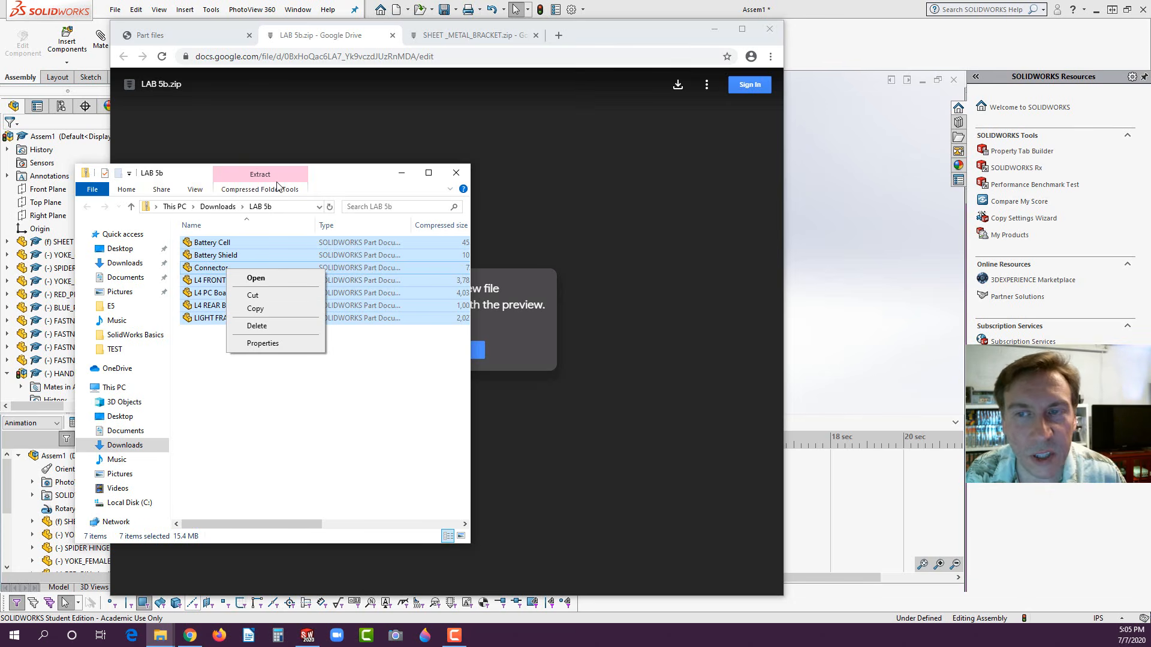
left_click(258, 293)
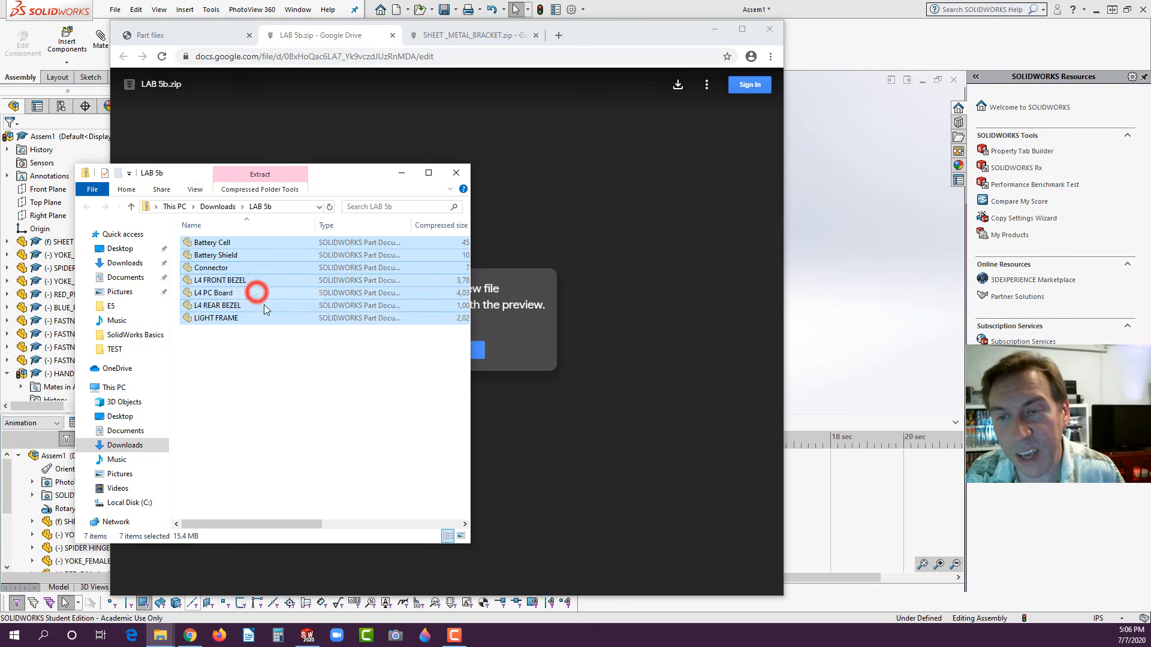
- Create a folder named L5a inside the SolidWorks Basics folder
left_click(108, 306)
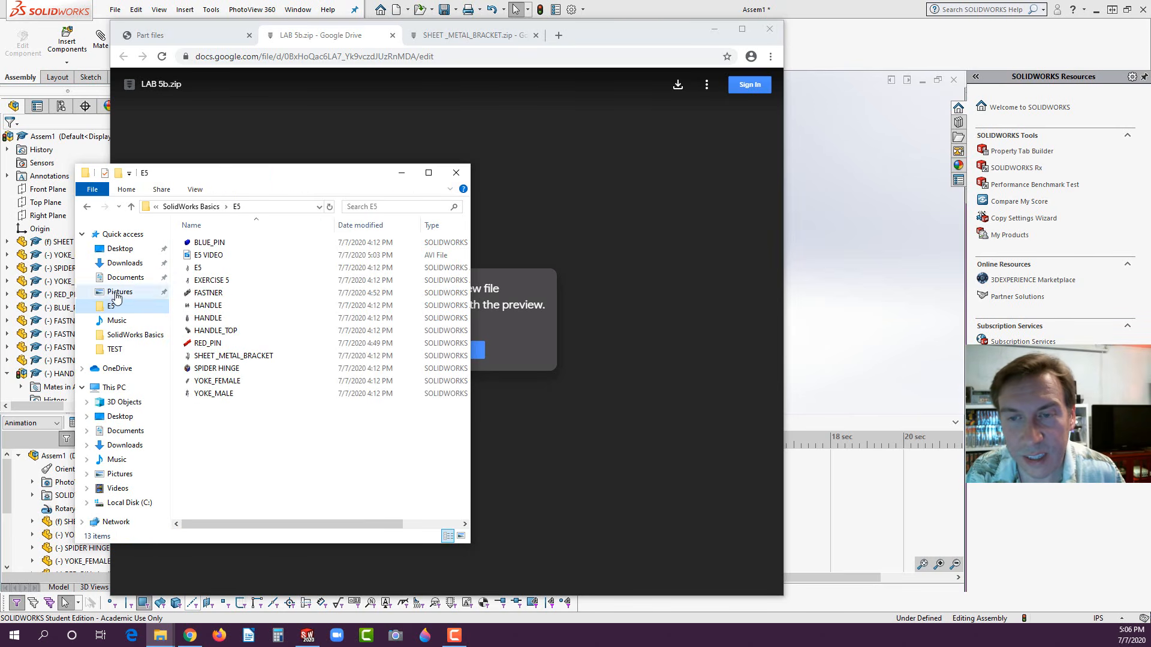
left_click(207, 208)
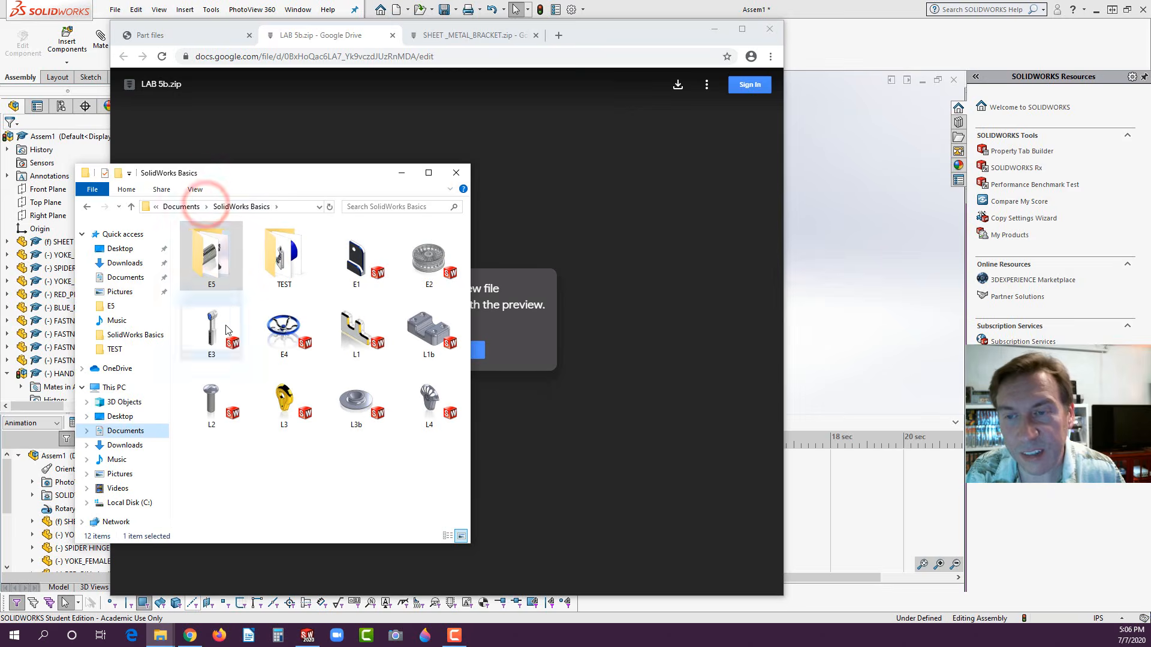
right_click(262, 460)
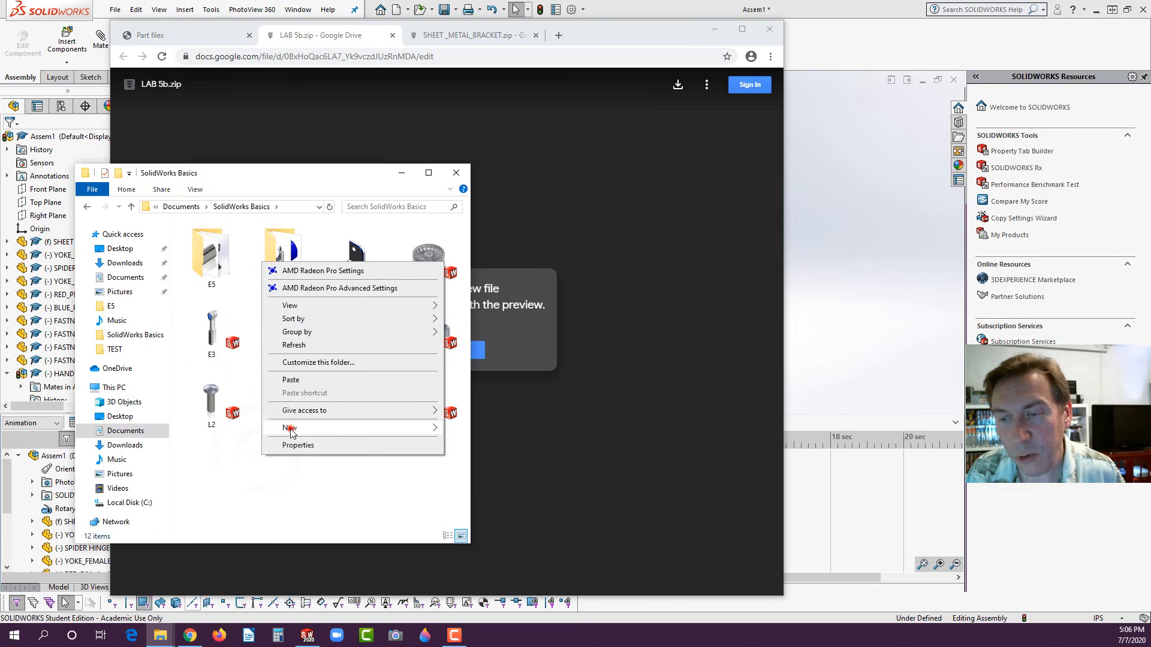
mouse_move(414, 428)
left_click(456, 429)
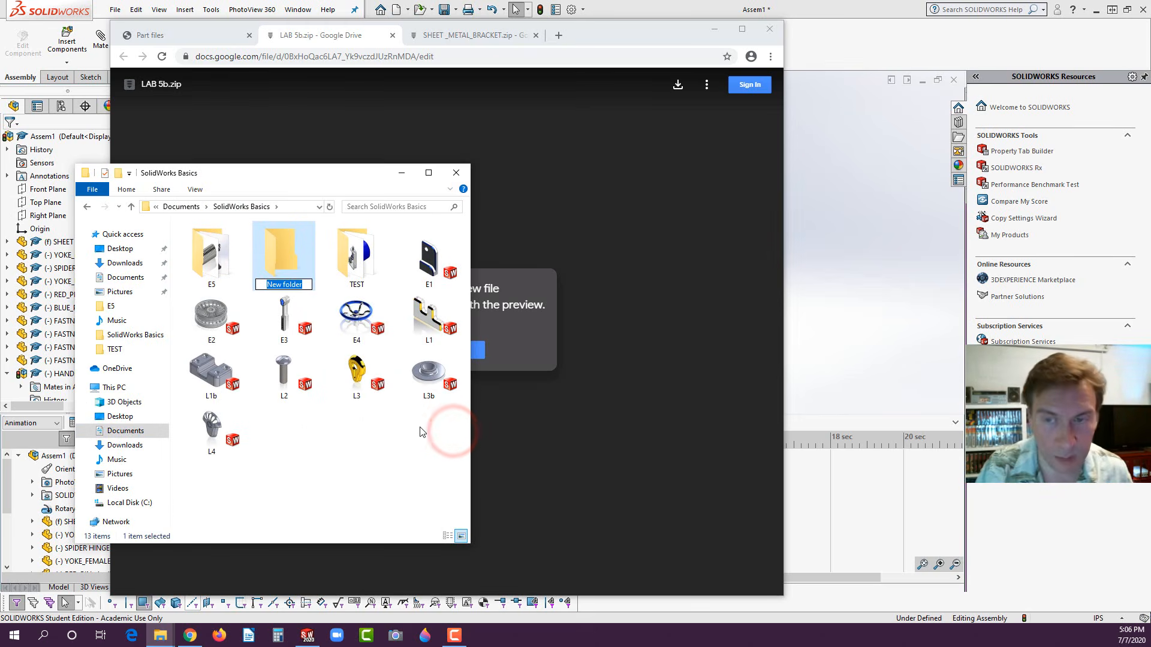
type("L")
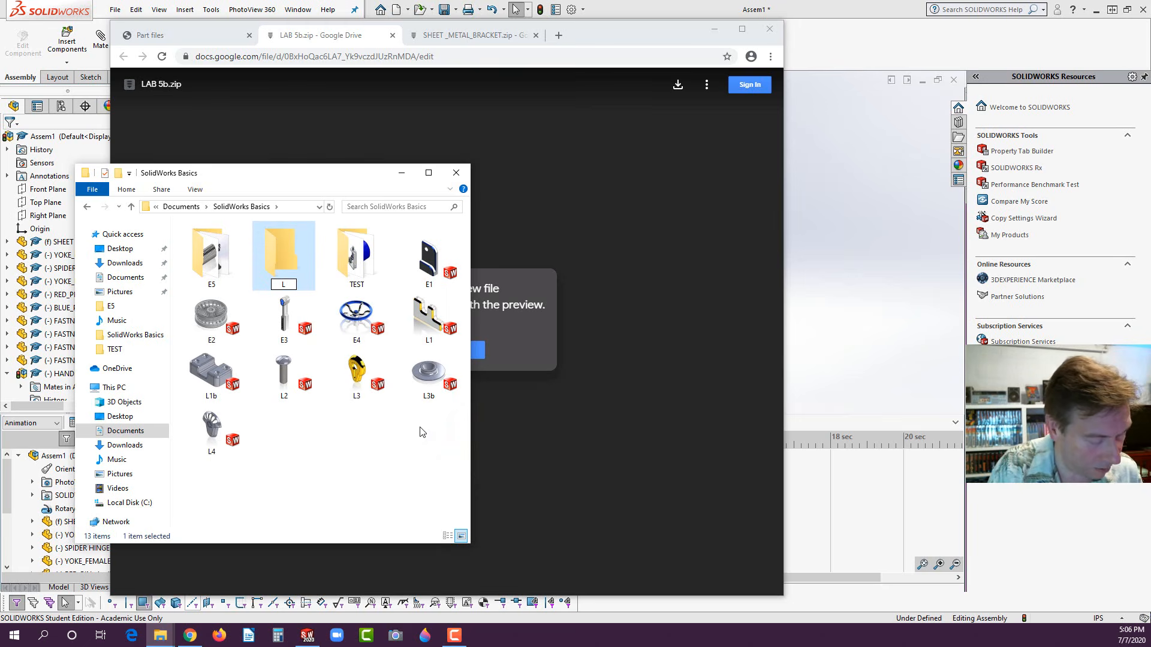
type("5a")
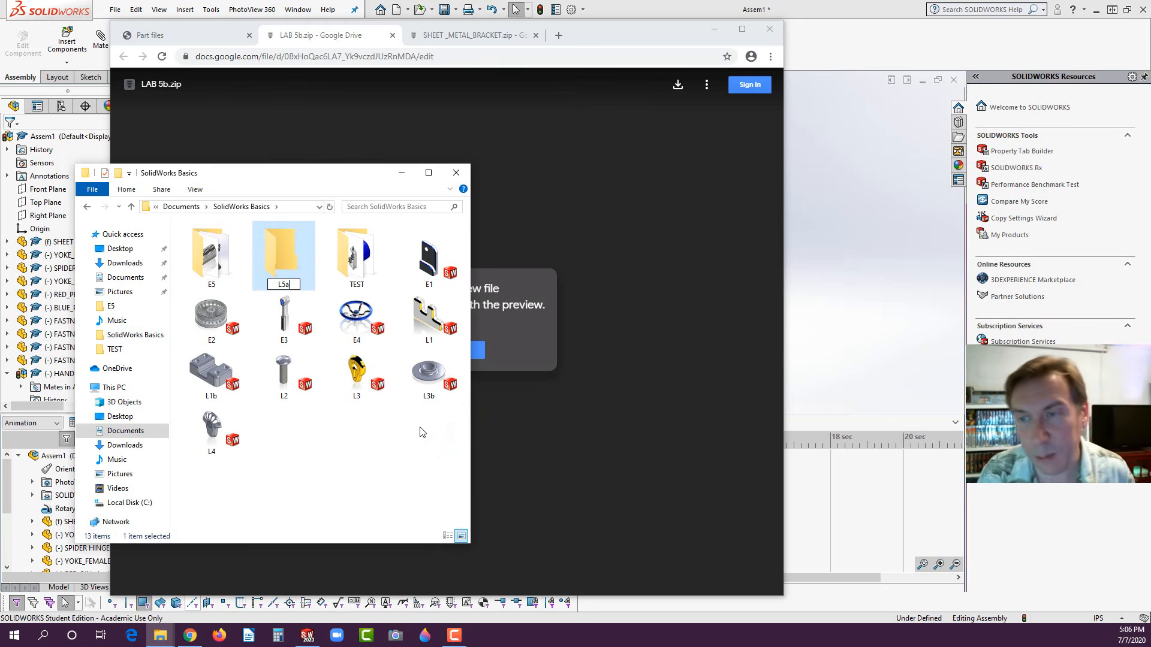
- Paste the Lab 5B part files into the L5a folder and display them as large thumbnails
double_click(290, 251)
right_click(267, 337)
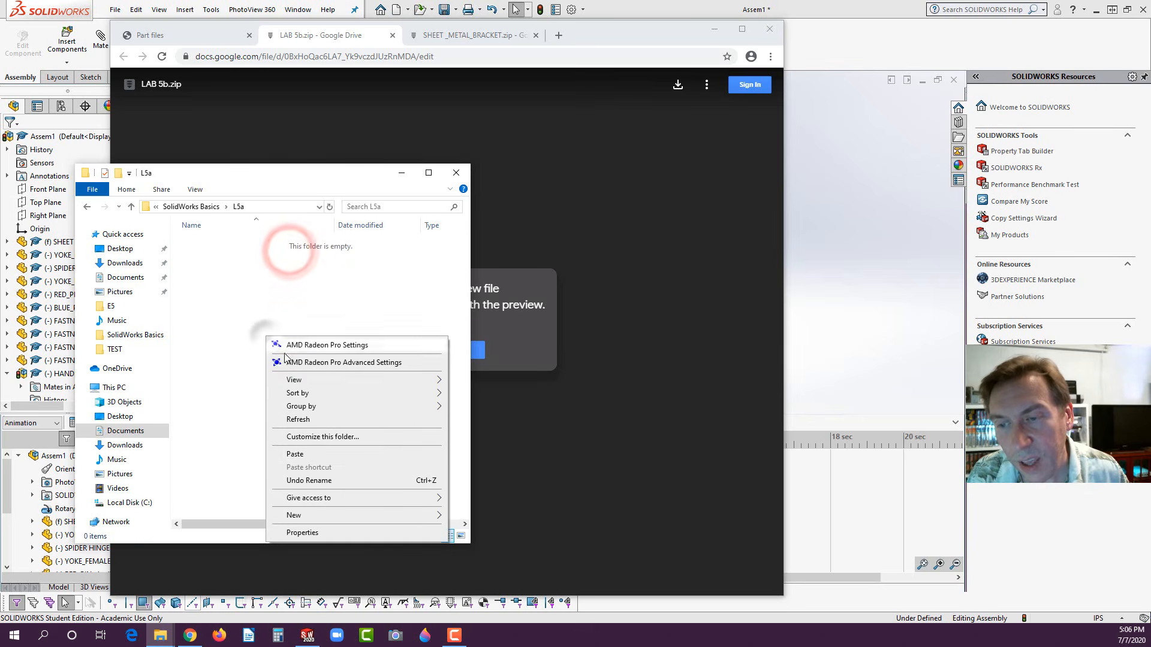
left_click(304, 455)
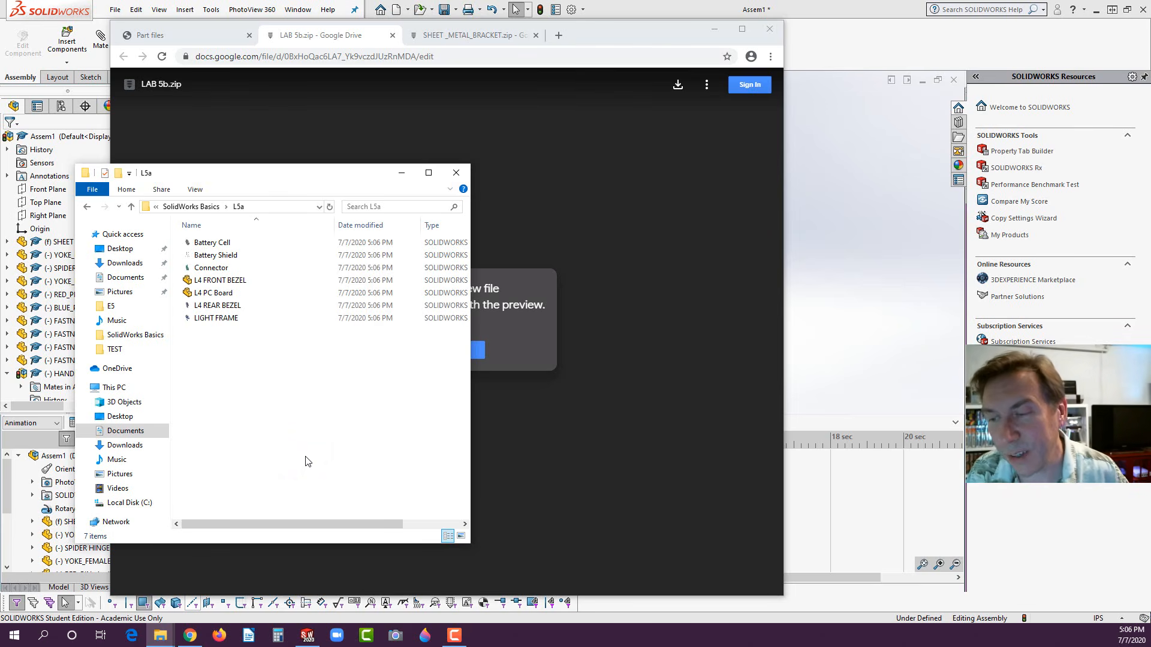
left_click(461, 536)
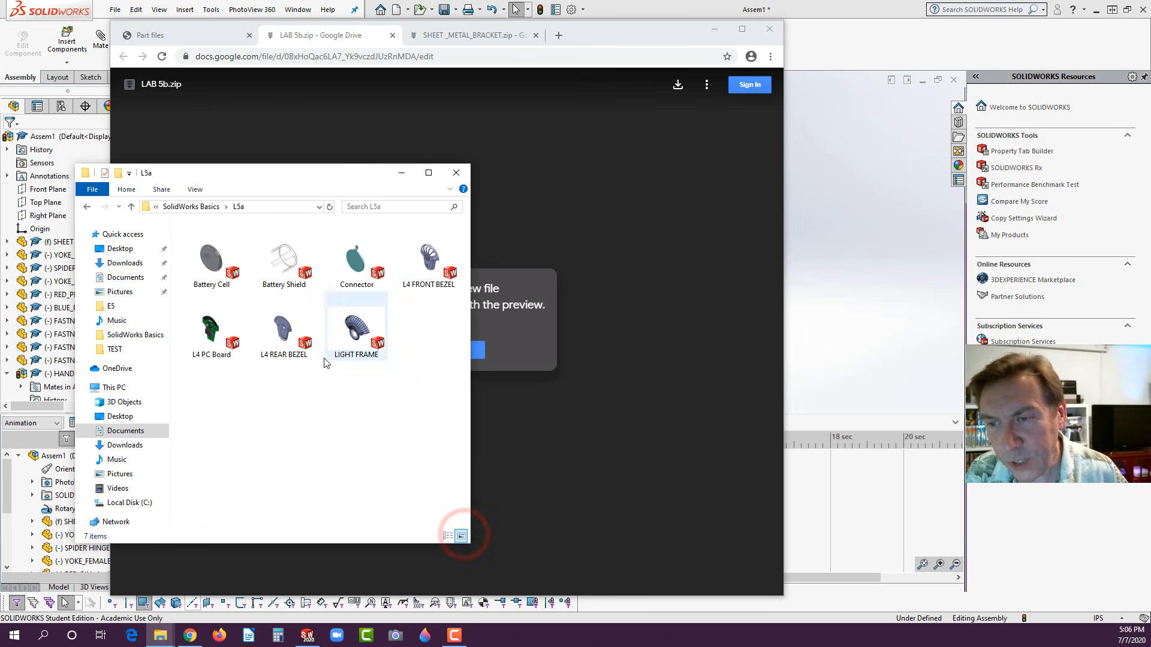
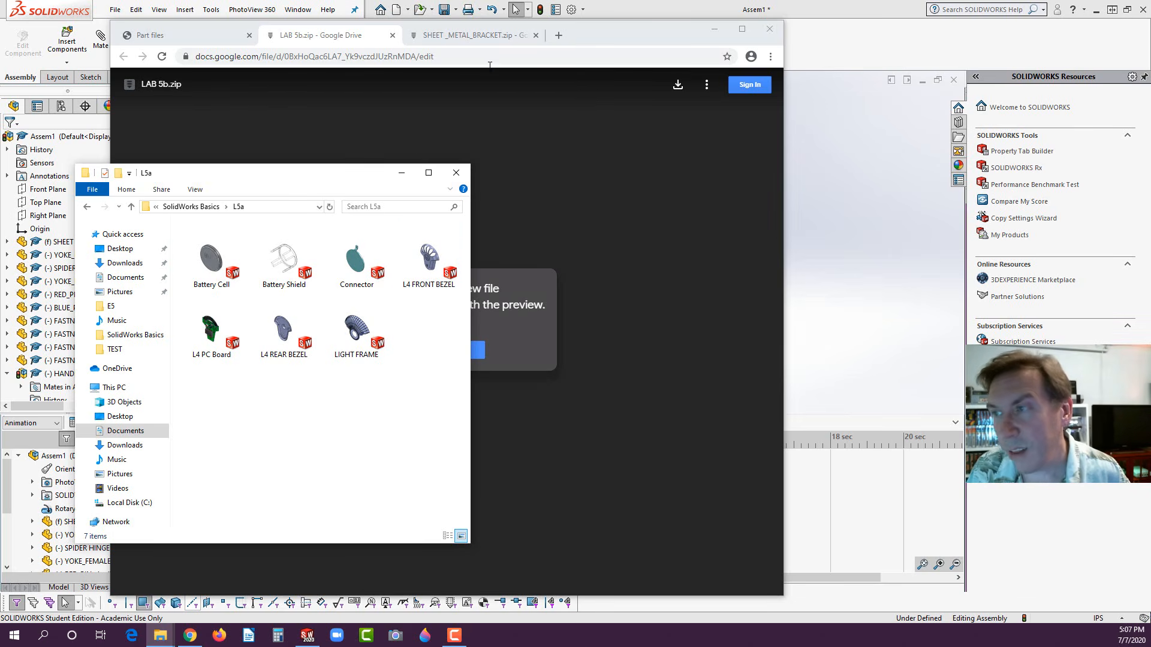
- Switch to SOLIDWORKS, leave the motion study for the model view, and create a new assembly document
left_click(823, 131)
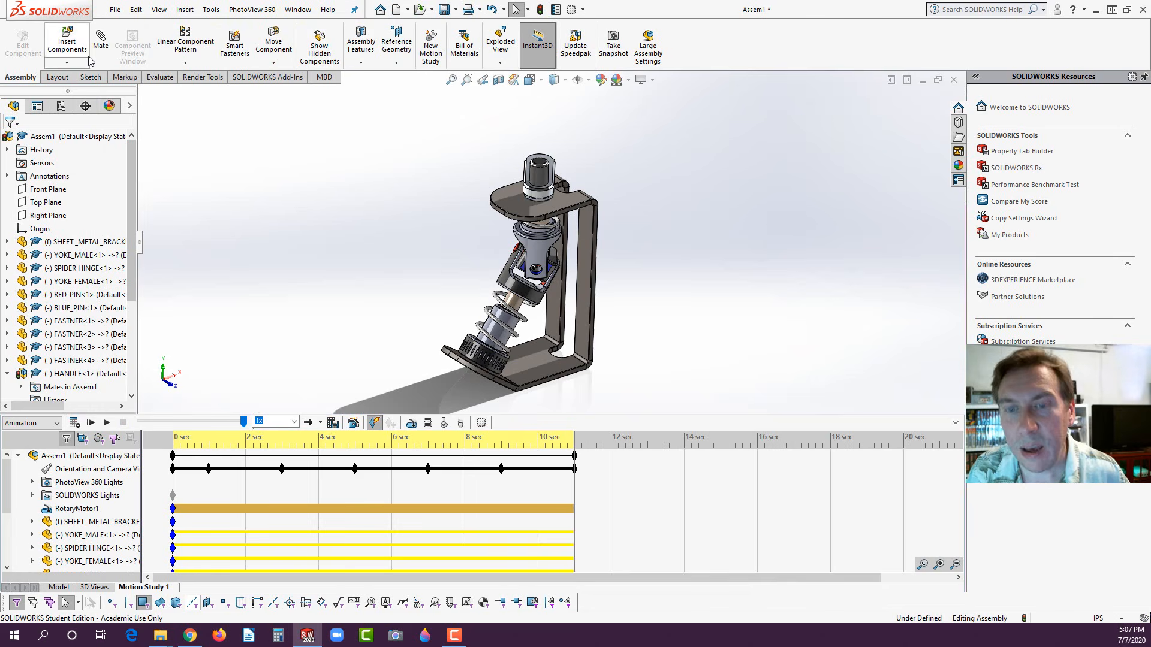
left_click(58, 587)
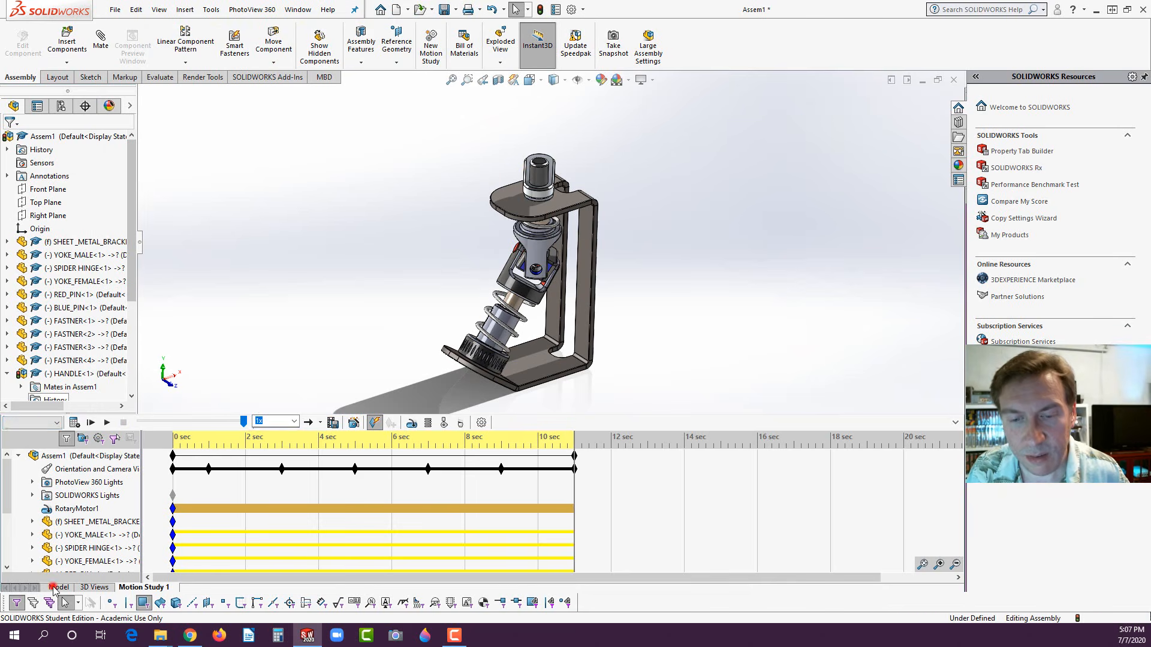
left_click(115, 10)
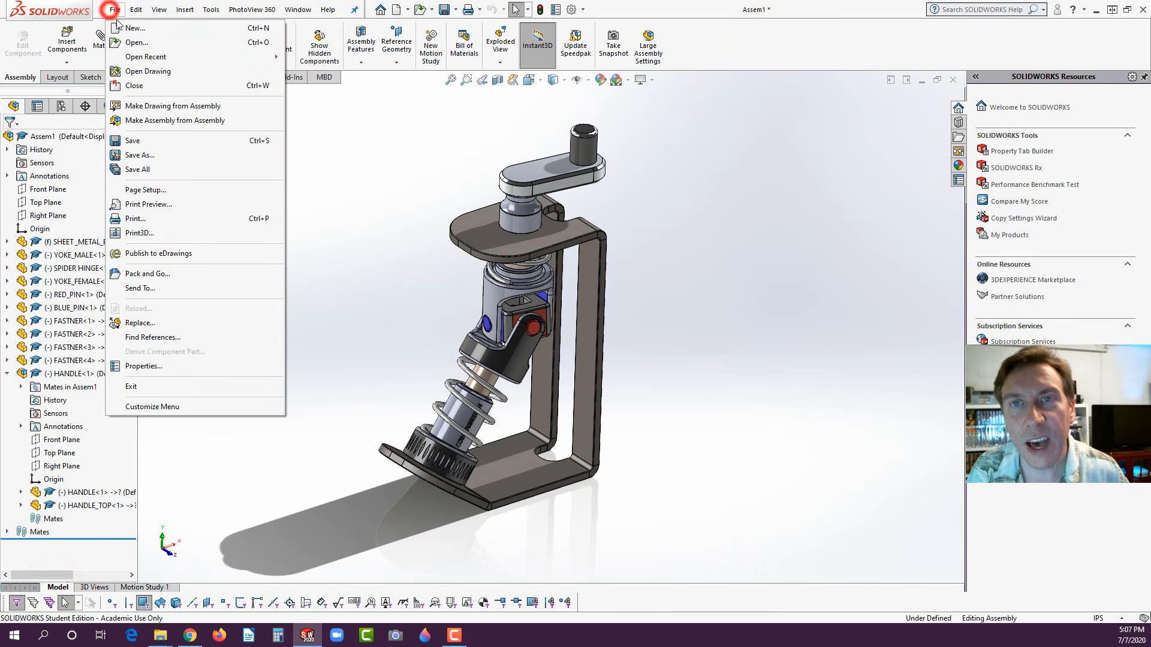
left_click(123, 27)
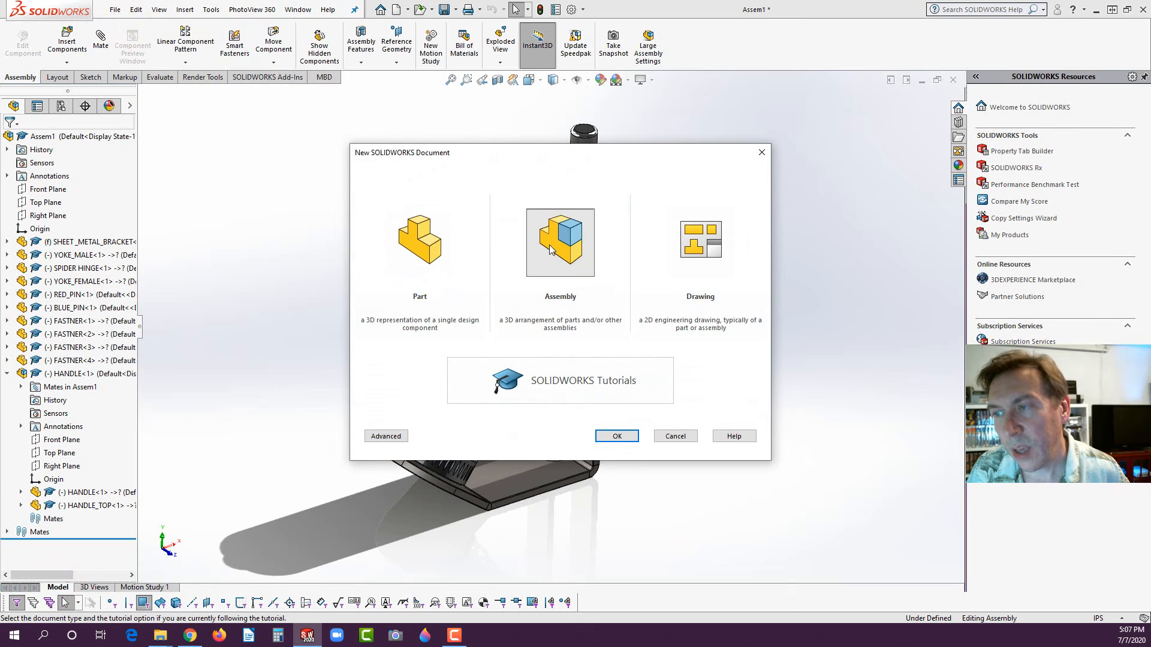
left_click(615, 436)
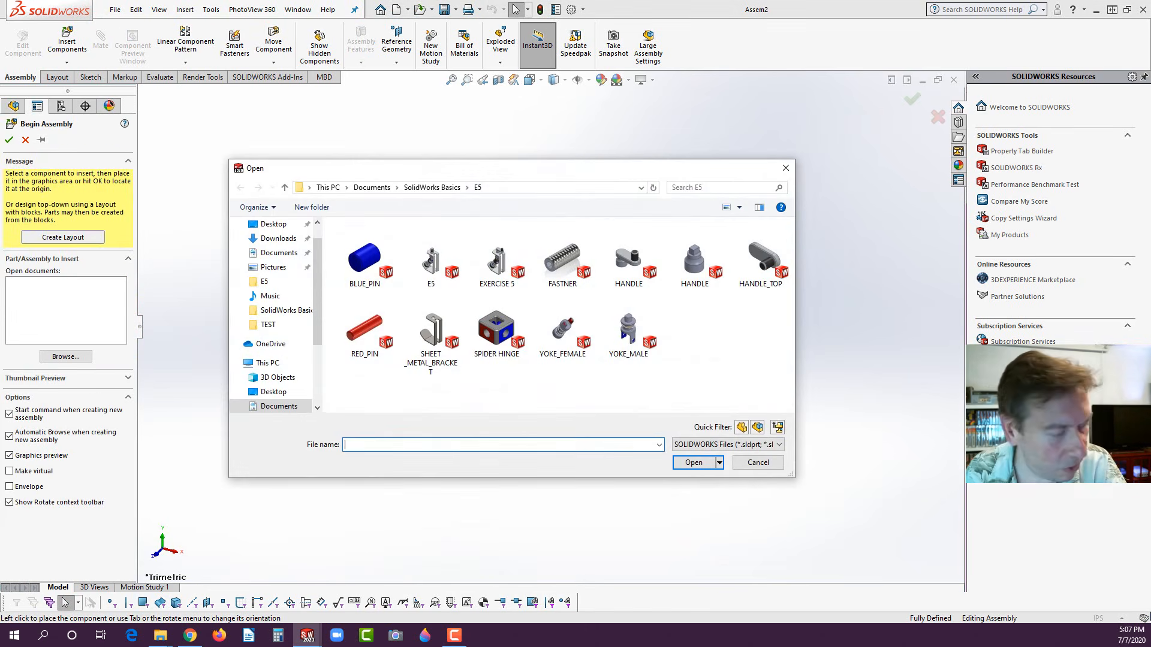
- Switch to Chrome and open the SolidWorks Basics training guide from the Instructional Manuals page
key("alt+Tab")
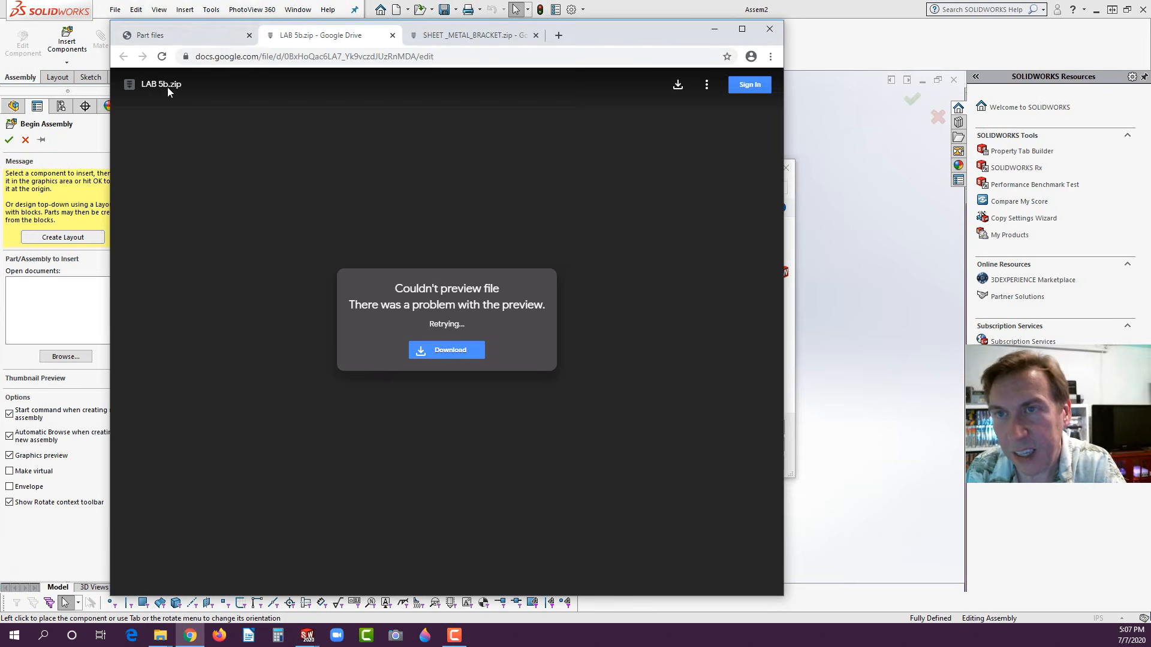
left_click(220, 38)
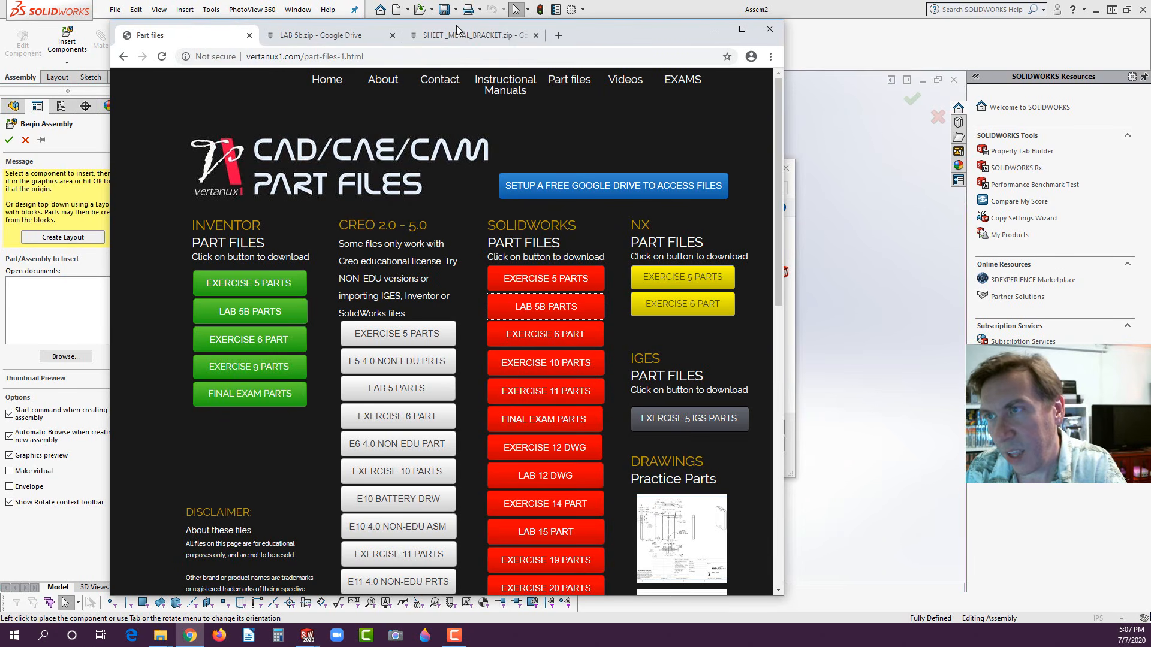
left_click(500, 87)
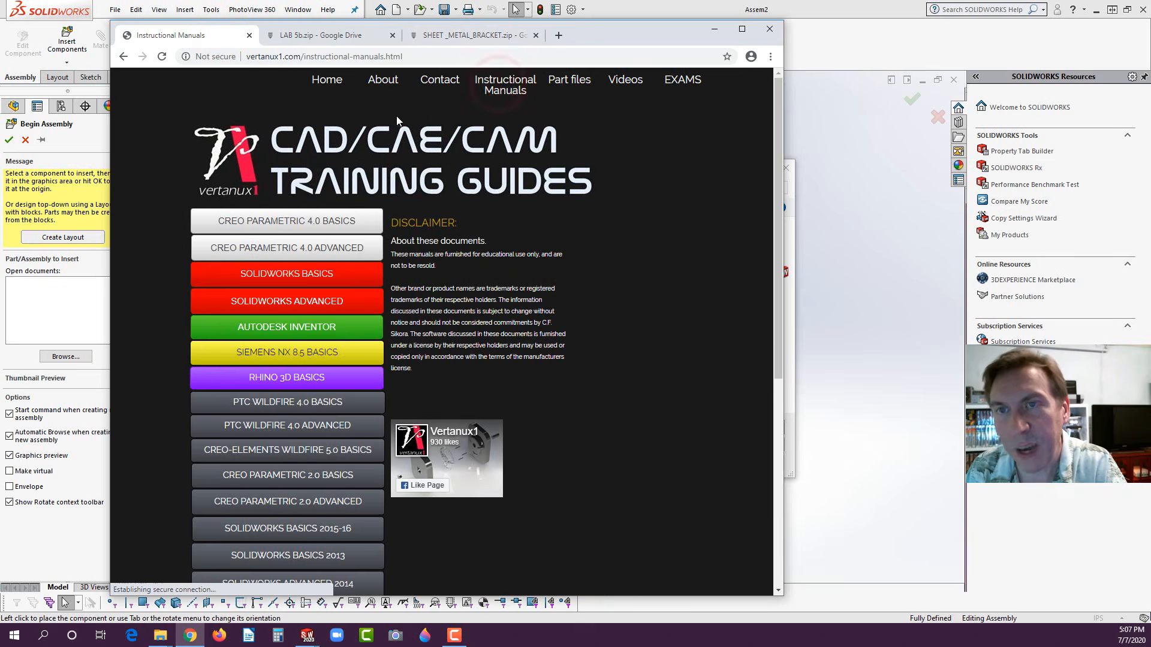
left_click(325, 275)
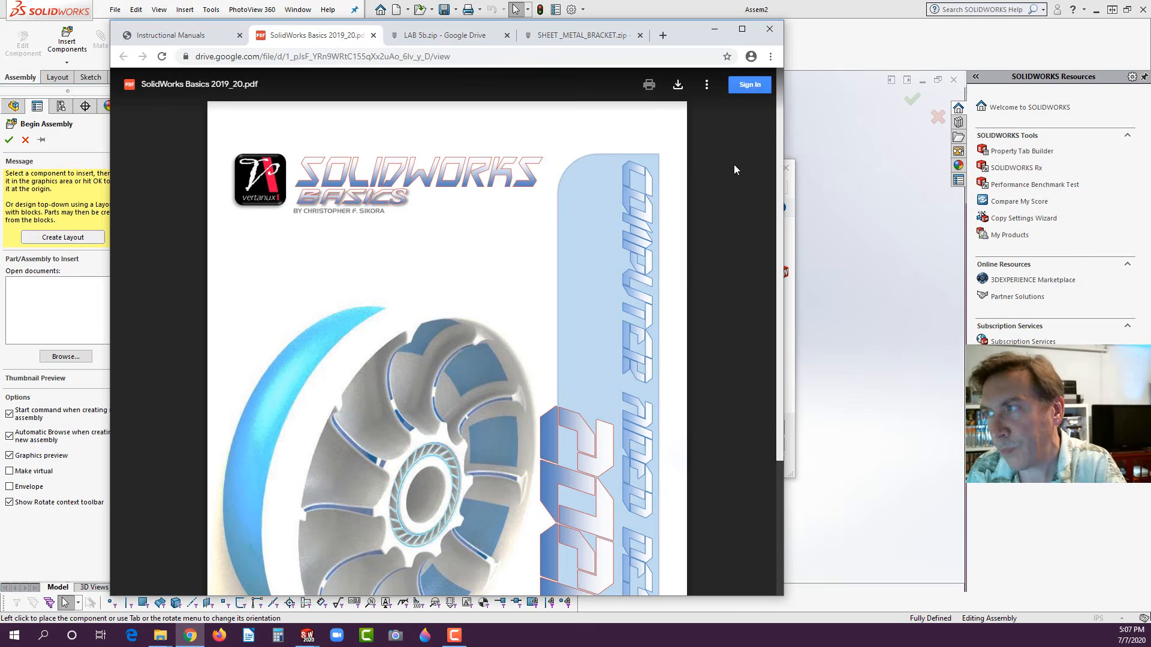
- Examine the L5b exploded assembly drawing and its parts list on page 63 of the SolidWorks Basics guide
left_click_drag(779, 99, 783, 300)
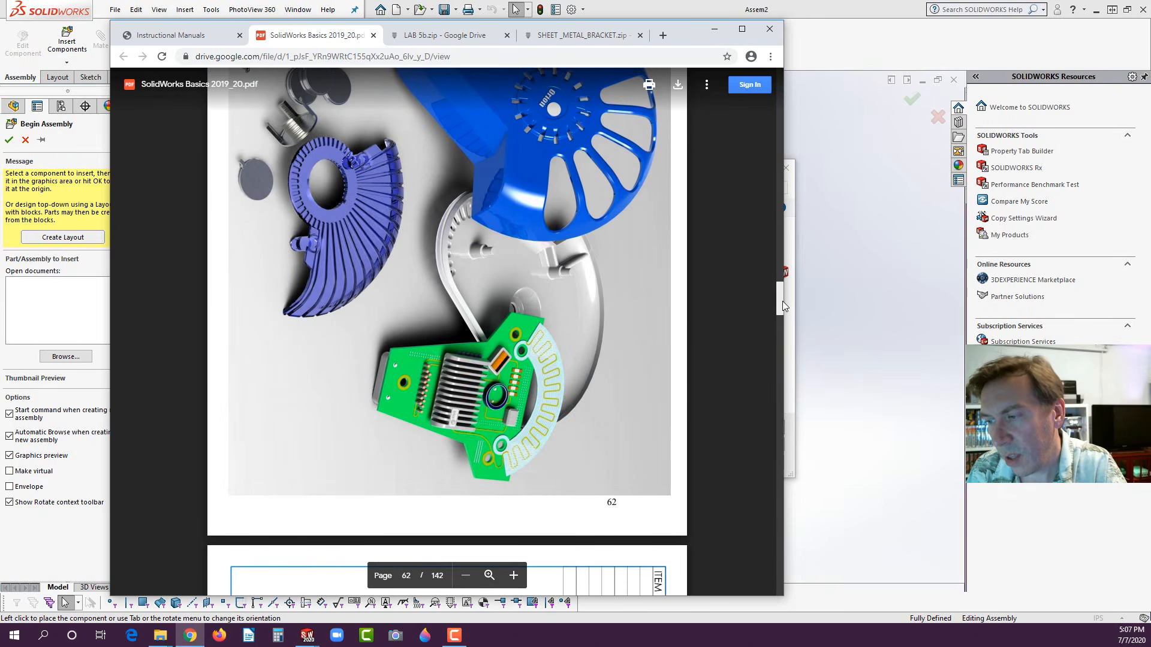
scroll(725, 346, "down", 10)
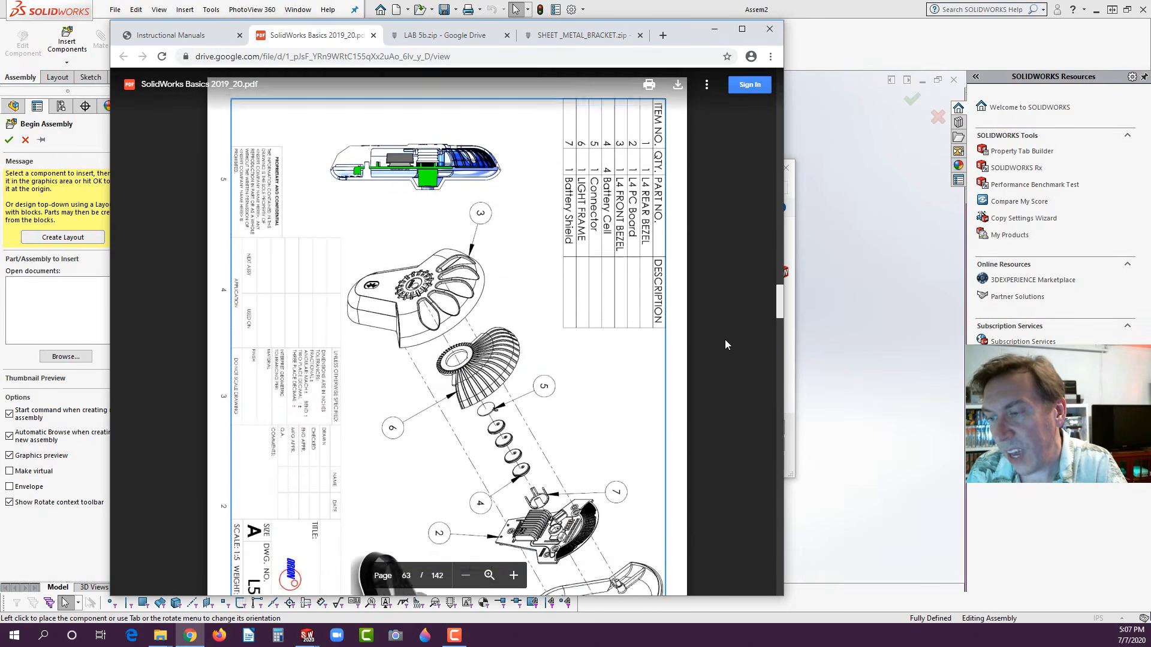
scroll(725, 338, "up", 8)
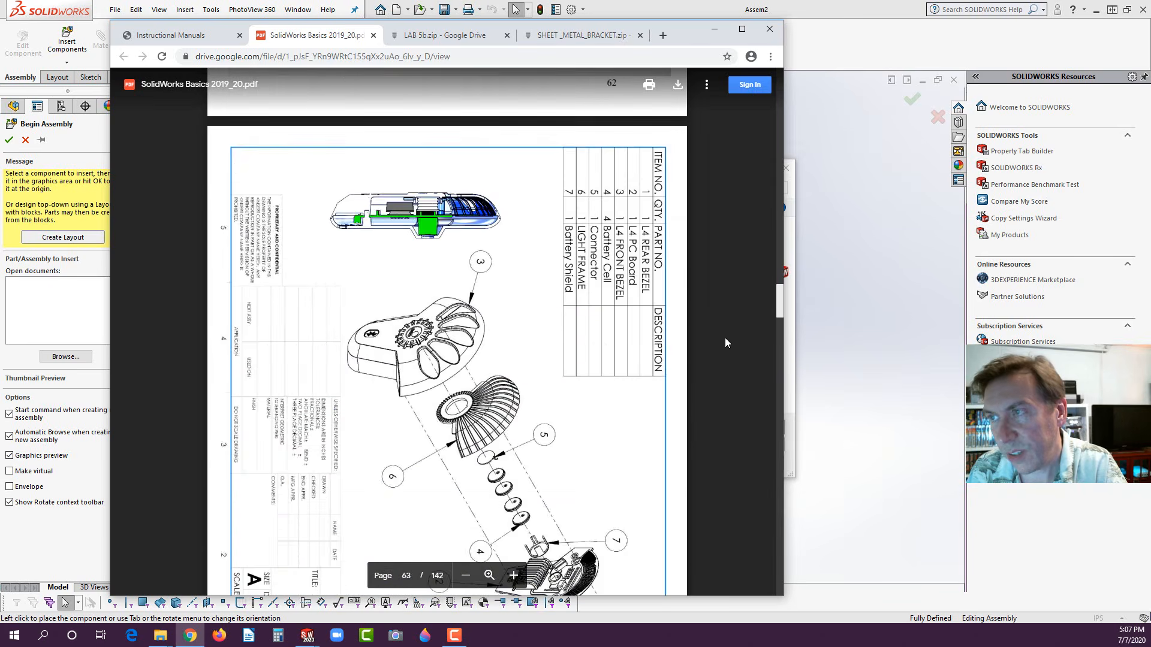
scroll(726, 336, "down", 6)
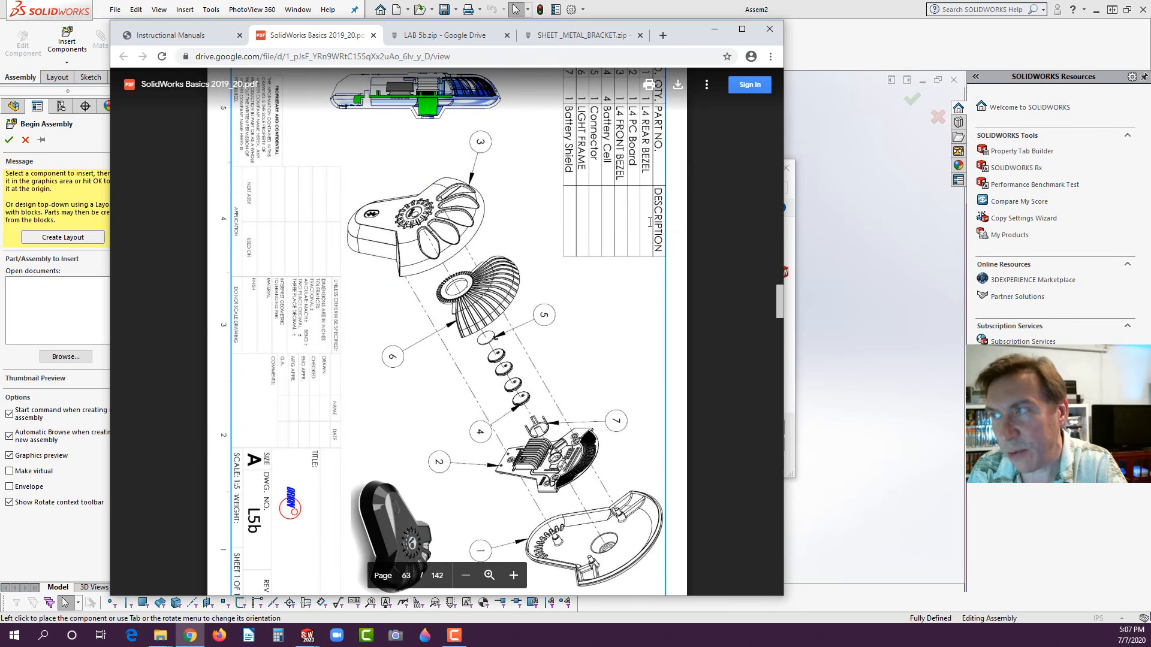
left_click(707, 85)
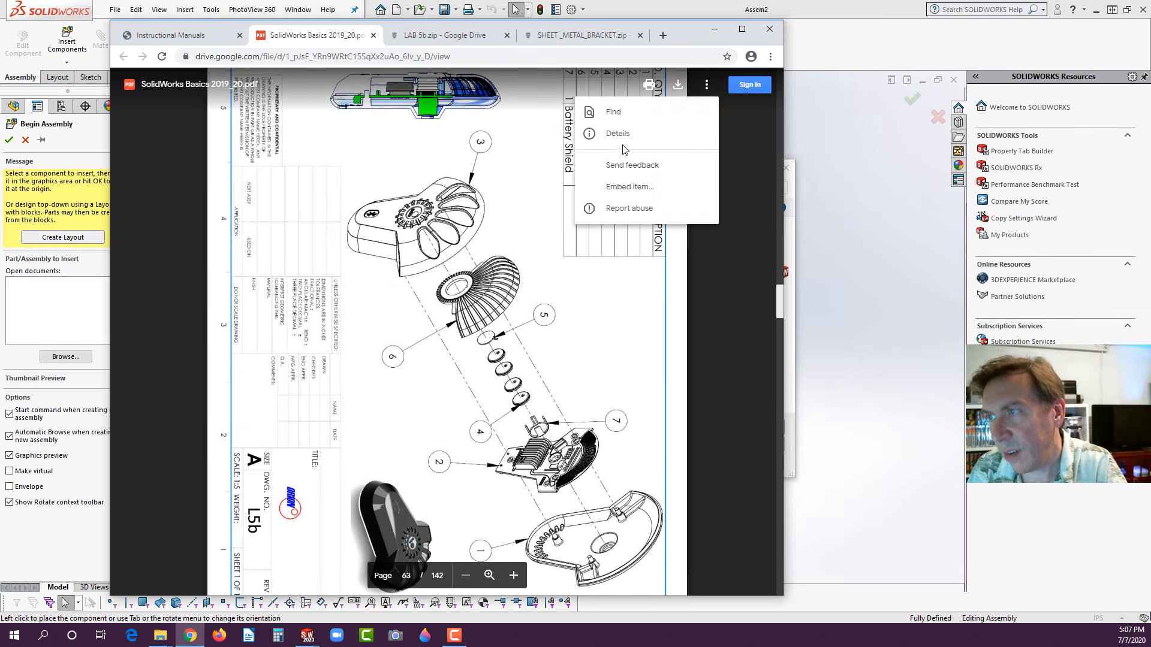
left_click(551, 322)
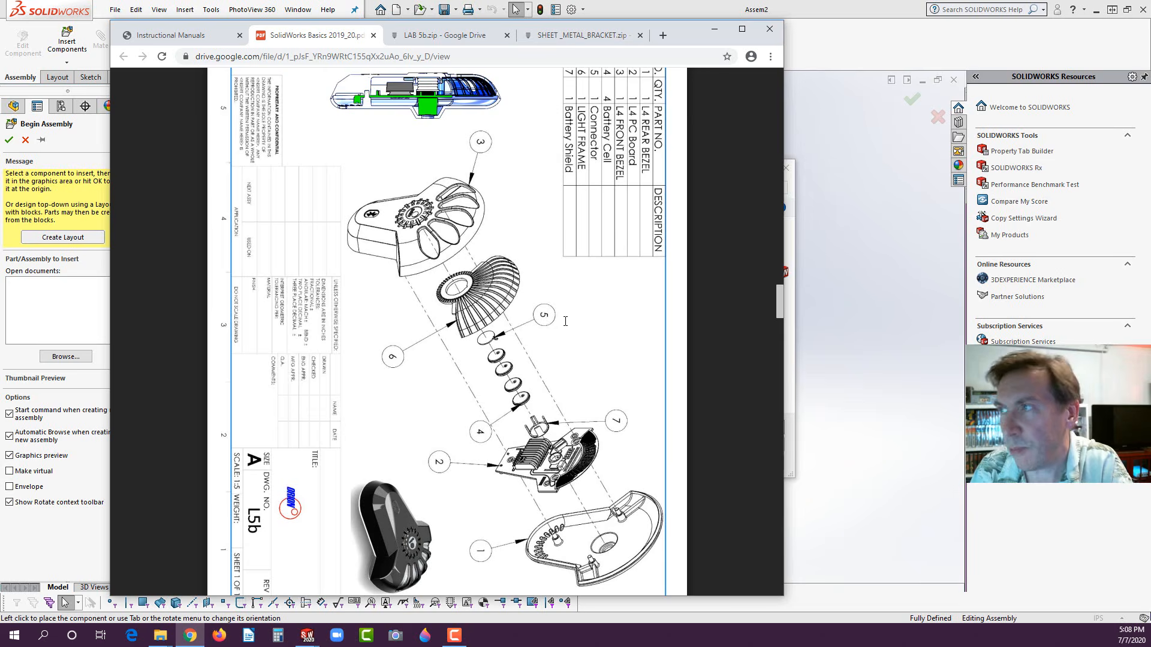
- Switch back to SOLIDWORKS and insert L4 REAR BEZEL from the L5a folder as the first component, fixed at the assembly origin
left_click(856, 57)
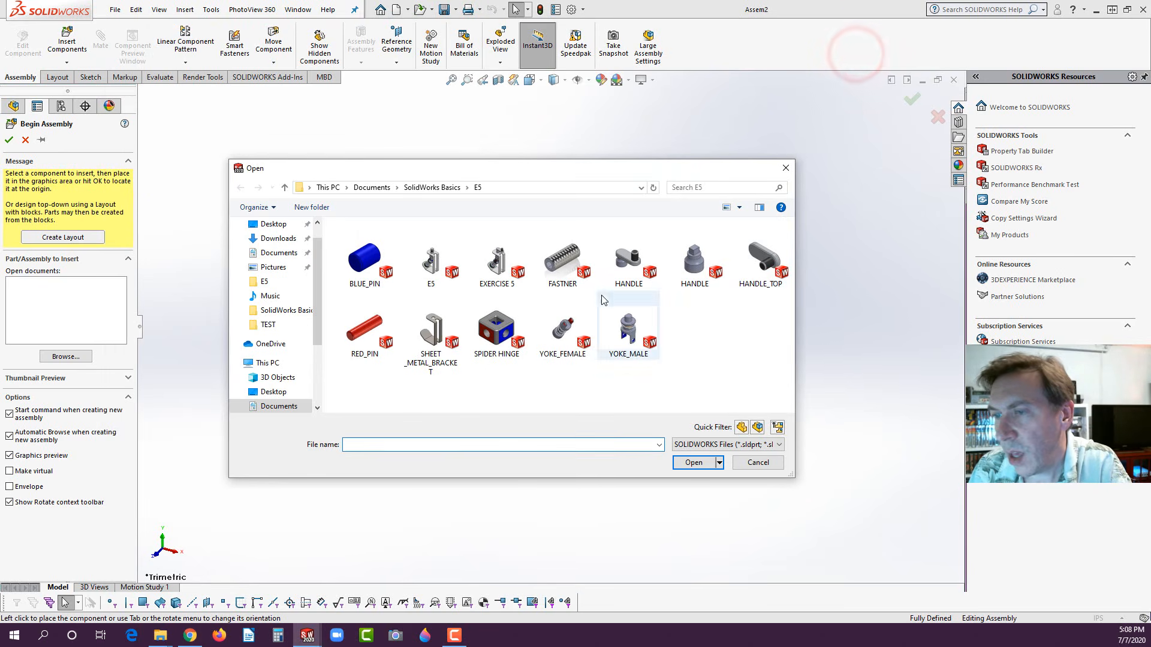
left_click(759, 463)
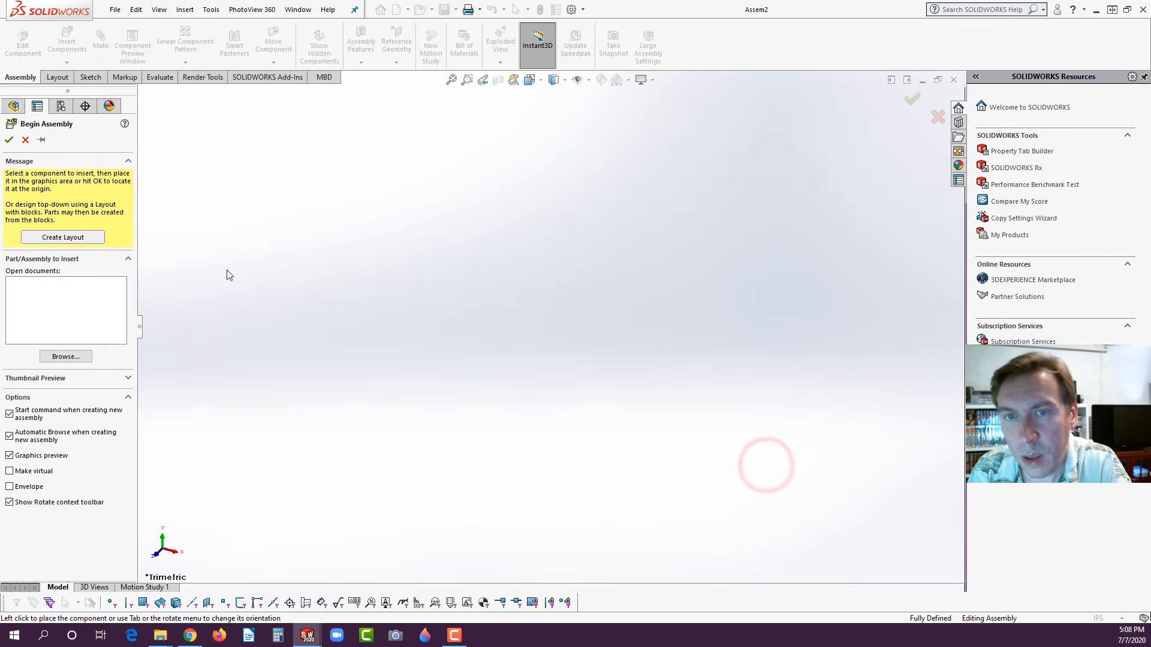
left_click(58, 356)
left_click(432, 187)
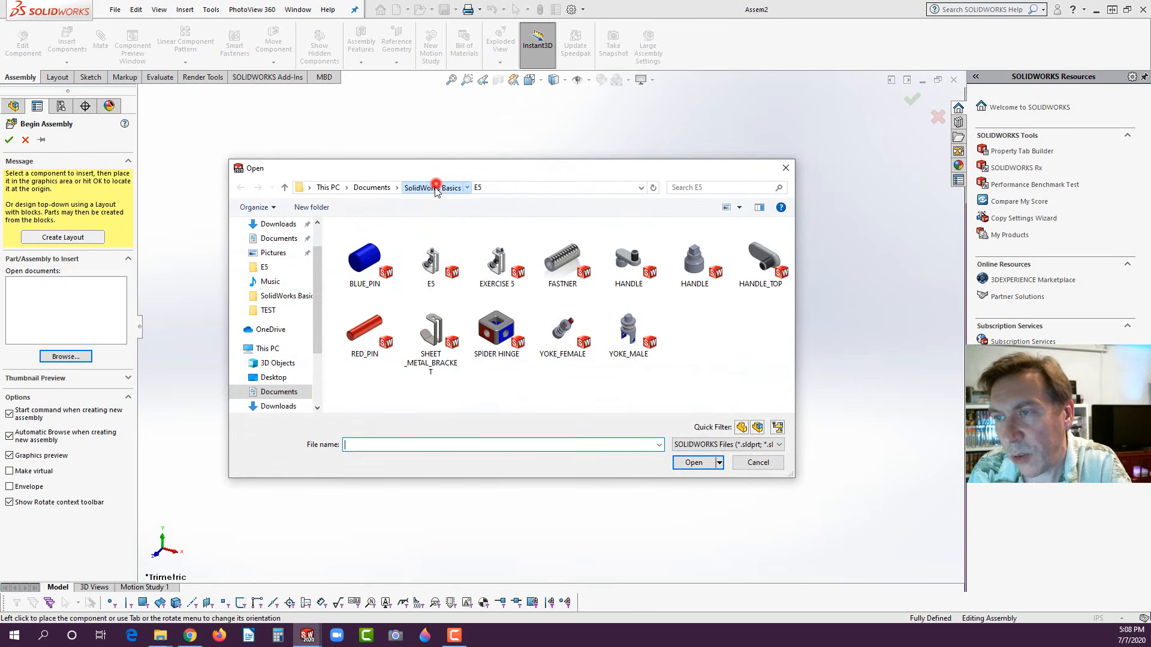
double_click(358, 257)
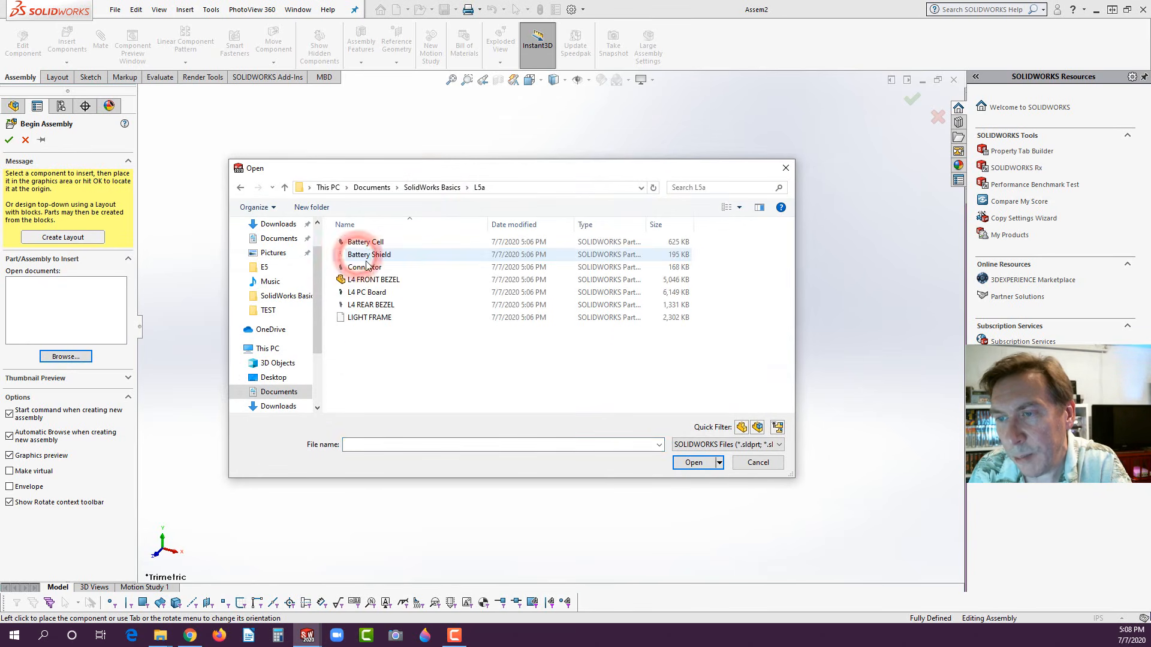
left_click(364, 305)
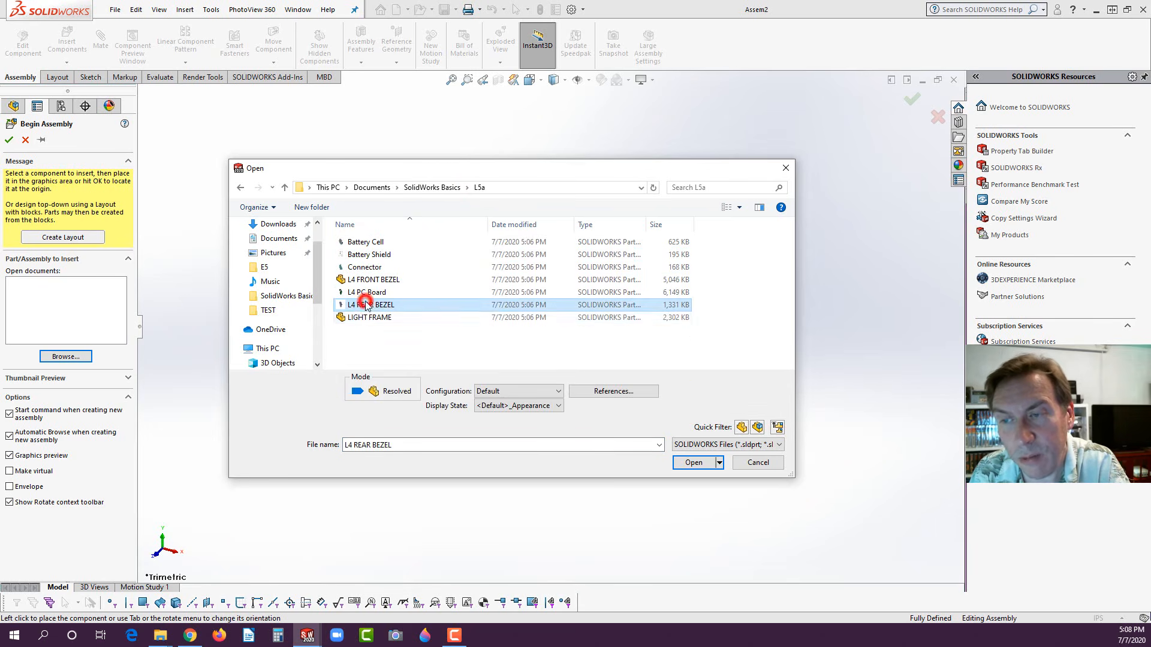
left_click(694, 462)
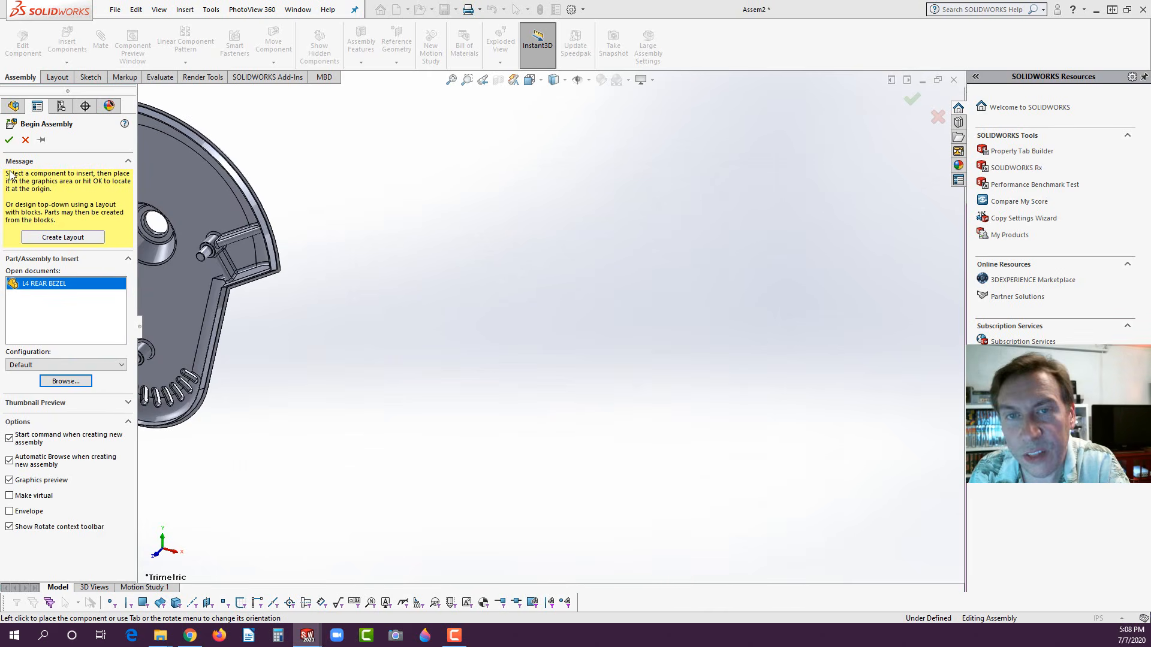
left_click(9, 139)
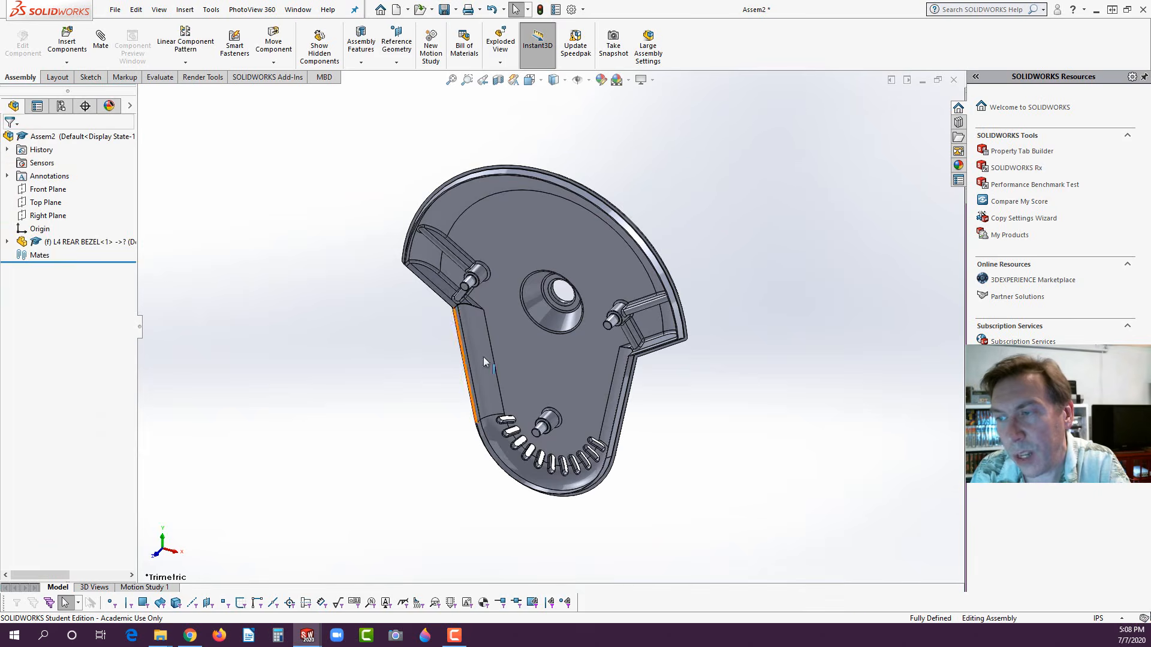
- Show the L5a files as large thumbnails and insert L4 PC Board, placing it freely beside the rear bezel
middle_click_drag(483, 358, 514, 154)
scroll(644, 289, "down", 2)
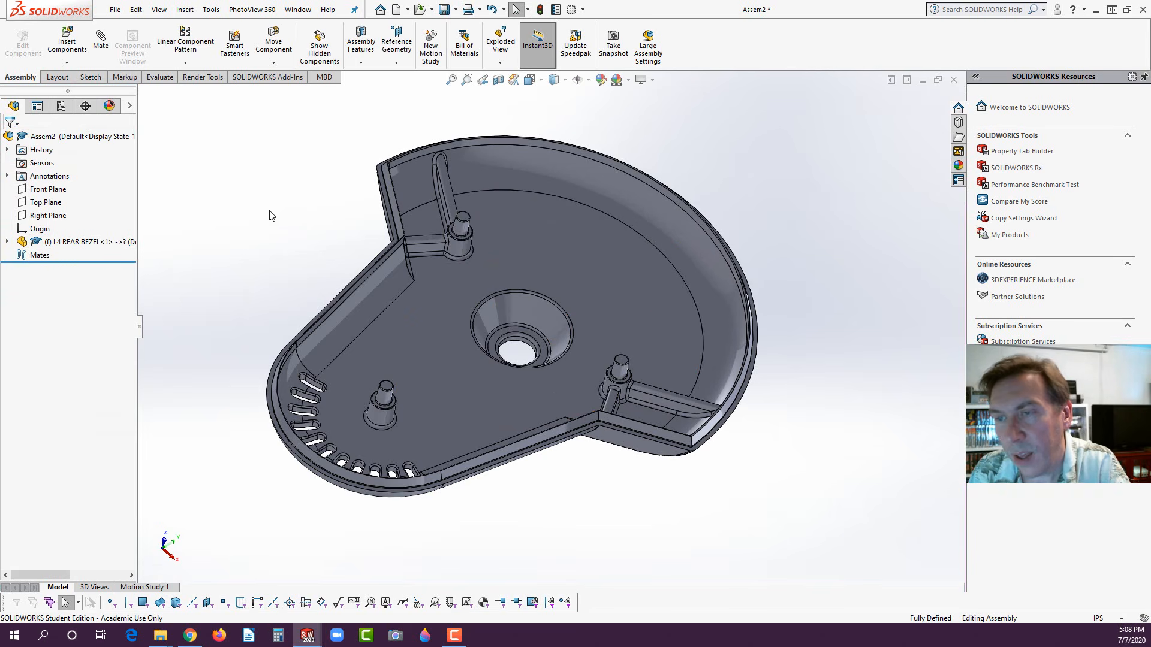
left_click(66, 42)
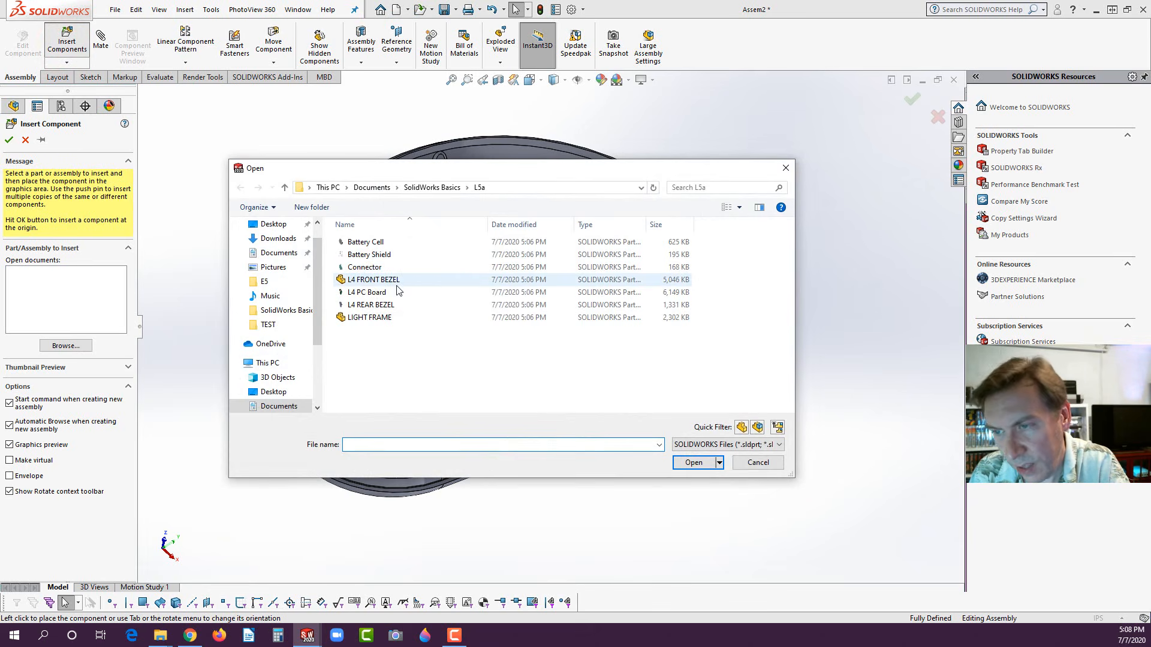
left_click(738, 207)
left_click_drag(739, 206, 738, 99)
scroll(622, 334, "down", 1)
left_click(542, 286)
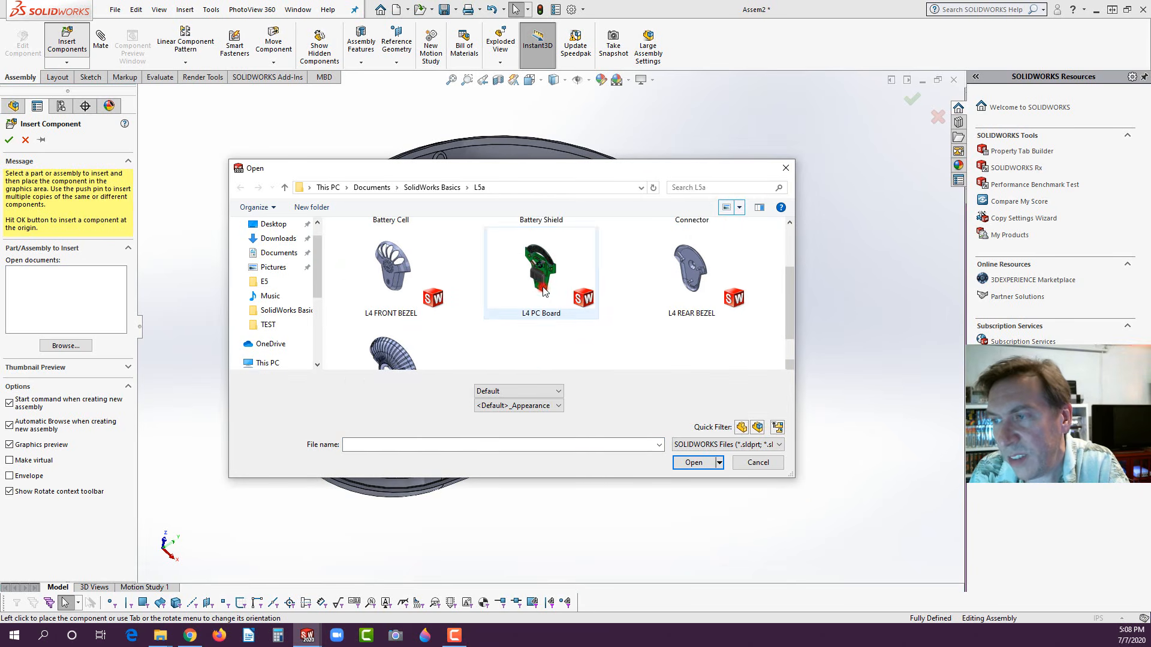
left_click(694, 462)
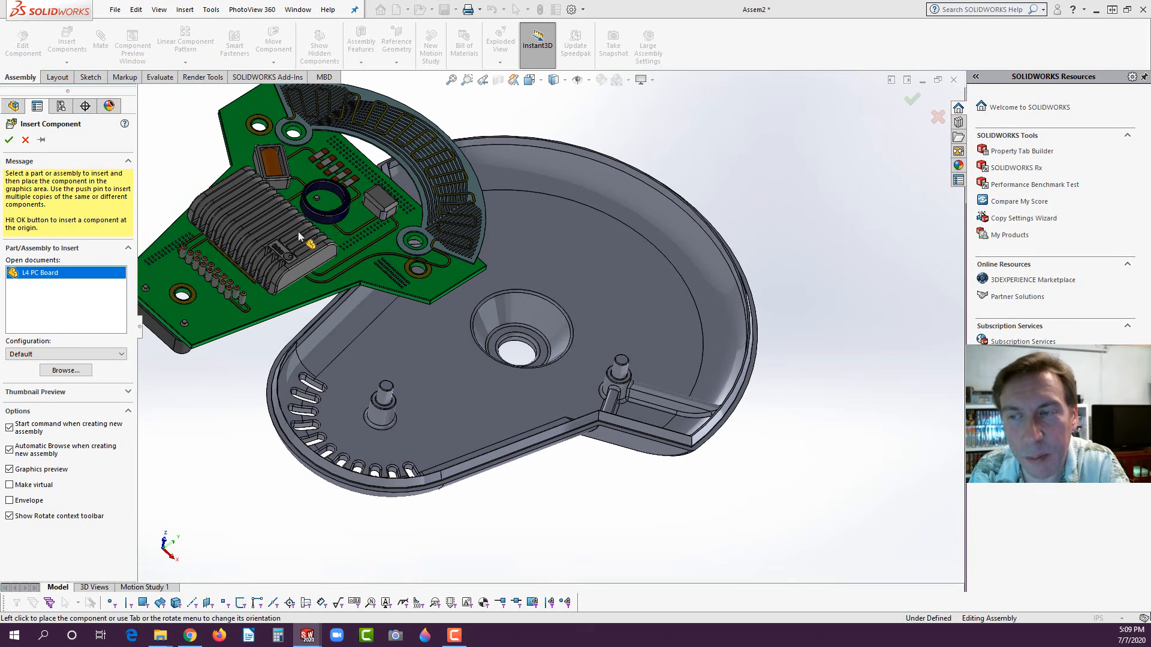
left_click(300, 235)
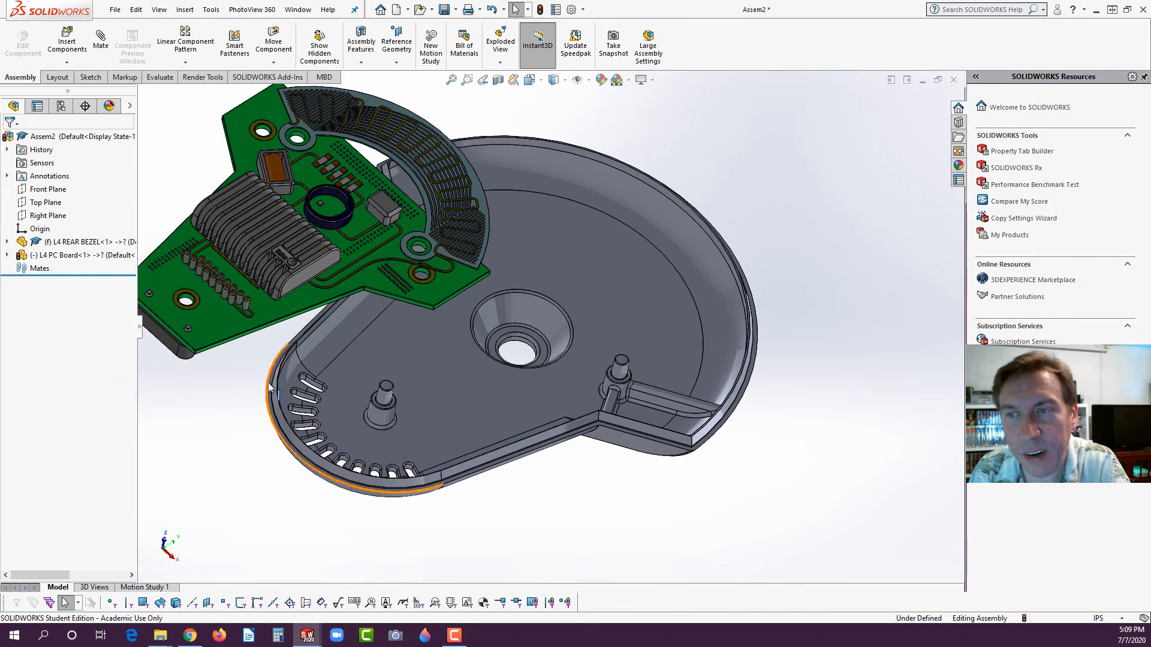
- Add a coincident mate between the PC board's flat face and the shoulder of the rear bezel's post near the vent slots
scroll(197, 319, "down", 3)
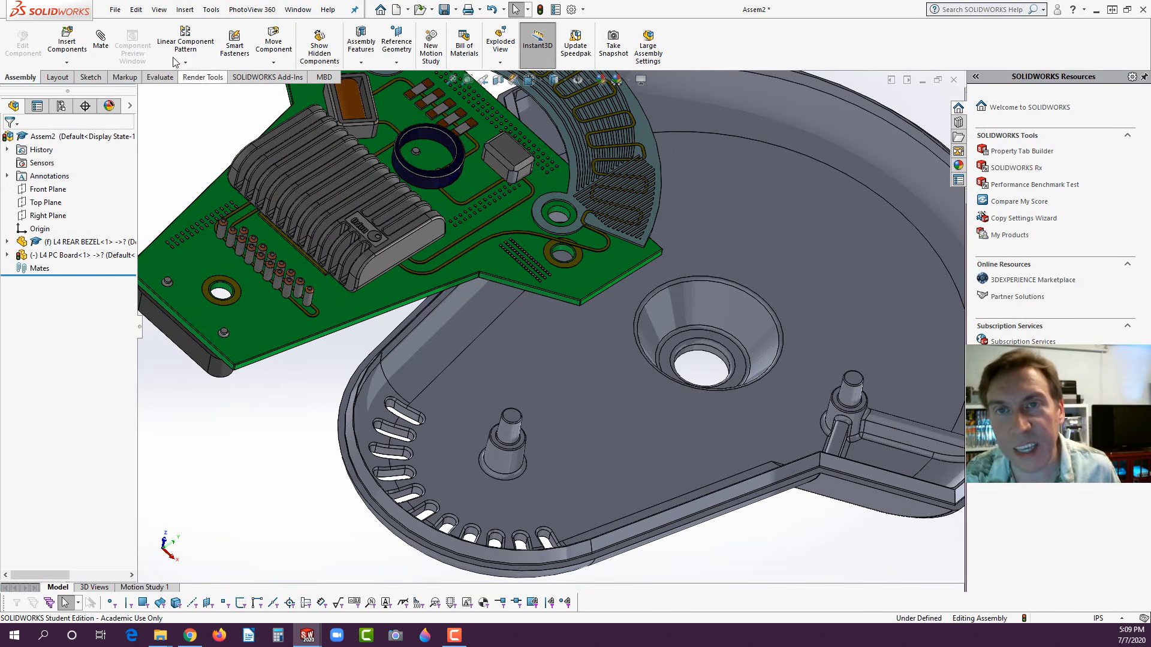
left_click(101, 43)
middle_click_drag(323, 378, 458, 540)
left_click(260, 365)
scroll(285, 375, "up", 5)
scroll(503, 435, "down", 8)
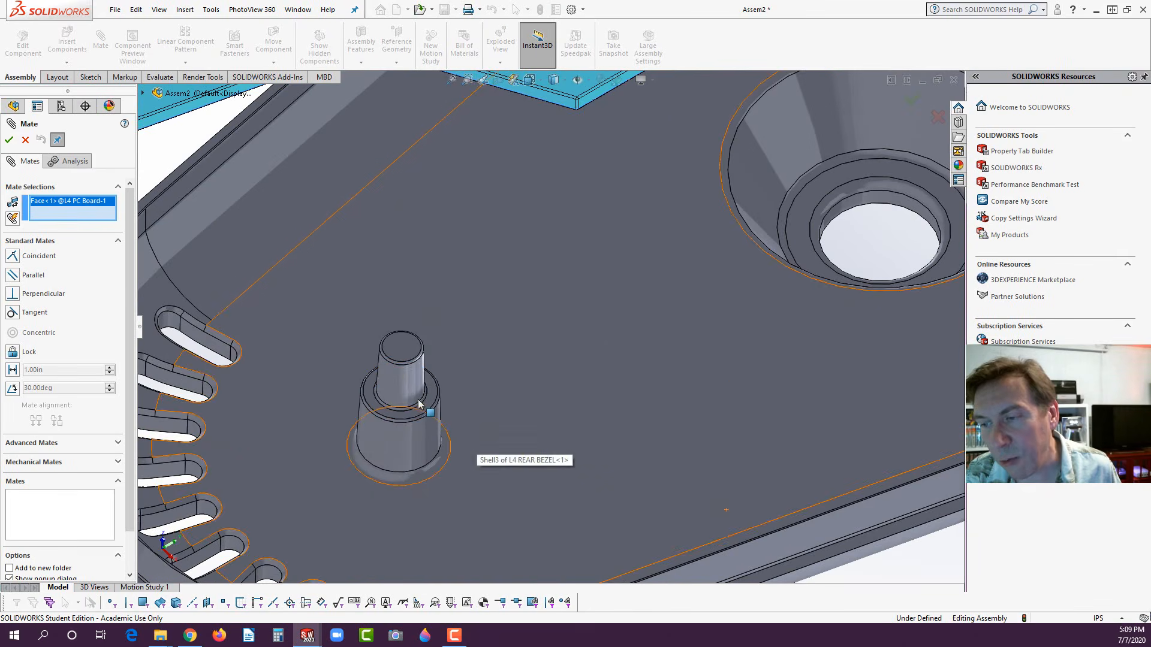
left_click(434, 398)
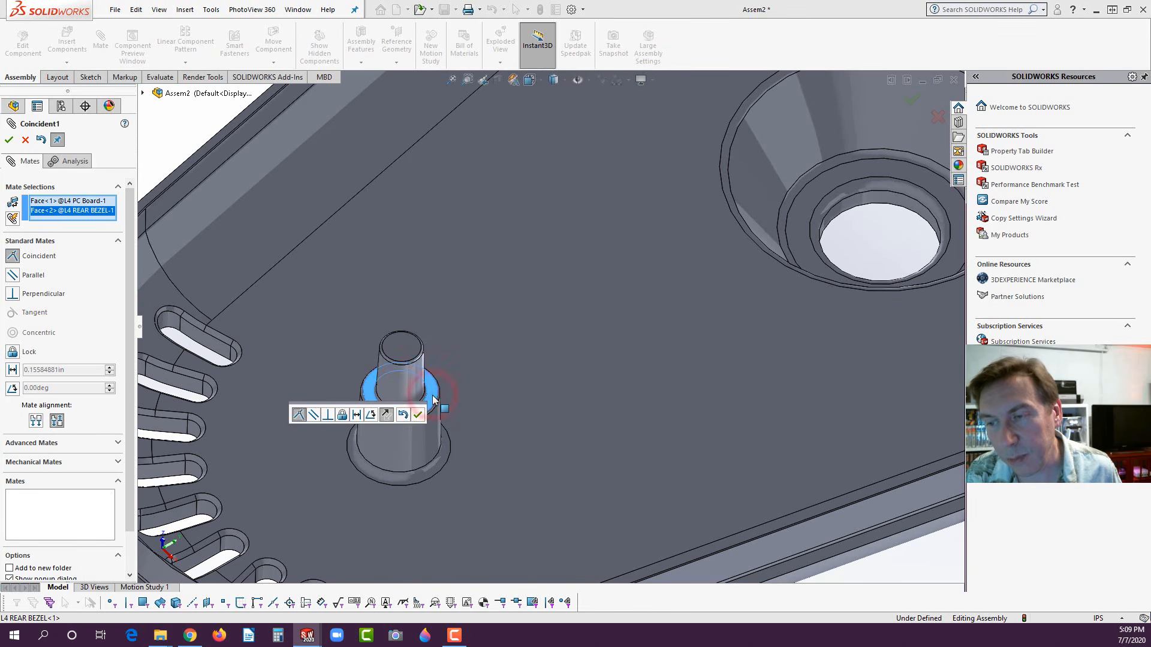
left_click(417, 415)
- Add a concentric mate between the PC board's hole at its narrow end and the rear bezel's post near the vent slots
scroll(503, 420, "up", 10)
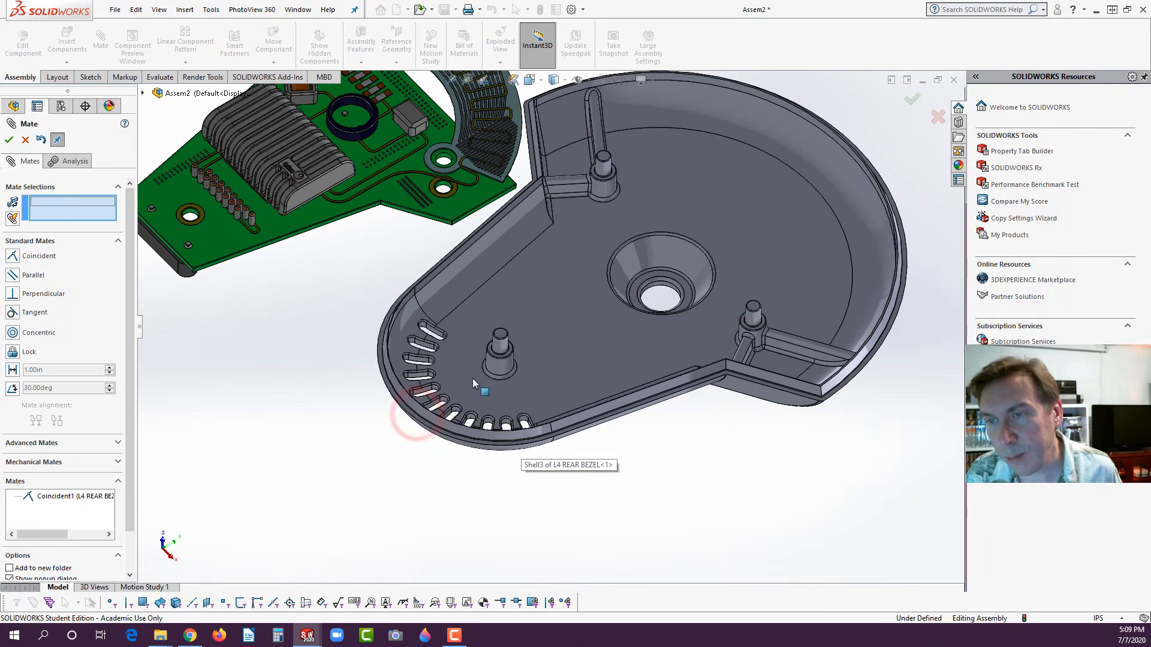
scroll(408, 311, "down", 6)
scroll(384, 259, "down", 3)
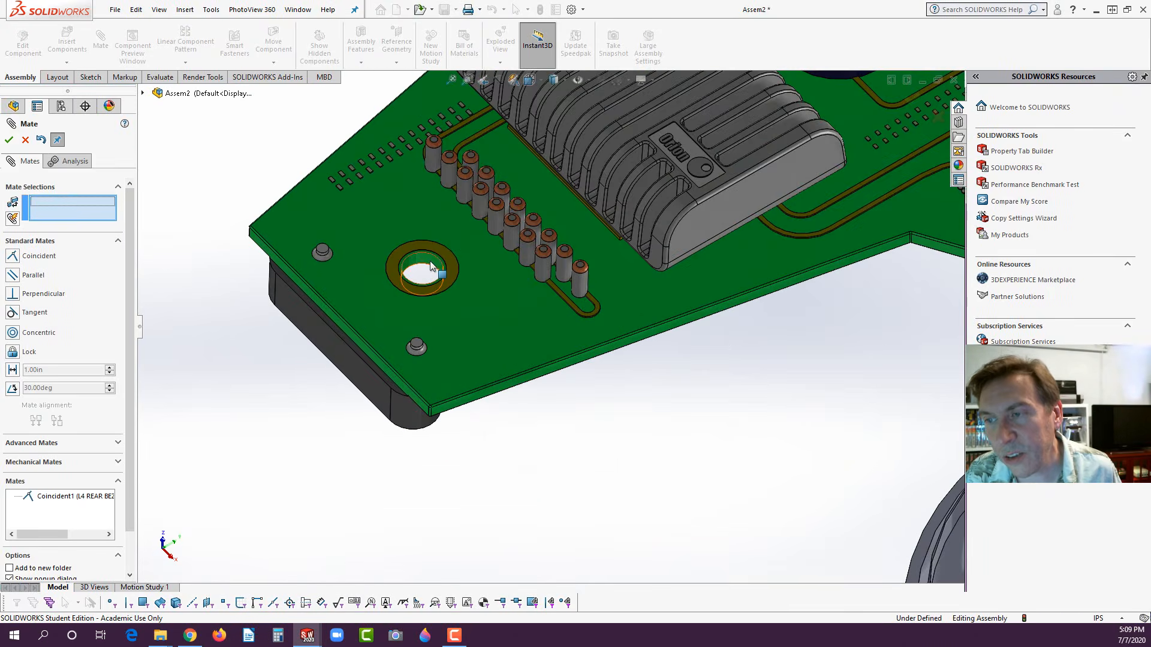
left_click(431, 265)
scroll(485, 376, "up", 6)
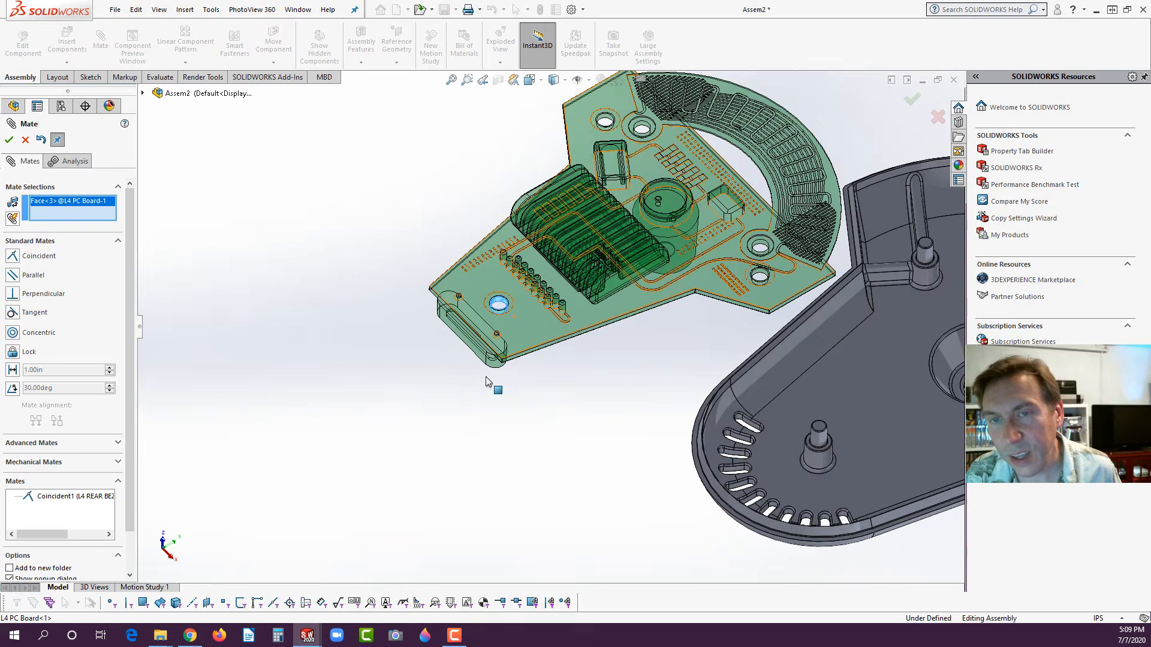
scroll(498, 418, "down", 10)
left_click(478, 398)
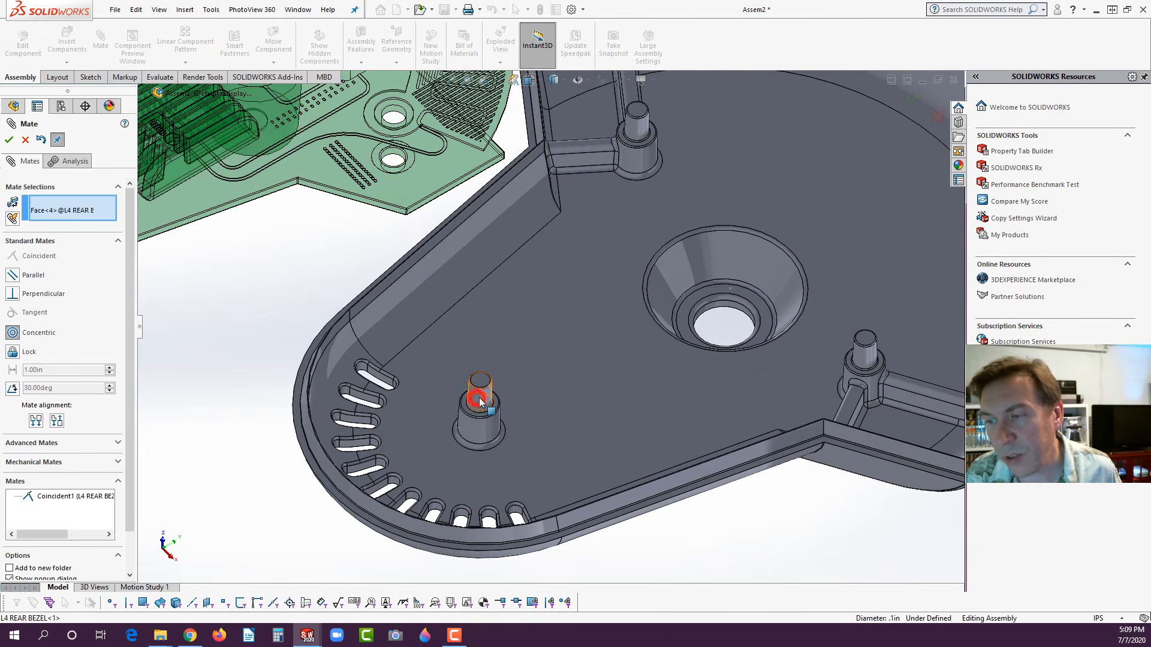
left_click(465, 420)
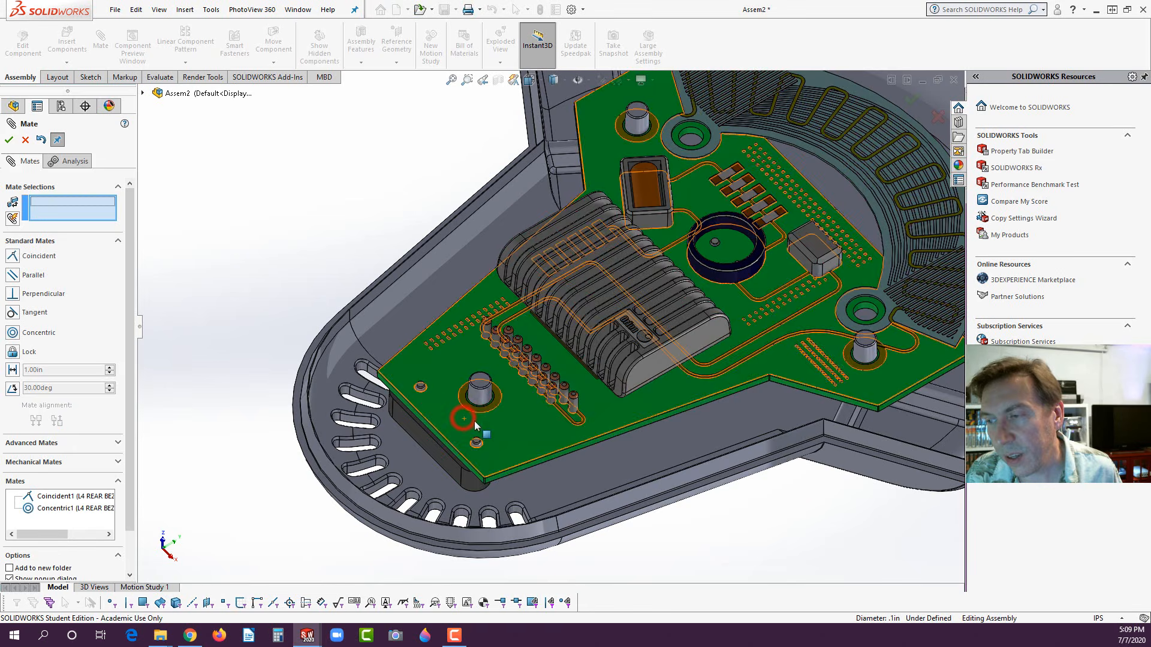
- Rotate the PC board away from the bezel's side post, mate its nearby mounting hole concentric to that post, and finish mating
left_click_drag(765, 434, 719, 343)
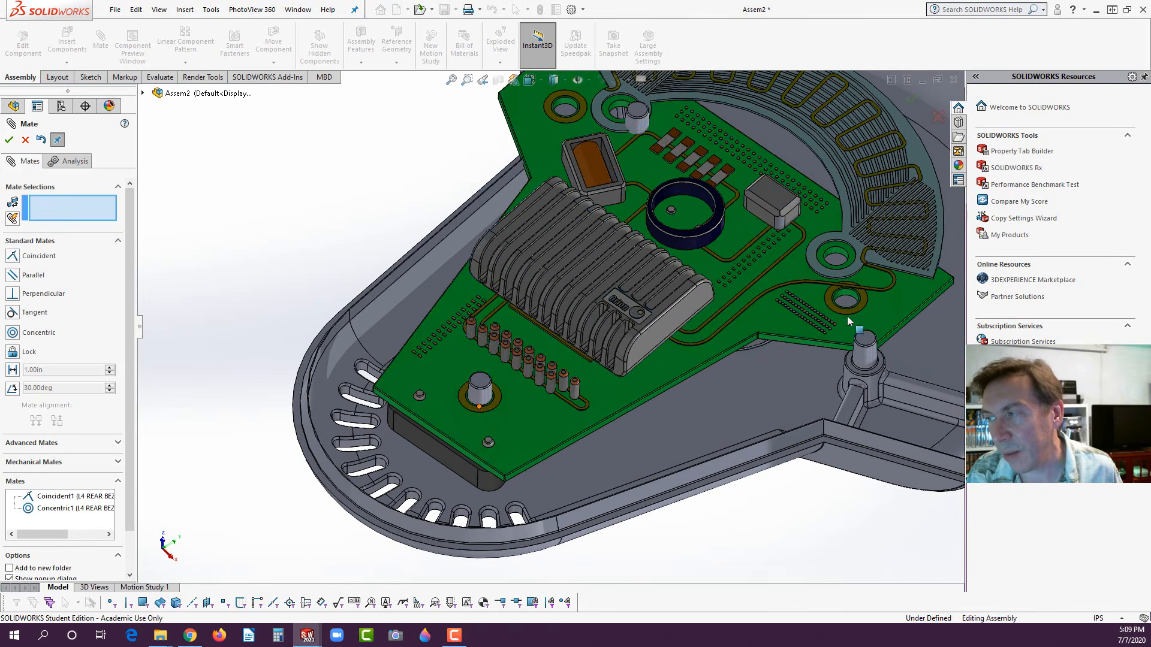
scroll(839, 306, "down", 5)
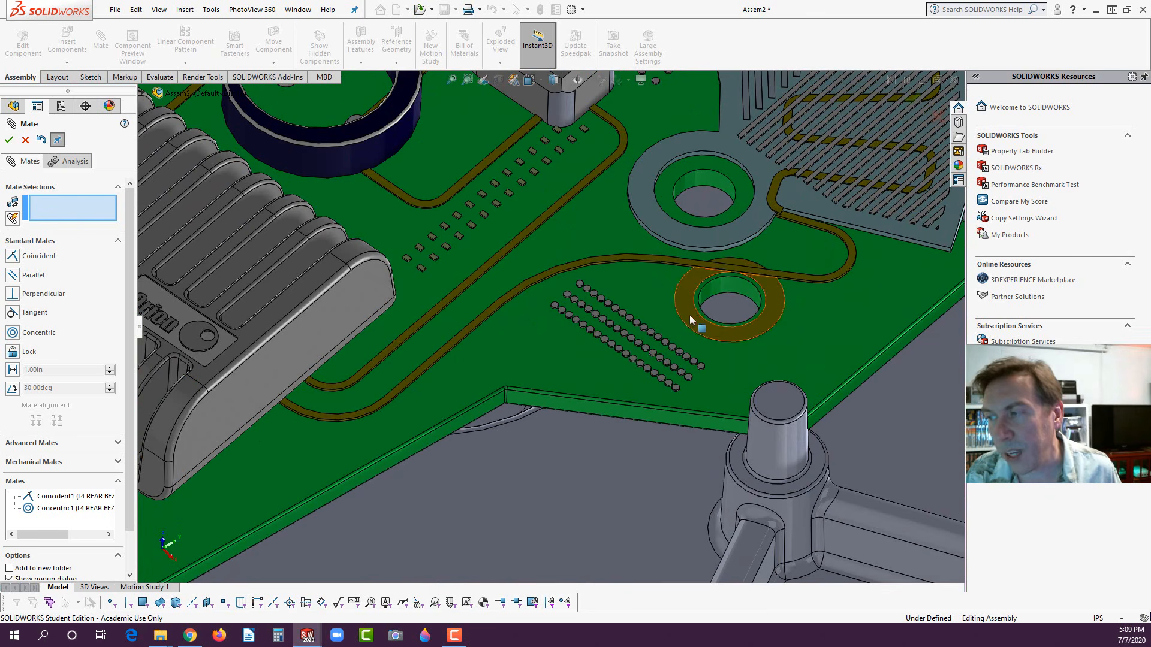
left_click(718, 289)
left_click(776, 447)
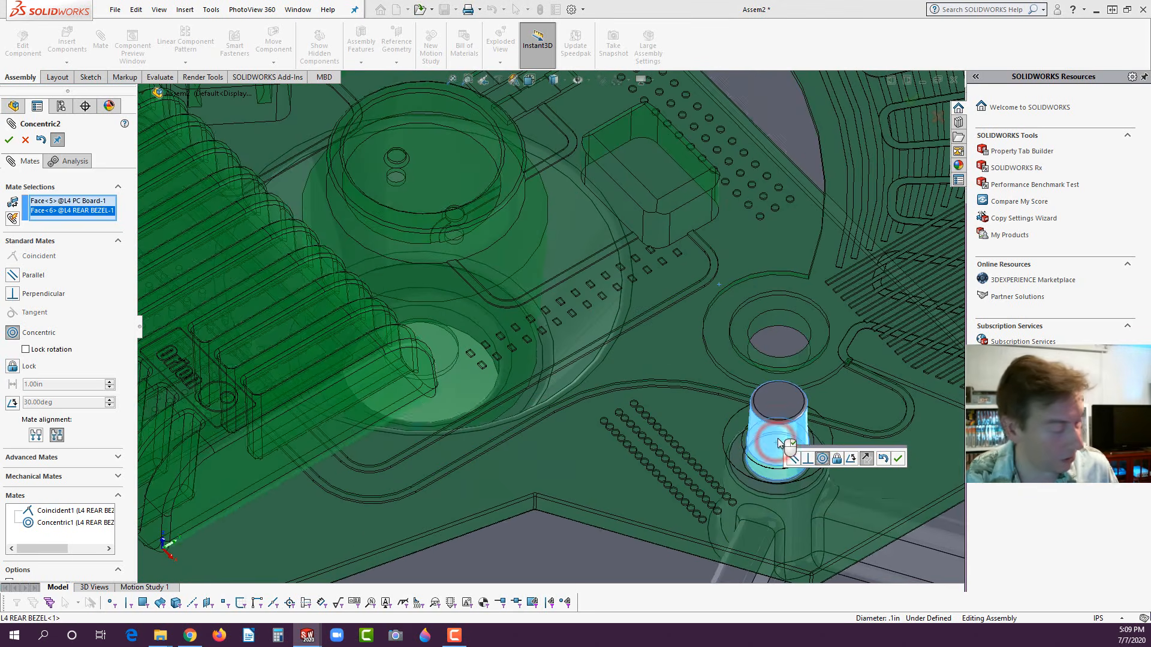
key("f")
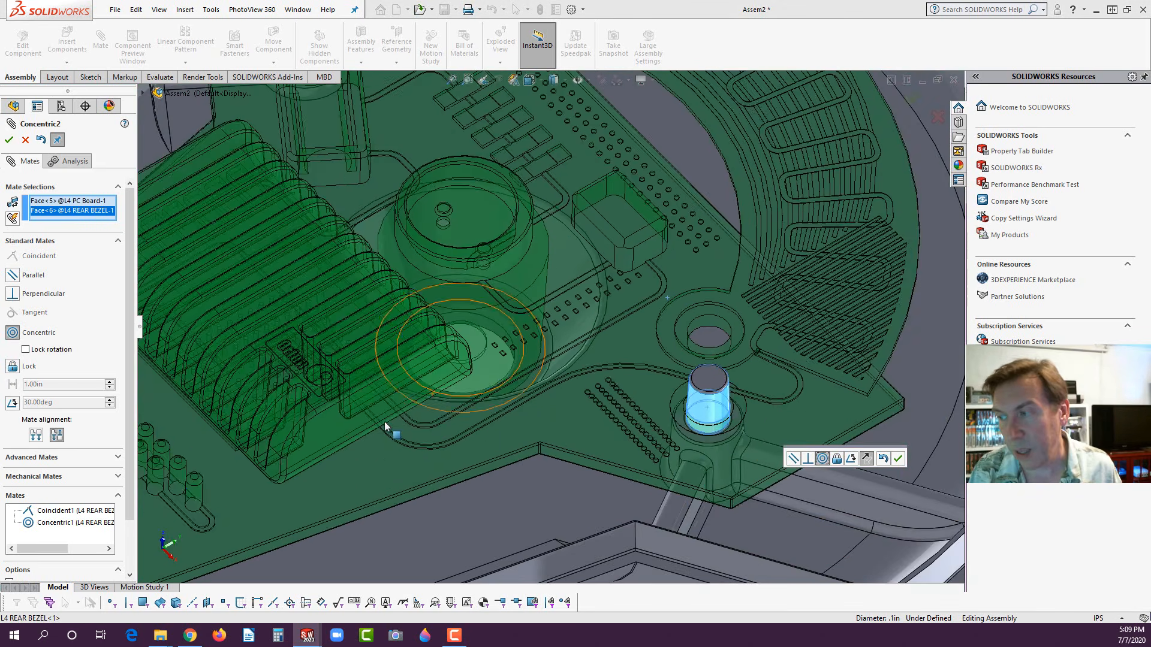
left_click(9, 139)
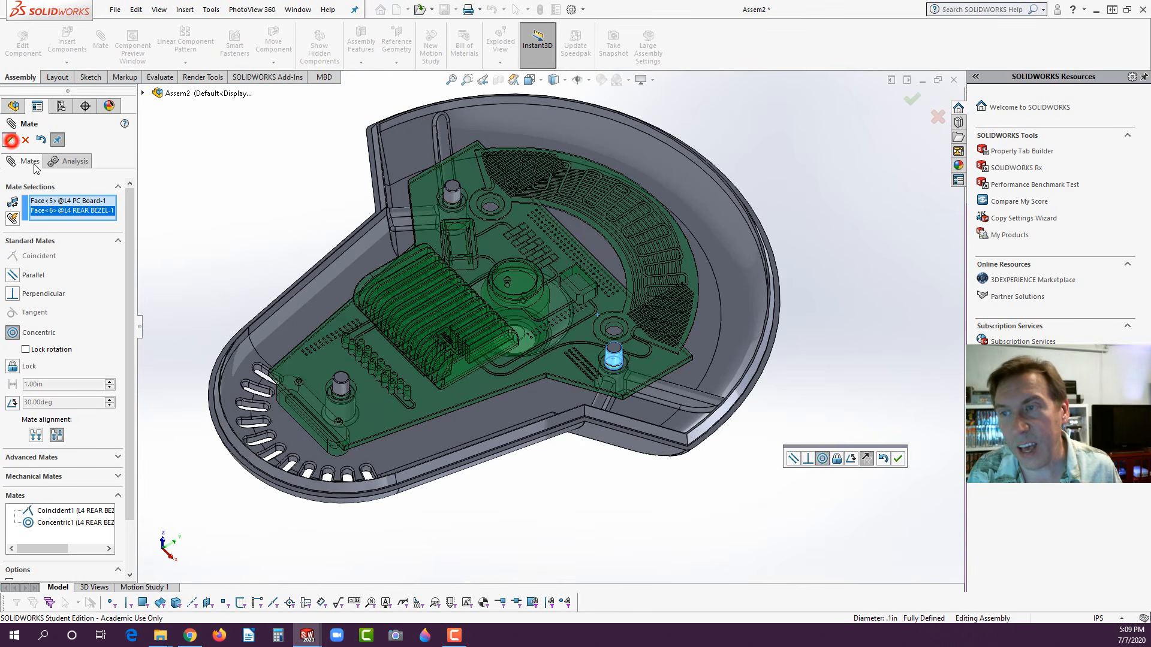
left_click(168, 206)
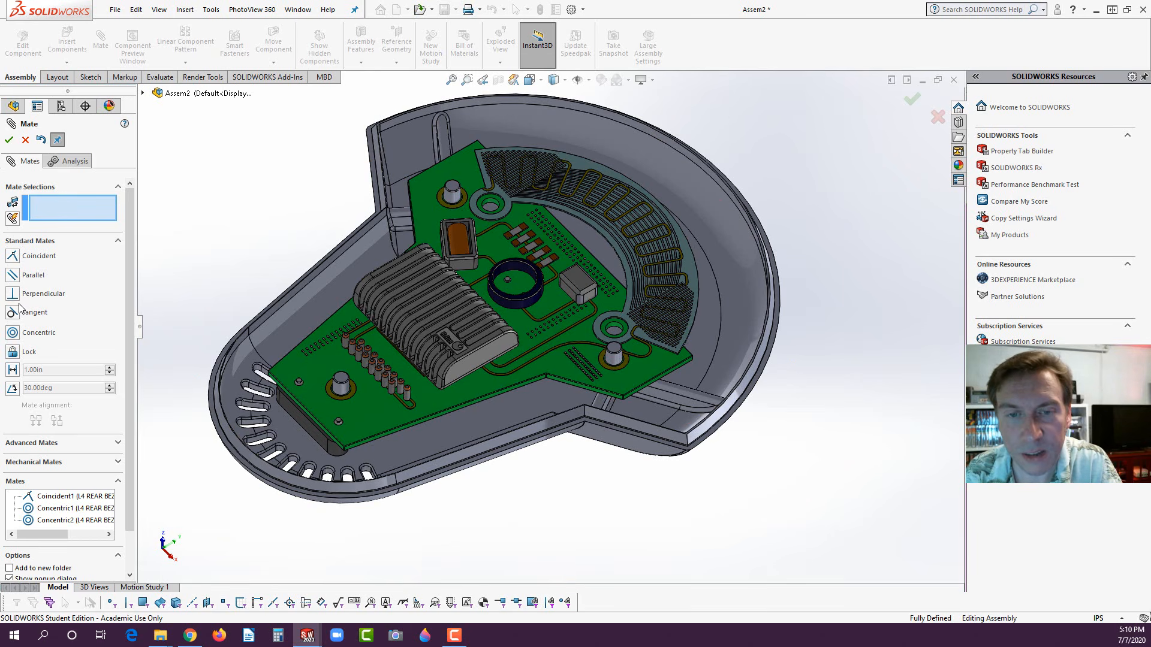
left_click(9, 140)
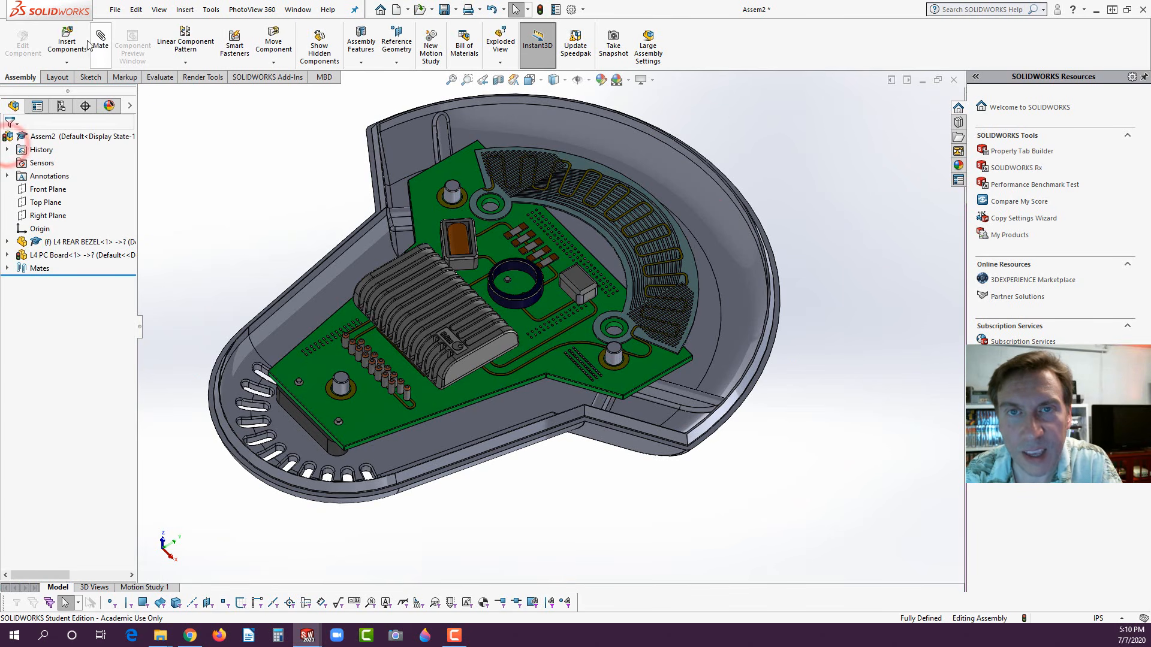
- Insert the Battery Shield part from the L5a folder and place it freely over the PC board
left_click(73, 42)
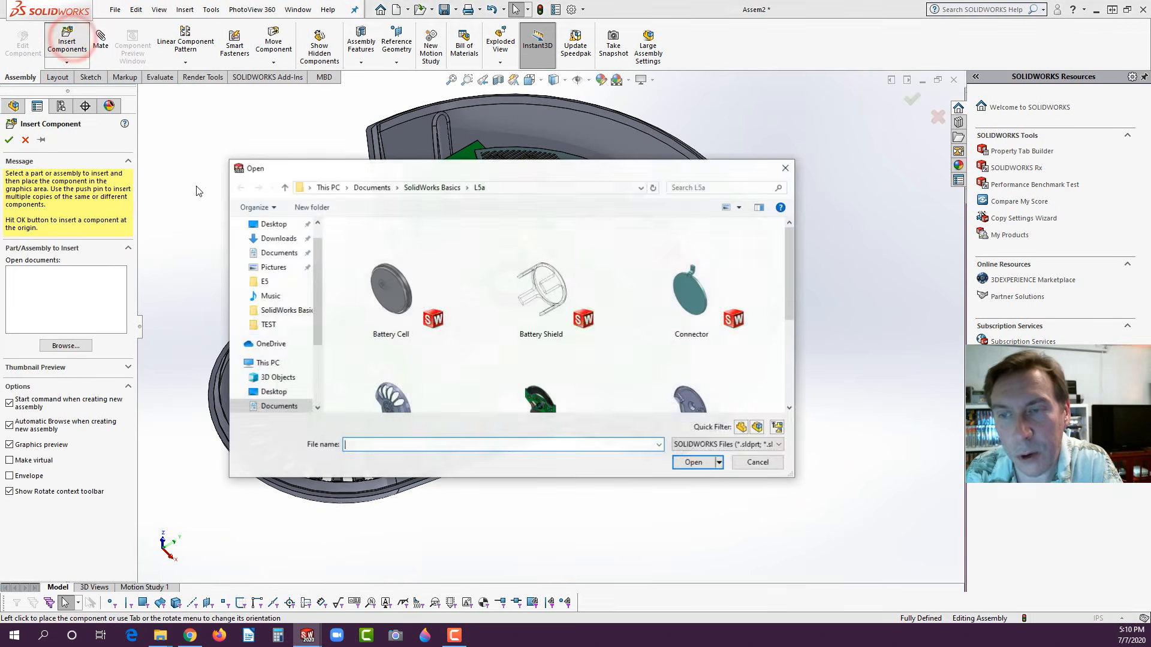
left_click(541, 306)
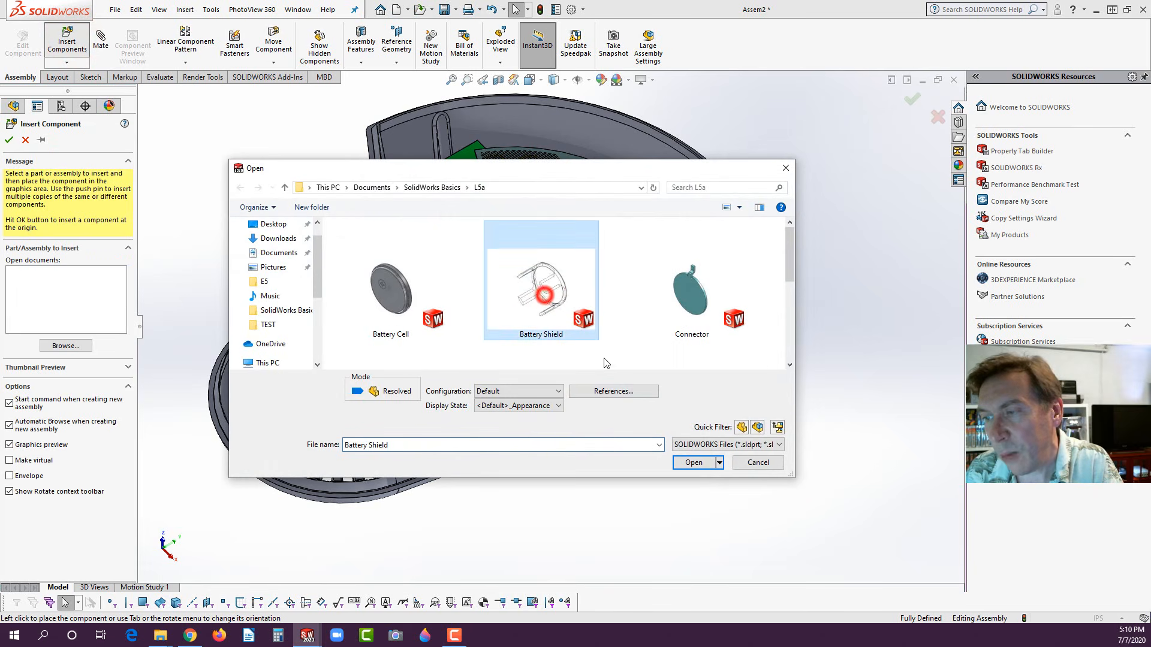
left_click(694, 462)
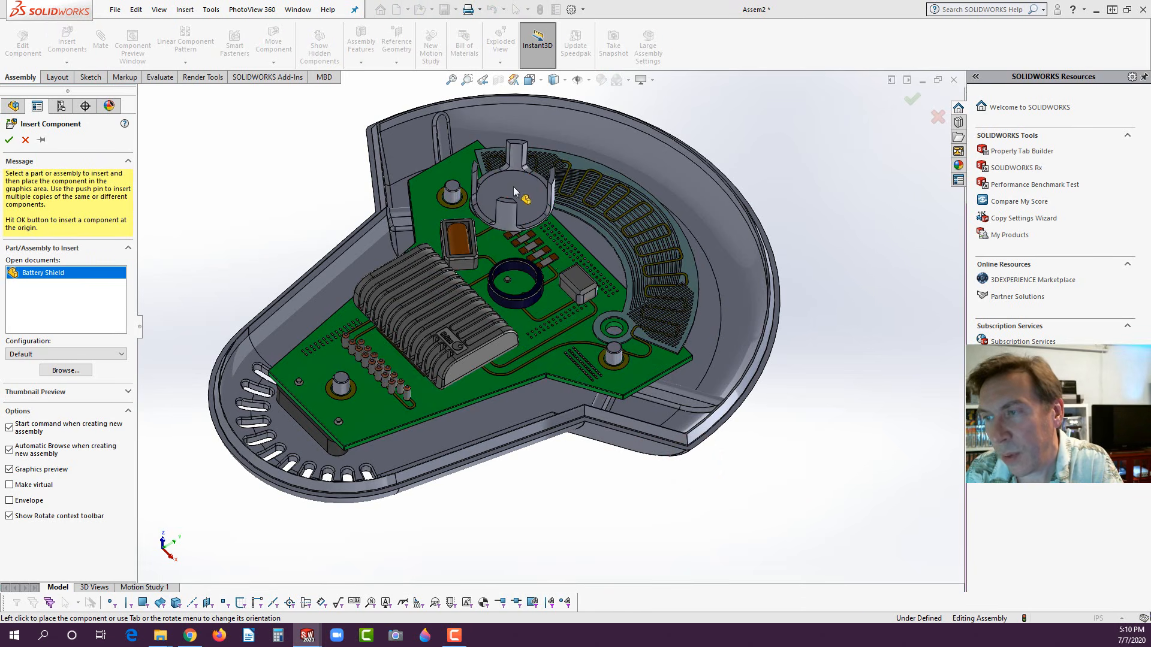
left_click(514, 186)
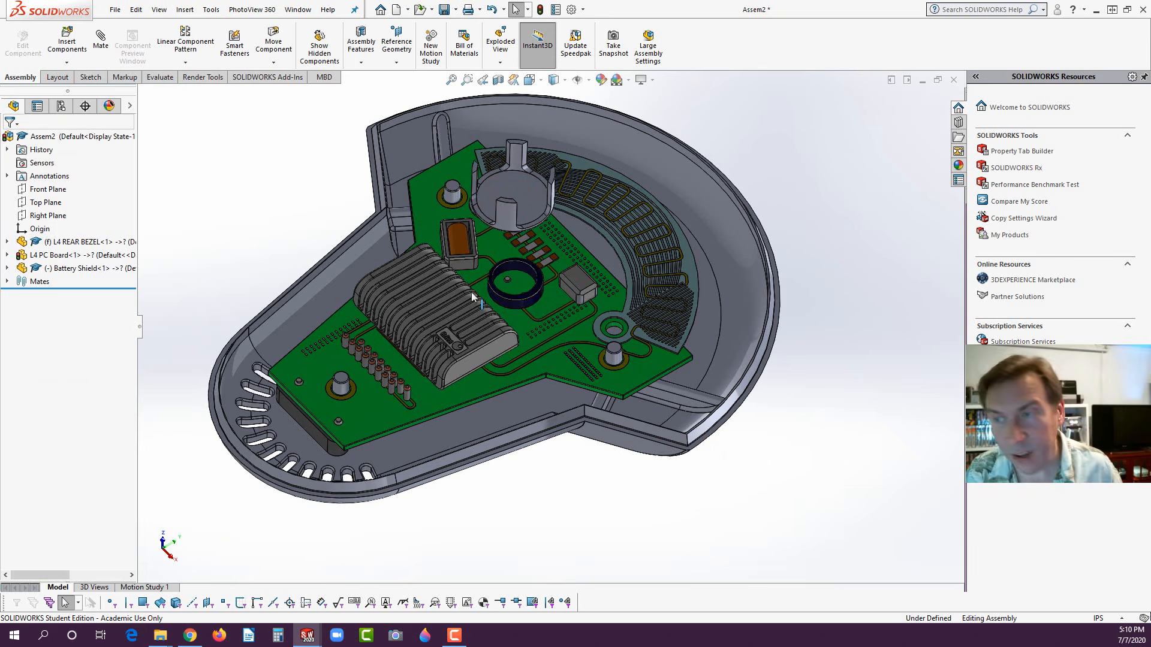
- Mate the battery shield concentric to the PC board's round dark ring and slide it up clear of the ring
scroll(556, 219, "down", 4)
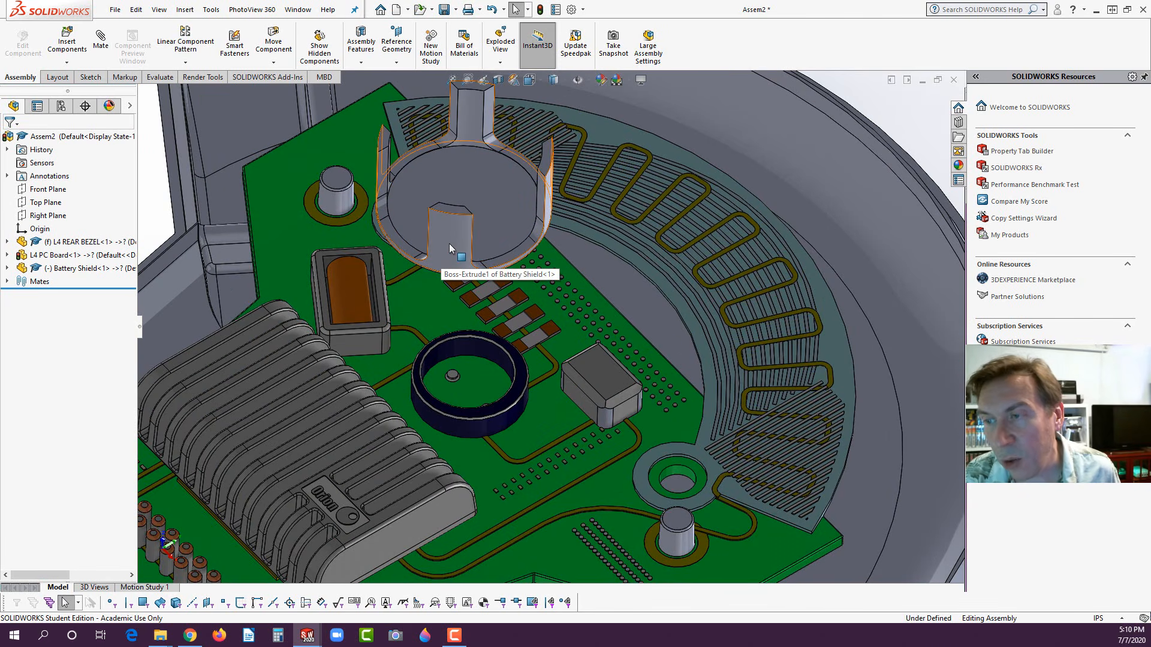
left_click_drag(447, 242, 492, 426)
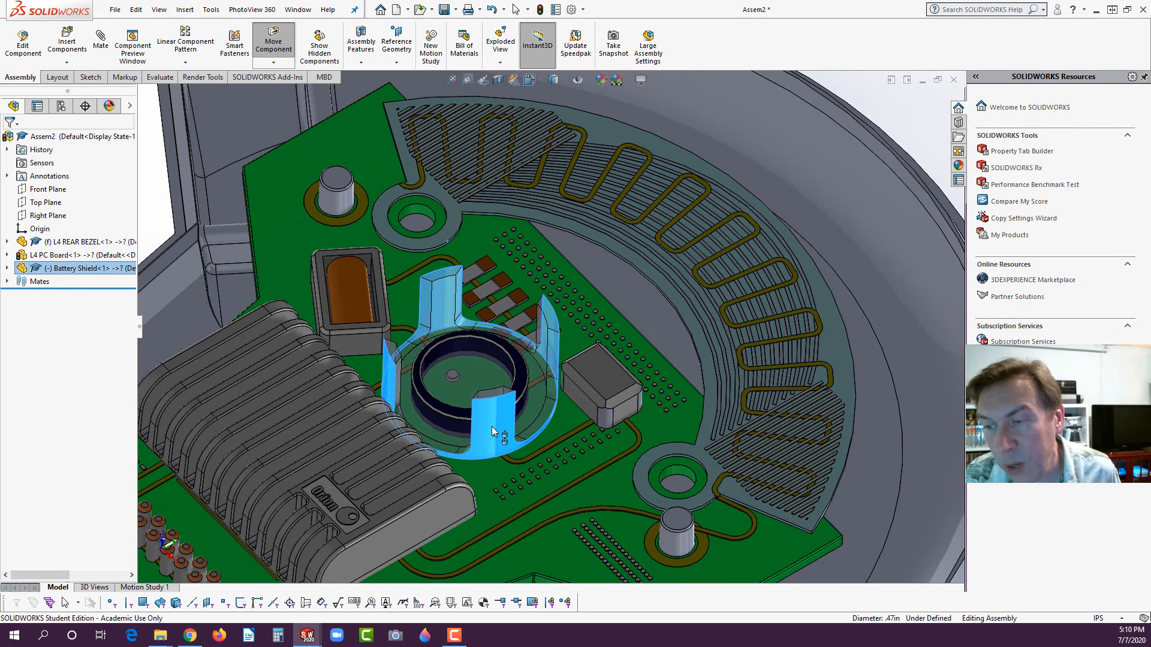
left_click_drag(491, 426, 492, 426)
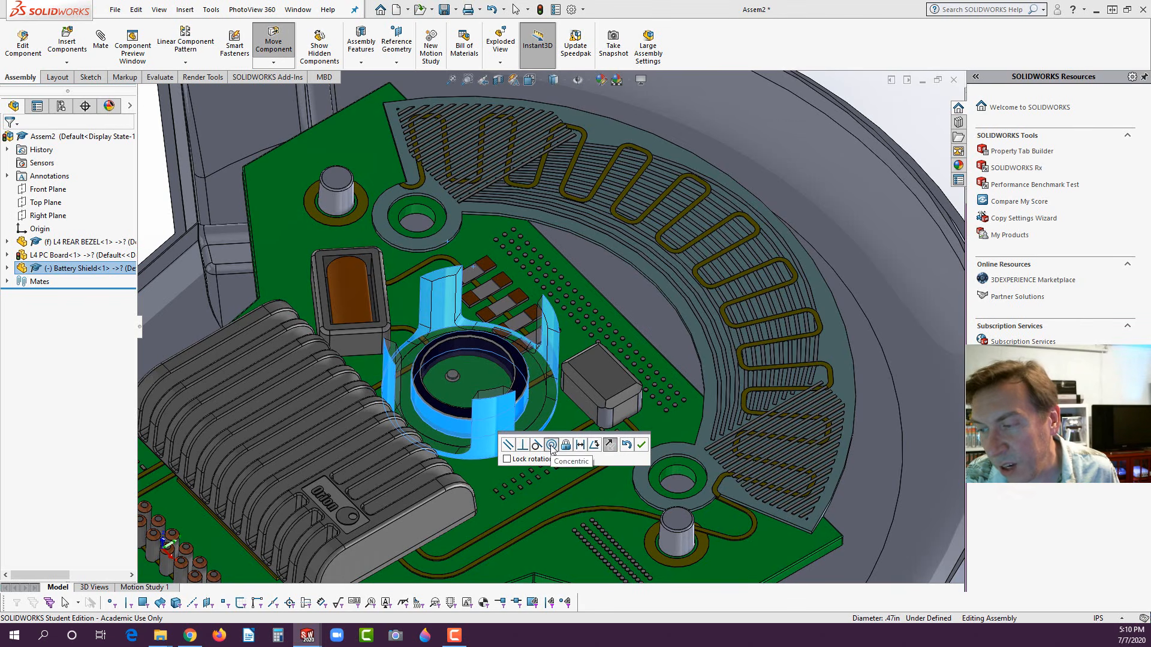
left_click(641, 444)
left_click(489, 422)
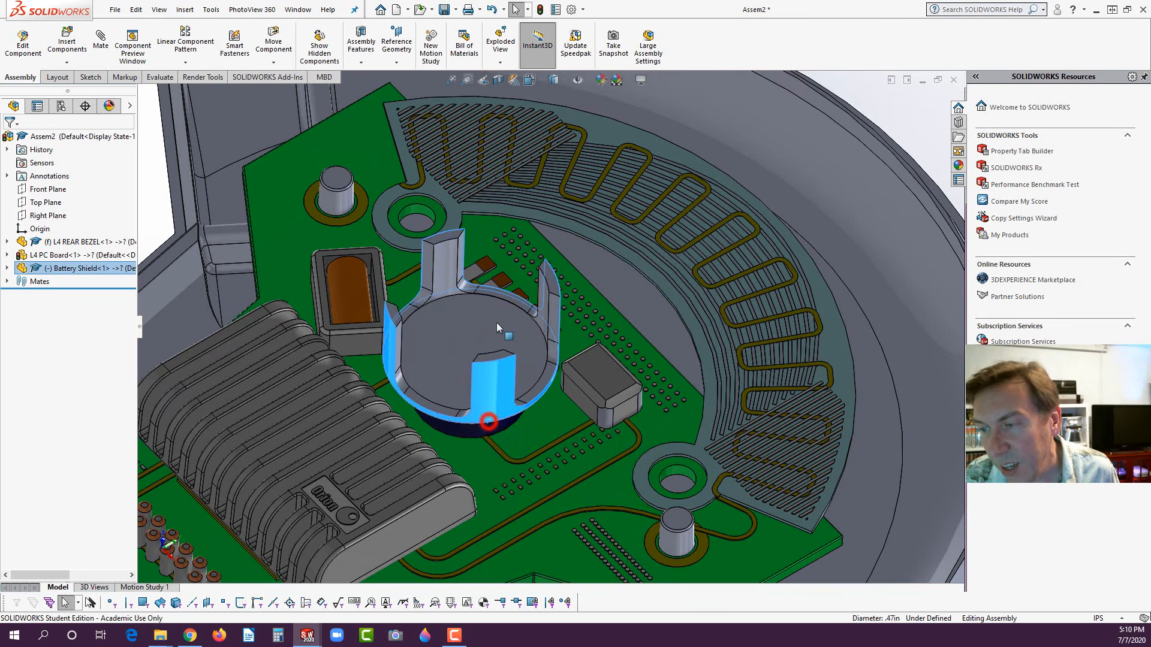
left_click_drag(496, 323, 500, 171)
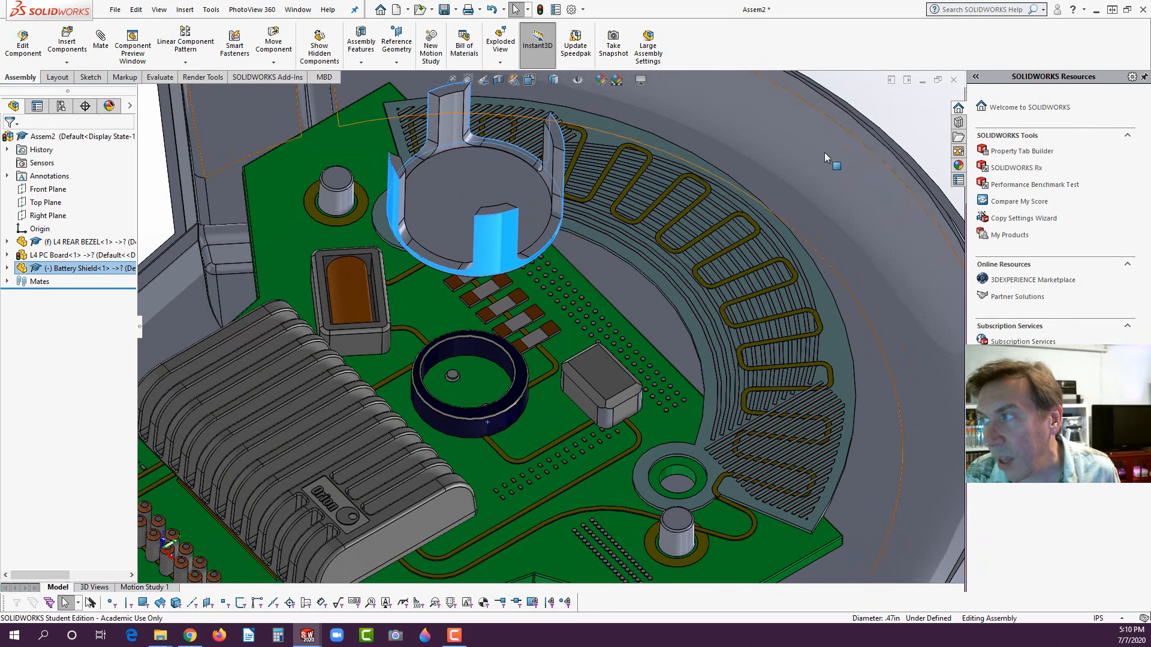
left_click(882, 103)
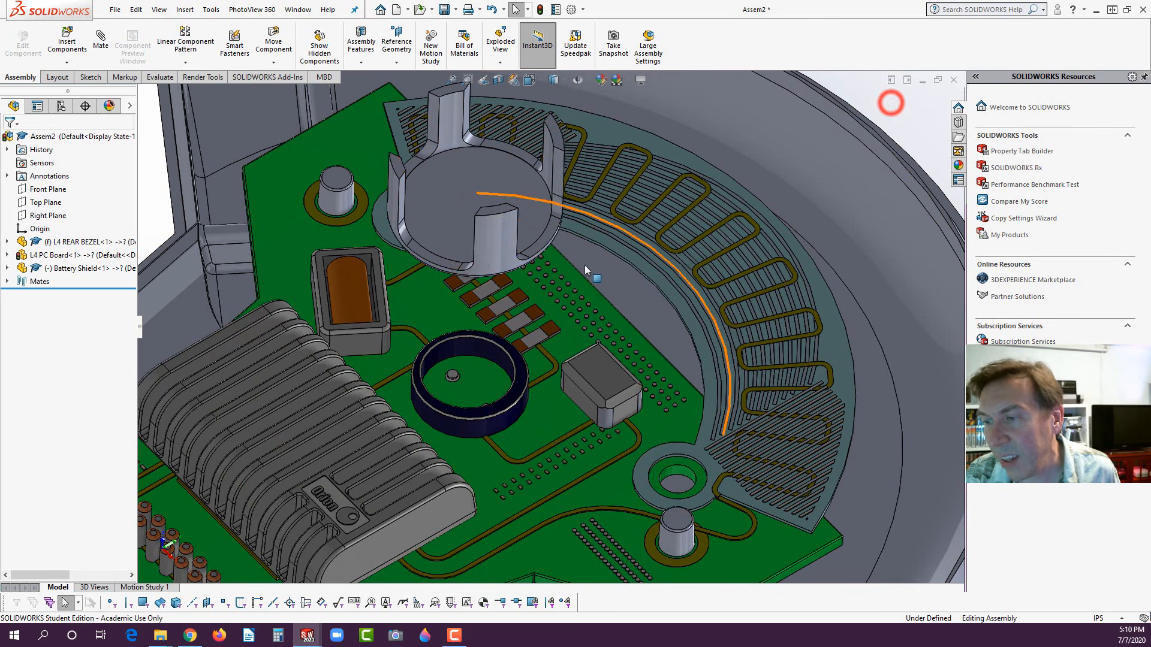
- Add a coincident mate between the top face of the PC board's ring and the underside of the battery shield
left_click(101, 39)
left_click(565, 445)
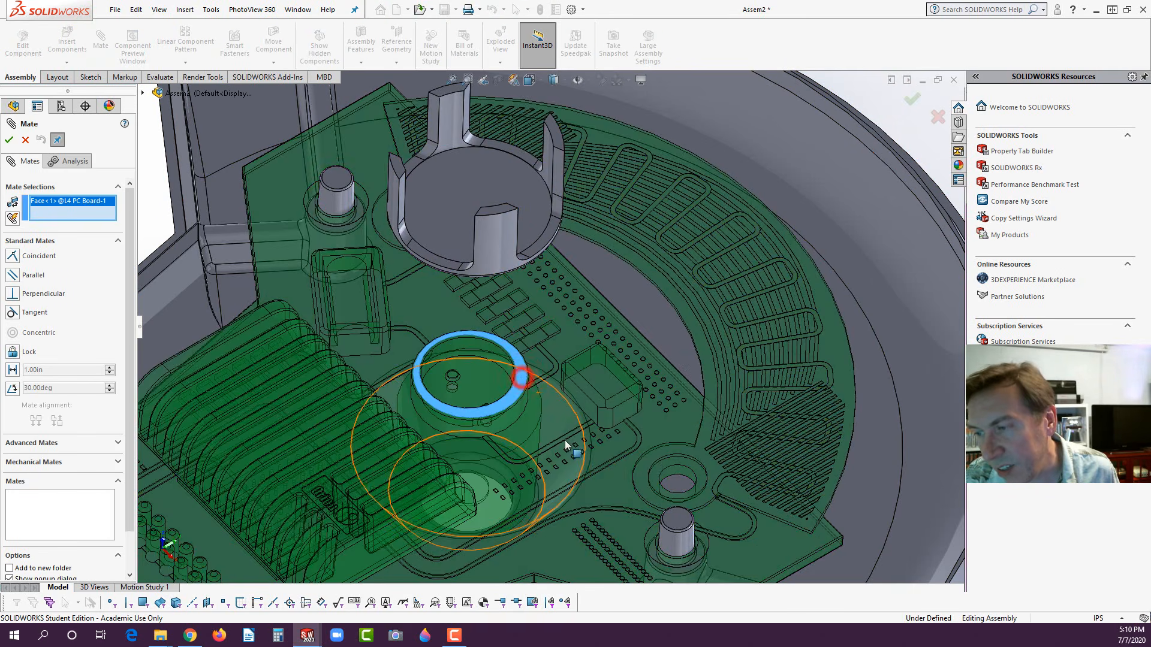
middle_click_drag(566, 445, 390, 210)
left_click(334, 136)
left_click(353, 157)
scroll(411, 297, "up", 3)
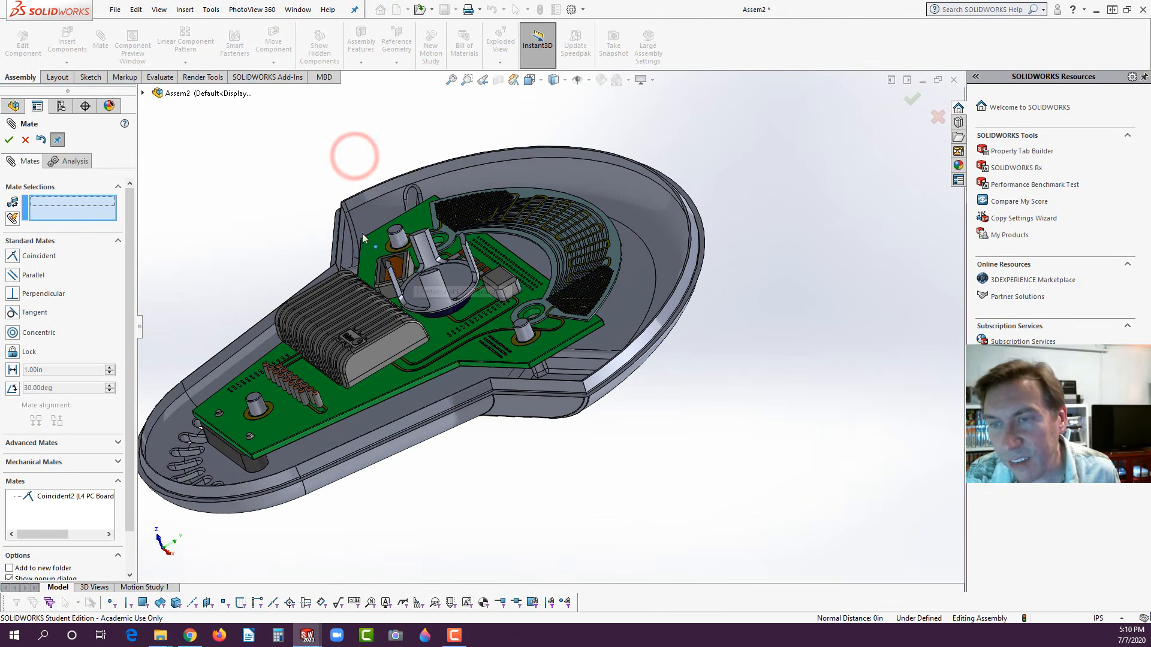
left_click(9, 139)
- Insert the Battery Cell part from the L5a folder using a temporary replacement font, and move it outside the rear bezel
scroll(353, 268, "down", 3)
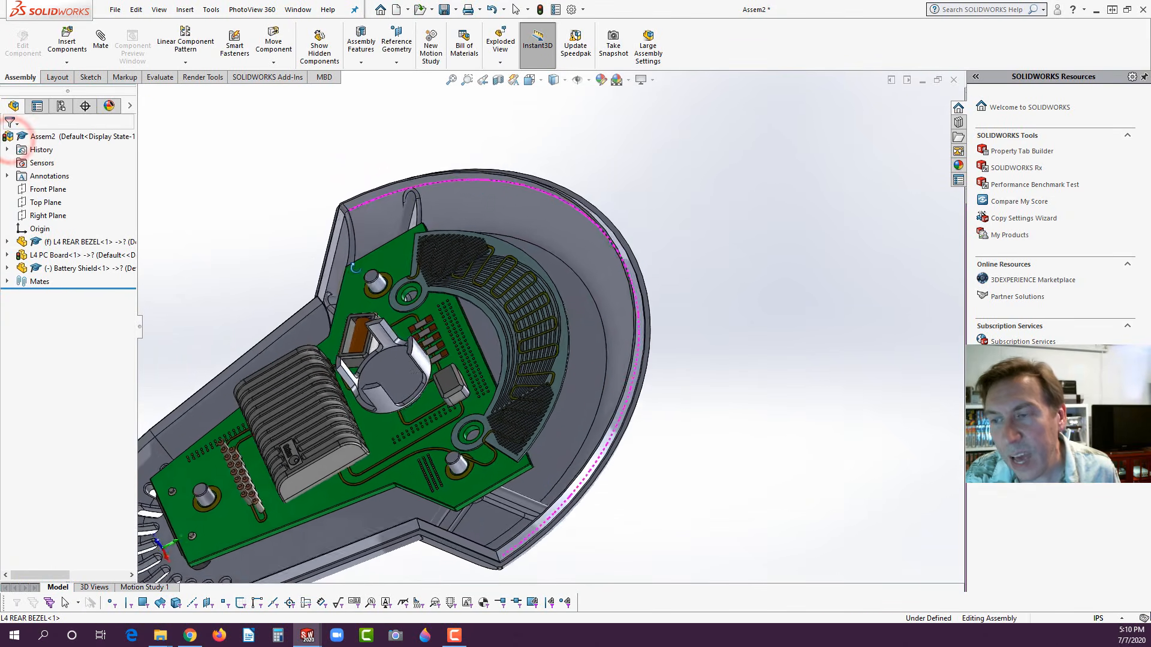
middle_click_drag(354, 267, 300, 246)
left_click(66, 41)
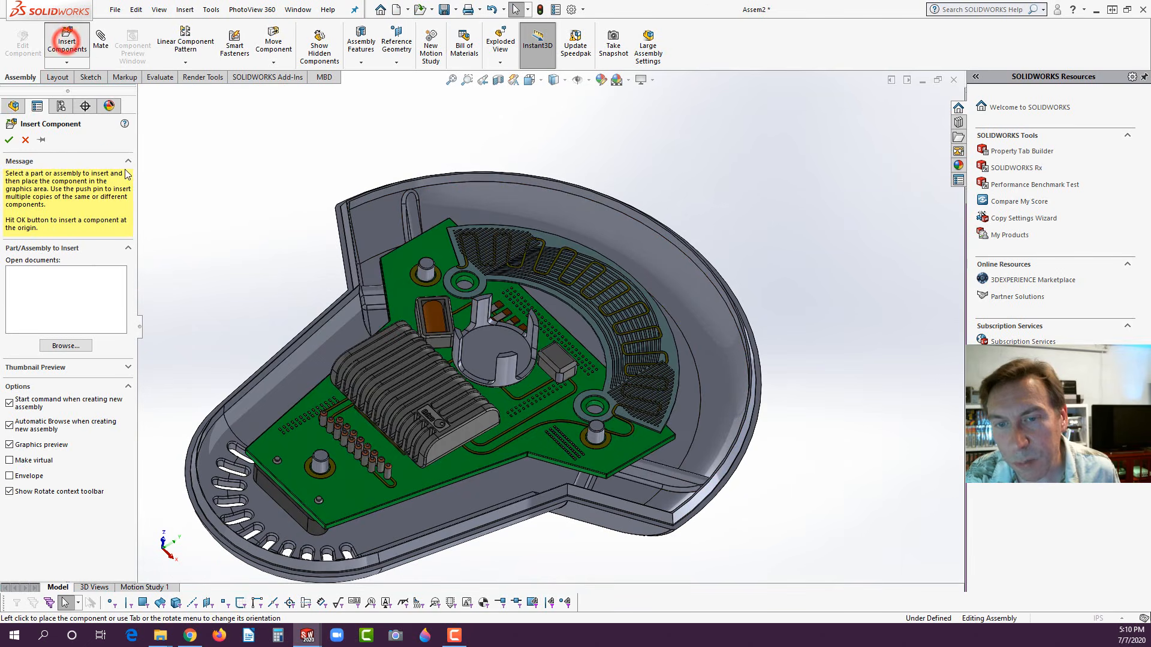
left_click(395, 307)
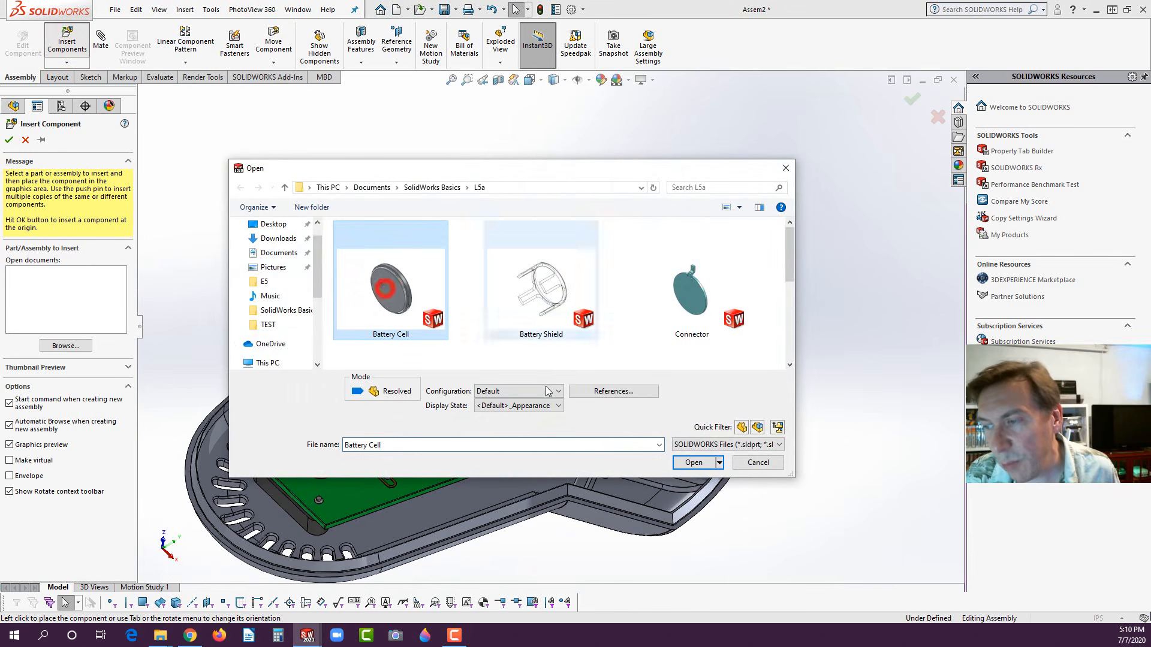
left_click(693, 462)
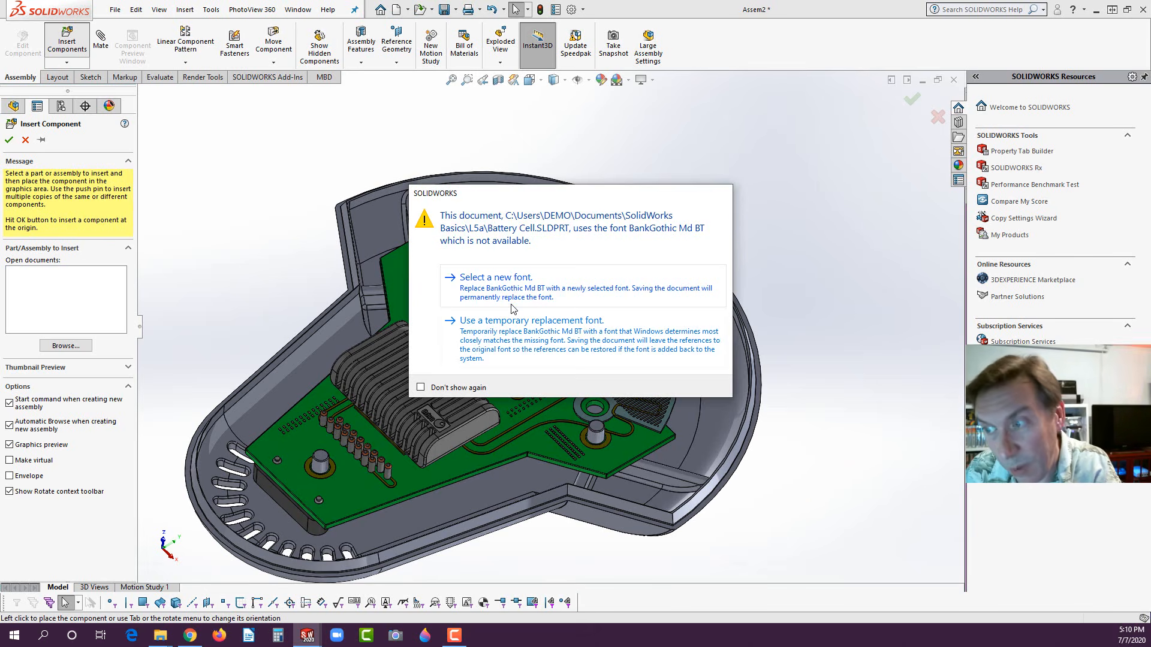
left_click(498, 335)
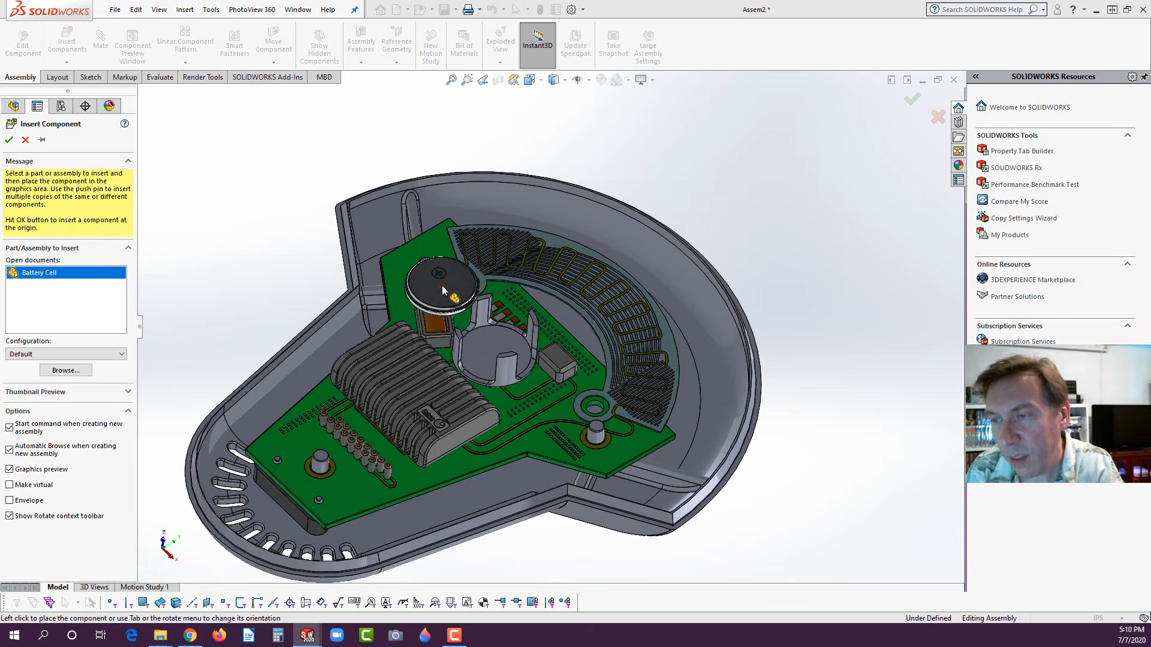
left_click(443, 286)
left_click_drag(442, 273, 248, 297)
left_click(240, 313)
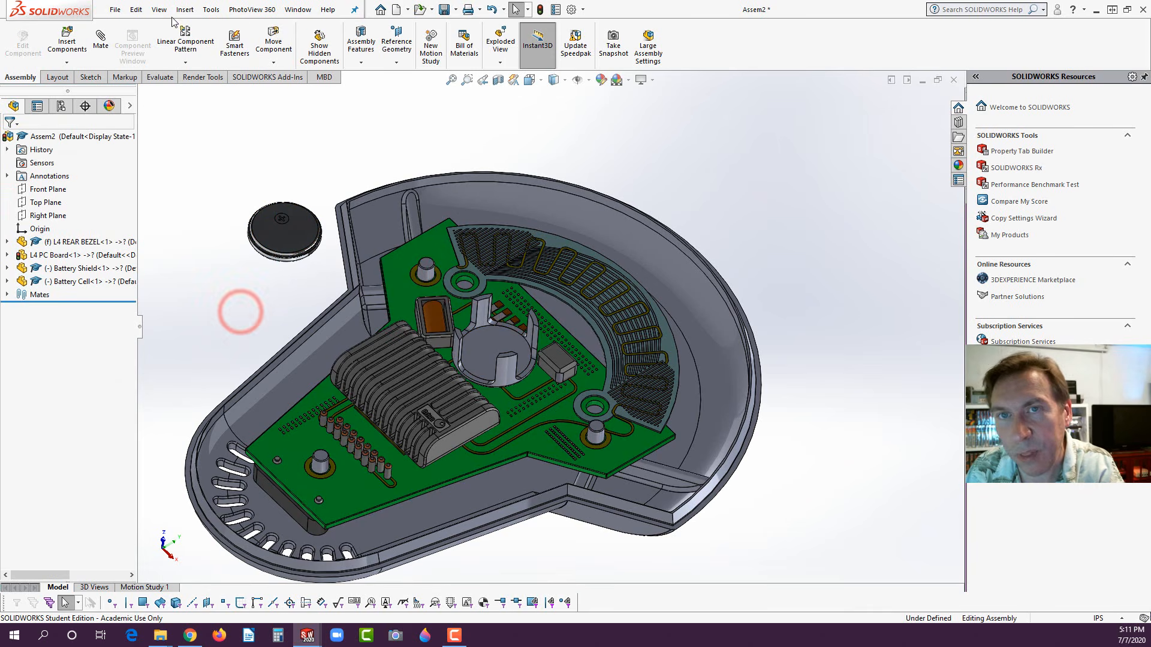
- Add a coincident mate between the underside of the battery cell and the inner floor face of the battery shield
left_click(103, 40)
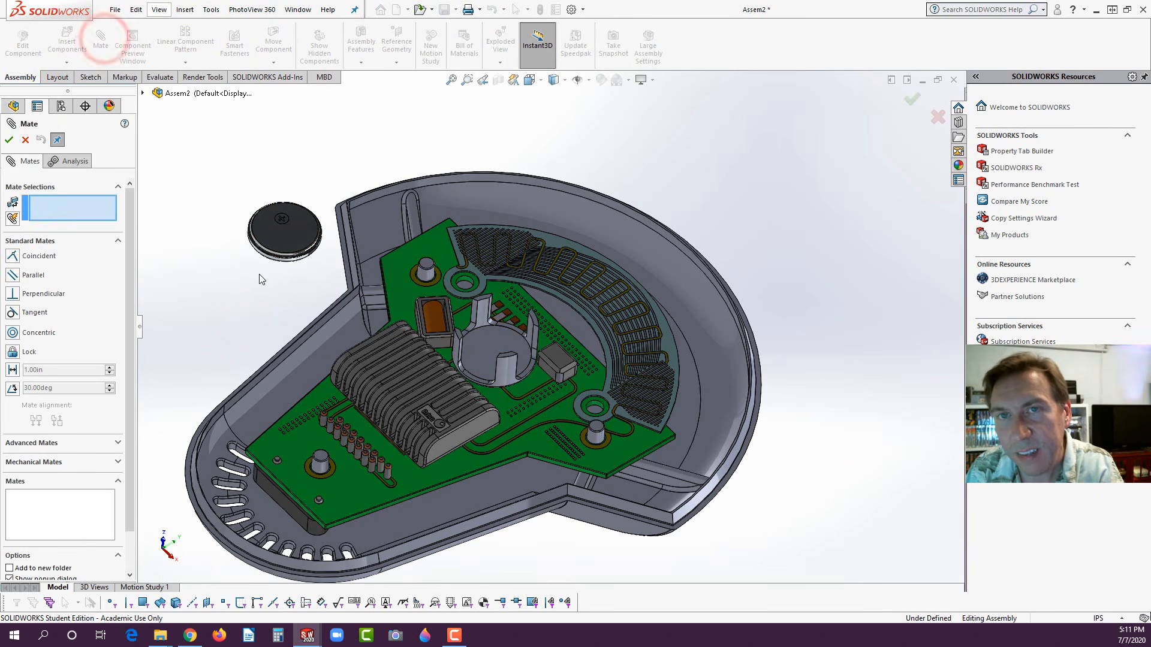
mouse_move(259, 274)
middle_mouse_down()
mouse_move(307, 224)
mouse_move(245, 273)
middle_mouse_up()
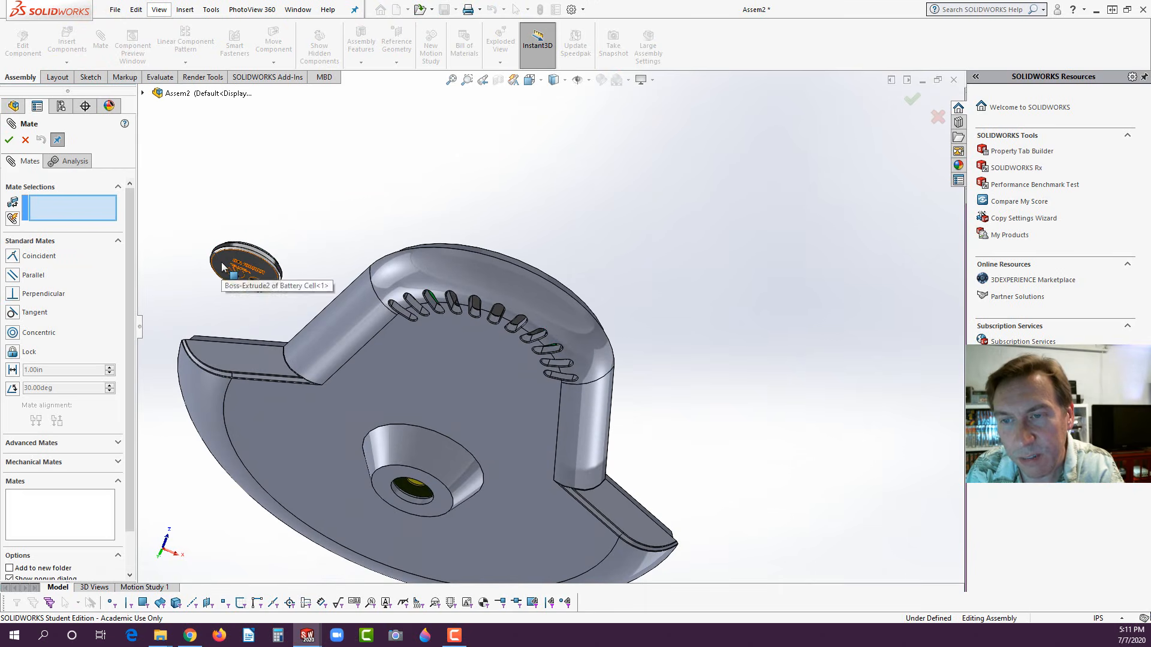
left_click(236, 261)
scroll(231, 265, "down", 8)
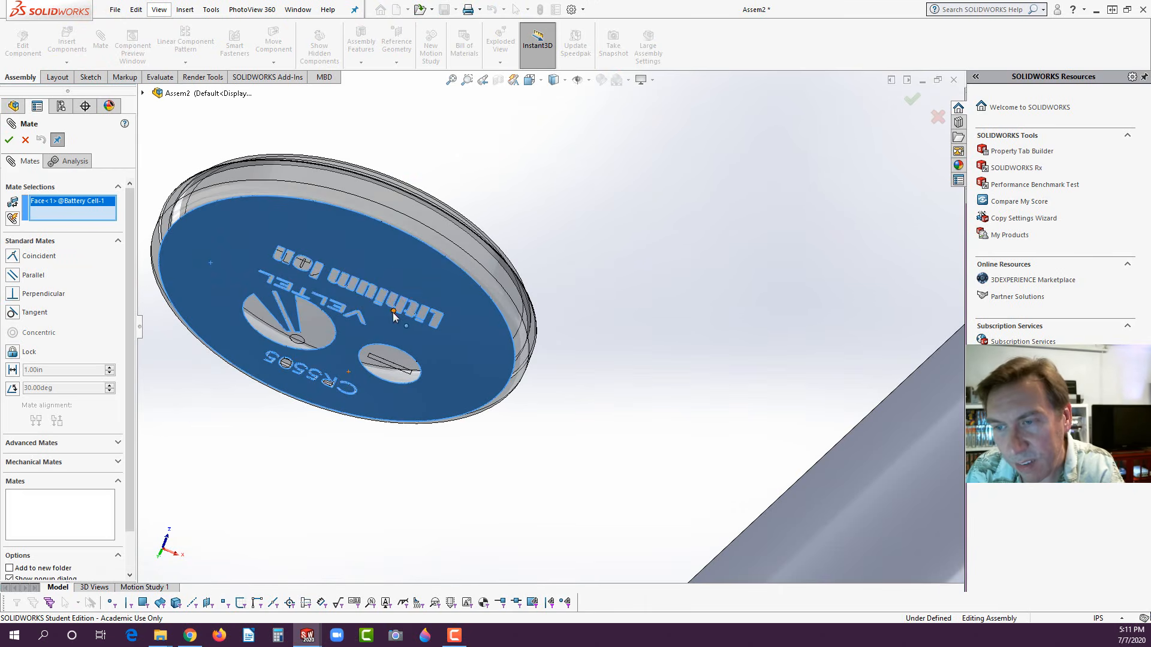
scroll(394, 316, "up", 6)
middle_click_drag(501, 321, 601, 380)
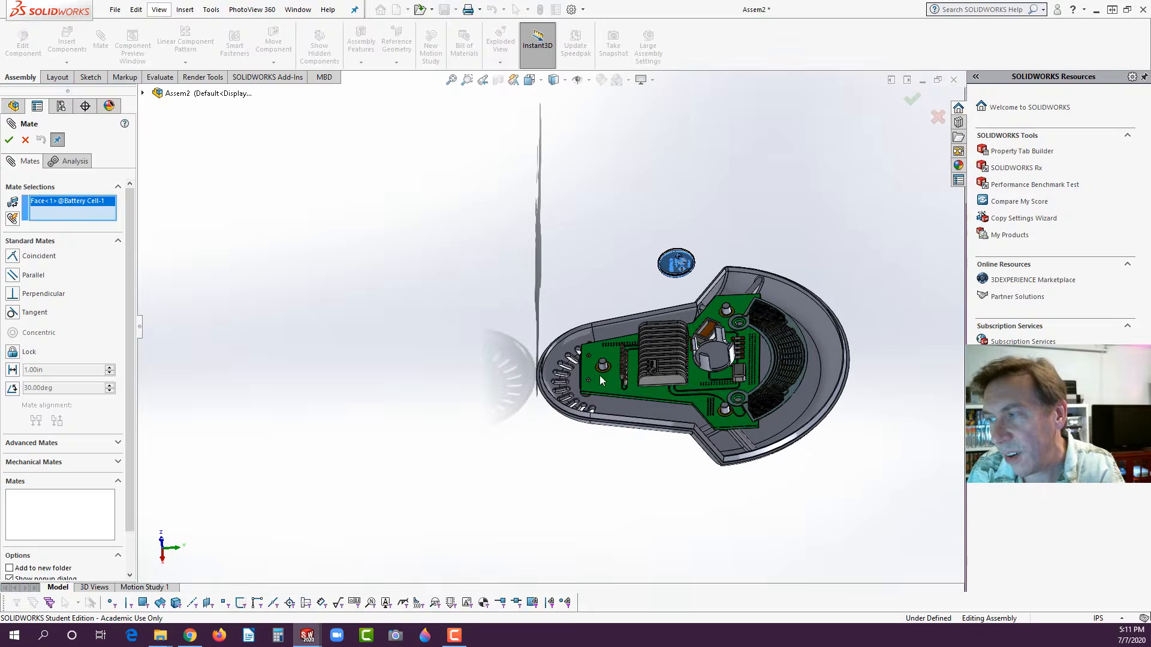
scroll(707, 353, "down", 6)
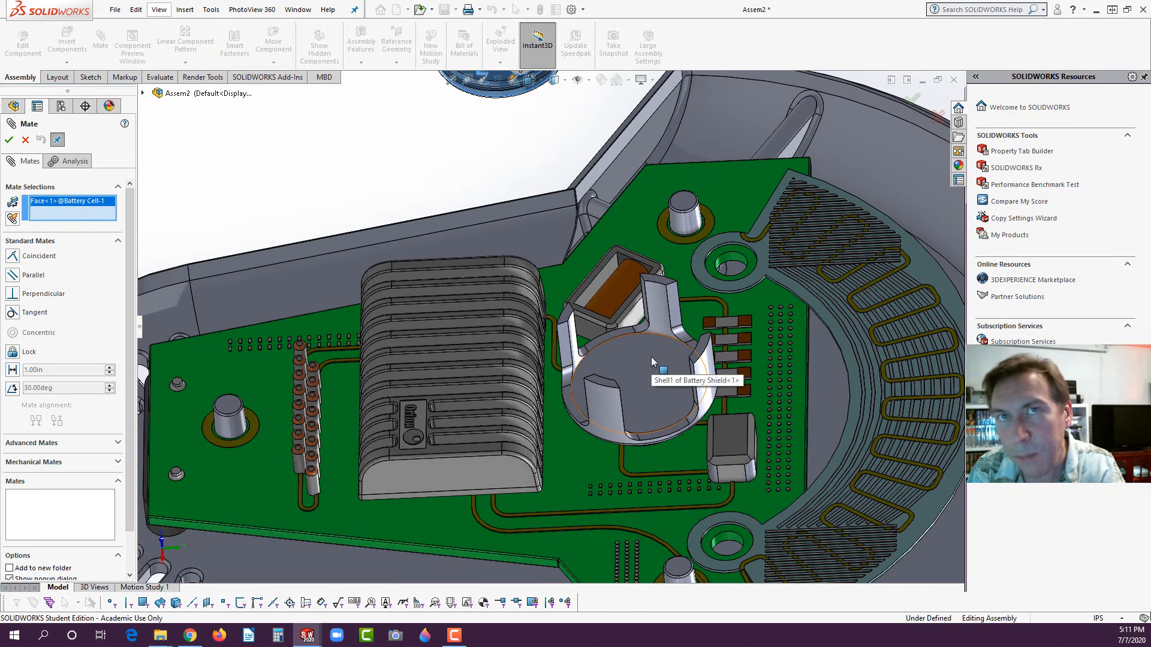
left_click(651, 357)
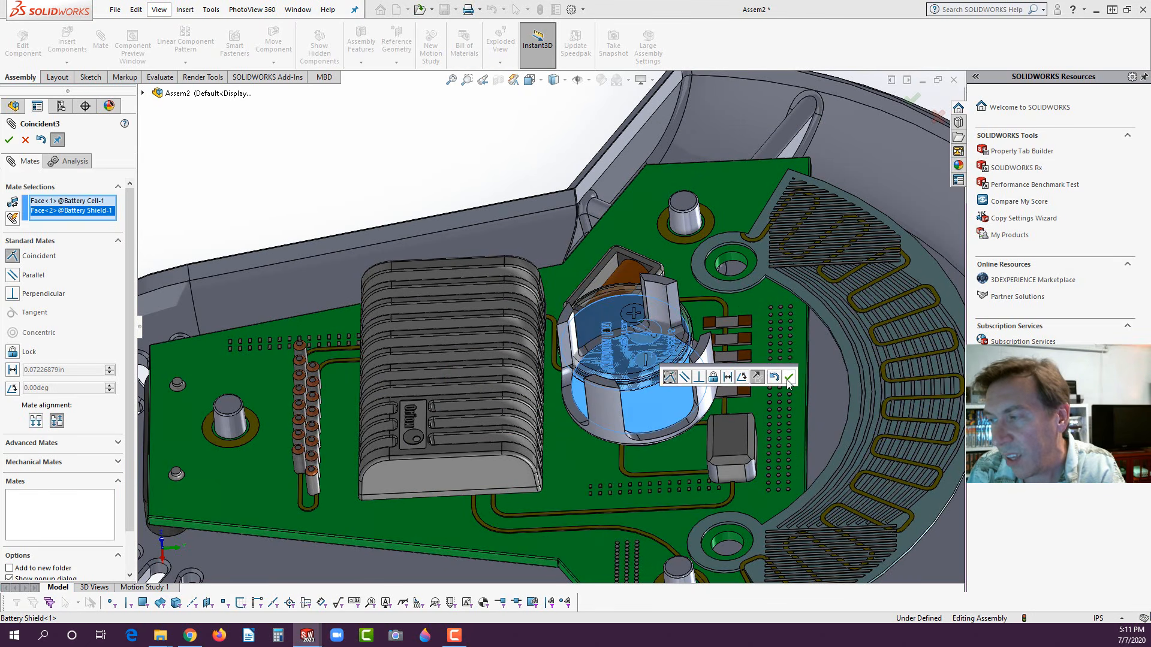
left_click(788, 378)
- Mate the battery cell's outer cylindrical rim concentric to the curved prong face of the battery shield and finish mating
scroll(662, 389, "down", 5)
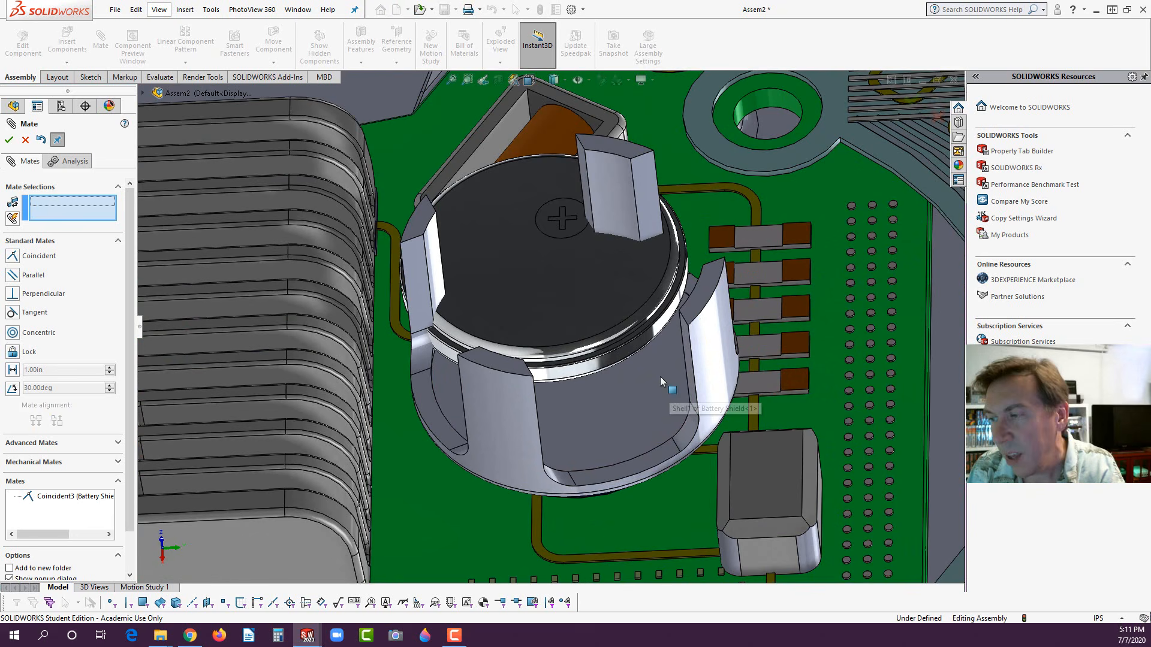
left_click(650, 337)
left_click(720, 367)
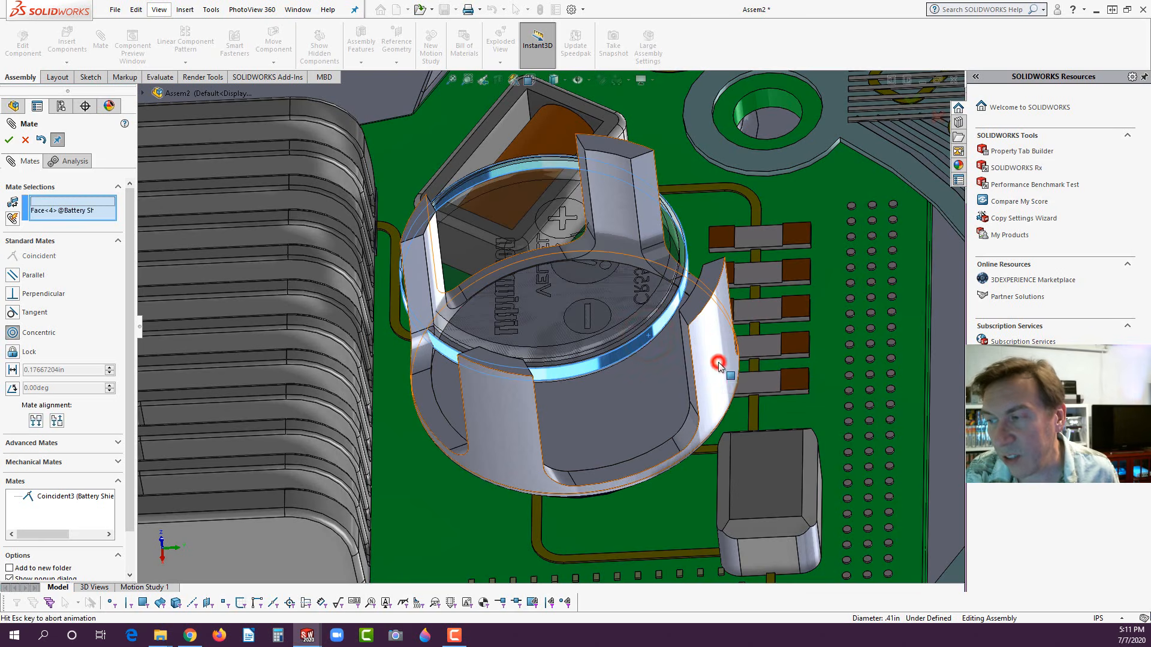
left_click(869, 382)
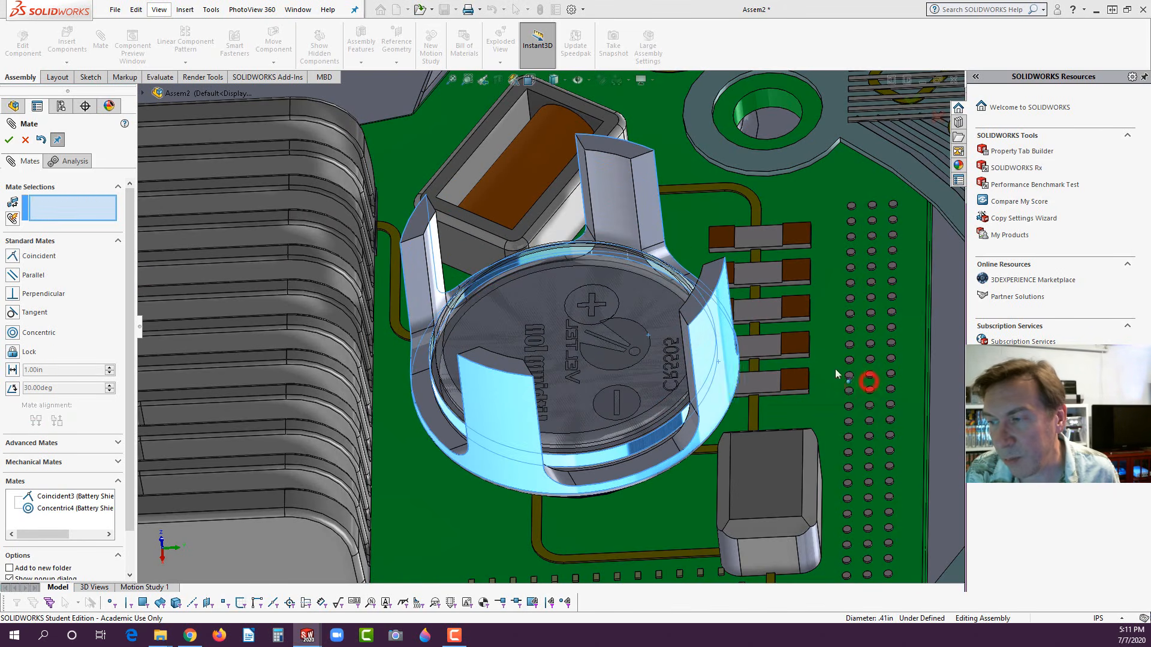
left_click(9, 141)
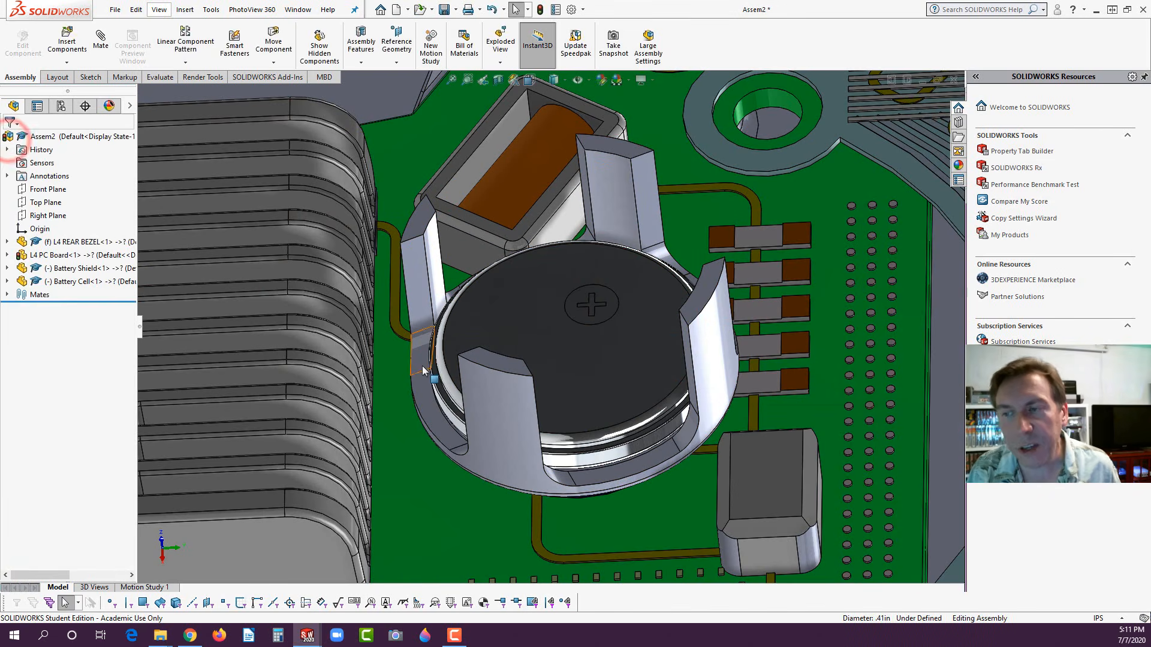
- Start a linear component pattern of the battery cell with a Direction 1 spacing of 0.03 in
scroll(423, 372, "up", 2)
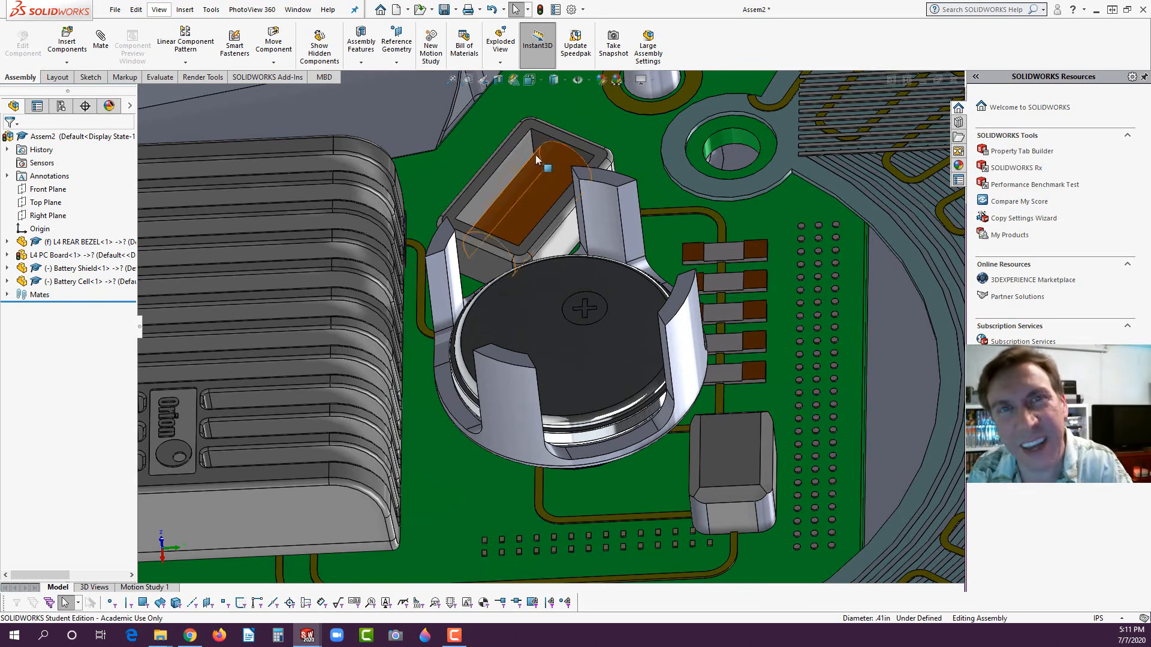
scroll(609, 312, "up", 4)
middle_click_drag(609, 312, 620, 347)
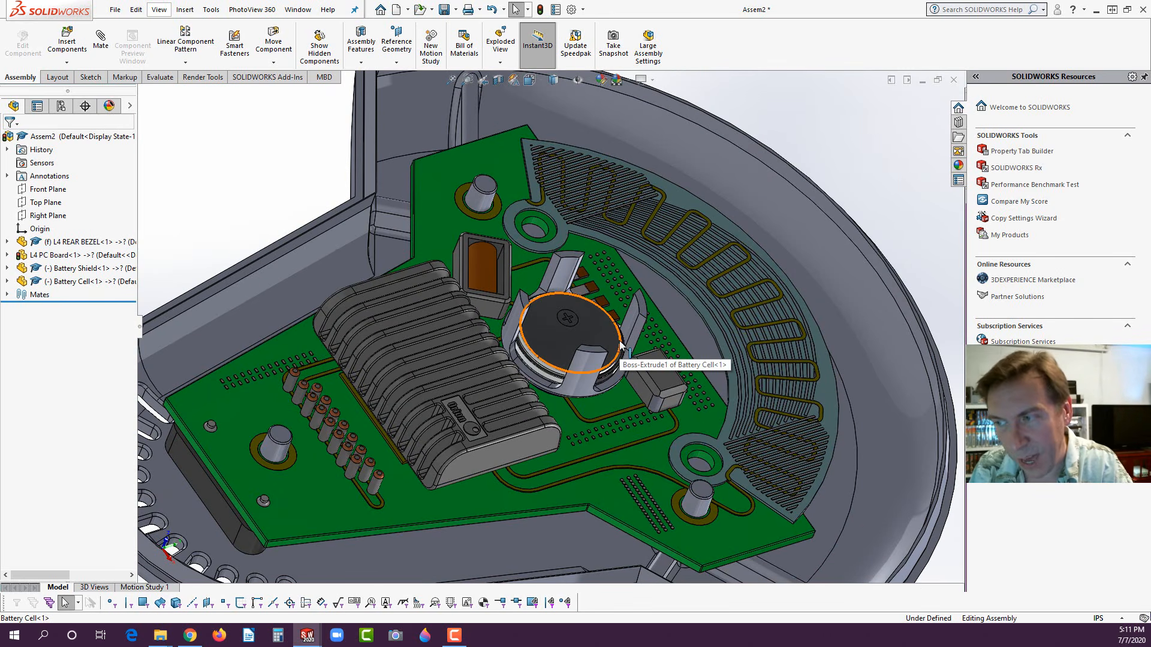
left_click(548, 339)
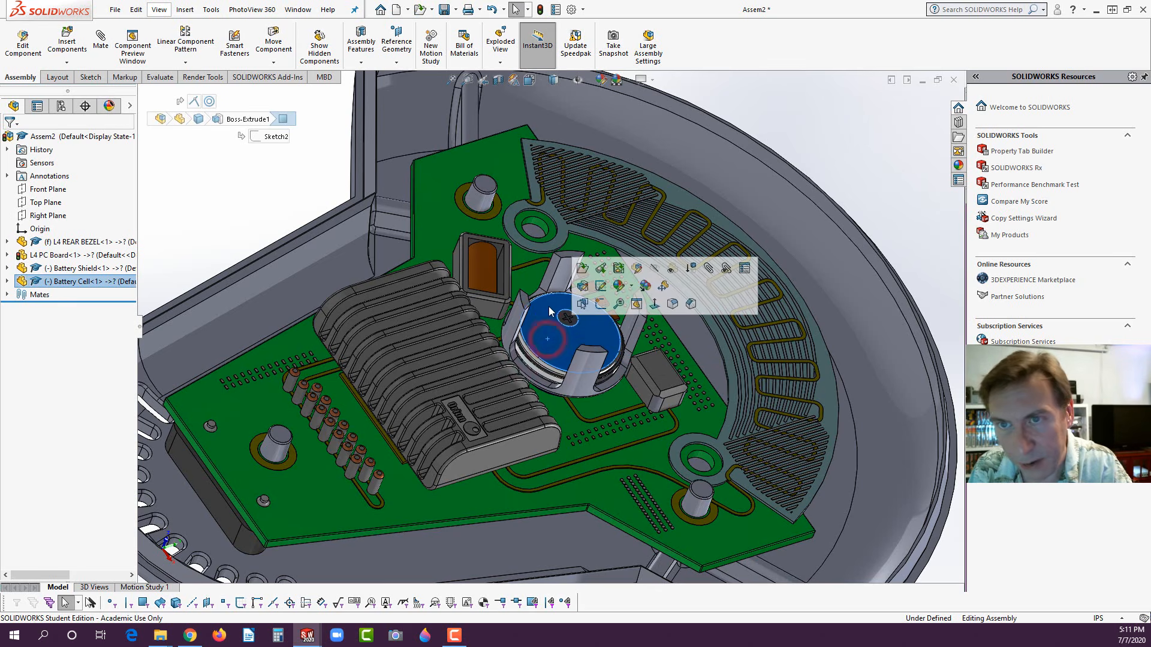
left_click(186, 48)
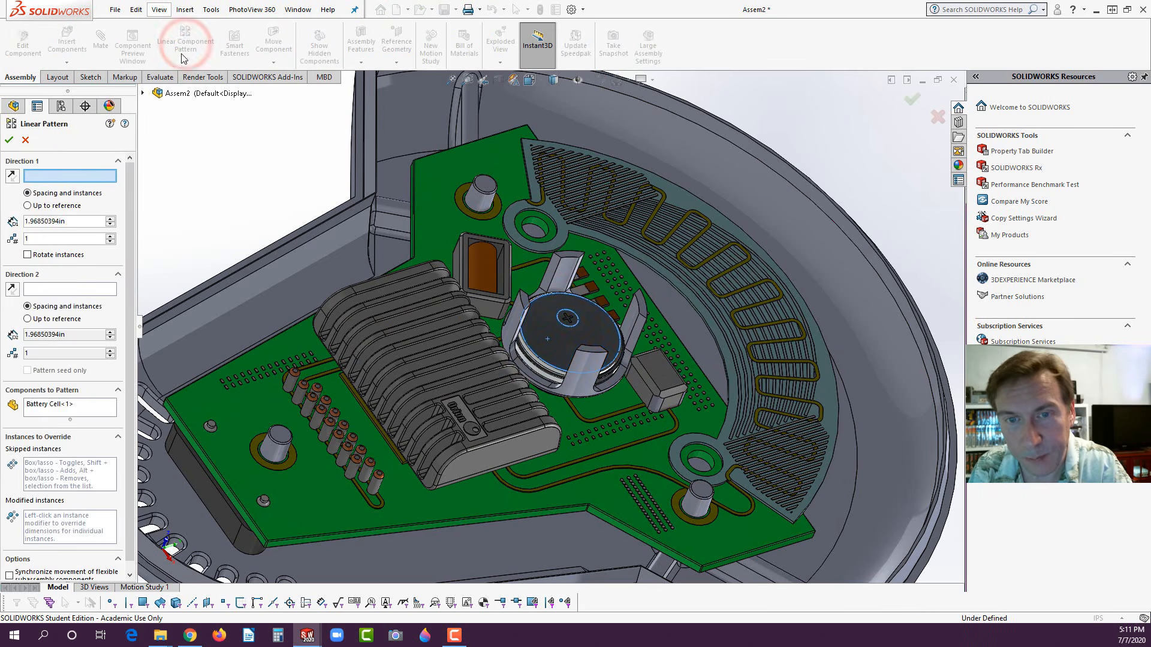
left_click(70, 222)
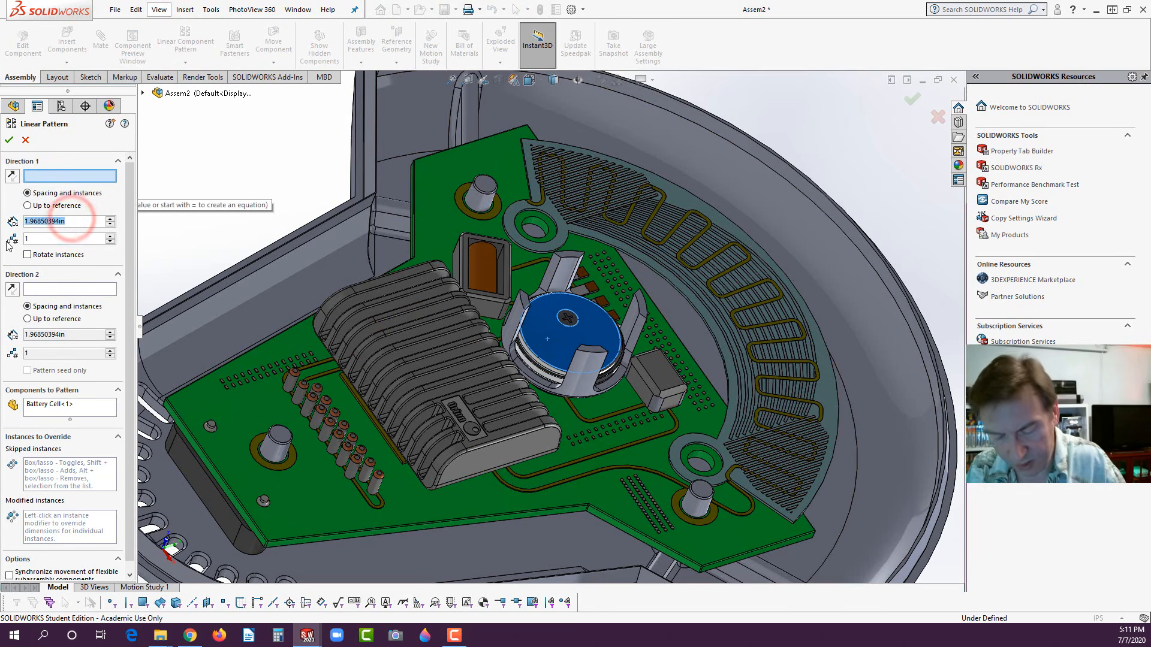
type(".03")
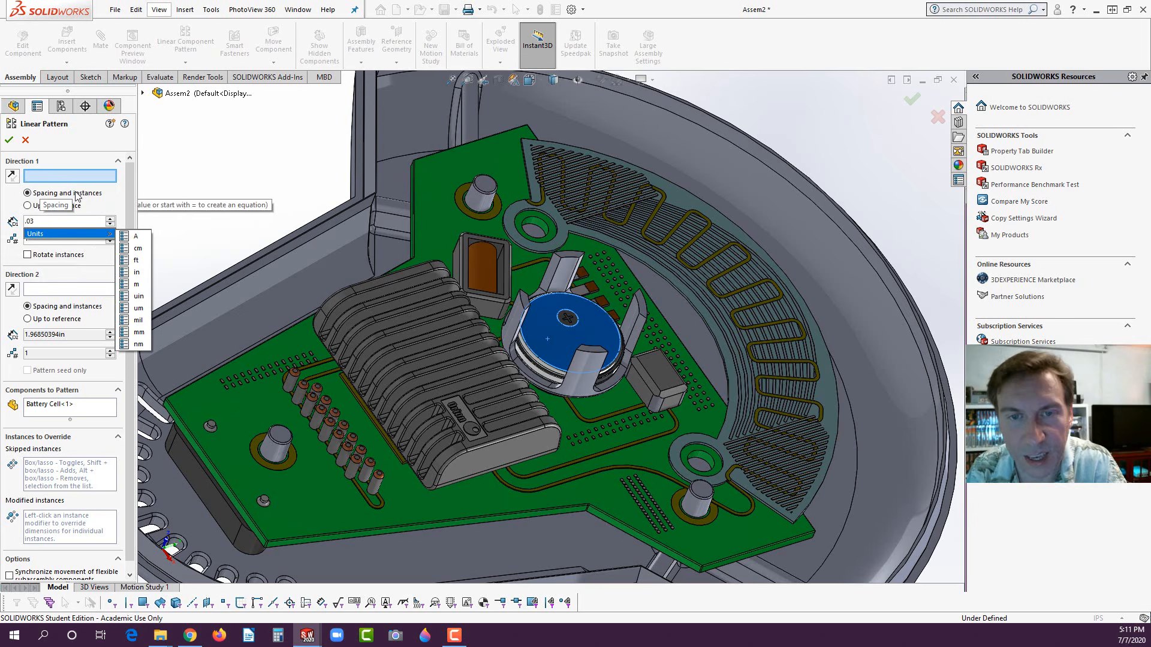
left_click(57, 176)
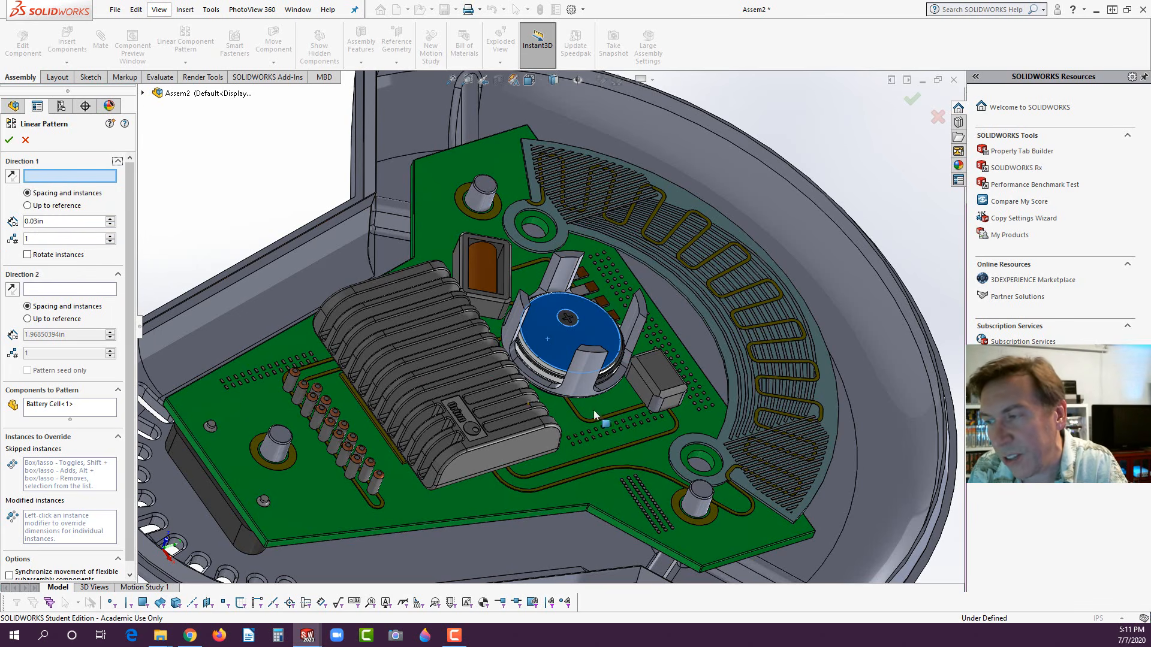
- Use an upright edge of a battery shield prong as the pattern direction and set 4 instances
scroll(617, 362, "down", 4)
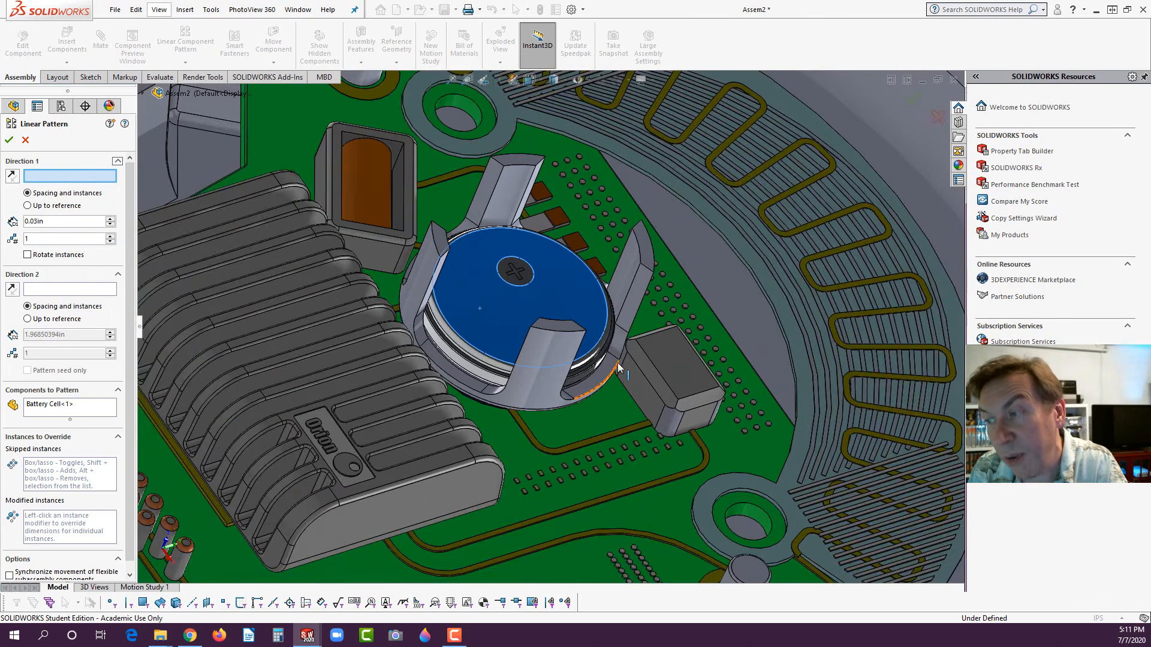
left_click(520, 351)
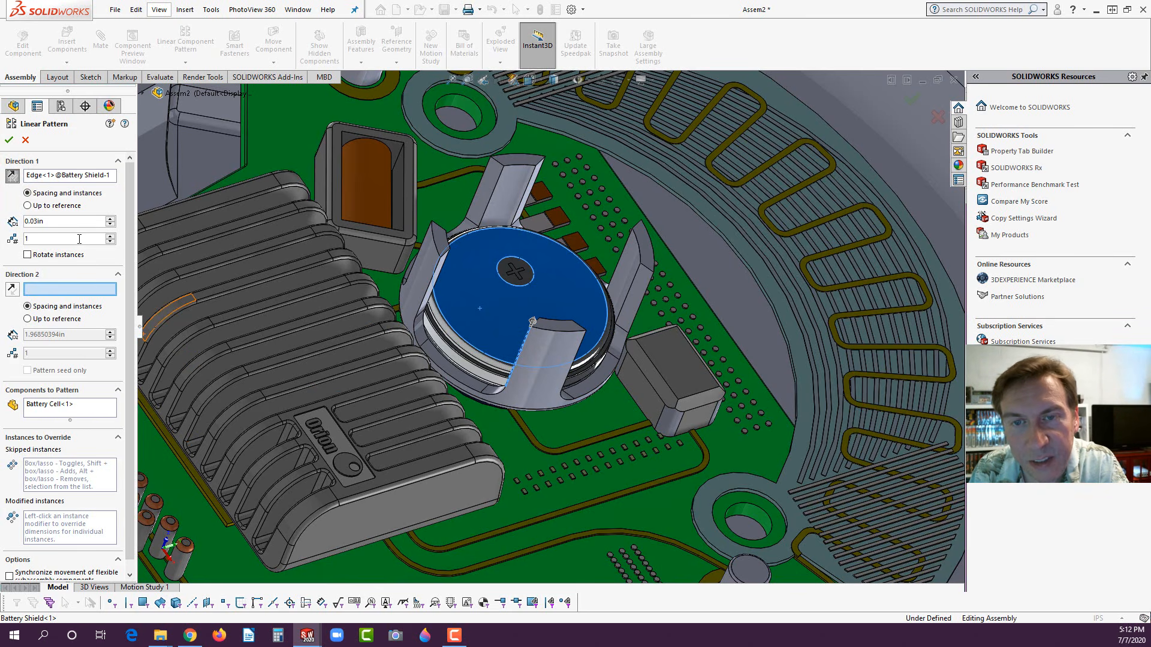
left_click(111, 235)
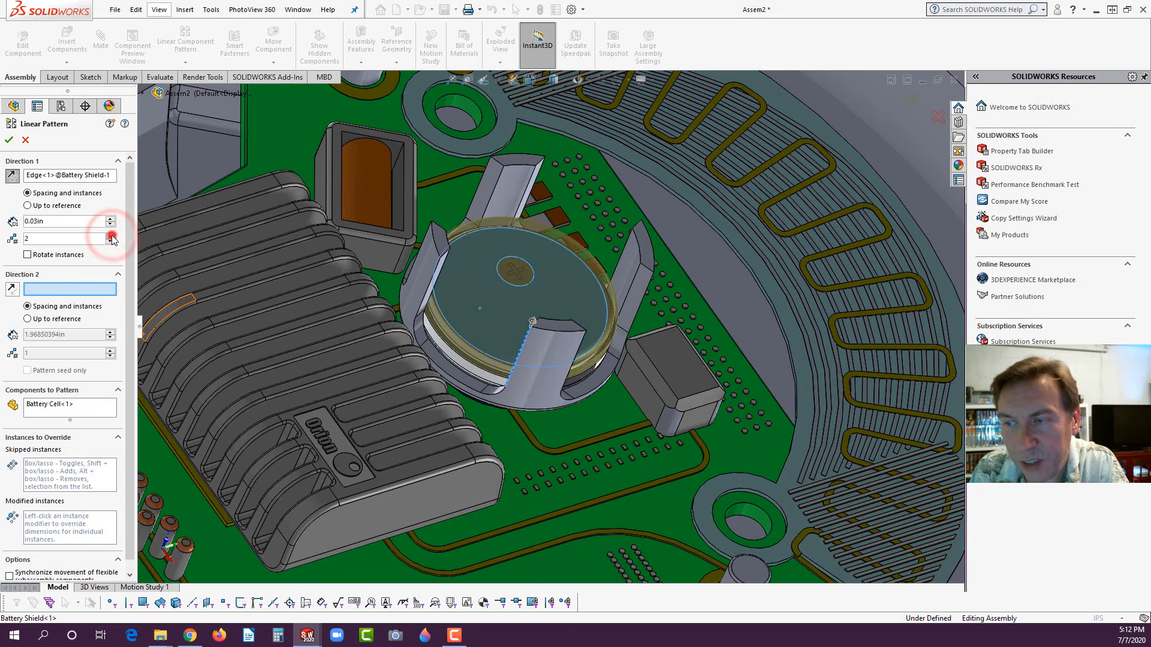
left_click(110, 235)
left_click(110, 236)
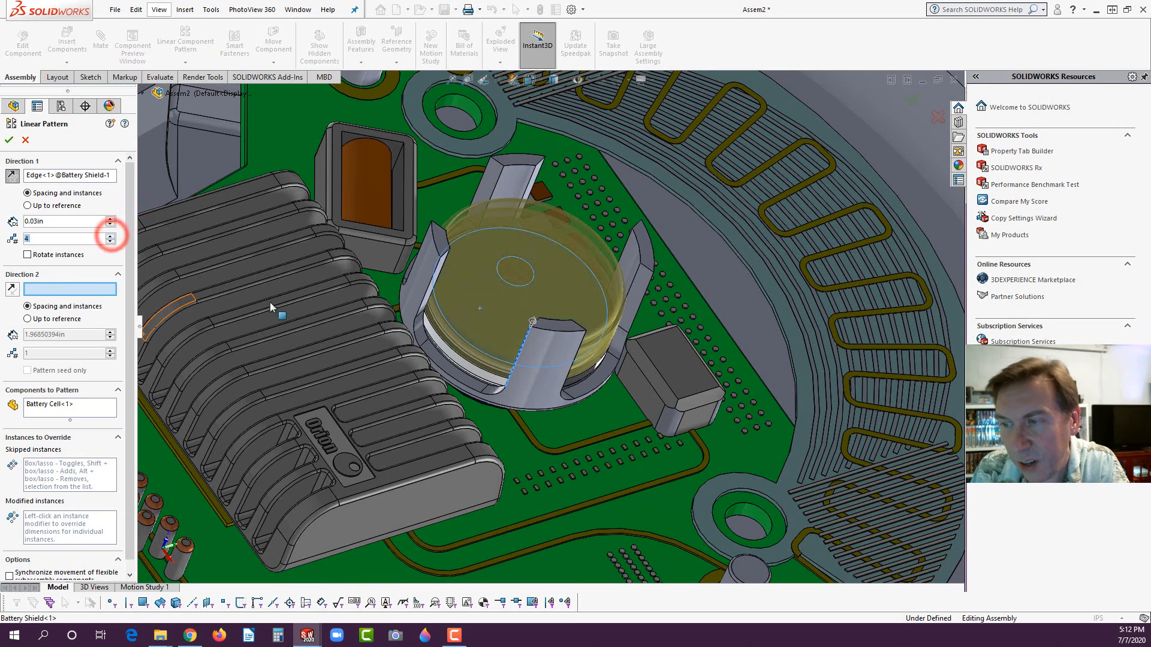
- Set the battery cell pattern spacing to 0.06 in and complete the pattern stacked upward inside the shield
middle_click_drag(270, 302, 273, 199)
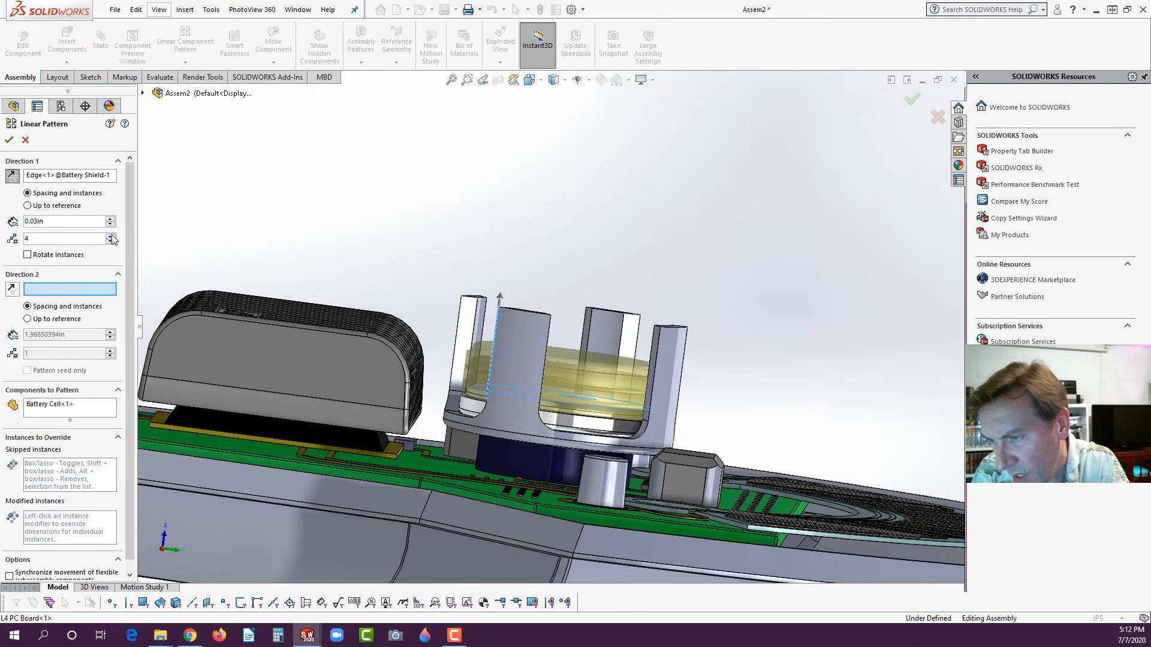
double_click(50, 221)
type(".06")
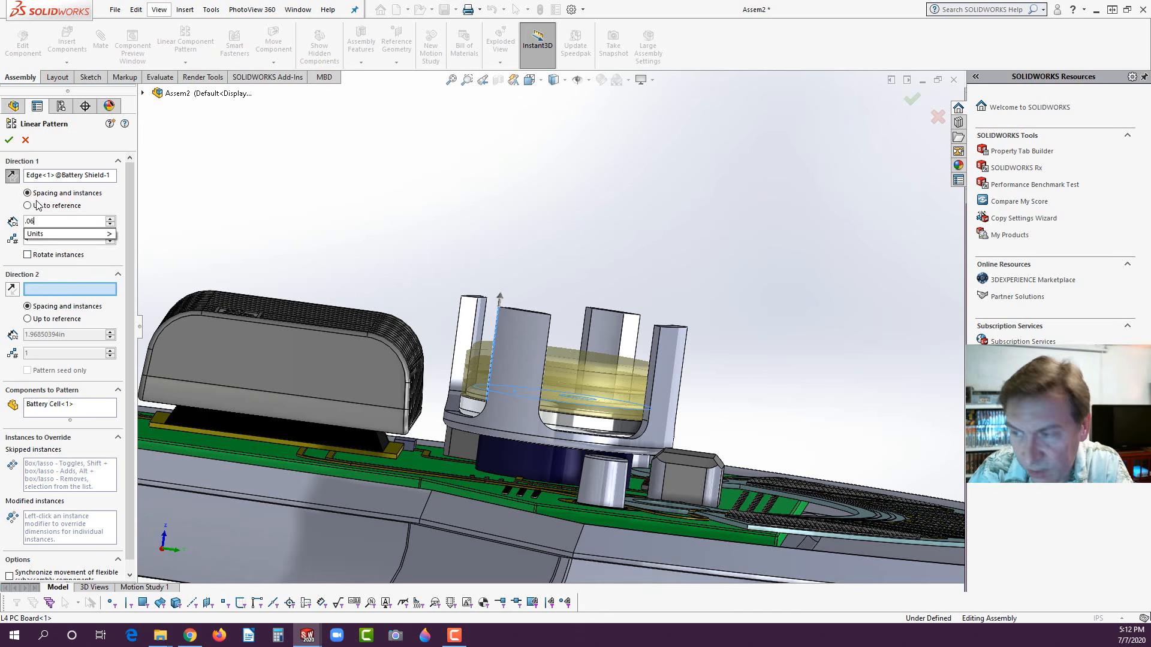
key("Return")
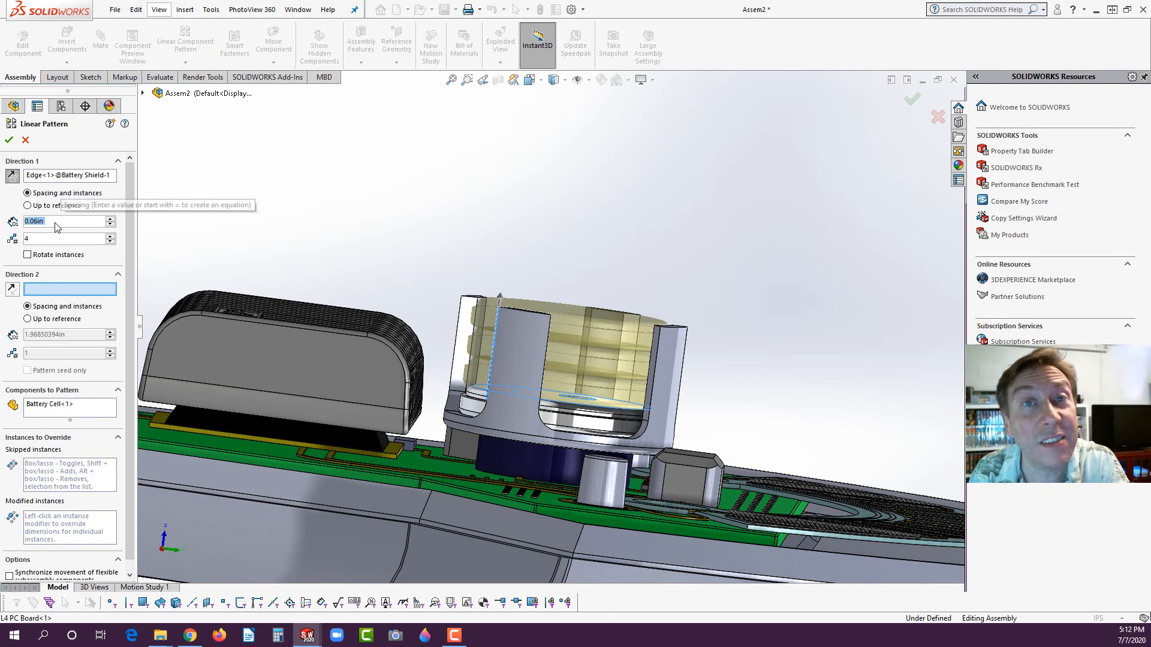
middle_click_drag(325, 222, 362, 295)
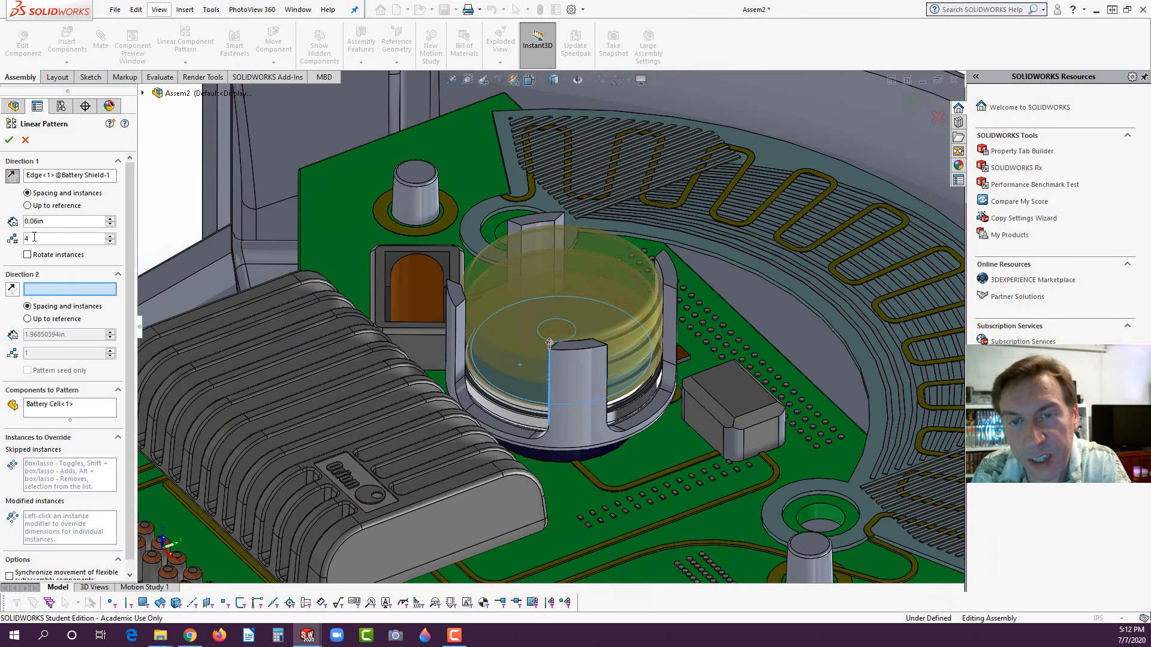
left_click(12, 176)
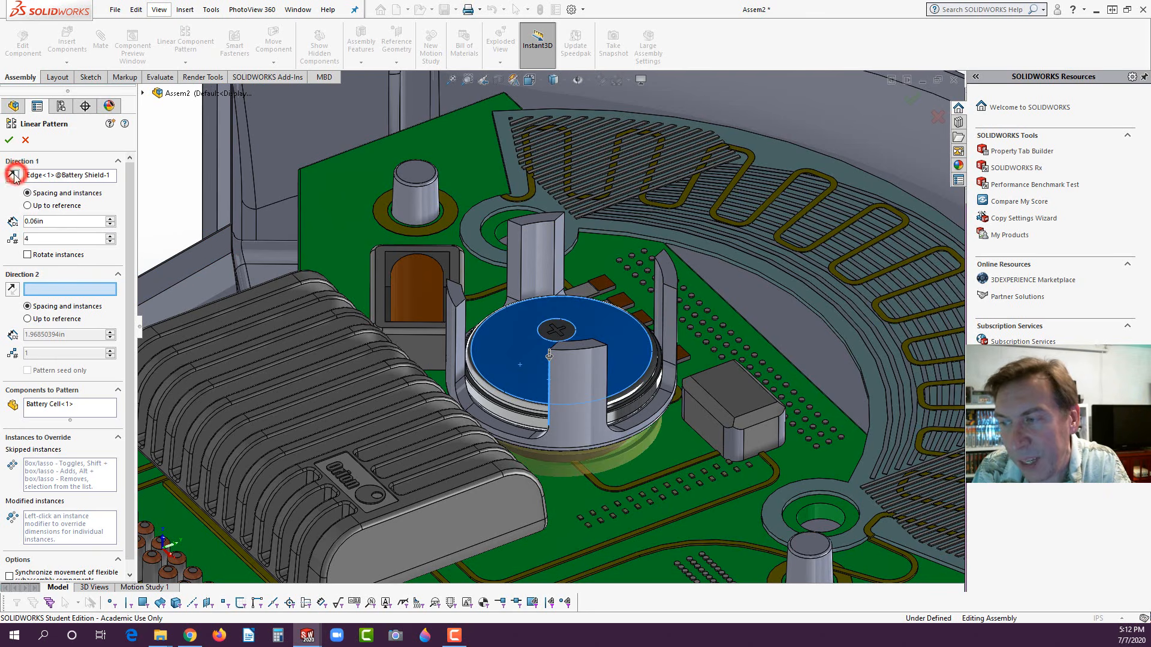
left_click(9, 140)
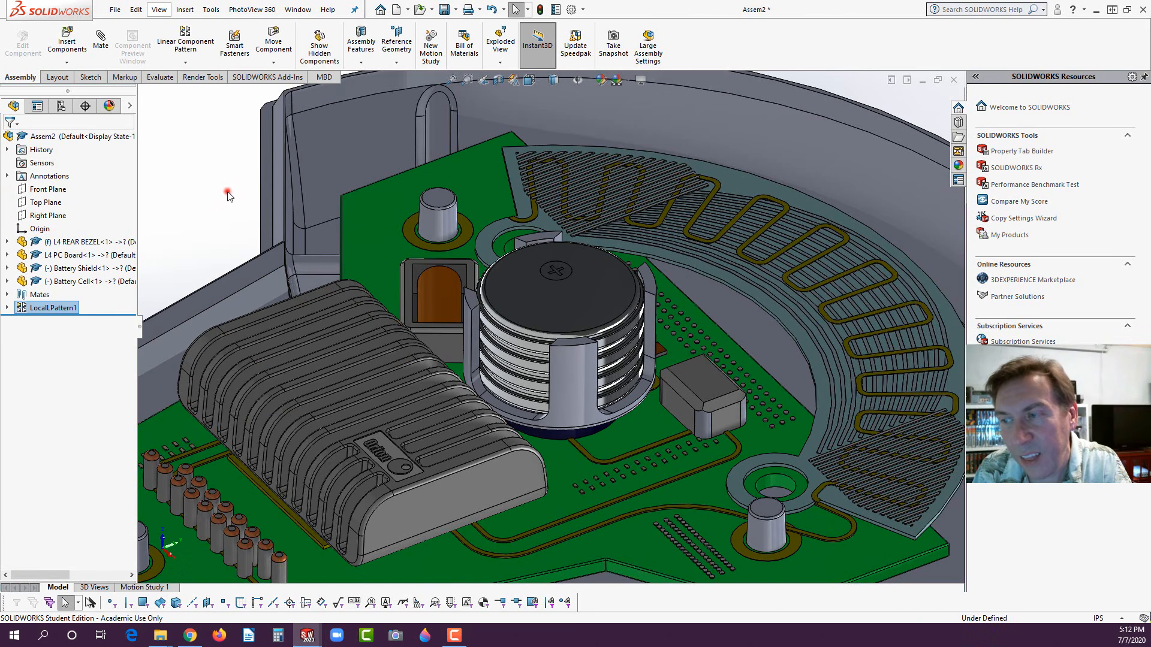
- Insert the Connector part from the L5a folder and move it clear above the rear bezel
mouse_move(228, 194)
middle_mouse_down()
mouse_move(298, 270)
mouse_move(275, 244)
mouse_move(306, 333)
mouse_move(362, 379)
middle_mouse_up()
key("f")
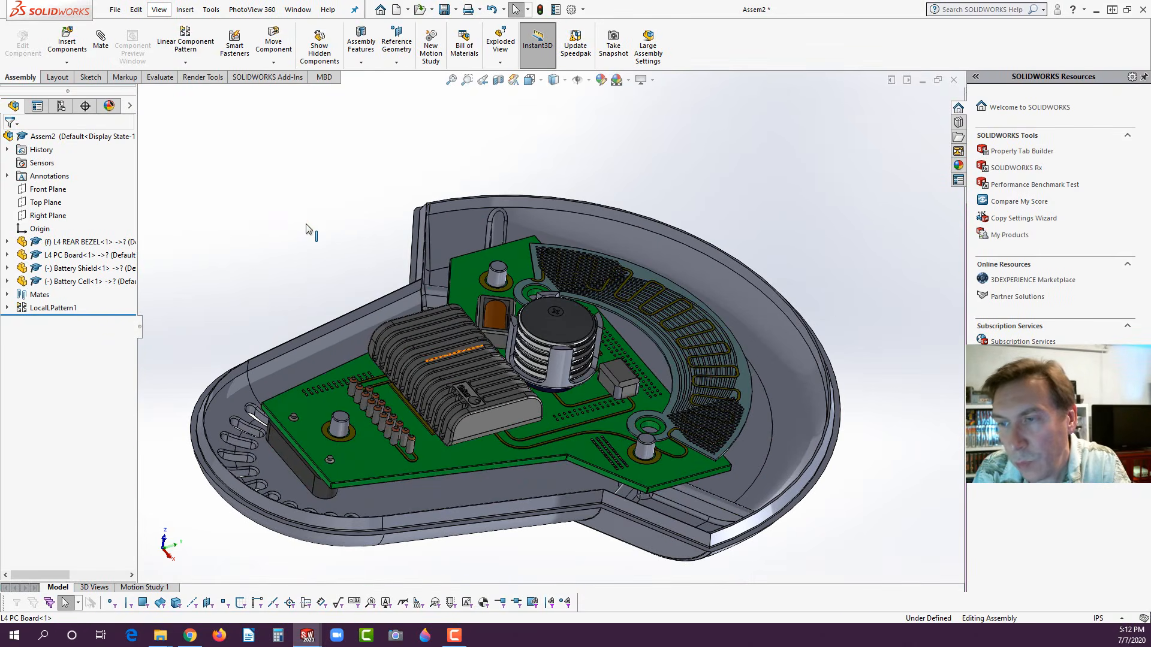
left_click(66, 42)
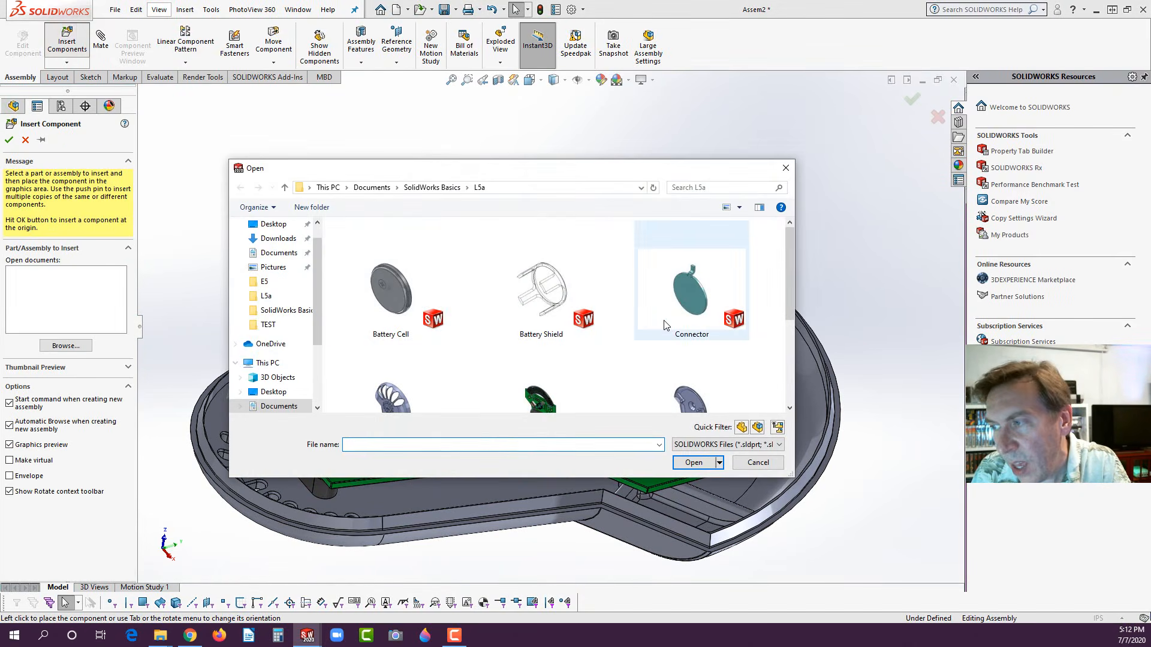
left_click(692, 288)
left_click(696, 463)
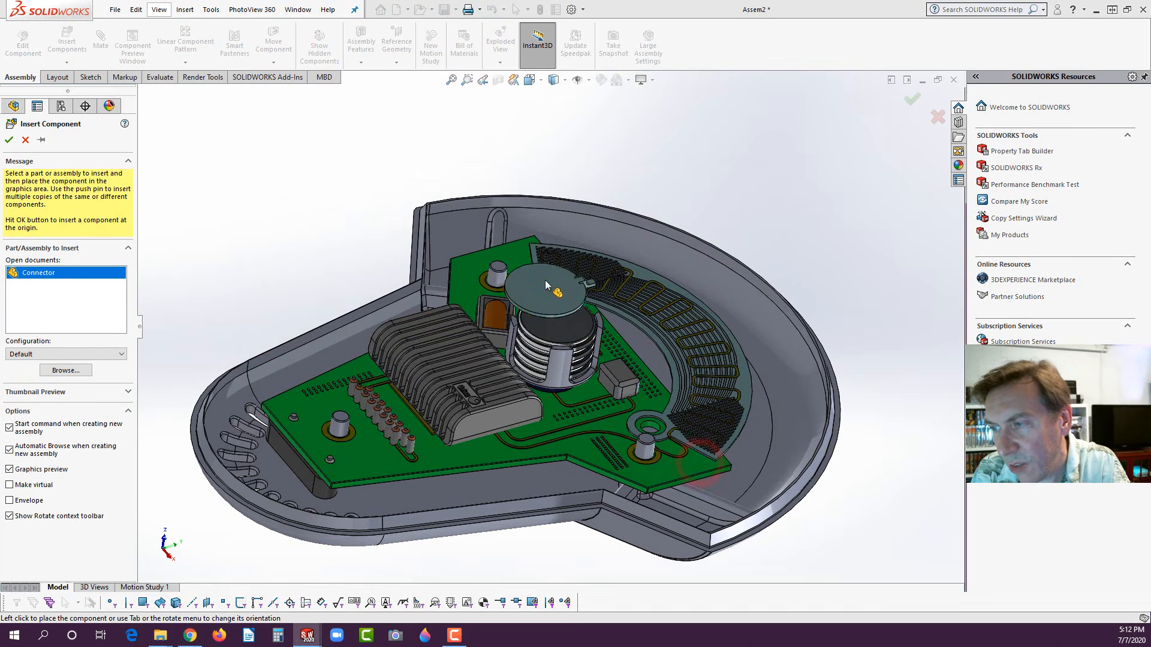
left_click(556, 297)
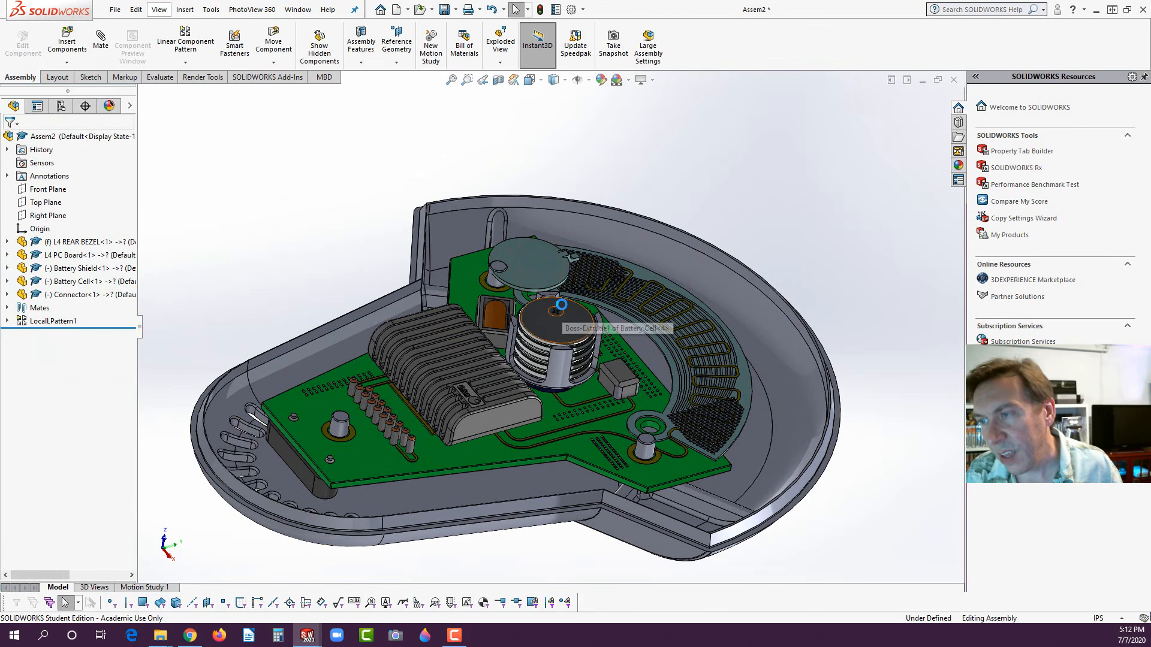
left_click_drag(527, 270, 509, 136)
left_click(604, 162)
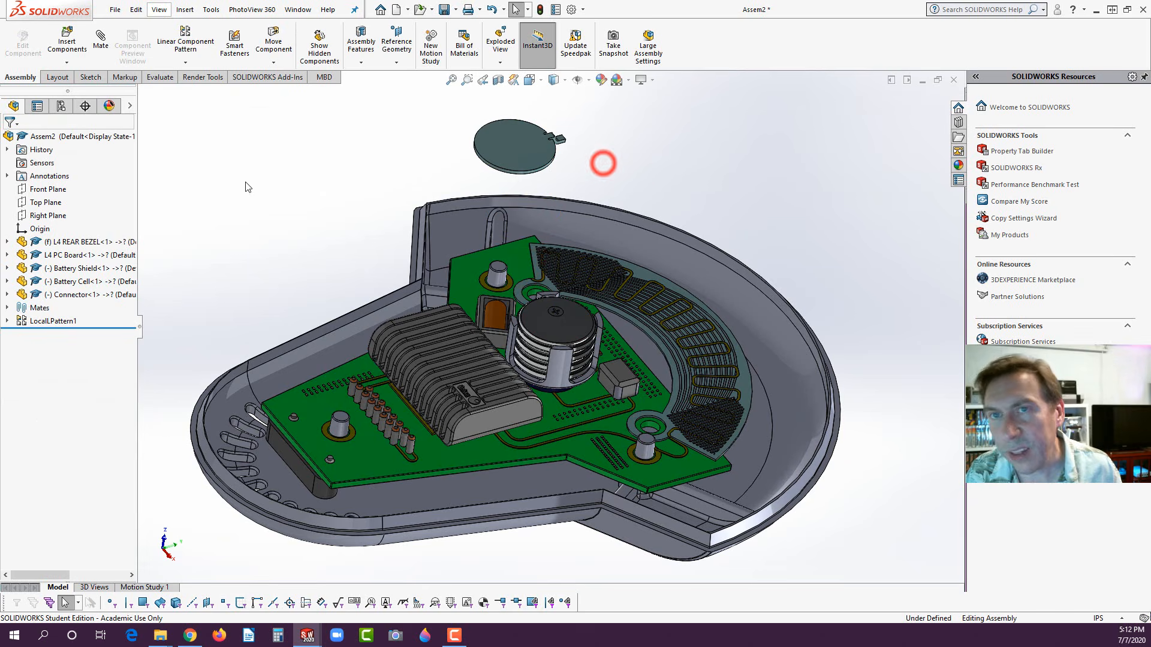
- Add a coincident mate between the connector disc's hidden underside face and the top face of the uppermost battery cell
left_click(95, 45)
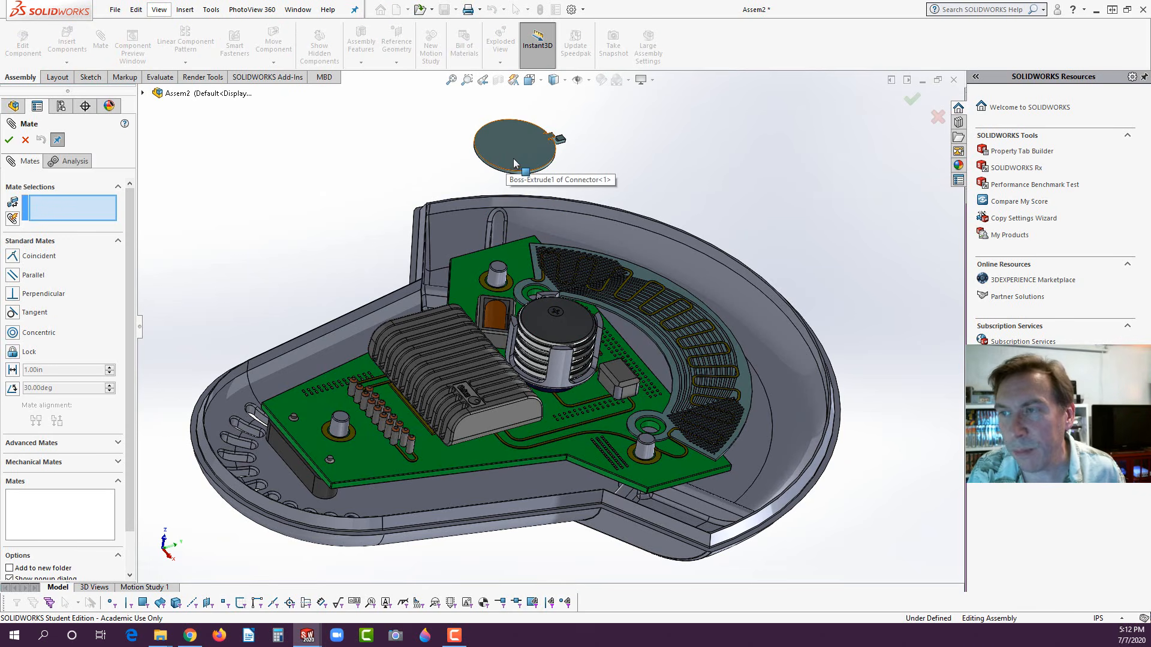
right_click(515, 161)
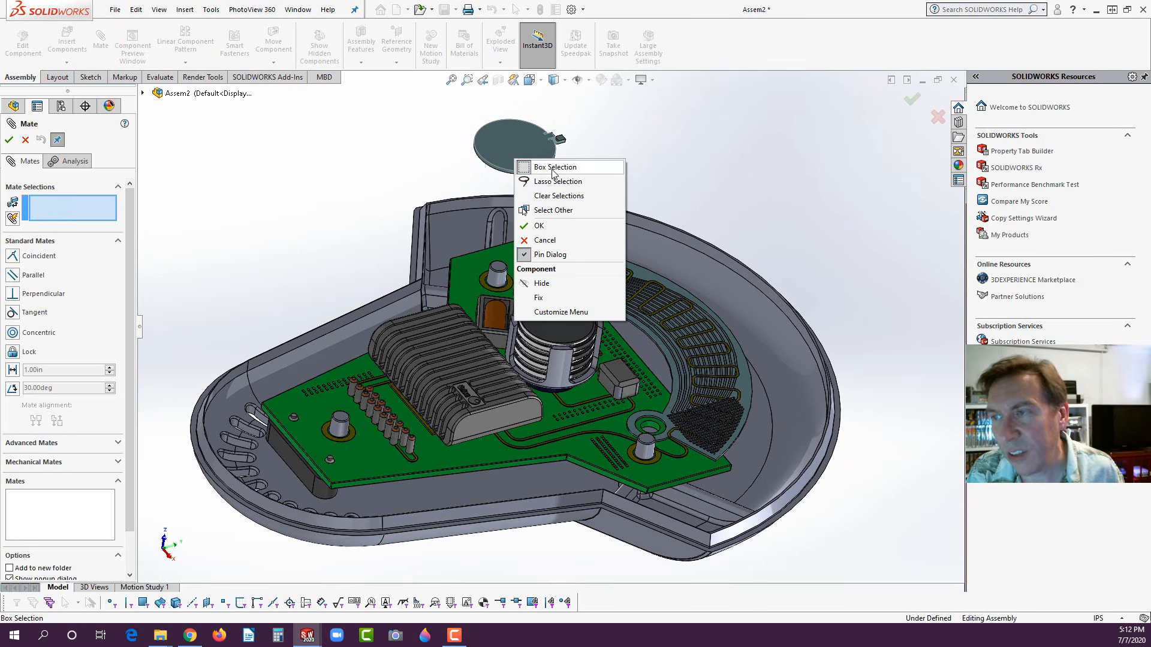
left_click(547, 211)
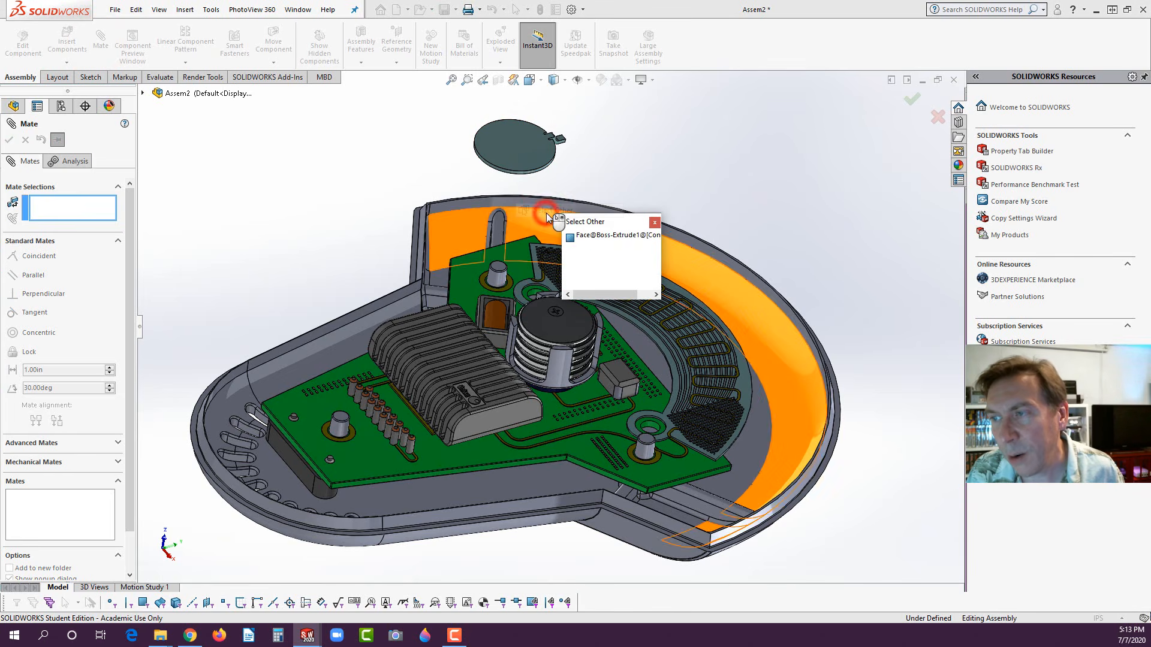
left_click(580, 237)
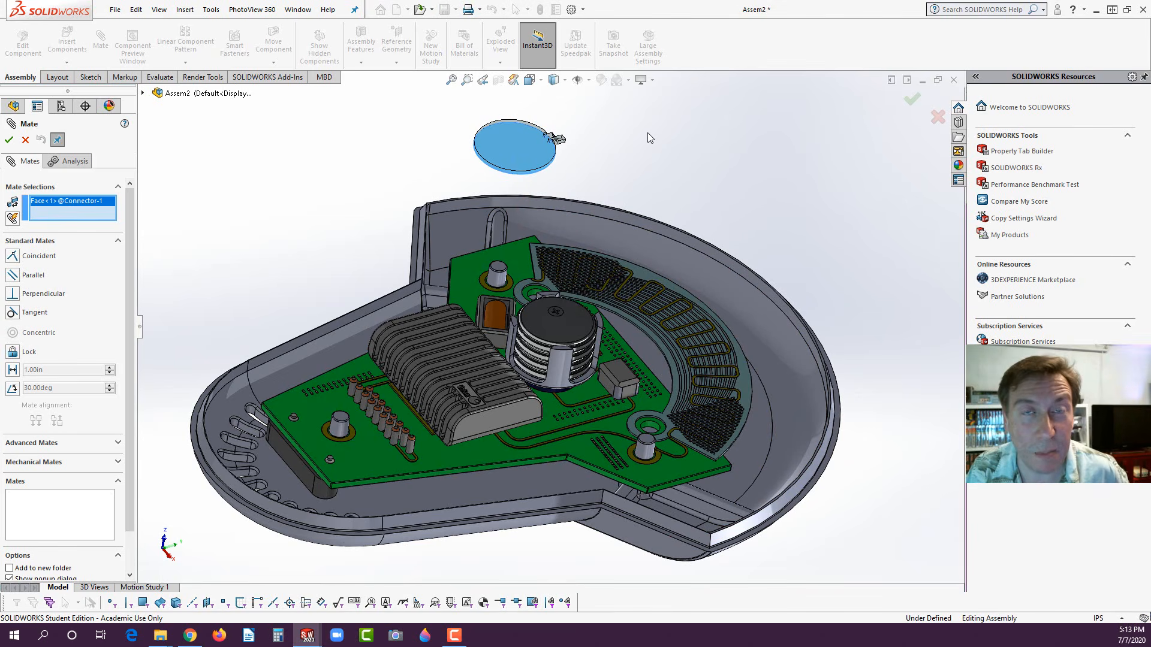
left_click(572, 318)
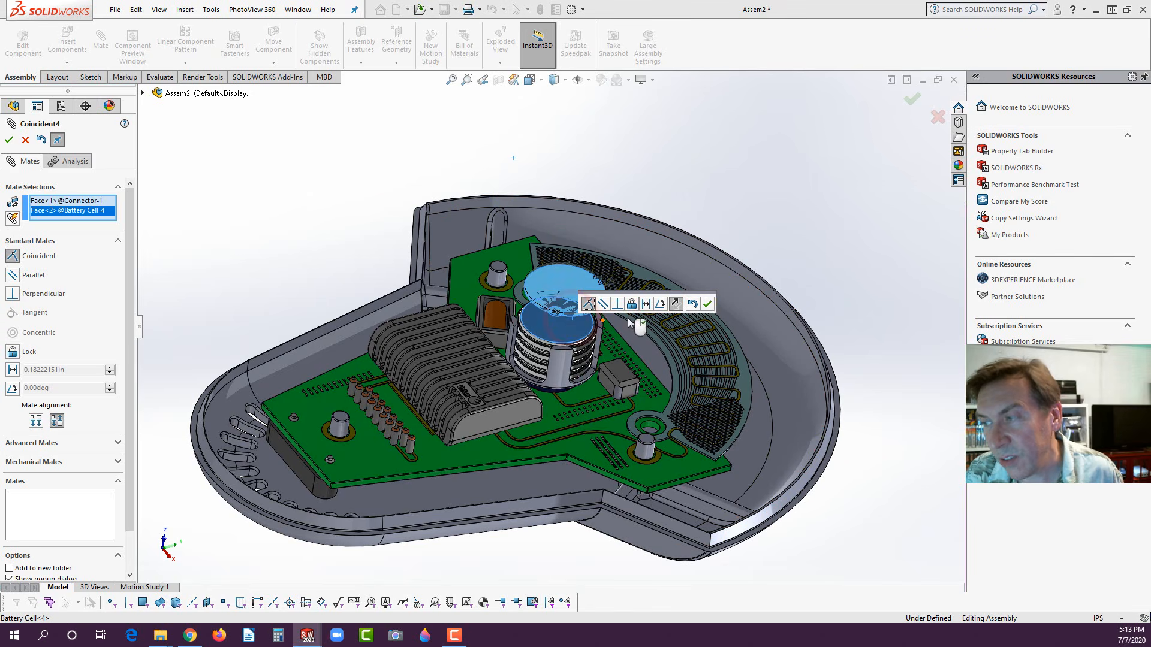
left_click(708, 304)
- Add a concentric mate between the connector disc's rim and the curved outer face of the battery shield, and finish mating
scroll(584, 314, "down", 5)
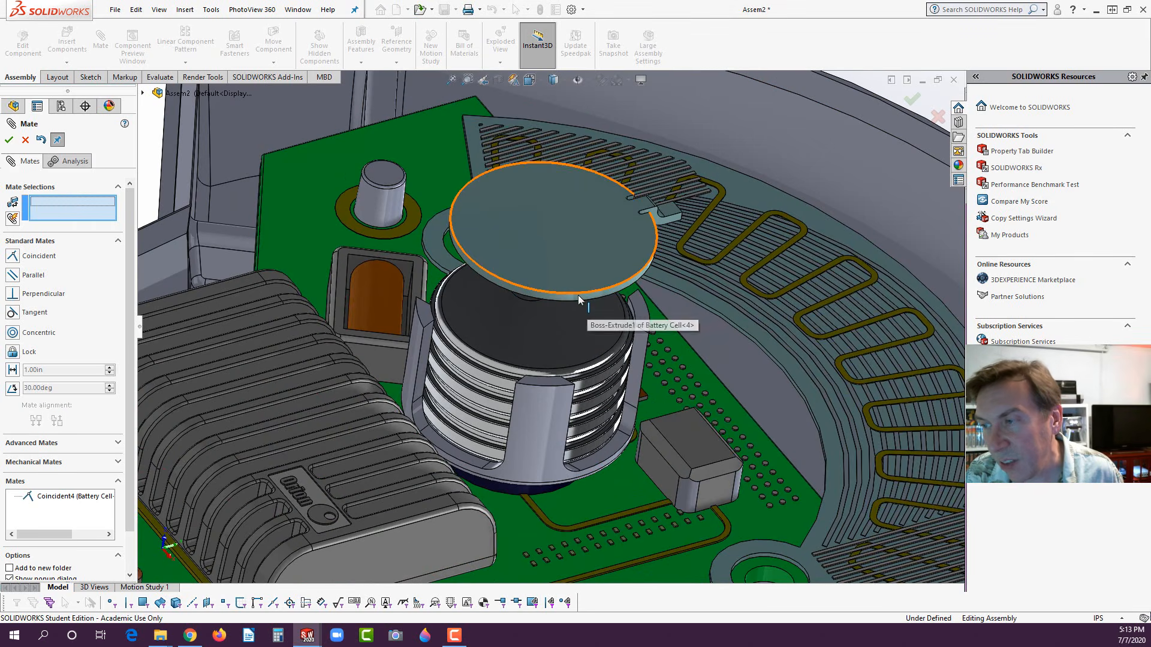
left_click(578, 298)
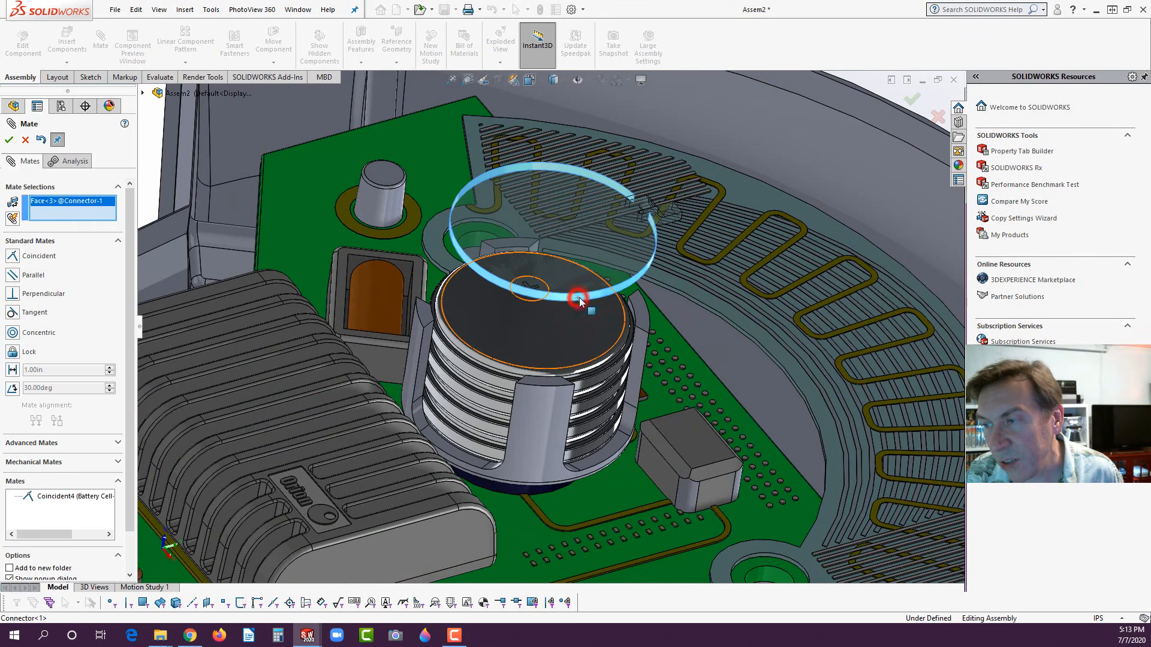
left_click(545, 428)
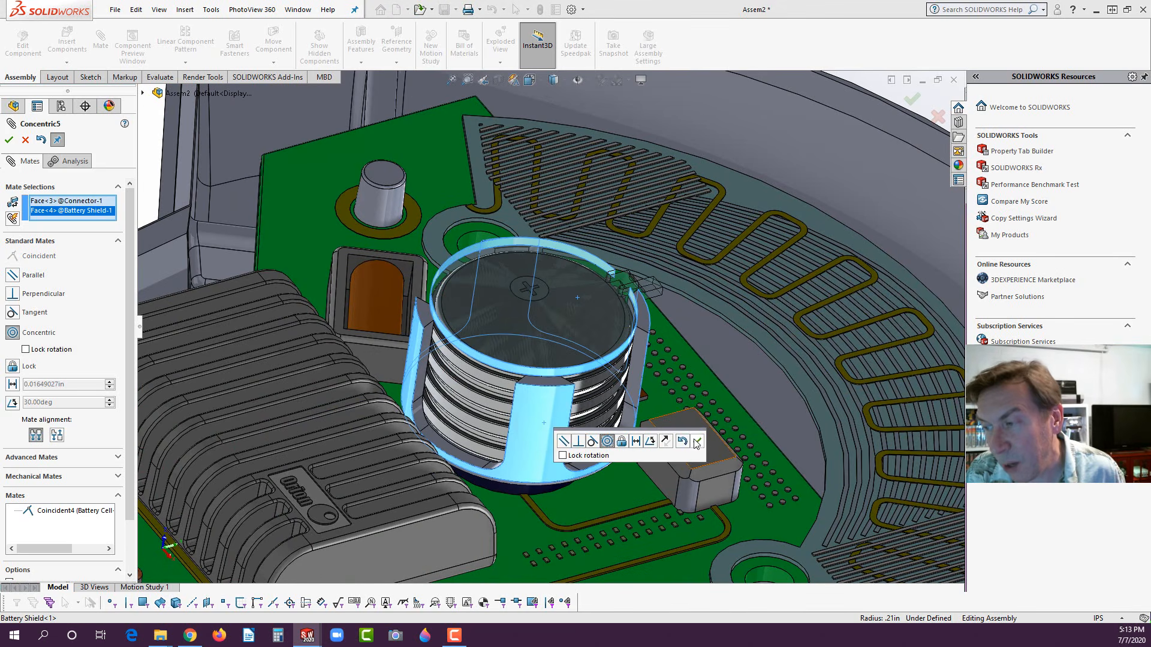
left_click(701, 440)
scroll(417, 296, "up", 5)
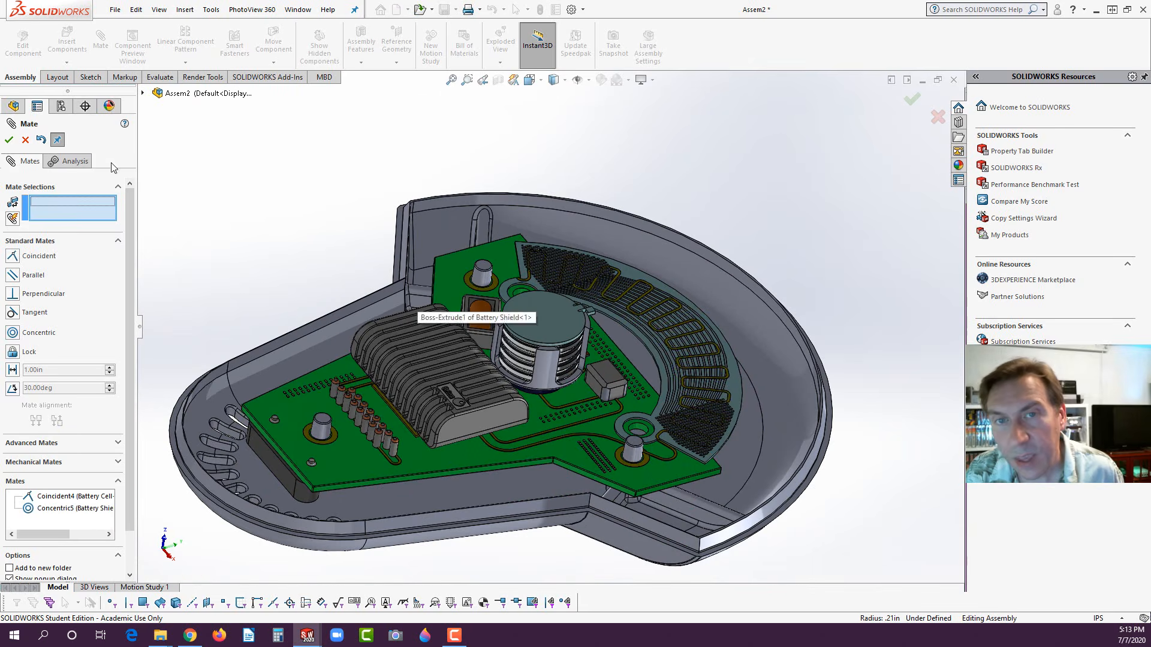
left_click(9, 139)
left_click(262, 186)
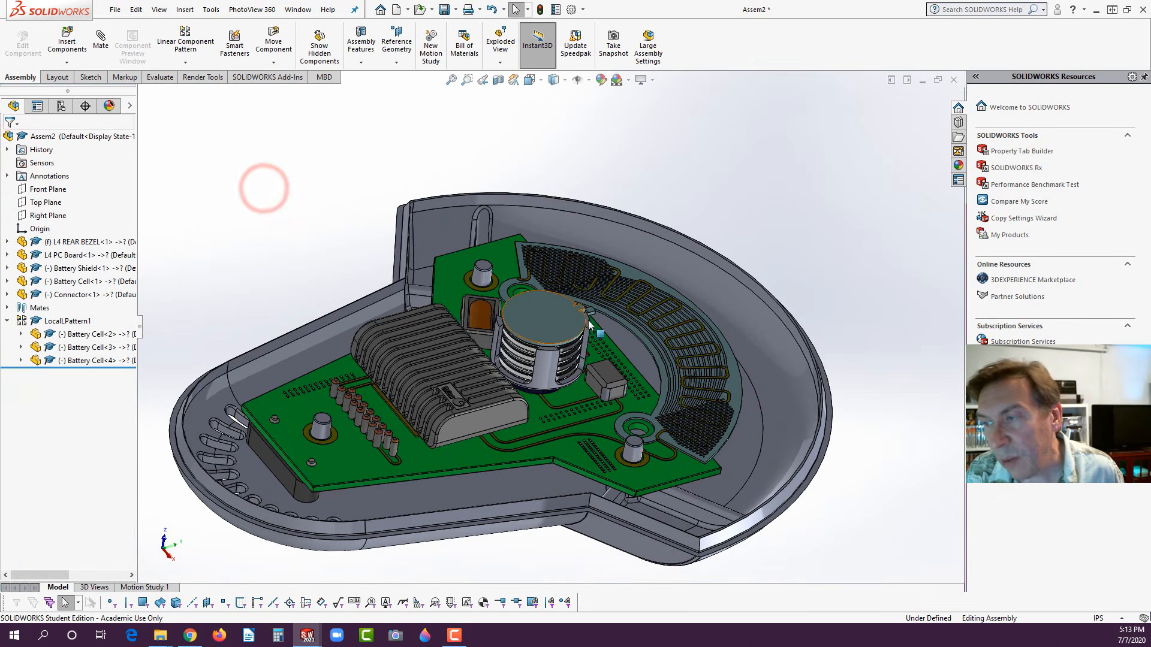
- Rotate the connector about its axis so its tab clears the shield prong and lines up with the PC board's contact pads
scroll(563, 312, "down", 5)
scroll(564, 312, "down", 6)
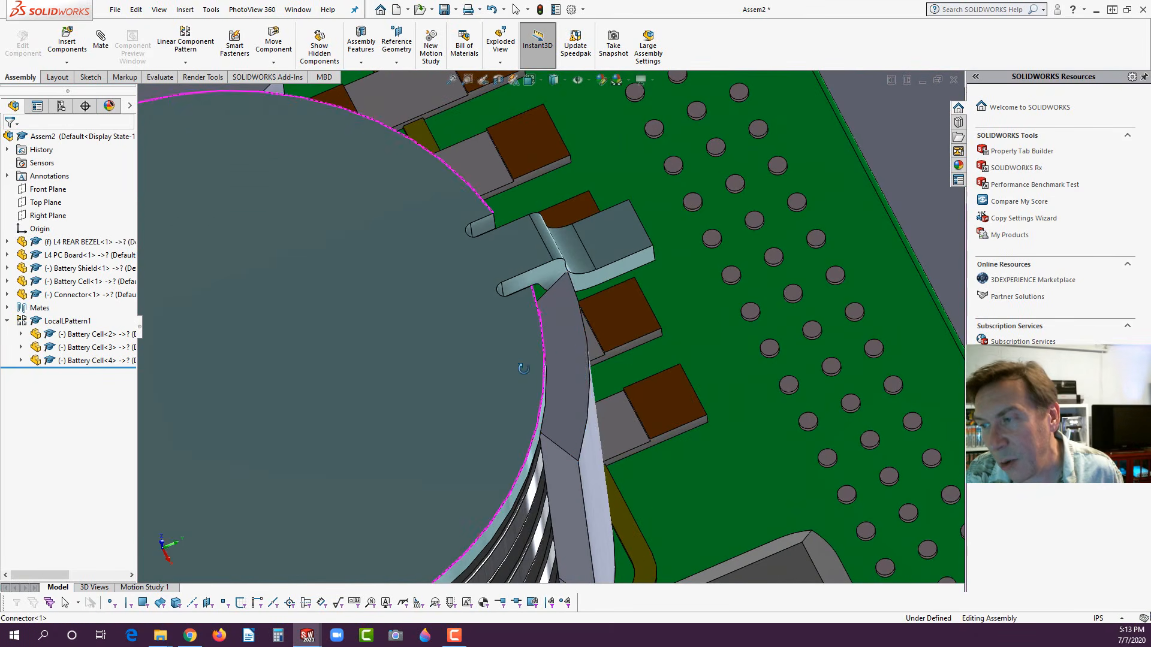
left_click_drag(572, 343, 528, 465)
left_click_drag(507, 379, 508, 342)
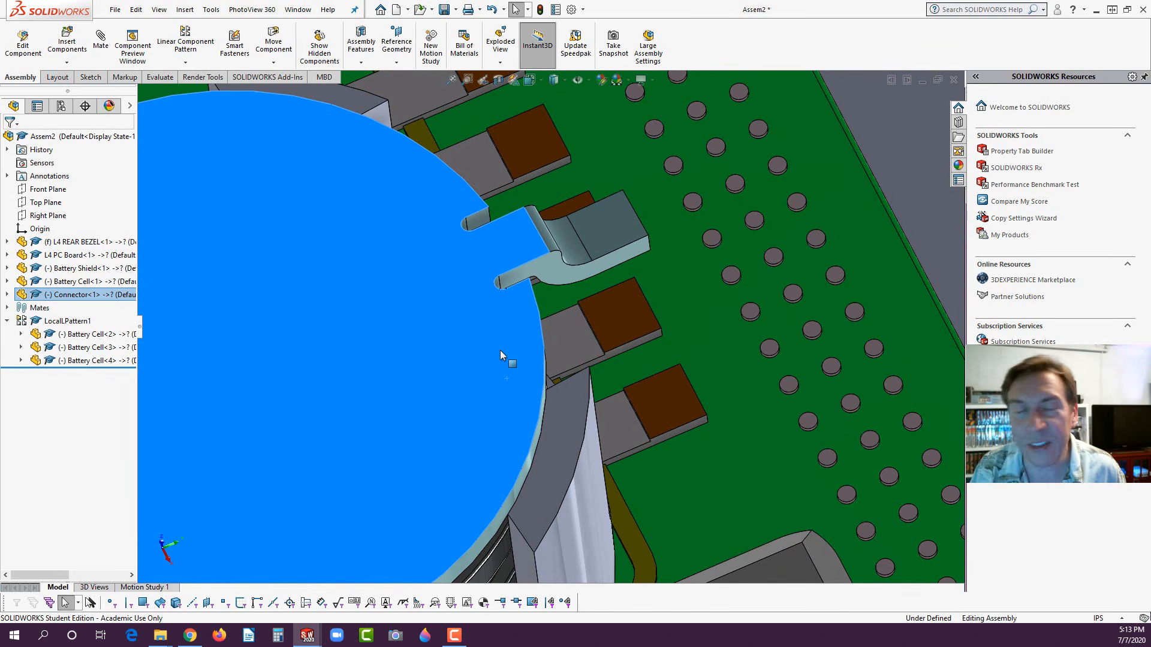
scroll(426, 455, "up", 6)
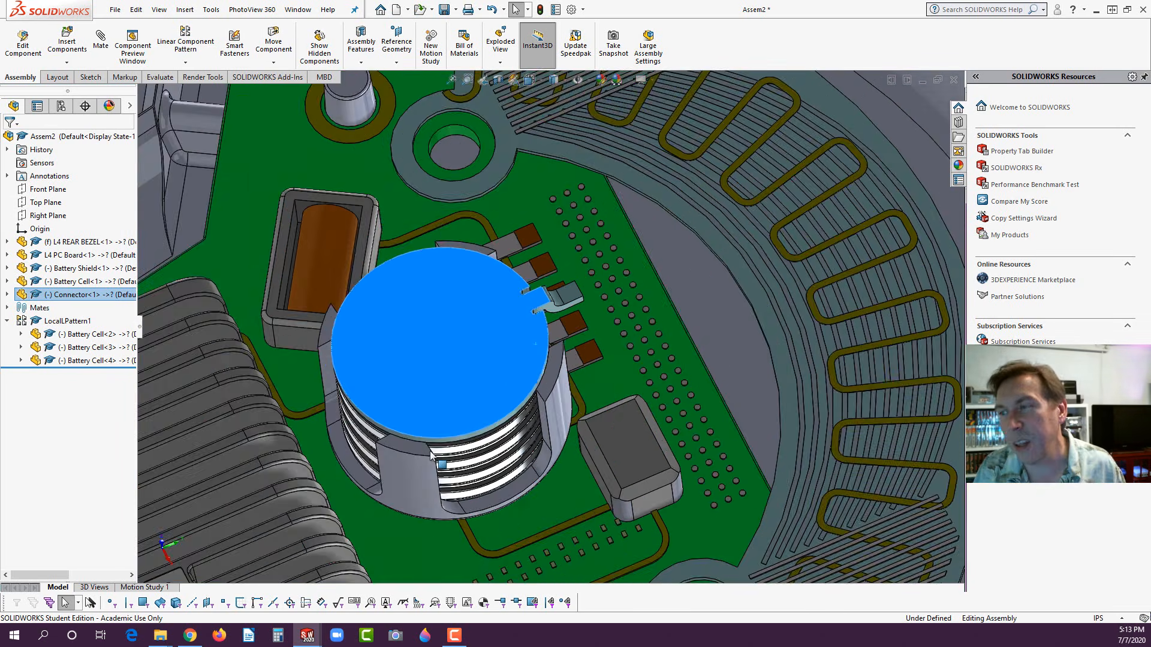
left_click(270, 218)
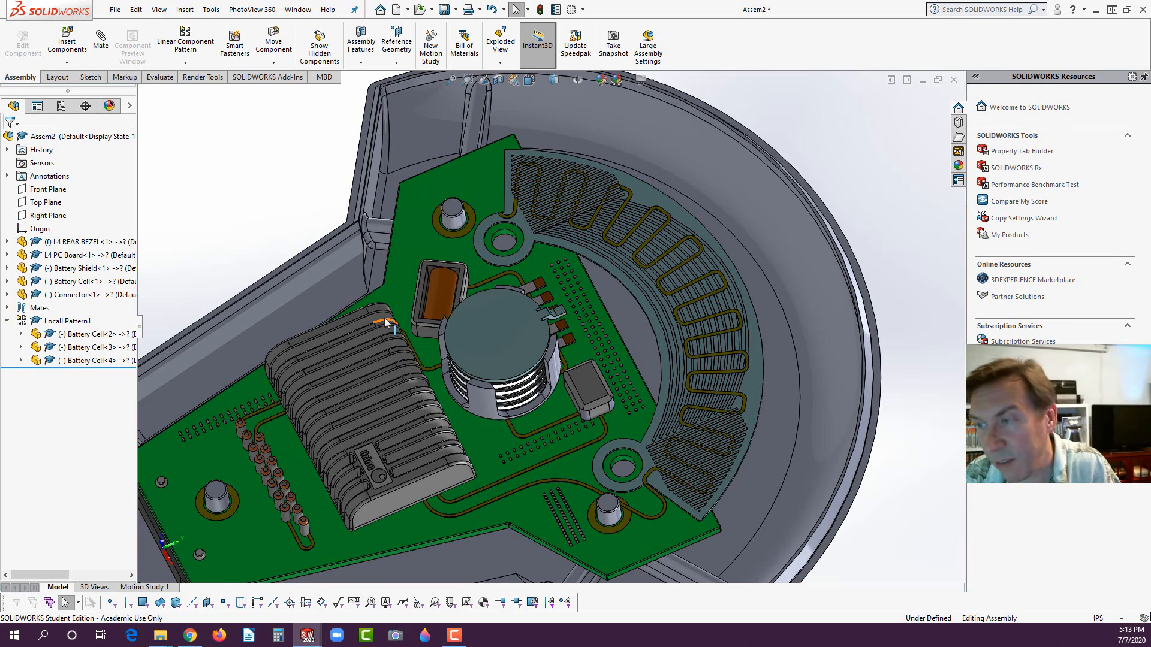
- Insert the LIGHT FRAME part from the L5a folder and place it beside the PC board, above the rear bezel
scroll(547, 328, "up", 3)
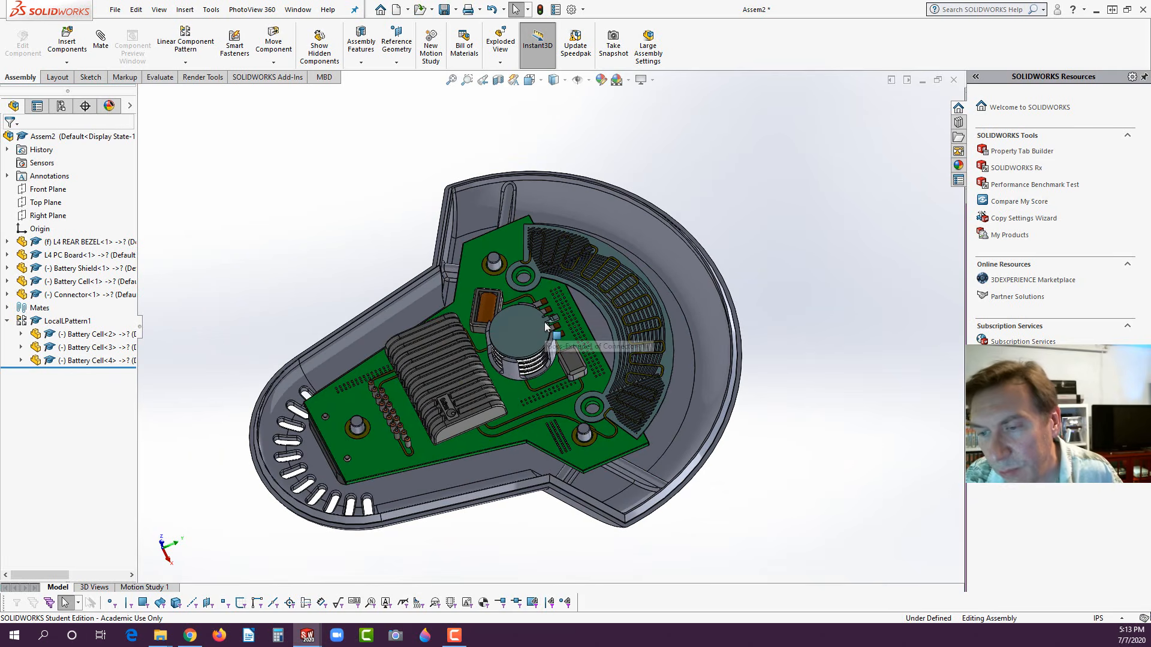
mouse_move(339, 211)
middle_mouse_down()
mouse_move(352, 193)
mouse_move(342, 196)
middle_mouse_up()
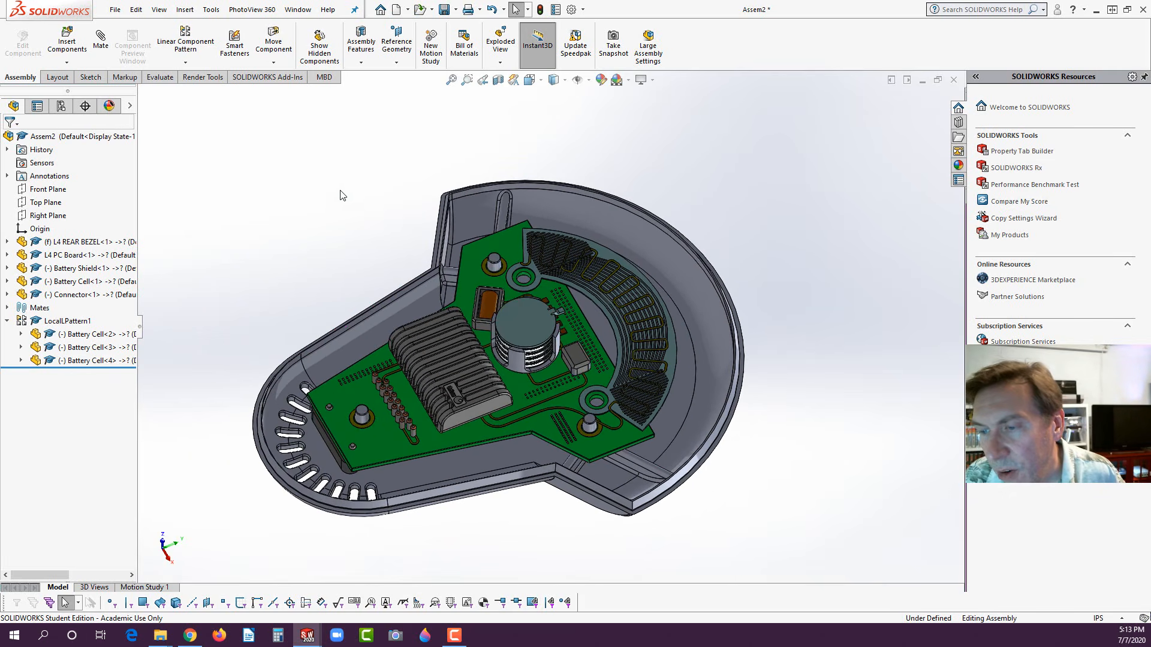
left_click(67, 42)
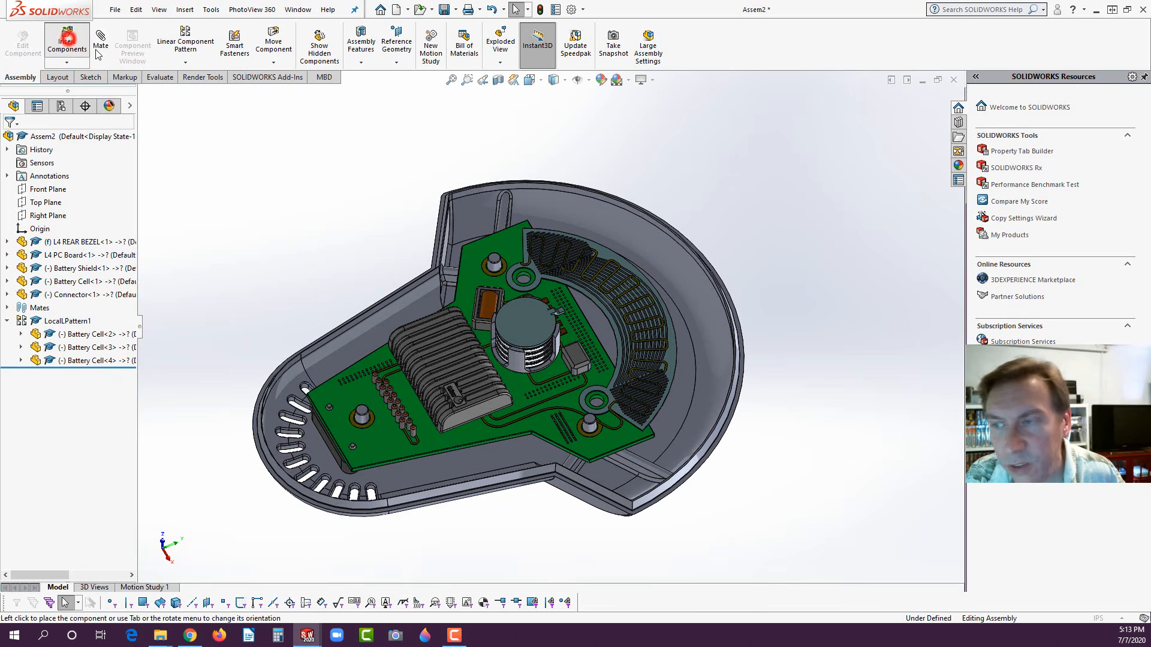
scroll(681, 309, "down", 3)
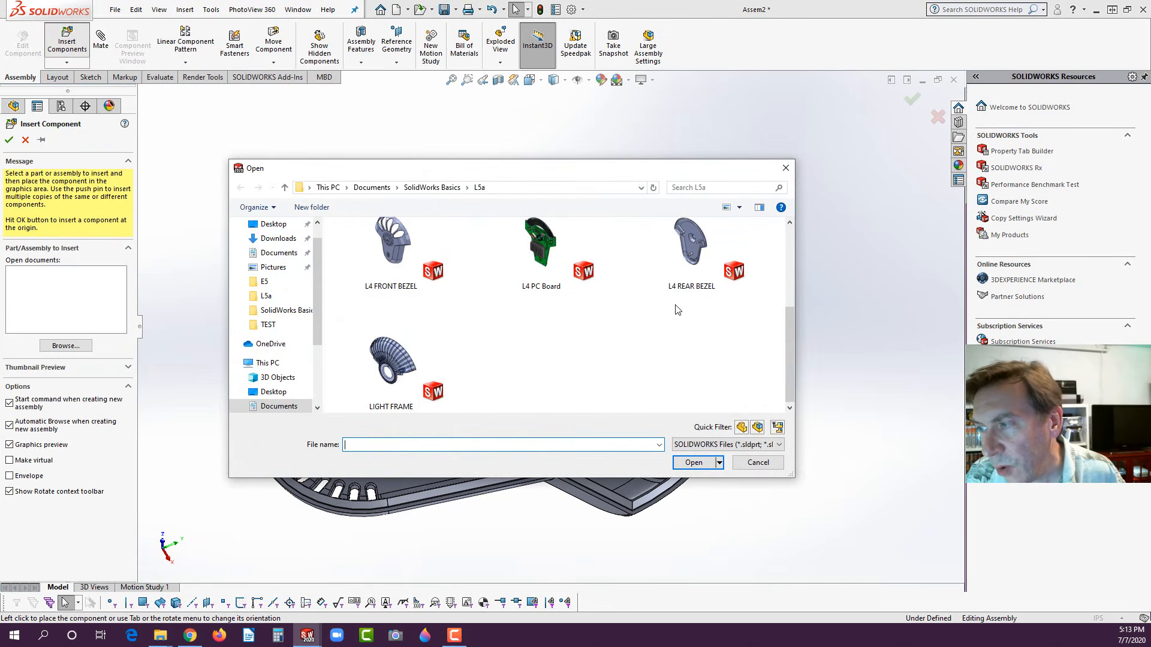
left_click(395, 365)
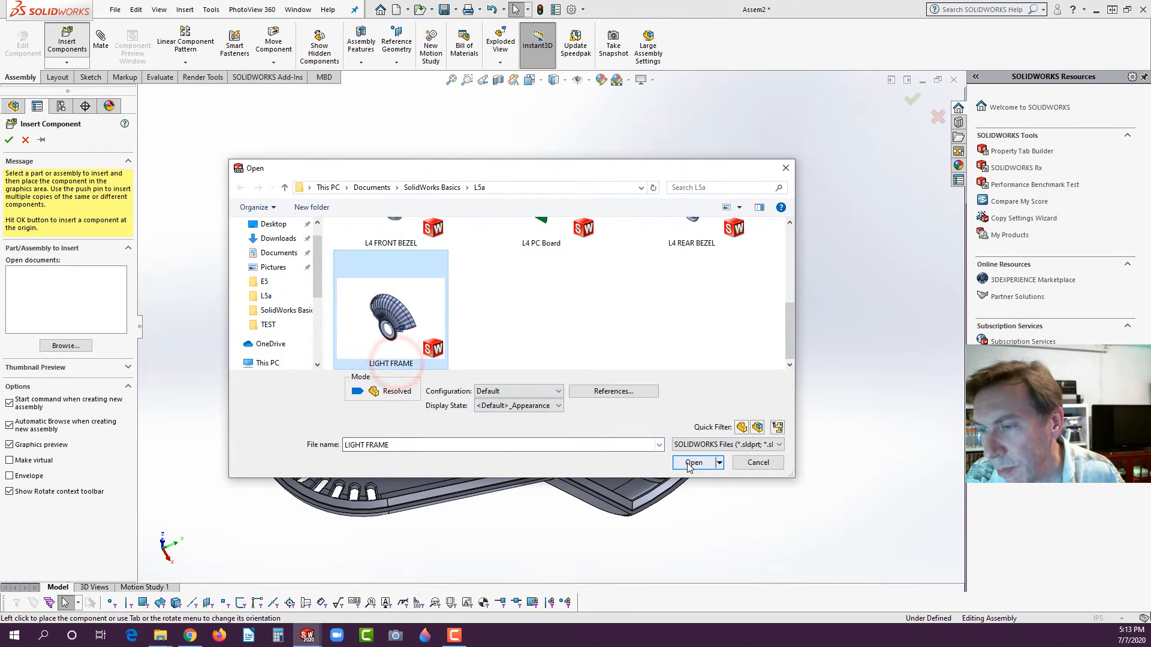
left_click(693, 462)
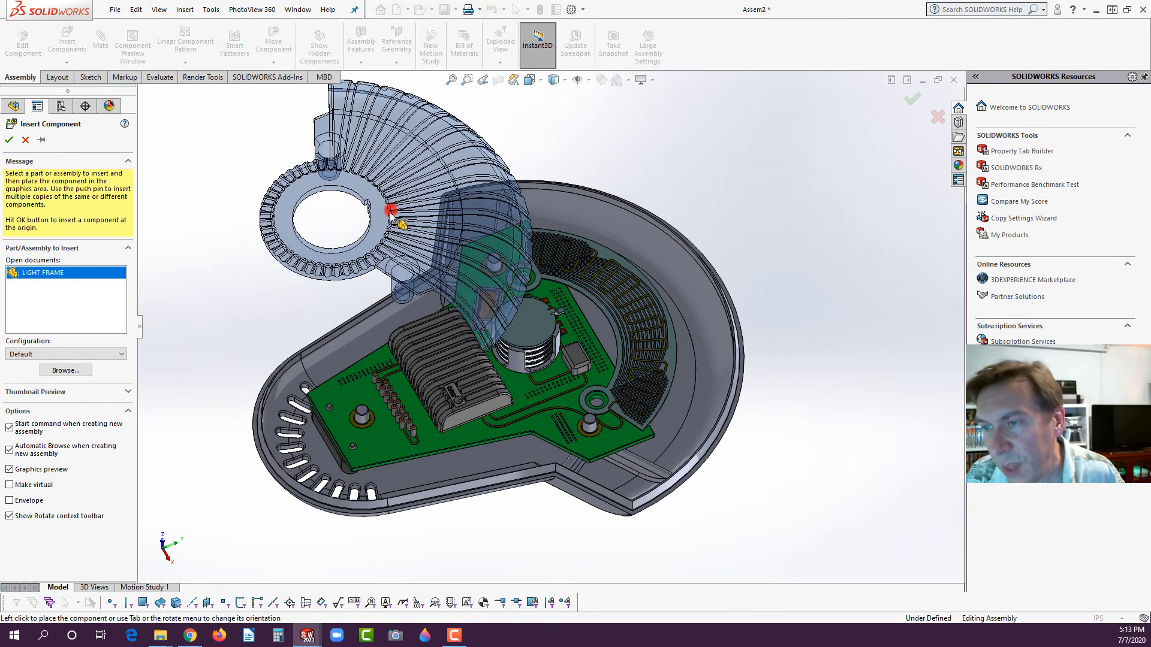
left_click(354, 278)
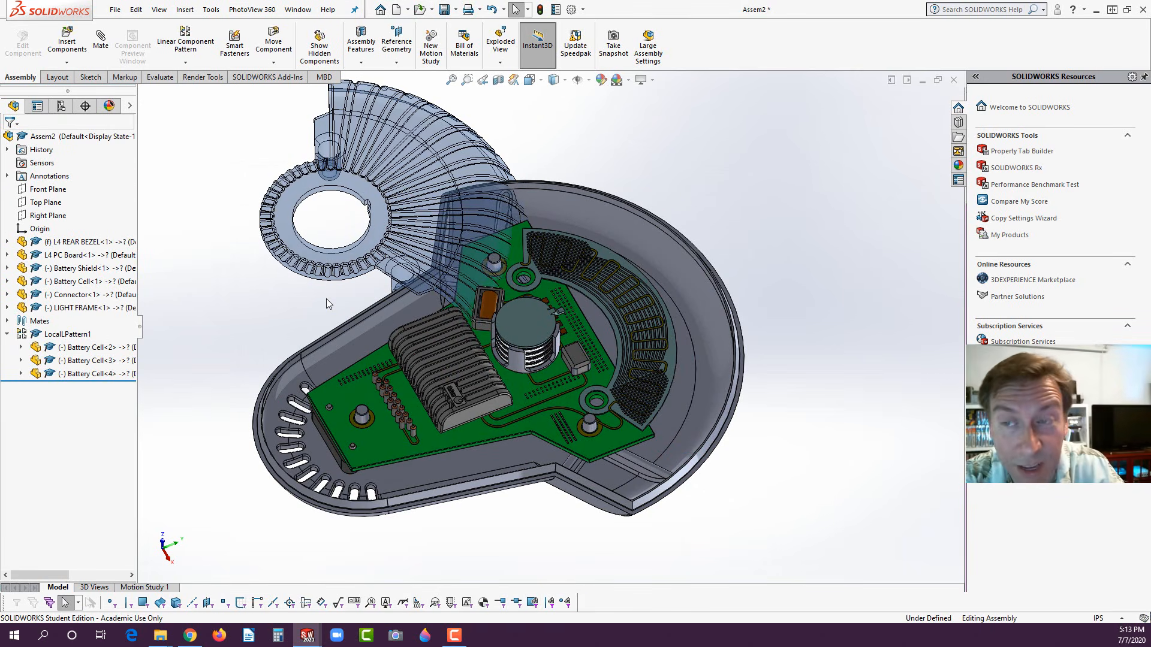
left_click(474, 225)
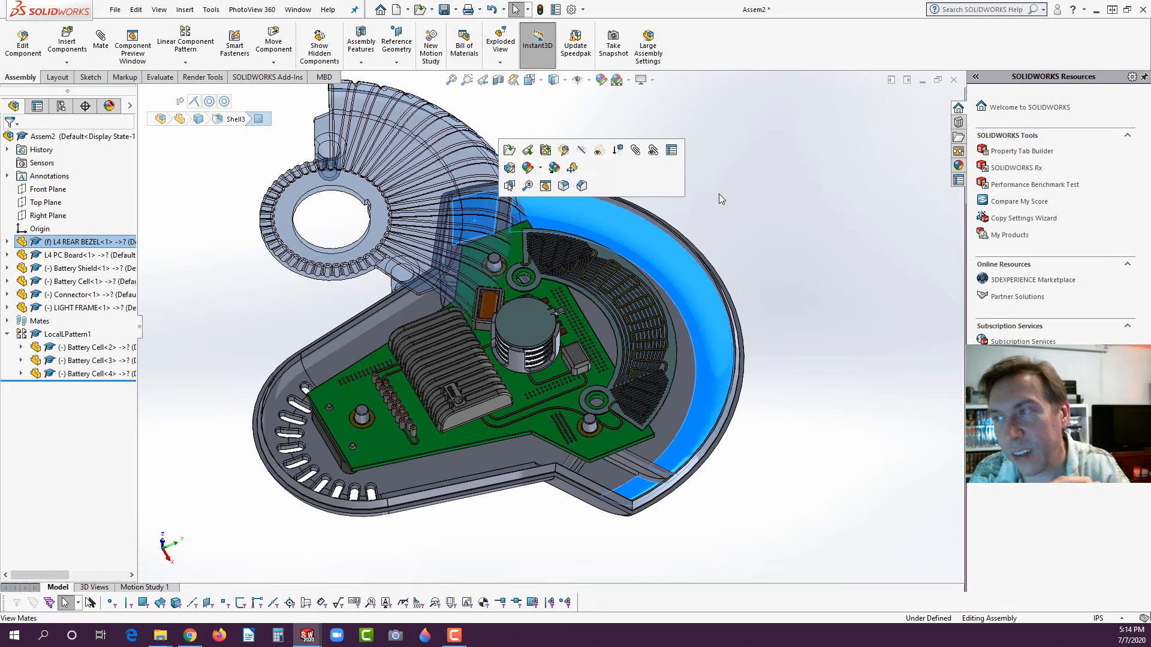
left_click(739, 210)
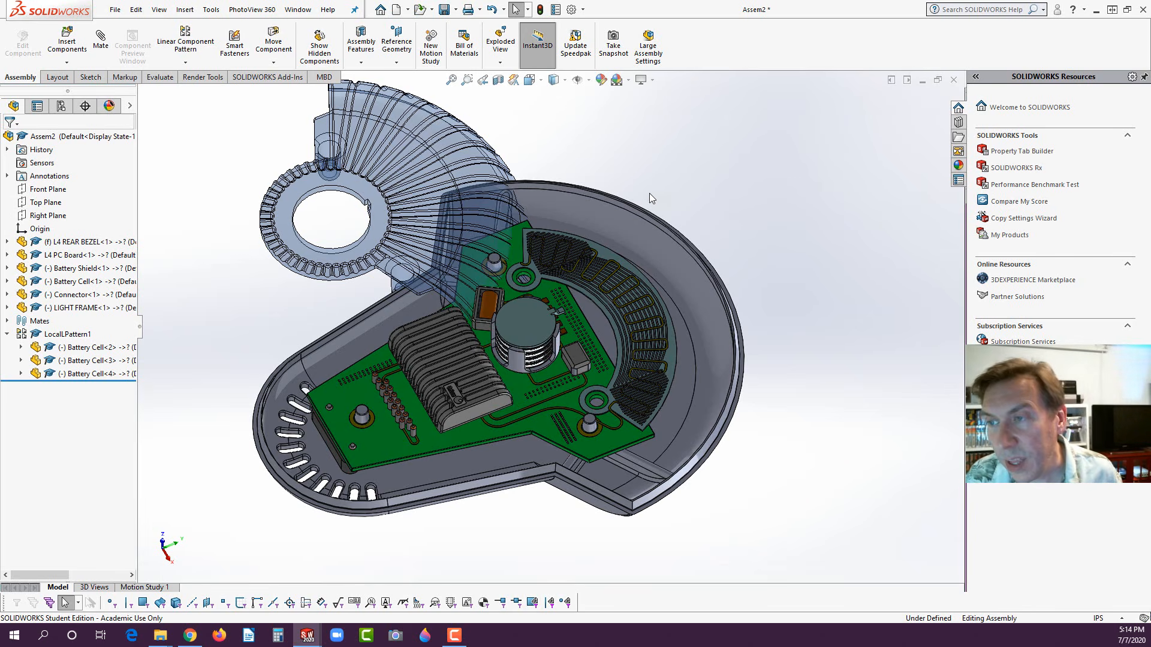
left_click(487, 227)
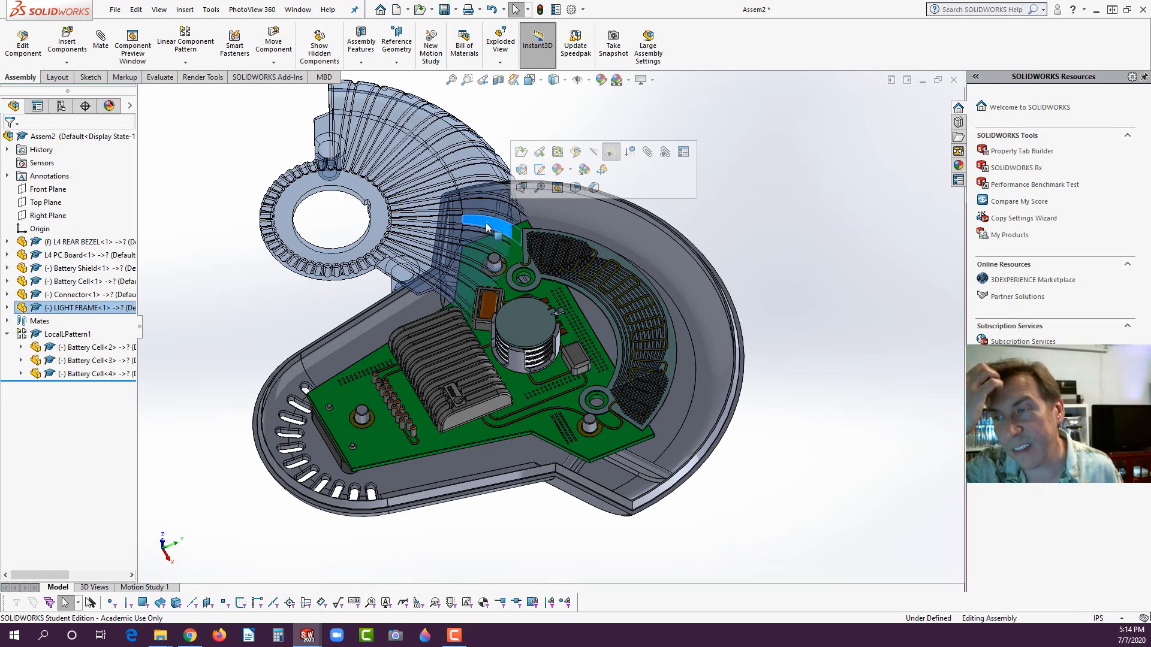
left_click(786, 223)
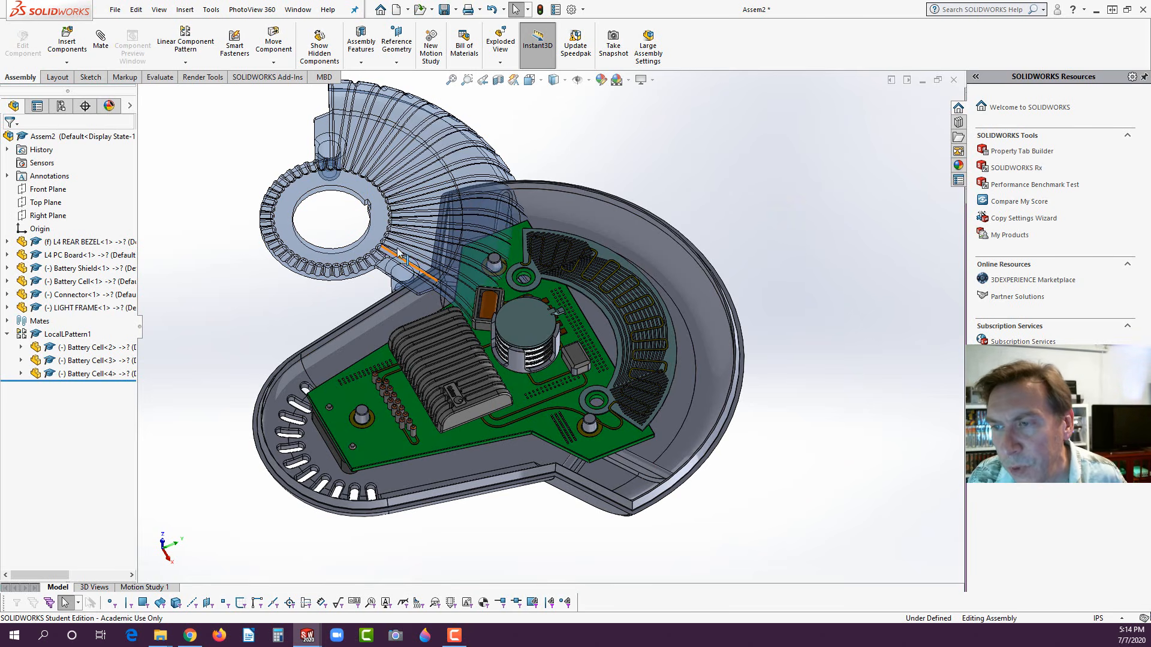
- Move the light frame clear of the rear bezel so the pegs on its underside are accessible
left_click_drag(417, 244, 433, 227)
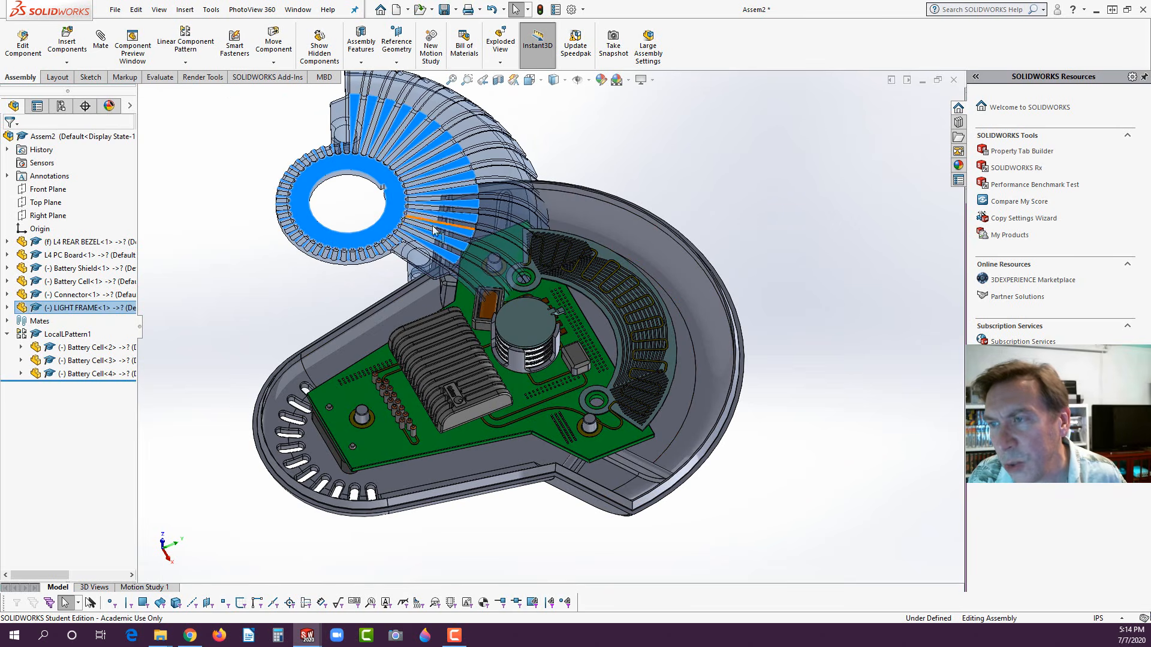
middle_click_drag(353, 204, 375, 230)
left_click_drag(374, 231, 688, 258)
left_click(714, 330)
- Add a concentric mate between one light frame peg and the ringed hole near the PC board's corner post
scroll(773, 297, "down", 4)
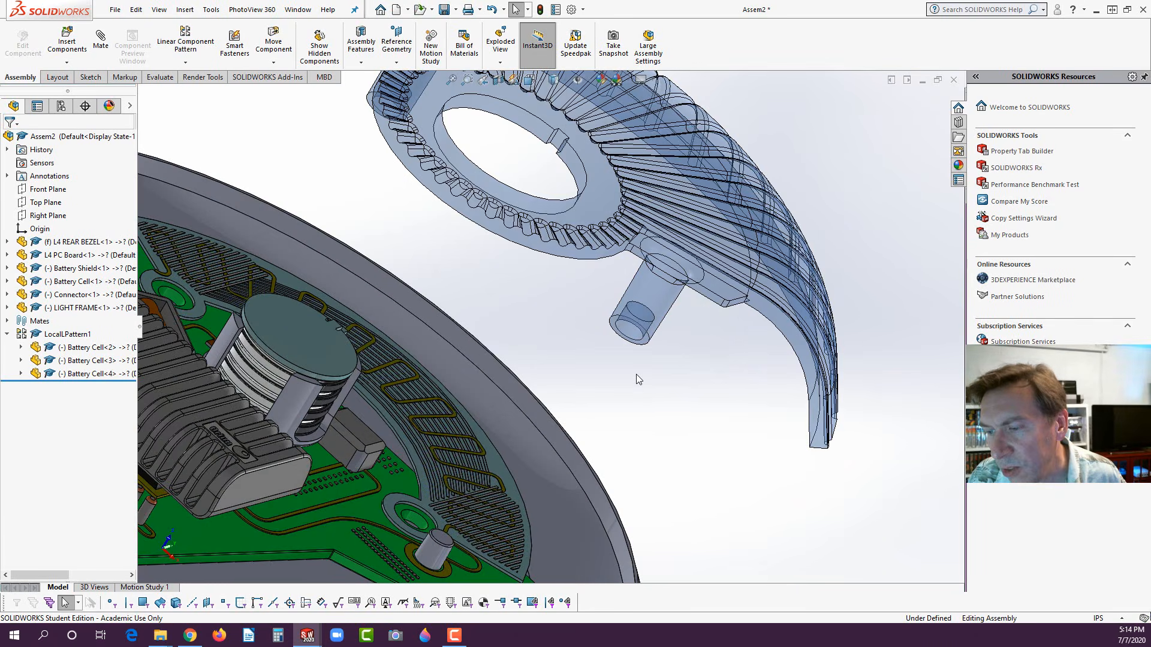
scroll(600, 373, "up", 4)
scroll(485, 426, "down", 6)
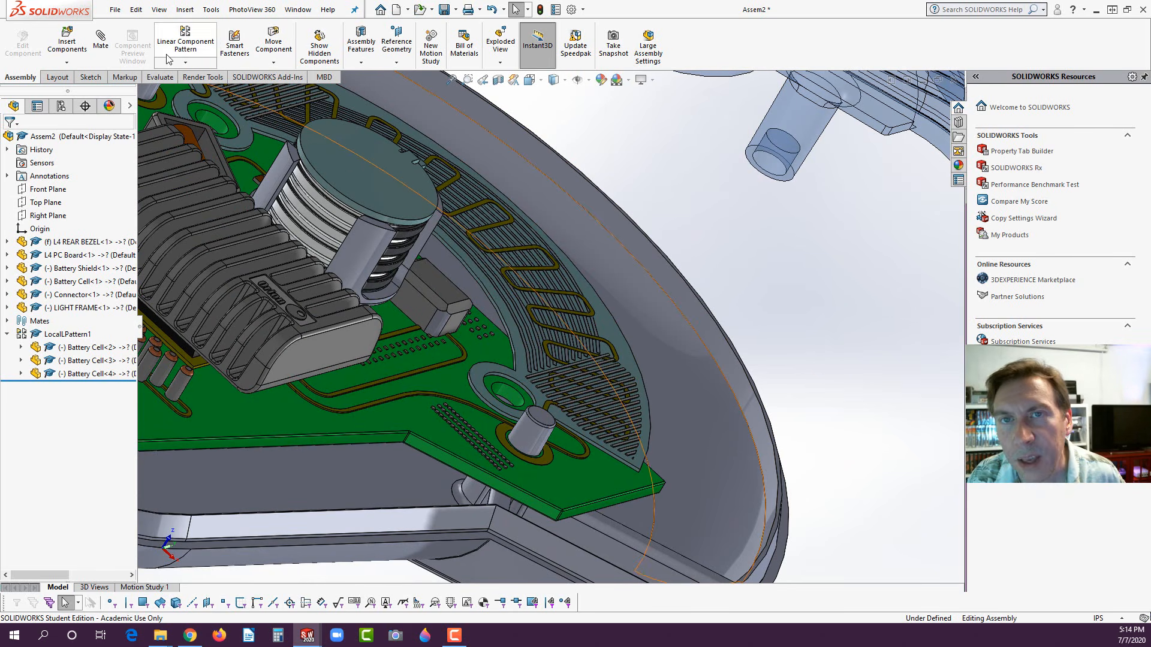
left_click(101, 42)
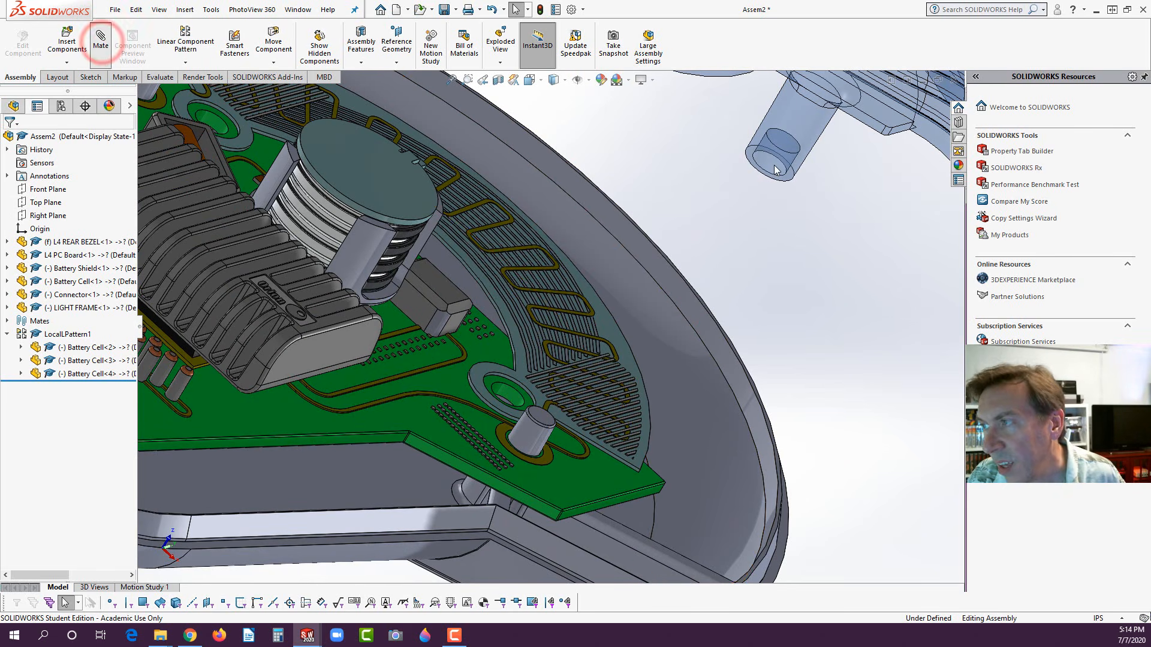
left_click(790, 155)
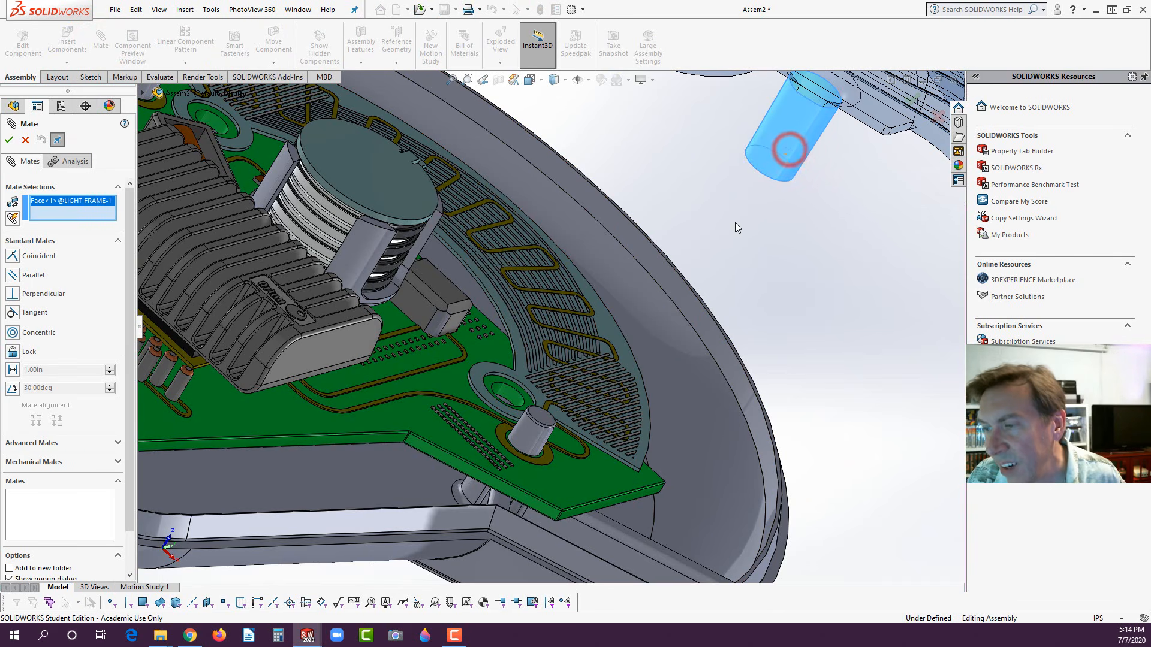
left_click(510, 400)
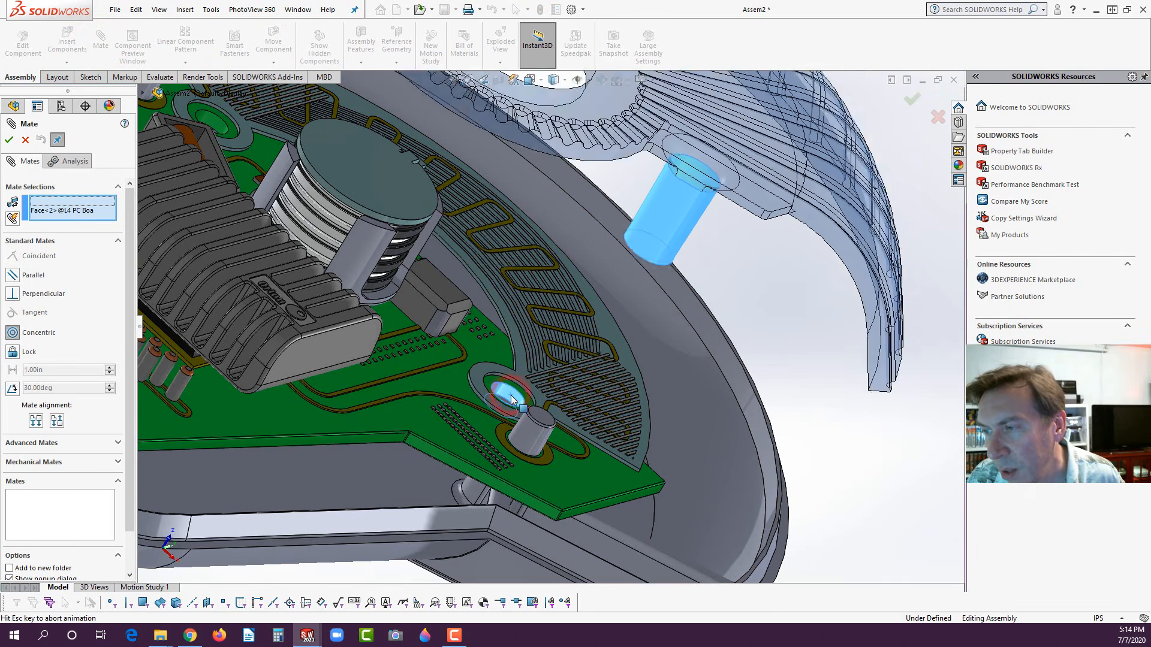
left_click(633, 416)
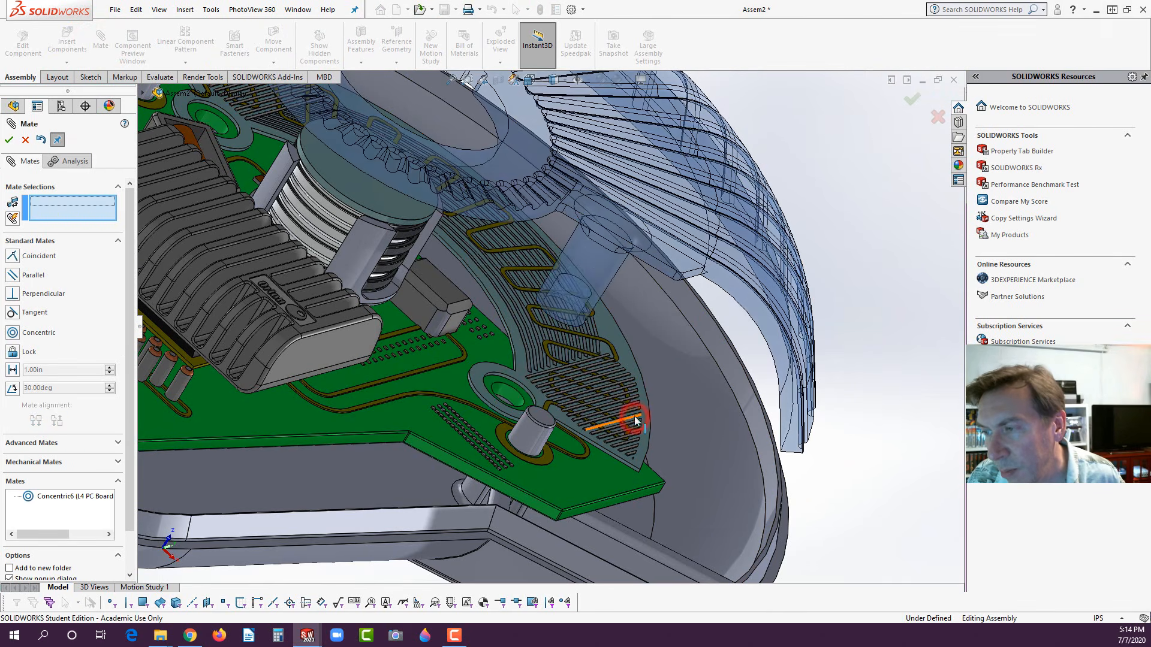
- Add a concentric mate between the light frame's second peg and the matching ringed hole at the PC board's other corner
scroll(550, 340, "up", 6)
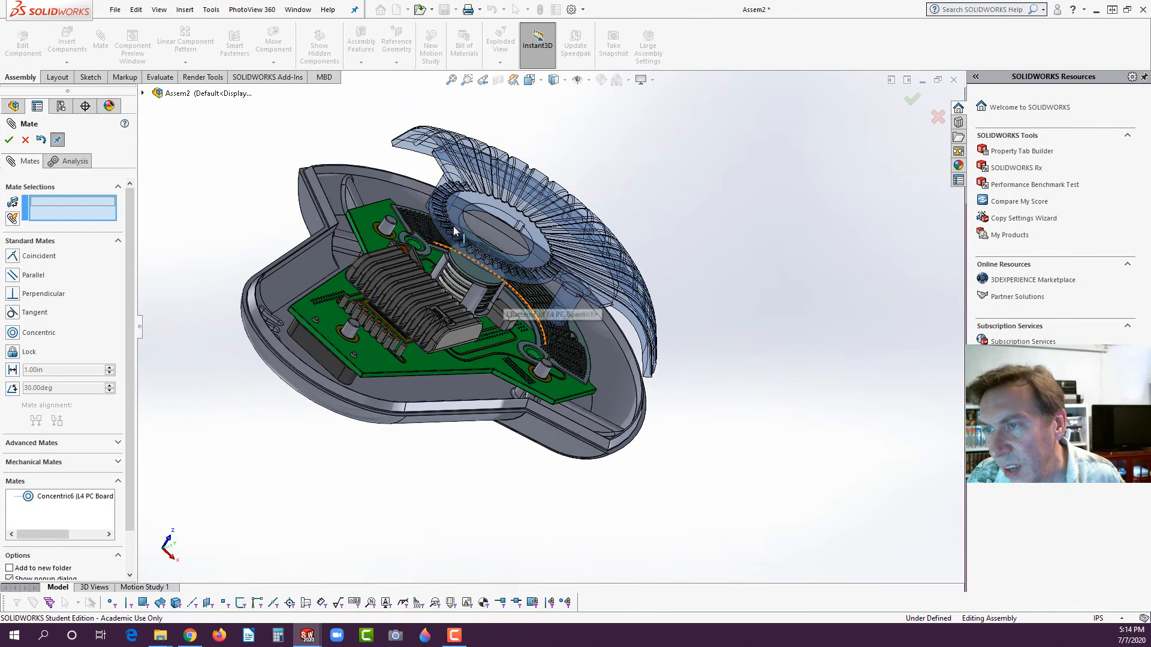
middle_click_drag(432, 235, 498, 216)
scroll(499, 216, "down", 4)
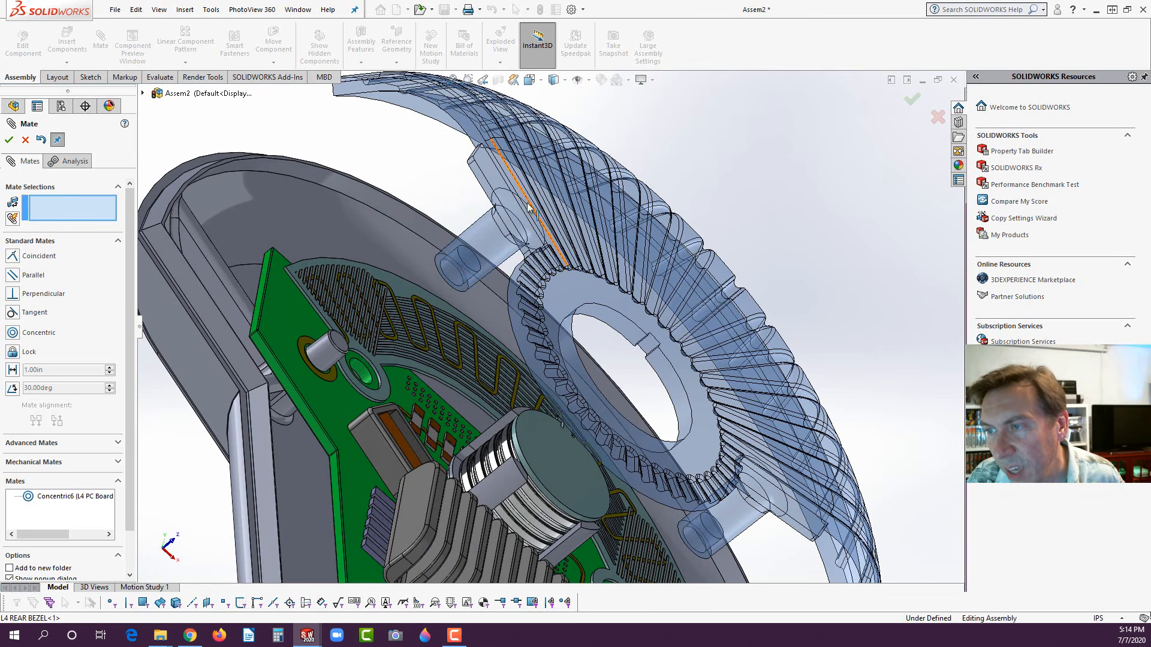
left_click(481, 239)
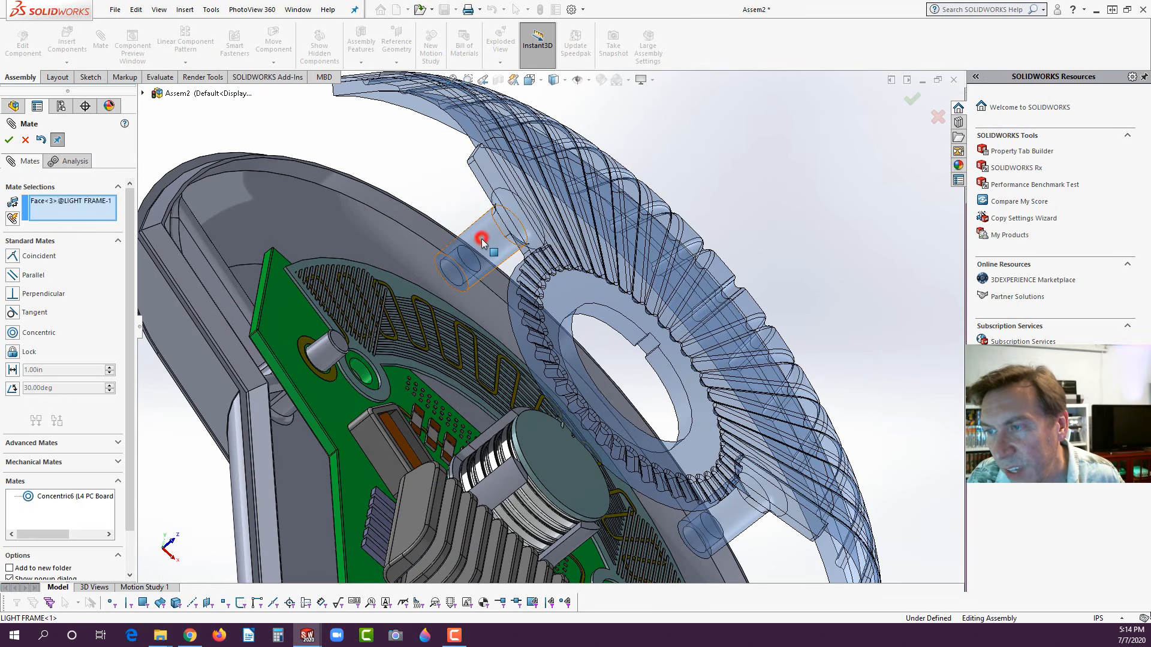
left_click(362, 373)
left_click(350, 391)
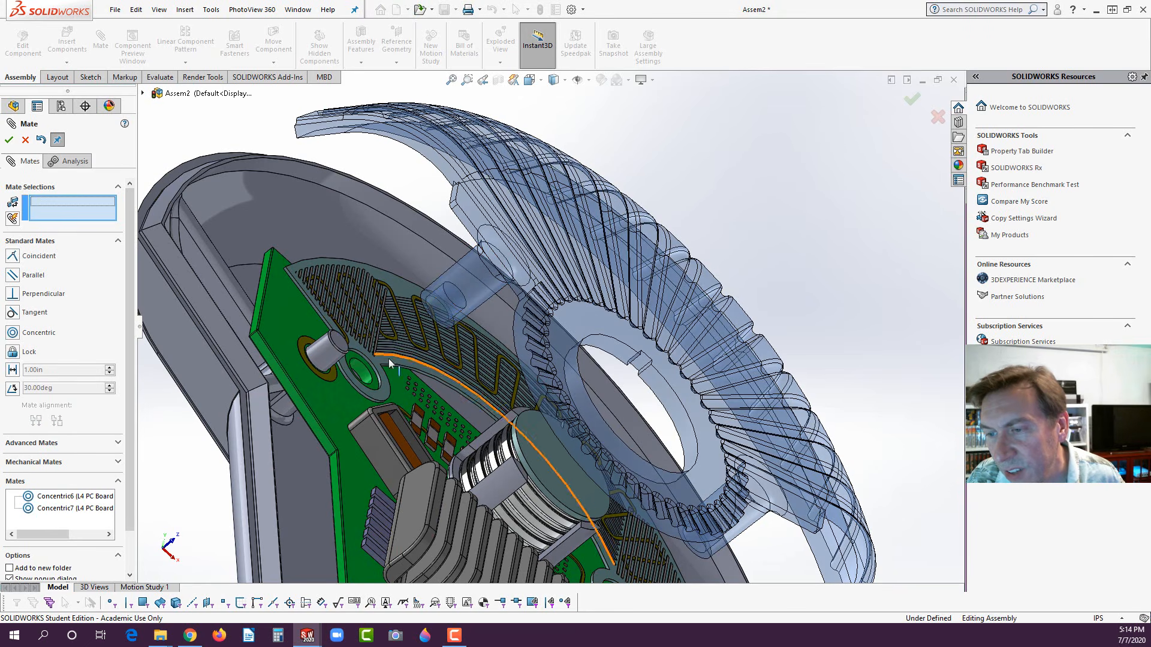
- Add a coincident mate between the light frame peg's end face and the ring face around the PC board hole, finishing the light frame's mates
middle_click_drag(397, 373, 480, 324)
scroll(480, 324, "down", 4)
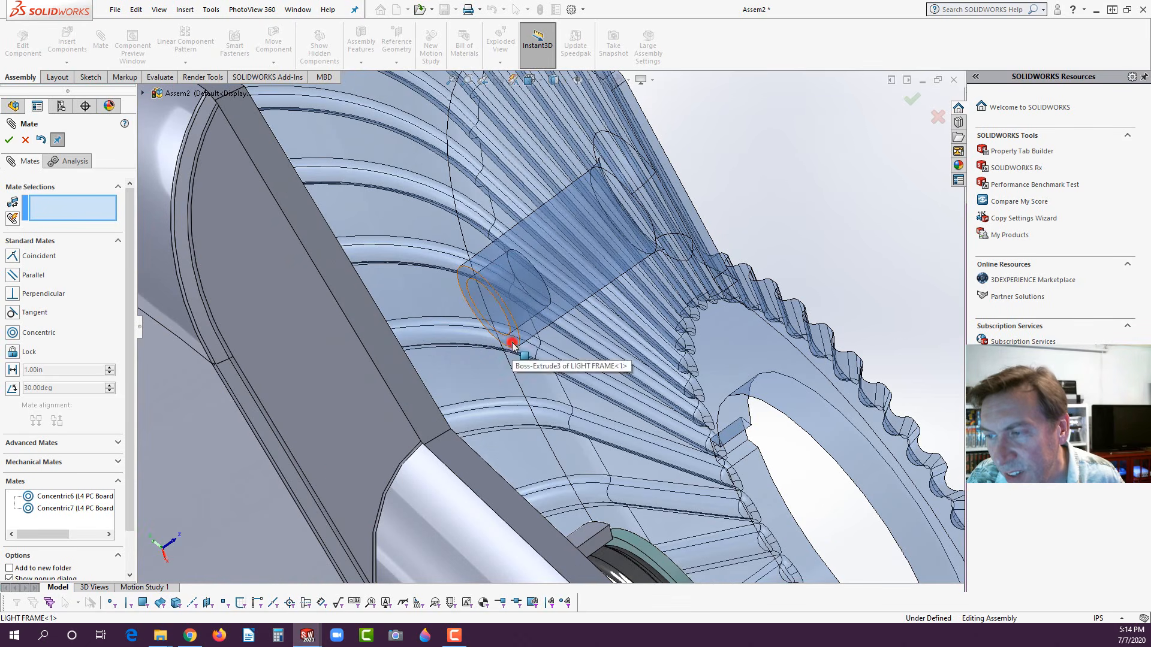
left_click(513, 341)
scroll(513, 341, "up", 5)
middle_click_drag(514, 341, 516, 380)
scroll(485, 373, "down", 5)
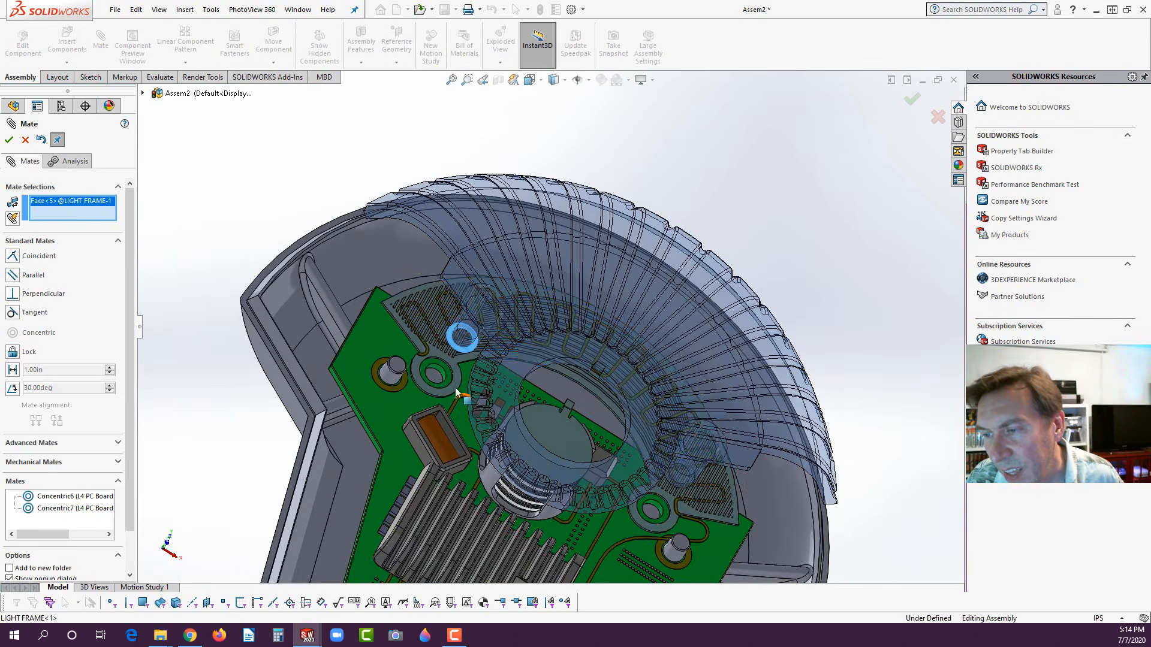
left_click(487, 372)
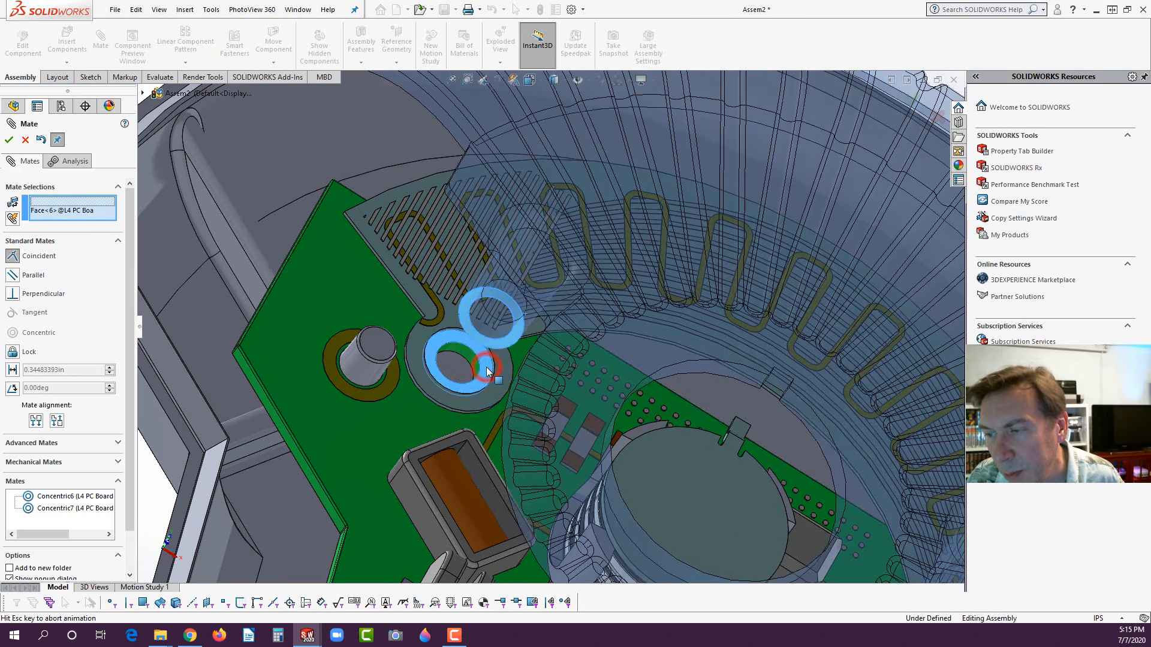
left_click(620, 387)
scroll(599, 428, "up", 8)
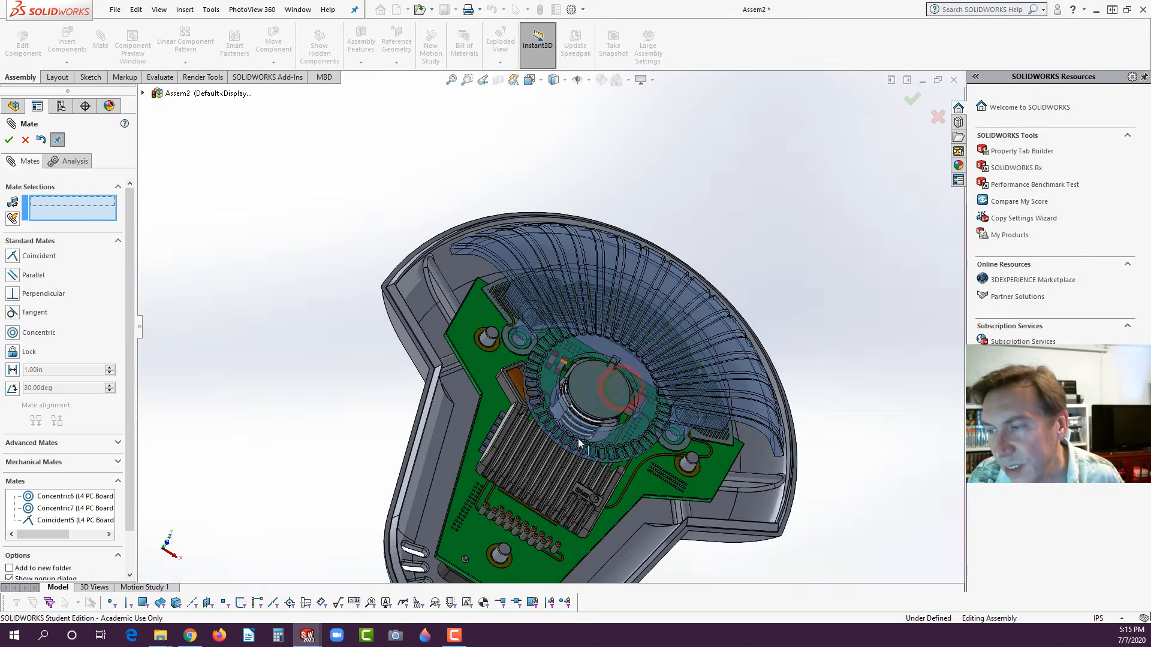
left_click(9, 141)
- Insert the L4 FRONT BEZEL part from the L5a folder and place it above the rear bezel assembly
left_click(66, 44)
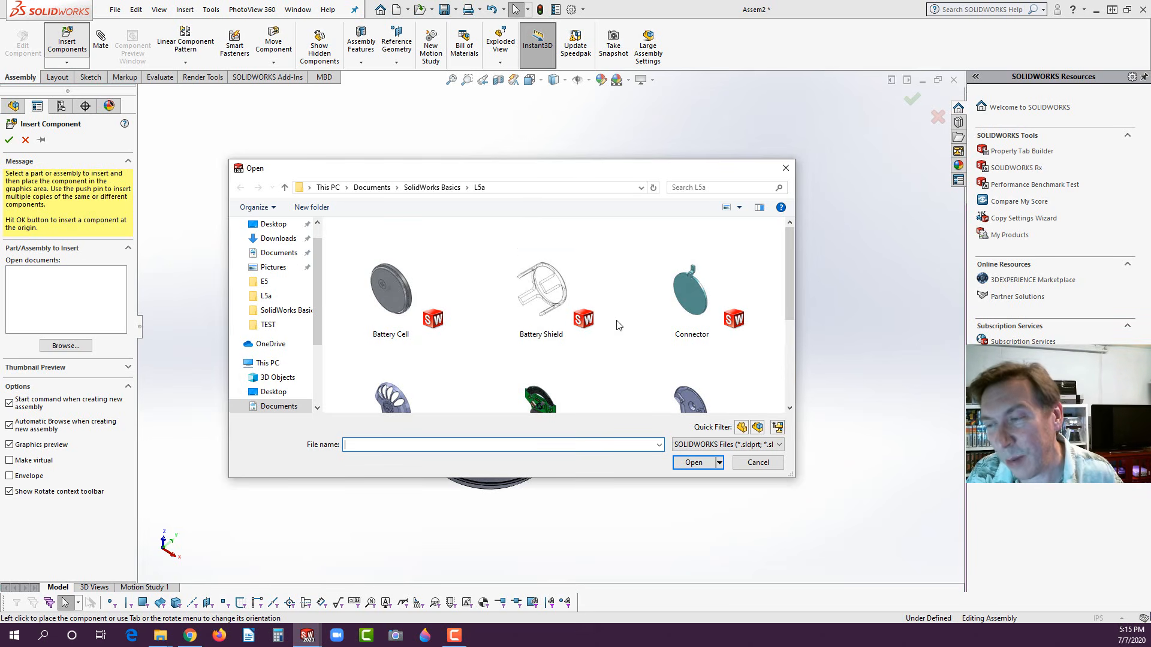
scroll(618, 323, "down", 3)
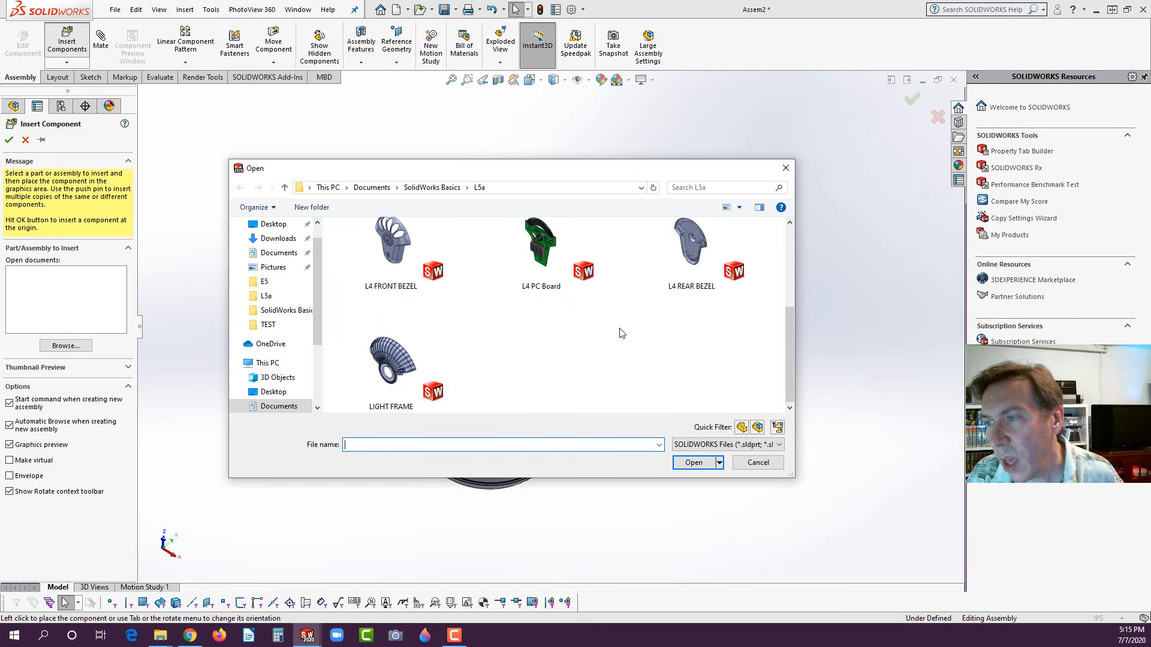
left_click(395, 258)
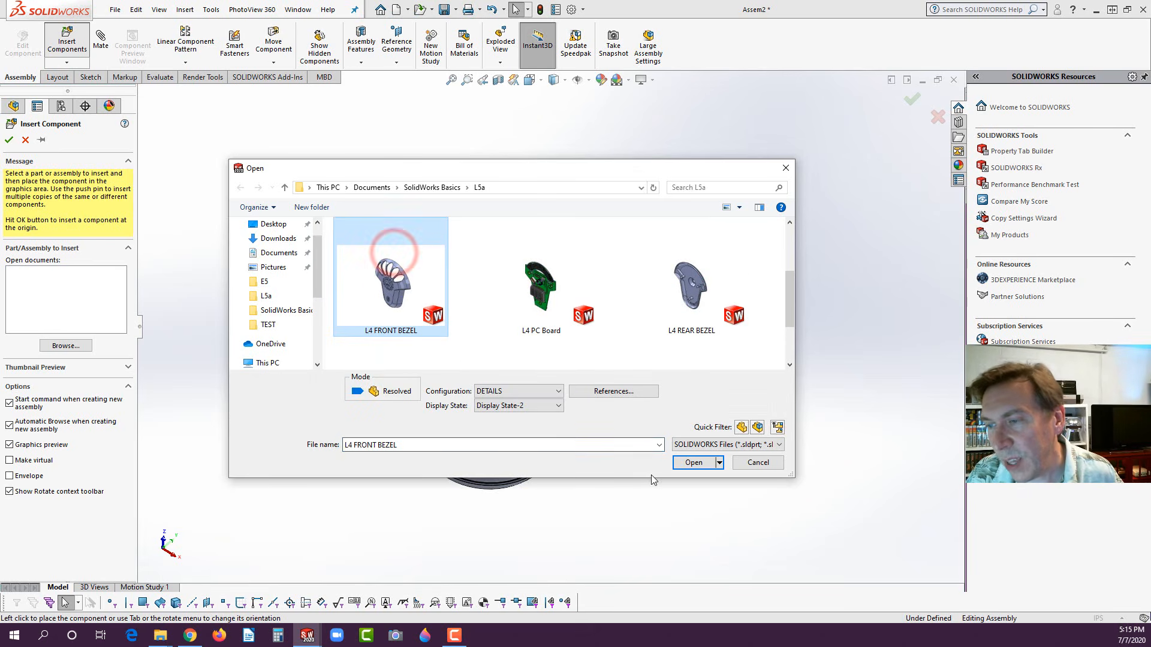
left_click(691, 463)
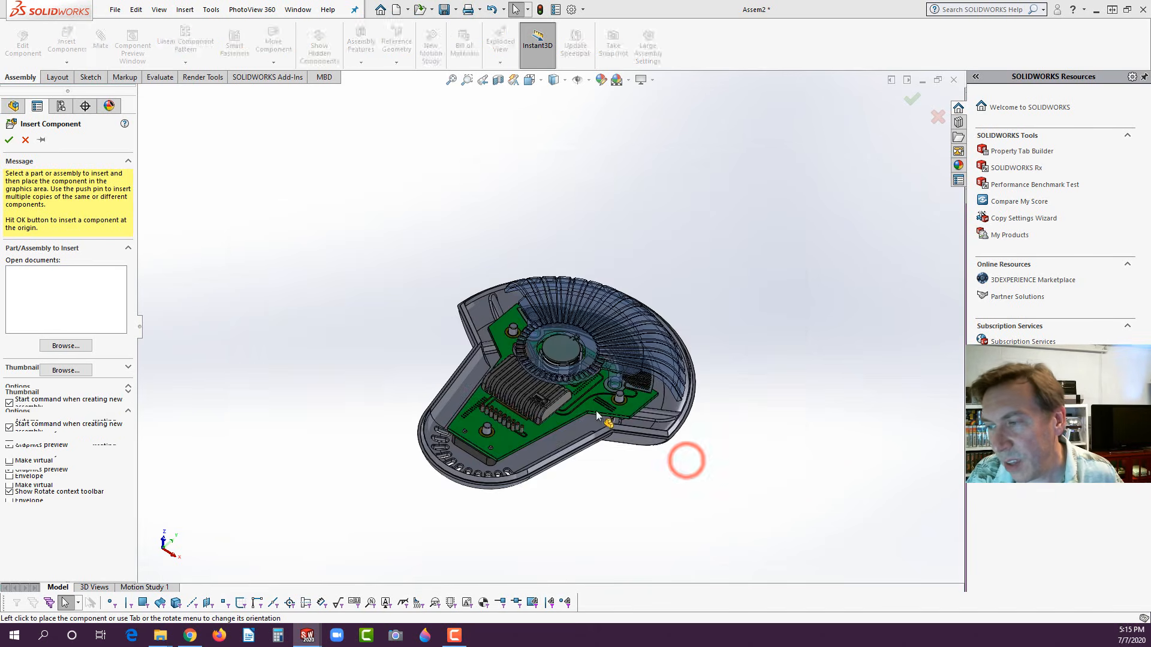
left_click(487, 242)
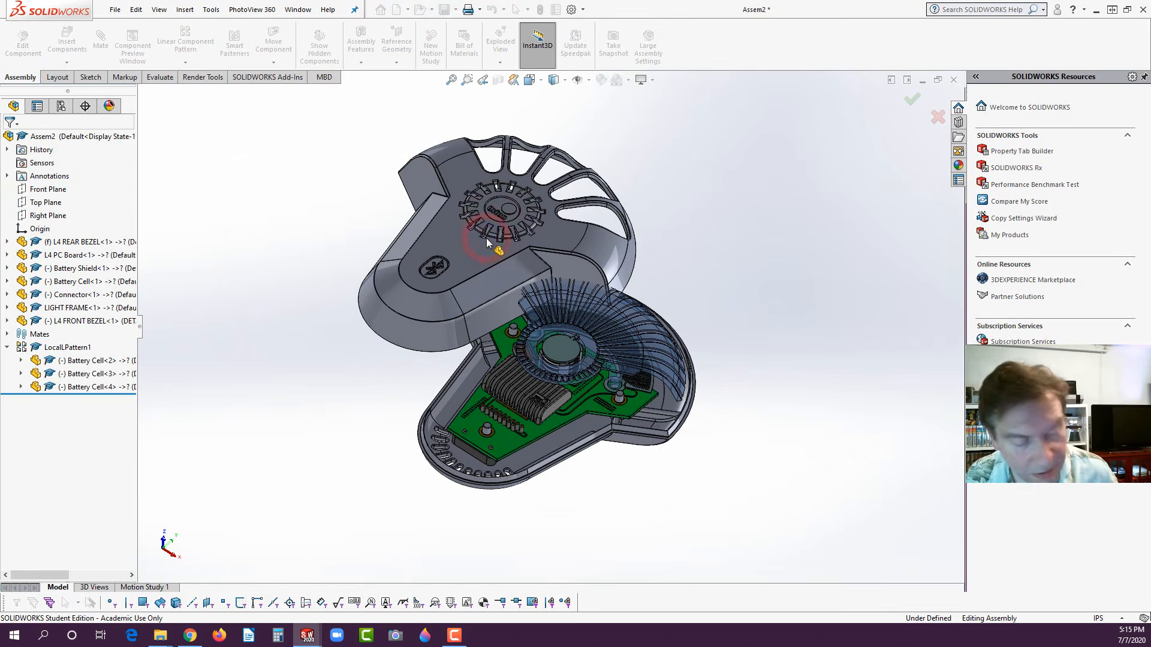
- Add a concentric mate between the curved outer faces at the narrow ends of the front bezel and rear bezel
middle_click_drag(446, 370, 440, 336)
scroll(440, 336, "down", 1)
scroll(440, 336, "down", 1)
left_click(100, 40)
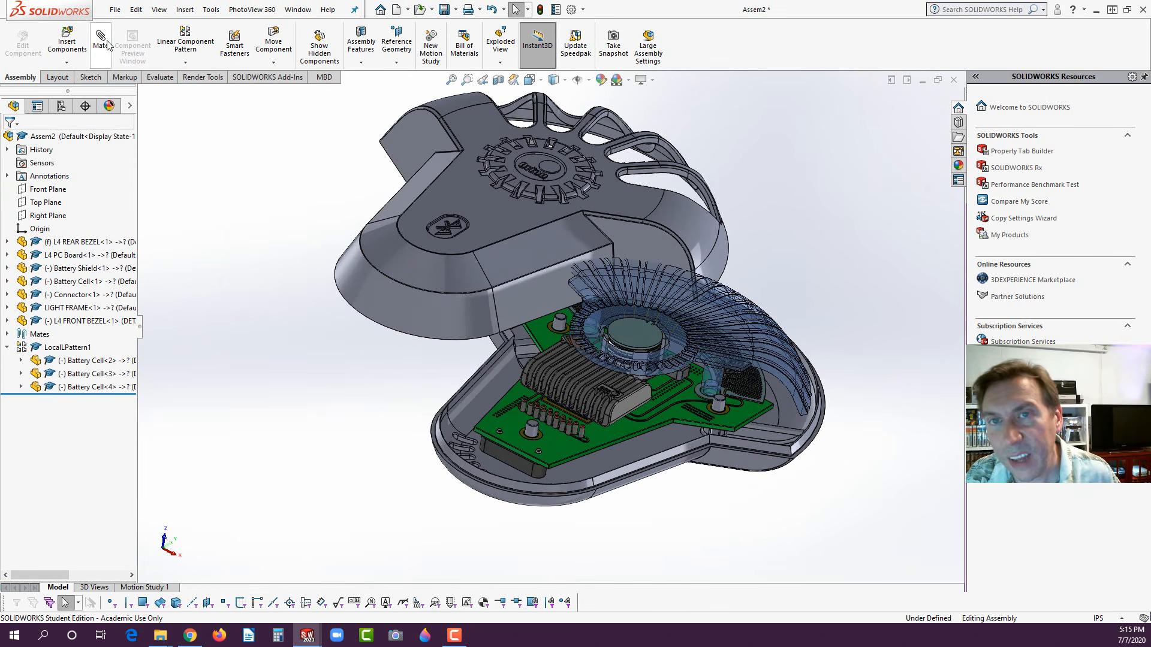
left_click(386, 298)
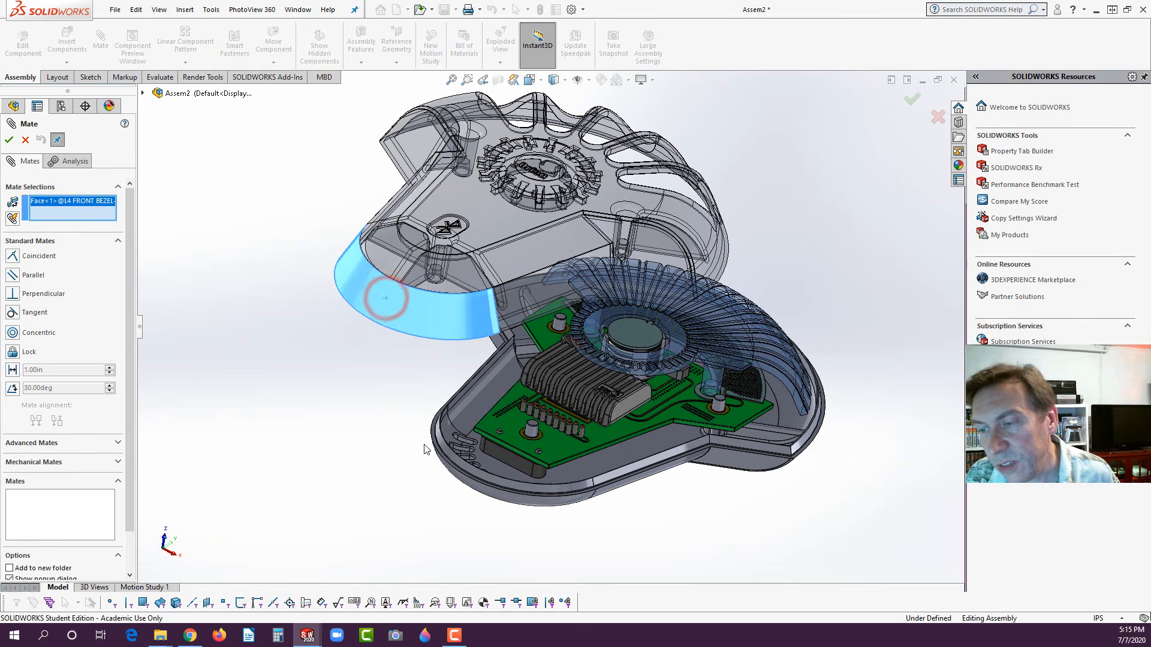
left_click(454, 460)
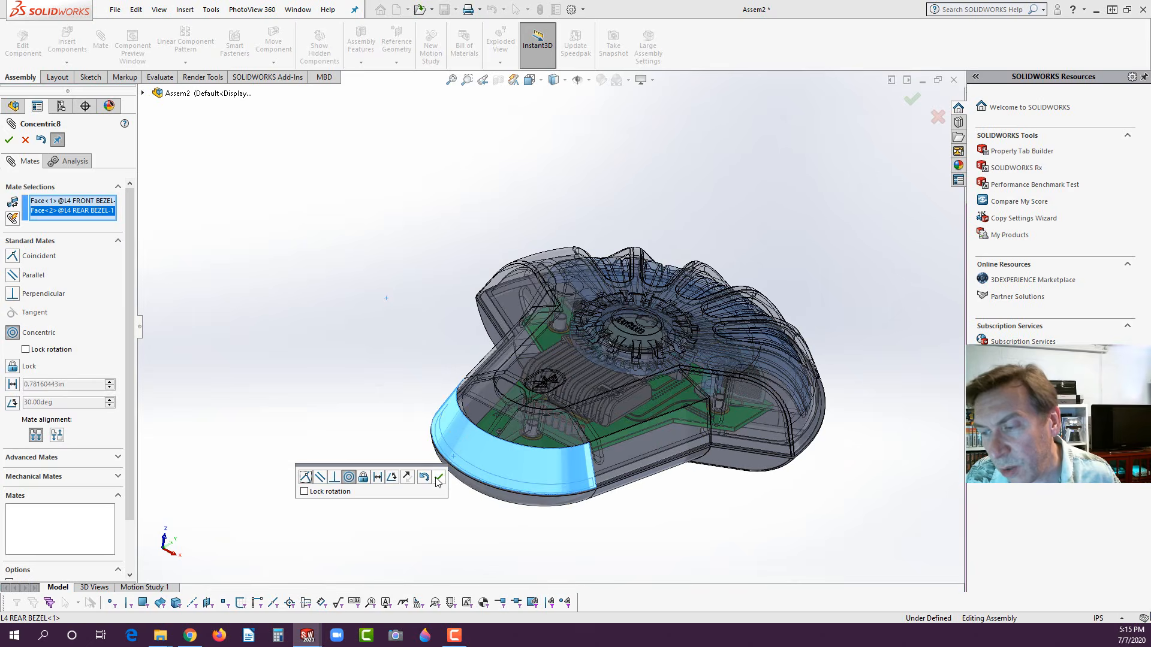
left_click(439, 477)
- Add a concentric mate between the large rounded edge faces at the wide ends of the front and rear bezels
middle_click_drag(546, 416, 634, 427)
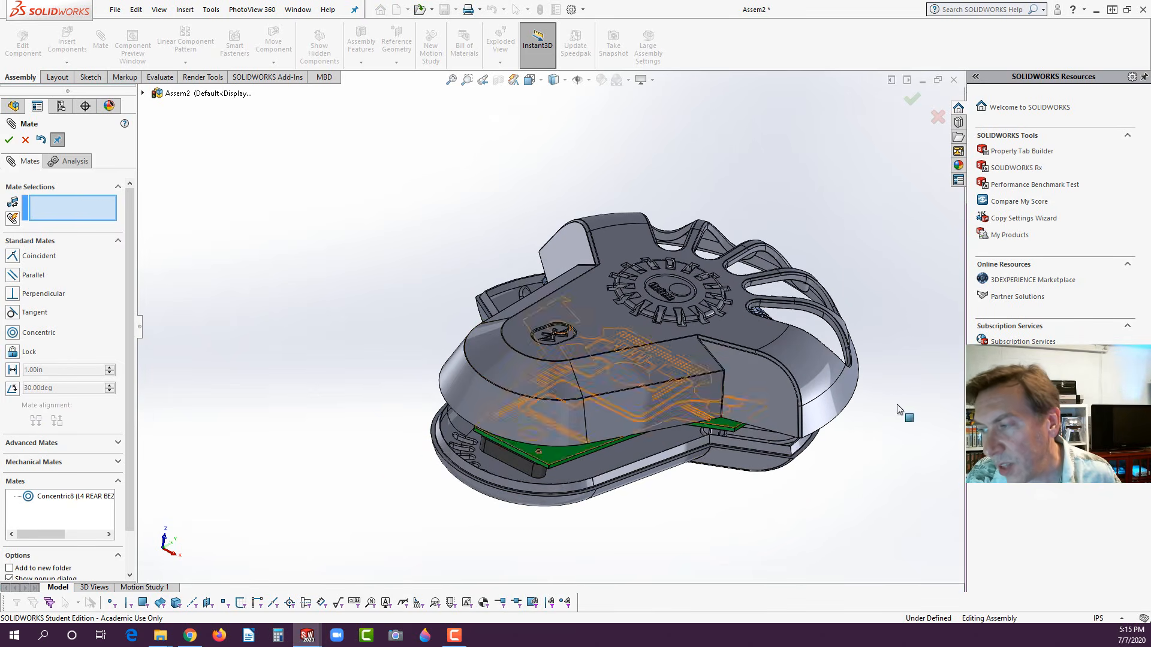
middle_click_drag(757, 372, 852, 418)
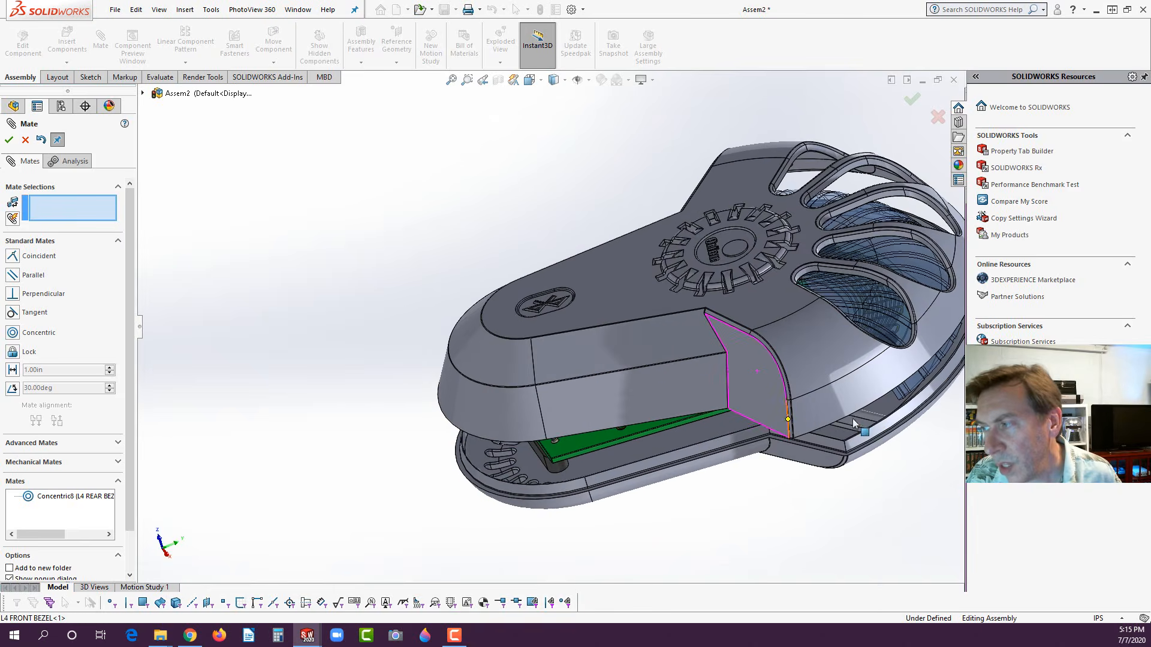
scroll(898, 368, "up", 4)
scroll(899, 370, "down", 4)
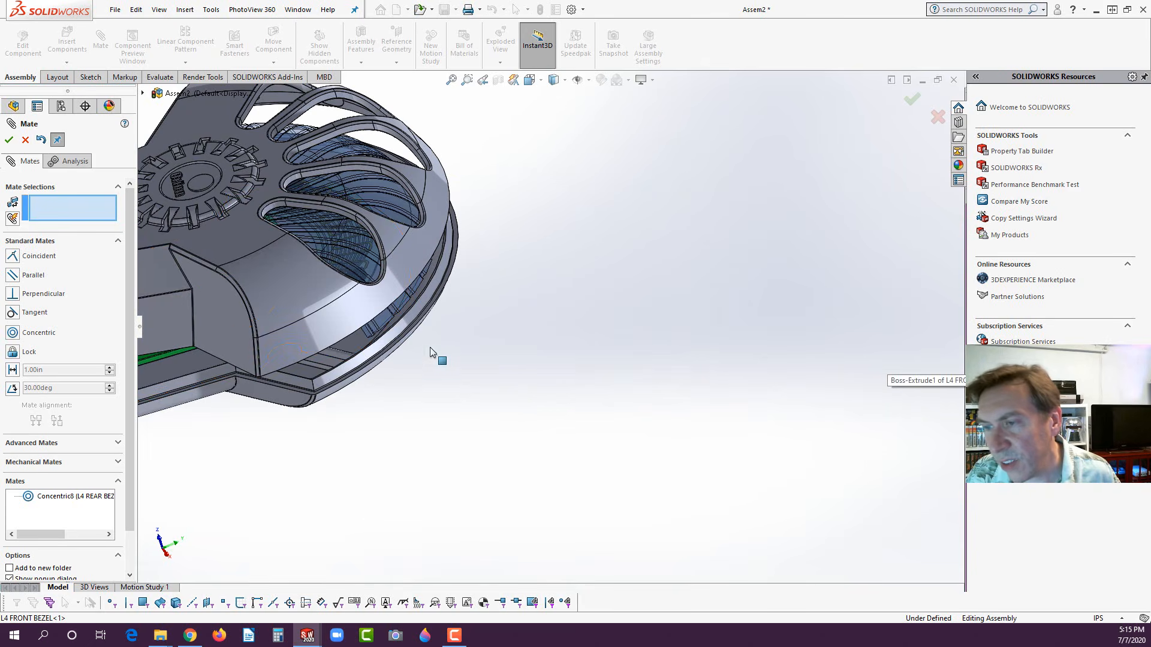
left_click(346, 324)
left_click(394, 336)
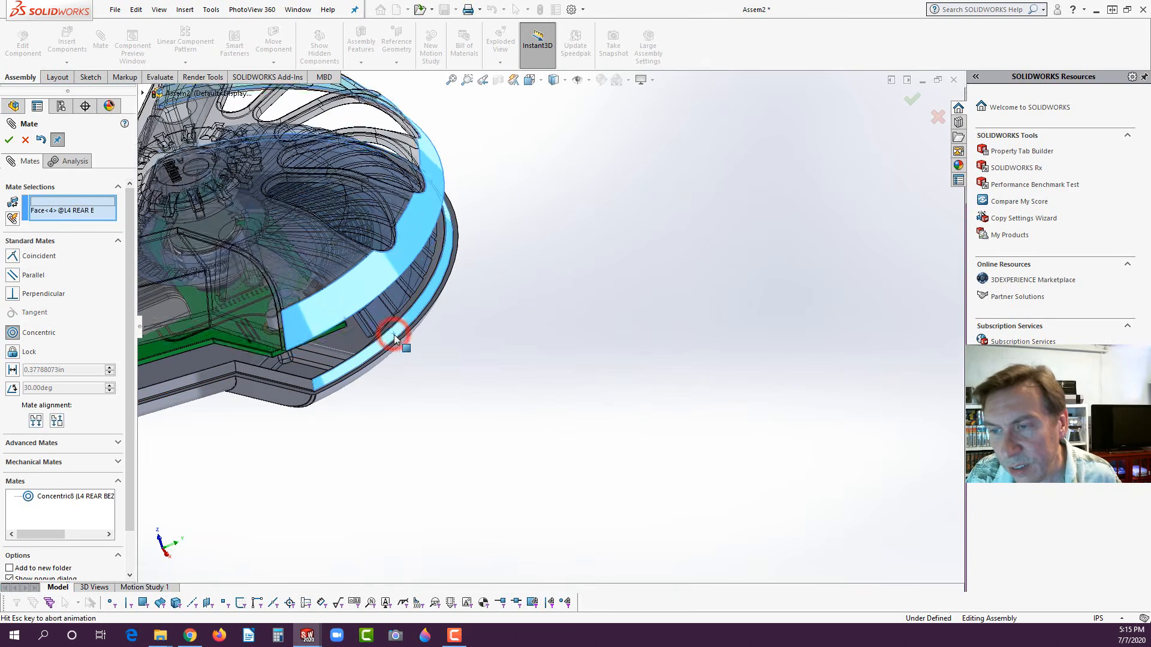
left_click(246, 355)
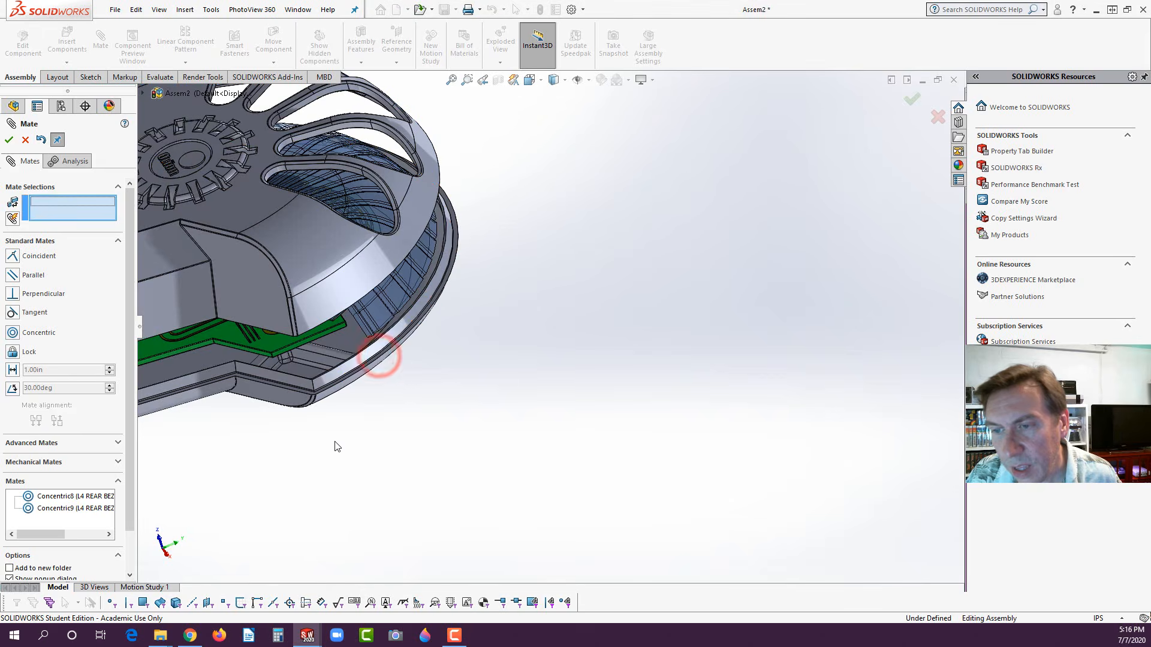
- Add a coincident mate between the front bezel's inner rim face and the rear bezel's lip face to close the housing
scroll(339, 441, "up", 3)
middle_click_drag(326, 388, 304, 228)
scroll(269, 330, "down", 3)
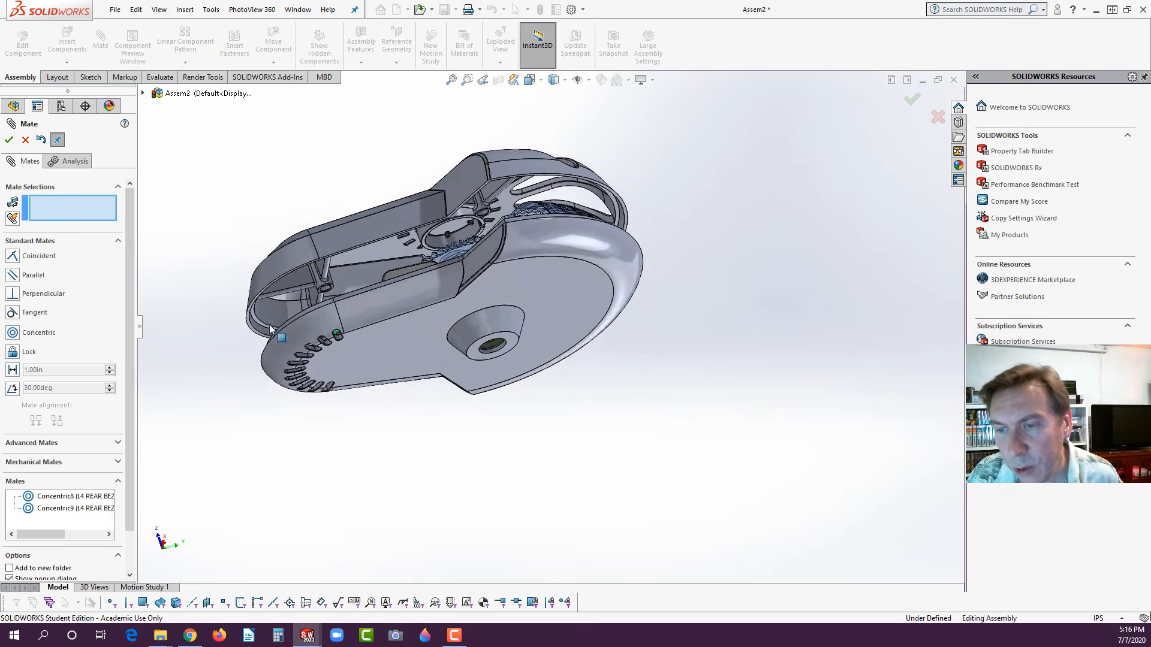
scroll(271, 329, "down", 5)
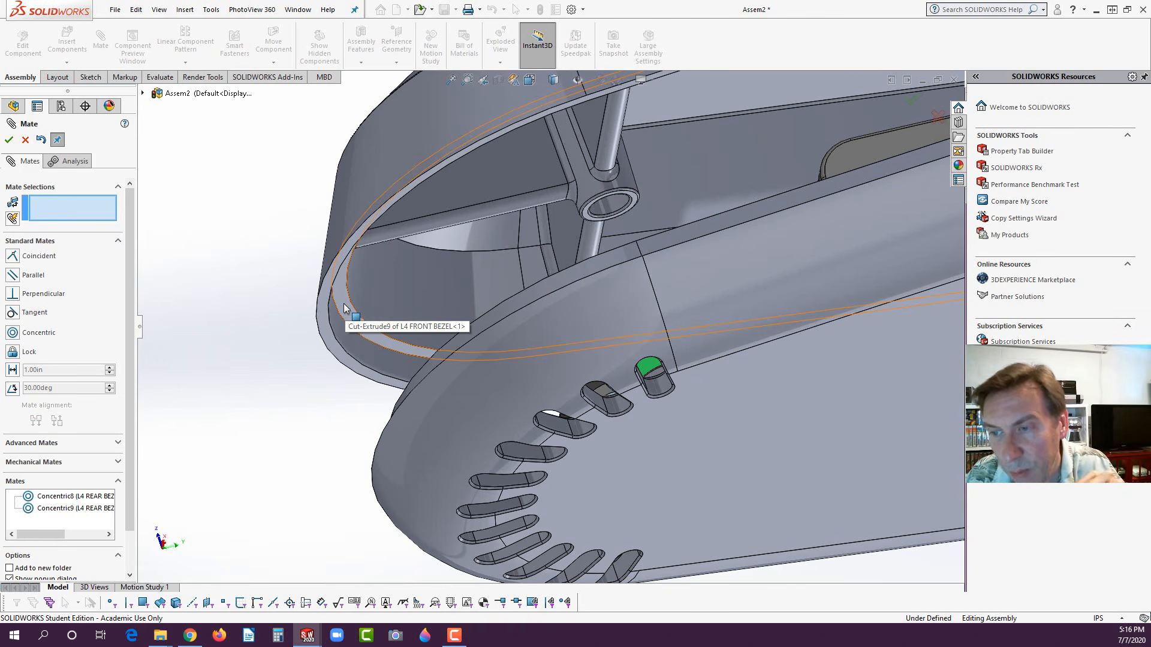
left_click(345, 308)
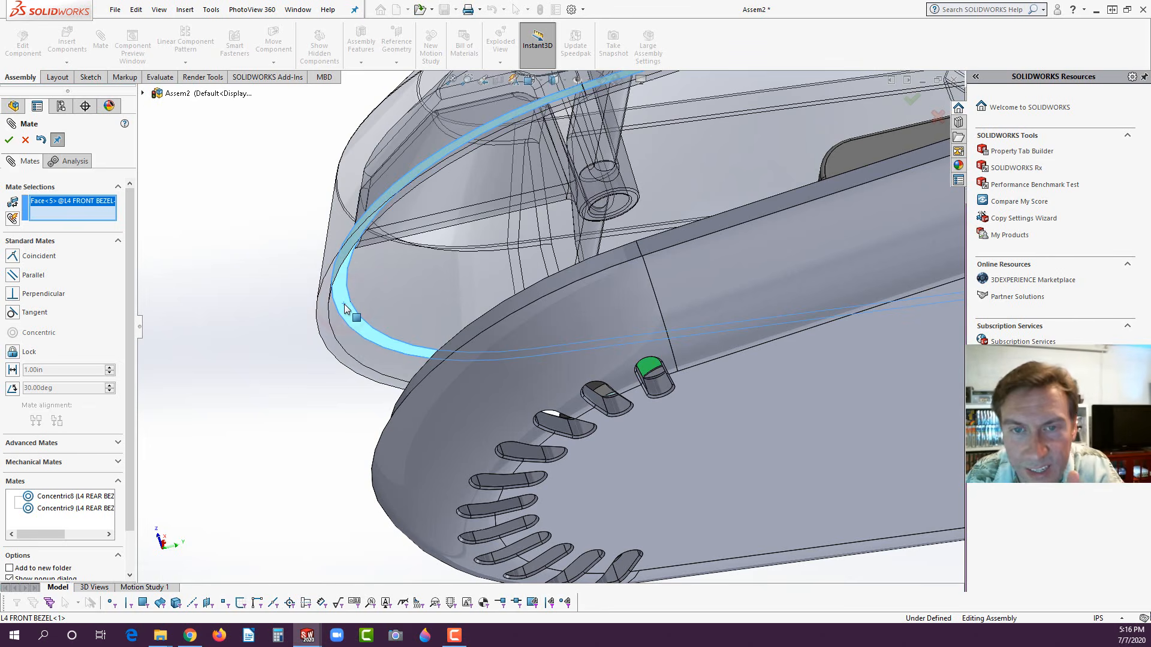
scroll(316, 395, "up", 3)
middle_click_drag(316, 396, 519, 453)
scroll(471, 428, "down", 3)
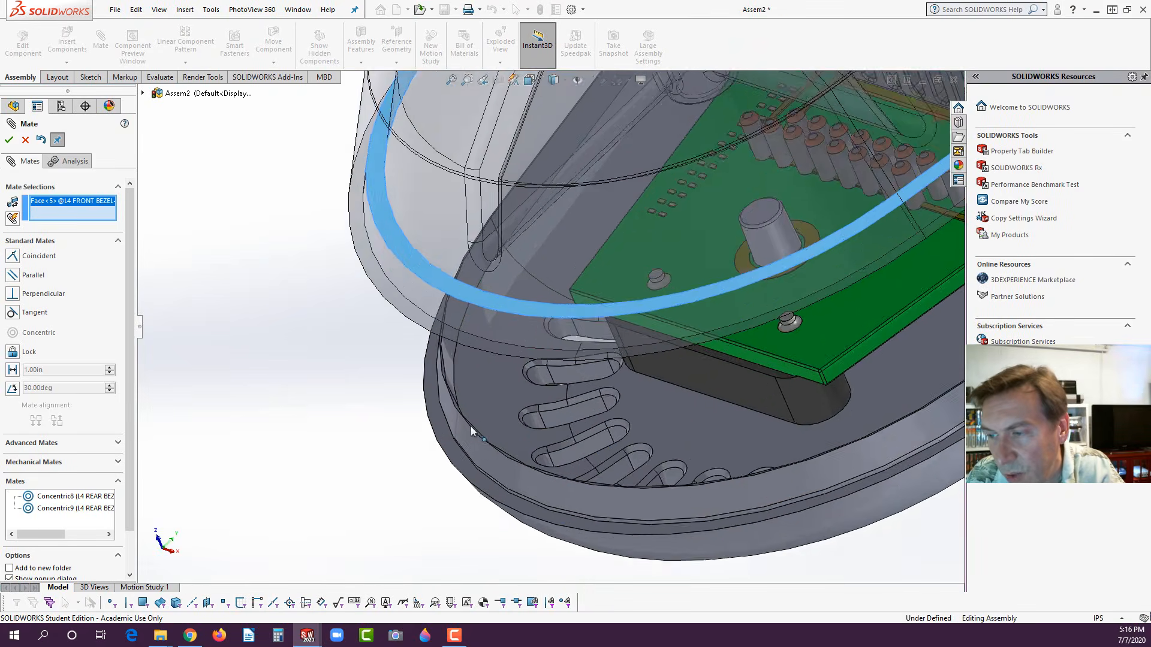
scroll(472, 428, "down", 4)
left_click(462, 332)
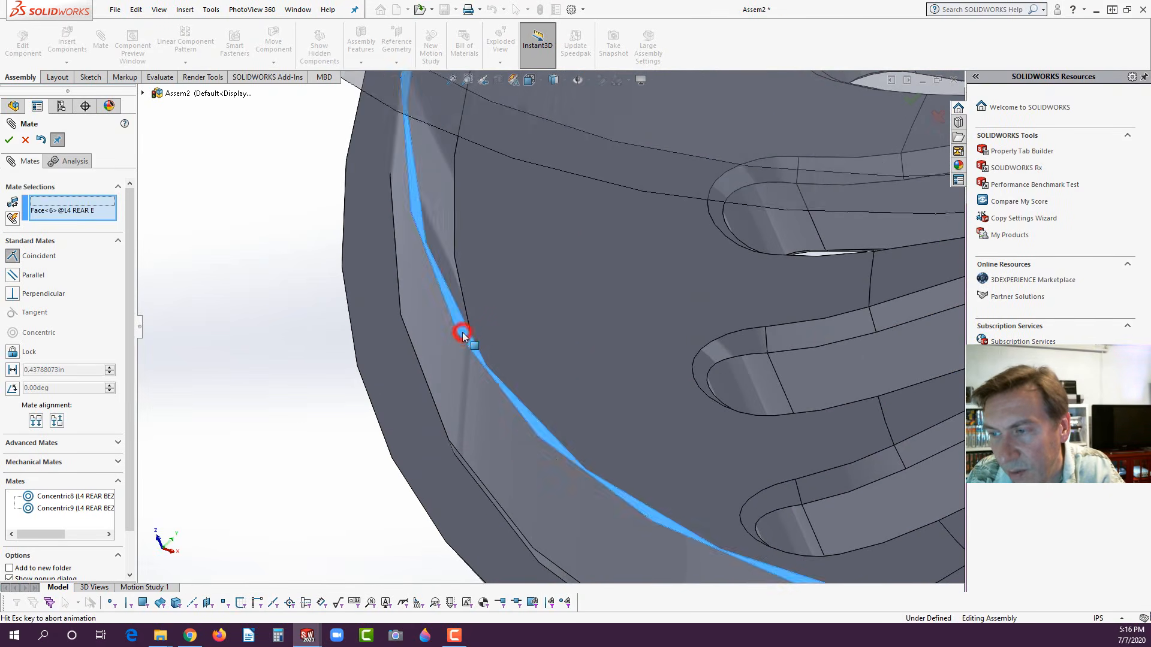
left_click(423, 406)
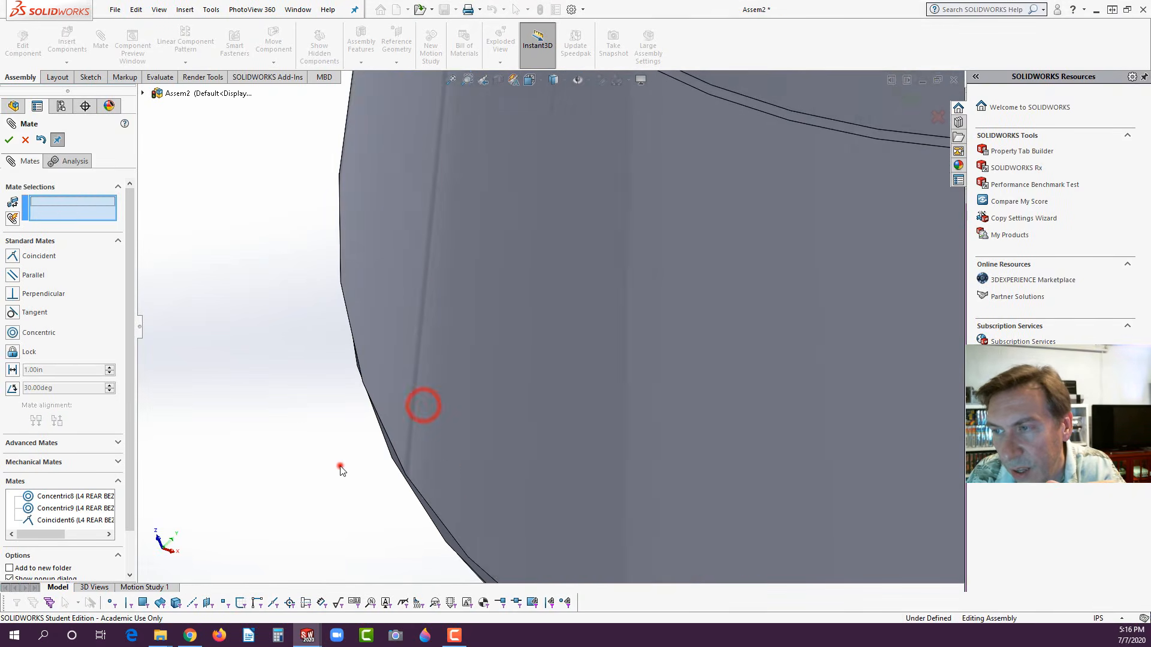
scroll(340, 466, "up", 5)
left_click(9, 139)
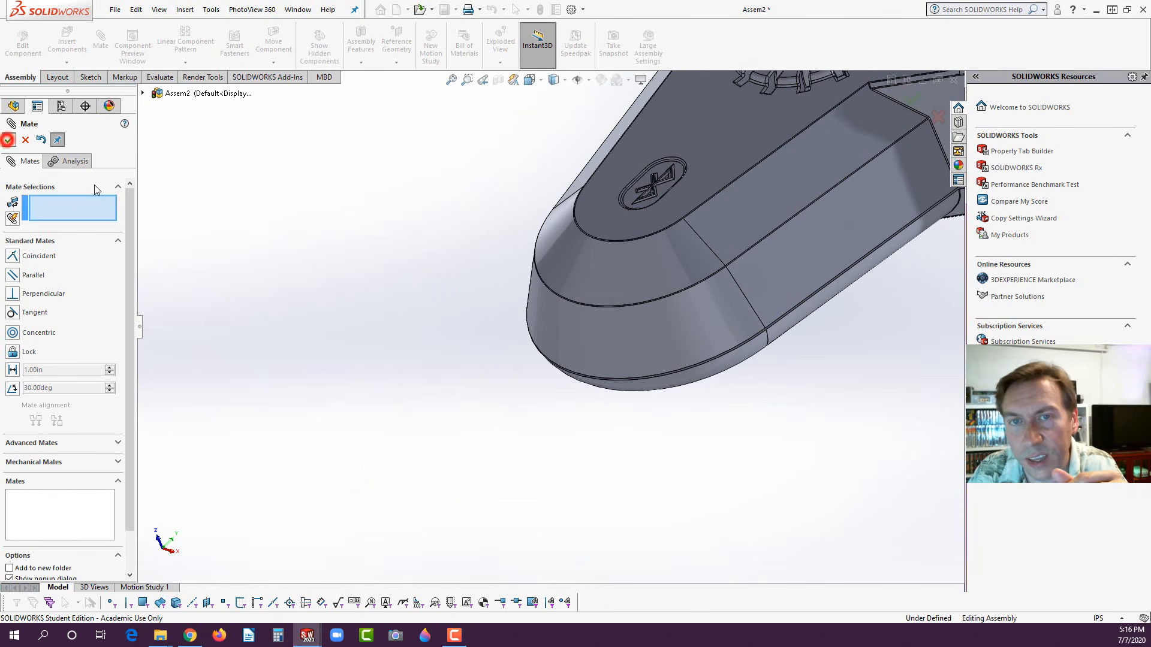
- Start an exploded view and add a step moving the front bezel about 2.97 in outward along the Z axis
scroll(372, 389, "up", 5)
scroll(531, 312, "down", 2)
middle_click_drag(532, 312, 502, 452)
scroll(504, 389, "down", 3)
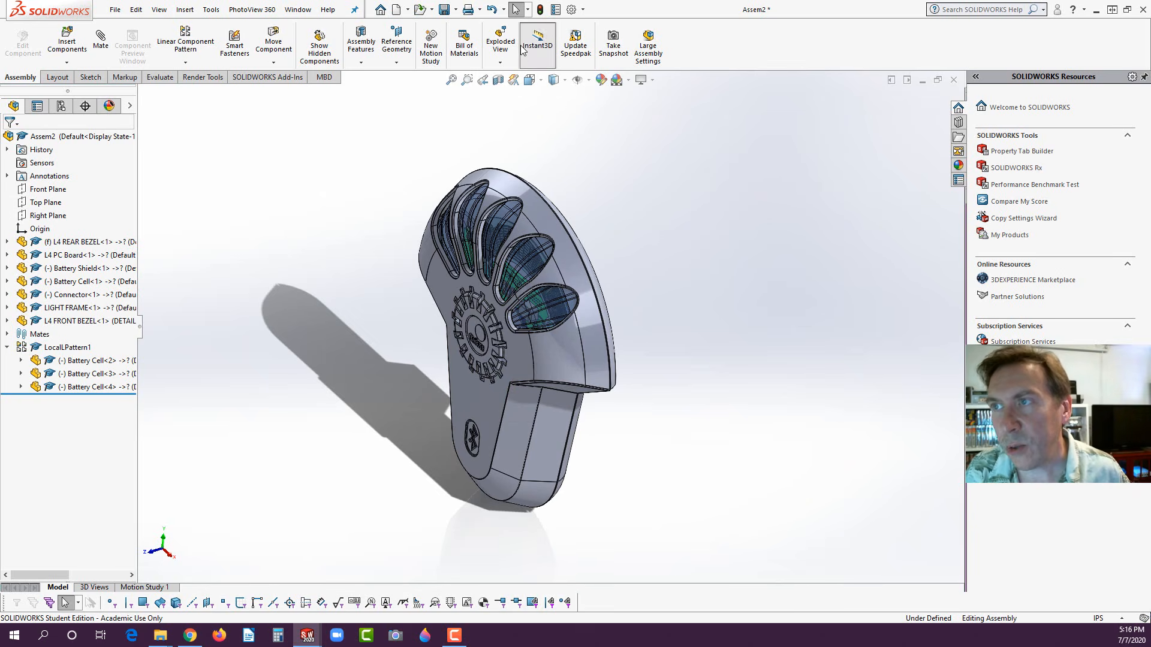
left_click(503, 48)
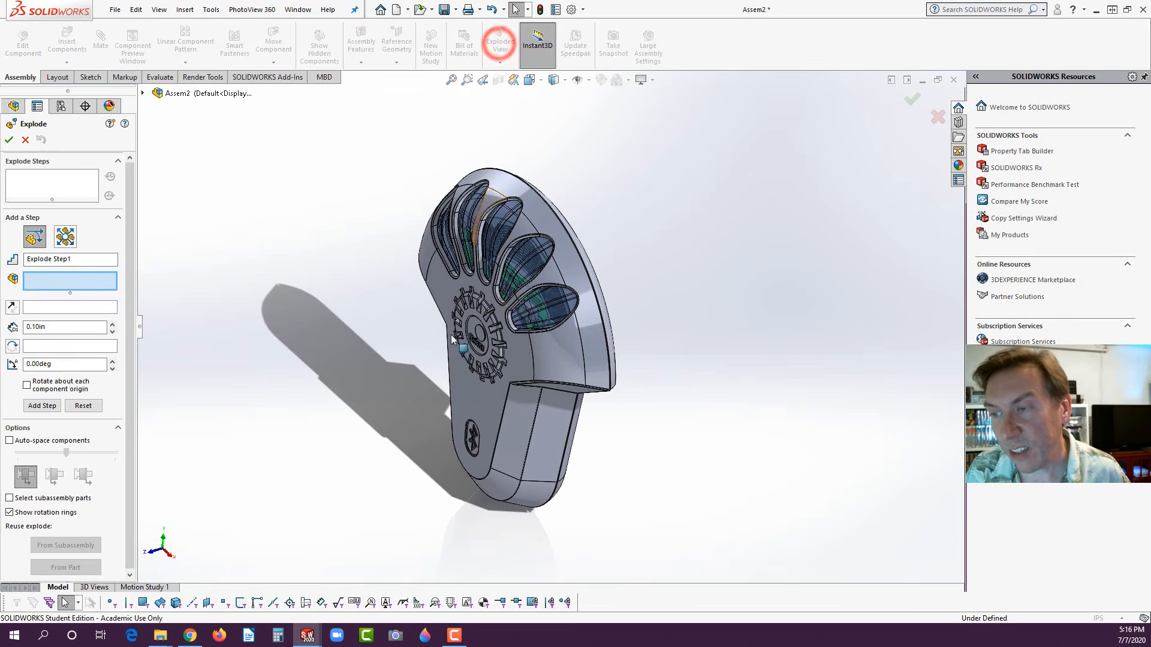
left_click(480, 395)
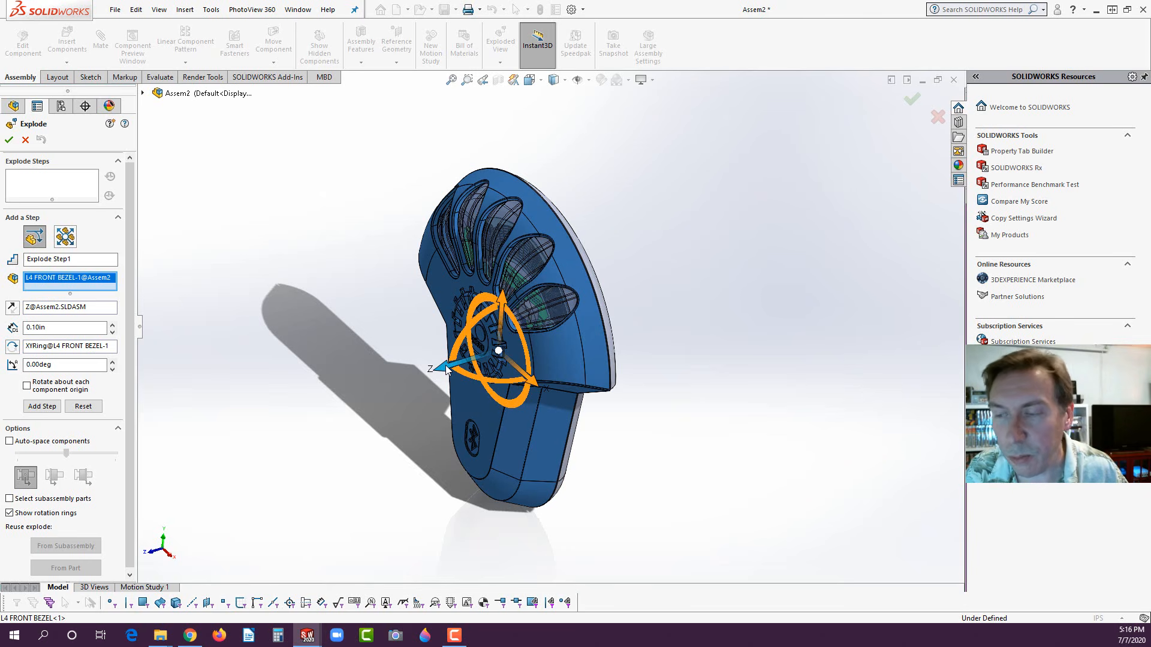
left_click_drag(446, 369, 185, 455)
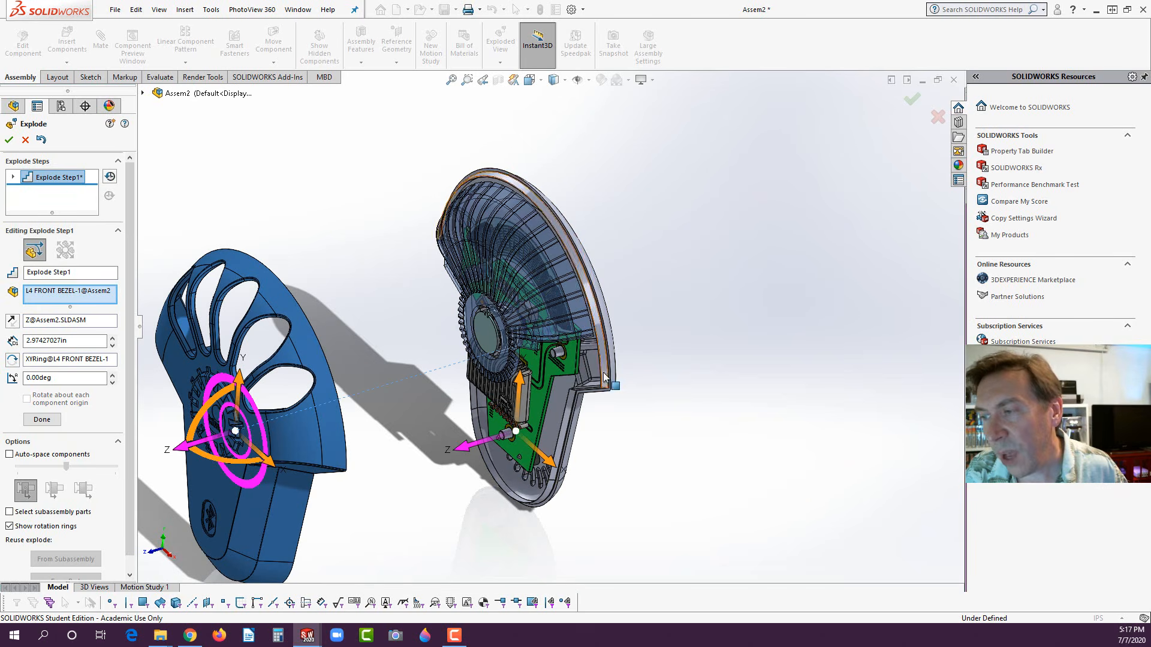
left_click(42, 420)
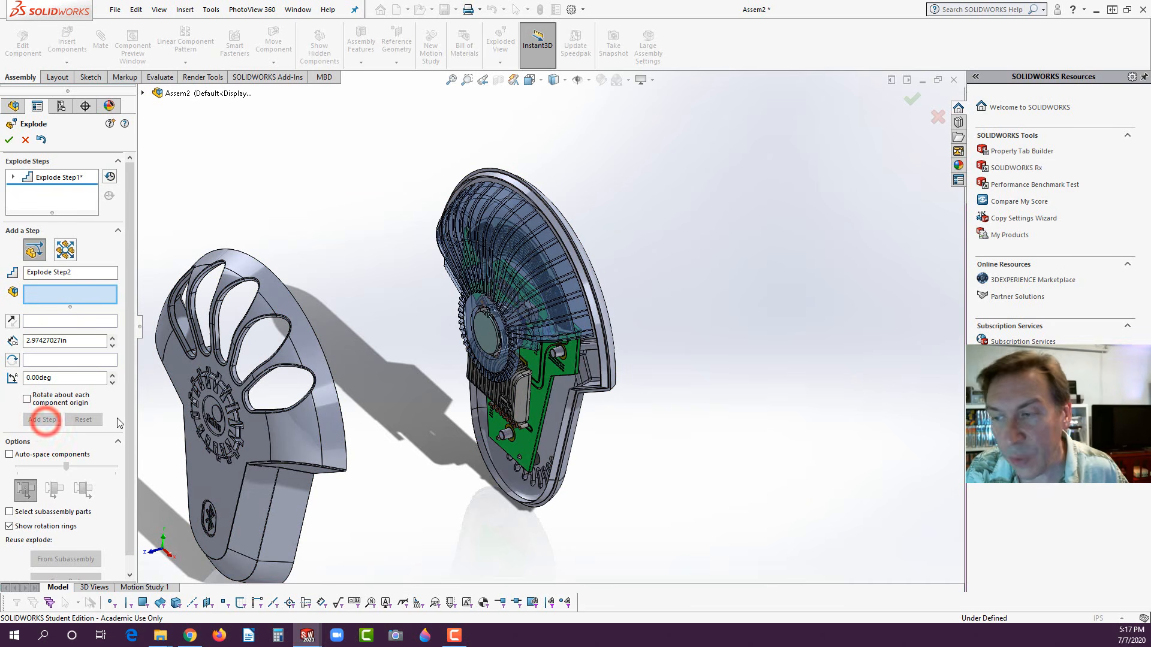
left_click(570, 408)
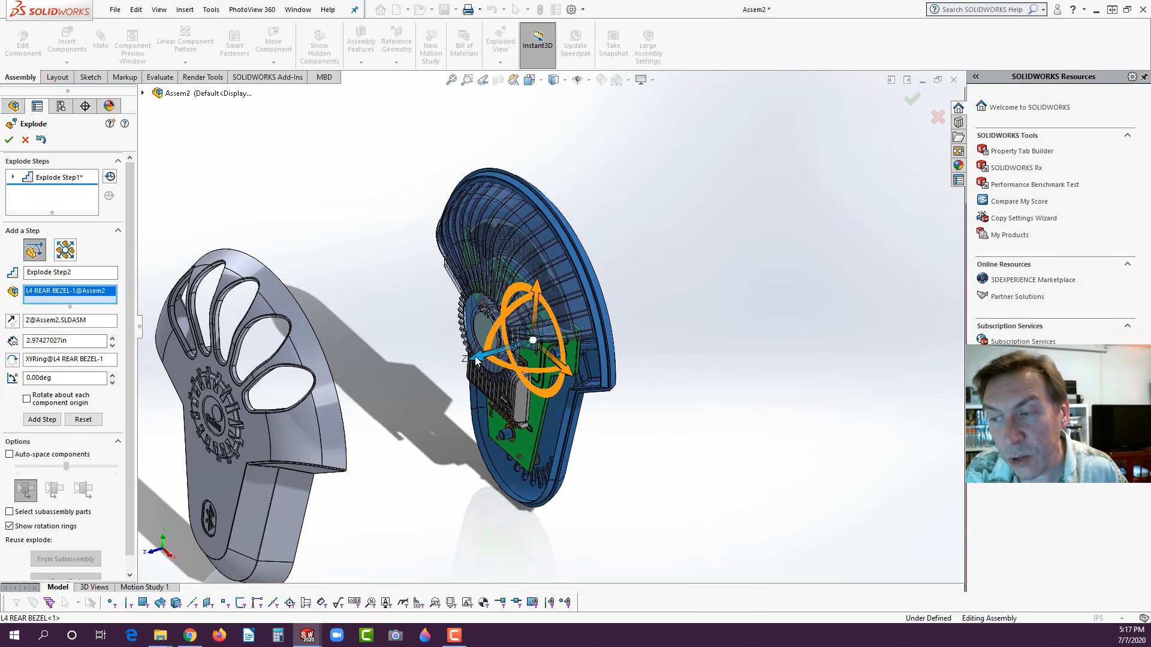
left_click_drag(476, 360, 749, 258)
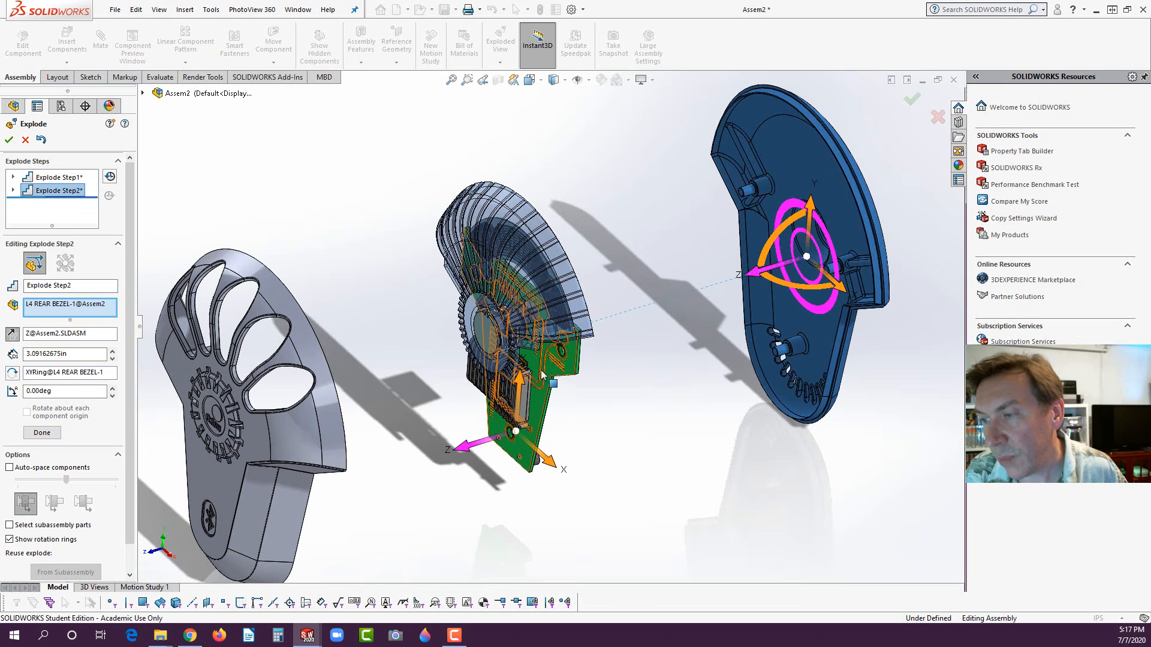
left_click(45, 436)
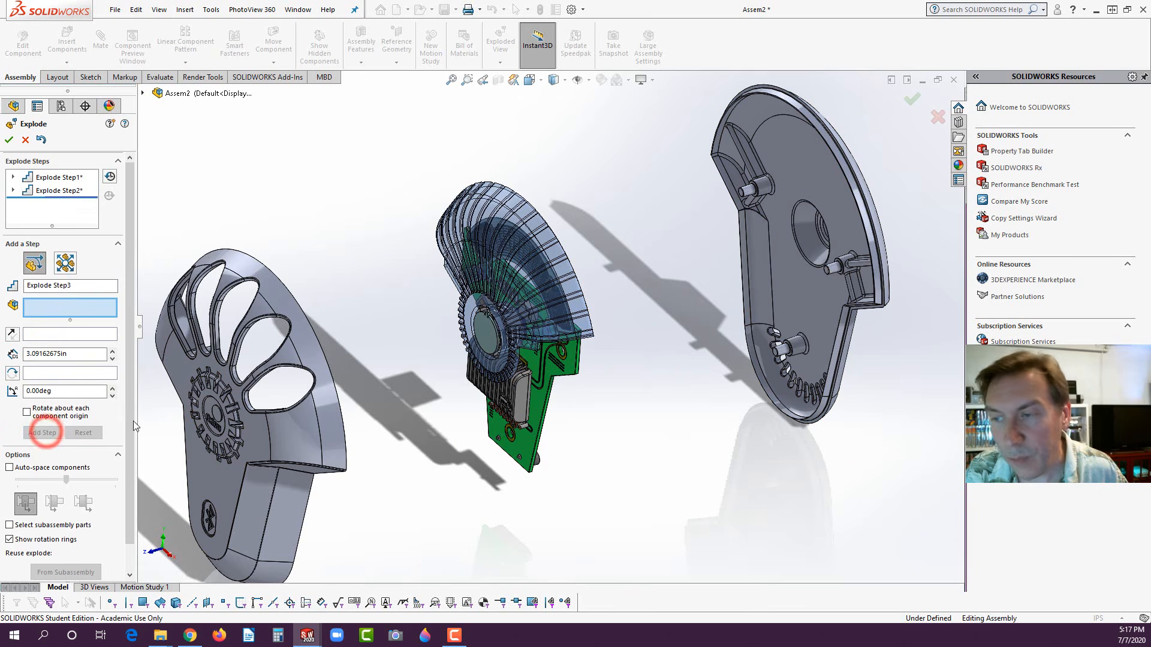
left_click(492, 242)
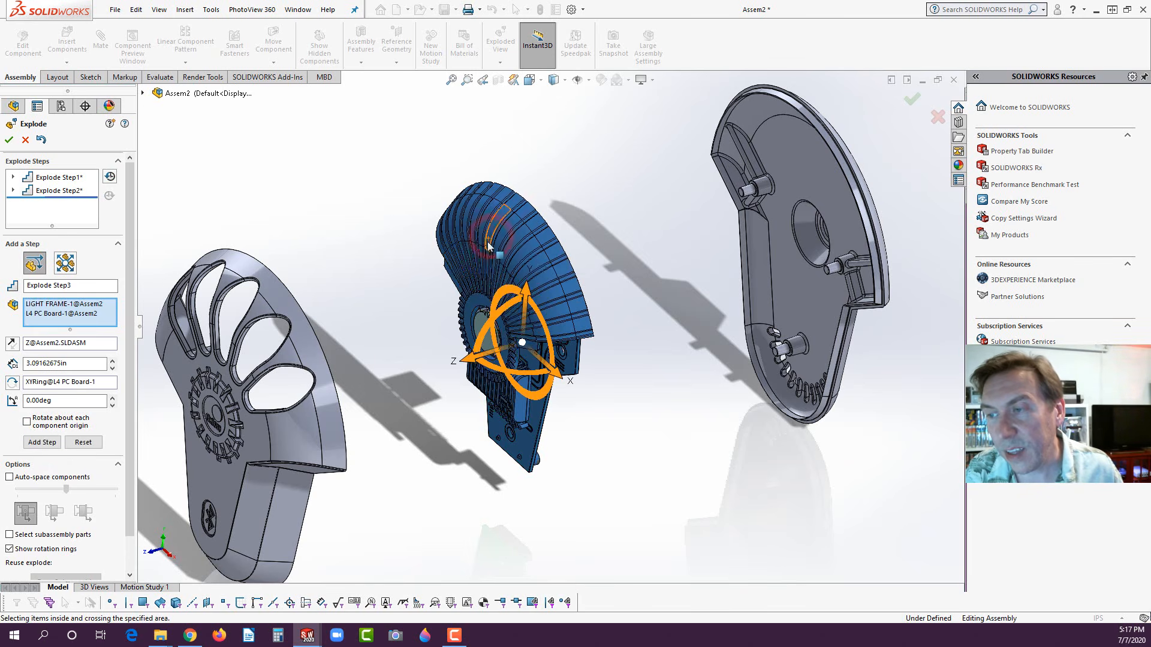
left_click(440, 466)
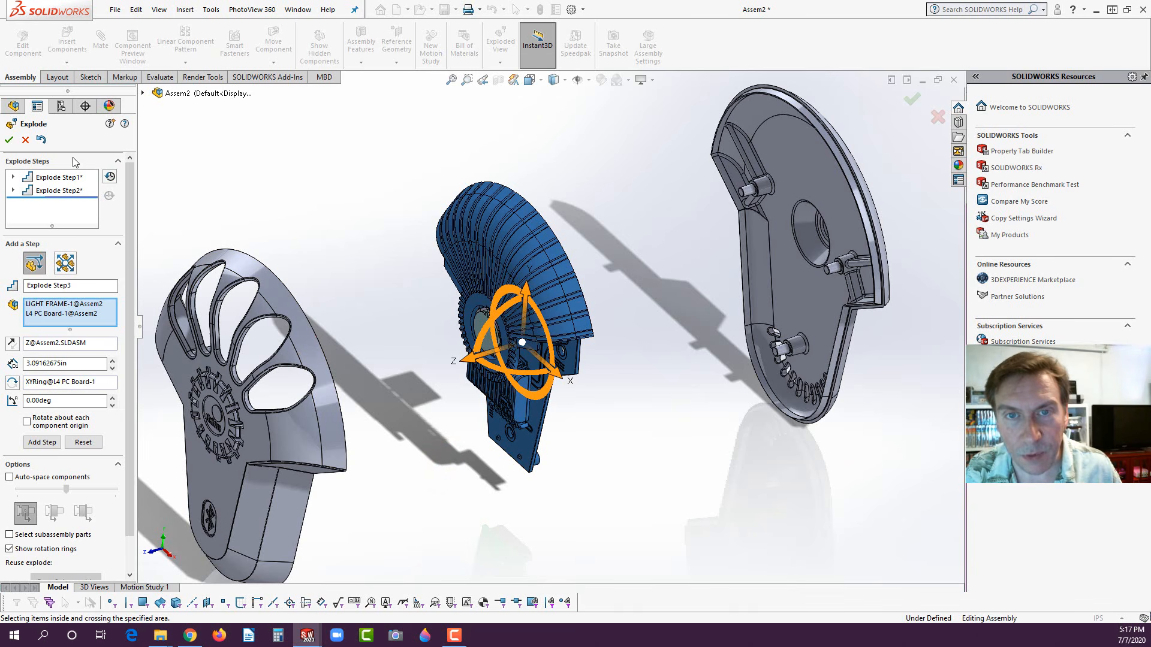
left_click(41, 141)
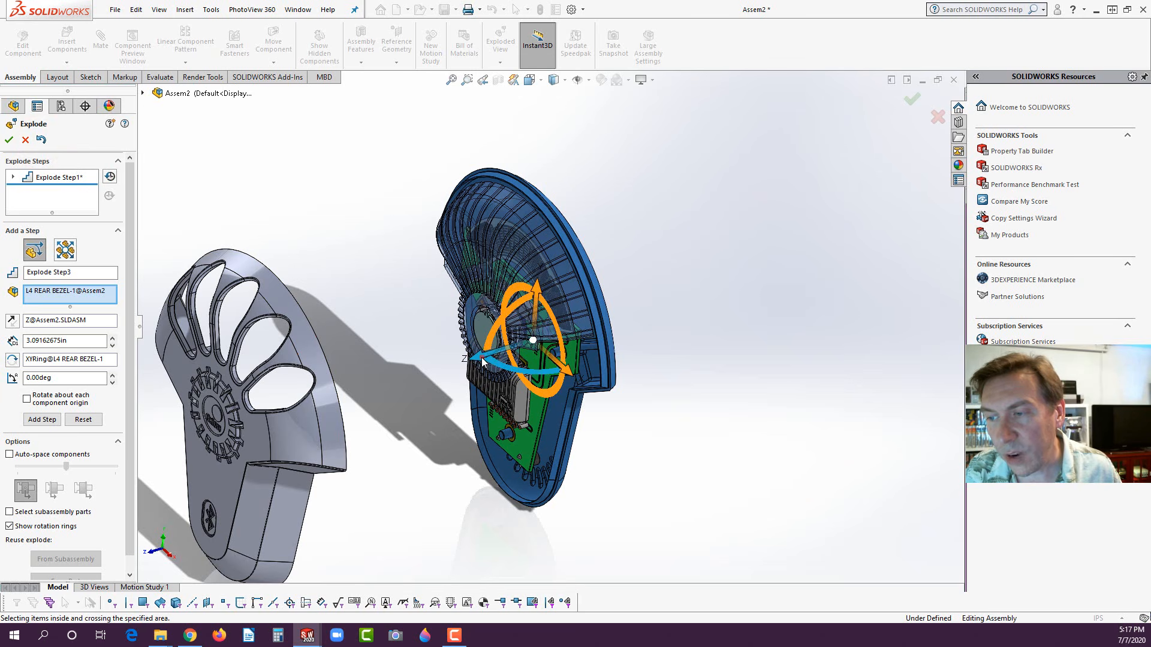
- Add explode steps along Z moving the rear bezel about 3.45 in backward and the light frame about 1.42 in toward the front bezel
left_click_drag(483, 362, 783, 251)
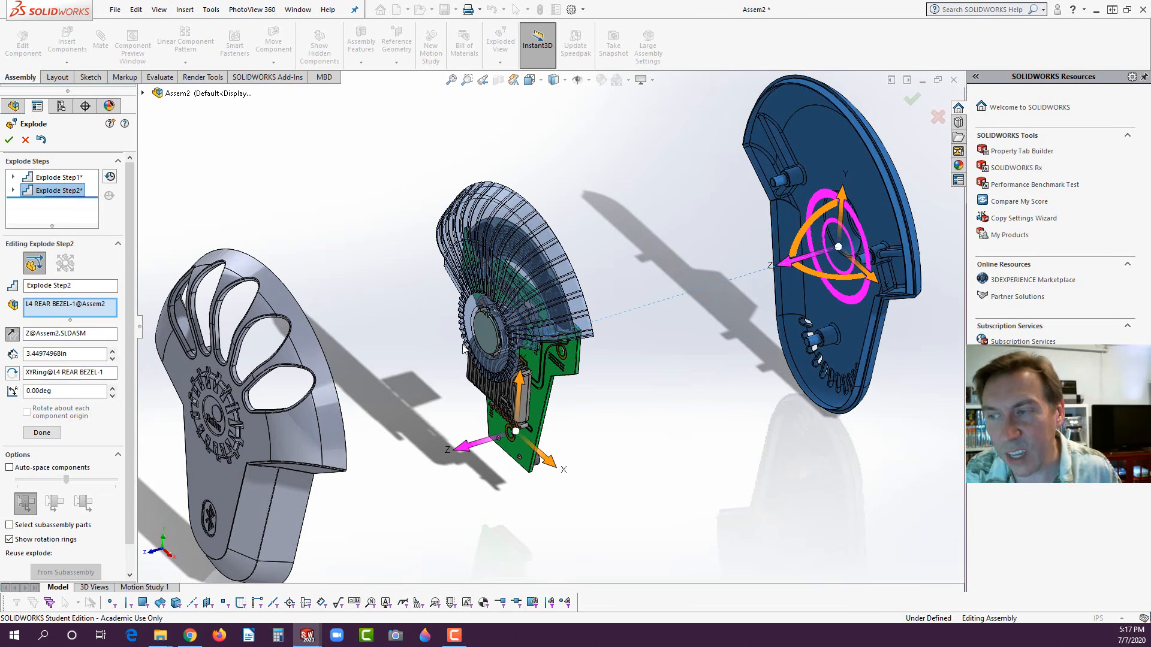
left_click(42, 432)
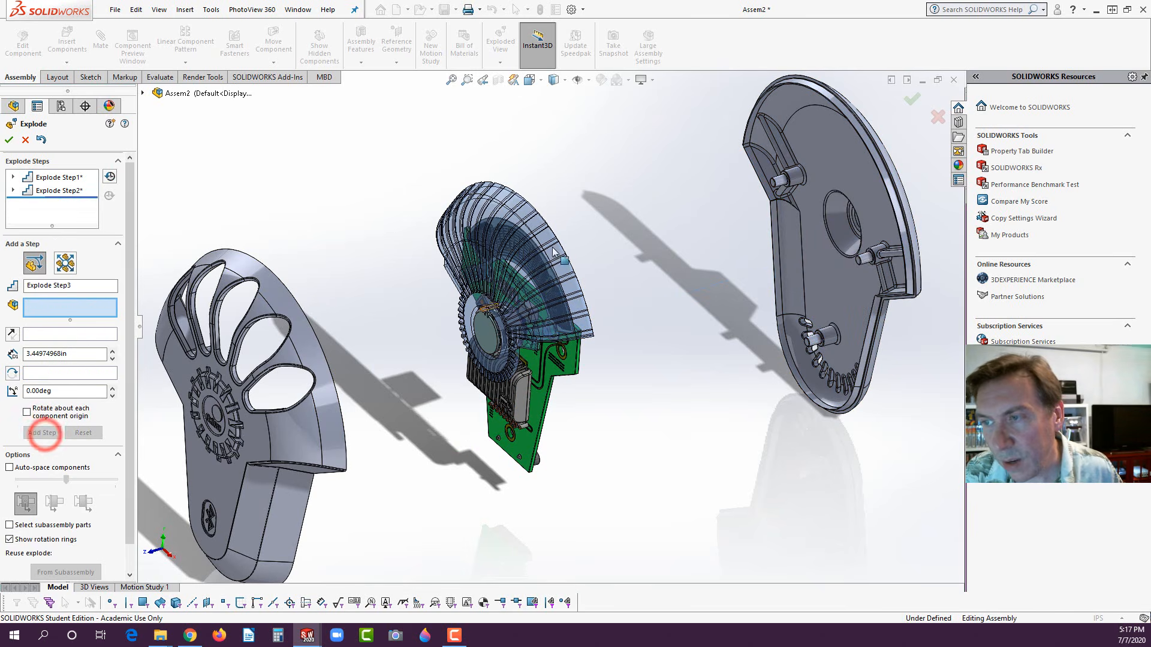
left_click(483, 197)
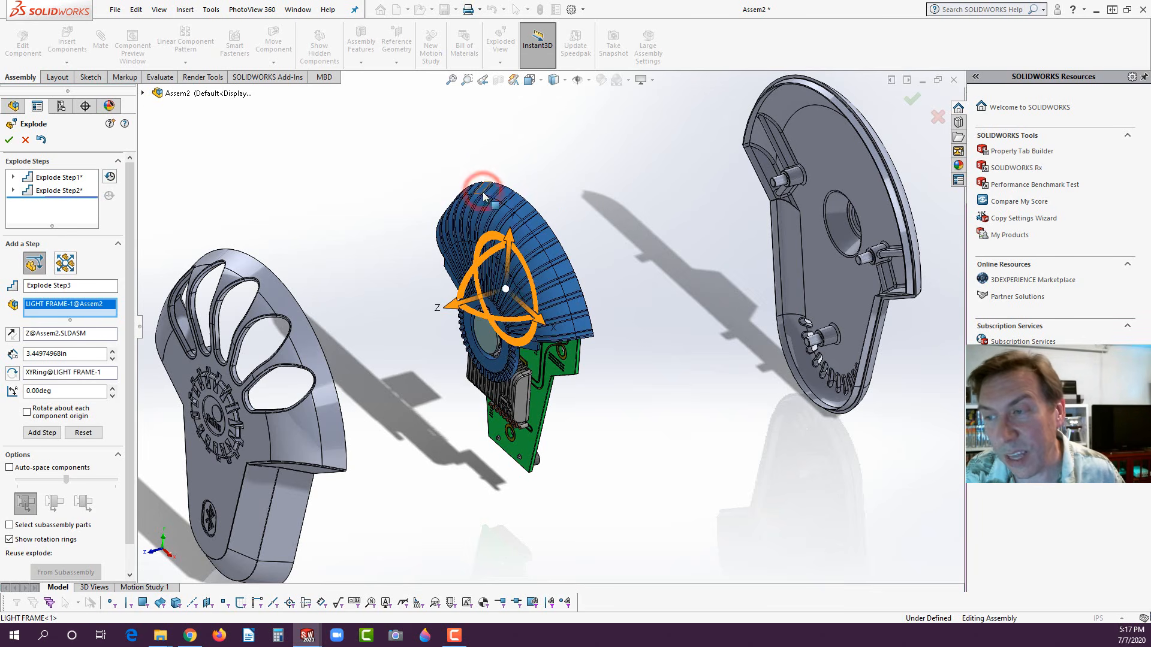
left_click_drag(453, 307, 340, 379)
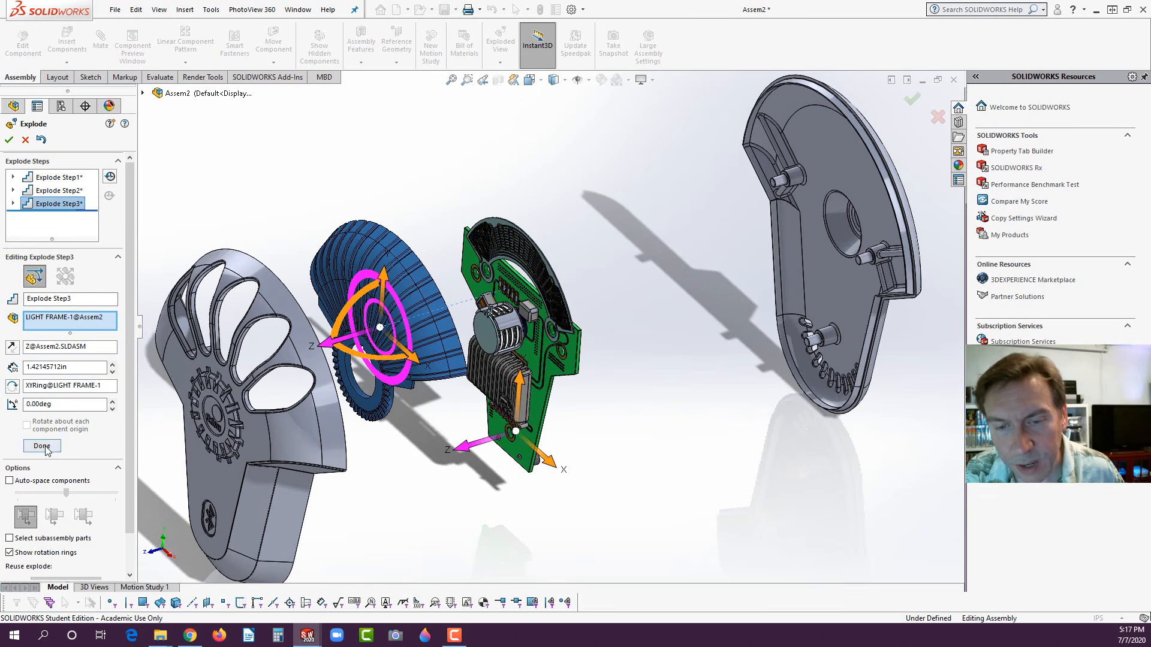
left_click(42, 446)
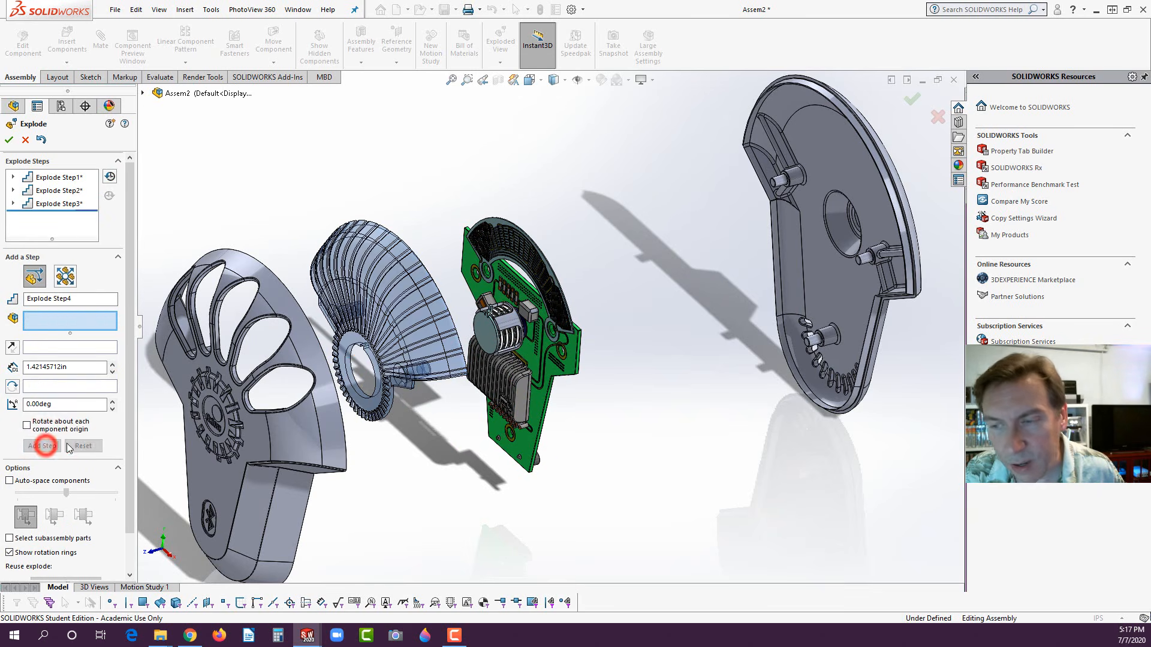
- Add explode steps along Z moving the PC board about 1.89 in and the battery shield about 1.11 in toward the rear bezel
left_click(550, 373)
left_click_drag(466, 362, 541, 350)
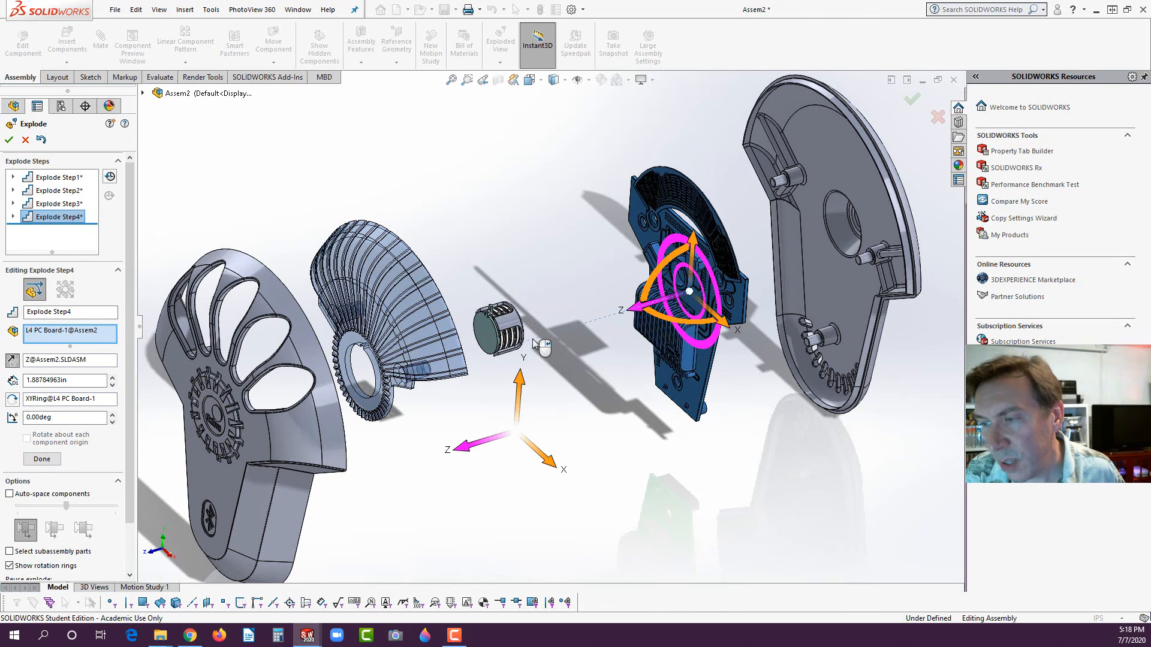
left_click(42, 458)
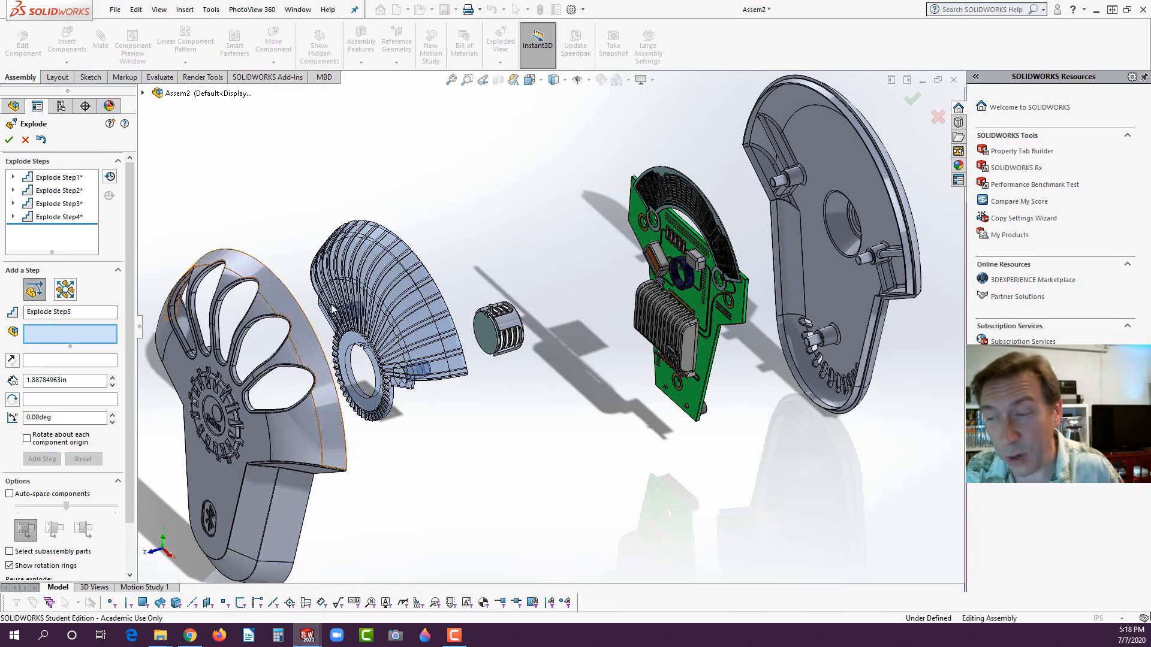
left_click(511, 325)
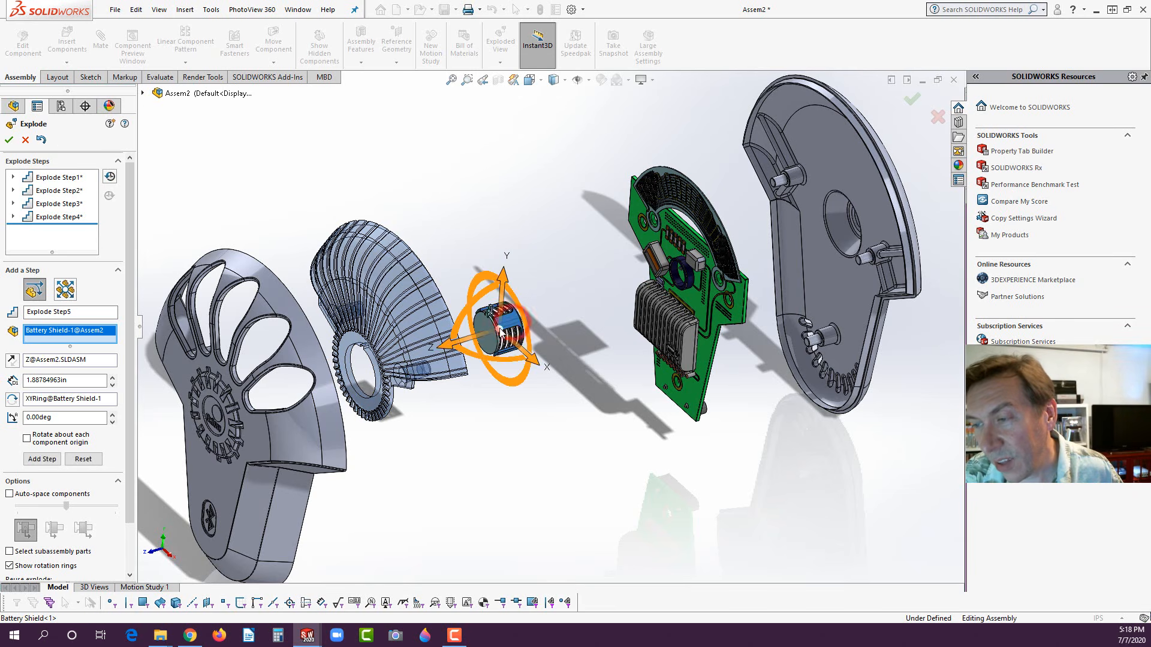
left_click_drag(442, 346, 558, 302)
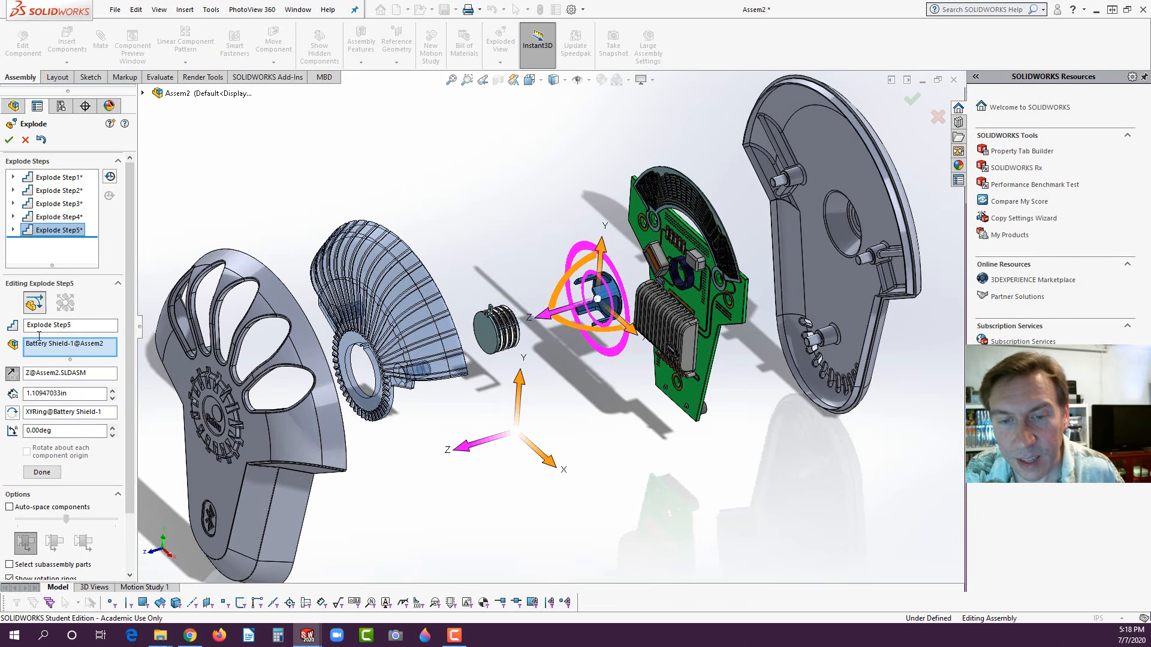
left_click(42, 472)
- Add explode steps along Z moving the rearmost battery cell about 0.55 in and the adjacent cell about 0.34 in toward the battery shield
scroll(548, 324, "down", 5)
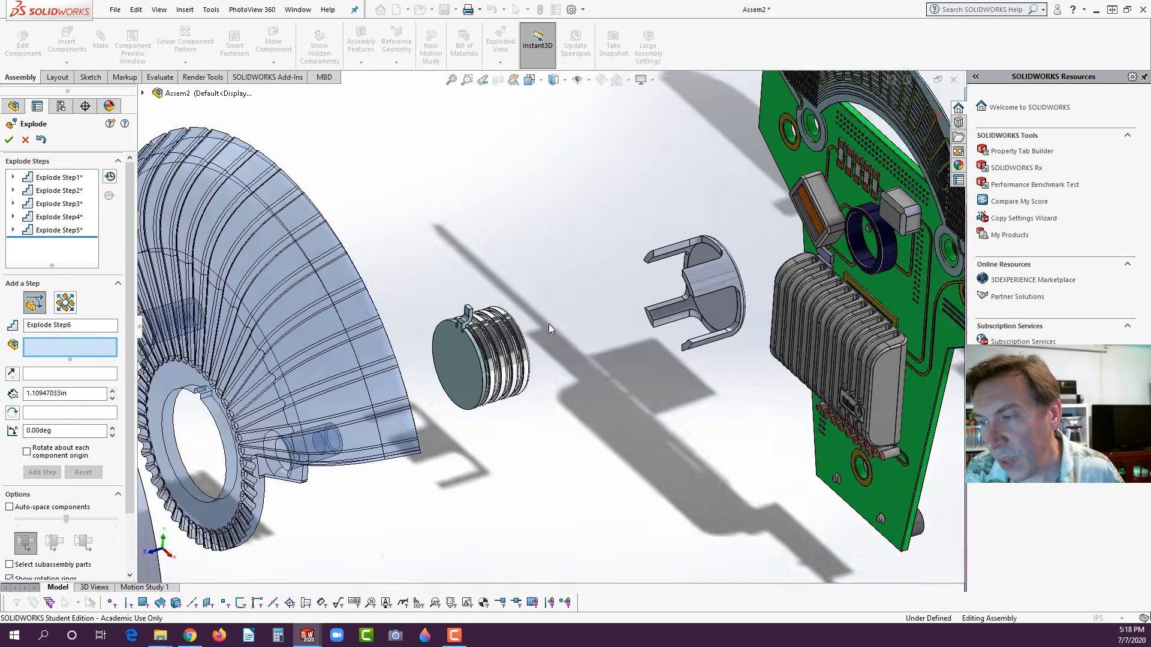
scroll(548, 323, "down", 3)
left_click(426, 383)
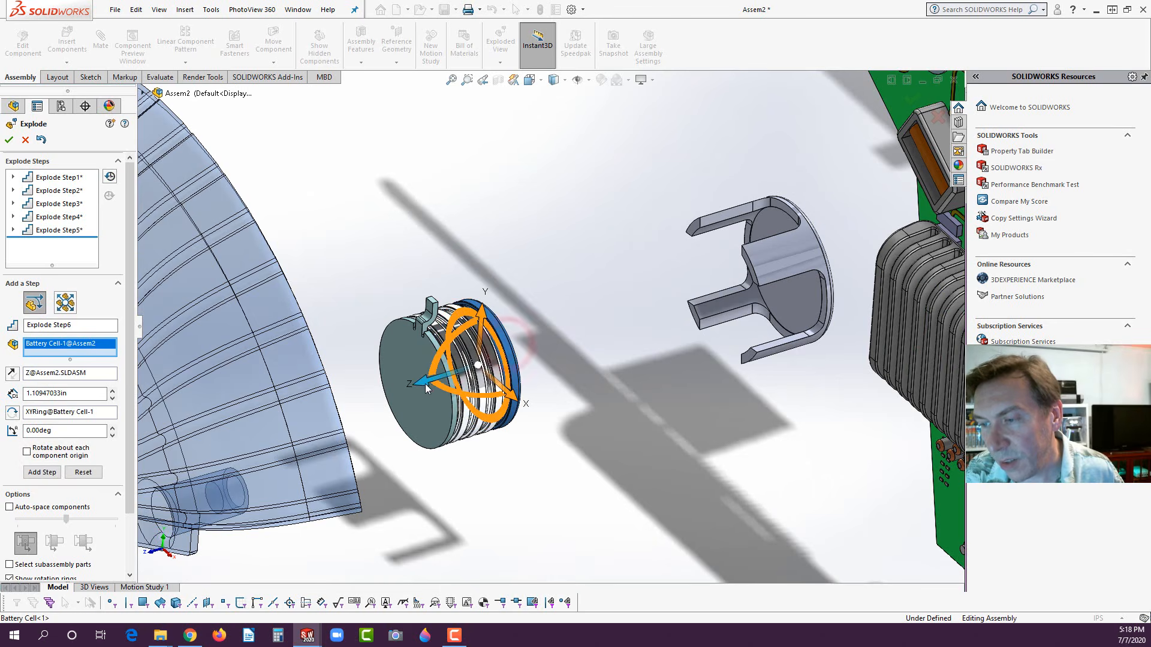
left_click_drag(426, 383, 558, 330)
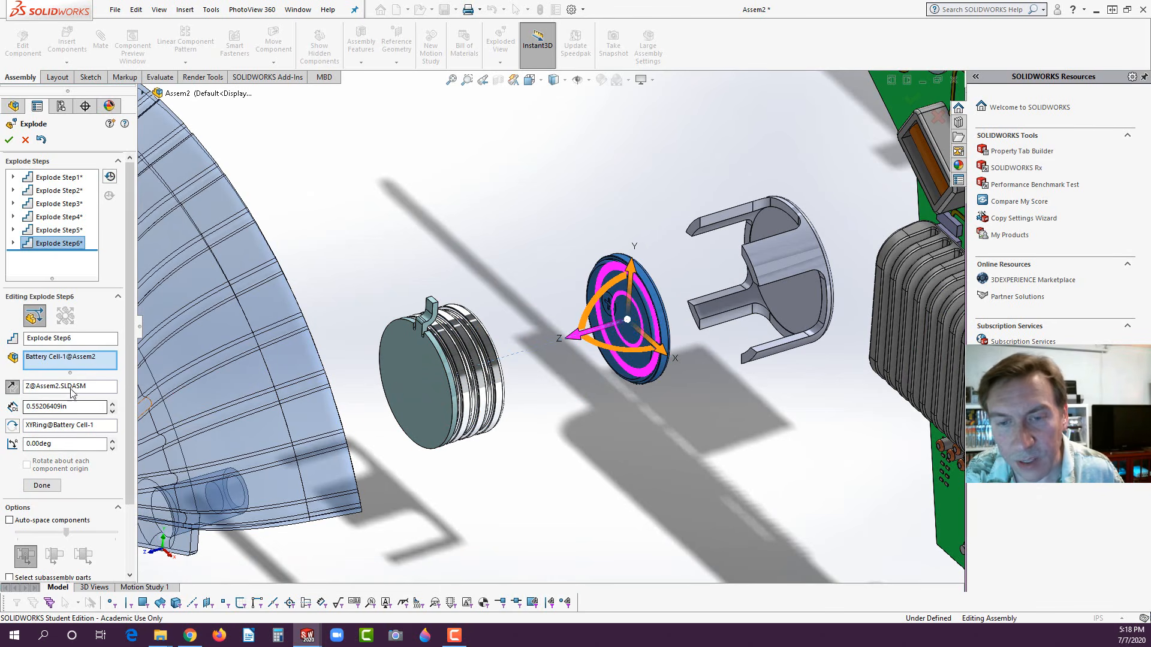
left_click(42, 486)
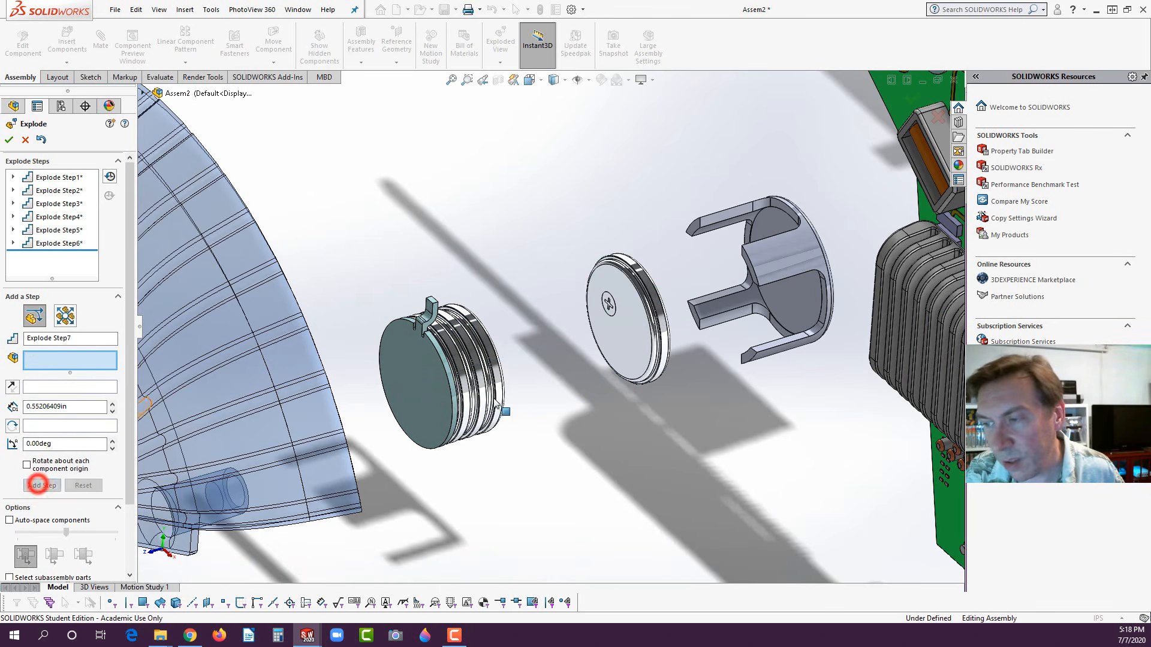
left_click(496, 363)
left_click_drag(417, 384, 511, 365)
left_click(42, 498)
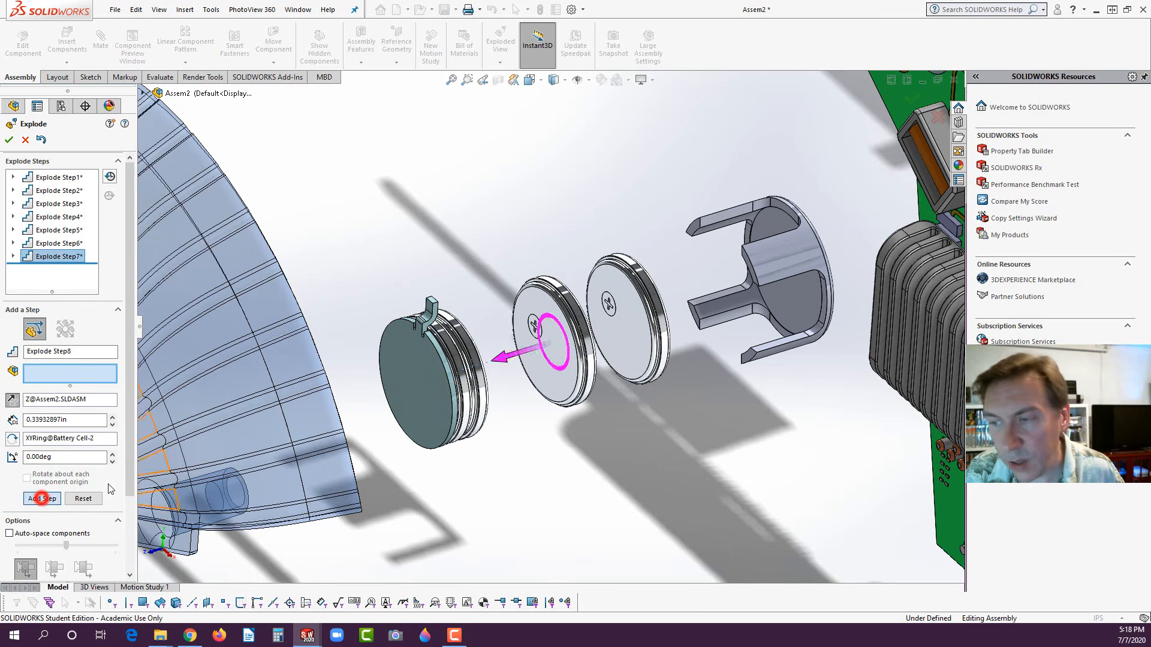
- Explode the third battery cell about 0.15 in rearward and the connector about 0.25 in forward along Z, and finish the exploded view
left_click(477, 359)
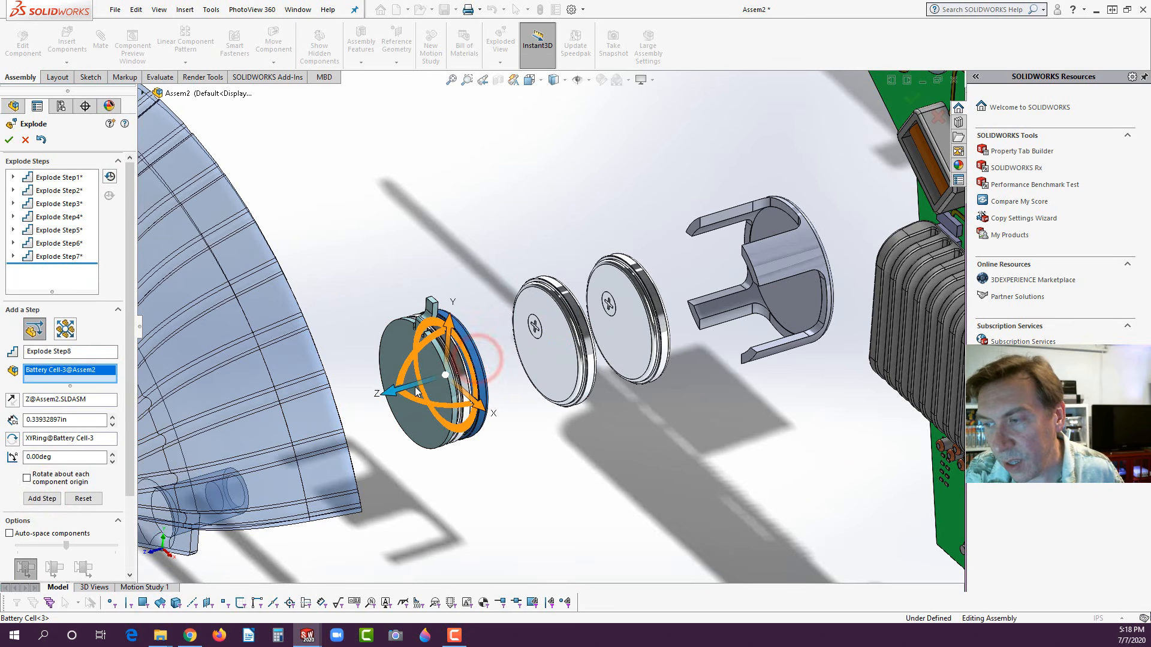
left_click_drag(437, 381, 470, 379)
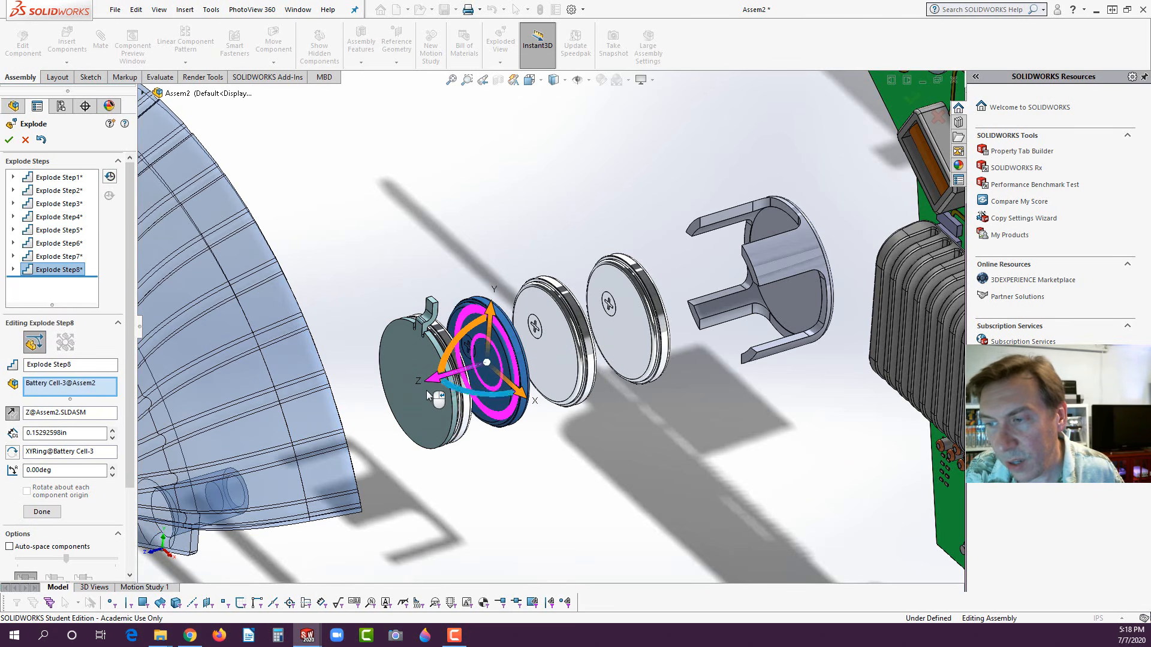
left_click(53, 513)
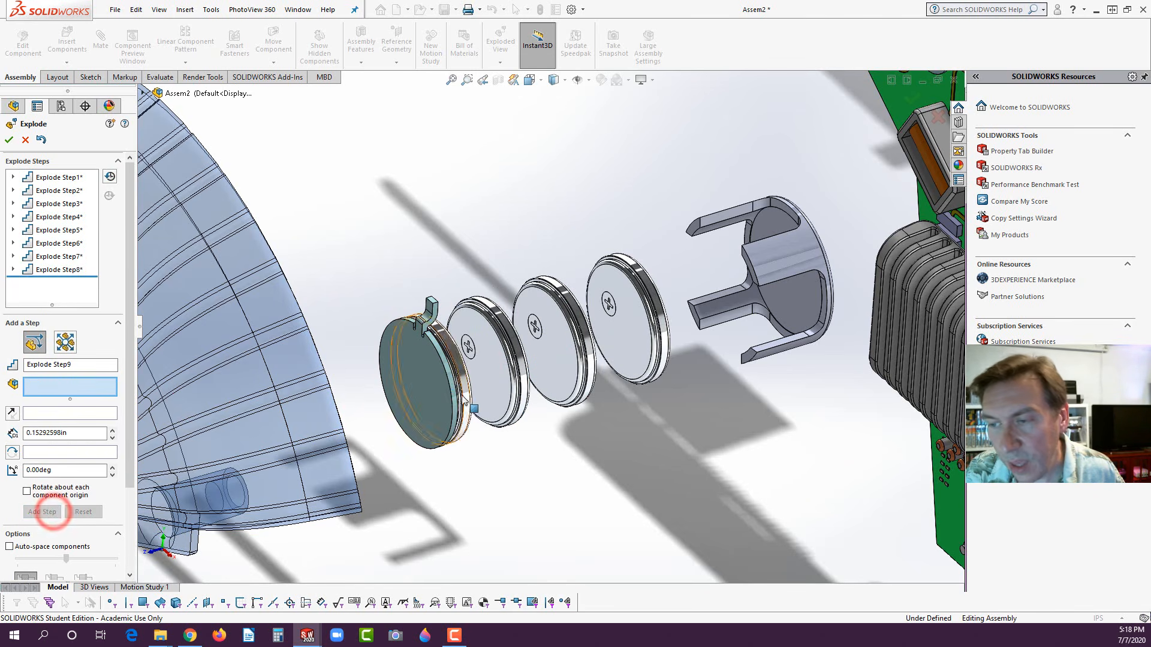
left_click(414, 383)
left_click_drag(384, 387, 297, 420)
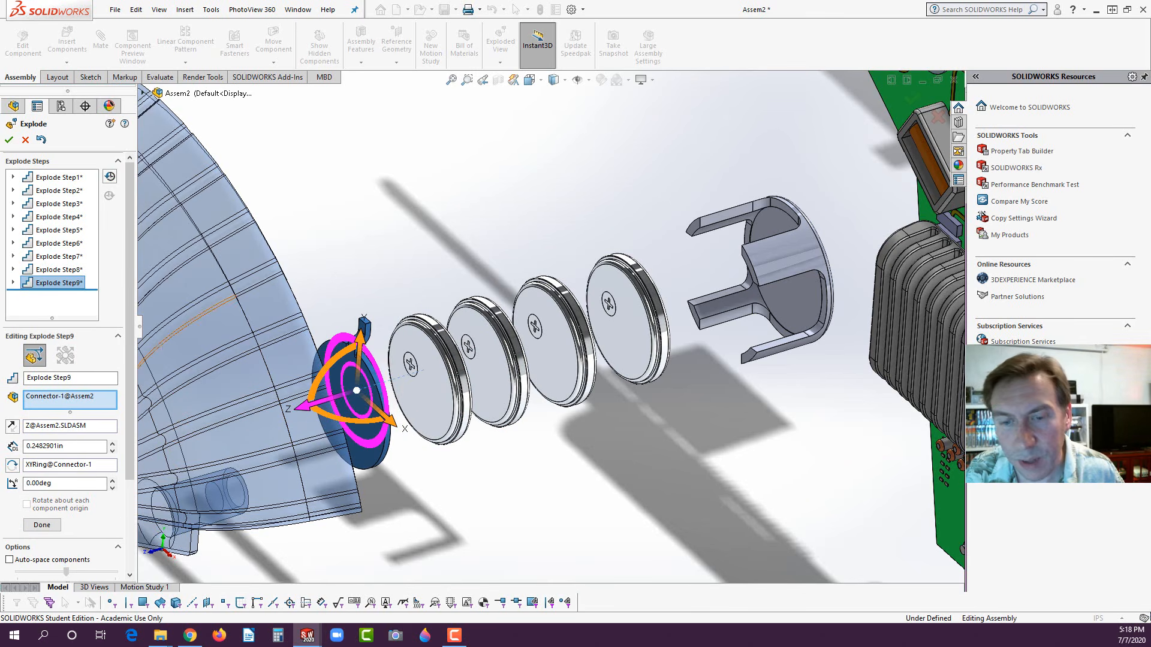
left_click(11, 140)
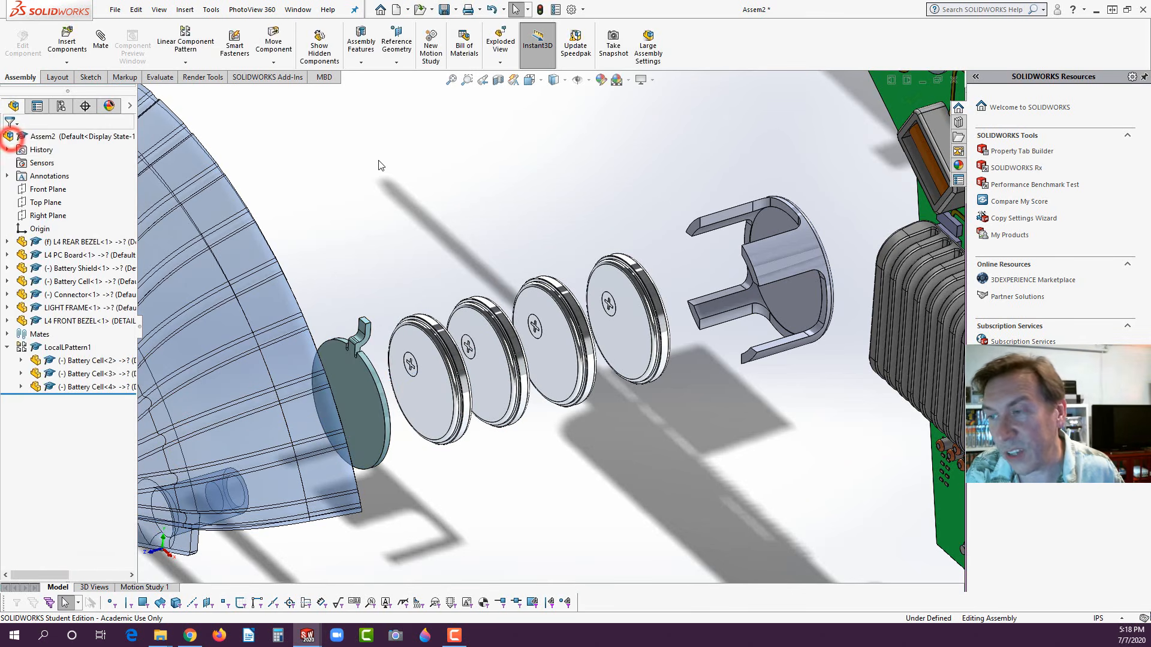
- Start an explode line sketch on the exploded assembly
left_click(385, 158)
scroll(499, 249, "up", 8)
scroll(607, 319, "down", 2)
middle_click_drag(613, 325, 593, 291)
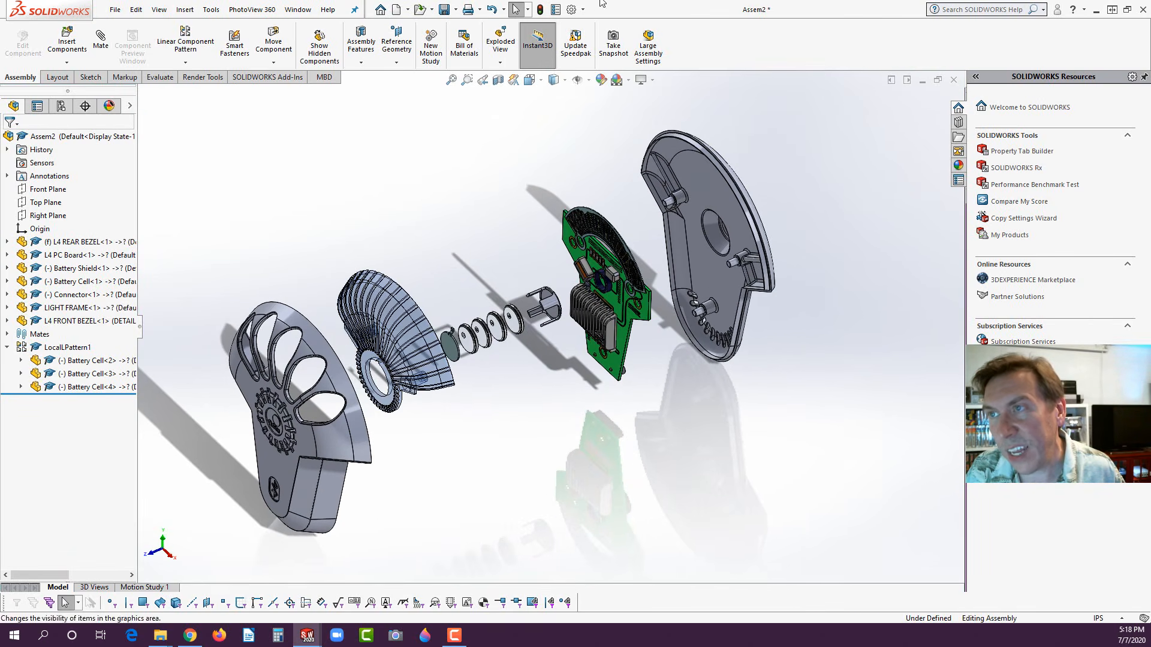
left_click(501, 62)
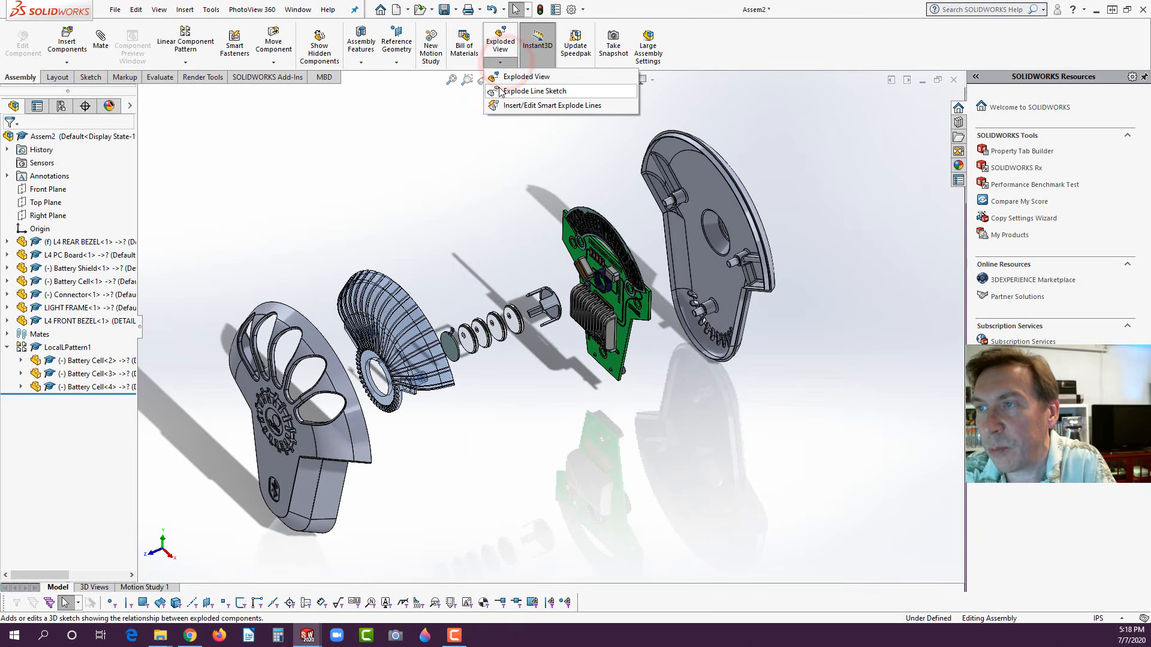
left_click(499, 92)
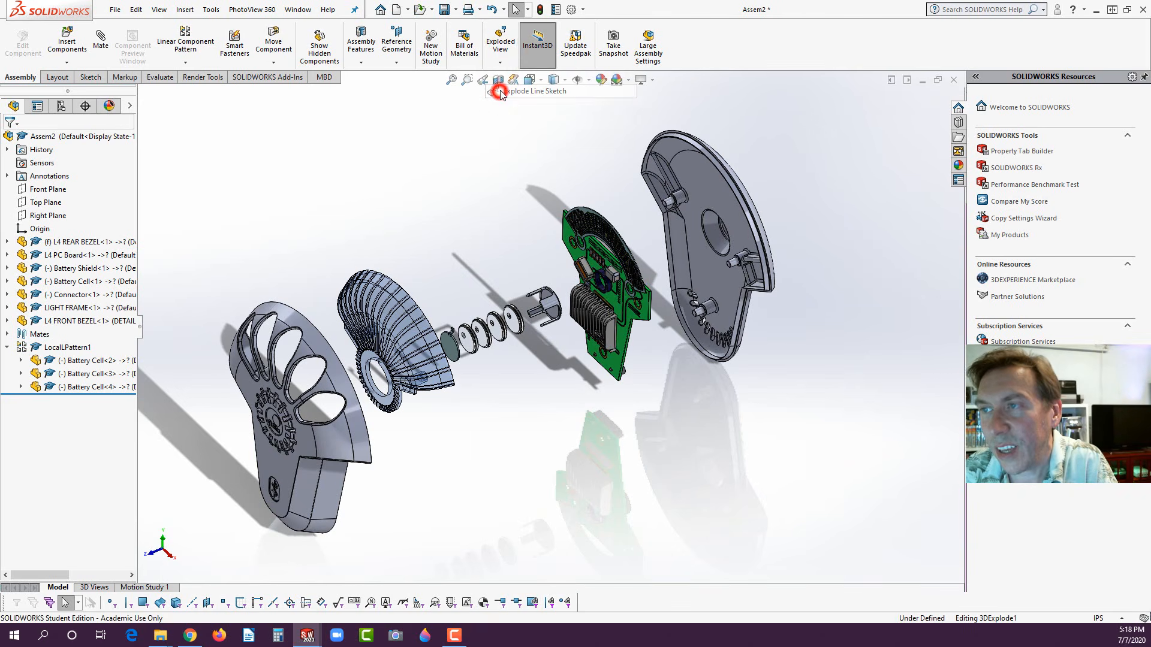
left_click(754, 197)
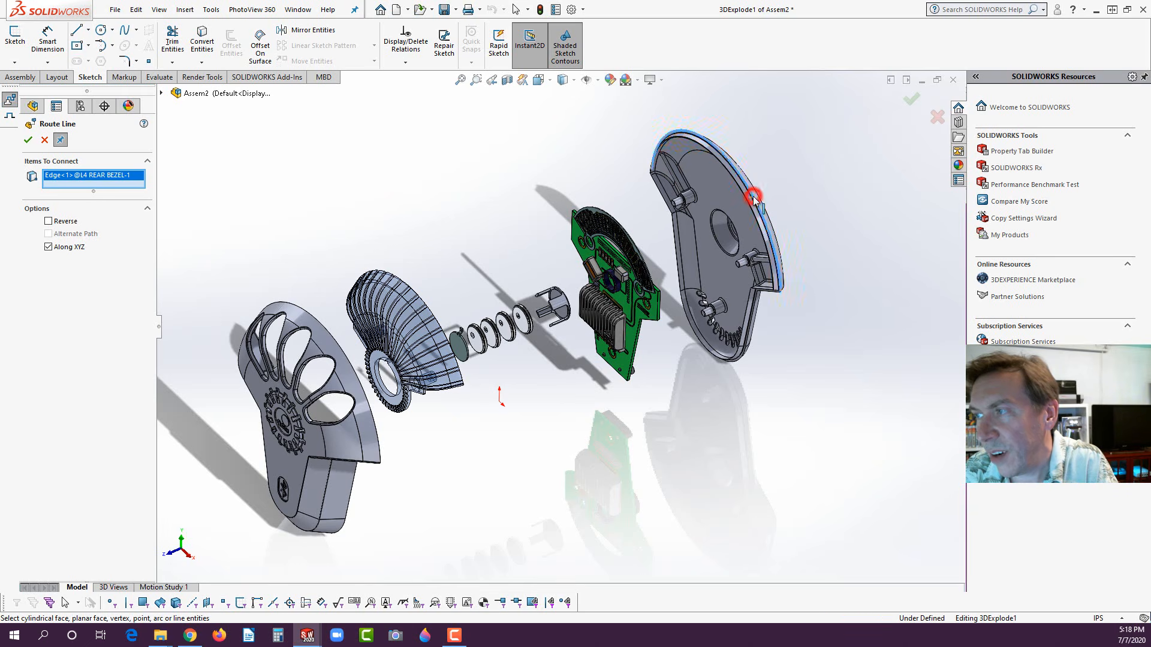
left_click(722, 239)
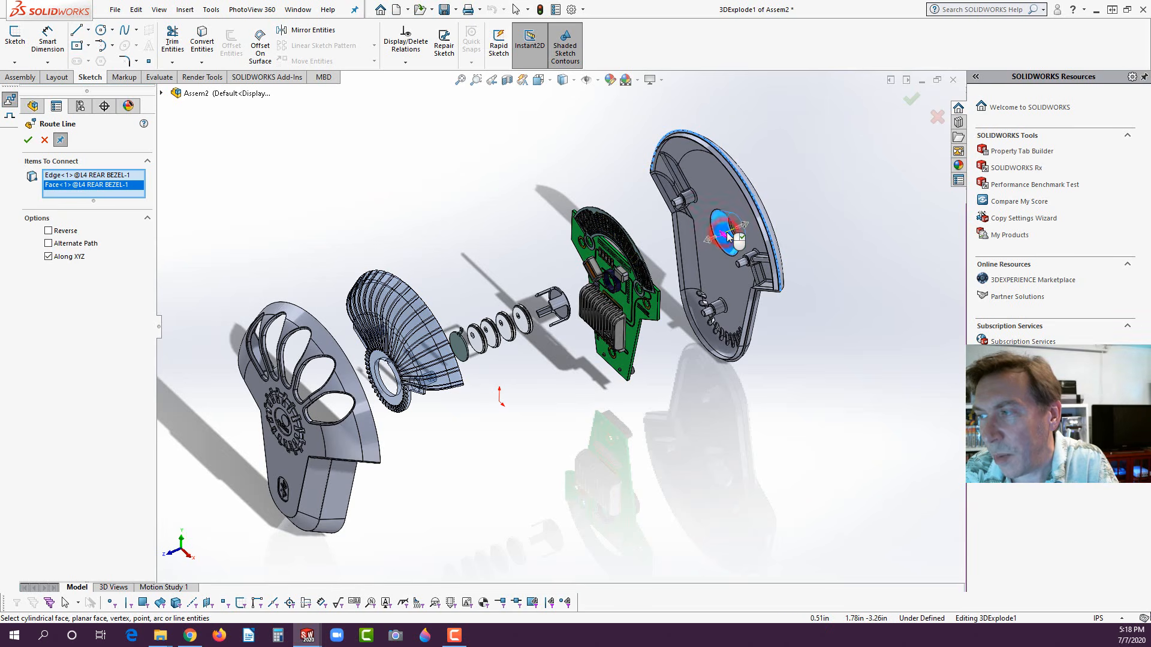
right_click(111, 194)
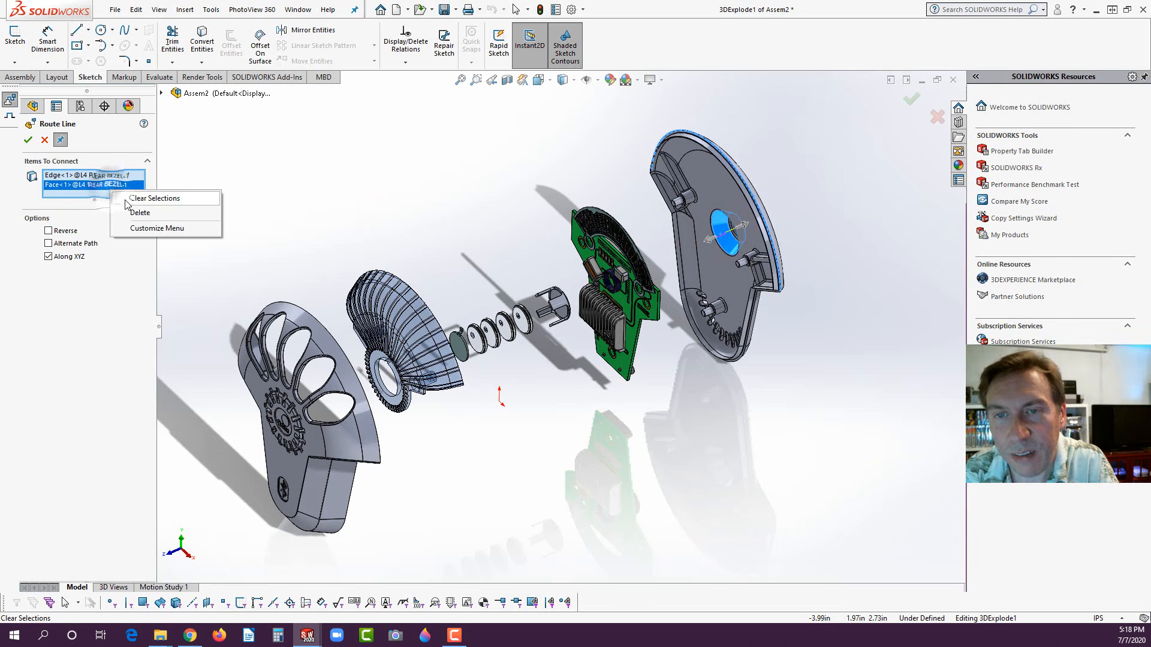
left_click(145, 198)
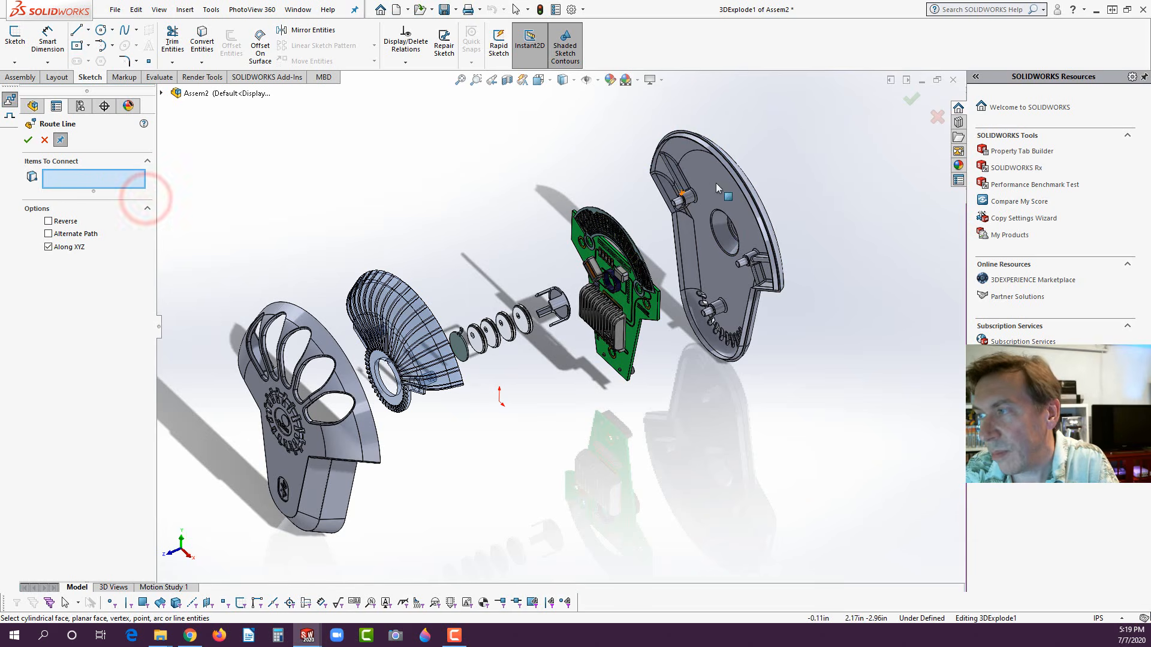
- Add a route line along XYZ connecting the rear bezel's outer edge, with its direction reversed, to the front bezel's outer edge
left_click(745, 182)
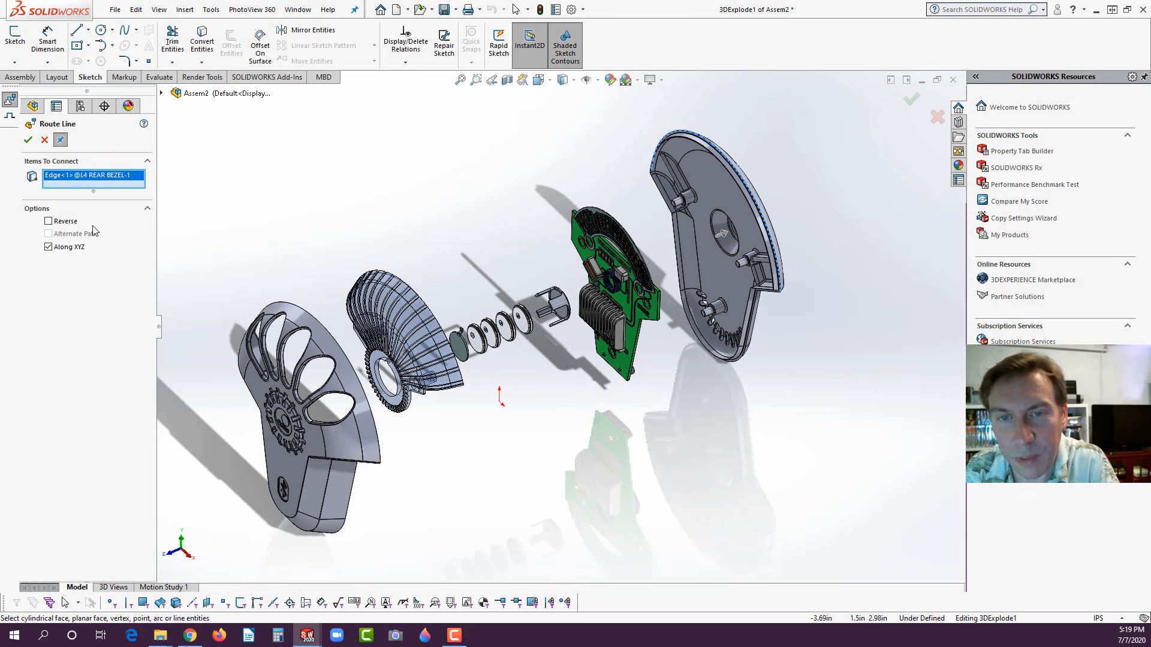
left_click(49, 221)
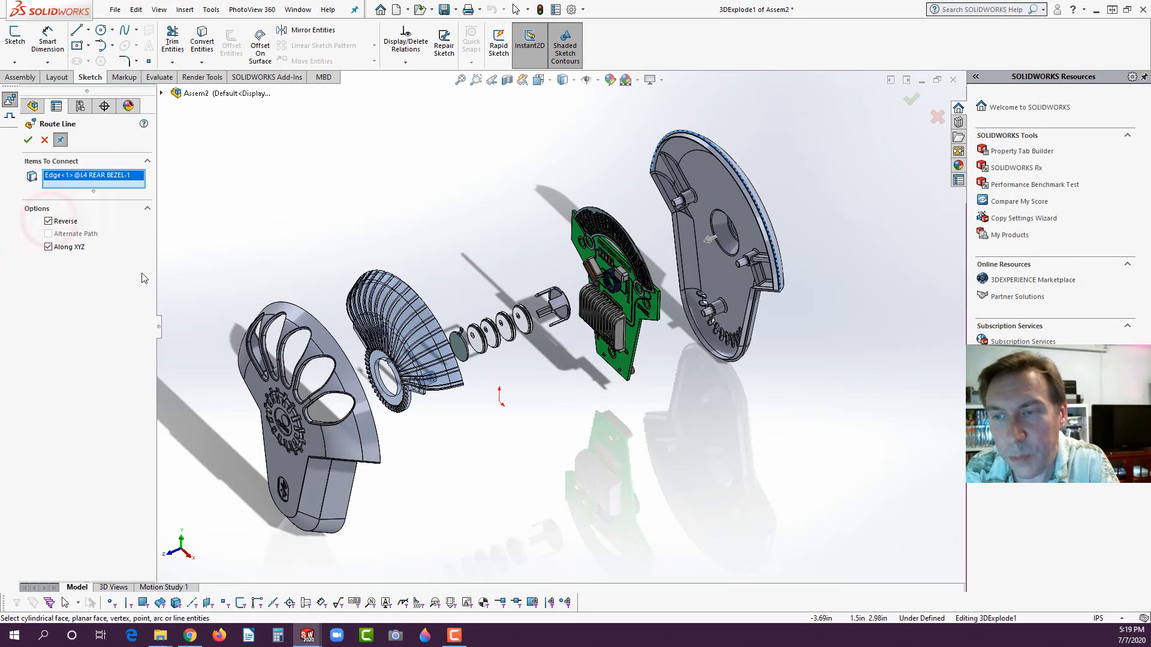
left_click(337, 340)
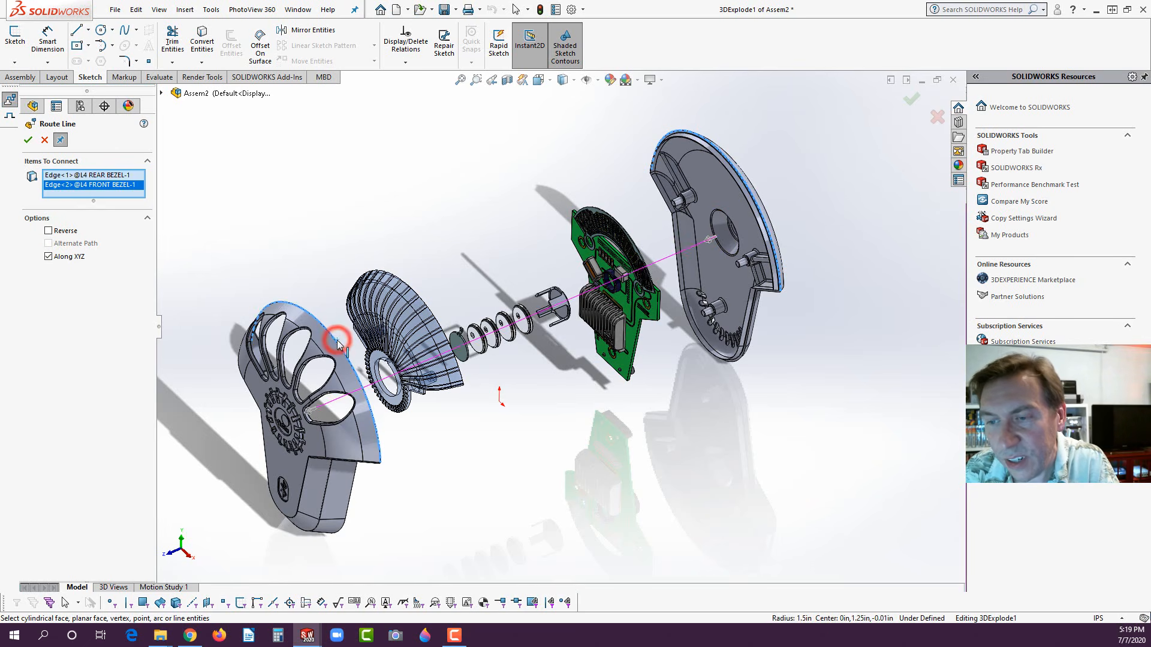
left_click(27, 140)
left_click(372, 150)
left_click(26, 141)
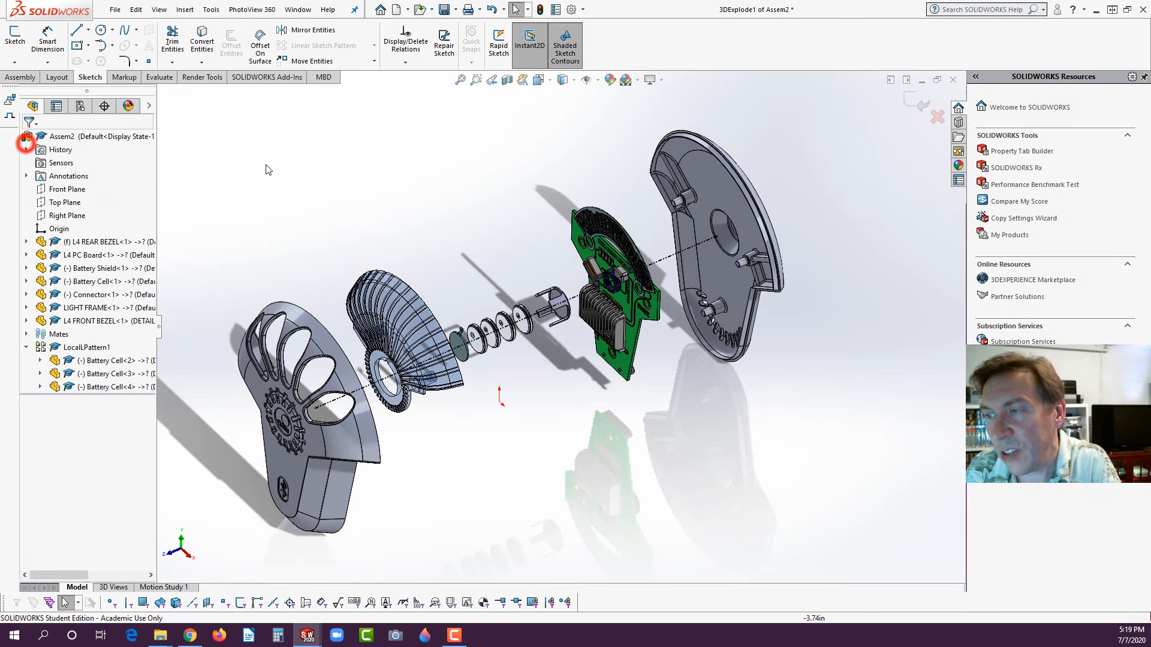
left_click(297, 164)
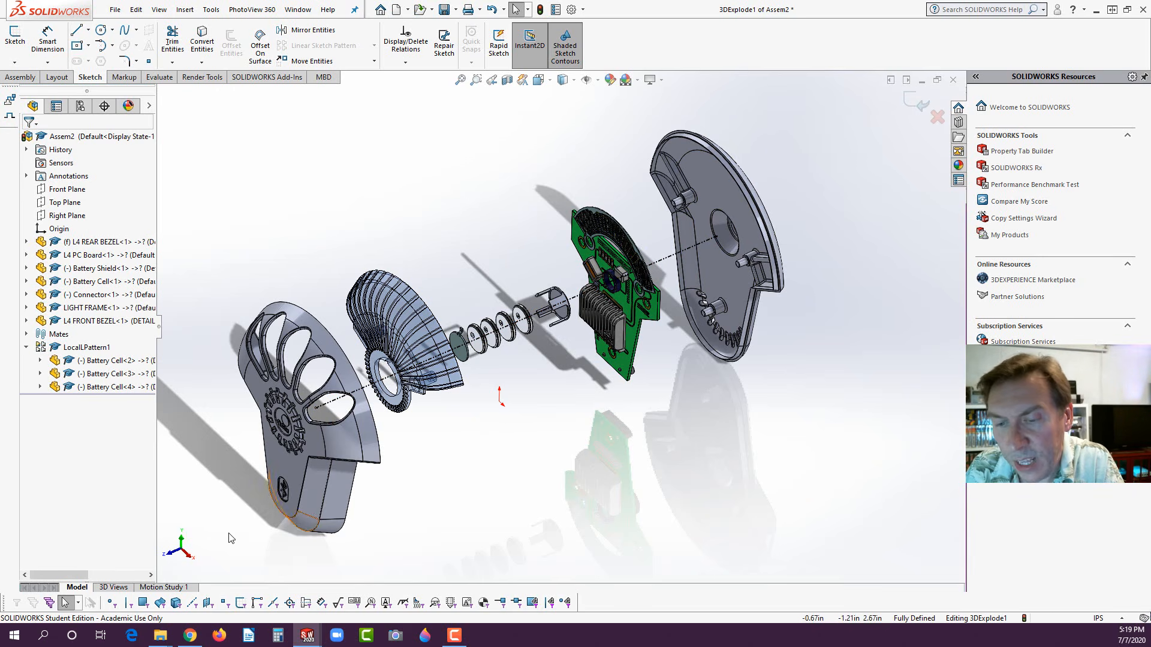
- Add a collapse animation starting at 0 seconds to Motion Study 1 with the Animation Wizard, and play it
left_click(163, 589)
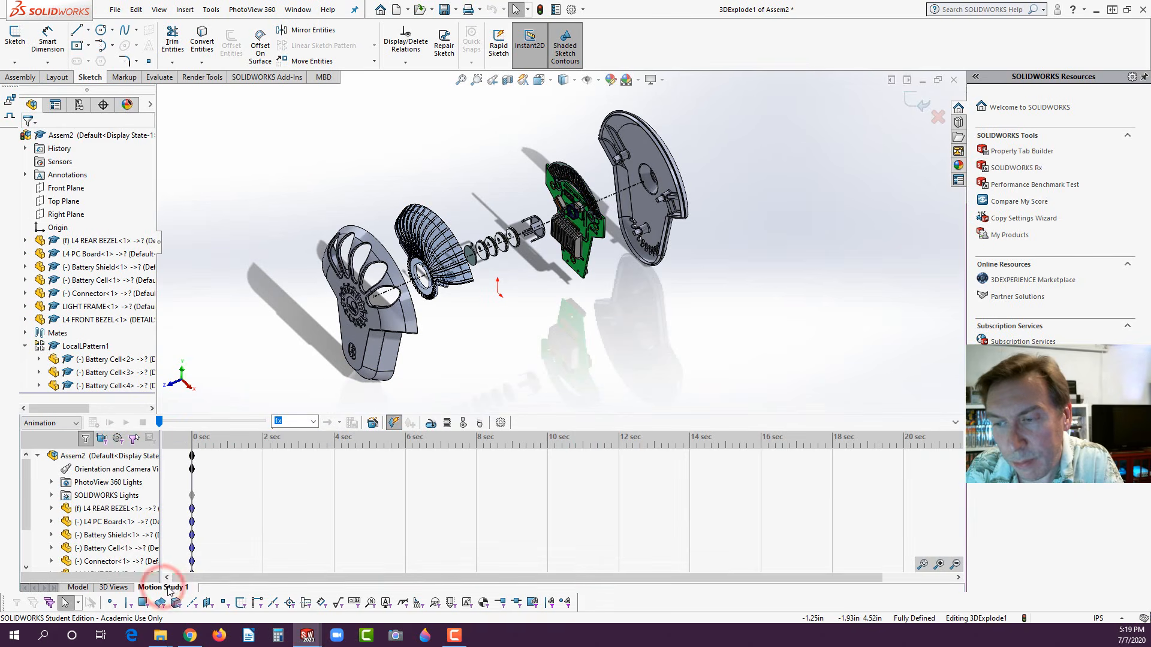
left_click(373, 424)
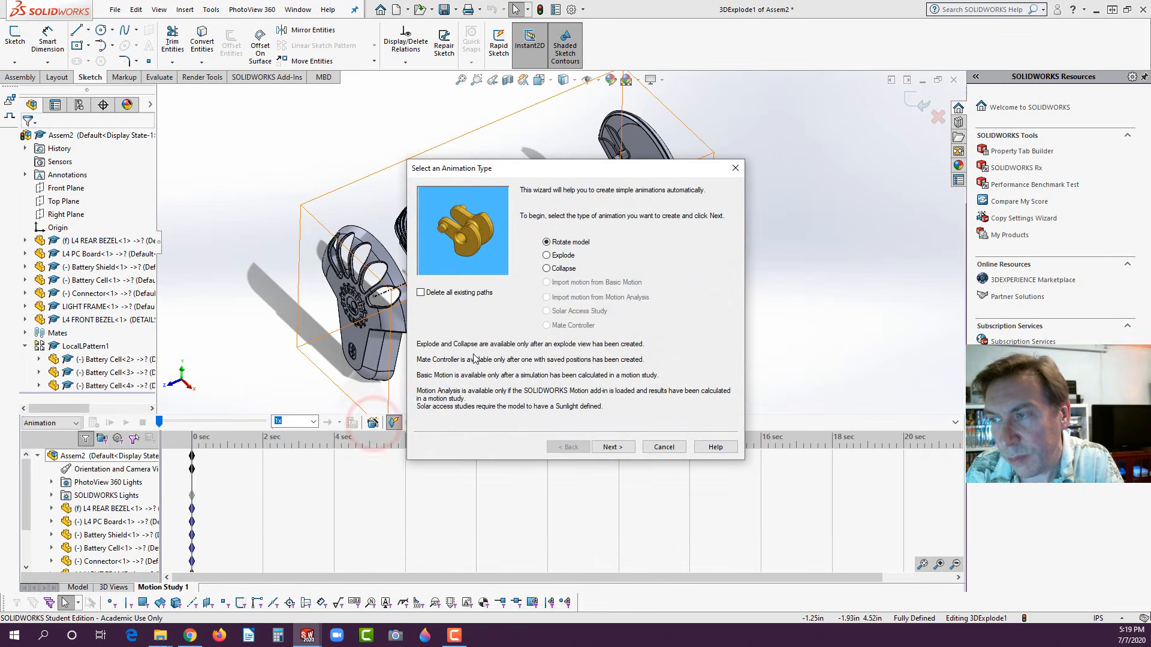
left_click(546, 269)
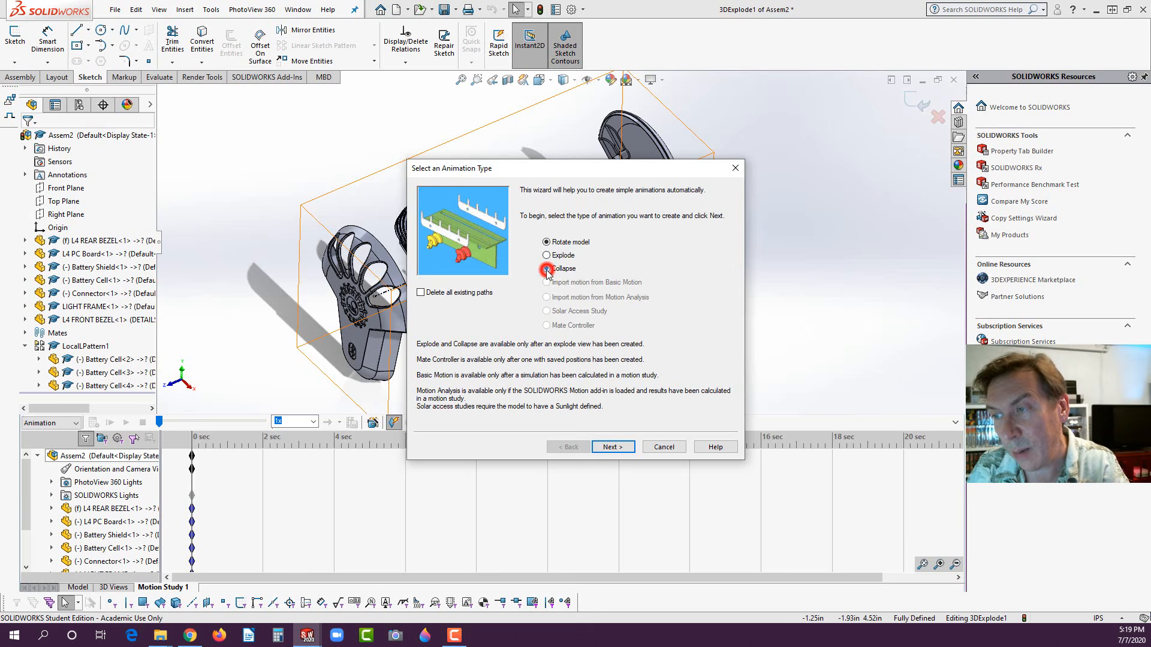
left_click(613, 447)
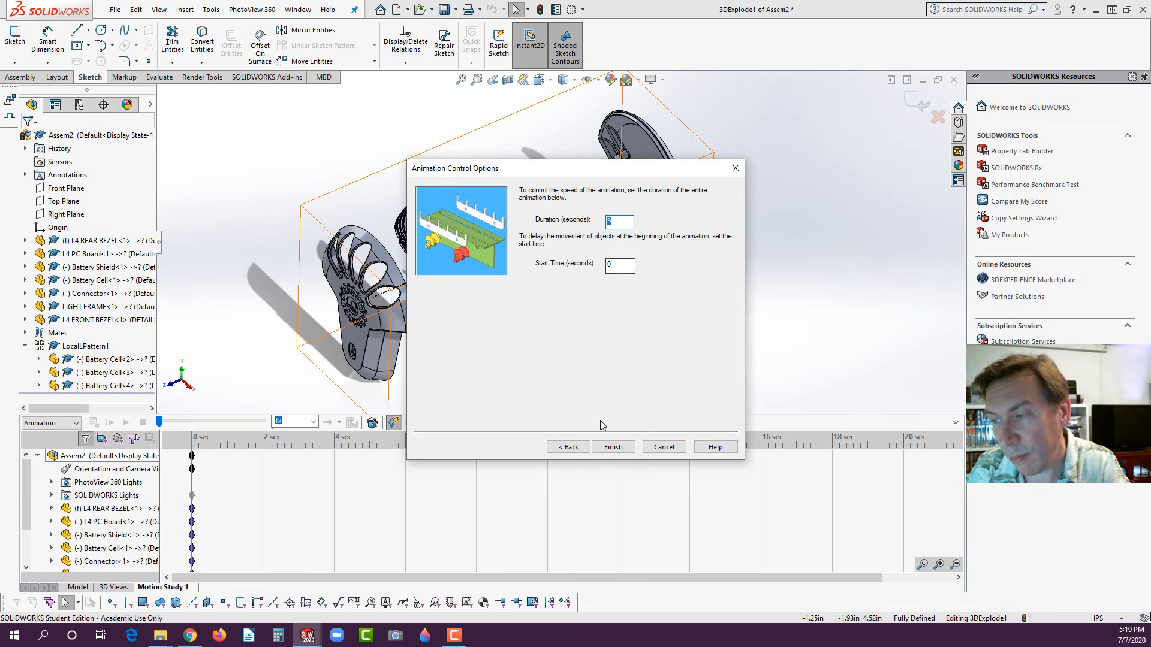
left_click(613, 447)
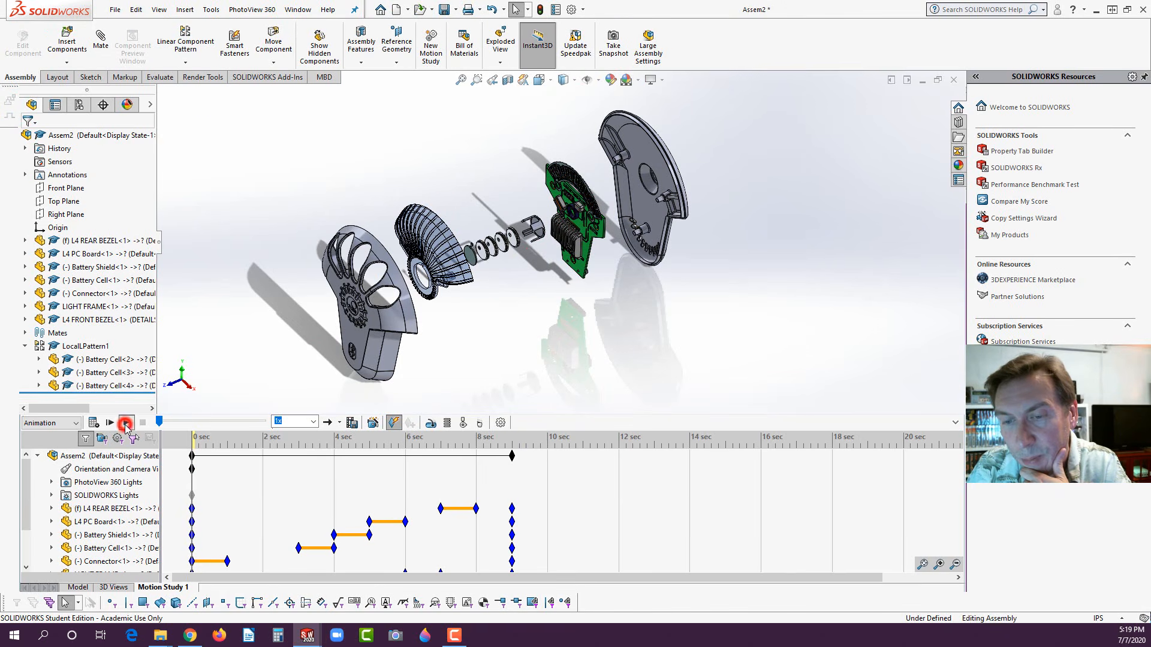
left_click(126, 424)
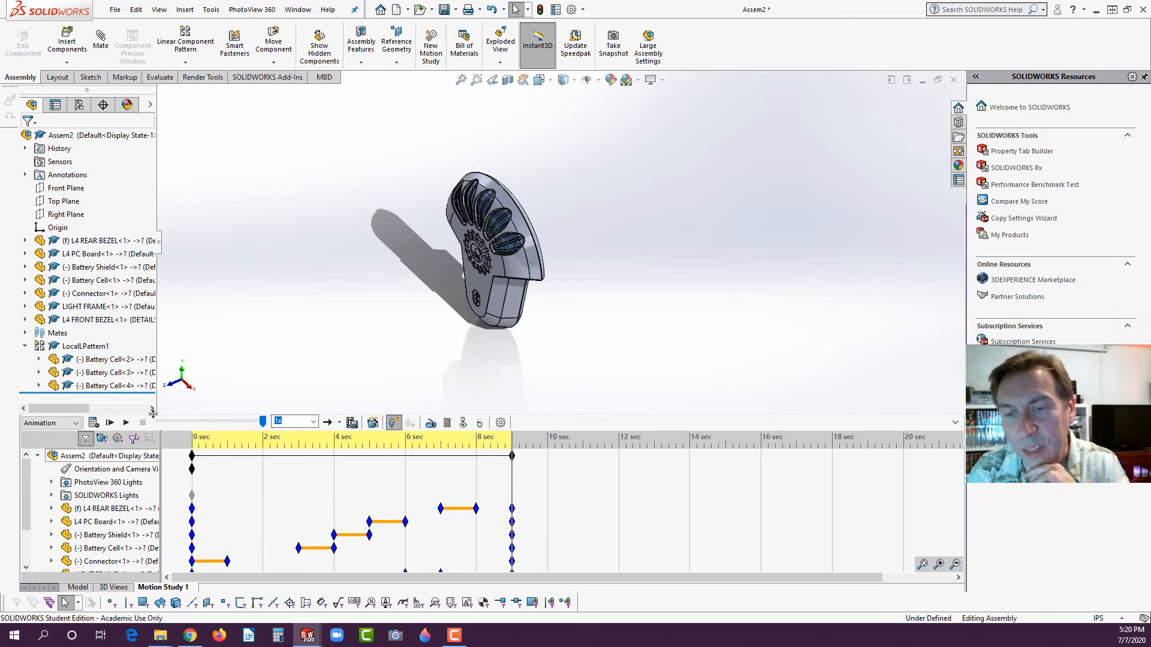
- Append an explode animation starting at 9 seconds, after the collapse, with the Animation Wizard, and play the combined animation
left_click(372, 424)
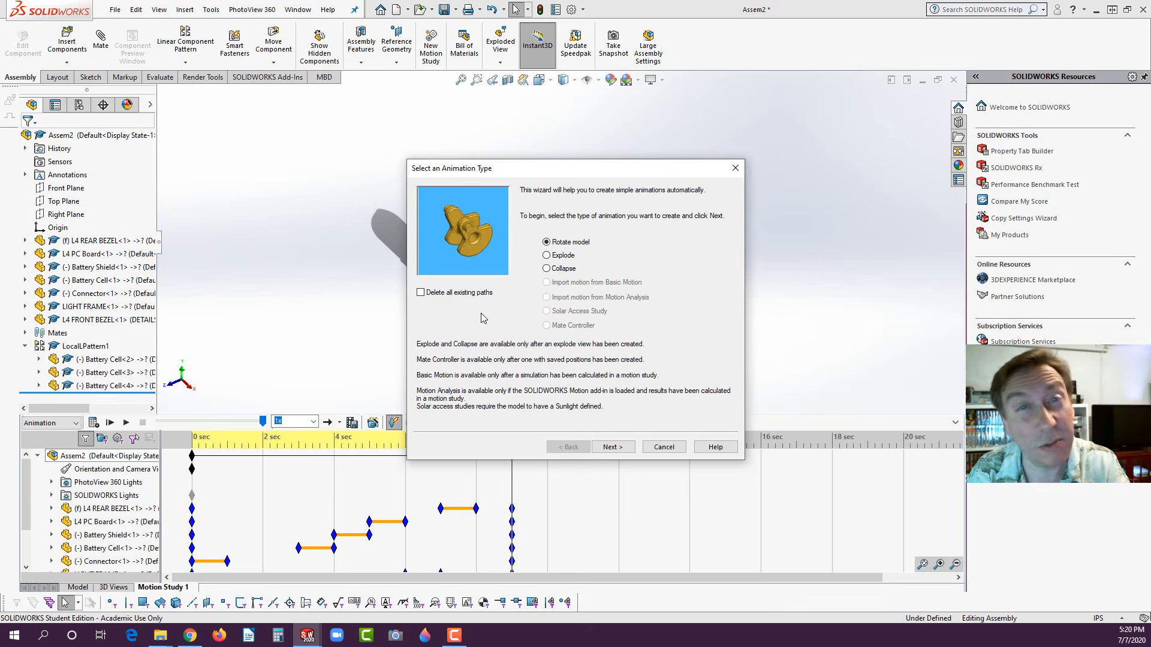
left_click(546, 256)
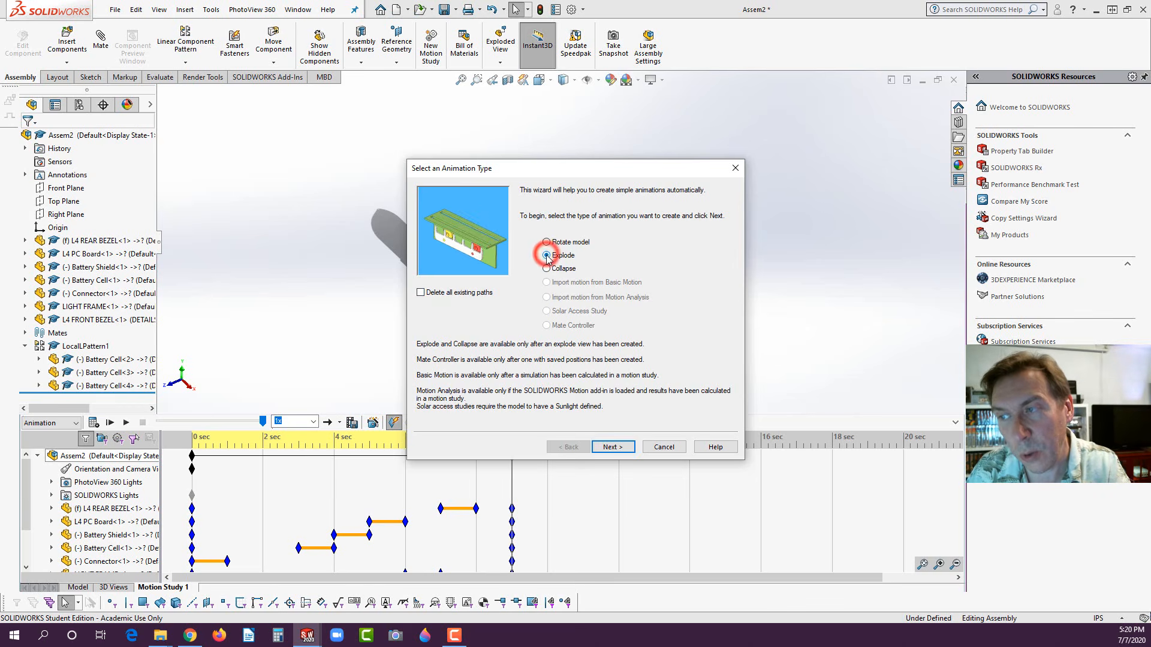
left_click(613, 448)
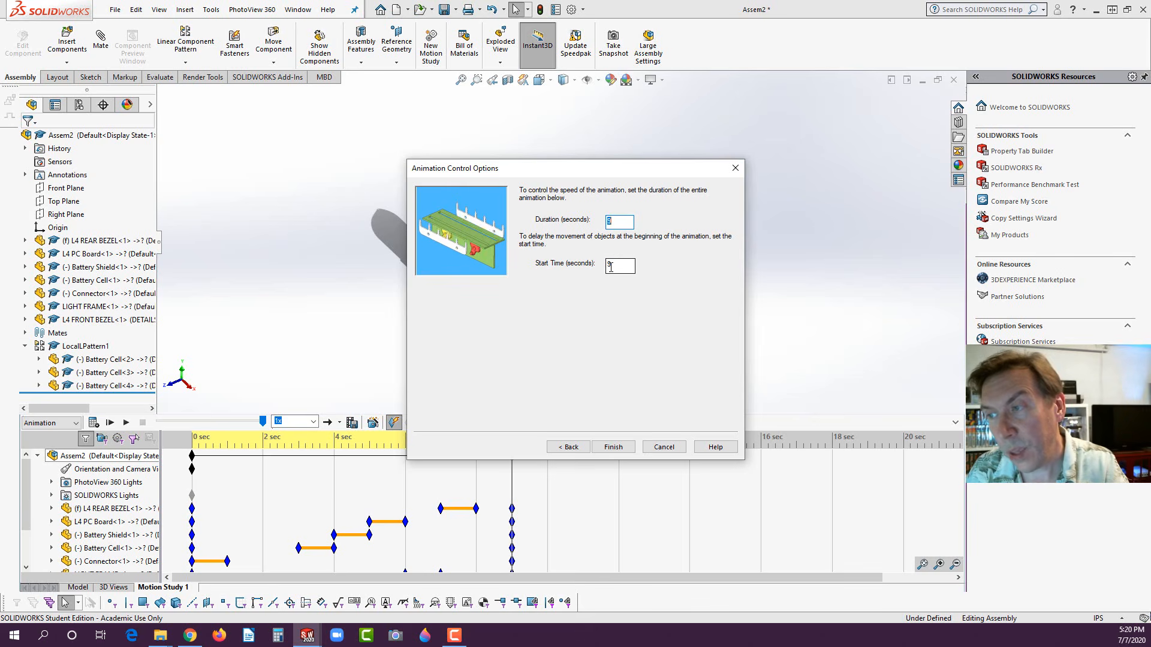
left_click(614, 448)
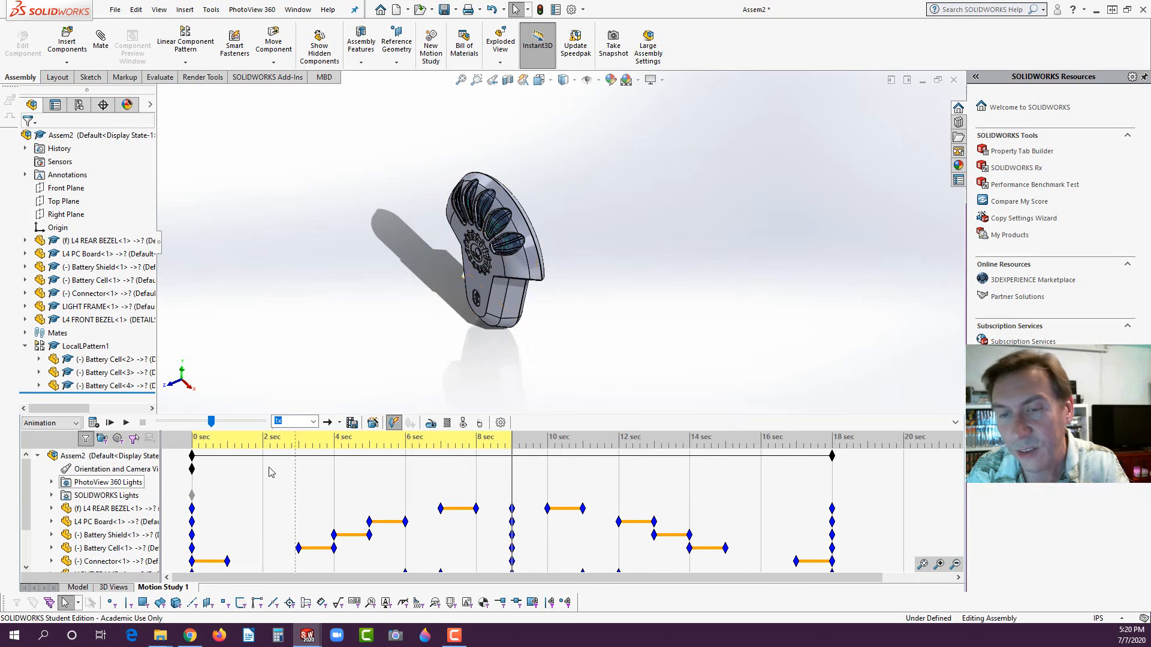
left_click(126, 423)
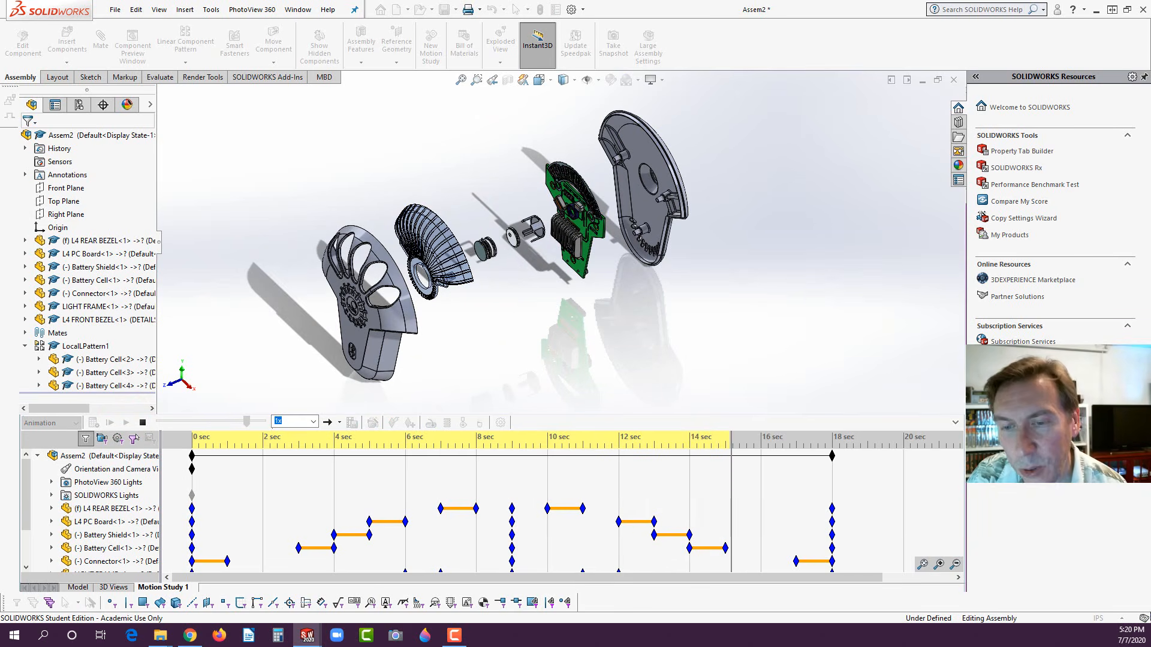
left_click(142, 423)
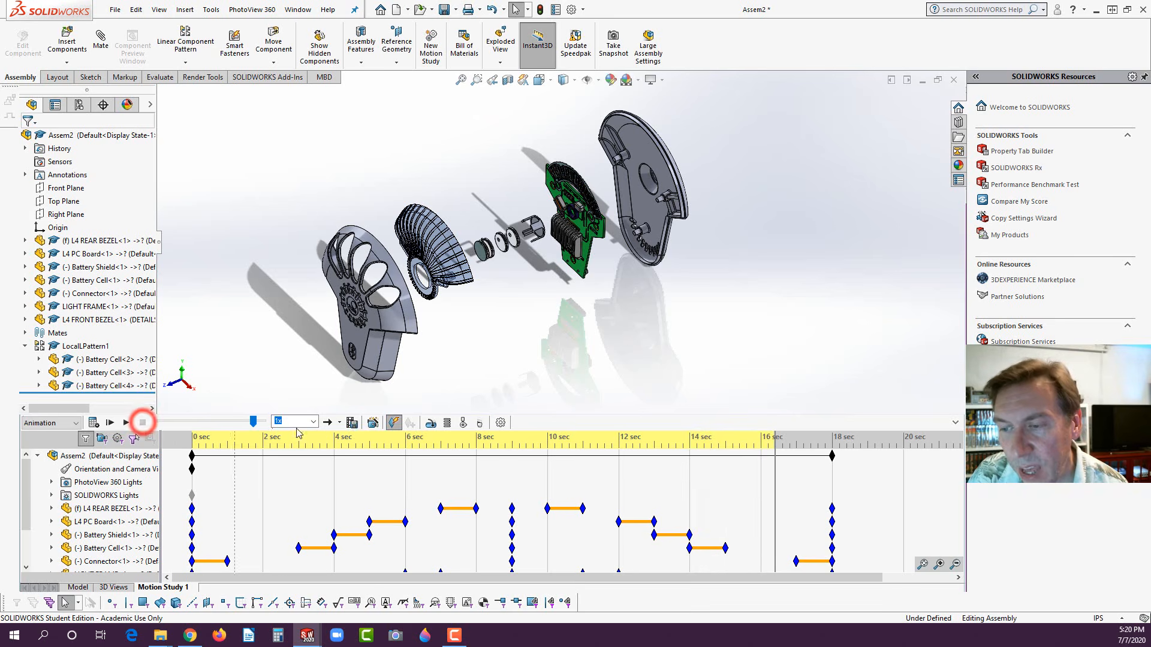
left_click(374, 424)
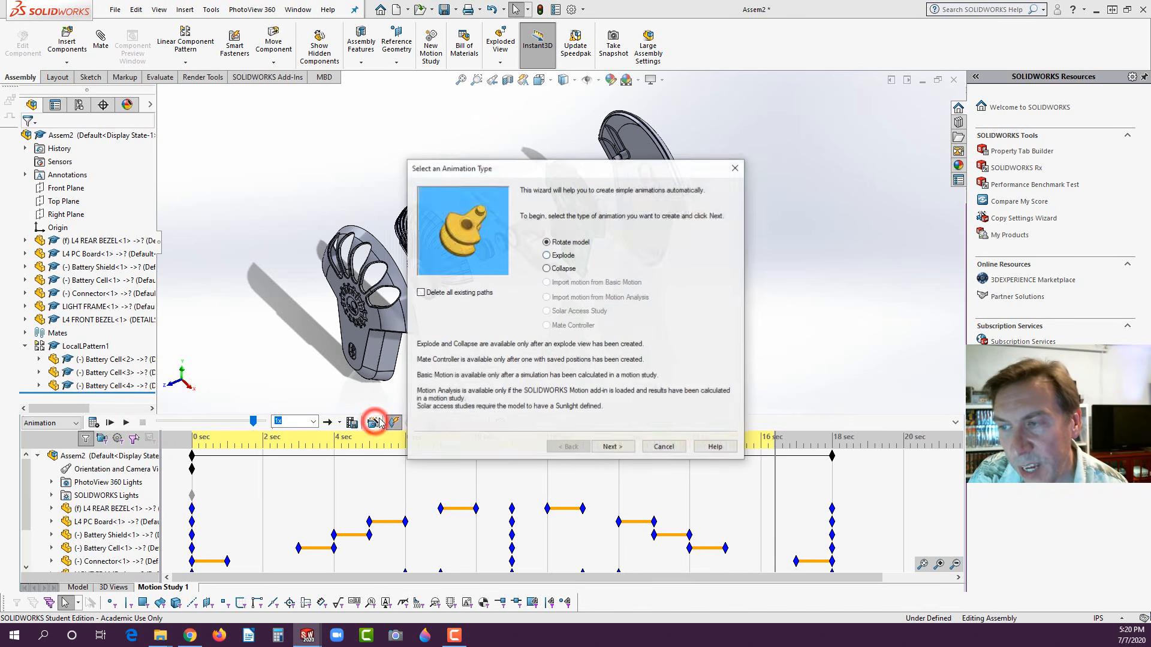
left_click(663, 446)
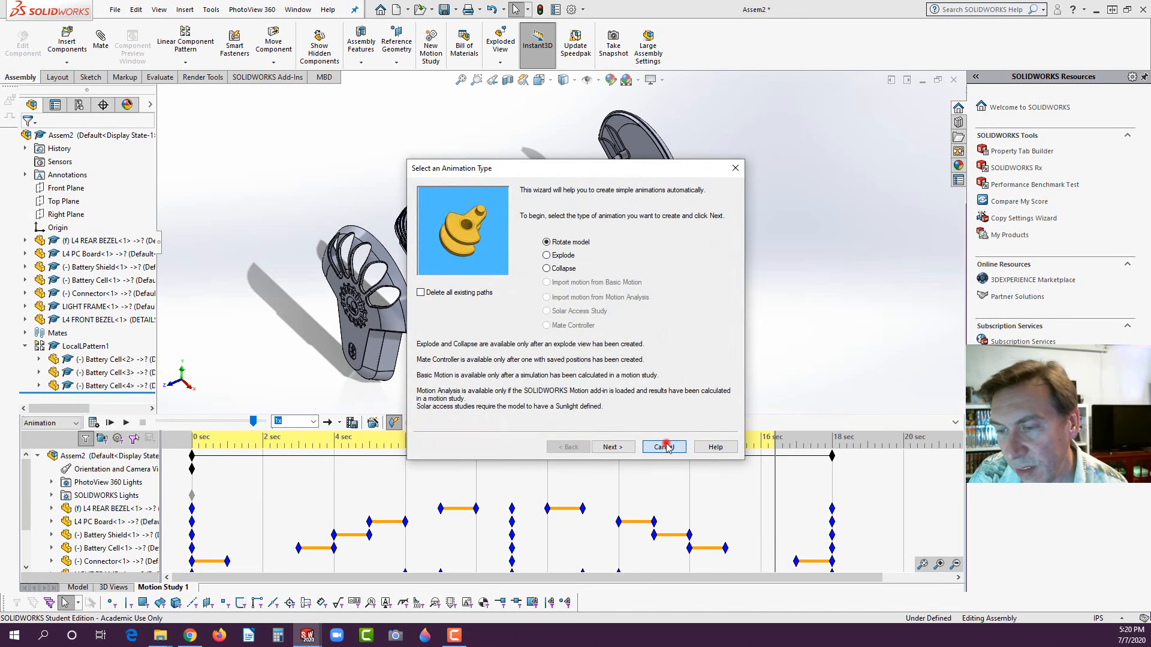
- Enter an image width of 800 and height of 600 for the animation file, and choose the custom 4:3 aspect ratio
left_click(352, 424)
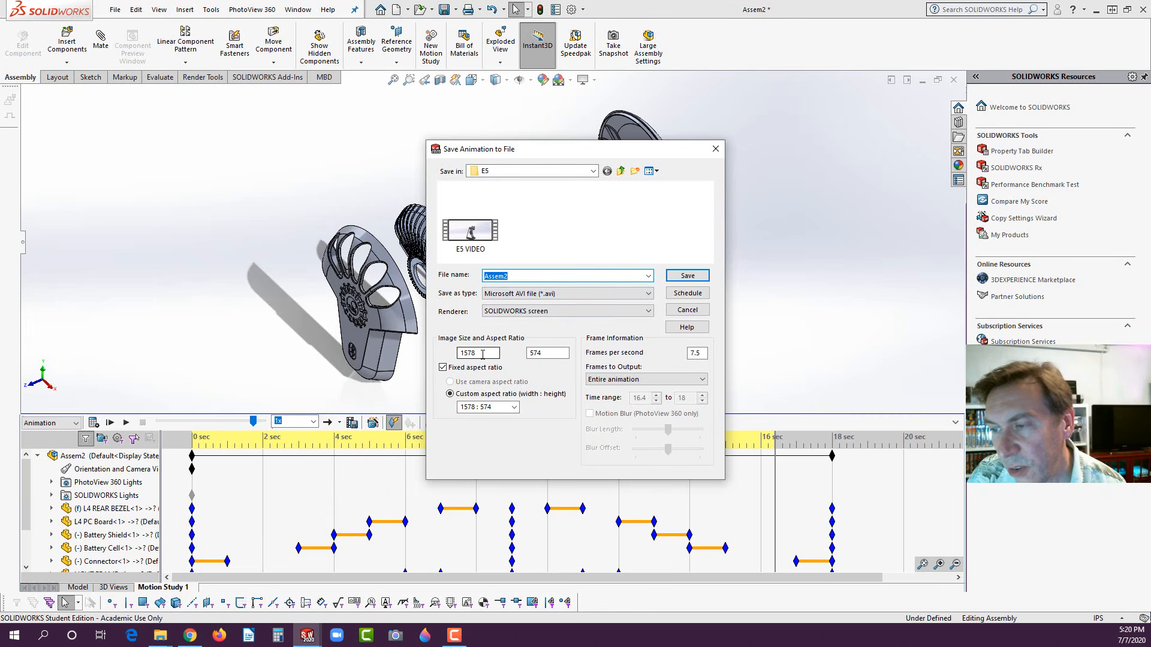
double_click(482, 355)
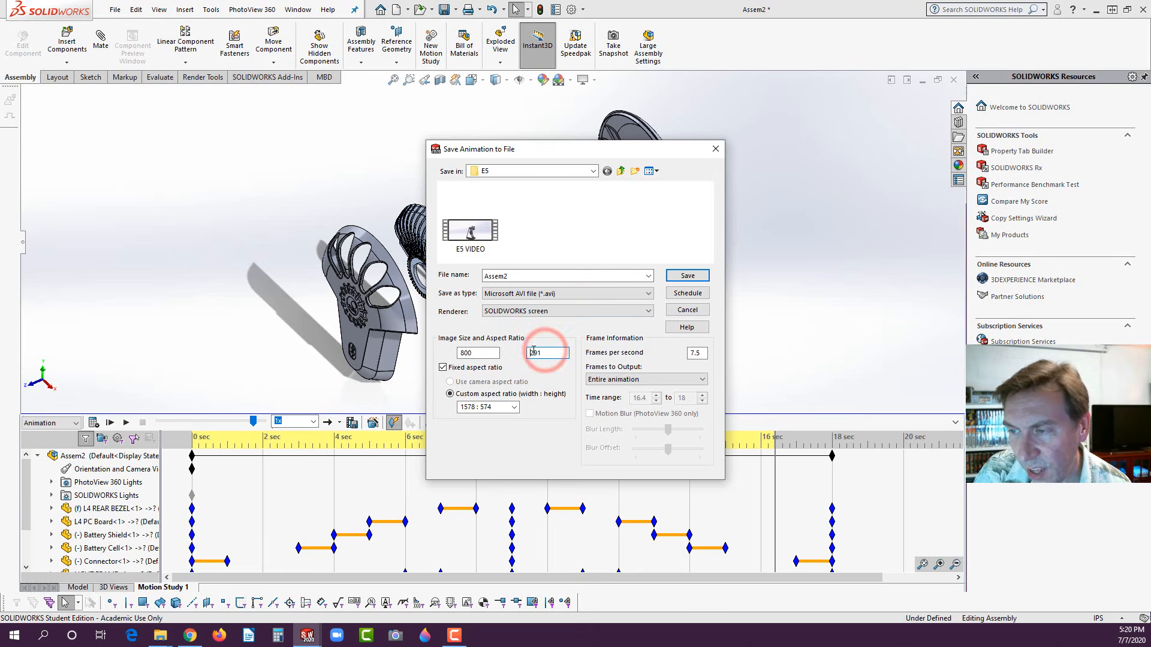
type("600")
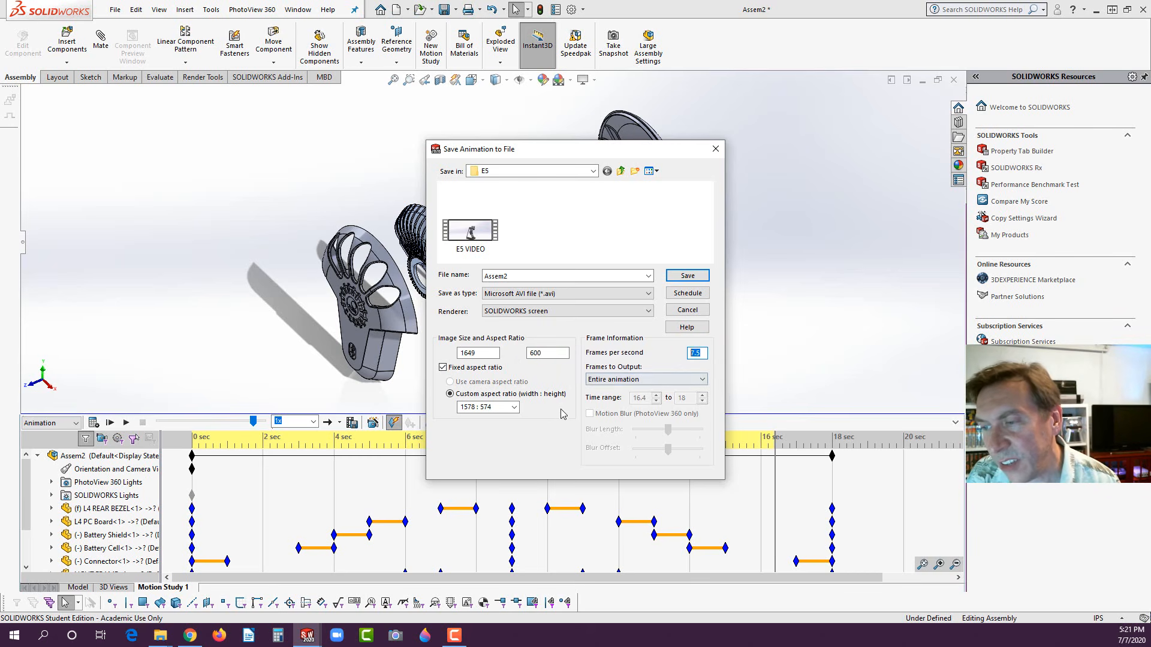
left_click(515, 408)
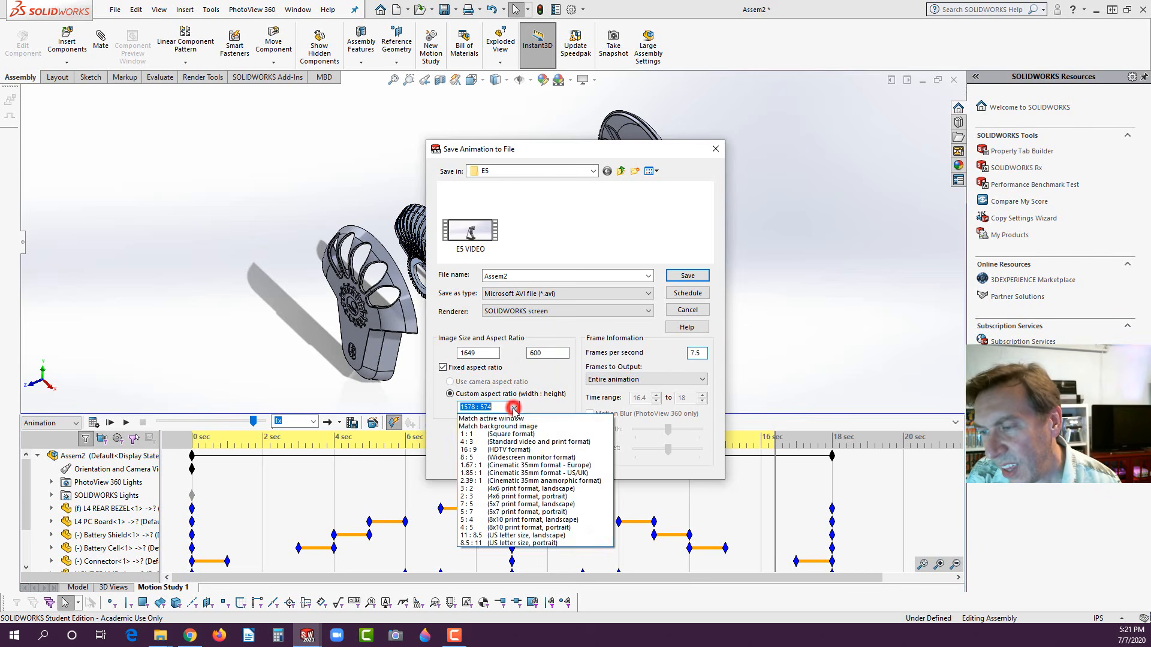
left_click(476, 443)
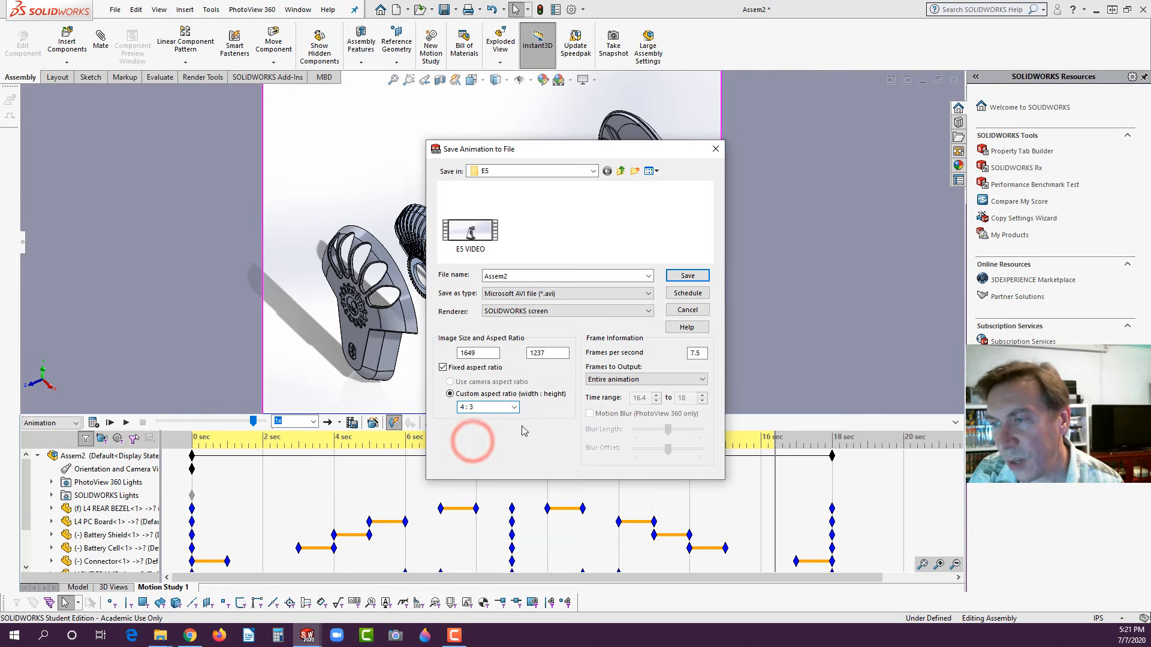
- Save the animation as the AVI file Assem2 in the E5 folder with Logitech Video (I420) compression, recalculating the motion study first
left_click(687, 277)
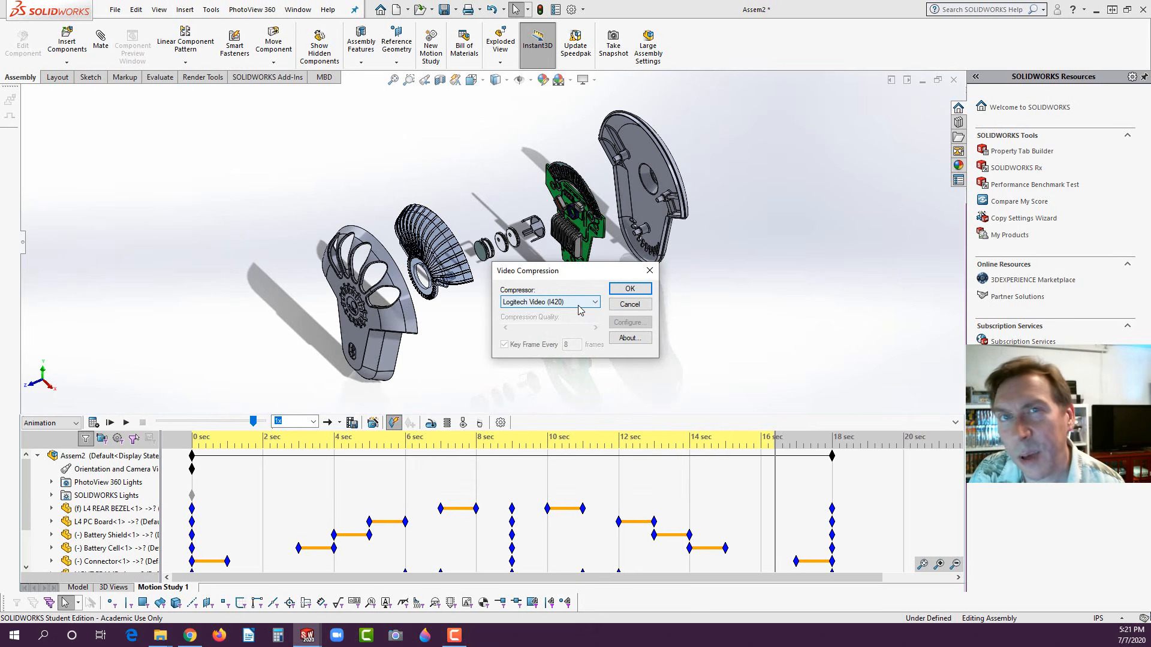
left_click(626, 289)
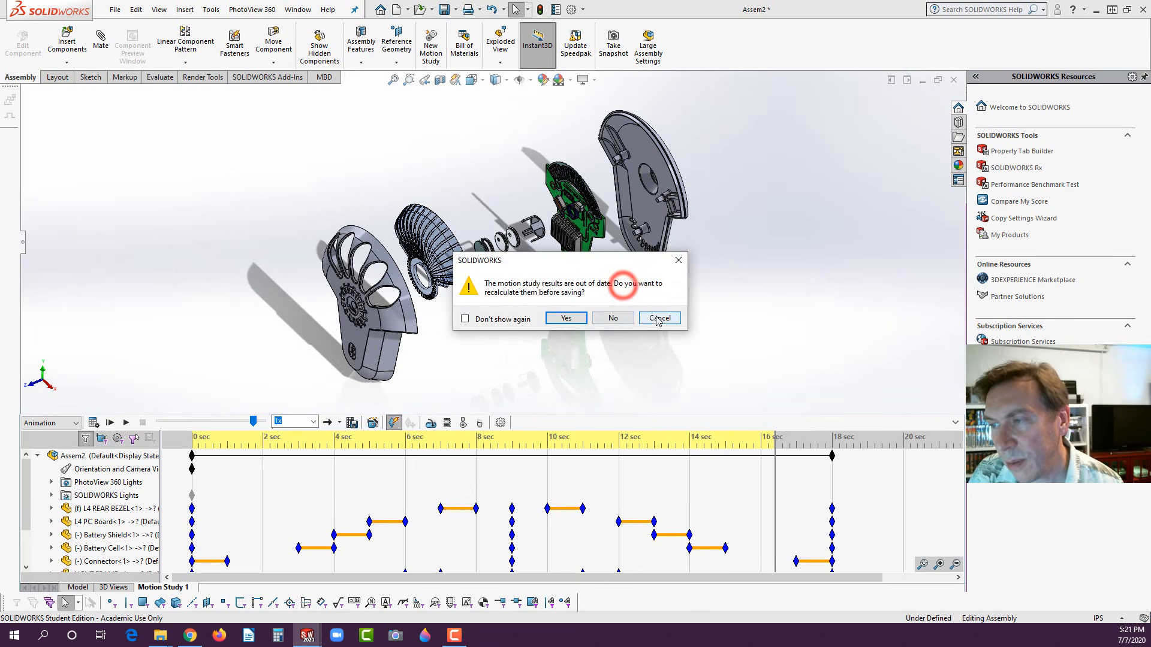
left_click(568, 319)
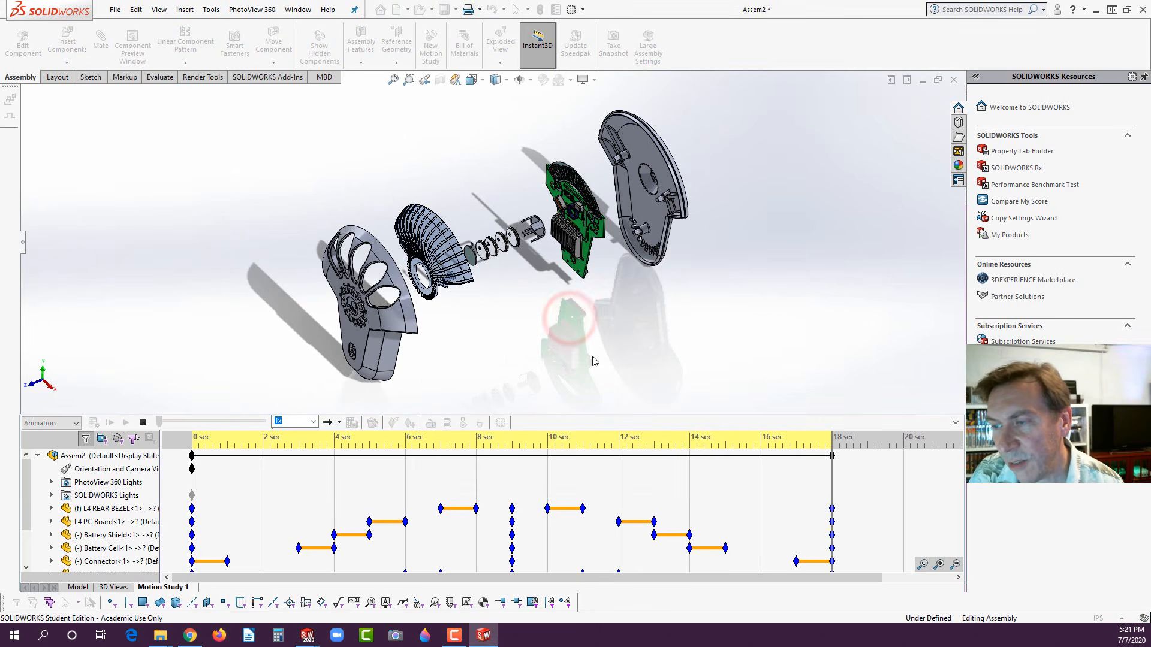